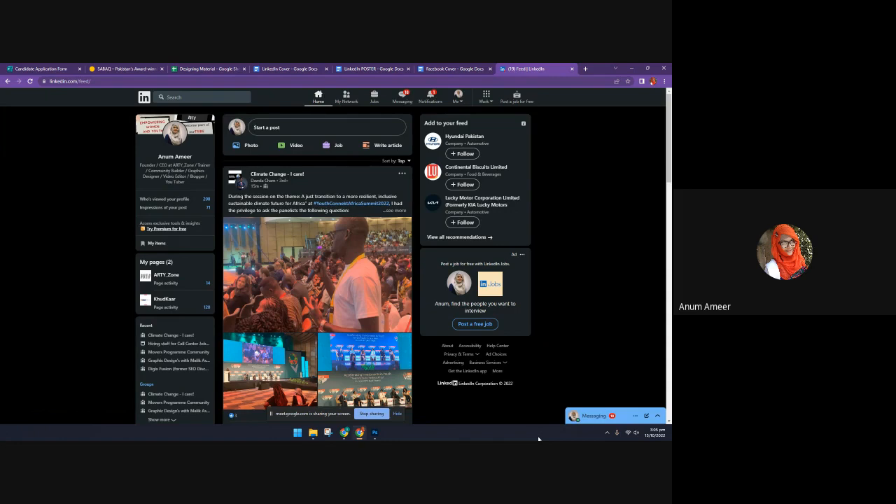
Browse the home feed to examine the kinds of posts, ads and job recommendations it shows
scroll(351, 256, "down", 1)
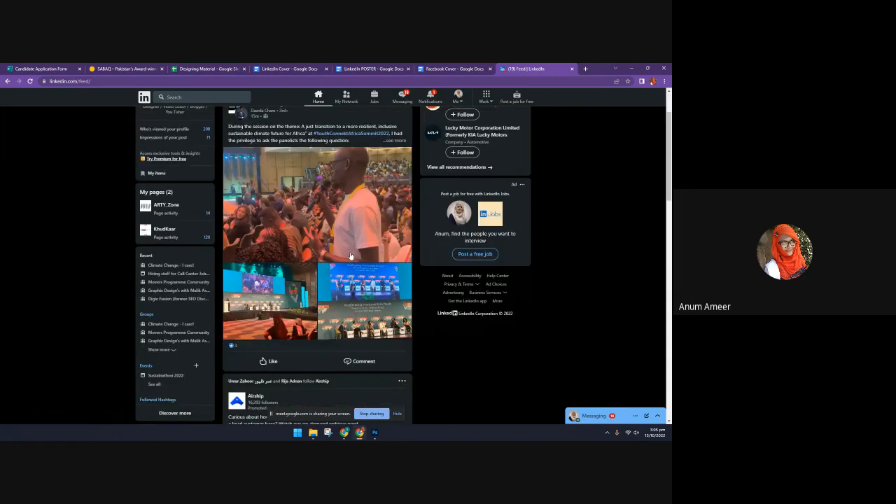
scroll(351, 257, "down", 1)
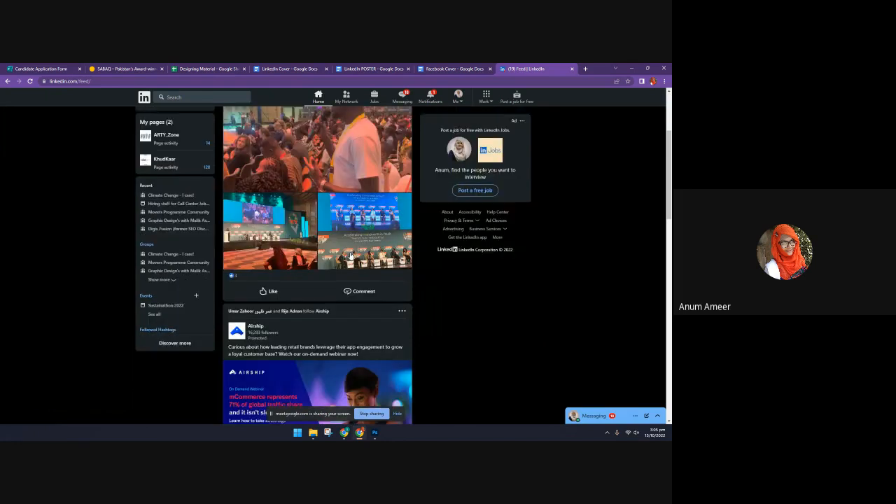
scroll(350, 256, "down", 4)
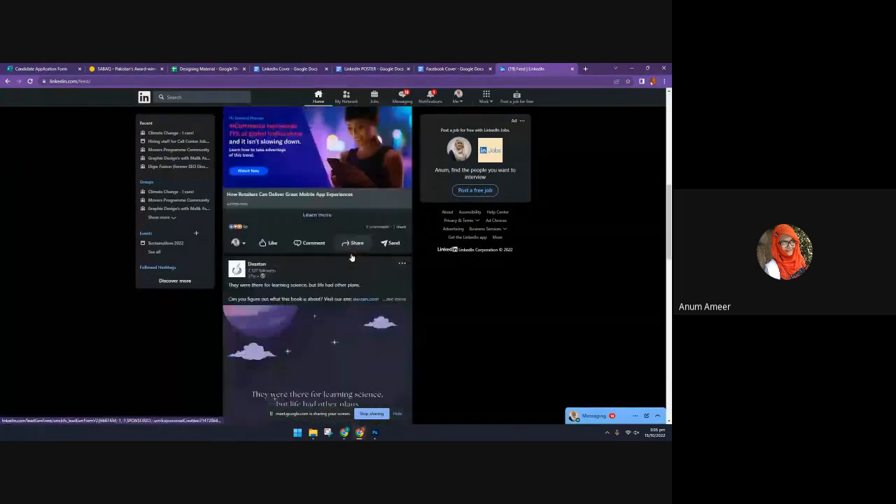
scroll(352, 258, "down", 2)
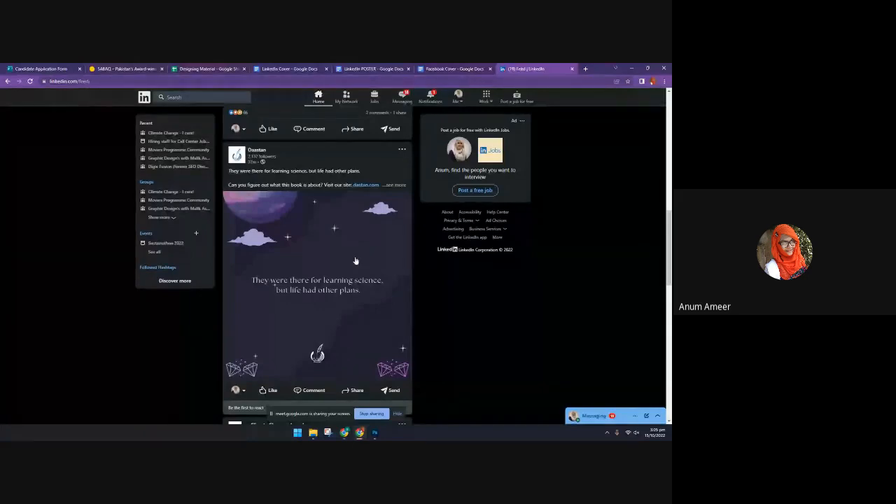
scroll(356, 259, "down", 2)
scroll(280, 310, "down", 2)
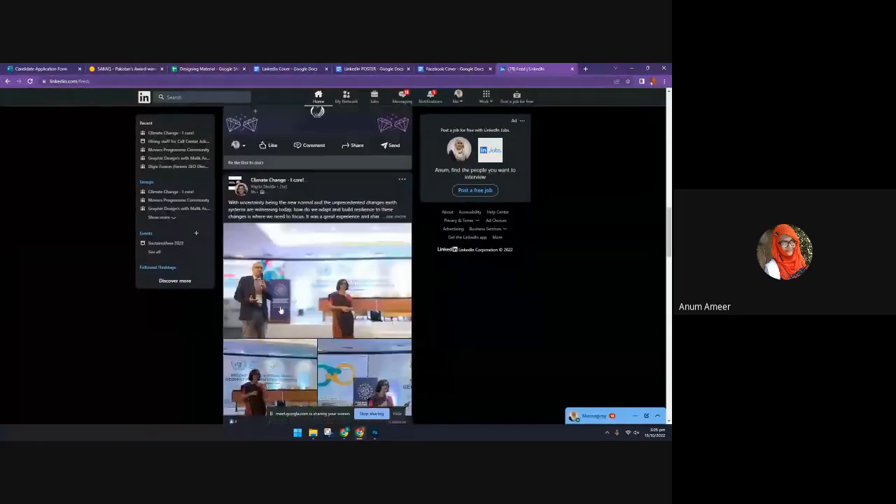
scroll(288, 225, "down", 1)
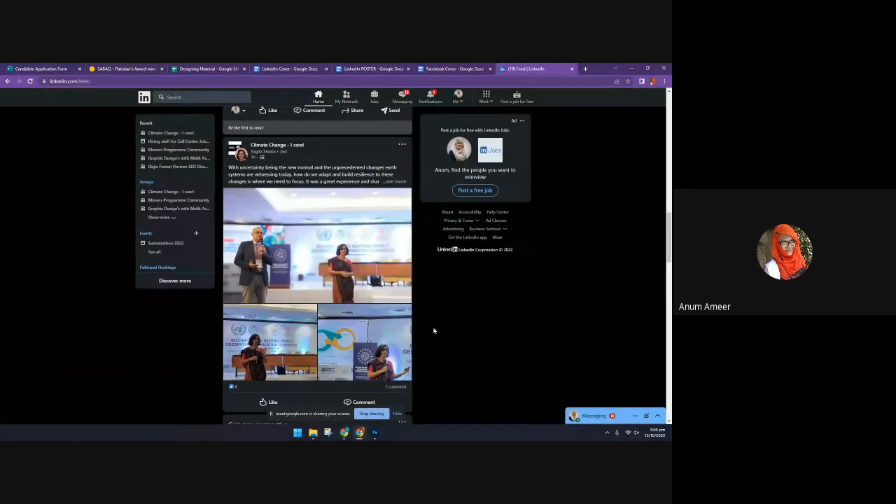
scroll(438, 331, "down", 3)
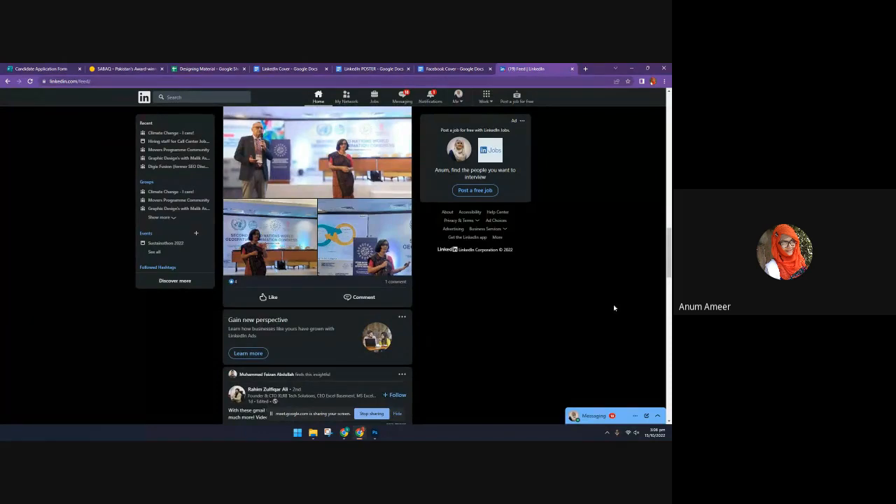
scroll(554, 327, "down", 5)
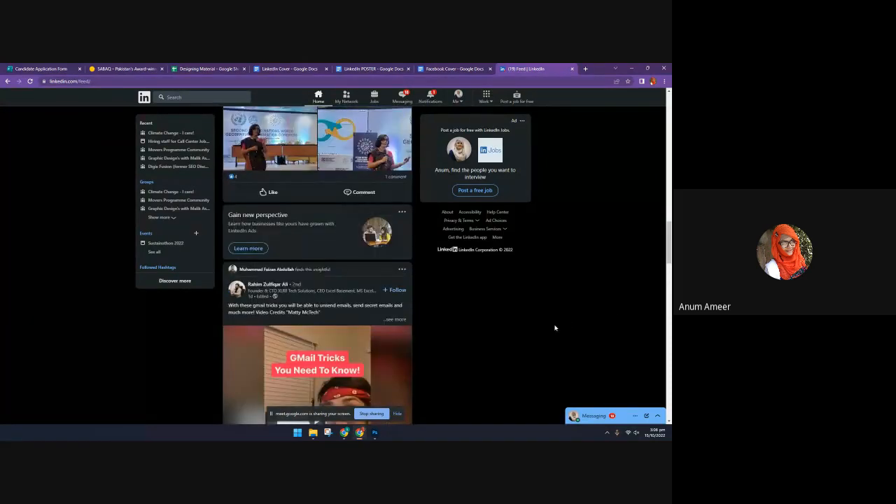
scroll(555, 324, "down", 2)
scroll(555, 323, "down", 1)
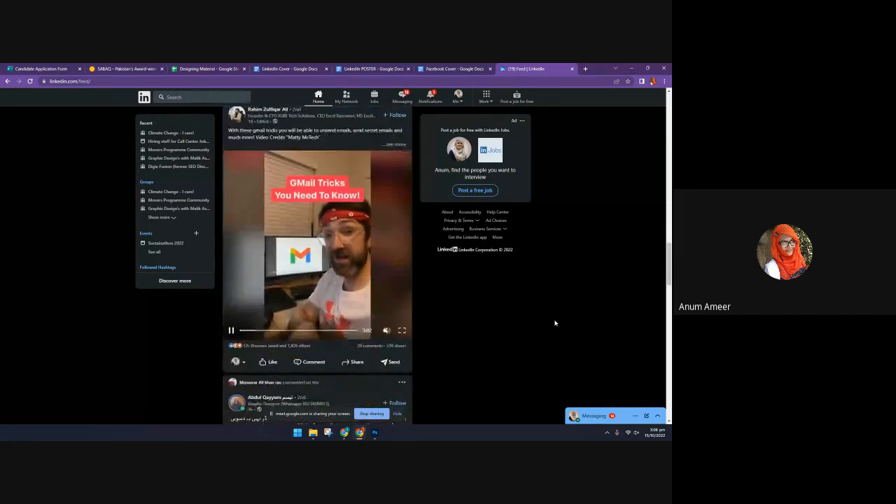
scroll(554, 323, "down", 4)
scroll(554, 323, "down", 7)
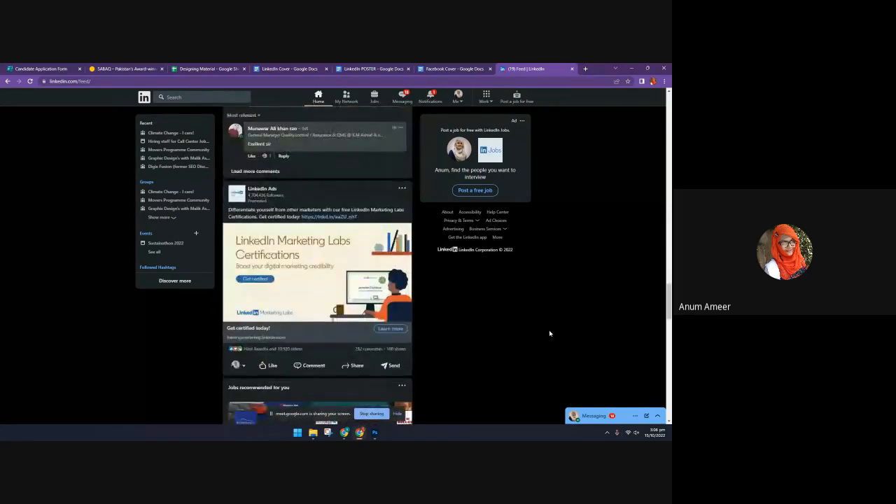
scroll(550, 333, "down", 3)
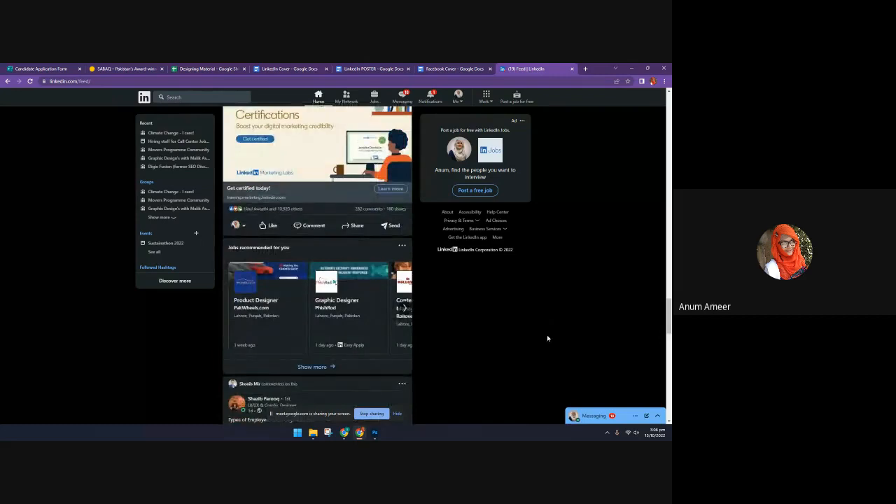
scroll(546, 336, "down", 4)
scroll(545, 348, "down", 2)
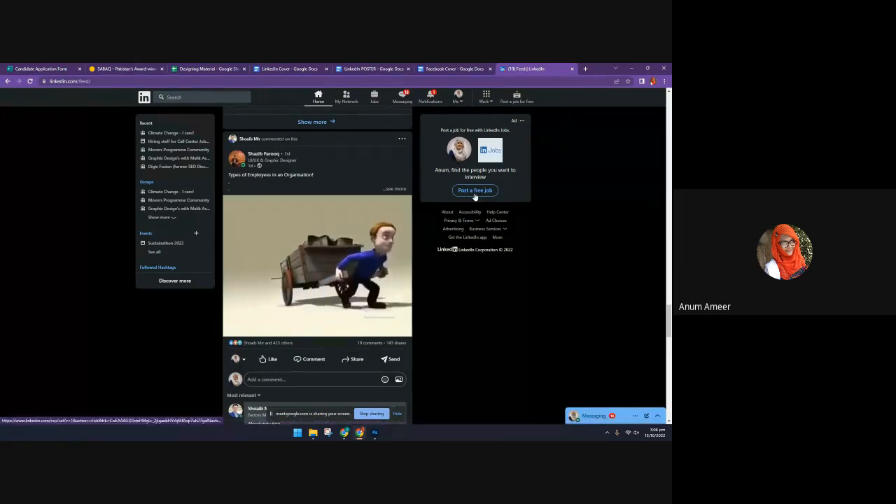
Open your own profile, view its public profile and URL settings, and return to the profile page
left_click(458, 101)
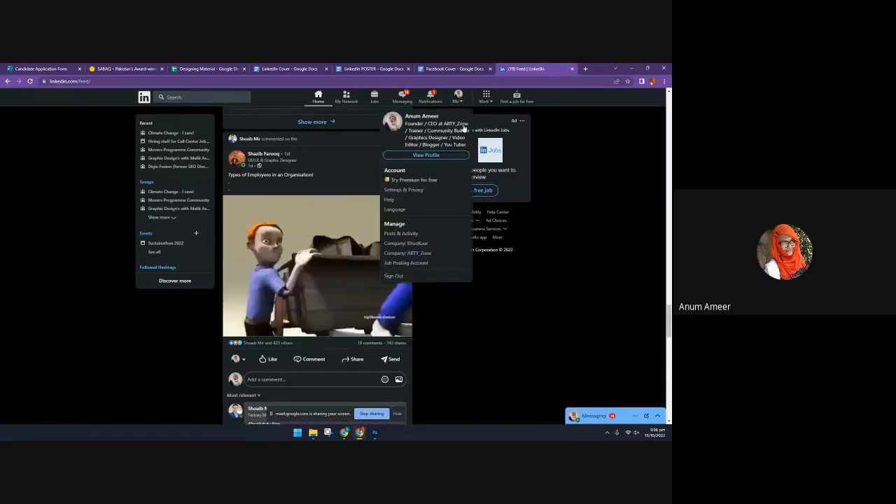
left_click(456, 155)
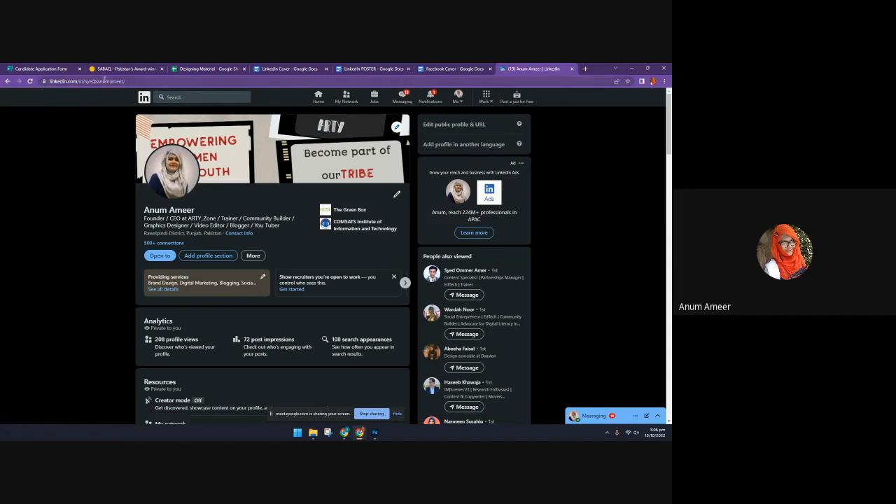
left_click(447, 124)
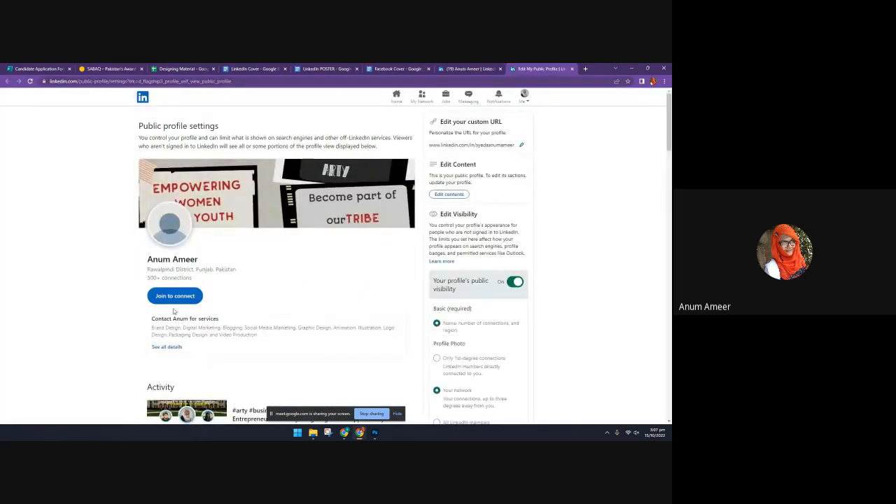
left_click(483, 68)
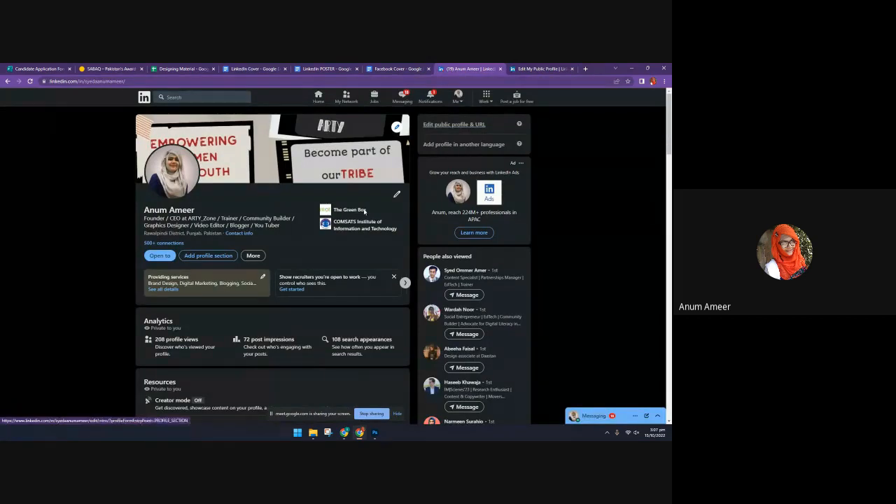
Review the profile down to the Featured section, view the full list of featured posts, and return to the profile
scroll(332, 224, "down", 2)
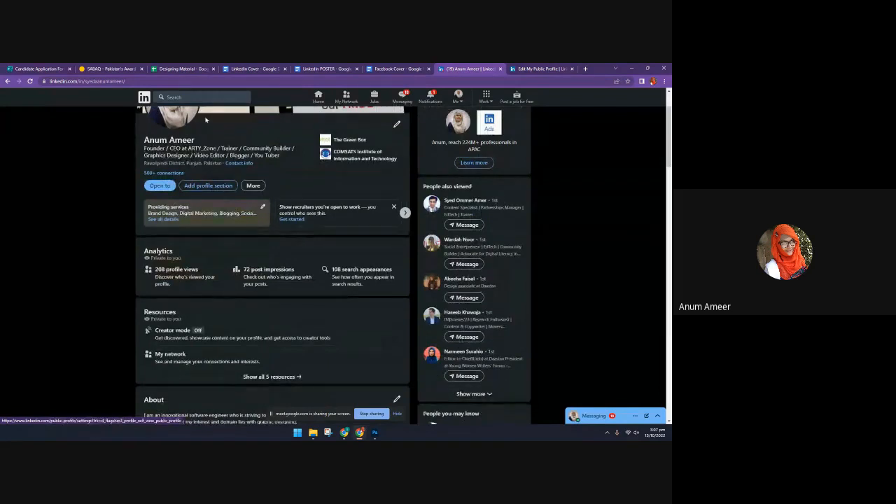
scroll(246, 301, "down", 2)
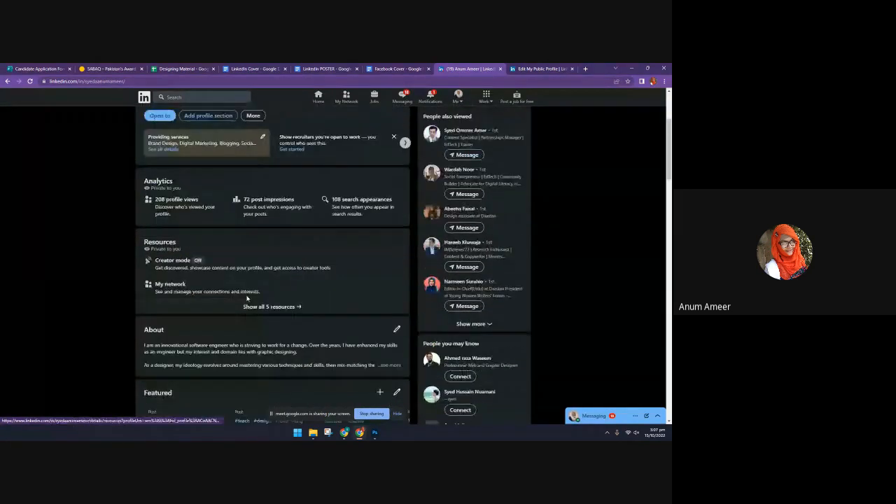
scroll(388, 199, "down", 4)
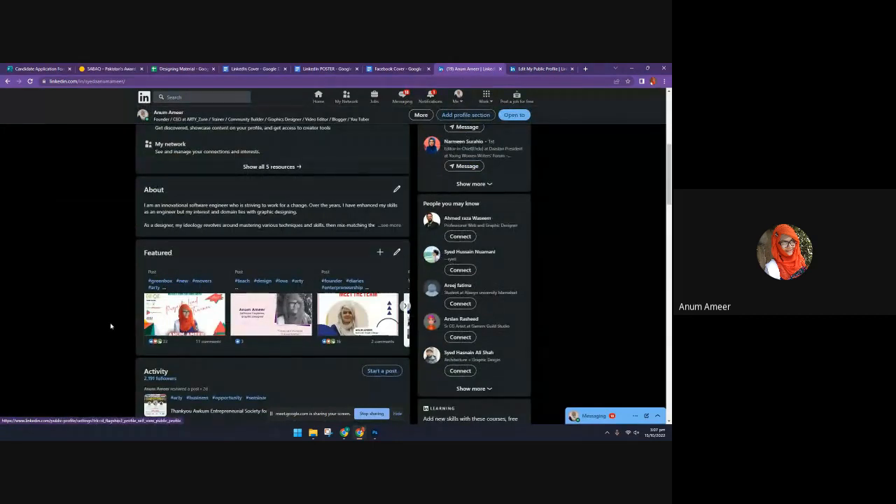
left_click(379, 251)
left_click(396, 252)
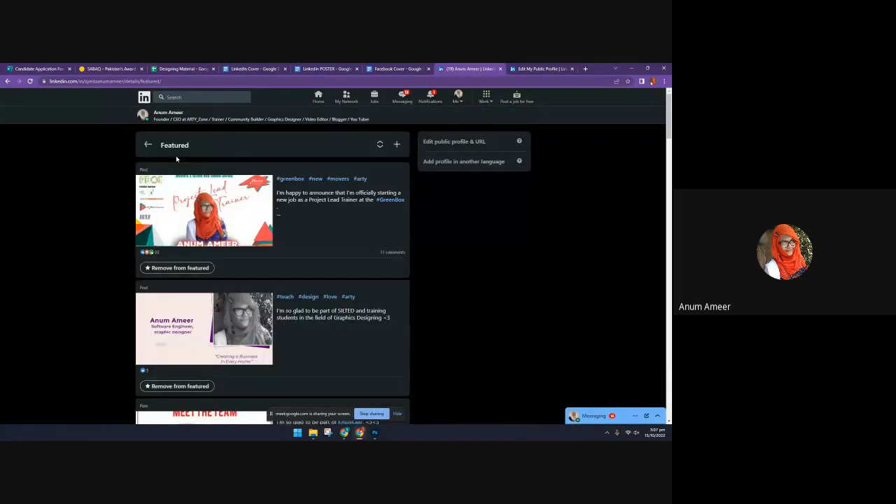
left_click(9, 82)
Examine the Experience and Education entries on the profile
scroll(362, 283, "down", 5)
scroll(362, 286, "down", 3)
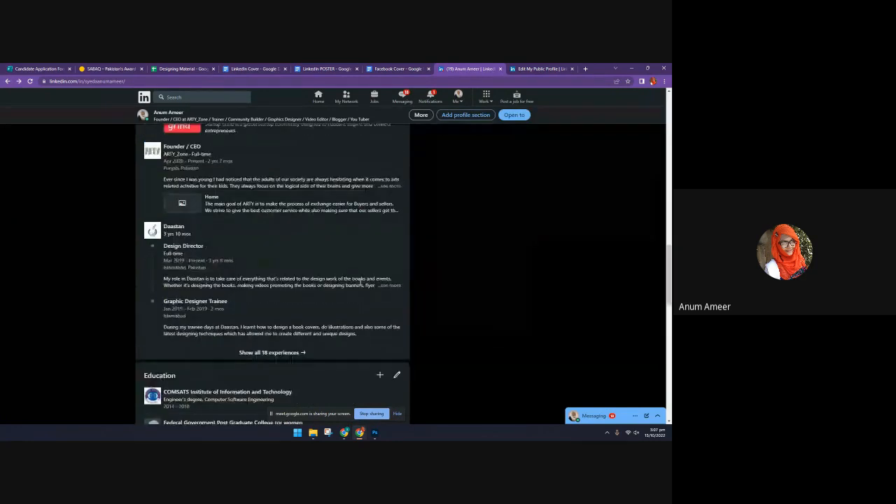
scroll(353, 282, "up", 1)
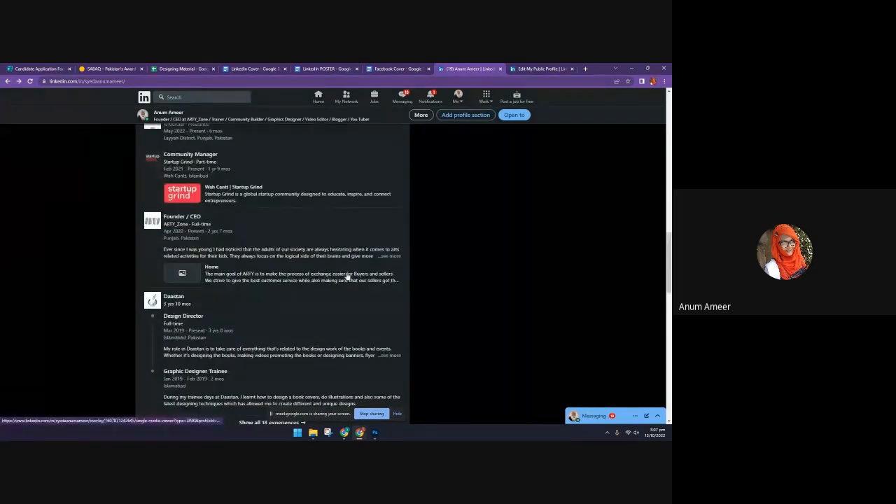
scroll(331, 243, "up", 2)
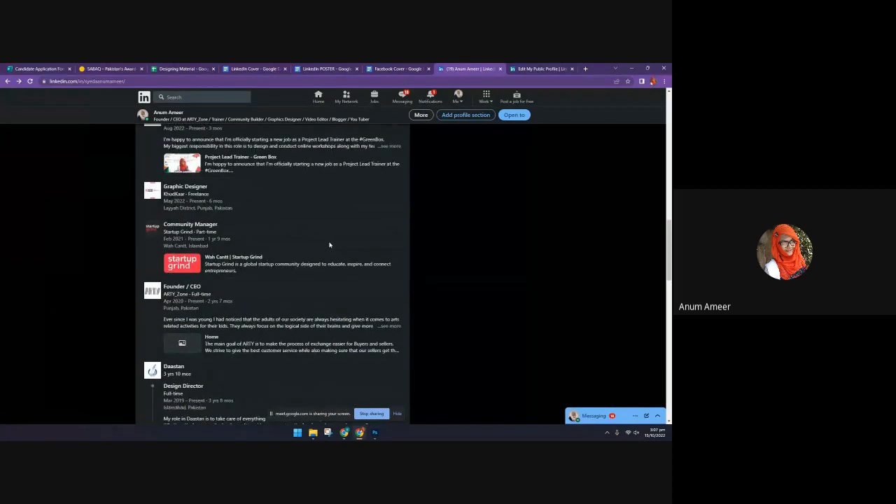
scroll(330, 244, "down", 2)
scroll(330, 244, "down", 2)
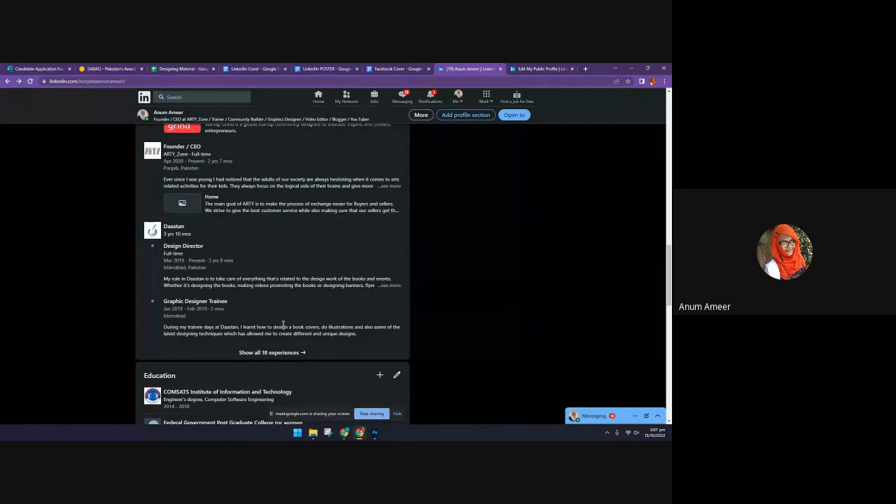
scroll(282, 324, "down", 1)
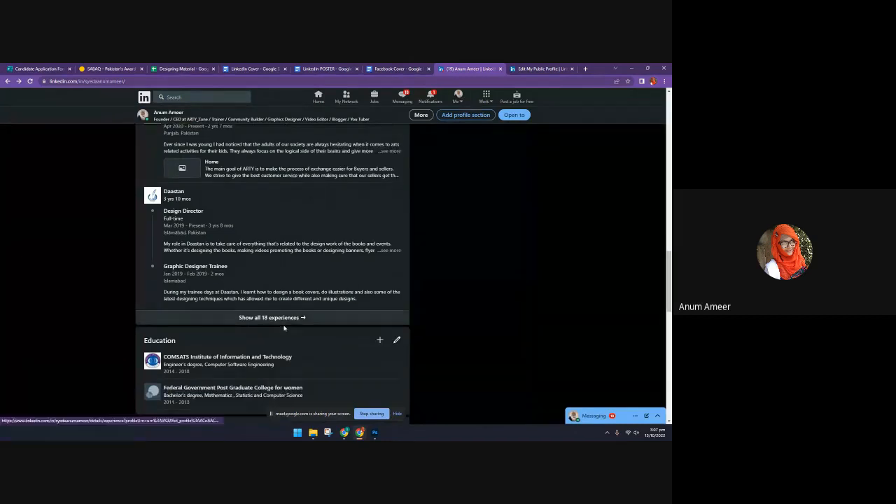
scroll(284, 326, "down", 1)
scroll(284, 330, "down", 3)
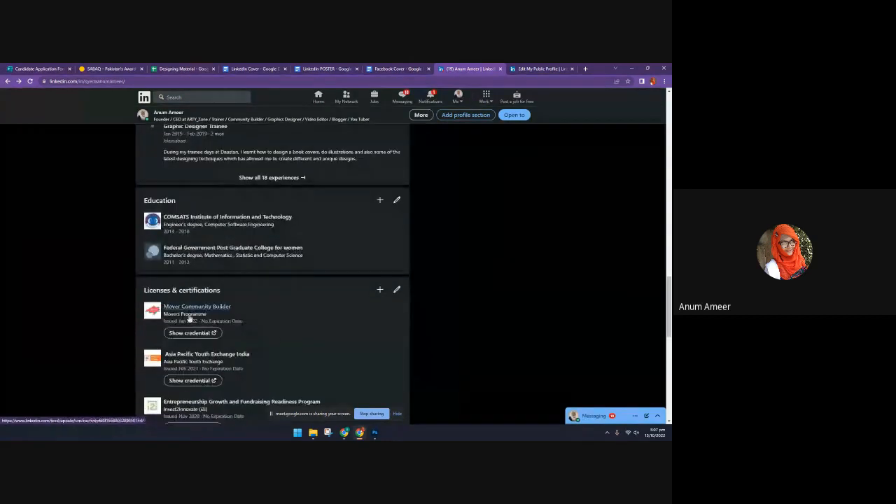
Open the complete Licenses & certifications list and look through its entries
scroll(182, 335, "down", 3)
left_click(276, 343)
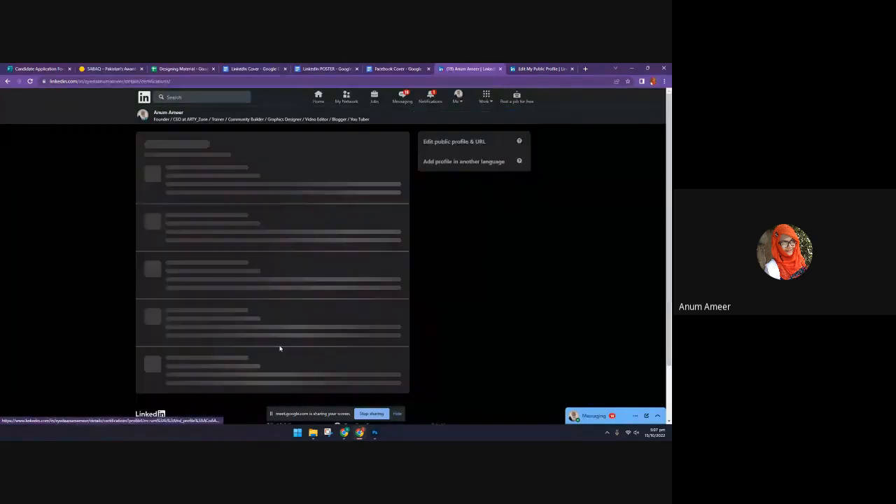
scroll(244, 235, "down", 3)
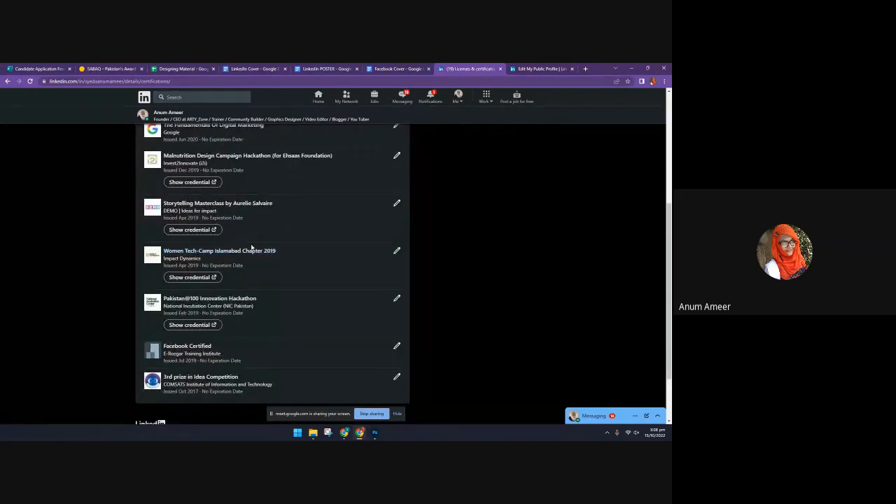
scroll(235, 277, "down", 1)
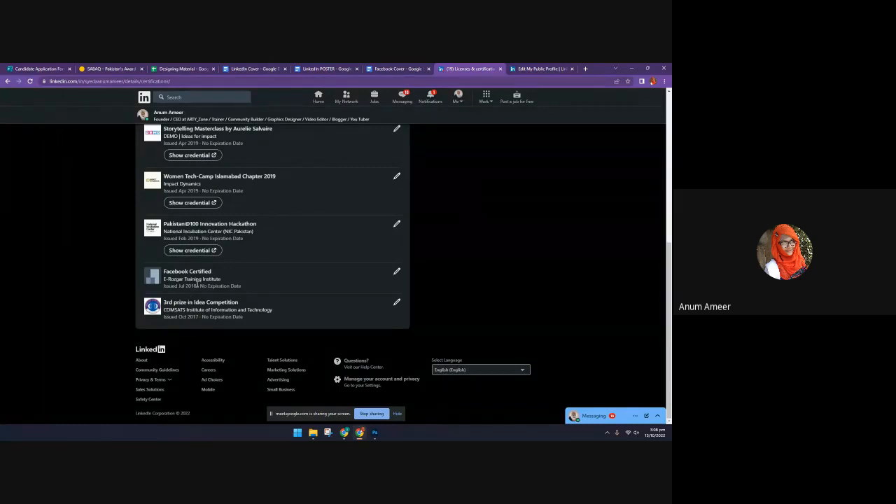
scroll(210, 224, "up", 5)
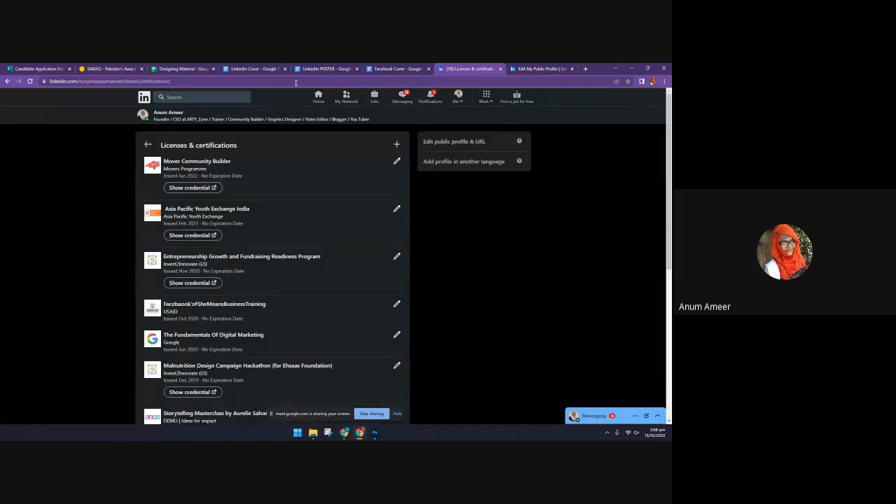
Return to the home feed and open the KhudKaar company page from the managed pages
left_click(317, 99)
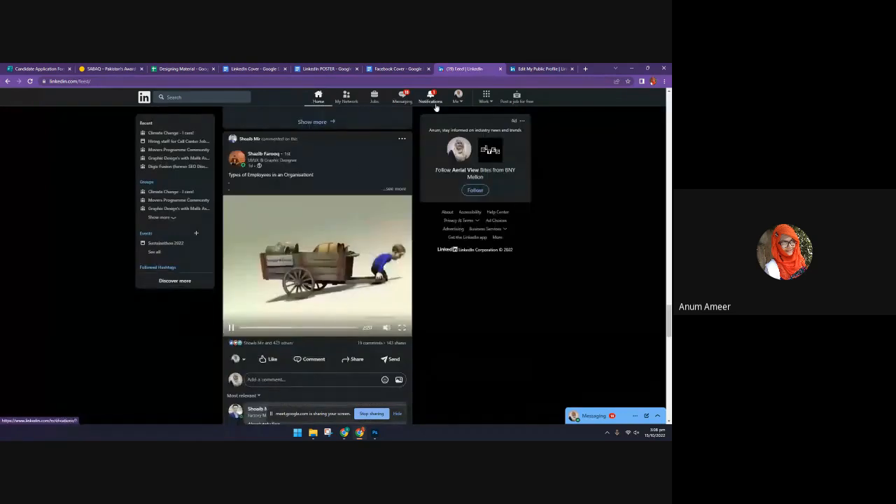
scroll(224, 239, "up", 12)
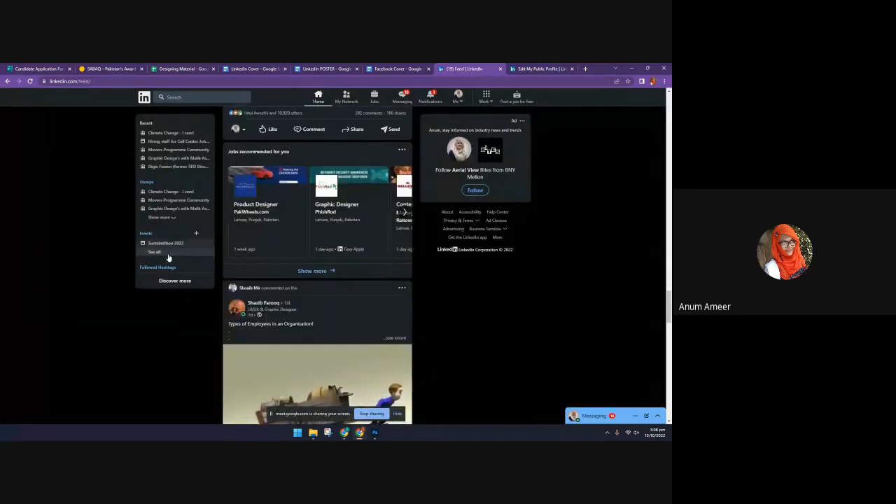
scroll(171, 262, "up", 15)
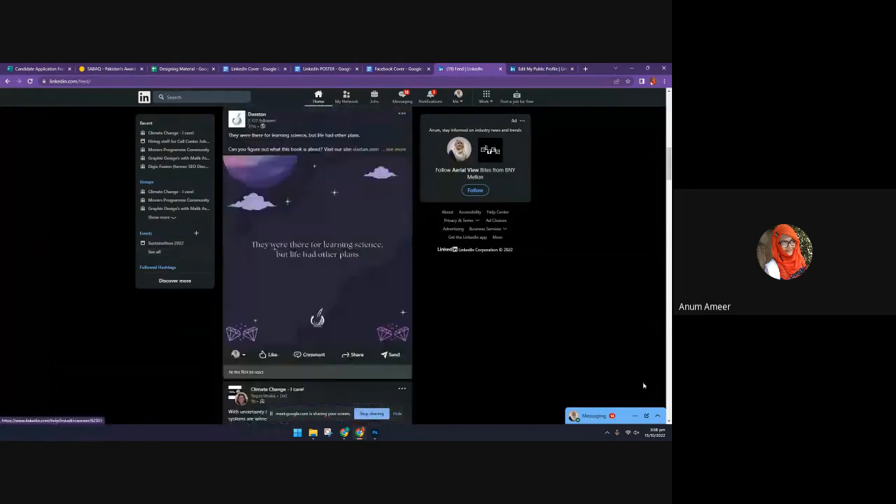
scroll(658, 175, "up", 5)
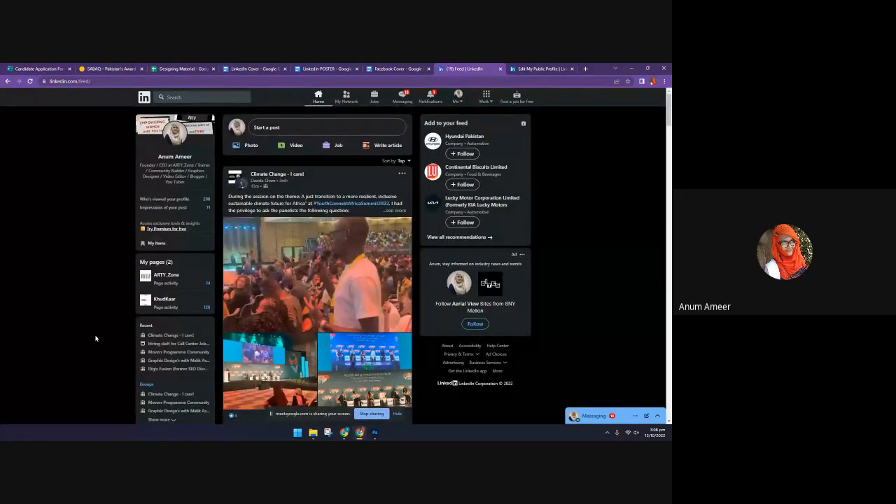
left_click(165, 299)
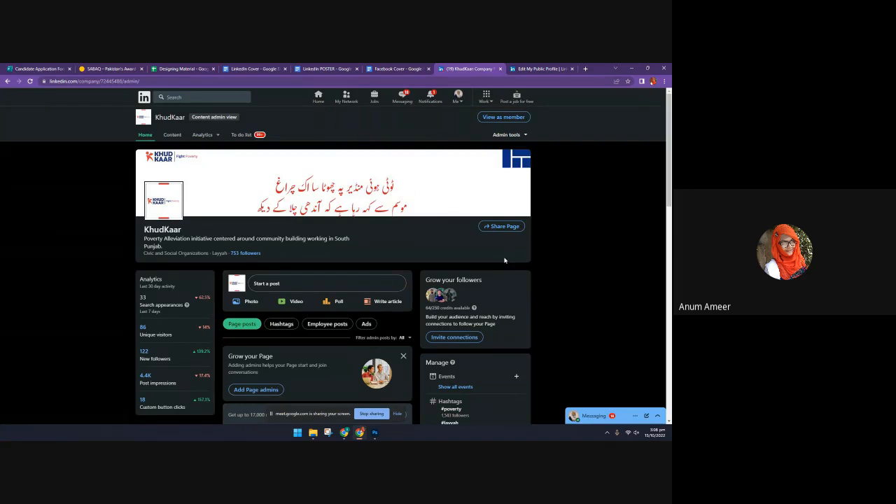
Look through the KhudKaar page's admin home, from the analytics and follower sections down to its published posts
scroll(387, 252, "down", 1)
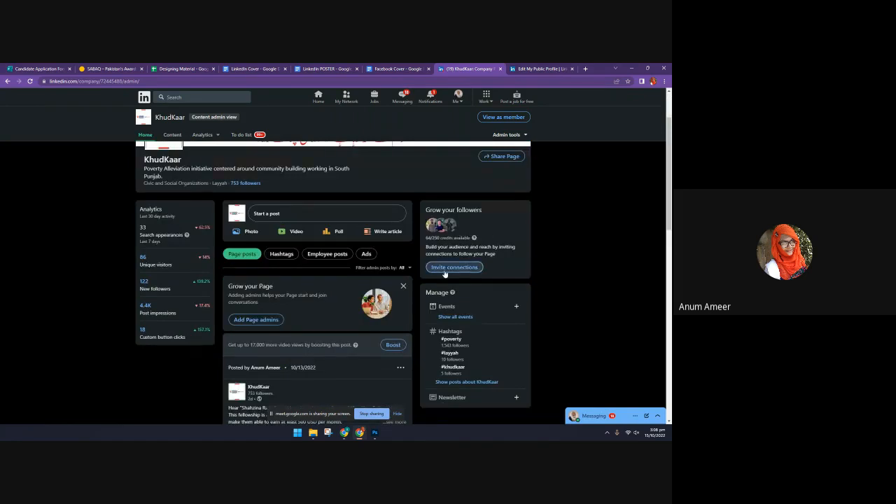
scroll(307, 241, "down", 1)
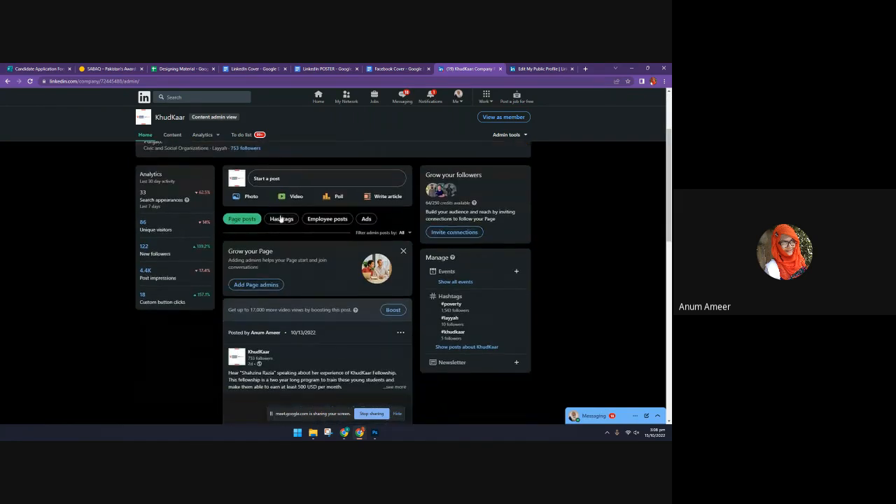
scroll(317, 313, "down", 5)
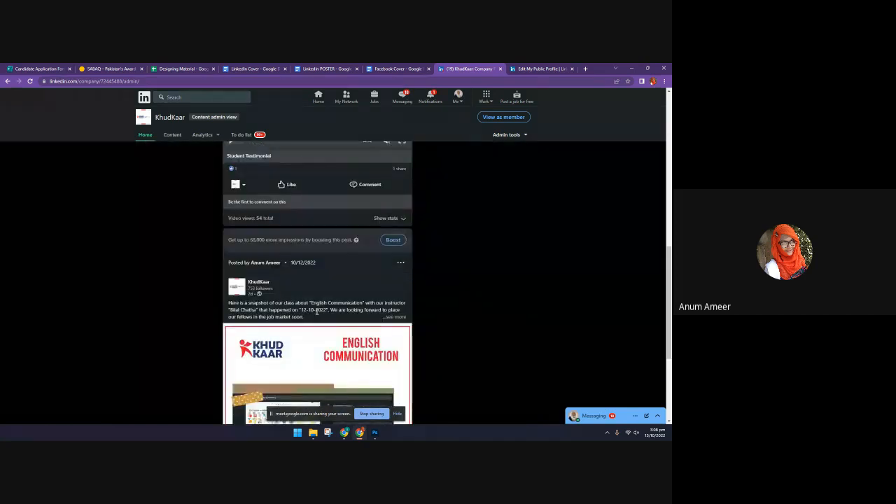
scroll(316, 312, "down", 3)
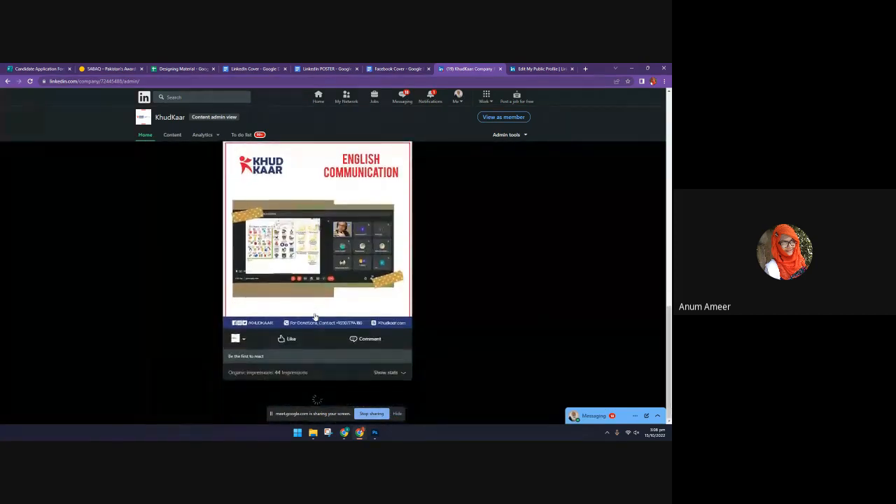
View the KhudKaar page's visitor analytics, then return to the company page's admin home
left_click(208, 135)
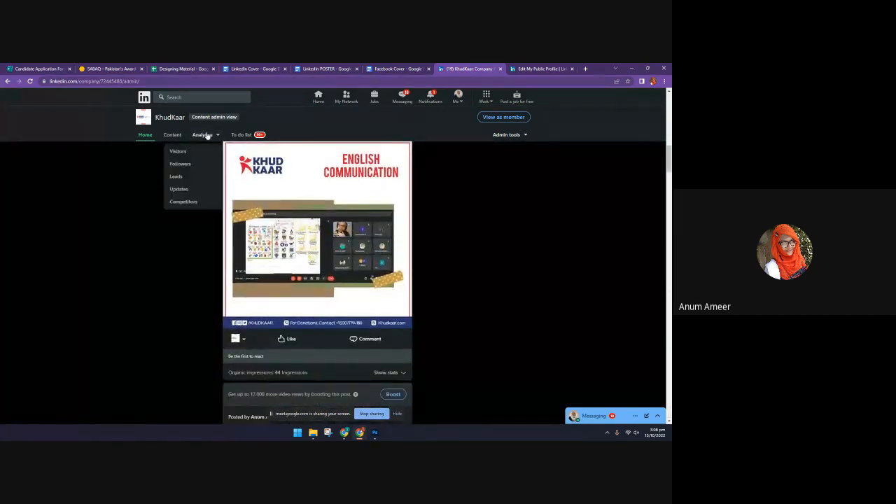
left_click(177, 151)
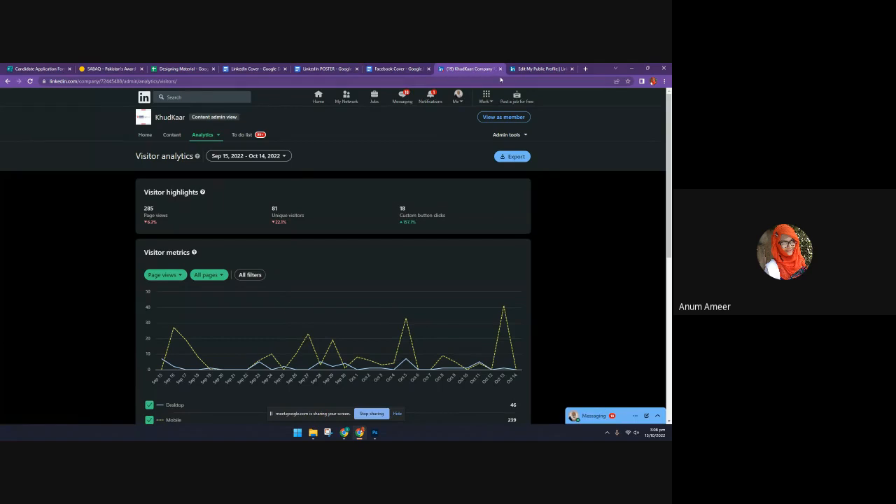
left_click(457, 100)
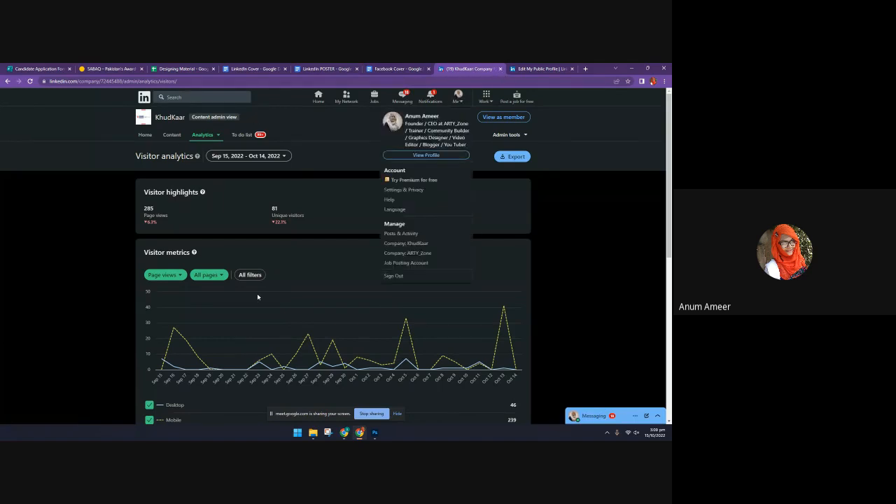
left_click(602, 266)
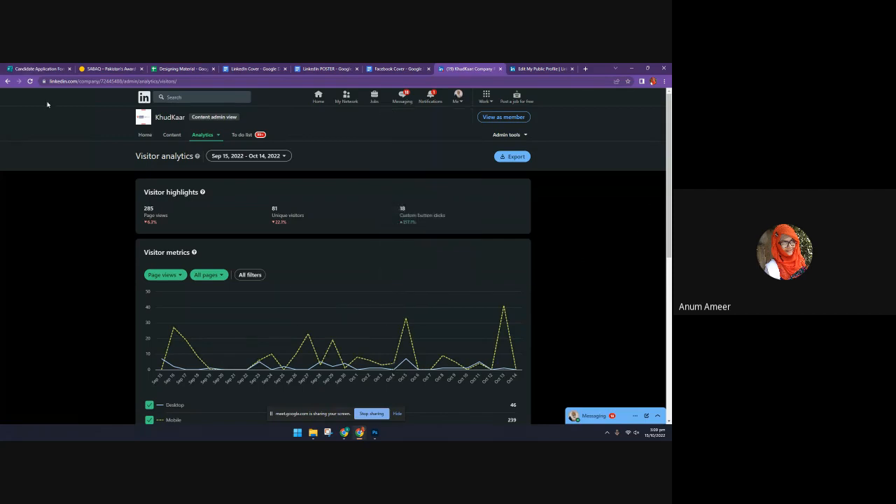
left_click(7, 81)
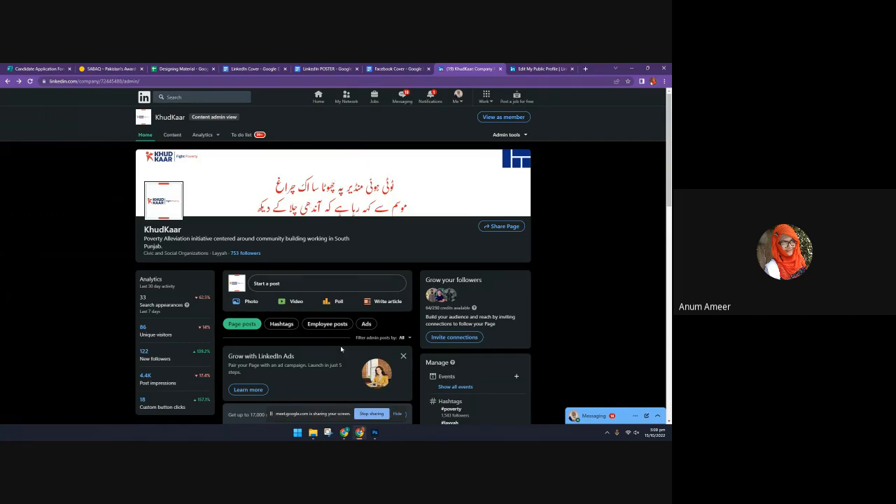
scroll(359, 248, "down", 1)
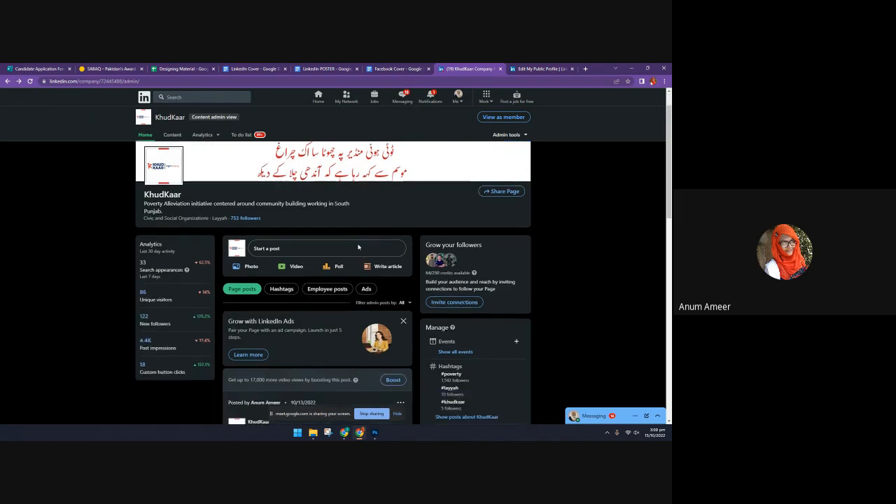
scroll(360, 282, "up", 1)
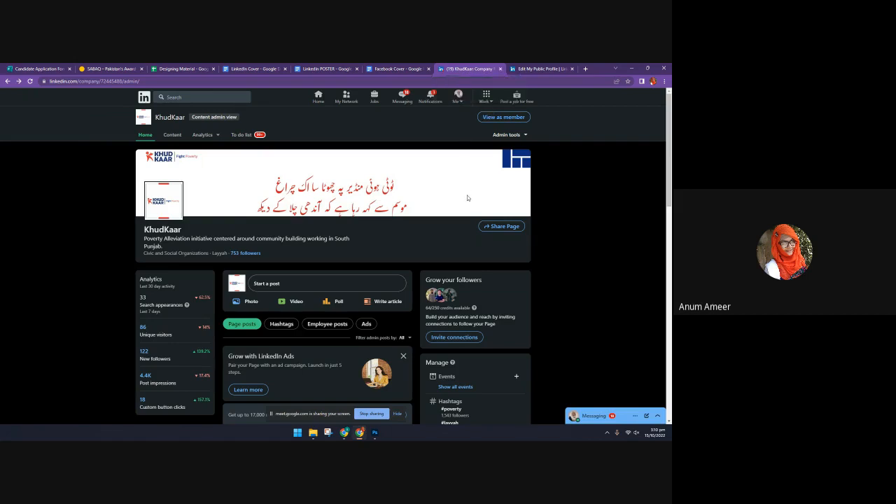
Close the public profile settings and the KhudKaar company page, leaving a blank new browser tab
left_click(557, 70)
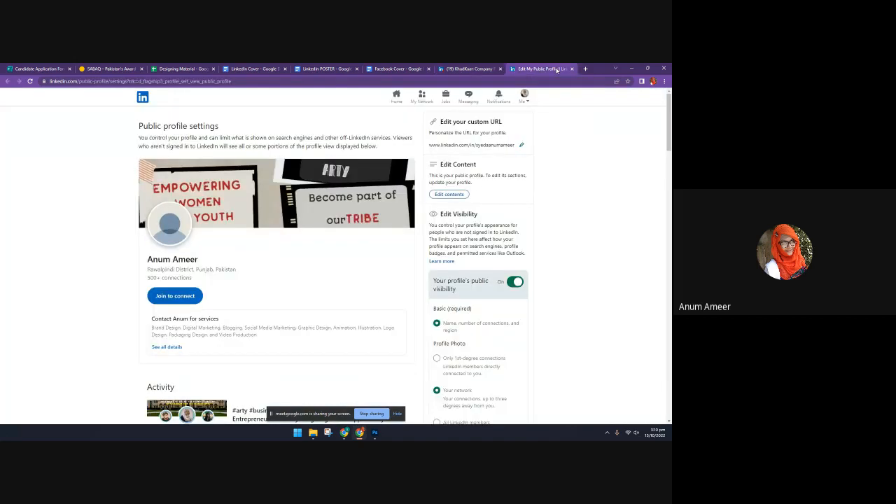
key("ctrl+w")
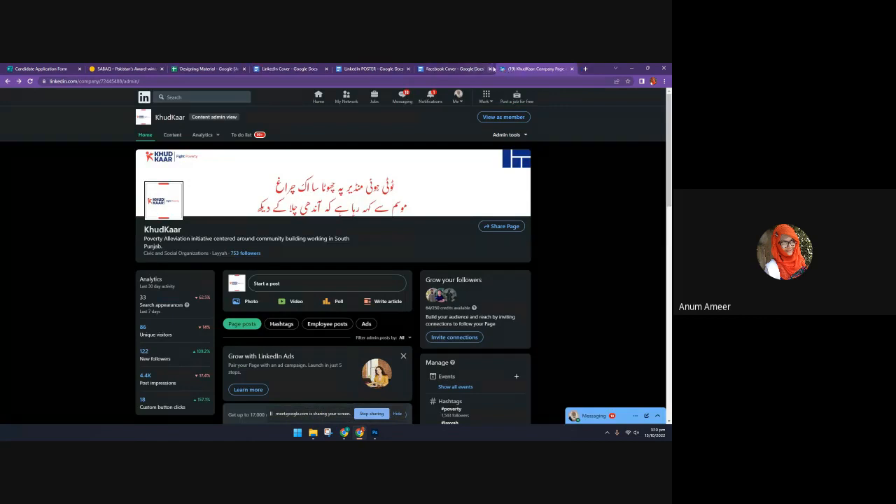
left_click(572, 69)
left_click(512, 69)
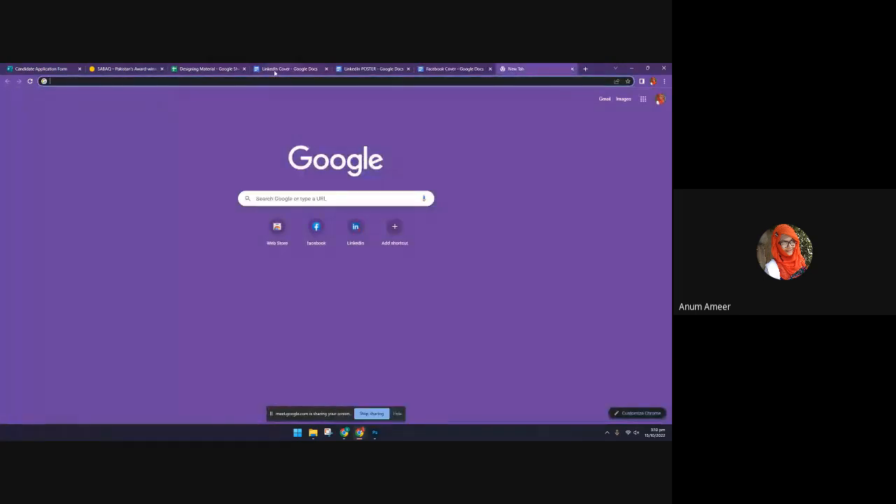
left_click(431, 82)
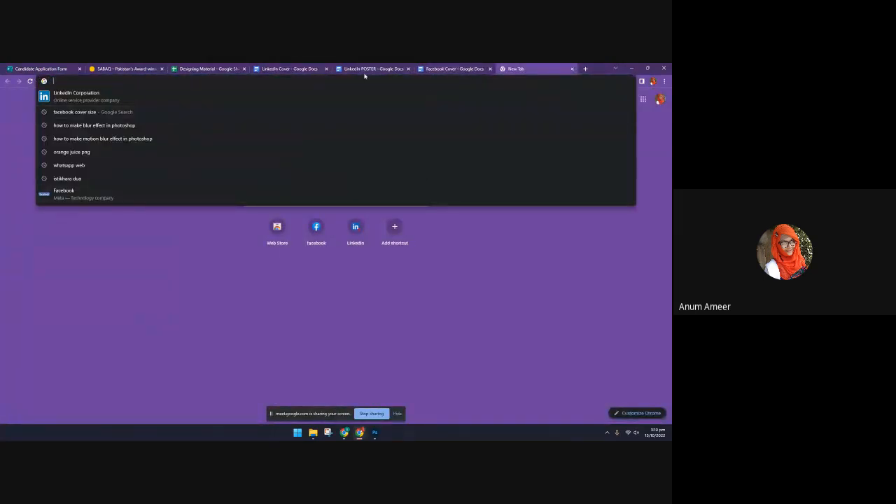
Glance at the LinkedIn POSTER document, then switch to Photoshop, show the orange juice template and put away the Character settings
left_click(383, 66)
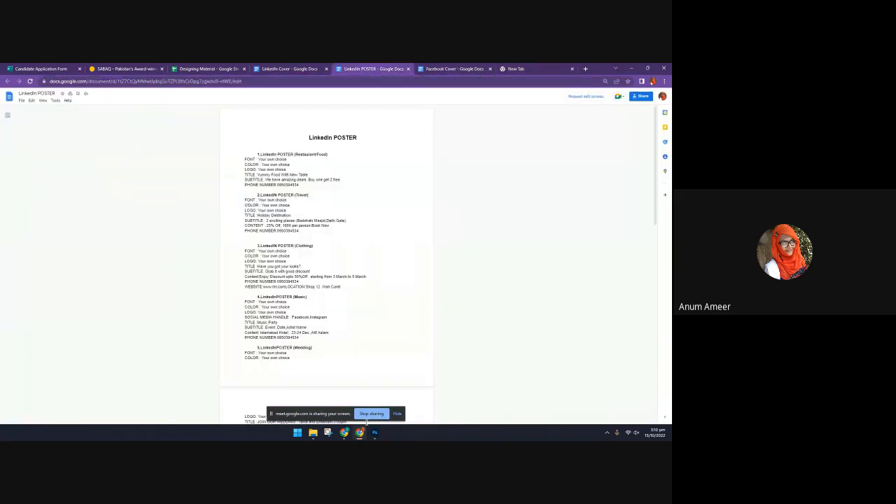
left_click(375, 432)
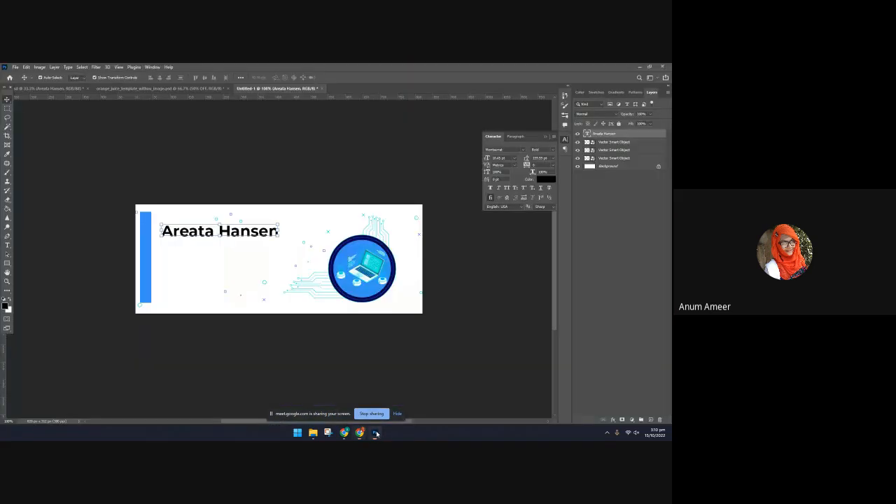
left_click(140, 89)
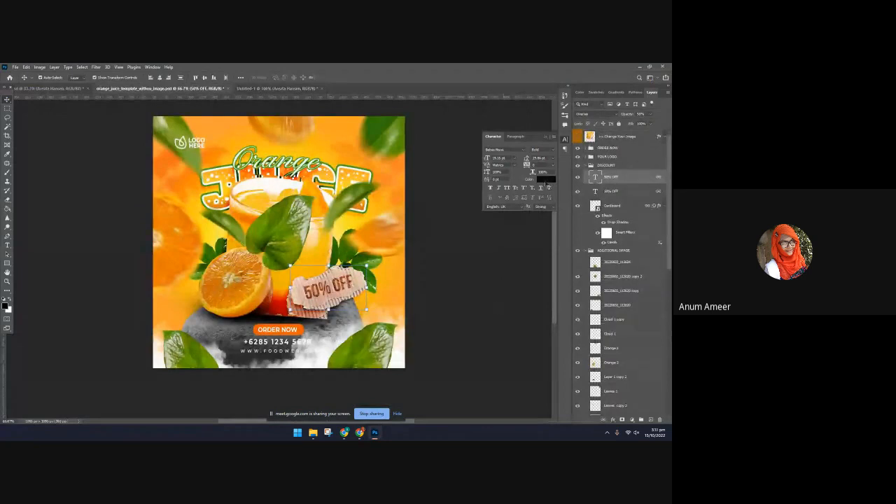
left_click(548, 137)
Move the large green leaf down in front of the halved orange and nudge the blurred leaf by the logo slightly right
left_click_drag(288, 229, 293, 261)
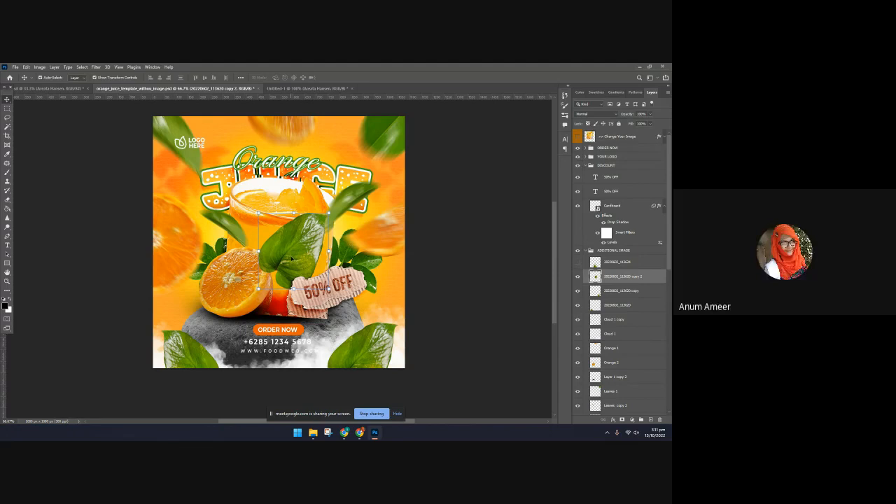
left_click_drag(292, 258, 351, 199)
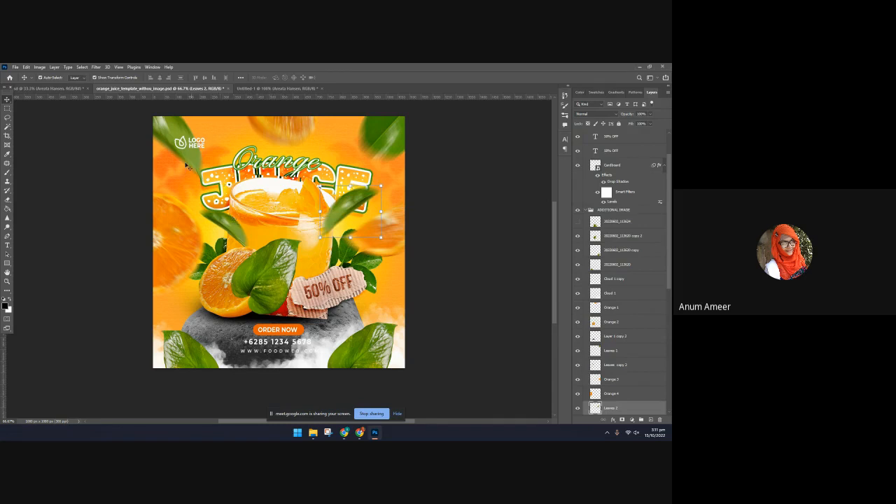
mouse_move(186, 166)
left_mouse_down()
mouse_move(223, 199)
mouse_move(194, 163)
left_mouse_up()
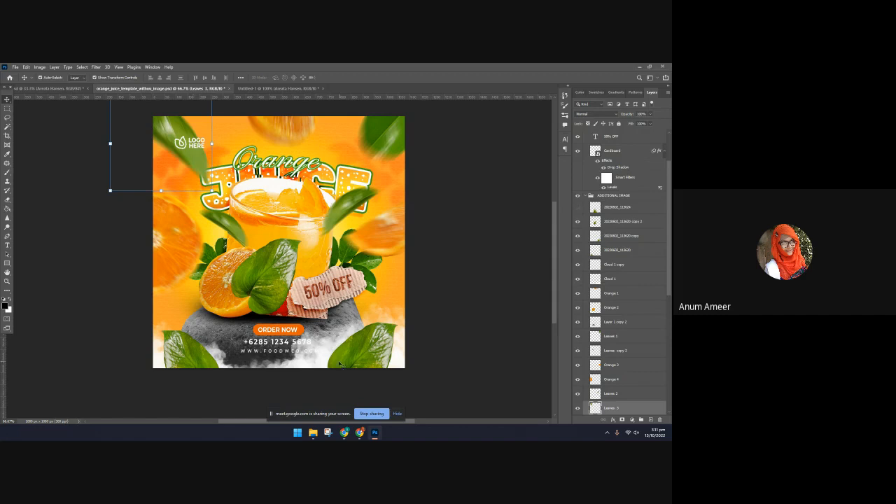
Reposition the cloud and the grey stone at the poster's base, then select the leaf cluster behind the 50% OFF label
mouse_move(319, 353)
left_mouse_down()
mouse_move(300, 280)
mouse_move(310, 250)
mouse_move(300, 286)
mouse_move(287, 287)
mouse_move(311, 324)
mouse_move(307, 342)
left_mouse_up()
left_click(202, 328)
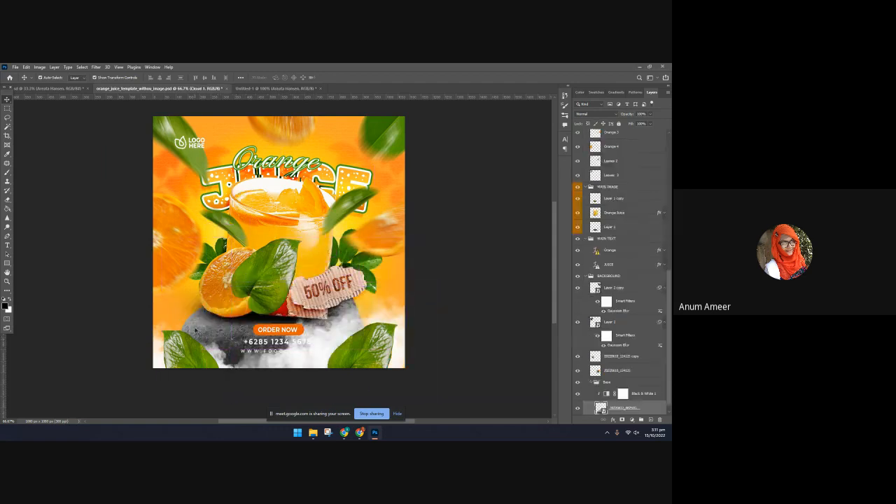
mouse_move(203, 329)
left_mouse_down()
mouse_move(156, 196)
mouse_move(180, 241)
mouse_move(192, 312)
mouse_move(208, 320)
left_mouse_up()
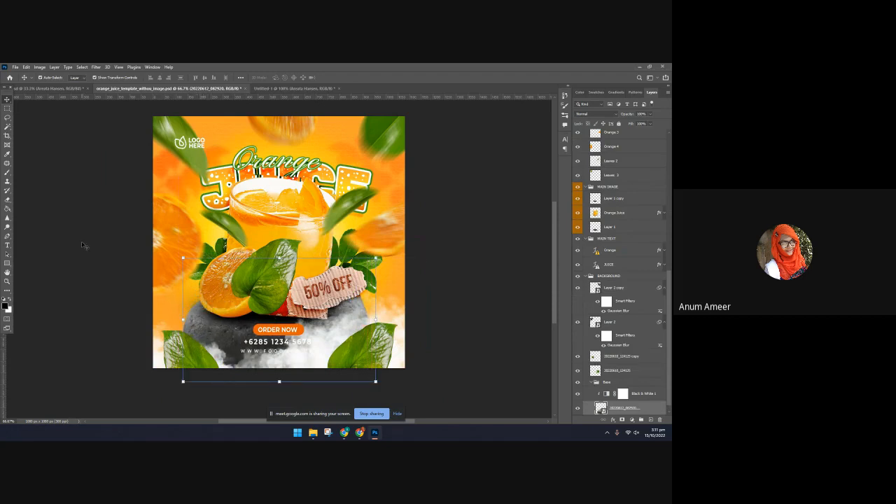
left_click(425, 271)
left_click(372, 272)
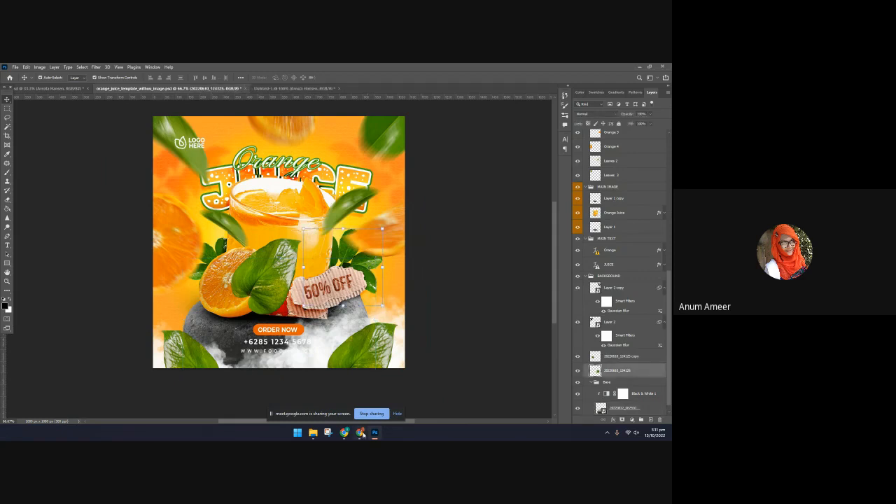
Switch to Chrome and run a Google Images search for "orange slice png"
left_click(360, 432)
key("ctrl+t")
type("o")
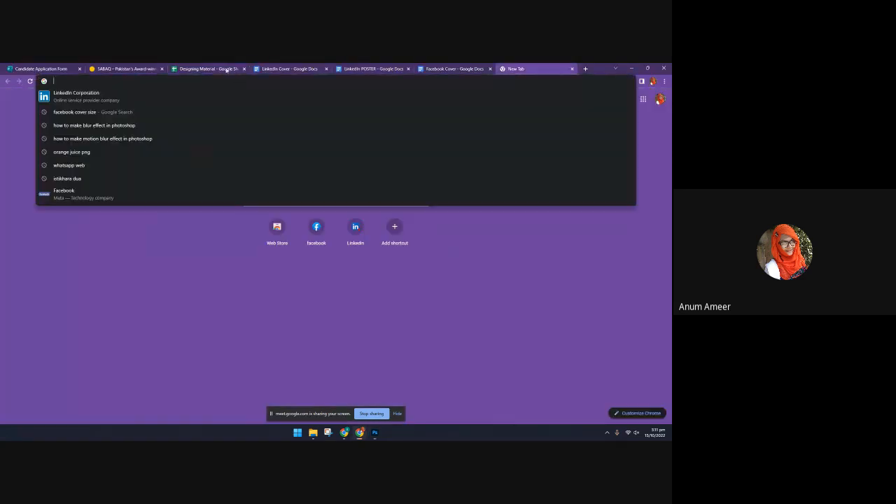
type("ra")
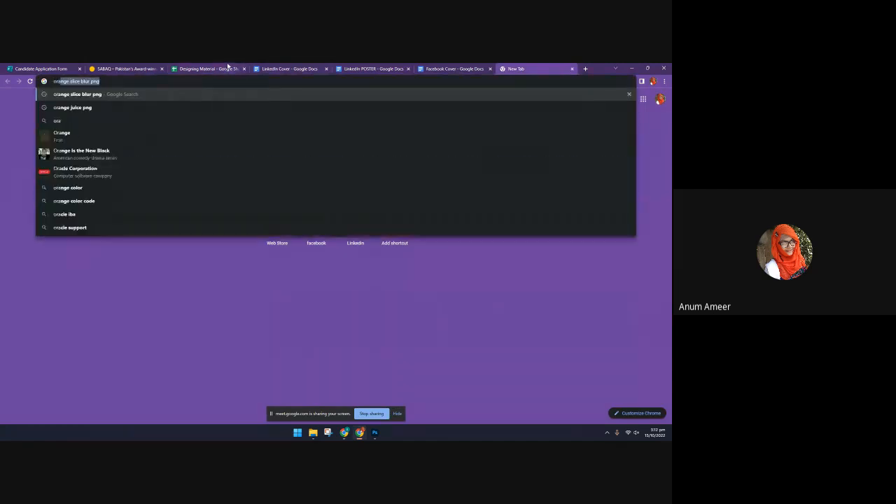
type("nge slice blur png")
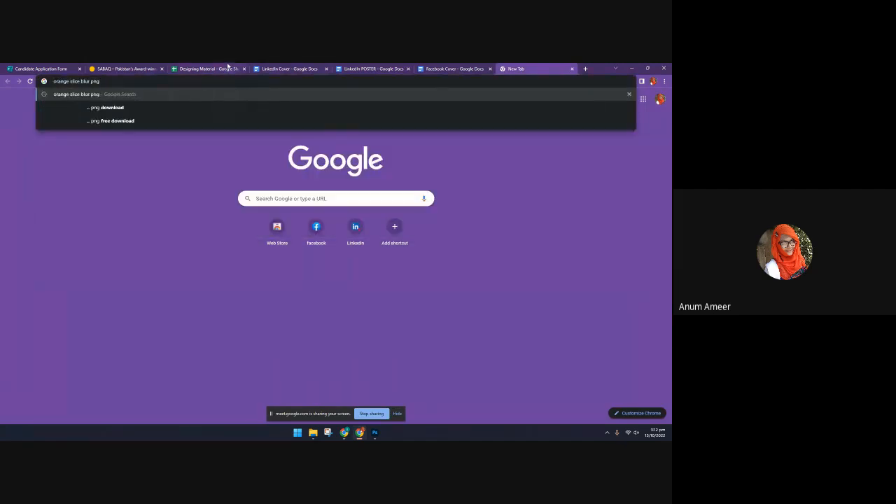
key("BackSpace")
key("BackSpace")
key("BackSpace")
key("BackSpace")
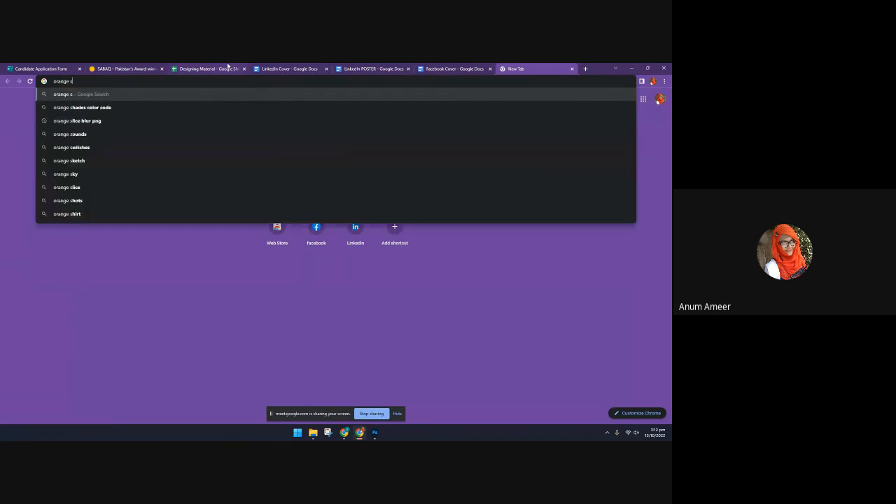
type("li")
key("BackSpace")
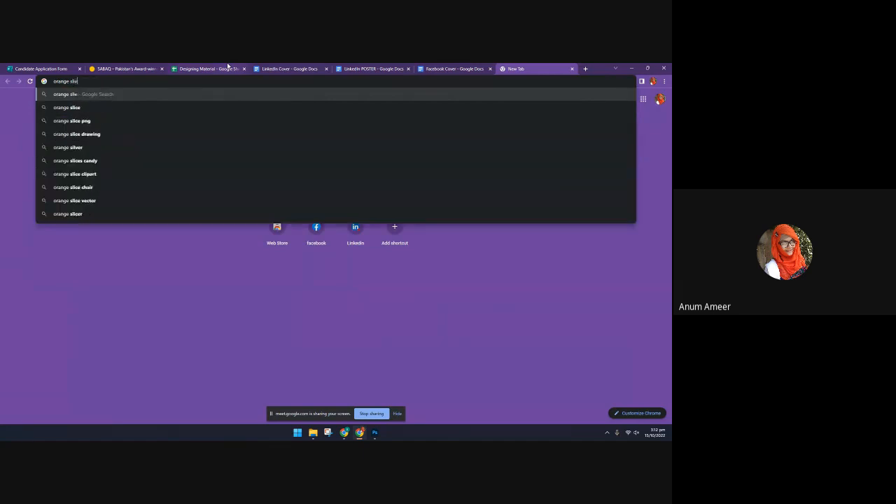
key("Down")
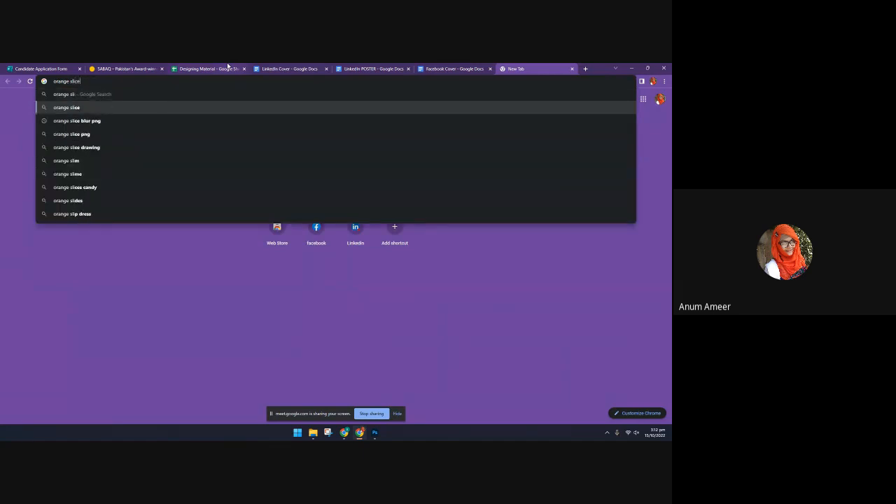
type("png")
key("Return")
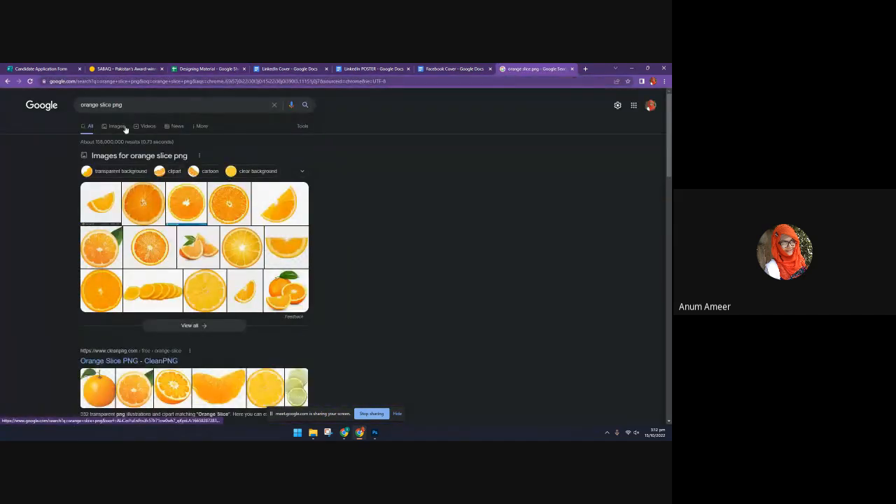
left_click(118, 127)
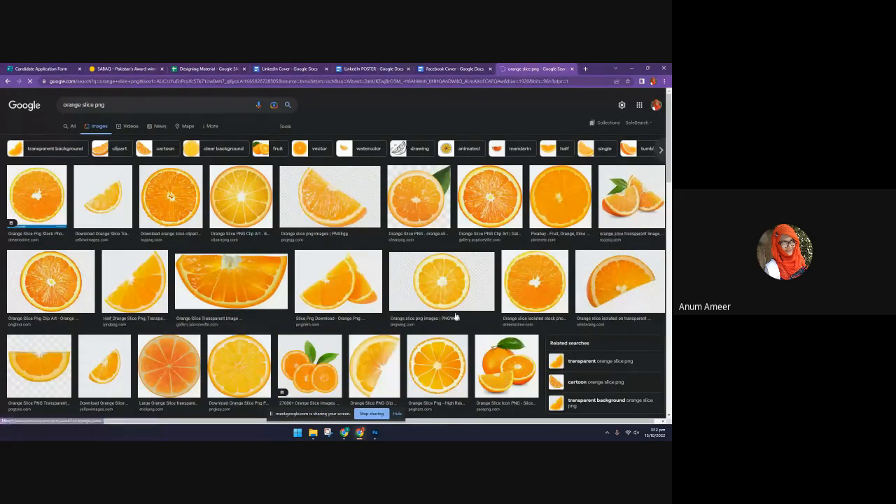
Switch back to the orange juice template in Photoshop and select the large green leaf in front of the halved orange
left_click(375, 433)
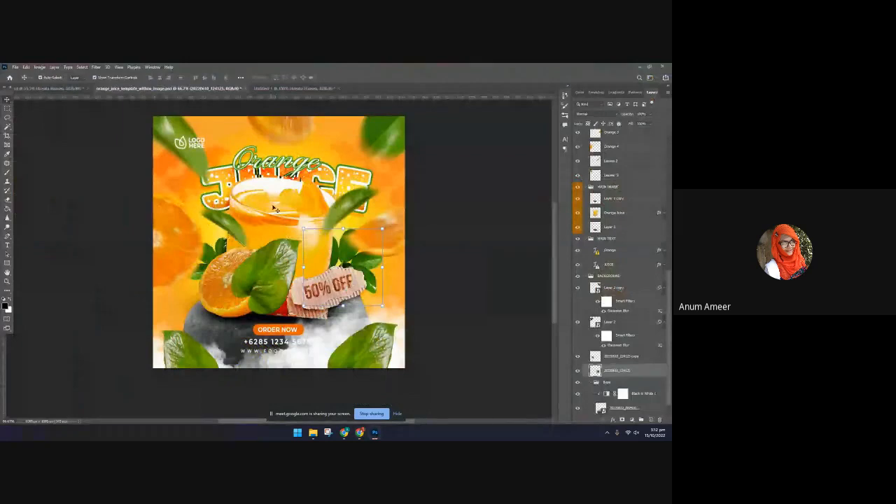
scroll(301, 223, "up", 1)
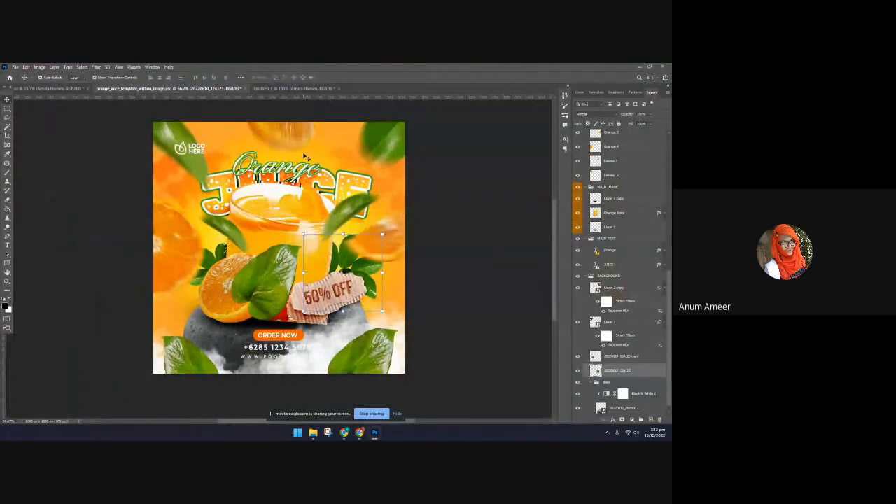
left_click(307, 287)
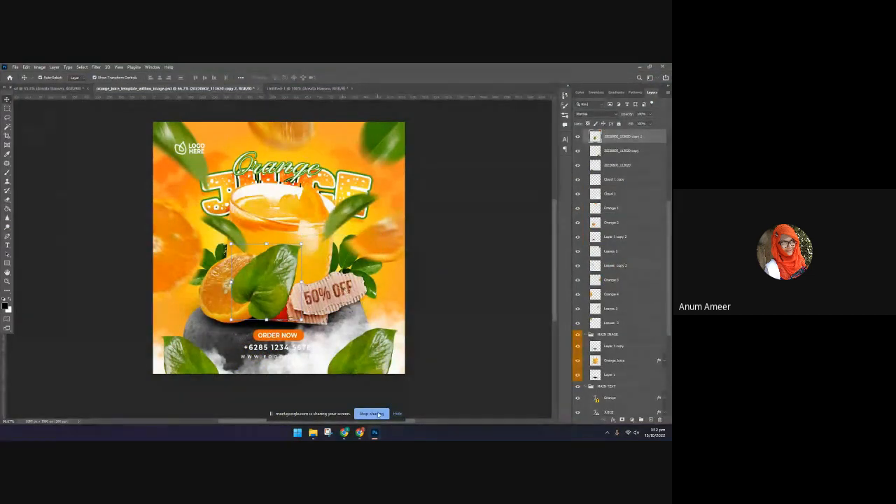
Select the 50% OFF text on the cardboard label and preview its blending modes, such as Soft Light
left_click(319, 302)
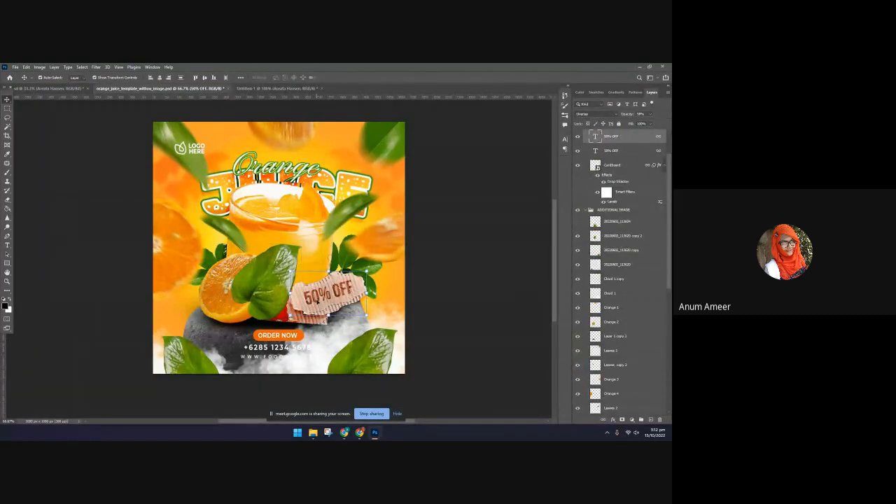
left_click(595, 113)
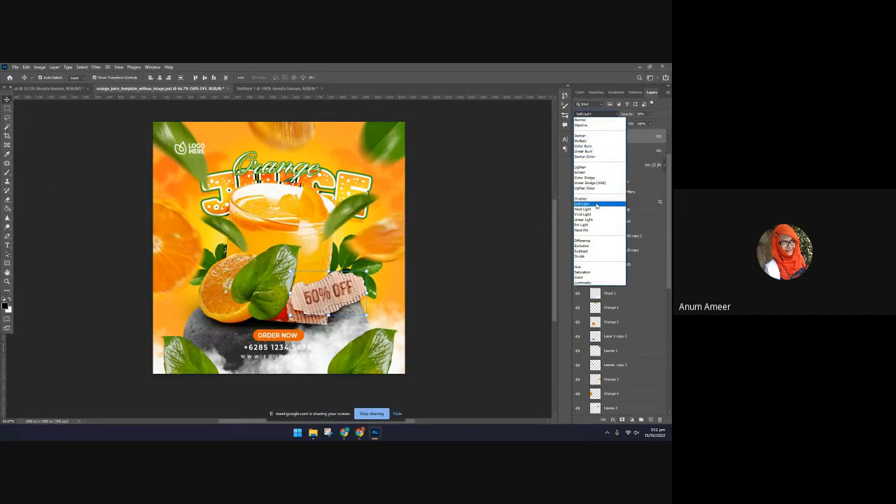
left_click(307, 361)
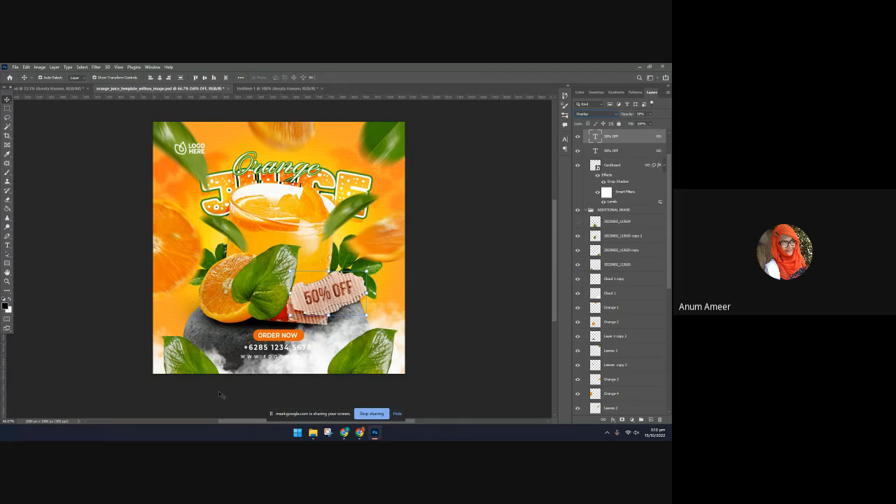
Apply a Motion Blur with a 24-pixel distance and a slightly negative angle to the large green leaf in front of the halved orange
left_click(259, 291)
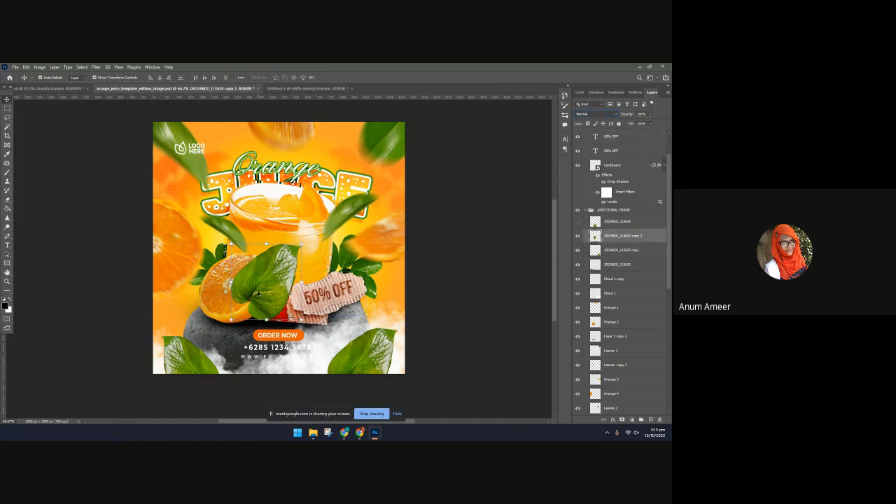
left_click(84, 67)
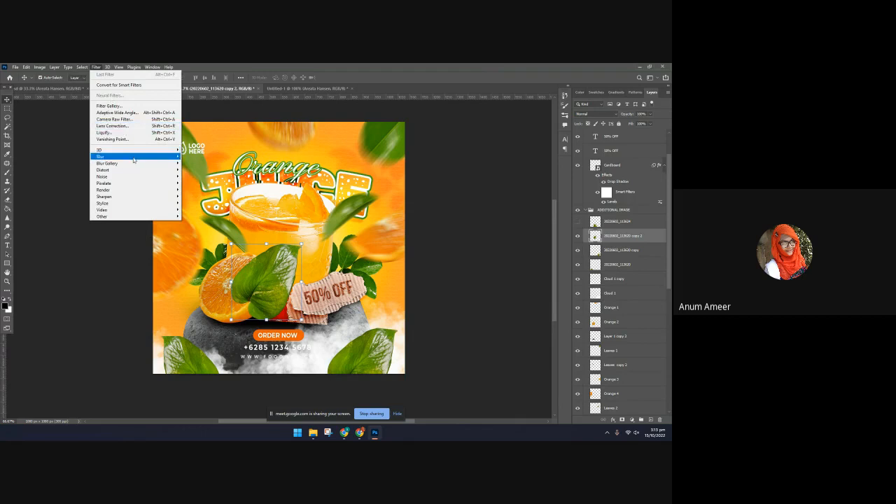
mouse_move(135, 157)
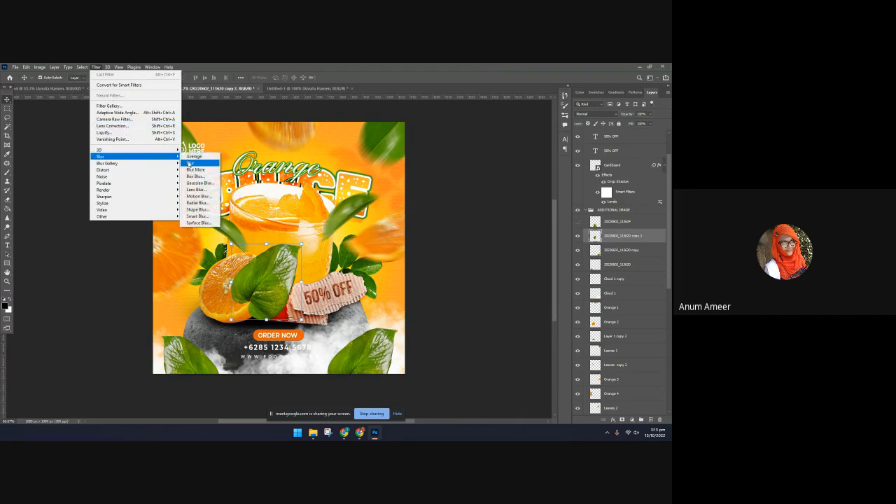
left_click(202, 197)
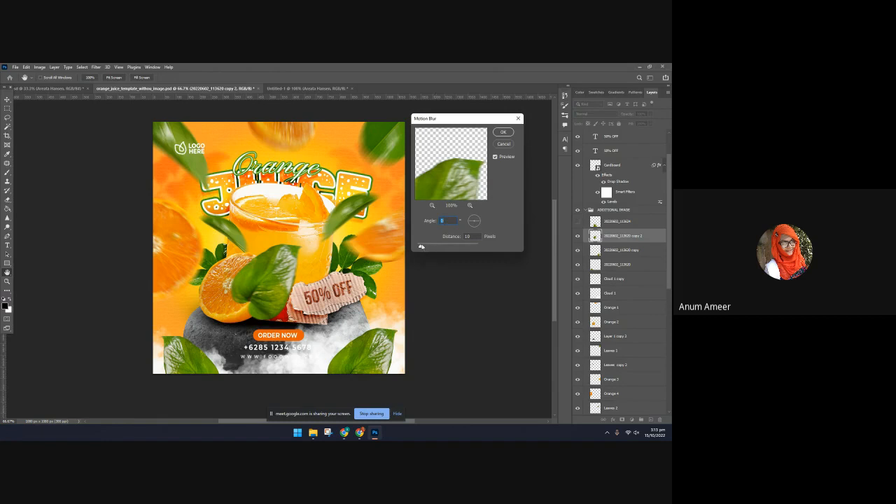
mouse_move(421, 246)
left_mouse_down()
mouse_move(438, 247)
mouse_move(424, 247)
left_mouse_up()
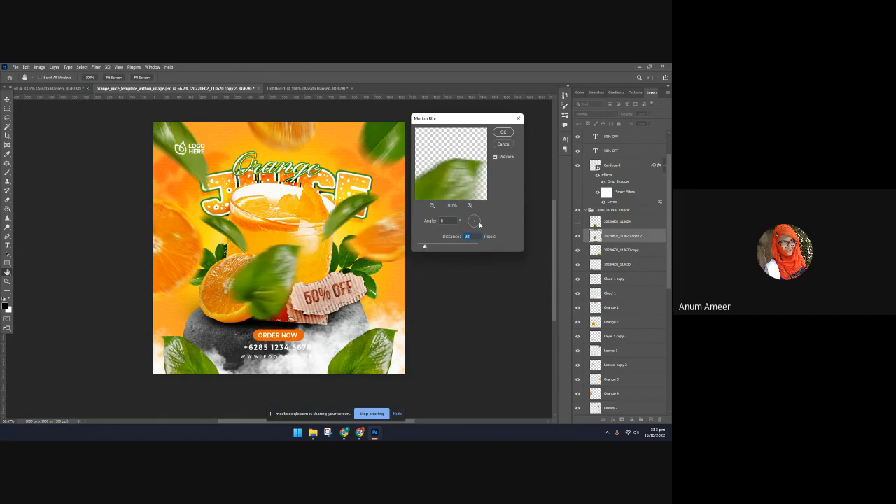
left_click_drag(478, 221, 474, 227)
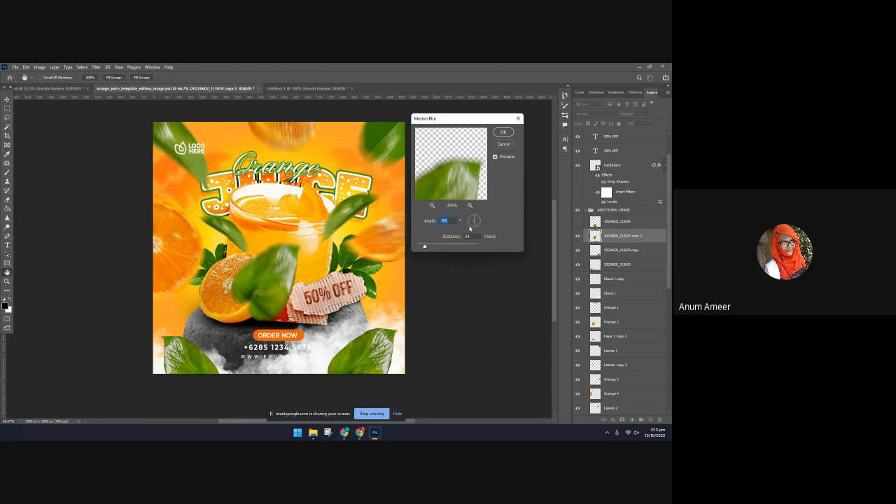
left_click_drag(471, 225, 472, 222)
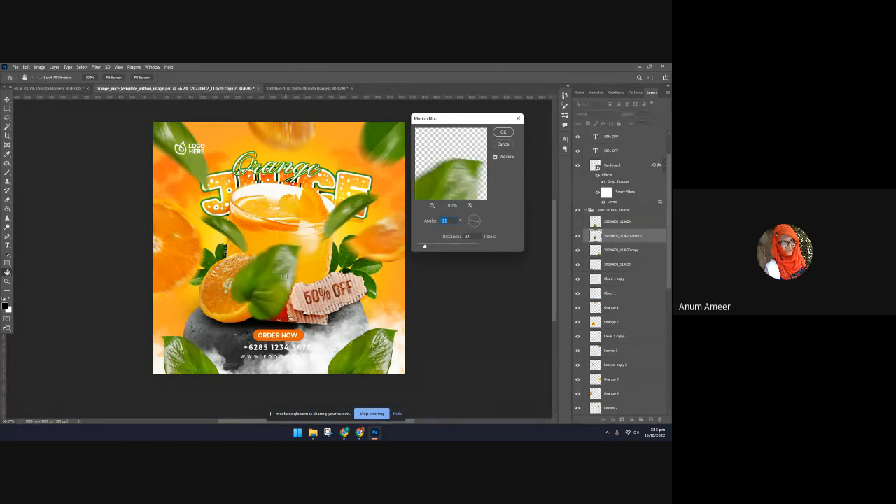
left_click(503, 133)
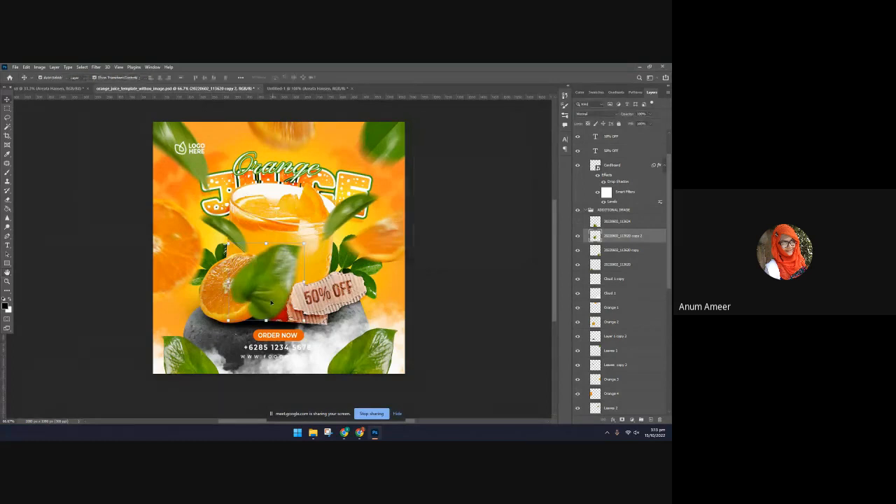
Nudge the juice glass slightly right and place the blurred leaf over the stone, in front of the halved orange and just above ORDER NOW
left_click_drag(272, 302, 322, 149)
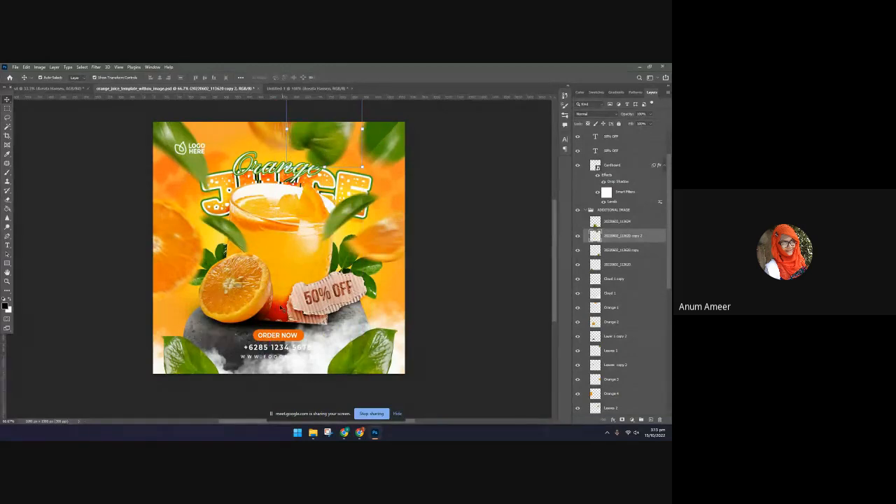
left_click(280, 301)
mouse_move(280, 301)
left_mouse_down()
mouse_move(242, 255)
mouse_move(267, 307)
mouse_move(286, 303)
left_mouse_up()
left_click_drag(332, 157, 268, 301)
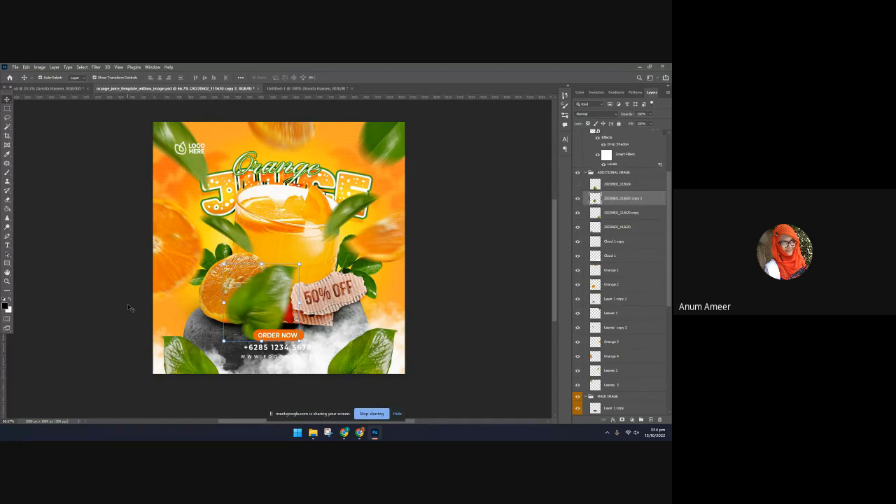
Open the Scratch Disks preferences, examine the active drives and close the preferences
left_click(26, 67)
mouse_move(14, 67)
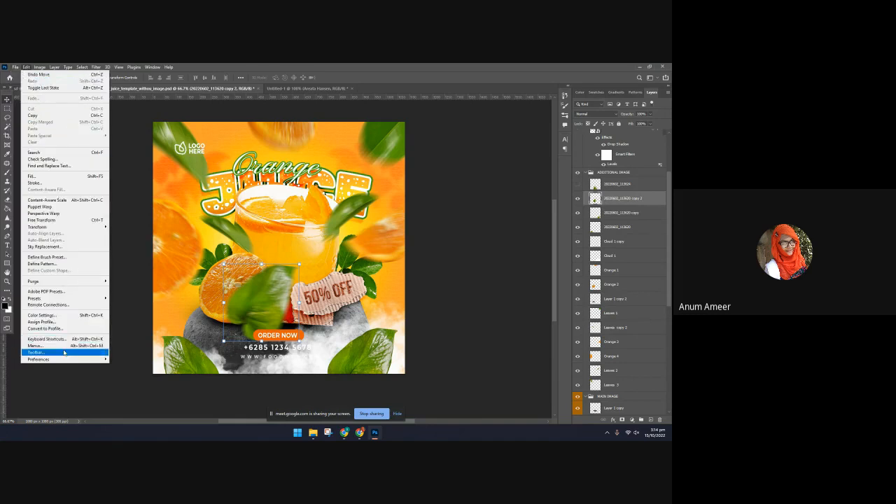
mouse_move(65, 361)
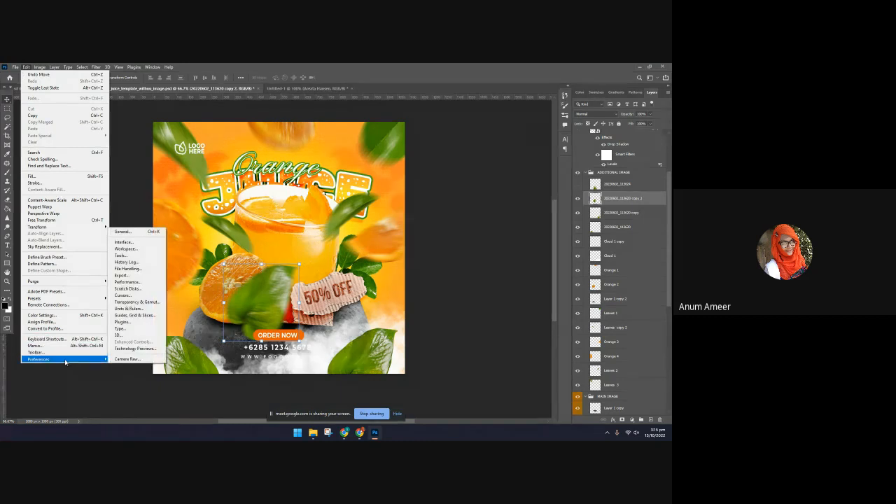
left_click(124, 231)
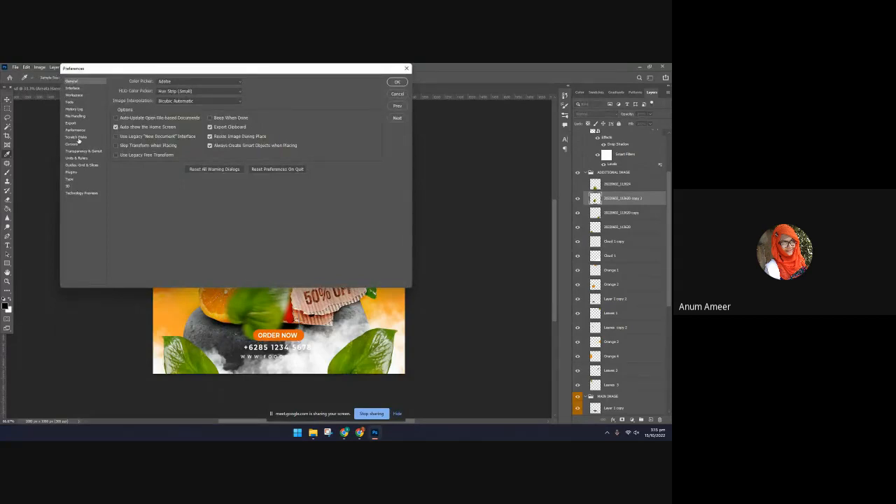
left_click(77, 138)
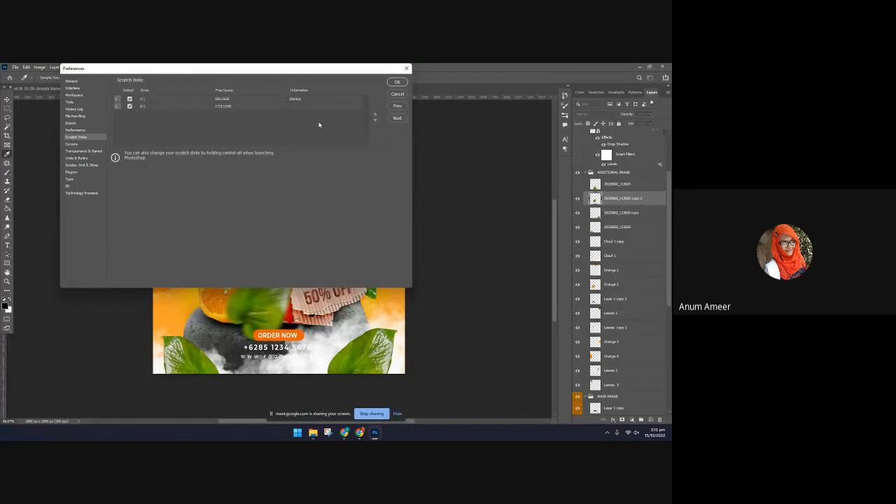
left_click(397, 82)
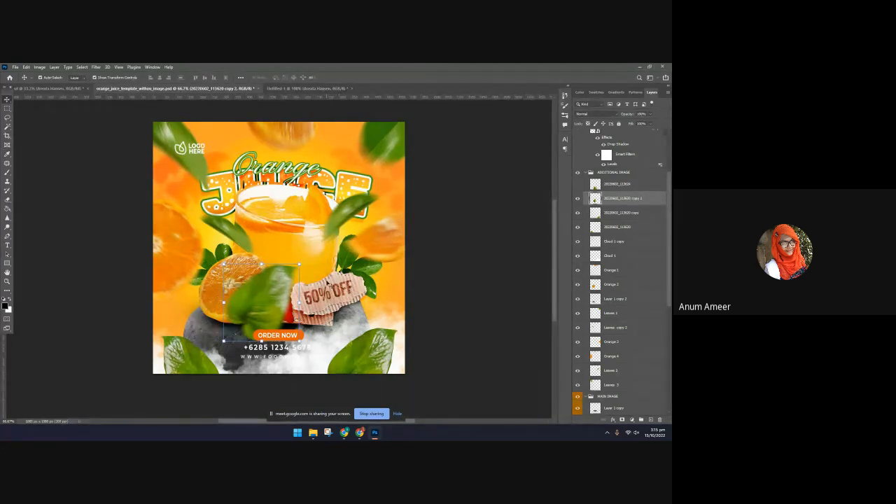
Move the blurred leaf down to the poster's bottom edge and save a JPEG copy of the template at Maximum quality
left_click_drag(224, 339, 236, 403)
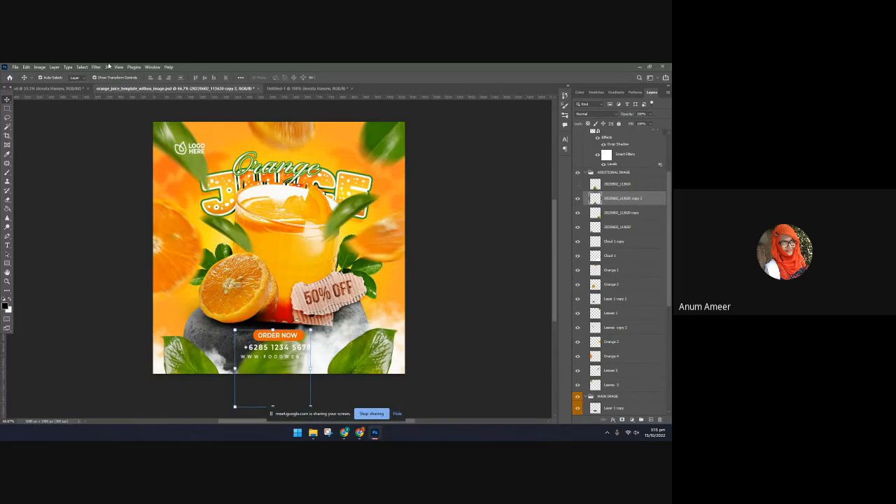
left_click(15, 67)
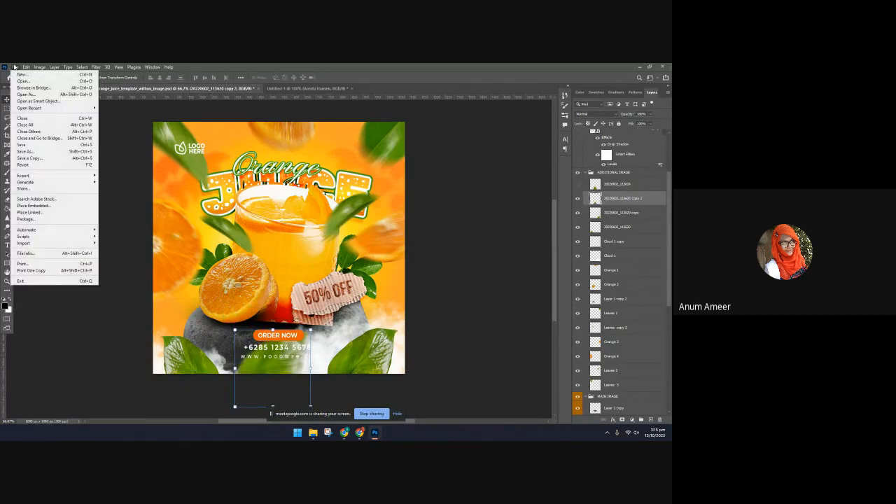
left_click(25, 151)
left_click(175, 249)
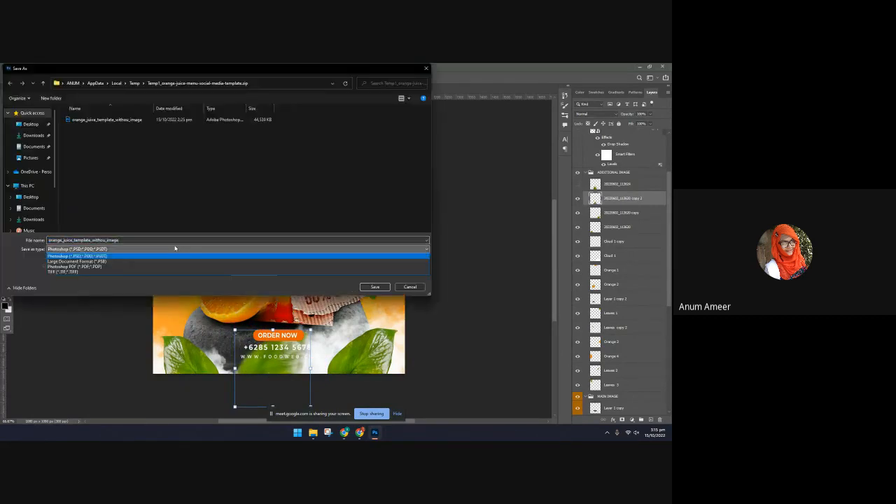
left_click(175, 249)
left_click(256, 261)
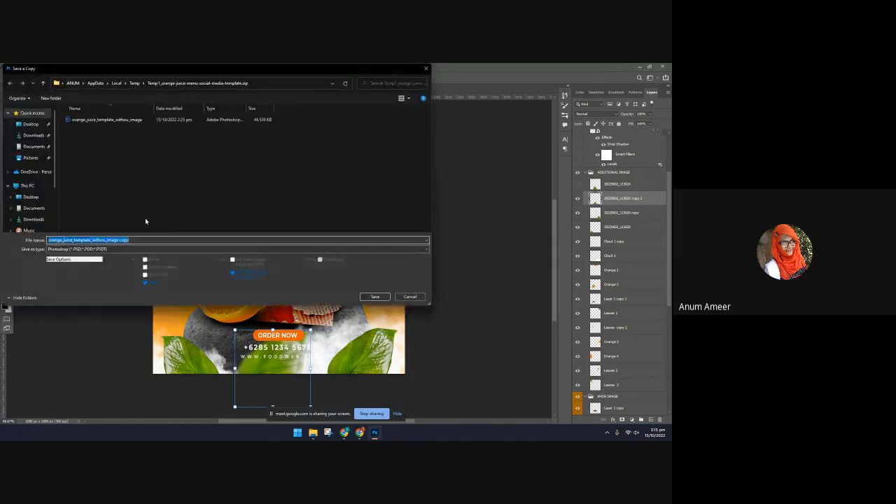
left_click(89, 249)
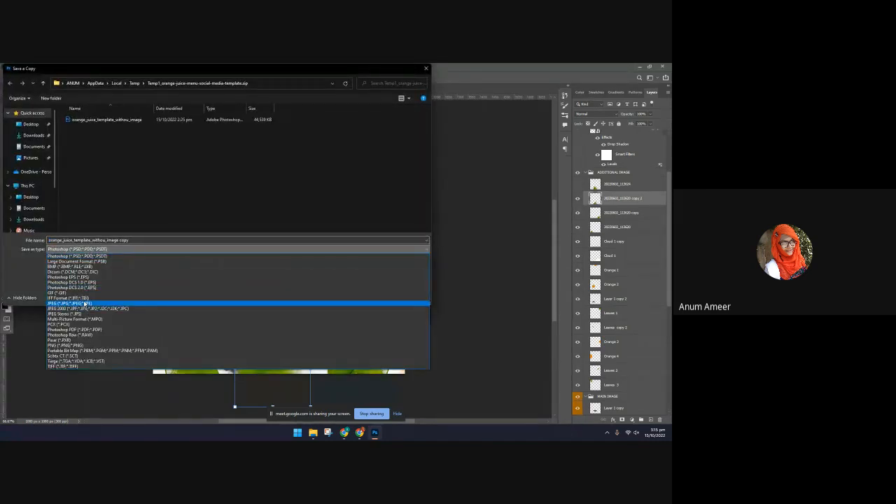
left_click(84, 303)
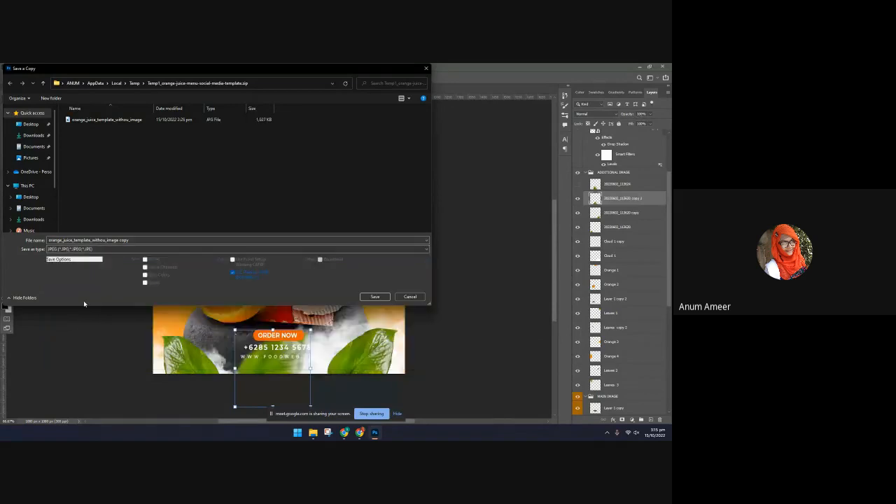
left_click(374, 298)
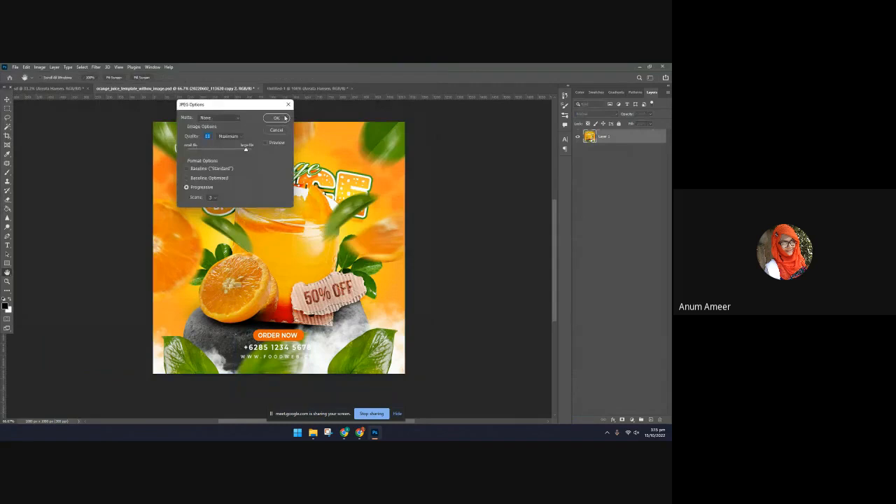
left_click_drag(247, 149, 255, 150)
left_click(277, 119)
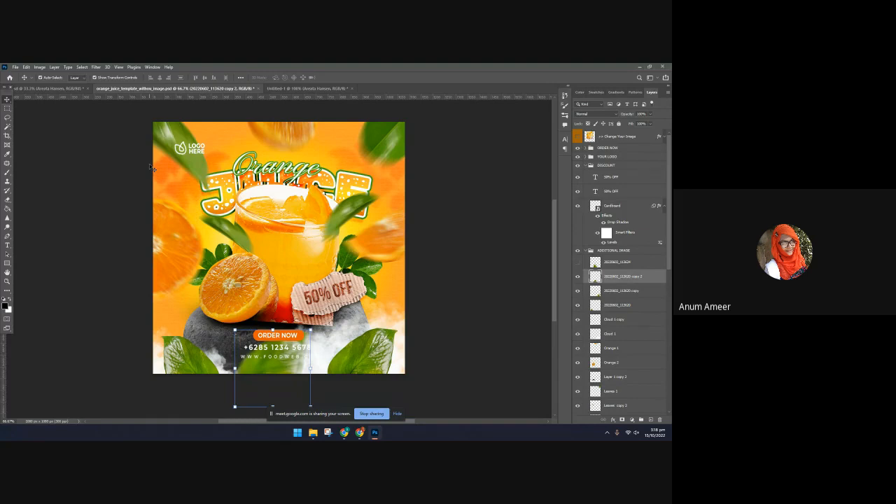
Switch to Chrome and run a Google search for "pinterest" in place of the orange slice png results
left_click(359, 433)
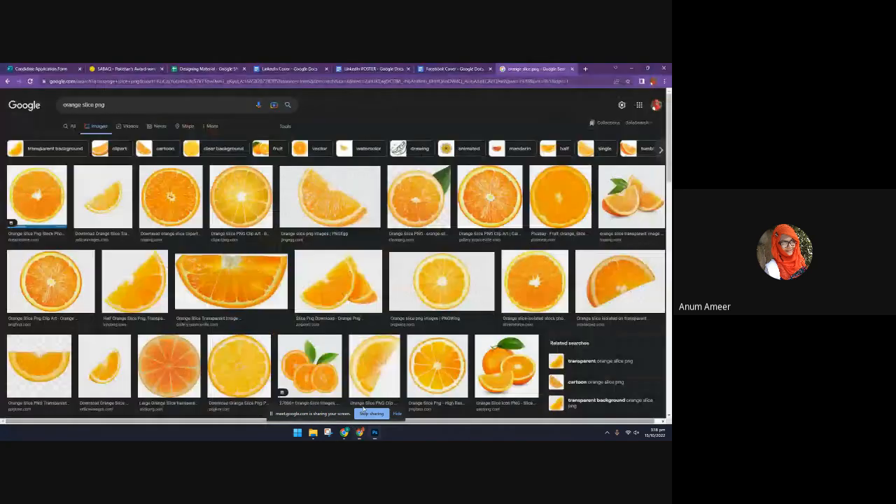
left_click(448, 68)
left_click(534, 69)
left_click(481, 81)
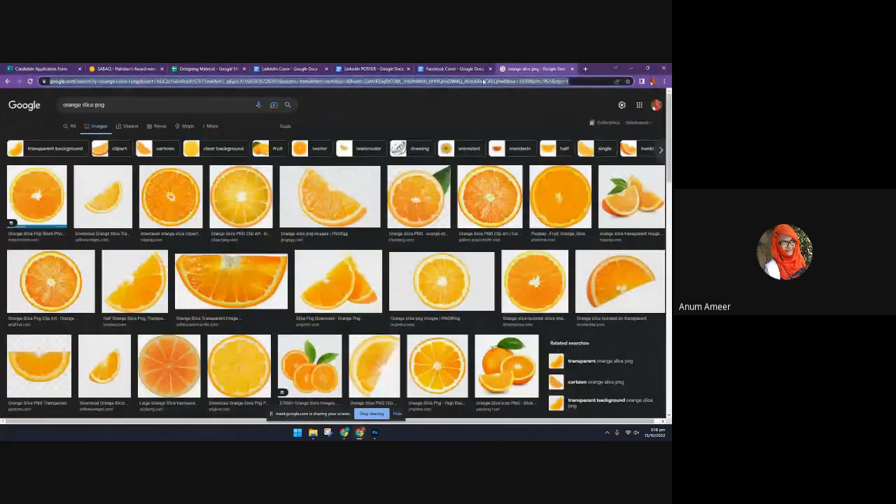
type("p")
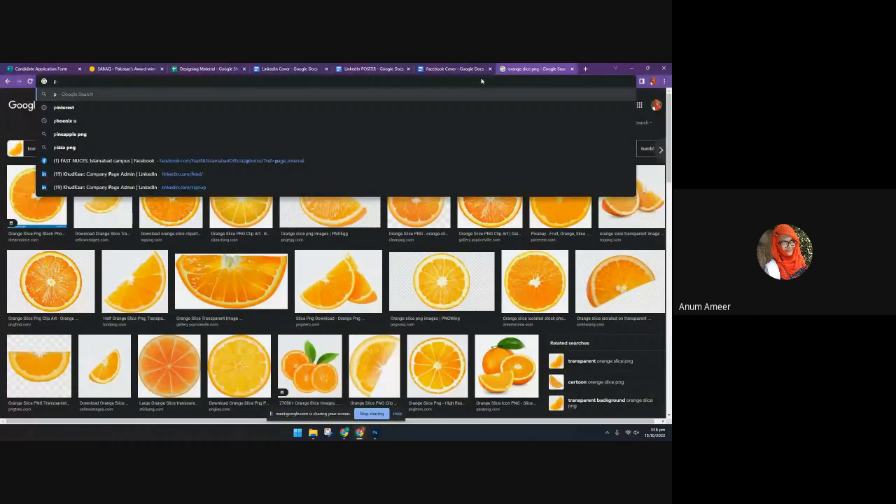
key("Down")
key("Return")
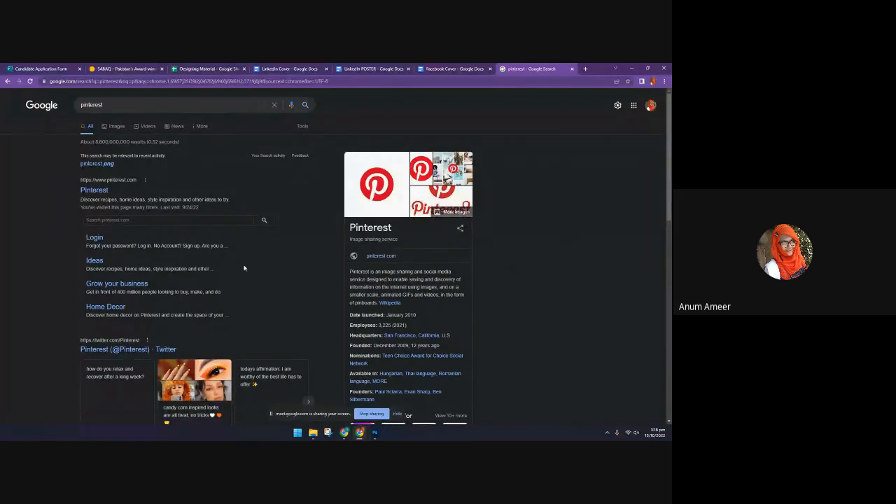
Run the suggested Google search for "pinterest png" and open the "260 PNG ideas" board on Pinterest
left_click(109, 164)
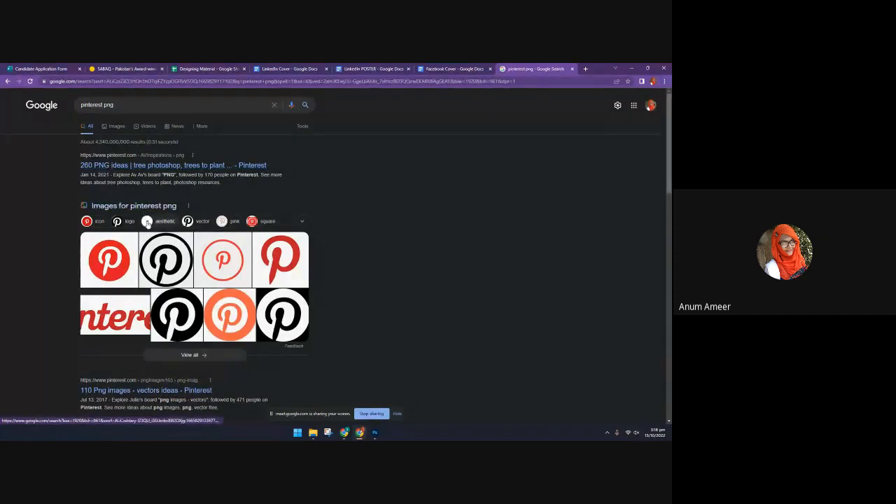
left_click(129, 167)
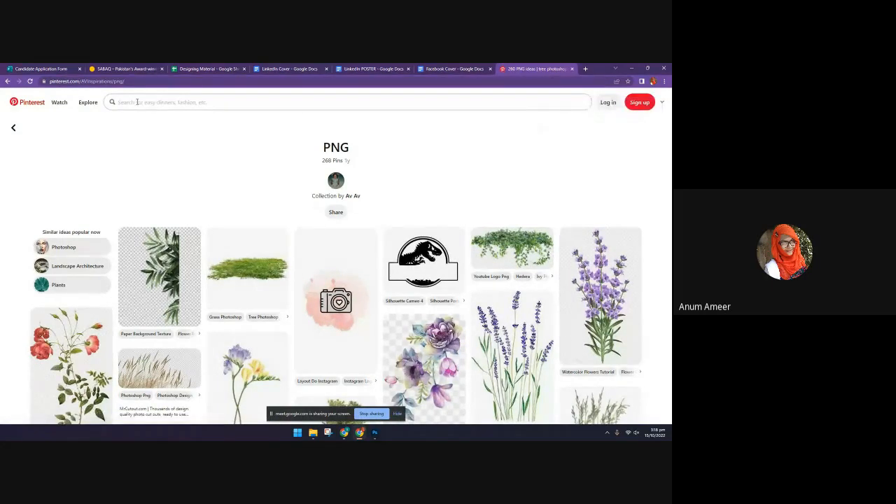
key("alt+Left")
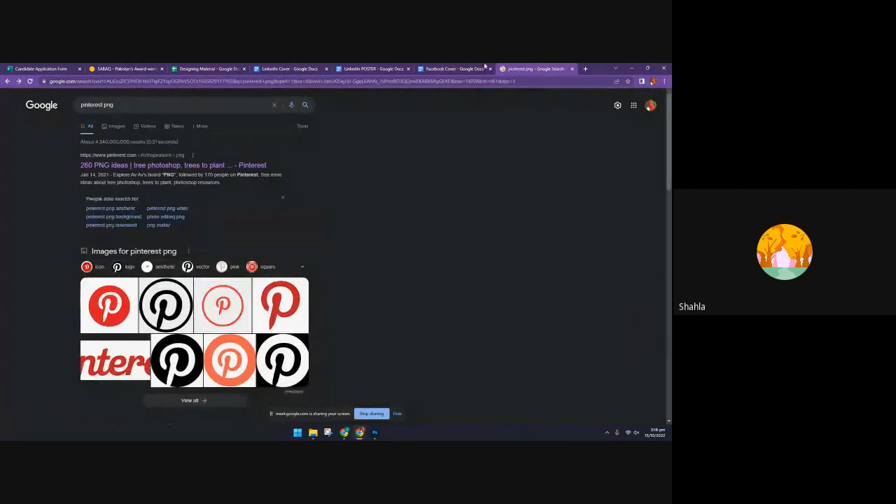
left_click(245, 167)
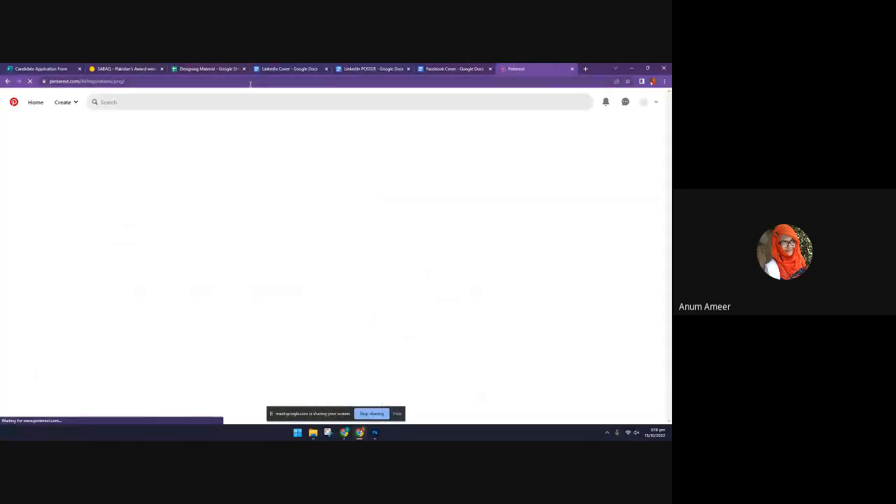
Search Pinterest for "fb cover photos"
left_click(105, 103)
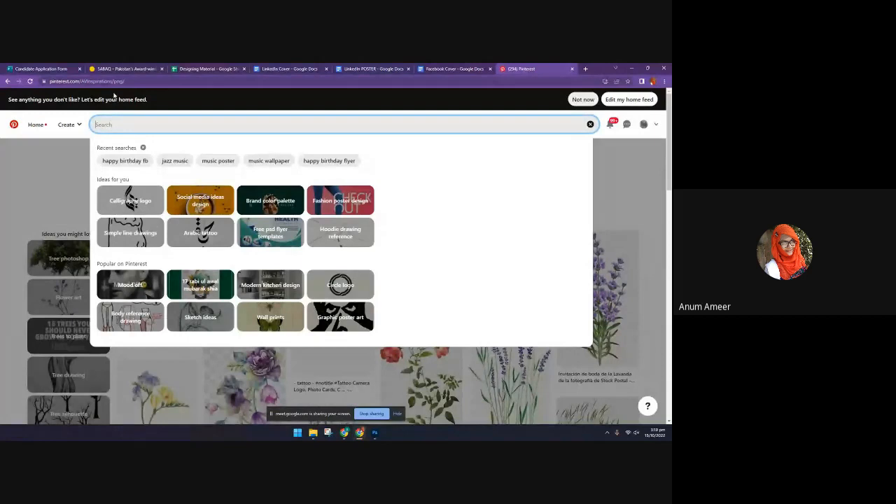
type("fb")
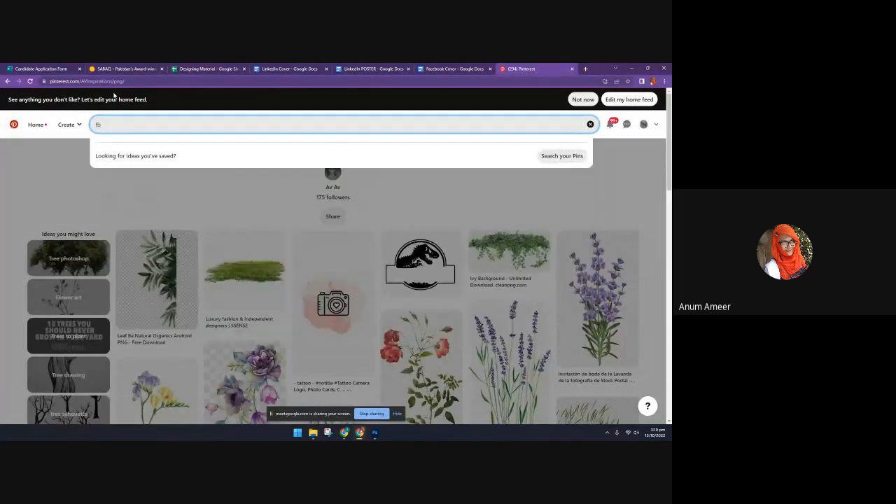
key("Down")
key("Return")
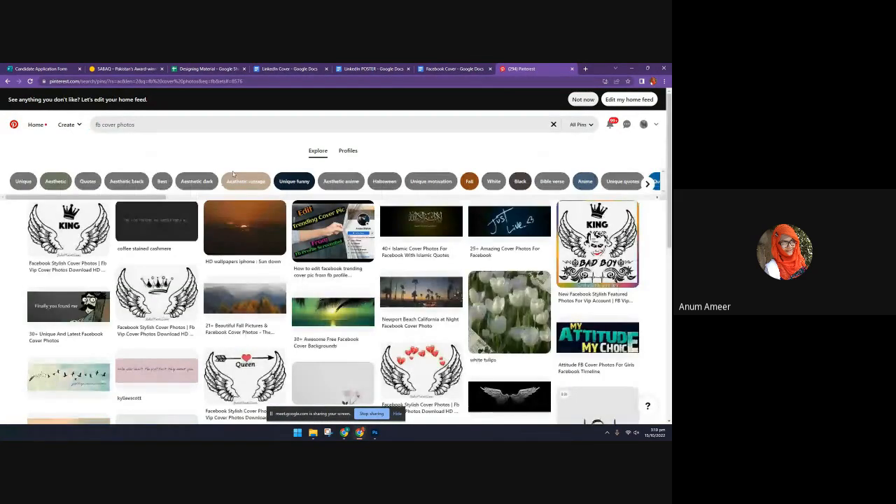
Open the "In Christ Alone // Owl City" cover pin from the results and examine the related designs beneath it
scroll(165, 161, "down", 3)
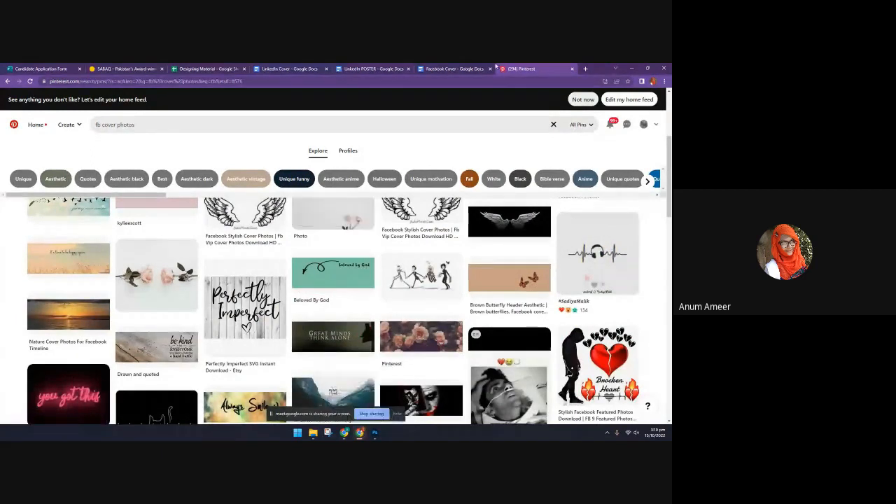
scroll(390, 341, "down", 1)
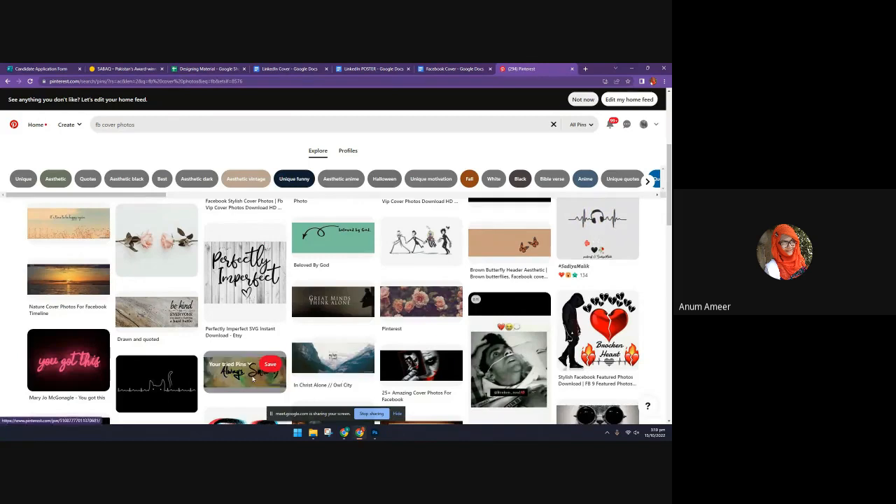
left_click(325, 352)
left_click(326, 356)
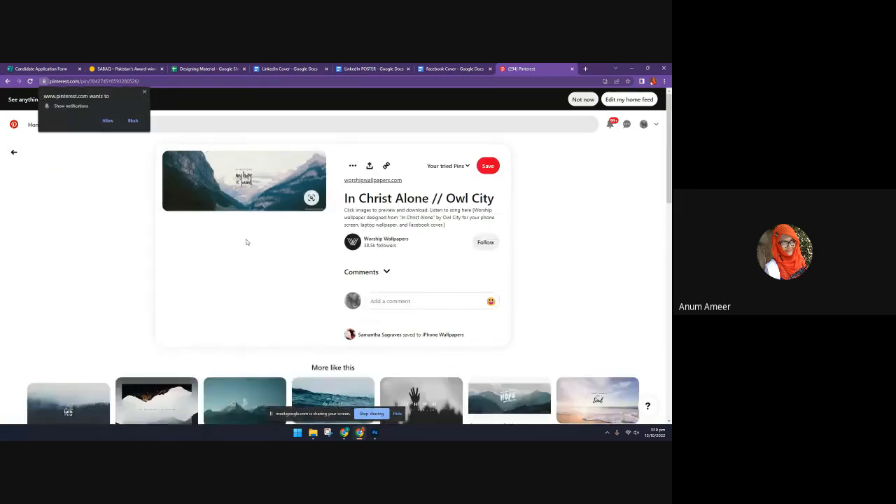
scroll(294, 332, "down", 3)
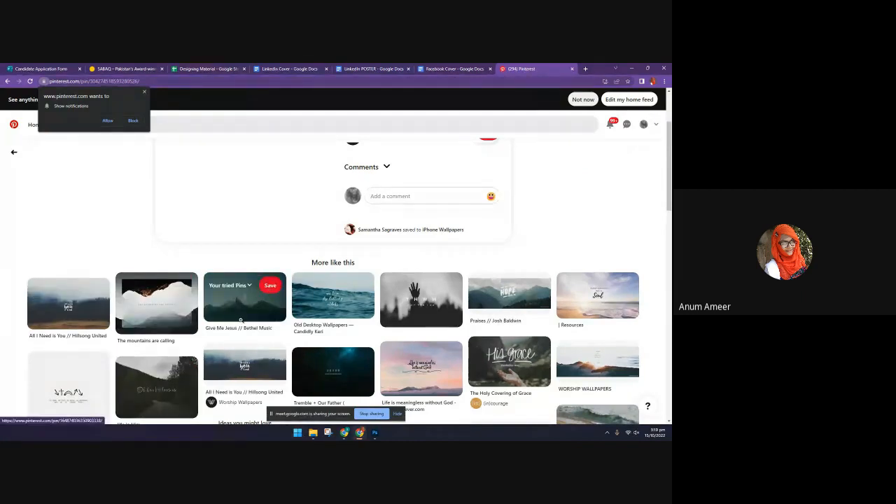
left_click(437, 318)
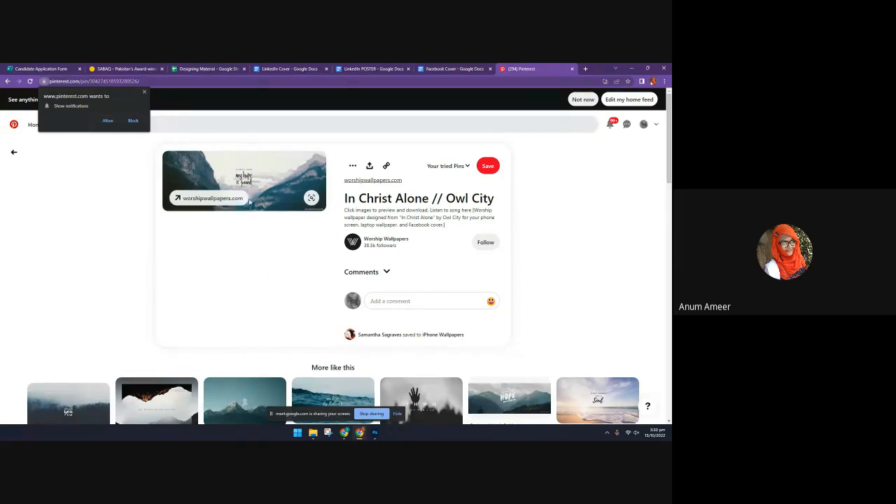
scroll(429, 262, "down", 3)
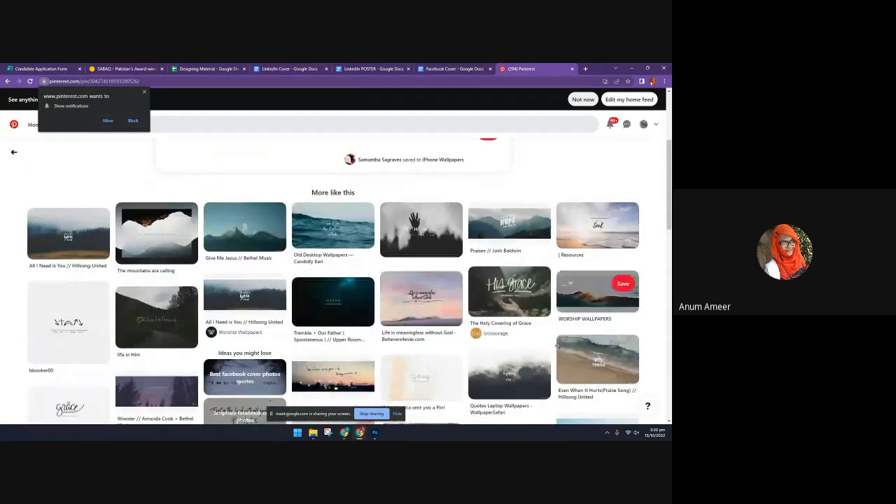
Open the related "All I Need is You // Hillsong United" Facebook cover pin and examine its design and similar pins
left_click(246, 299)
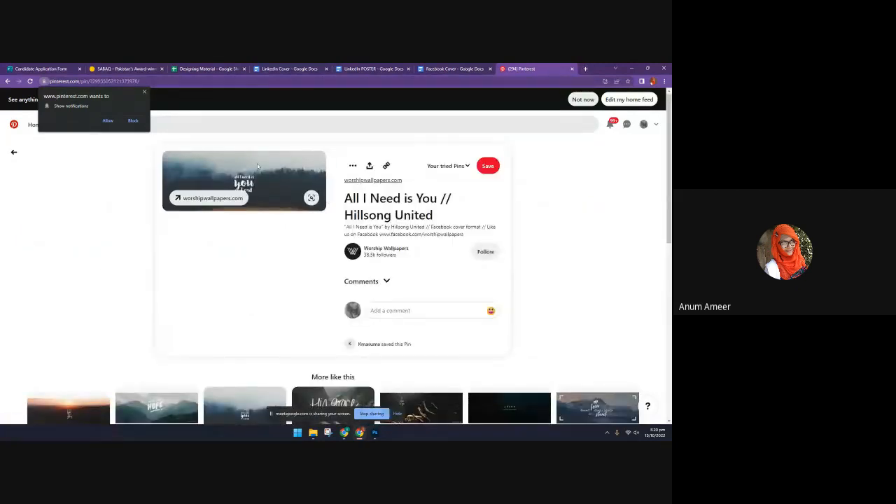
scroll(140, 395, "down", 1)
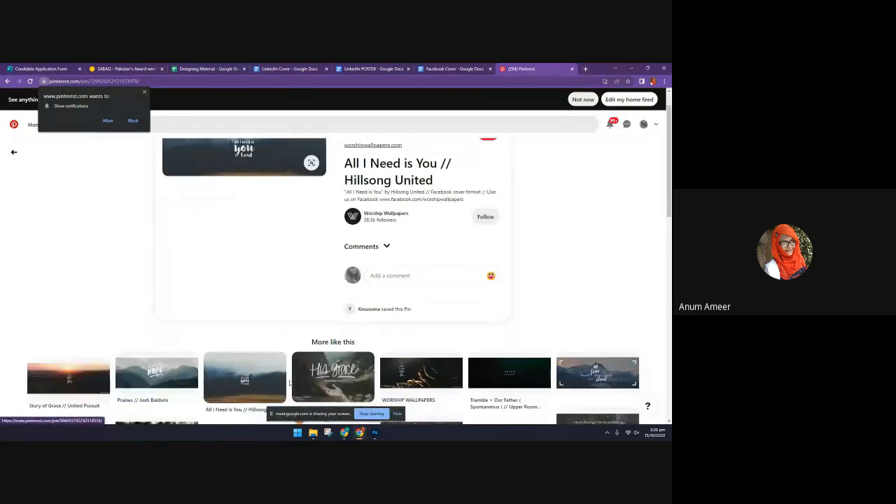
scroll(289, 382, "up", 1)
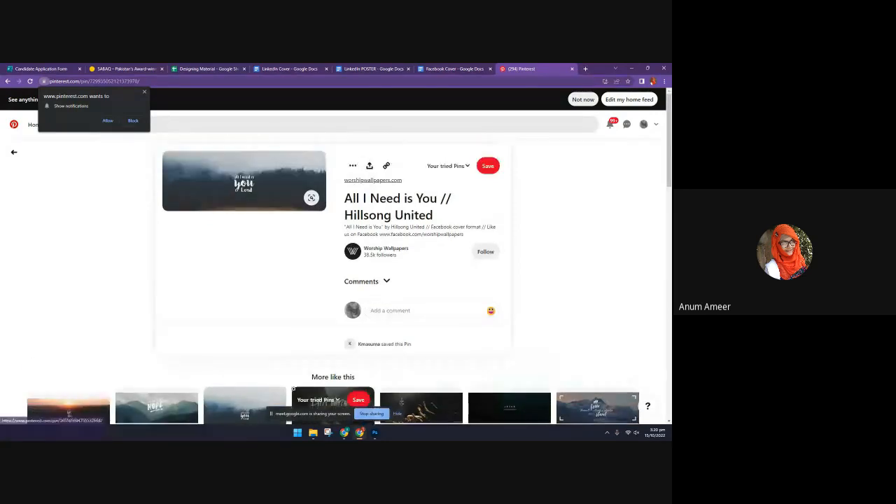
Search Google for "pexels" in a new tab, open the Pexels website and look over its home page
left_click(587, 69)
left_click(419, 79)
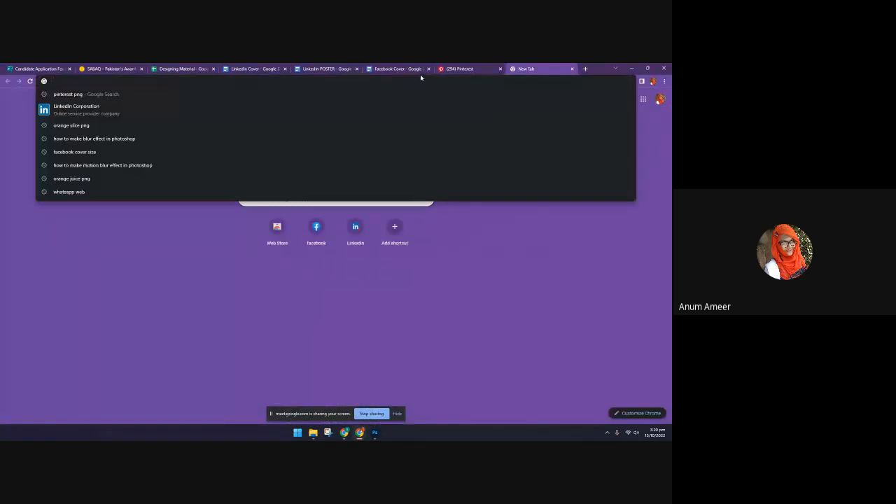
type("pex")
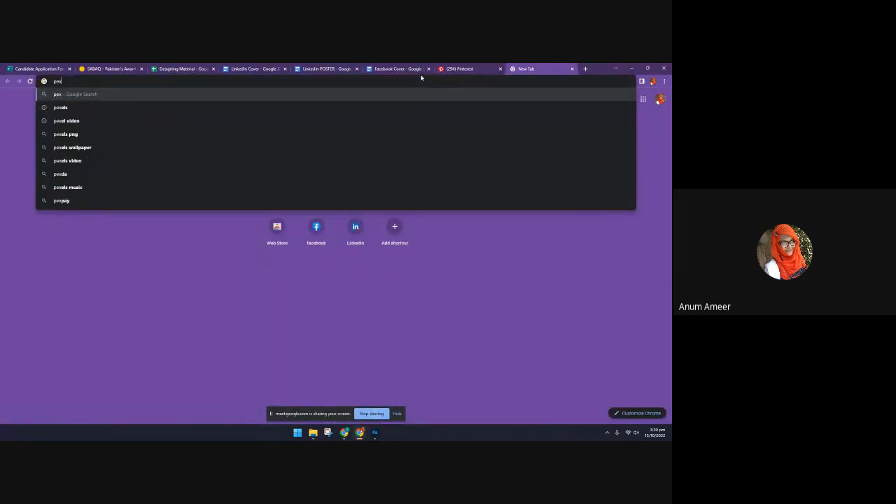
key("Down")
key("Return")
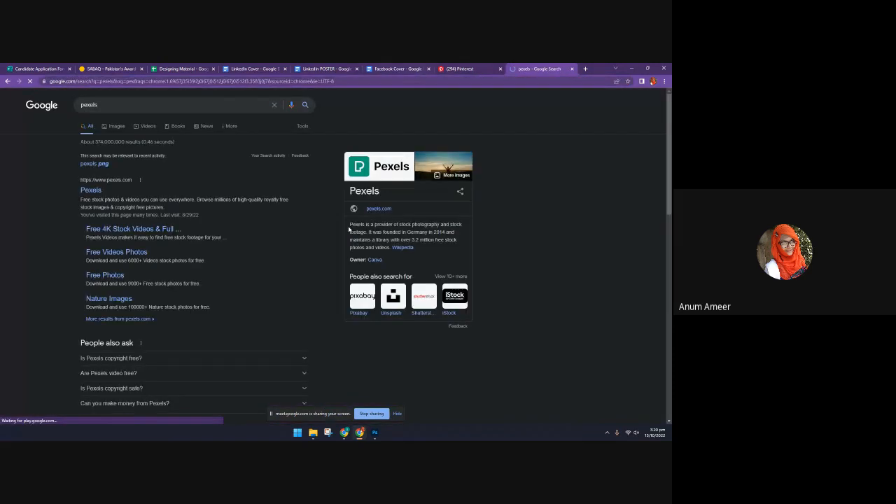
left_click(91, 190)
scroll(100, 196, "down", 3)
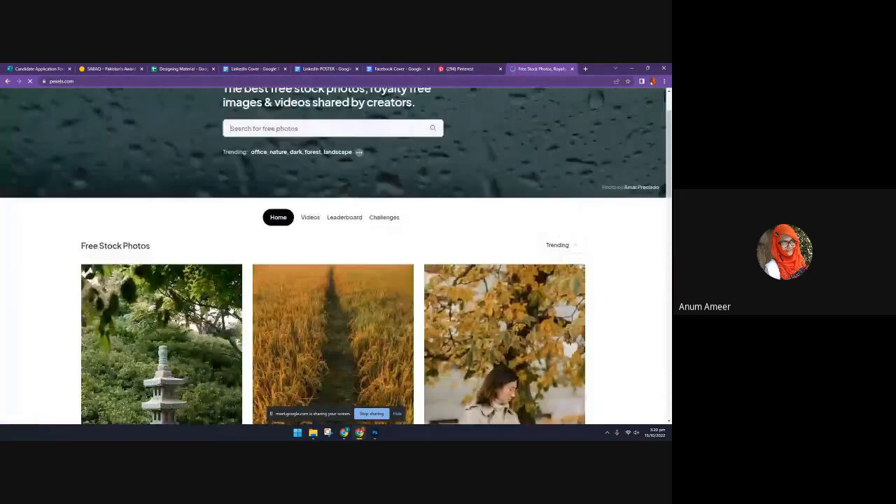
scroll(243, 194, "up", 3)
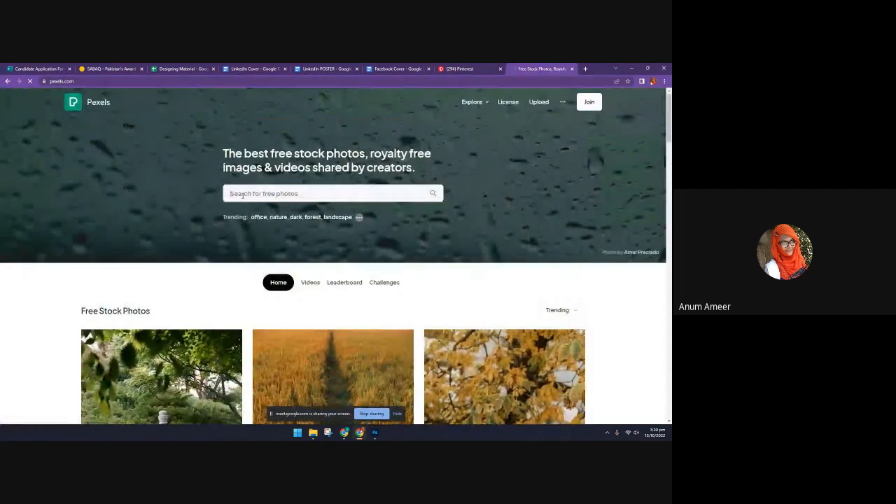
Search Pexels for "aesthetic" pictures
left_click(243, 195)
type("as")
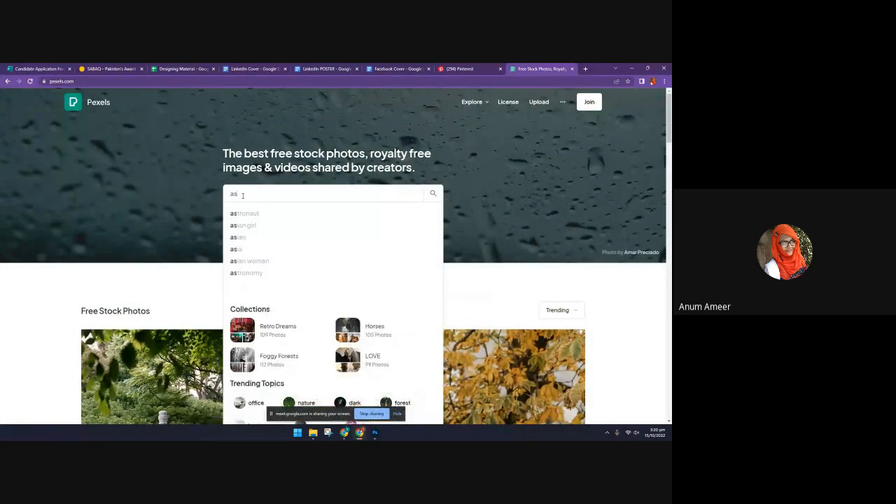
type("th")
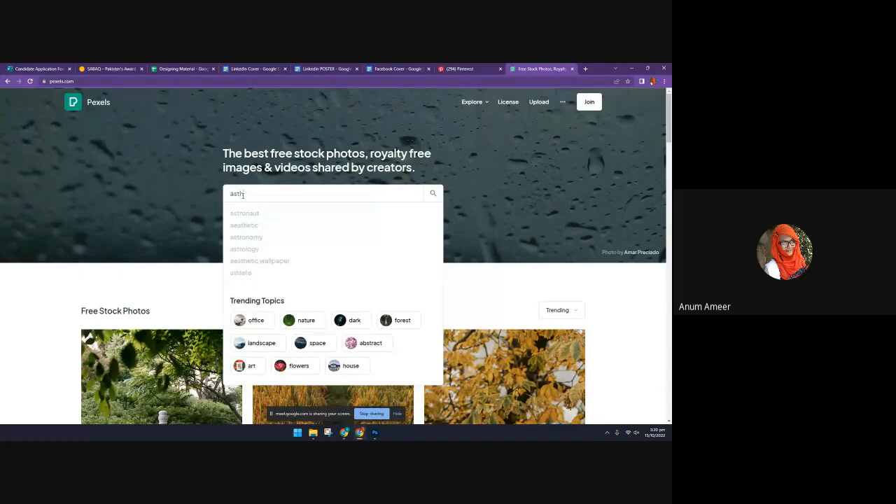
left_click(247, 225)
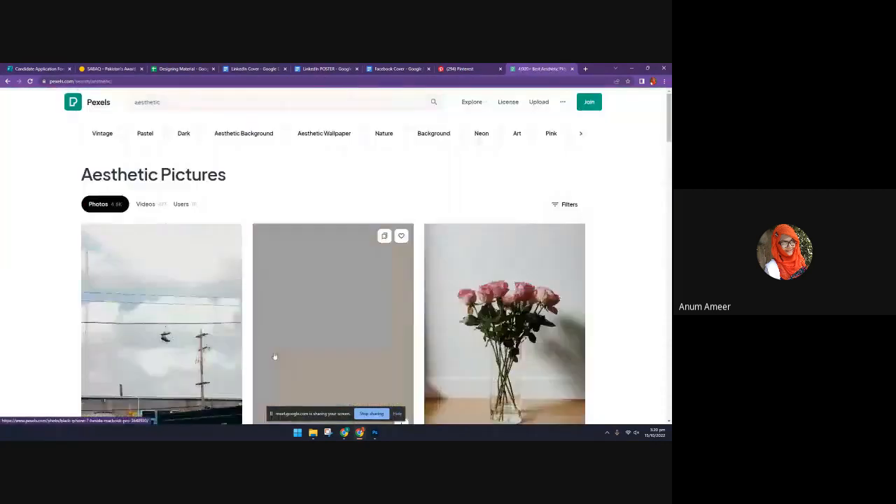
Open the photo of a raised hand among yellow flowers against a blue sky and download it for free
scroll(274, 356, "down", 10)
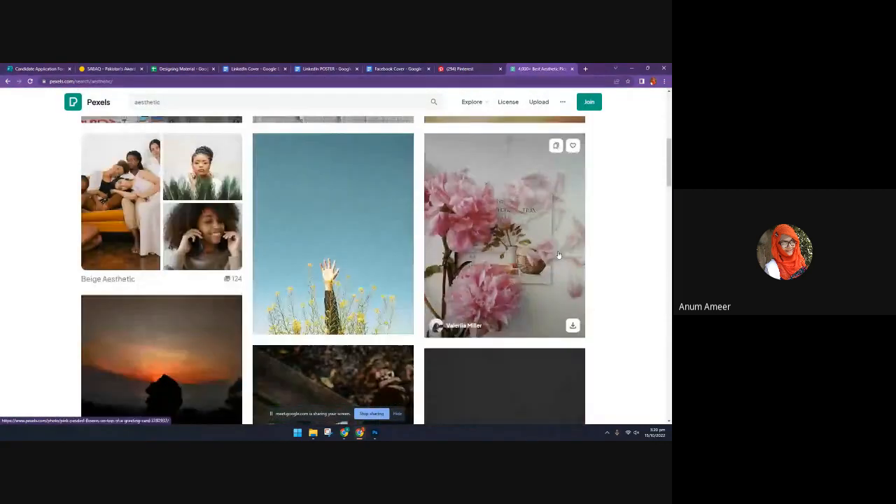
scroll(564, 300, "down", 3)
scroll(350, 239, "up", 2)
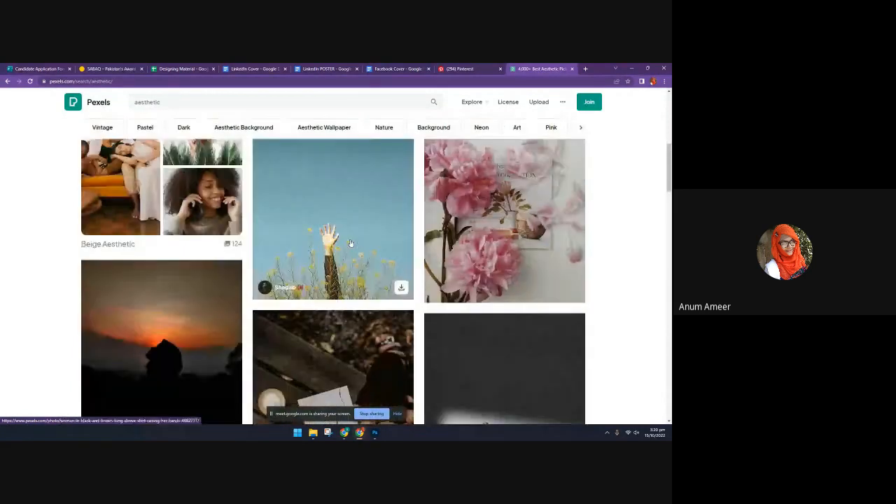
left_click(351, 244)
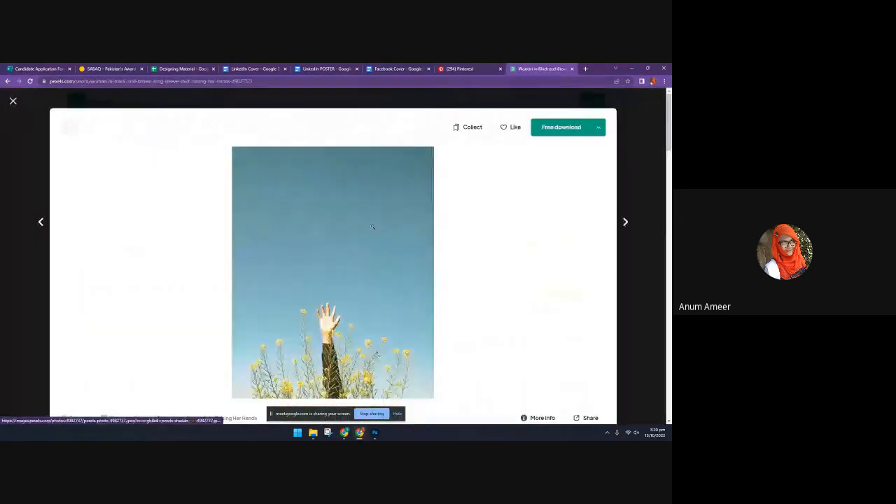
left_click(567, 131)
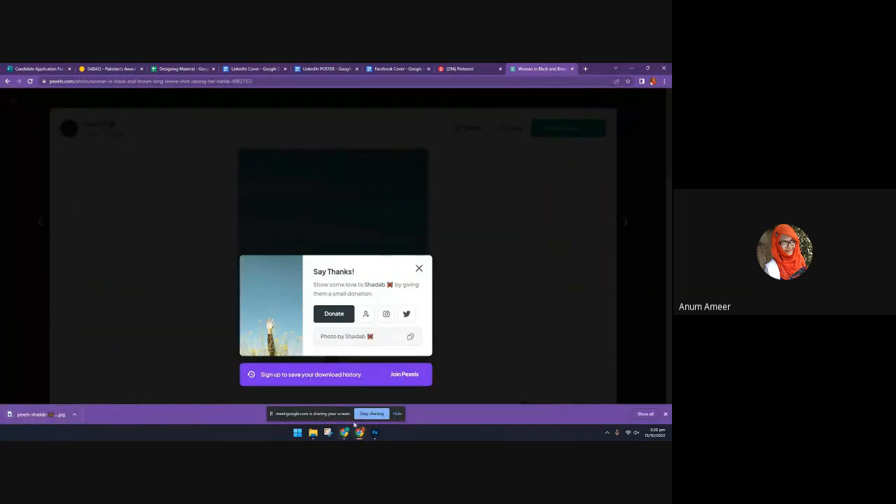
Switch to Photoshop and compare the blue Untitled-1 cover with the yellow Marketing Expert cover template
mouse_move(343, 431)
left_click(374, 432)
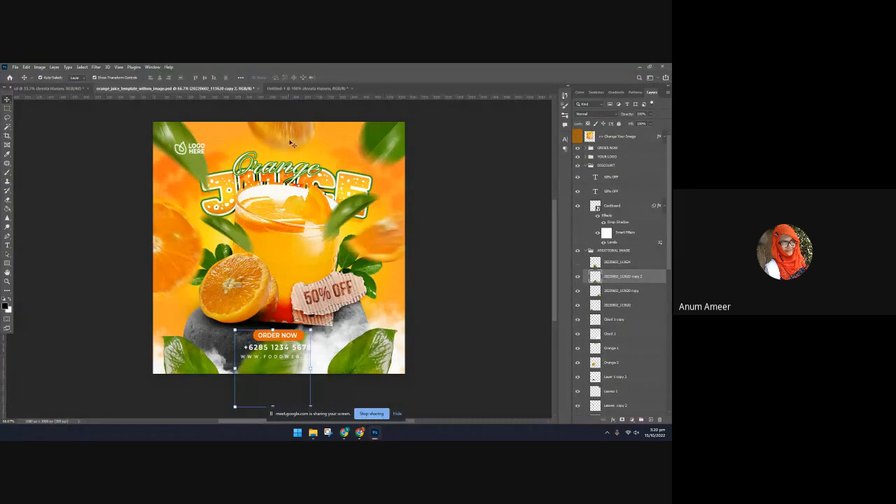
left_click(301, 88)
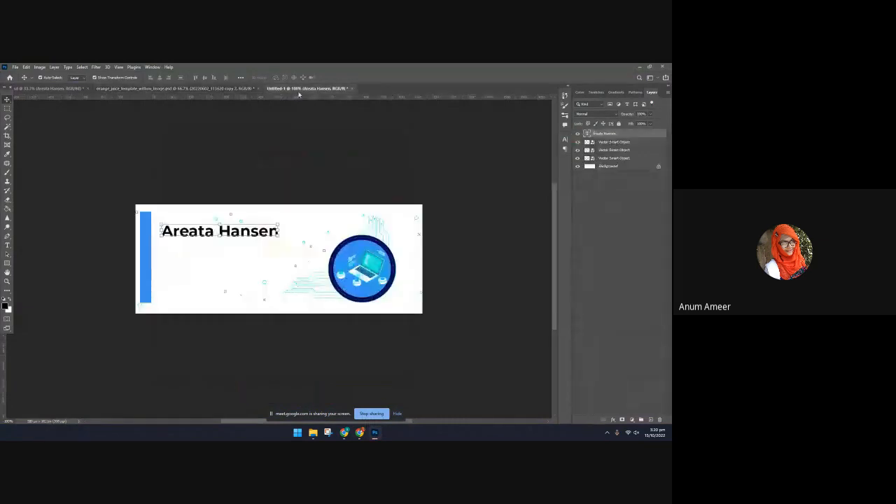
left_click(47, 89)
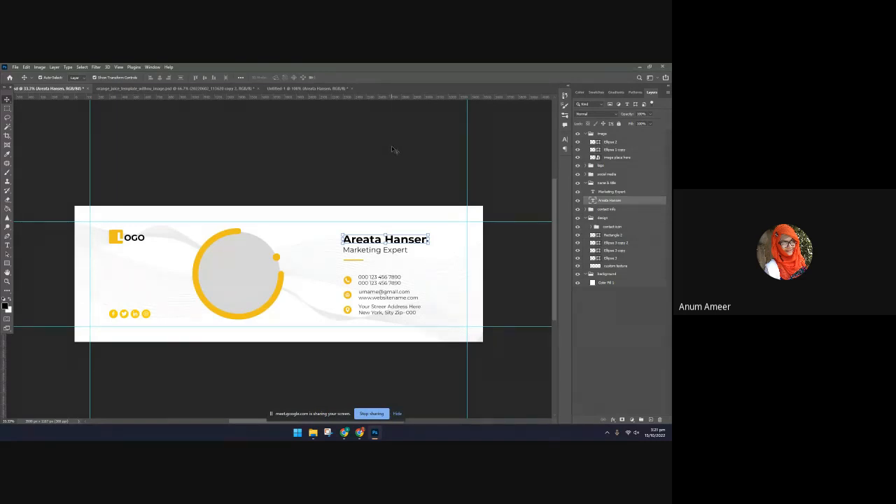
left_click(315, 88)
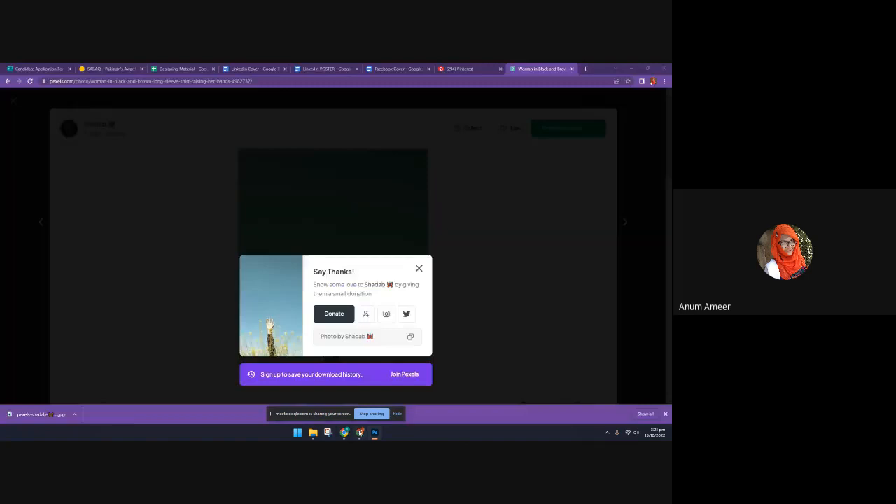
Check the Pexels download page in Chrome, return to Photoshop and select the laptop-and-circuit graphic in the blue cover
left_click(359, 432)
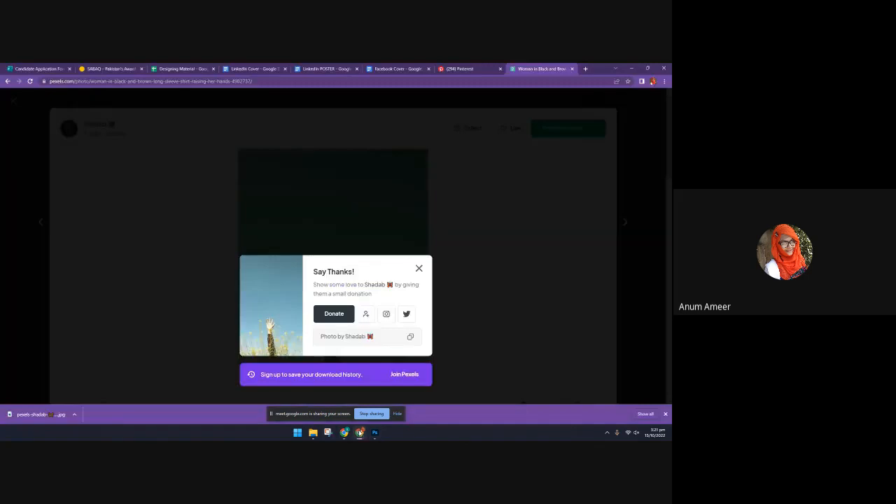
left_click(374, 432)
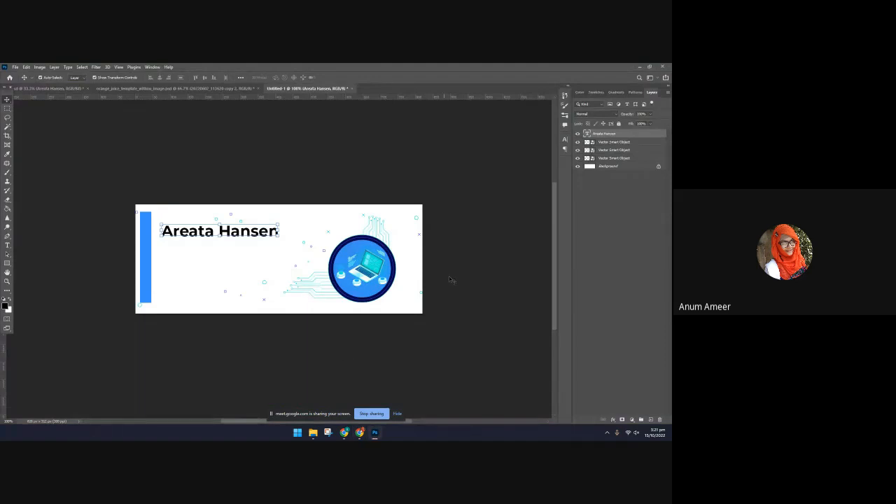
left_click(352, 276)
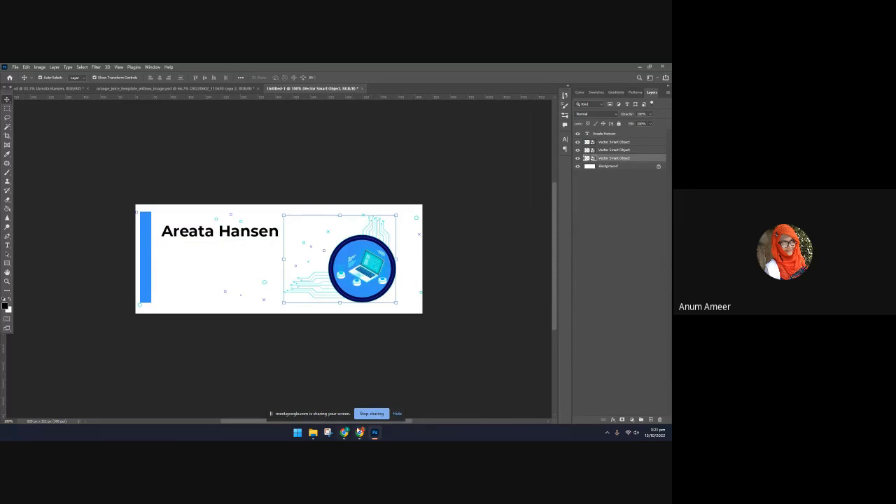
Switch to Chrome and search Google Images for "flat design" in a new tab
left_click(359, 432)
left_click(585, 69)
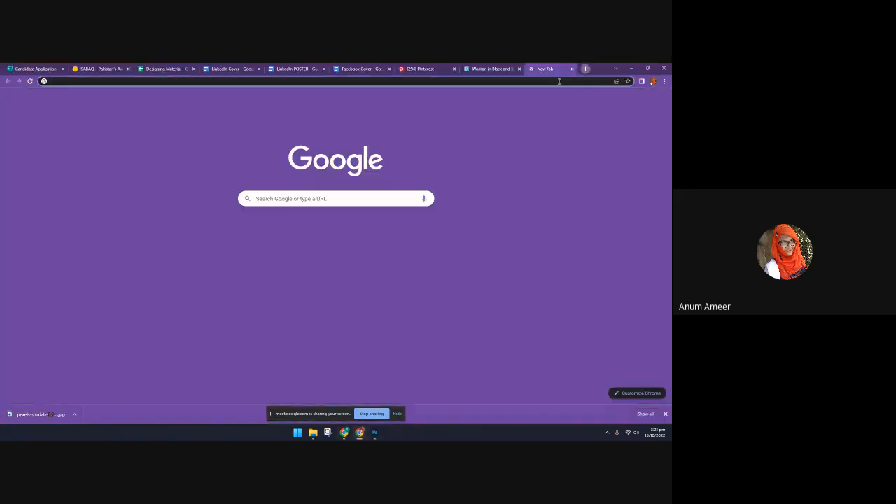
left_click(558, 81)
type("fl")
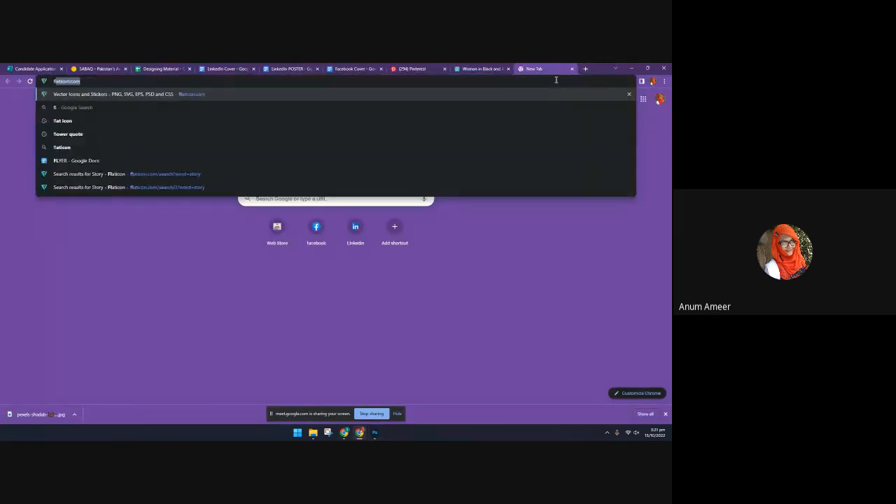
type("at de")
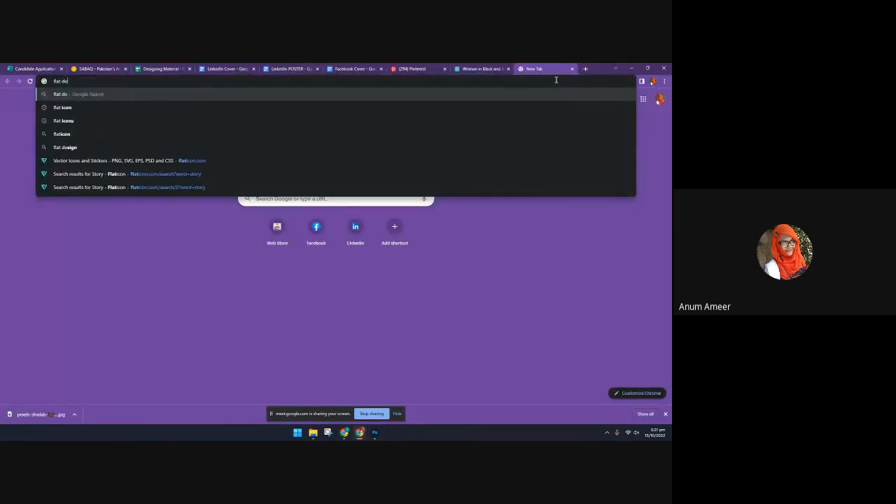
type("sign")
key("Return")
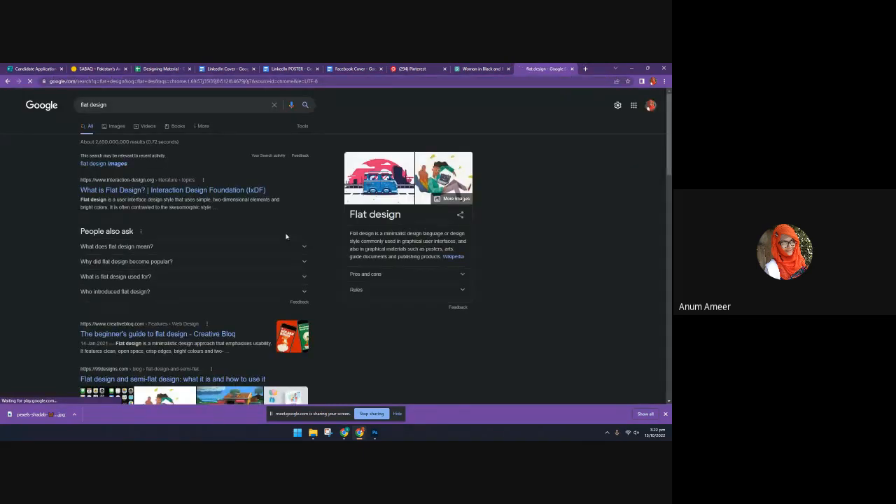
left_click(118, 125)
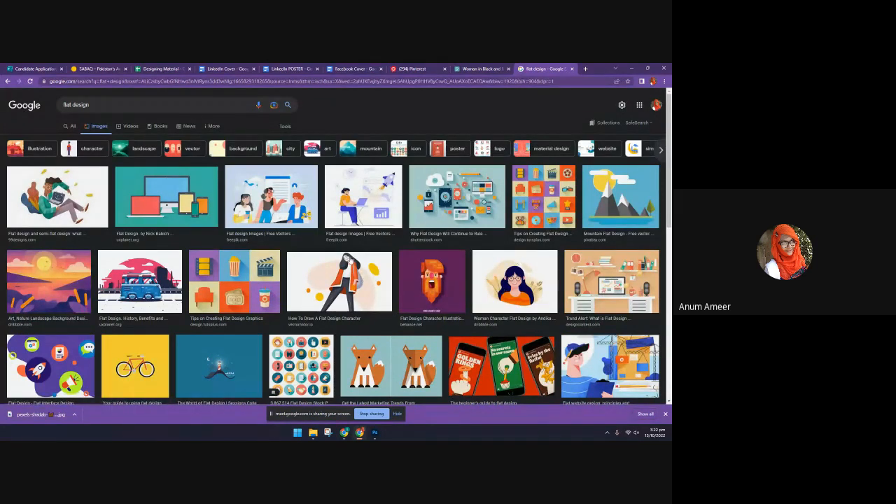
Refine the image search to "flat design png"
left_click(108, 99)
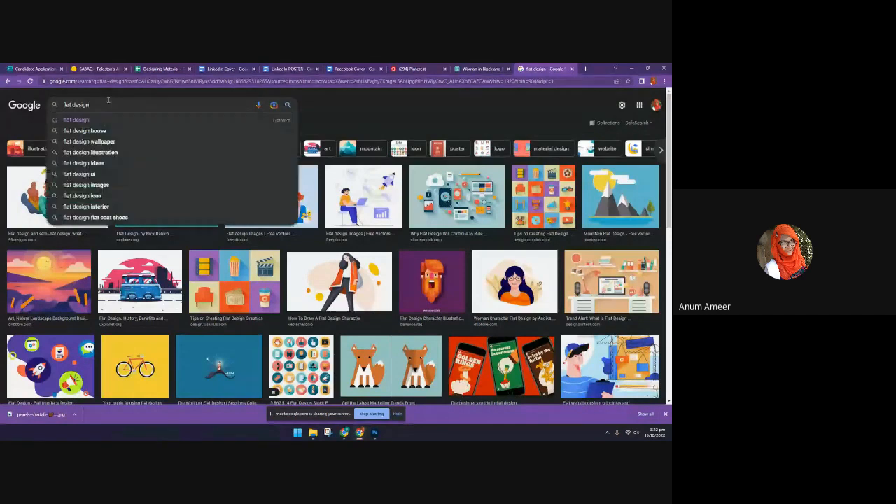
type("png")
key("Return")
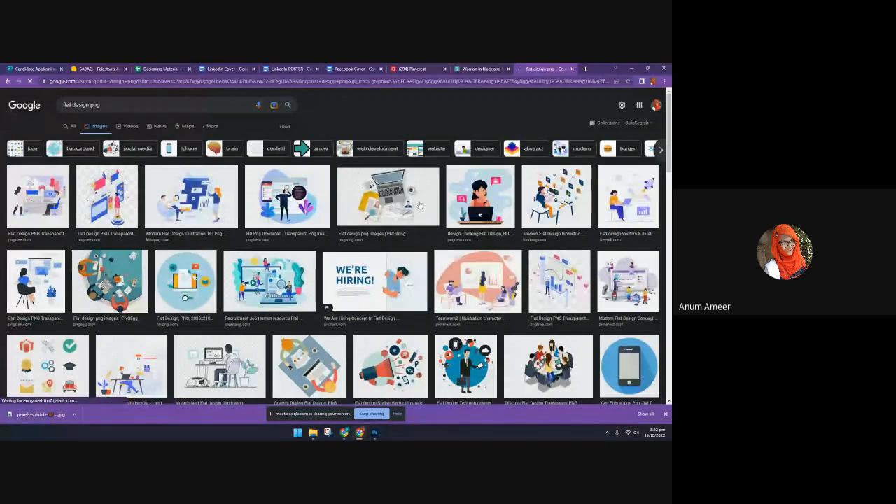
Switch to Photoshop and replace the name title in the blue Untitled-1 cover with "future"
left_click(374, 432)
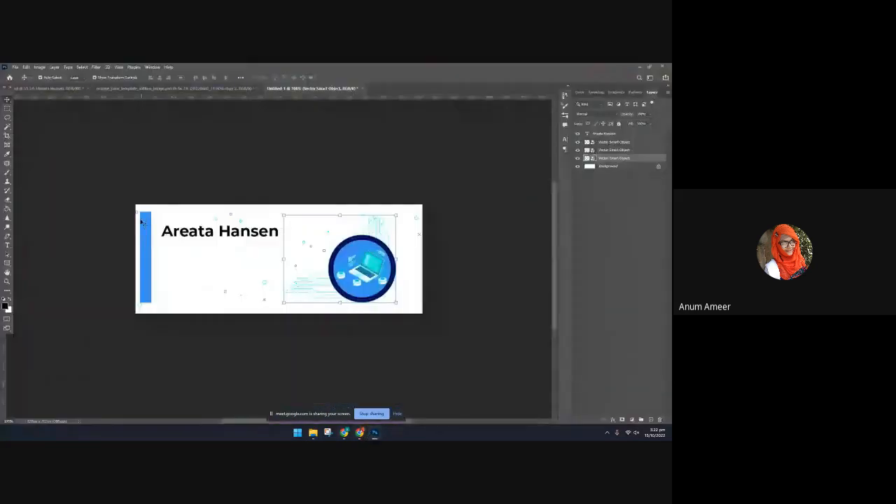
double_click(195, 234)
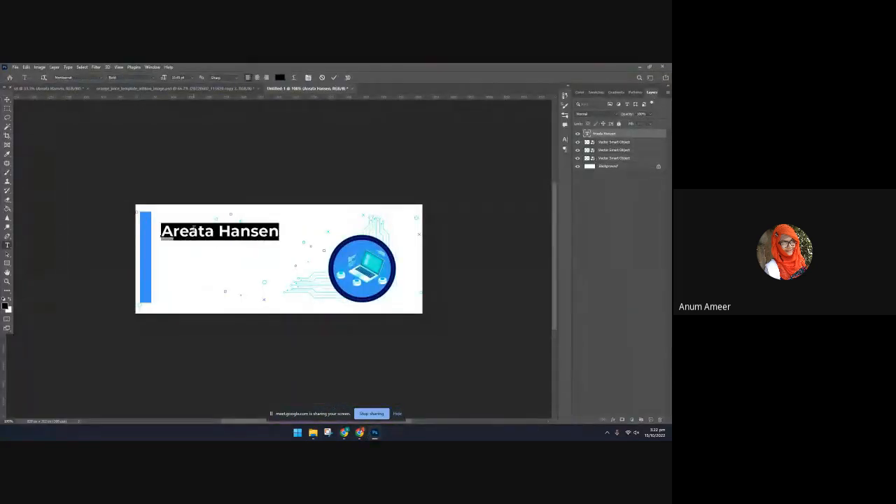
type("fut")
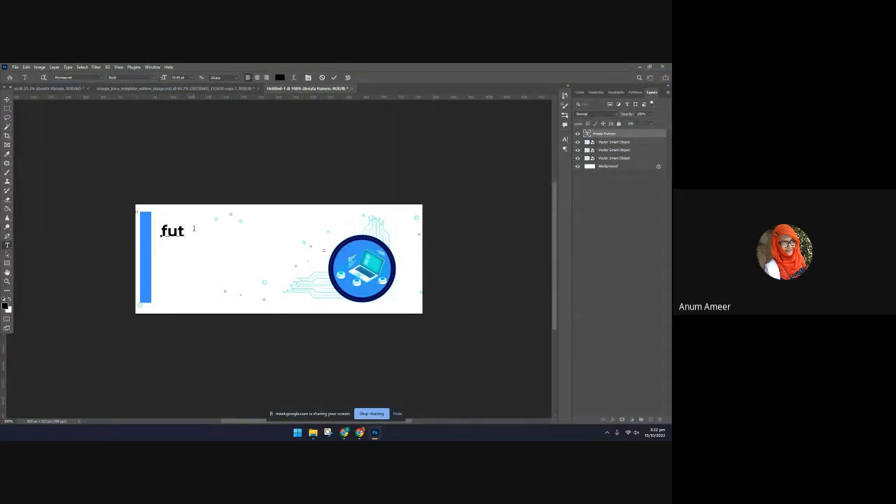
key("BackSpace")
key("BackSpace")
key("BackSpace")
type("future")
left_click(360, 432)
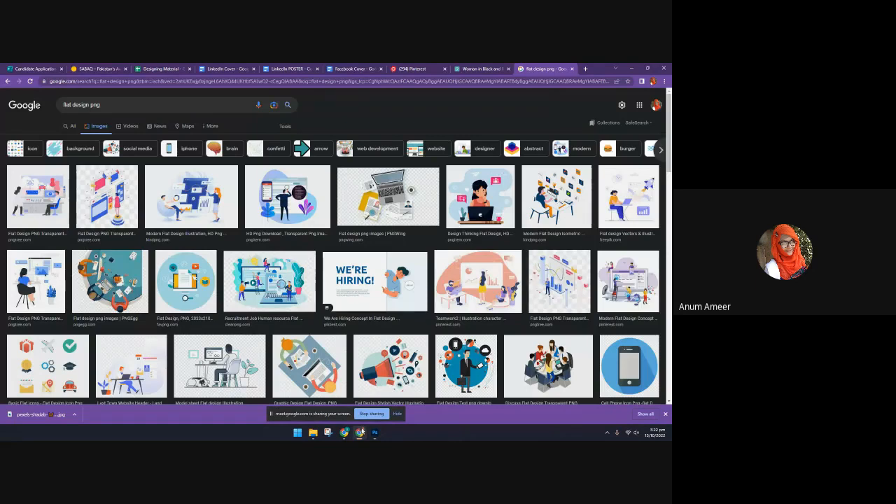
left_click(359, 432)
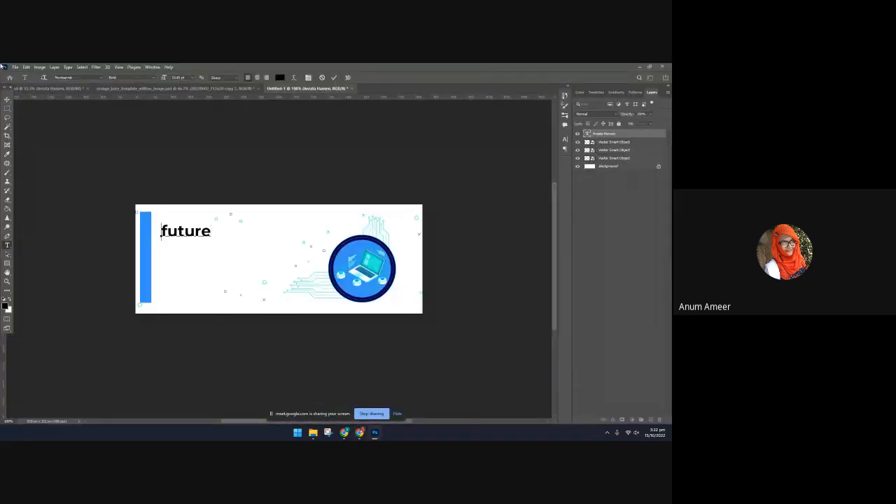
left_click(8, 100)
Go to the yellow Marketing Expert cover template and lock its custom texture layer
left_click(74, 89)
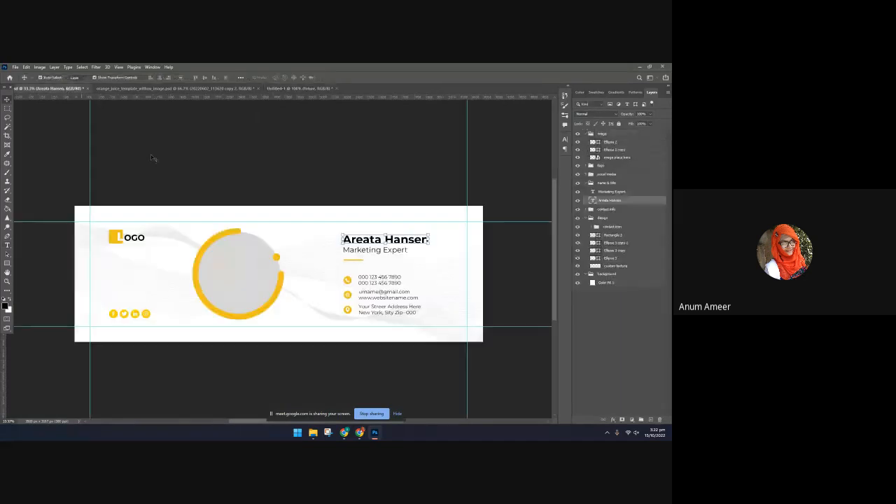
left_click(363, 291)
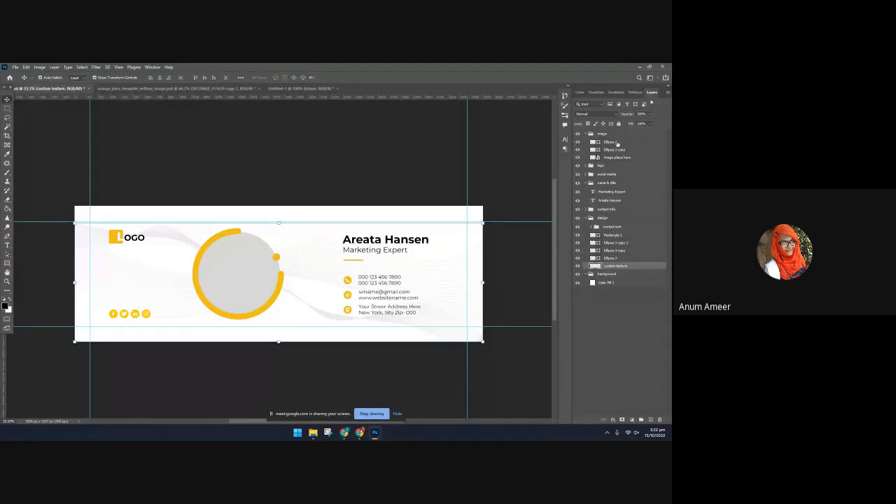
left_click(618, 124)
left_click(634, 227)
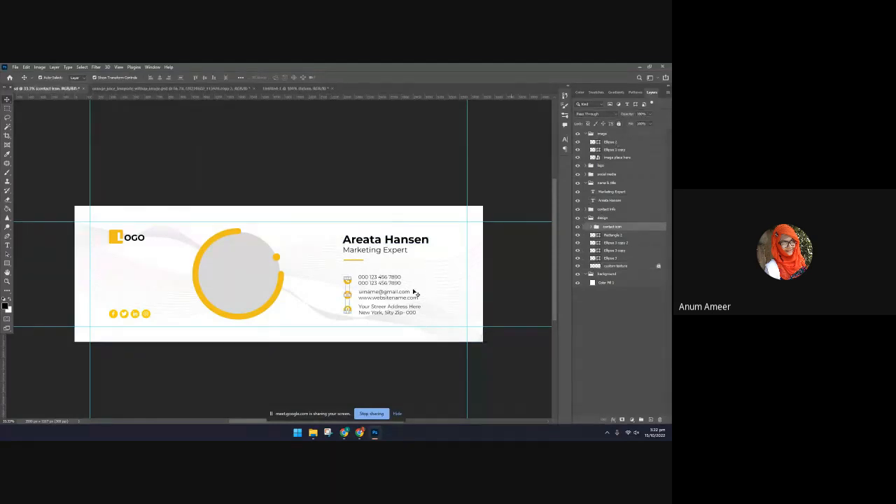
left_click(390, 320)
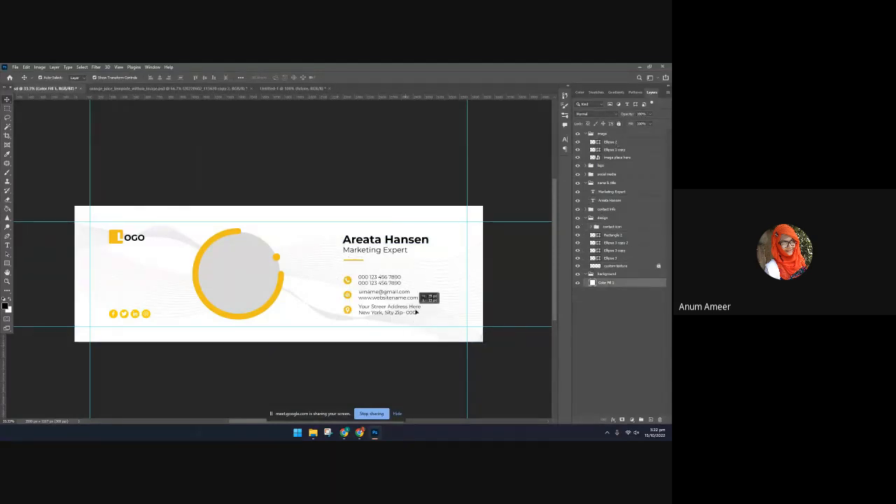
Unlock the custom texture layer, shift the texture slightly up and to the left, and lock it again
left_click(659, 266)
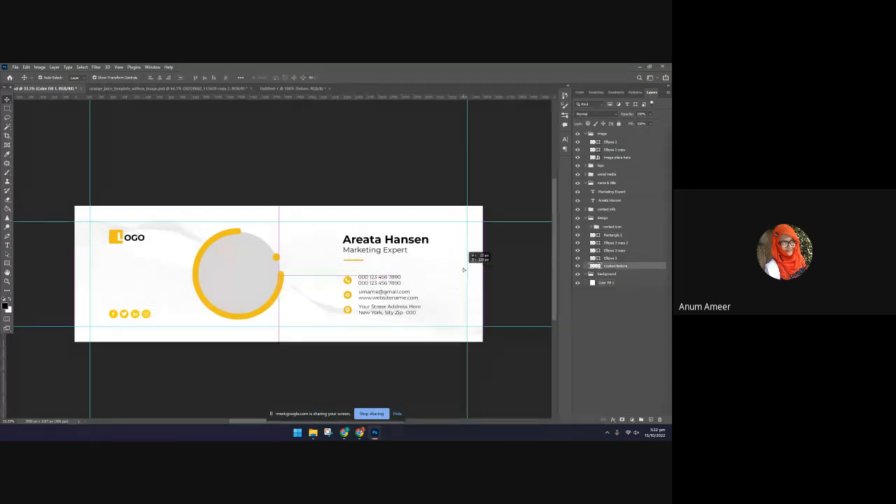
left_click(619, 124)
left_click(403, 318)
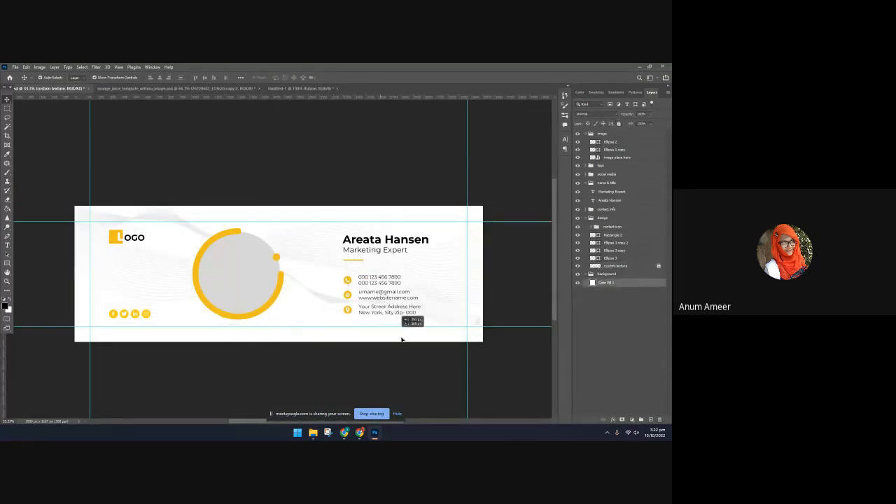
Copy the contact icon group into the Untitled-1 cover, scale it to about 81% and place it beside the blue bar
left_click(610, 227)
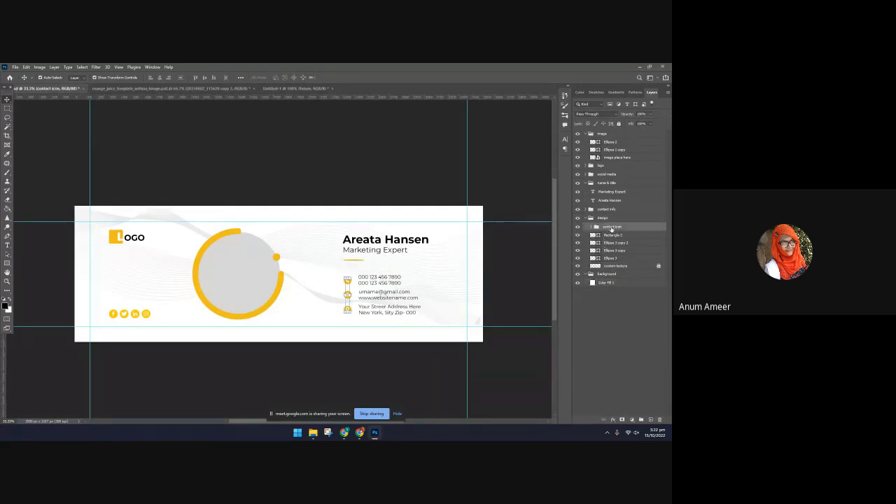
left_click_drag(611, 228, 289, 261)
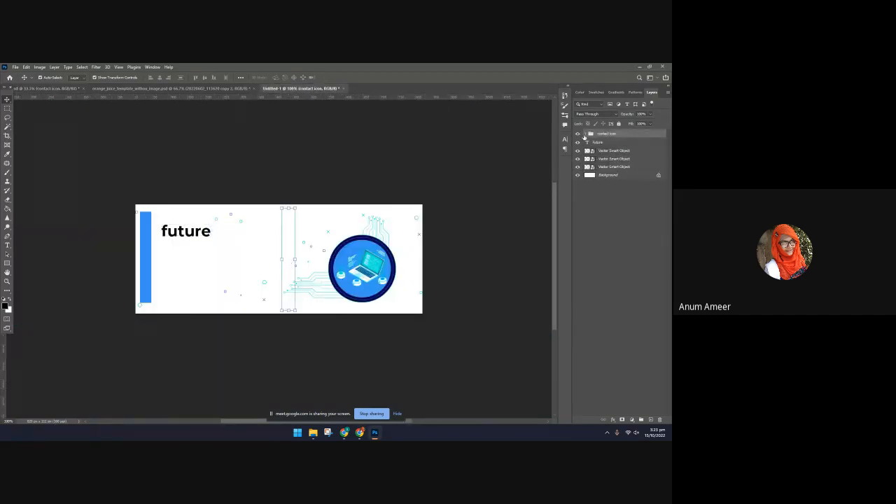
left_click(585, 134)
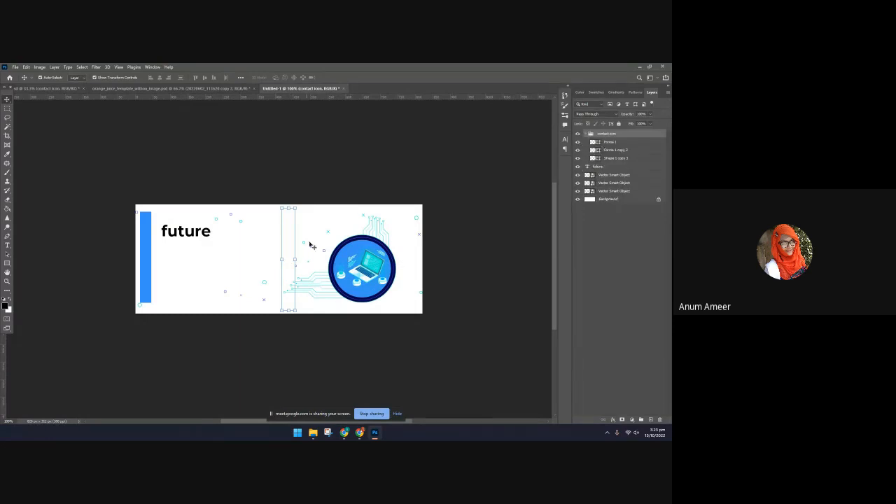
left_click_drag(294, 209, 166, 228)
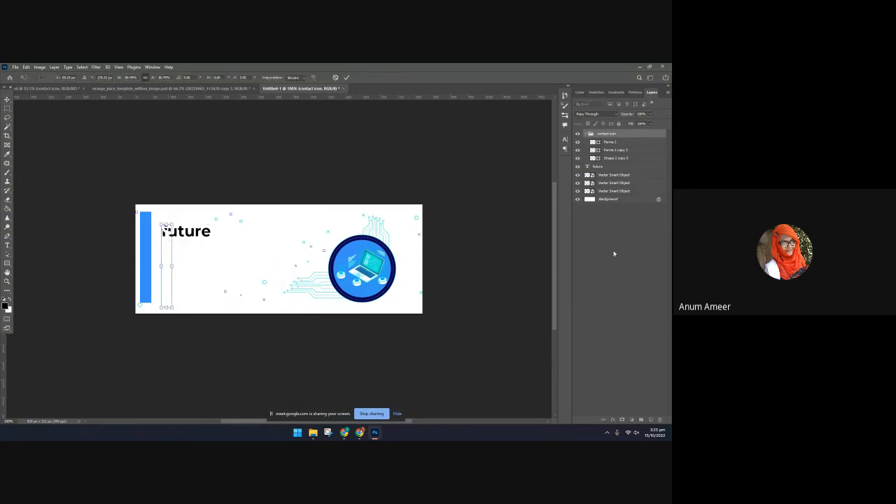
key("Return")
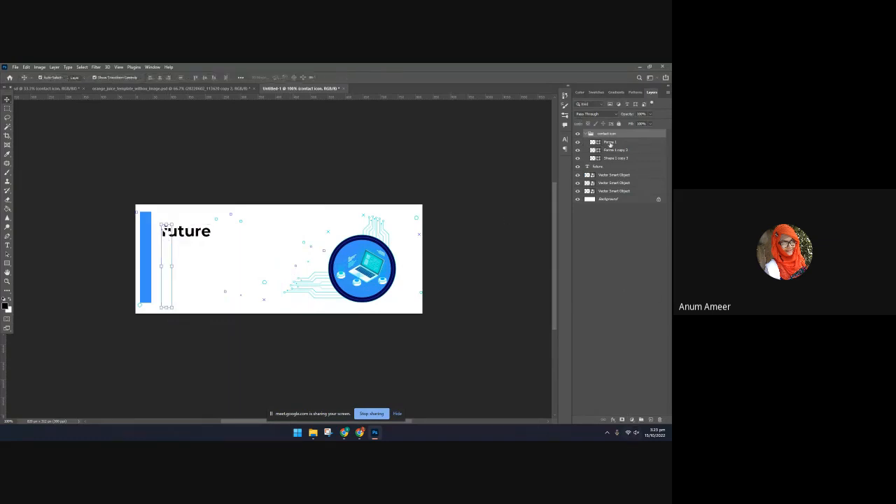
Apply a Color Overlay with the copied blue to the Forma 1 phone icon
left_click(610, 143)
left_click(612, 420)
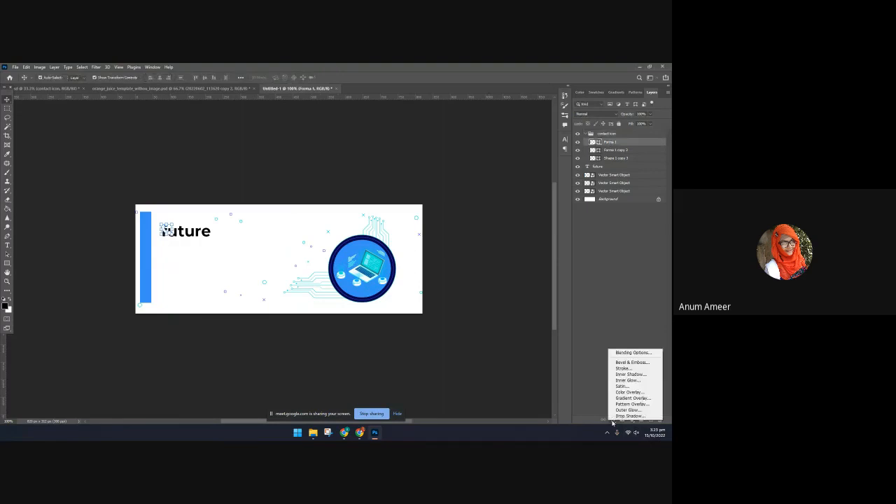
left_click(628, 392)
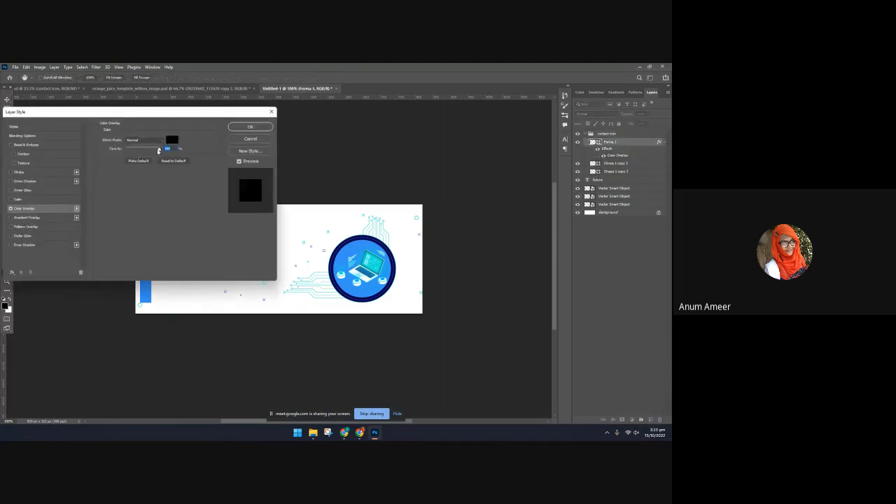
left_click(172, 139)
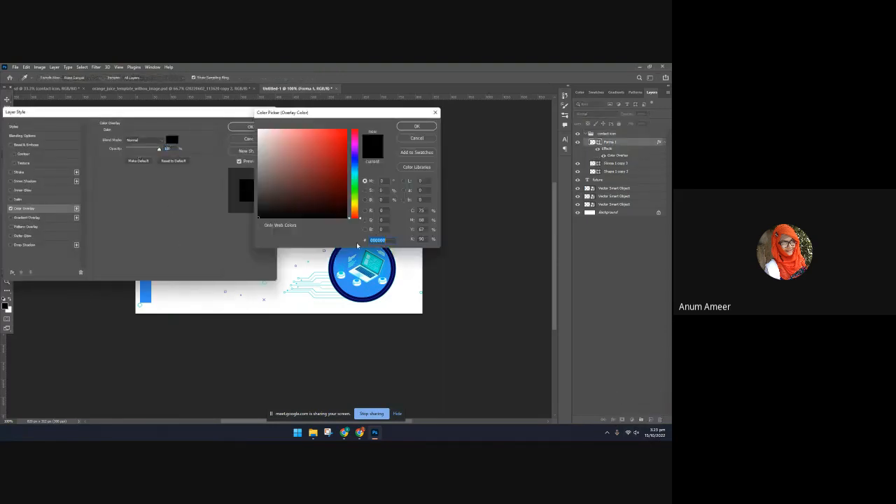
key("ctrl+v")
left_click(414, 126)
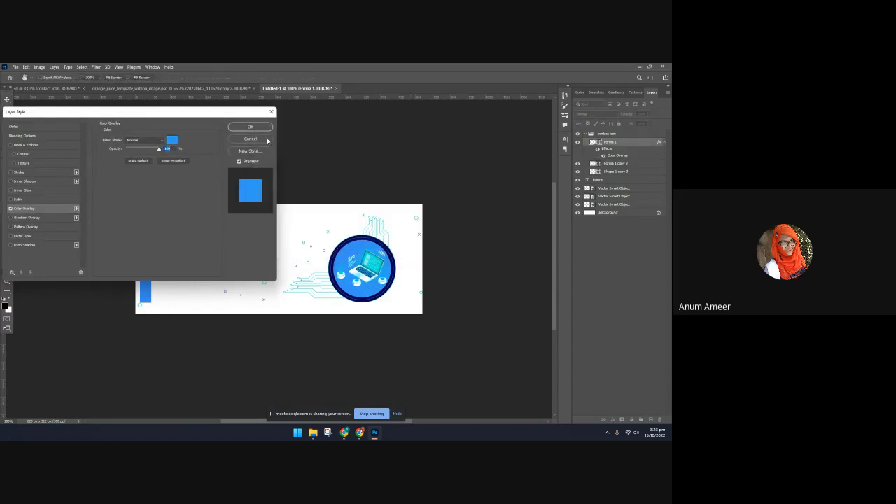
left_click(256, 127)
left_click(232, 317)
Move the blue vertical bar to the cover's left edge and select the phone icon overlapping the "future" title
mouse_move(150, 215)
left_mouse_down()
mouse_move(174, 286)
mouse_move(144, 255)
mouse_move(142, 220)
left_mouse_up()
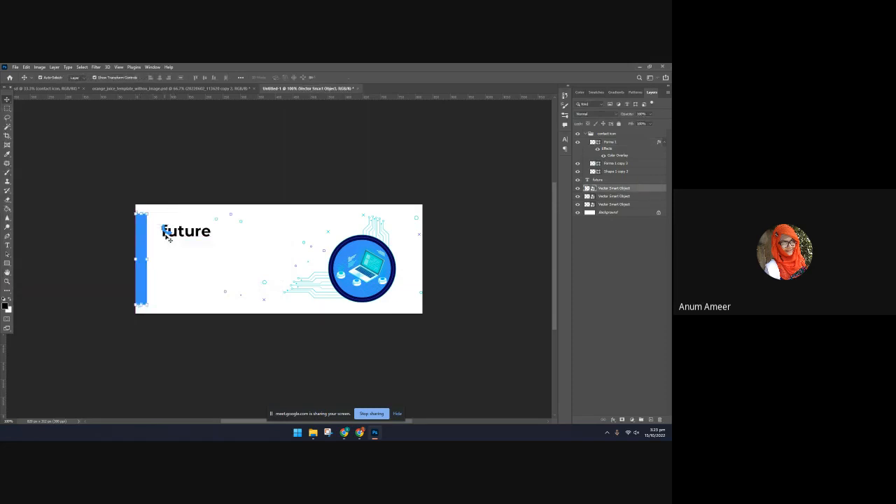
left_click(168, 235)
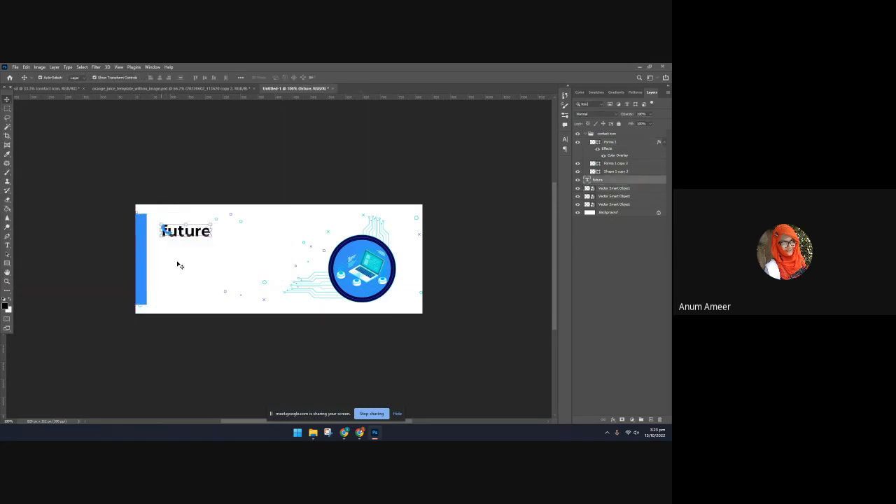
left_click(173, 243)
left_click(168, 230)
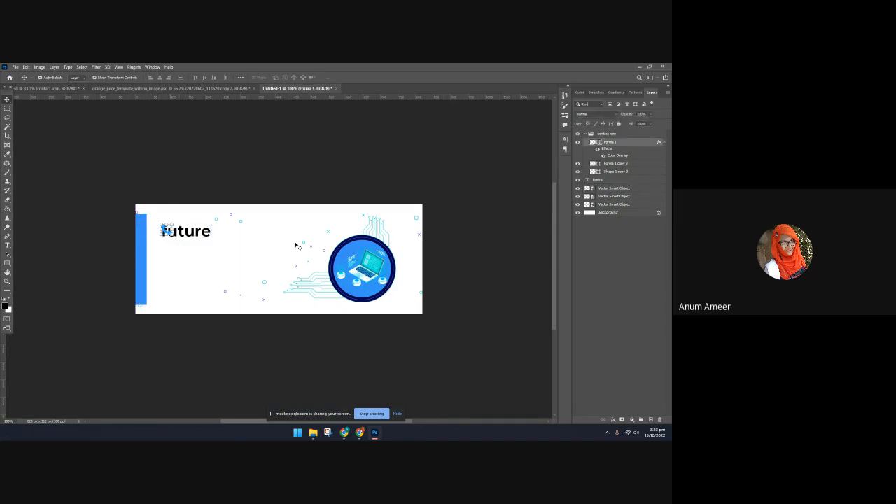
left_click(620, 163)
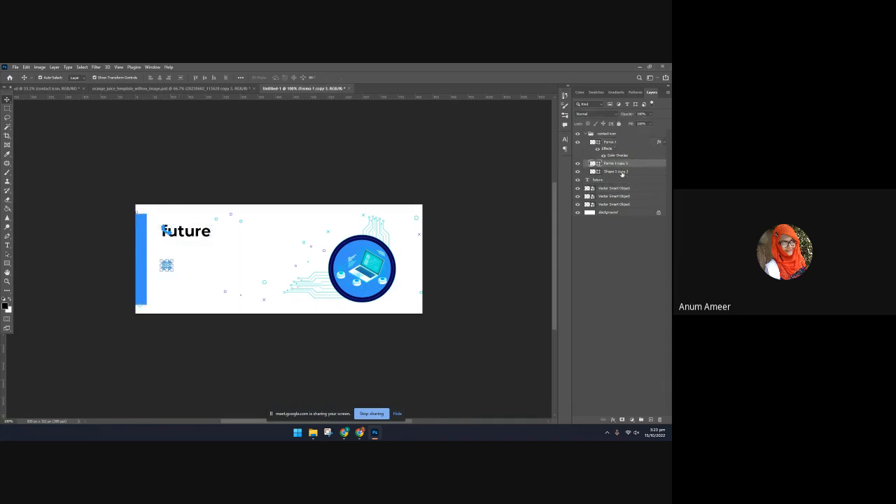
left_click(621, 172, "shift")
left_click(632, 420)
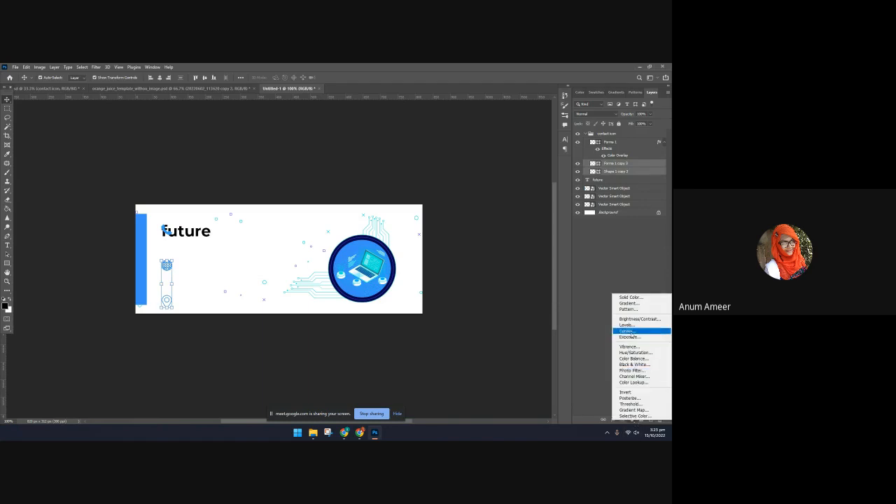
left_click(590, 280)
left_click(591, 278)
Move the blue Color Overlay from Forma 1 to the whole contact icon group, and select the phone icon
left_click(610, 166)
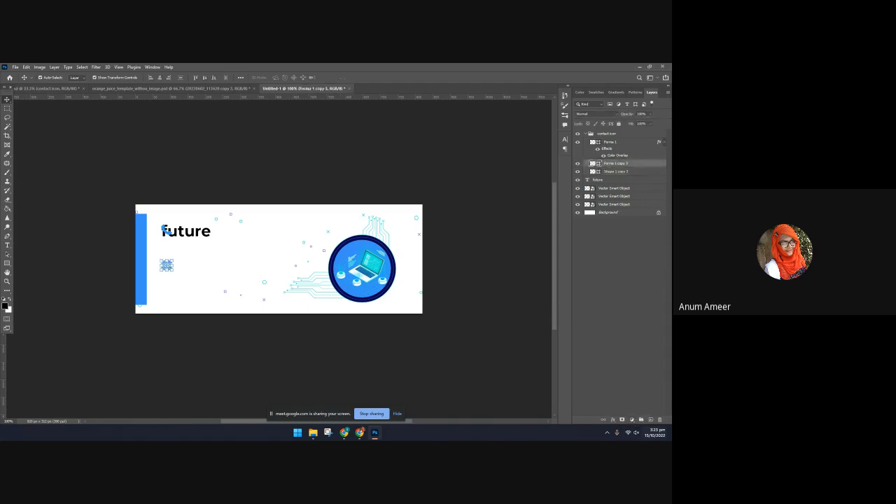
left_click_drag(600, 149, 602, 137)
left_click(447, 357)
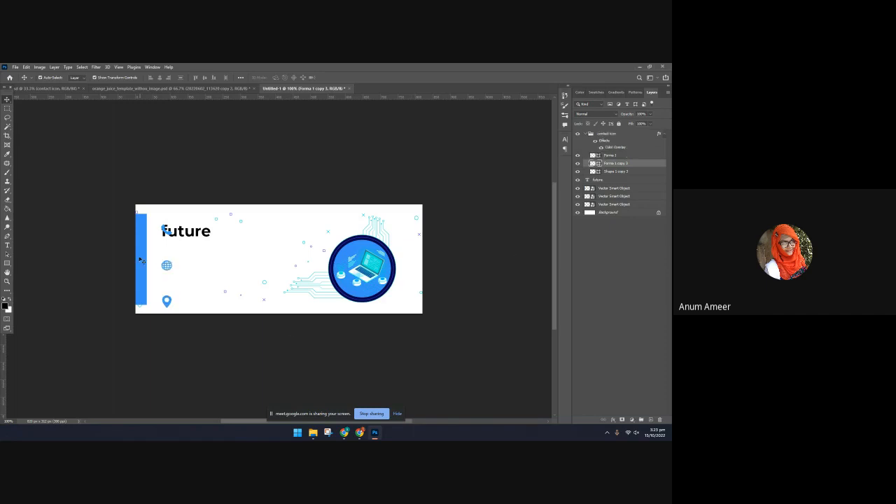
left_click(166, 233)
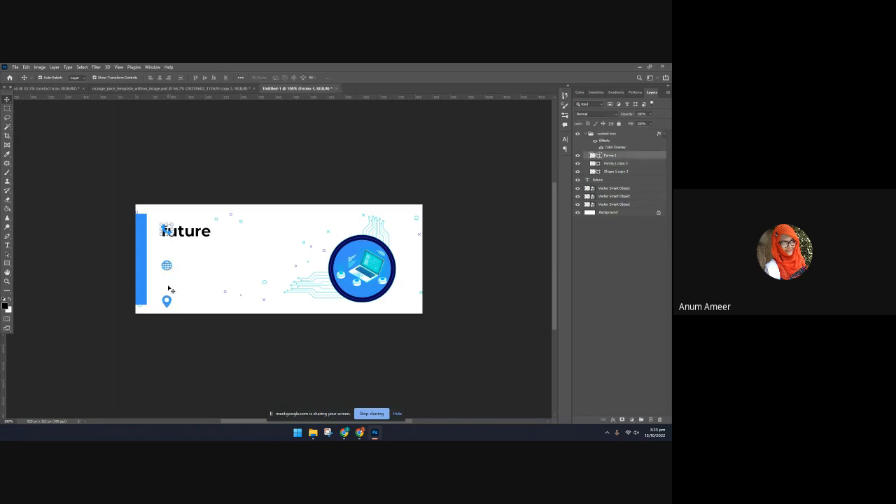
Scale the phone, globe and location icons down together and place them below the "future" title, beside the blue bar's lower half
left_click(168, 266, "shift")
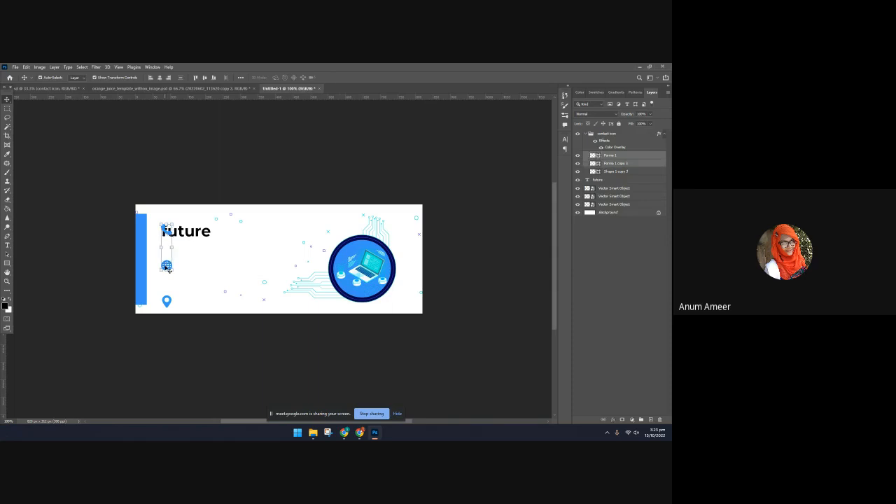
left_click(168, 300, "shift")
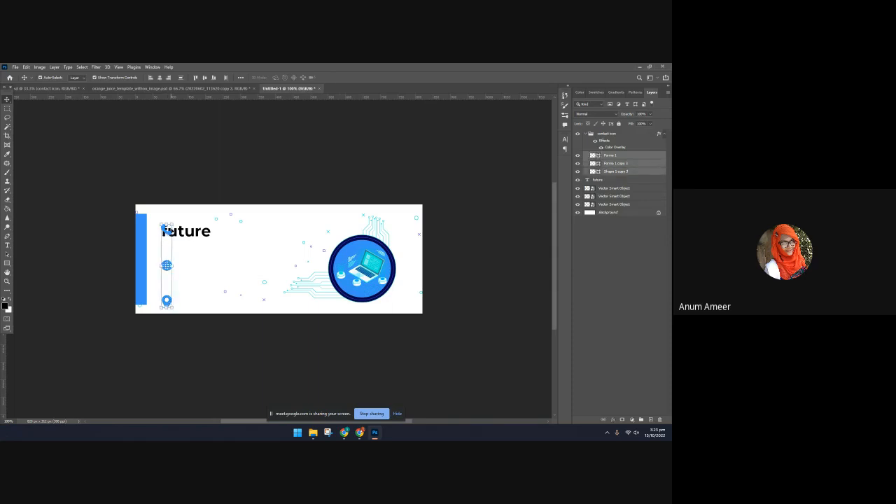
key("ctrl+t")
left_click_drag(163, 226, 166, 296)
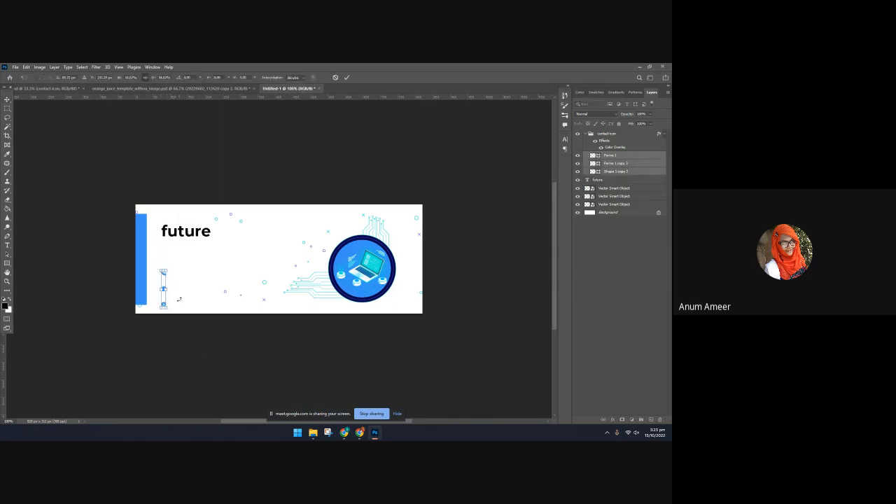
left_click(347, 79)
left_click(202, 382)
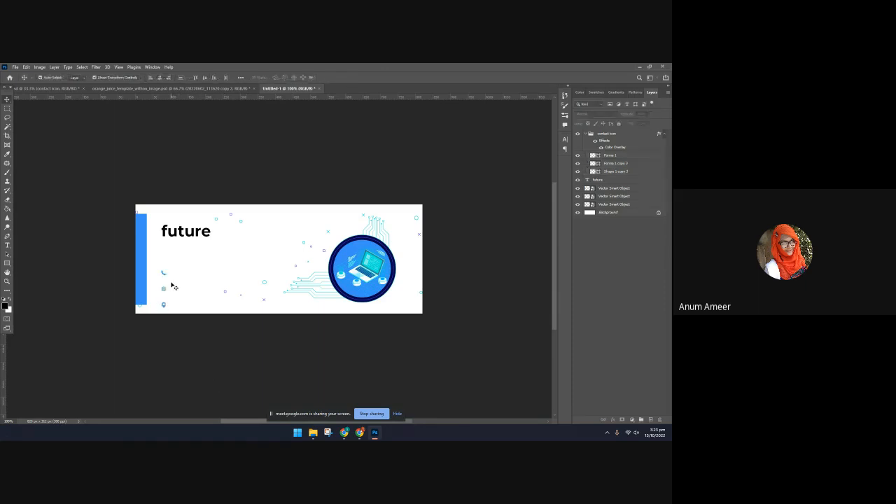
left_click_drag(165, 289, 166, 311)
key("ctrl+z")
left_click(190, 270)
left_click(306, 348)
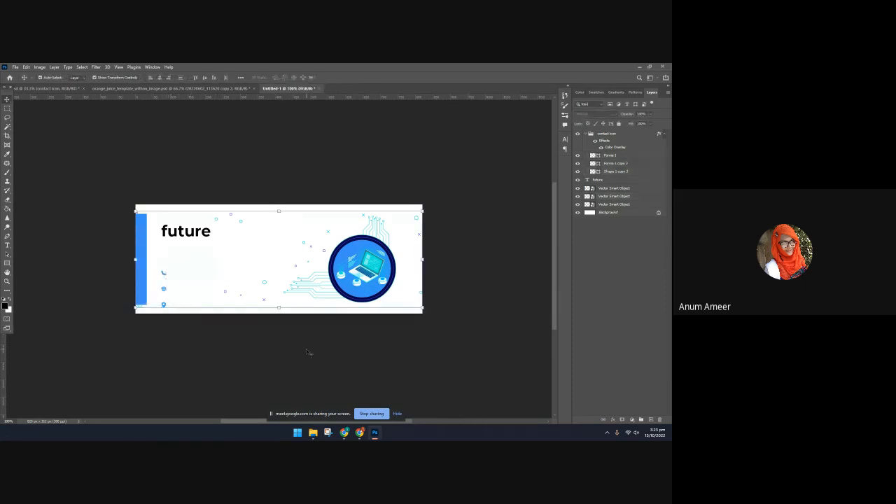
left_click(323, 251)
left_click_drag(324, 251, 305, 247)
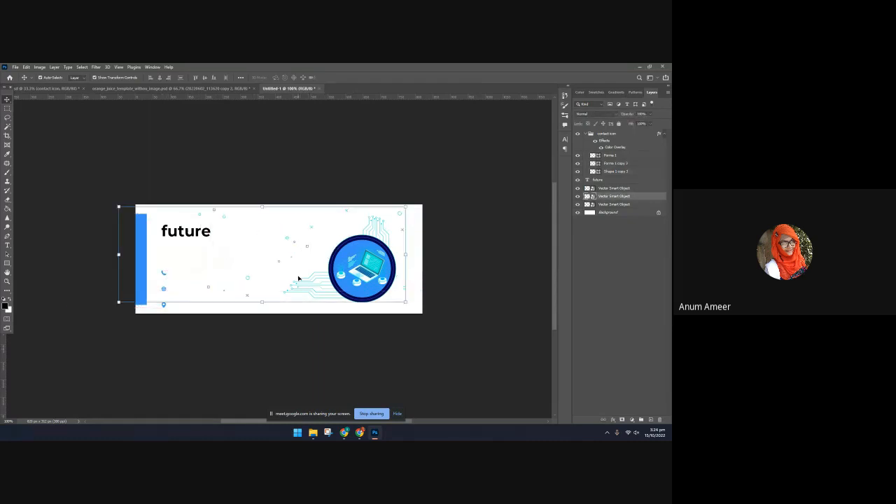
key("ctrl+z")
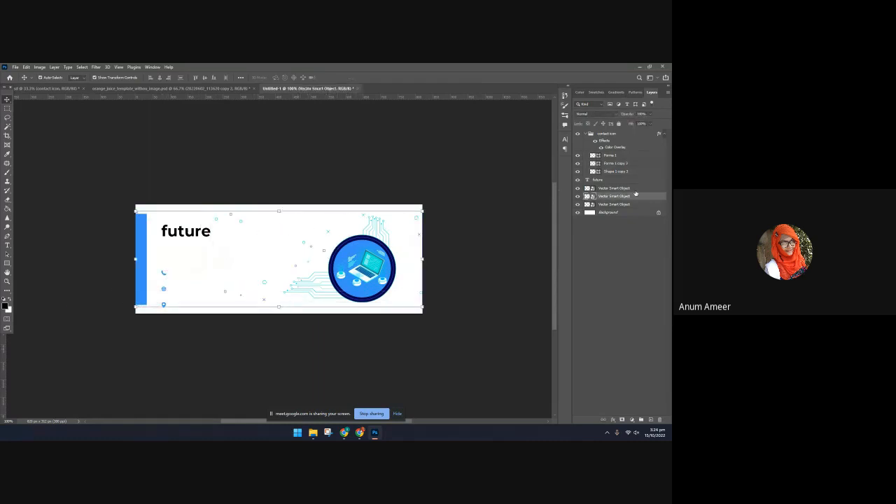
Lock the scattered-shapes pattern layer and the laptop illustration layer
left_click(617, 123)
left_click(373, 285)
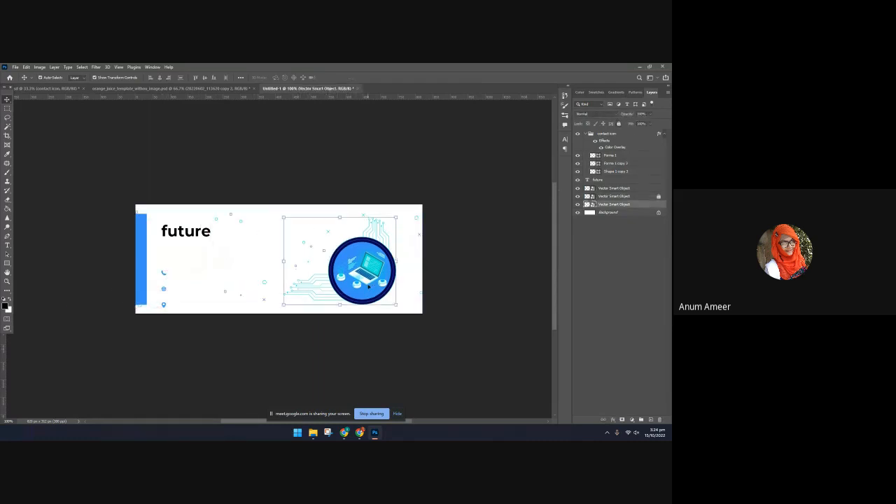
left_click(618, 124)
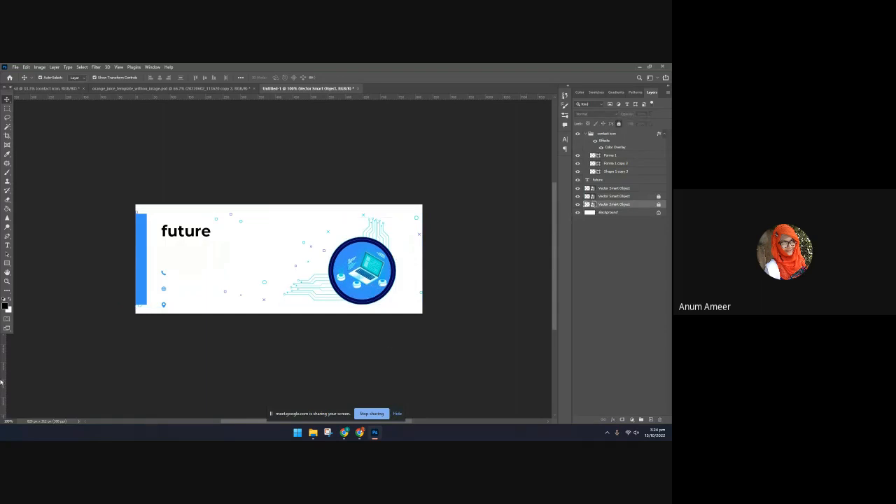
Draw a rectangle over the cover's left third and fill it with navy 00074e sampled from the illustration's ring
left_click(7, 263)
left_click_drag(106, 199, 243, 332)
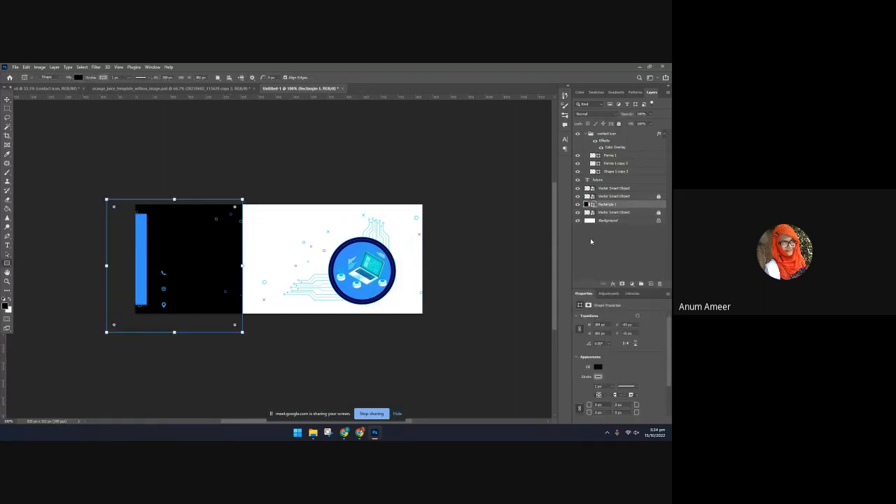
left_click(597, 367)
left_click(662, 311)
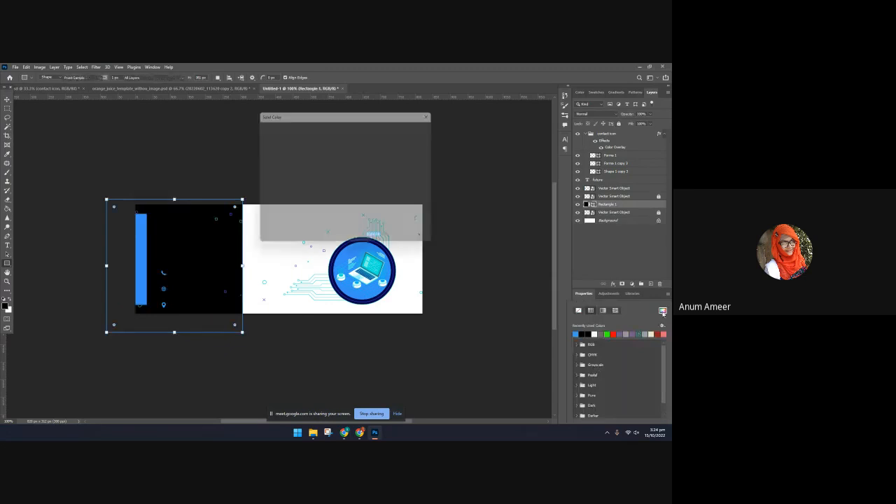
left_click(395, 259)
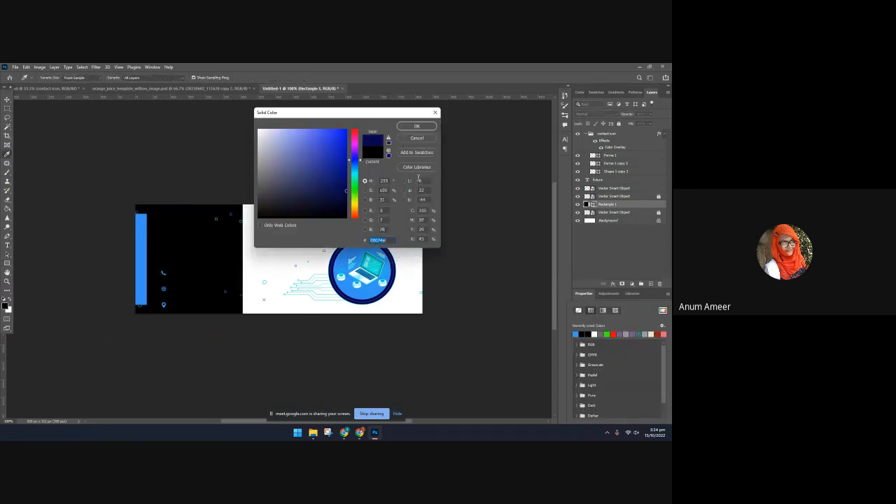
left_click(416, 127)
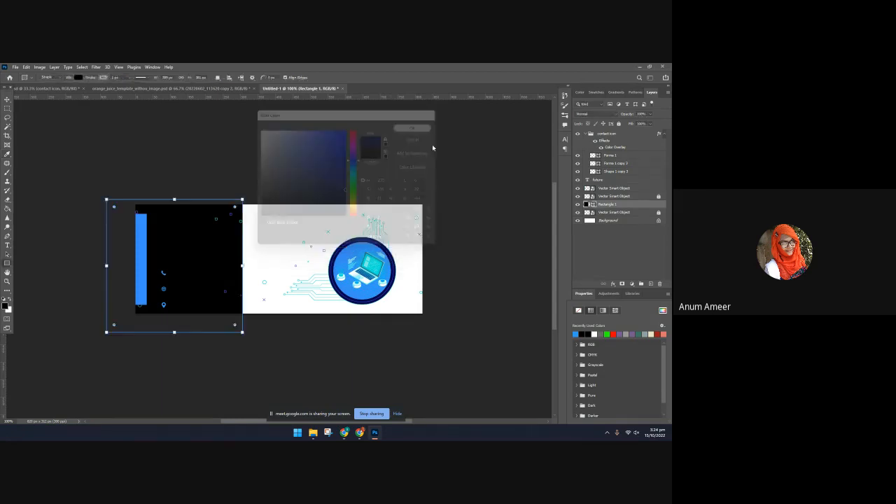
Stretch the navy rectangle across the whole cover and move its layer below the laptop illustration, just above Background
left_click(8, 99)
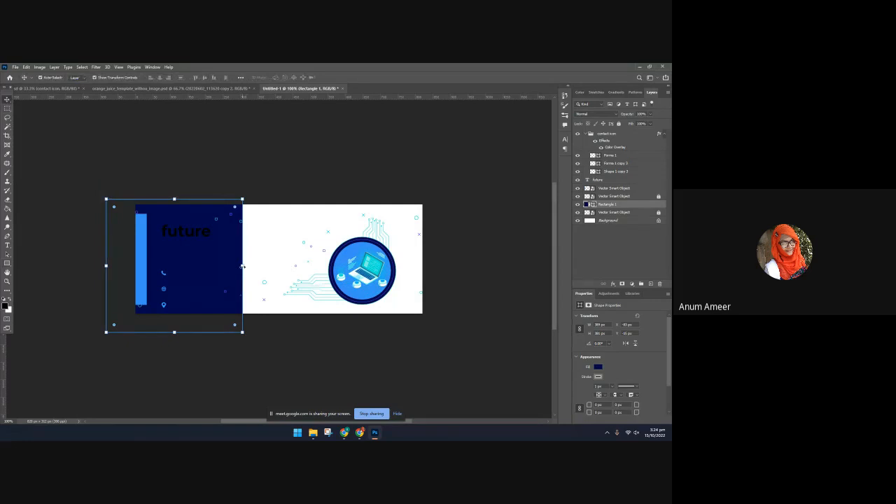
left_click_drag(242, 265, 439, 265)
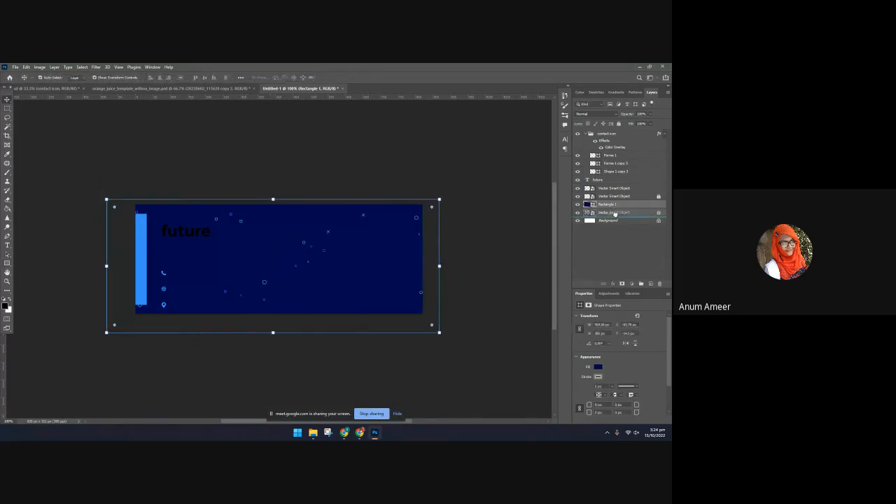
left_click_drag(615, 214, 615, 216)
left_click(384, 359)
Change the "future" title's text color to white
left_click(182, 230)
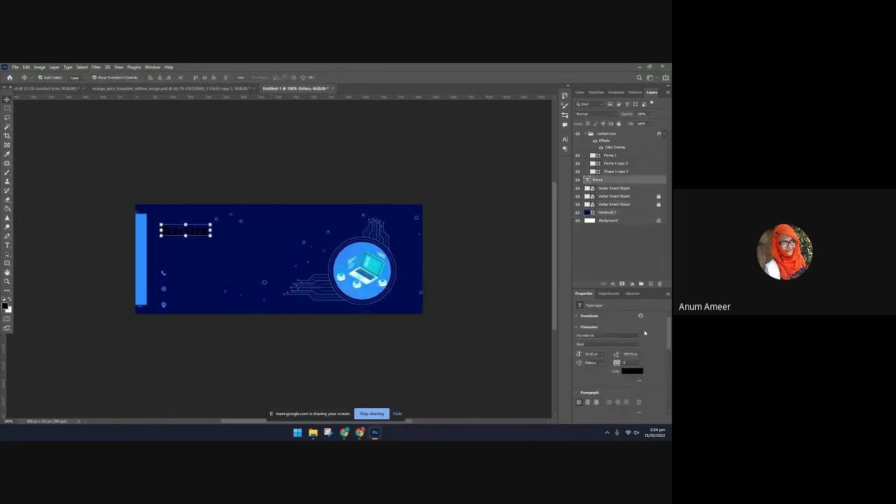
left_click(631, 371)
left_click_drag(326, 182, 243, 114)
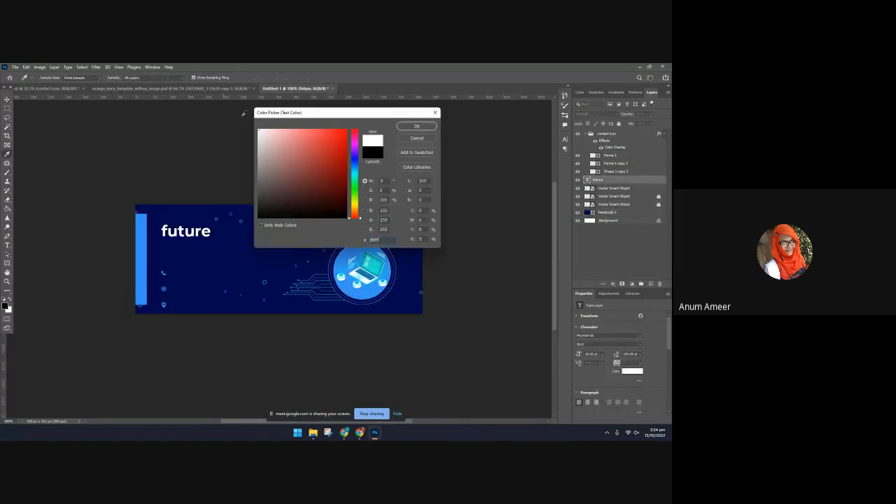
left_click(416, 126)
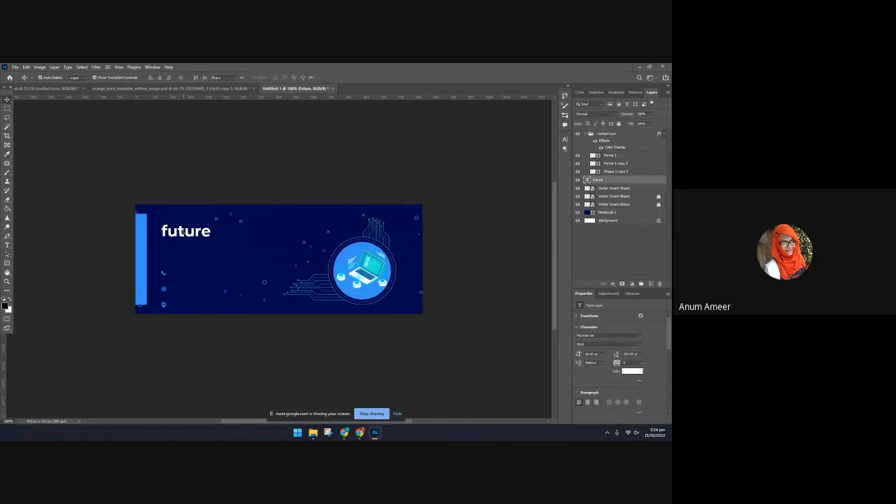
Replace the title text with "Technology"
double_click(185, 231)
key("BackSpace")
type("Te")
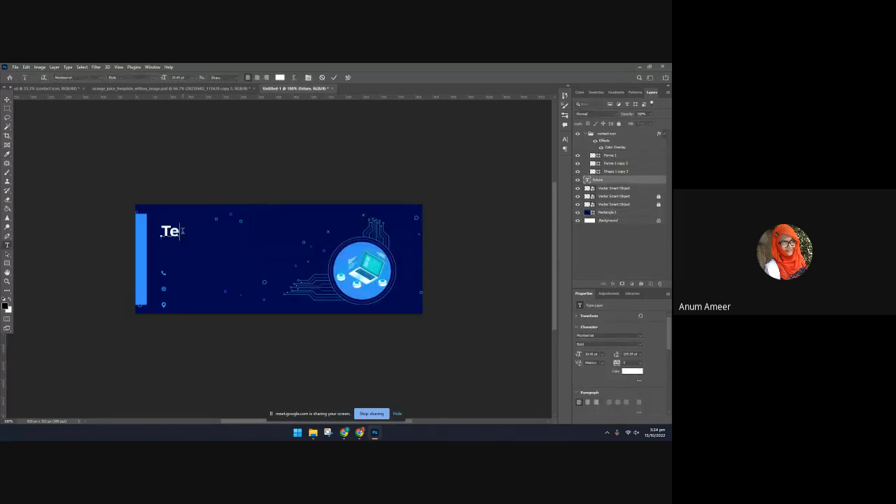
type("chnology")
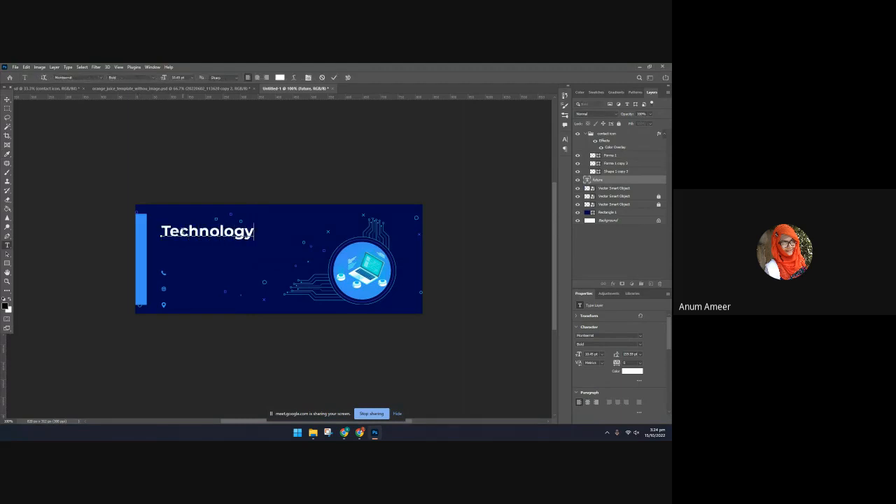
left_click(334, 77)
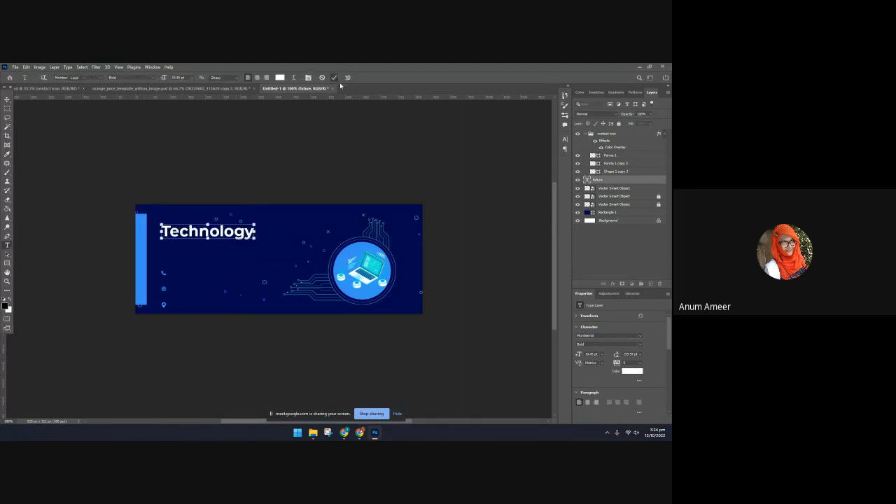
left_click(520, 270)
left_click(234, 237)
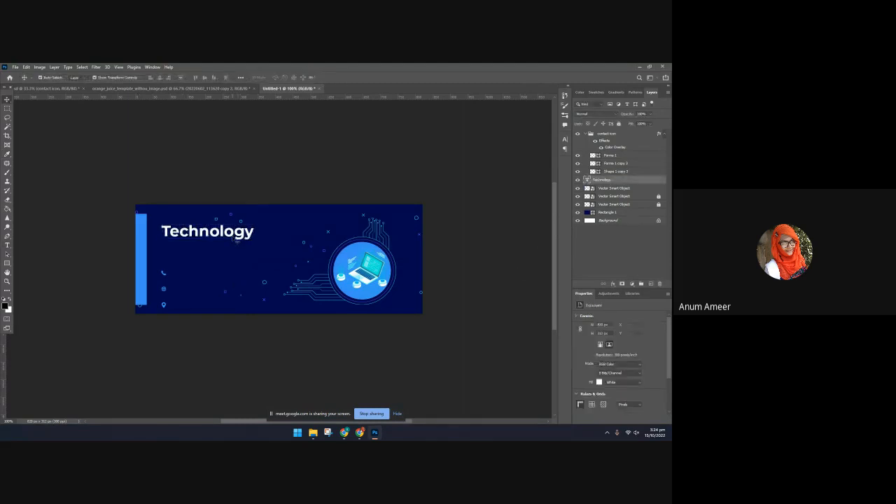
left_click(520, 378)
Copy the three contact text blocks from the yellow contact template into Untitled-1, scaling and placing them beside the contact icons
left_click(167, 88)
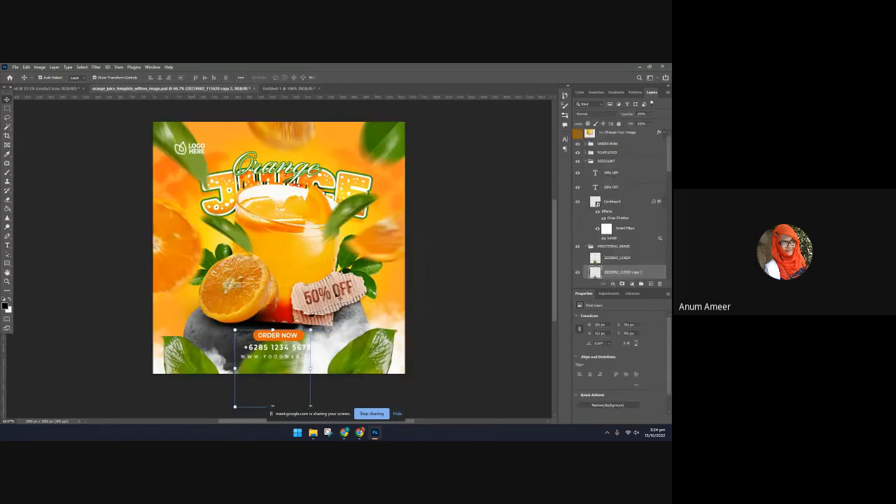
left_click(48, 89)
left_click(374, 298)
left_click(370, 282)
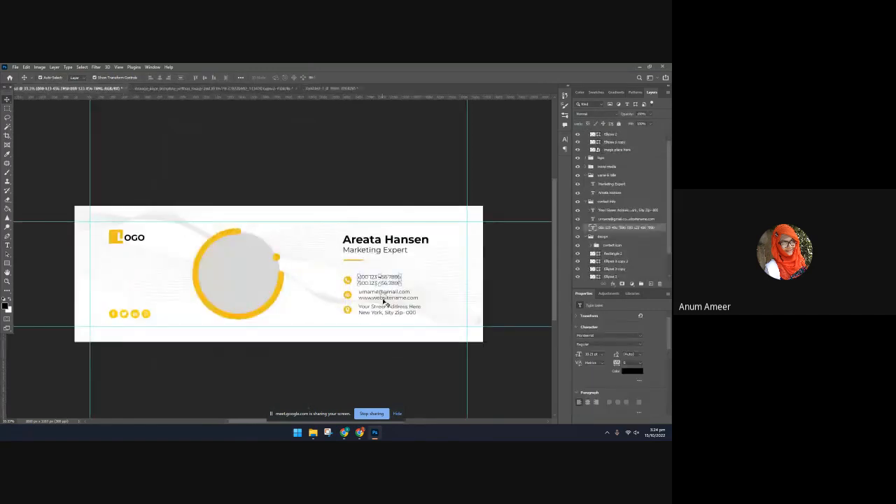
left_click(384, 301, "shift")
left_click(384, 309, "shift")
left_click_drag(384, 298, 191, 266)
left_click_drag(279, 215, 203, 297)
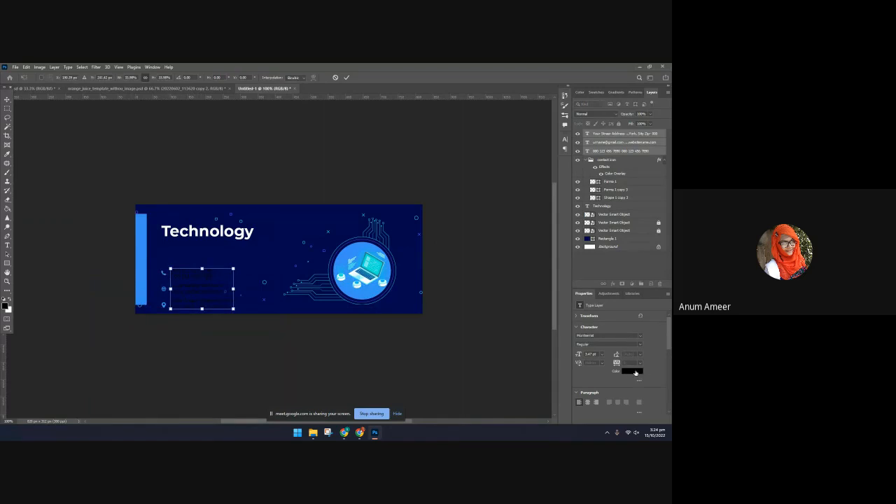
key("Return")
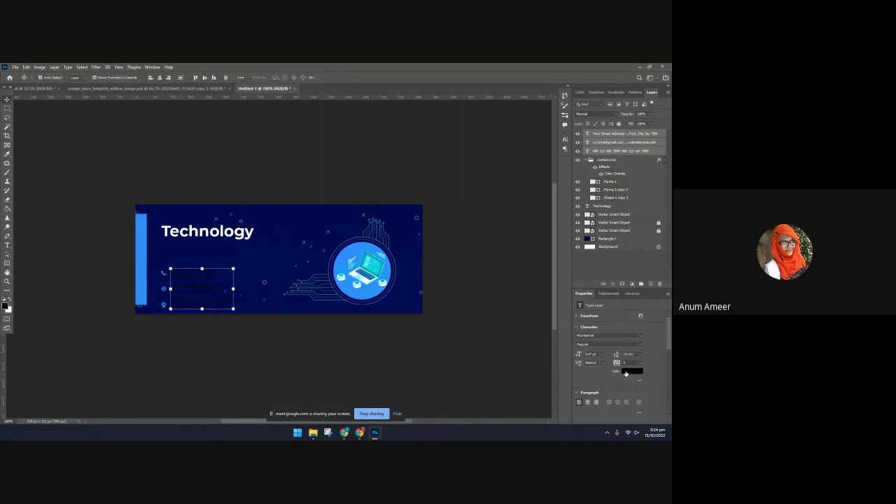
Try white on the three contact text blocks, but set their color to the copied blue 3990f8
left_click(626, 371)
type("ffffff")
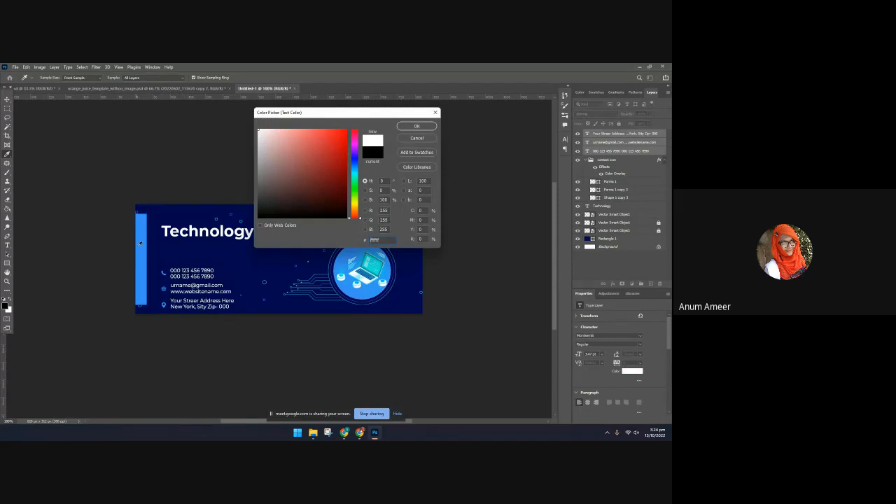
type("3990f8")
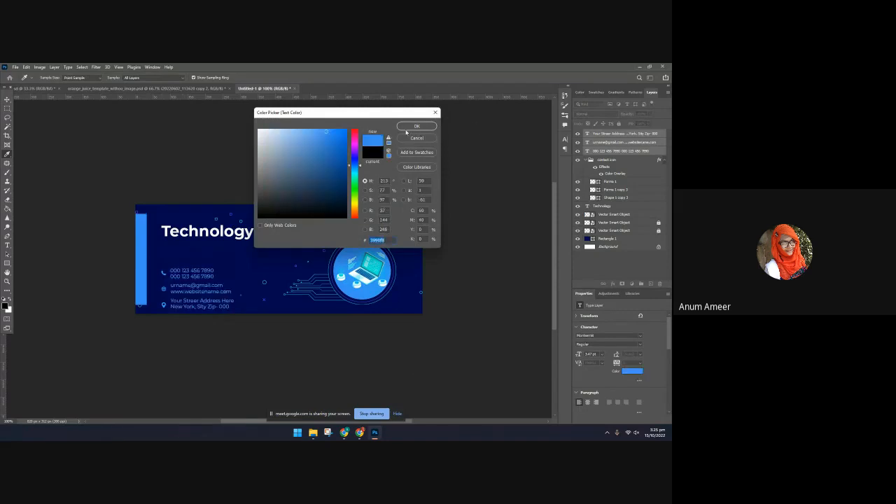
left_click(408, 128)
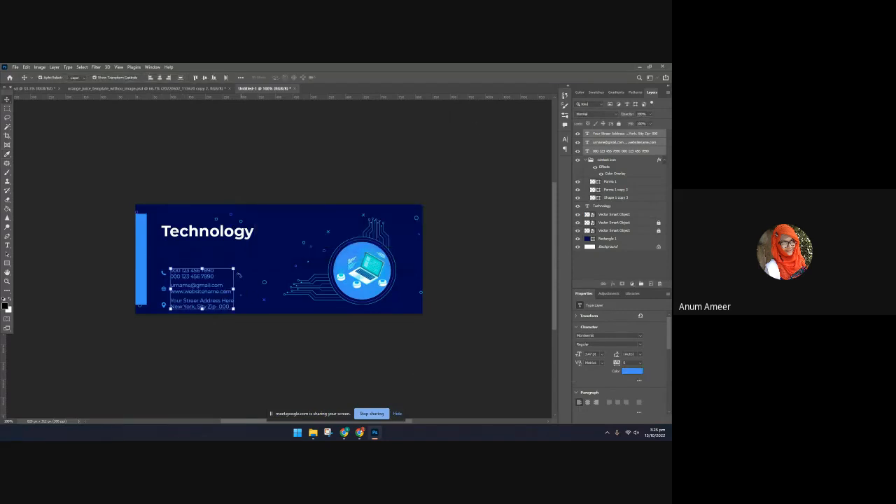
Scale the contact text blocks down to about 2.7 pt and align them with the contact icons
left_click_drag(233, 269, 189, 294)
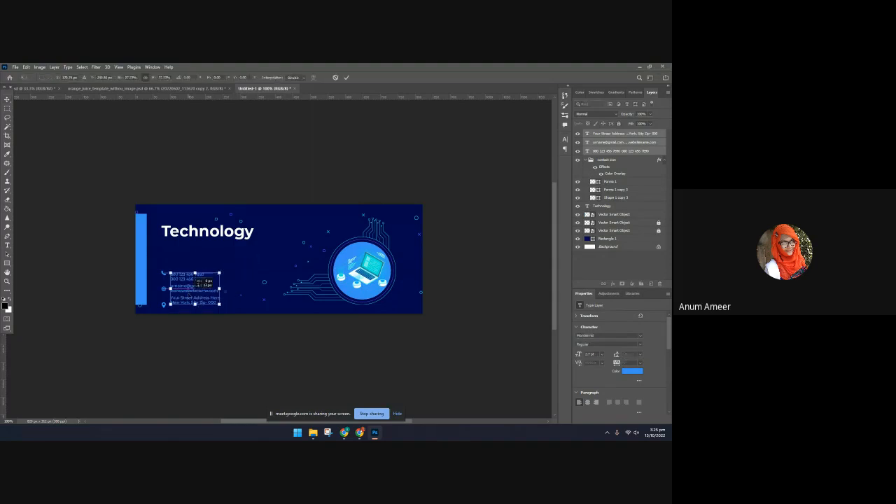
key("Return")
left_click(260, 392)
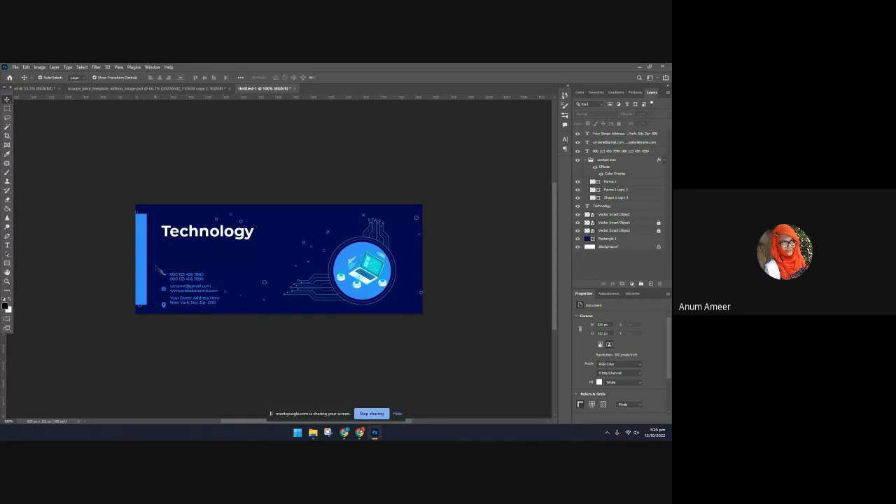
Lock the navy Rectangle 1 background layer and marquee-select the contact icons and text
left_click_drag(185, 273, 172, 258)
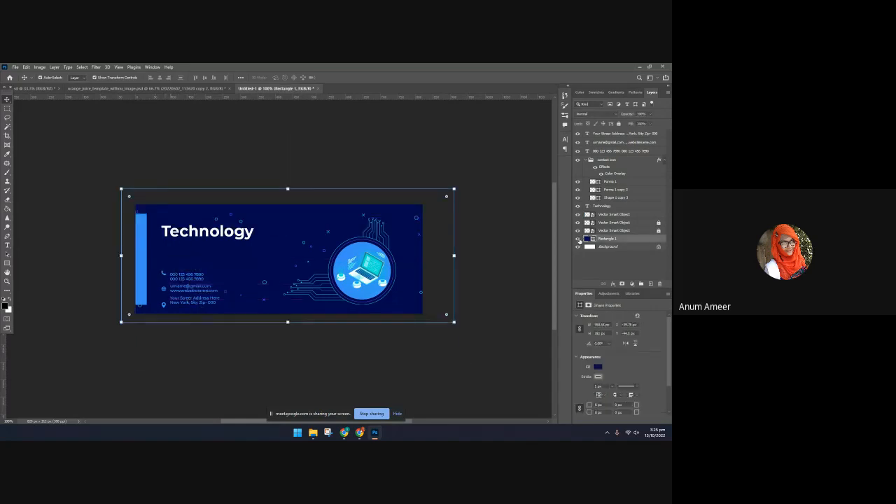
left_click(619, 124)
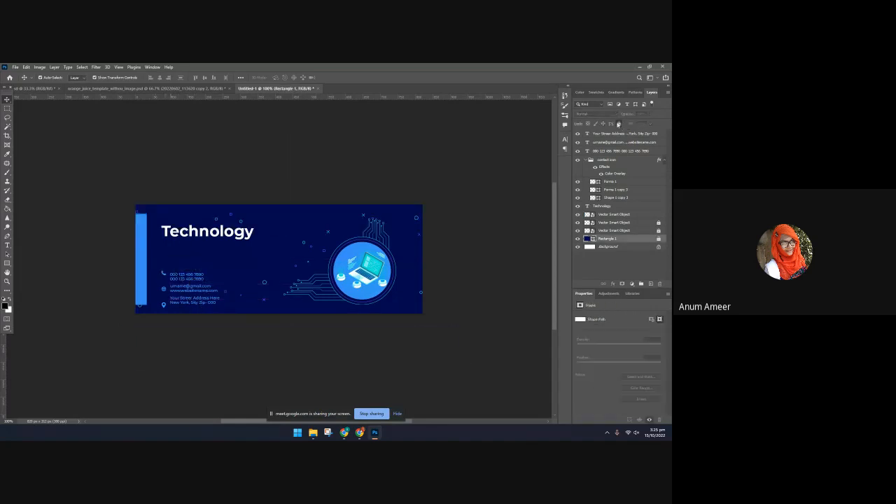
left_click_drag(159, 270, 228, 312)
Hide the three contact text layers and the contact icon group, and select the "Technology" title
left_click_drag(578, 140, 578, 214)
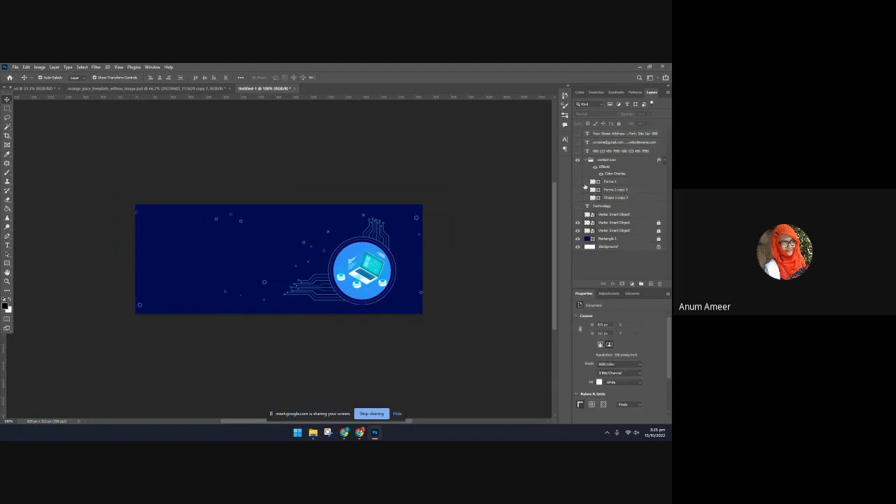
key("ctrl+z")
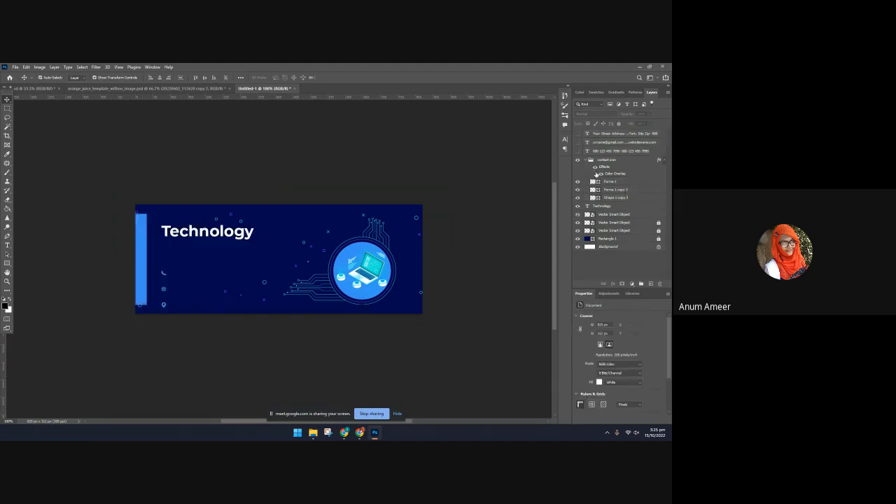
left_click(577, 160)
left_click(198, 239)
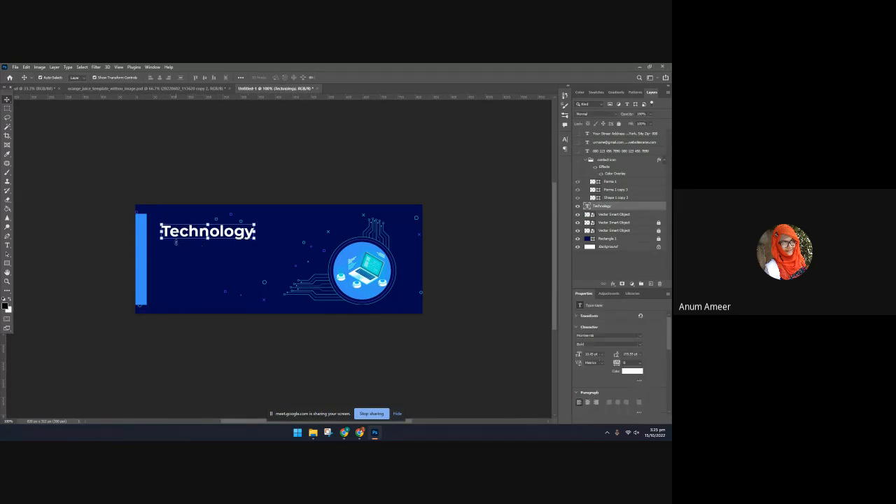
Copy the "Marketing Expert" text from the signature template into Untitled-1 and scale it to about 7 pt beneath the "Technology" title
left_click(24, 88)
left_click_drag(385, 302, 268, 254)
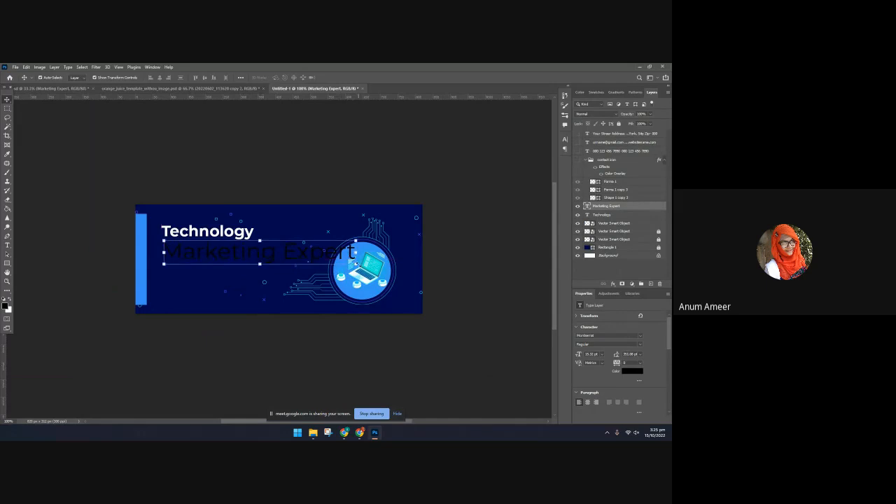
left_click_drag(355, 264, 251, 254)
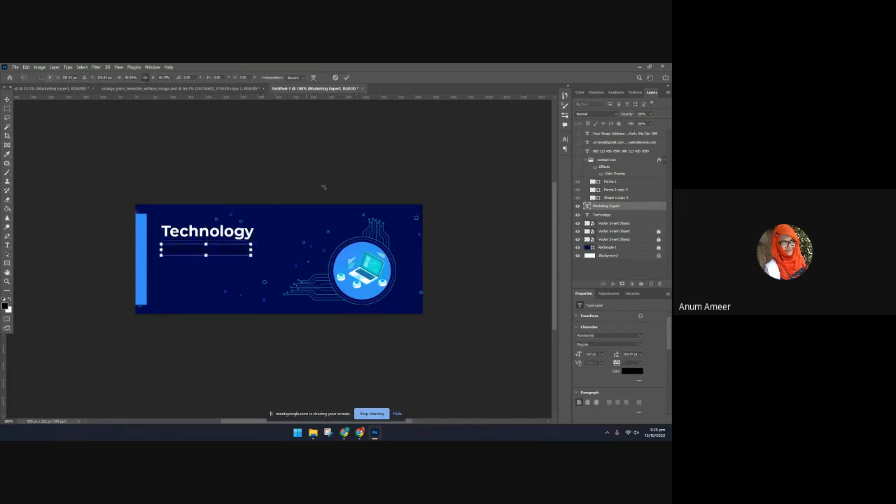
left_click(347, 78)
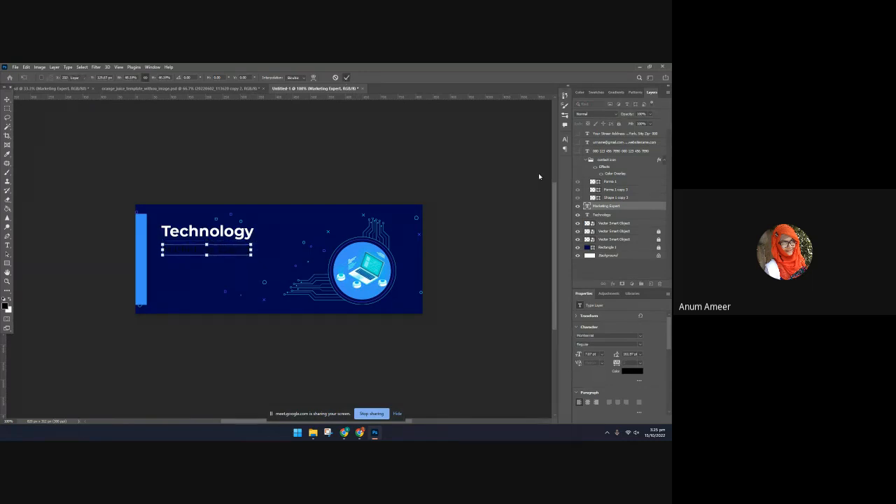
Set the "Marketing Expert" text color to the blue sampled from the cover's circle graphic
left_click(634, 371)
left_click(366, 251)
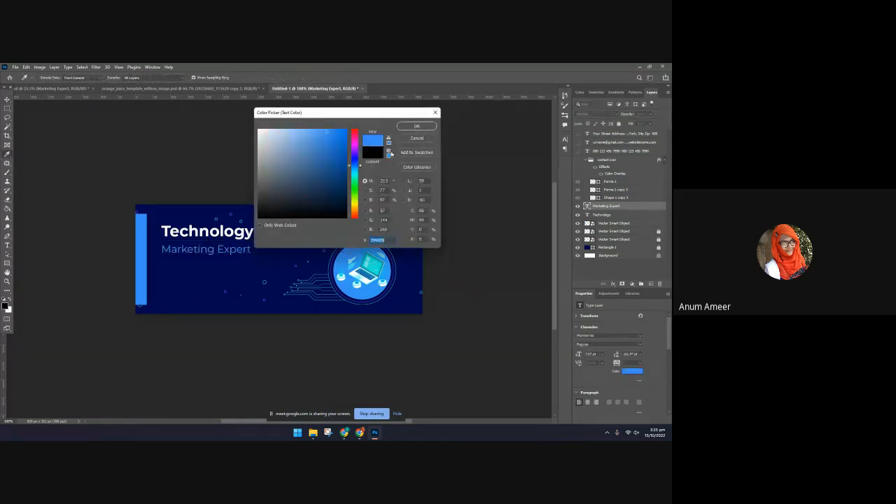
left_click(416, 127)
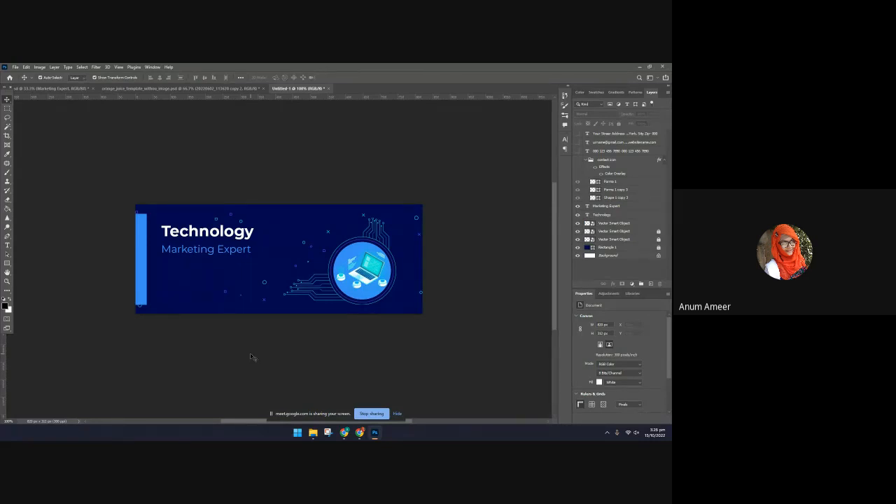
Check the cover's image size with the width and height units switched to pixels, without applying any change
left_click(39, 67)
left_click(56, 120)
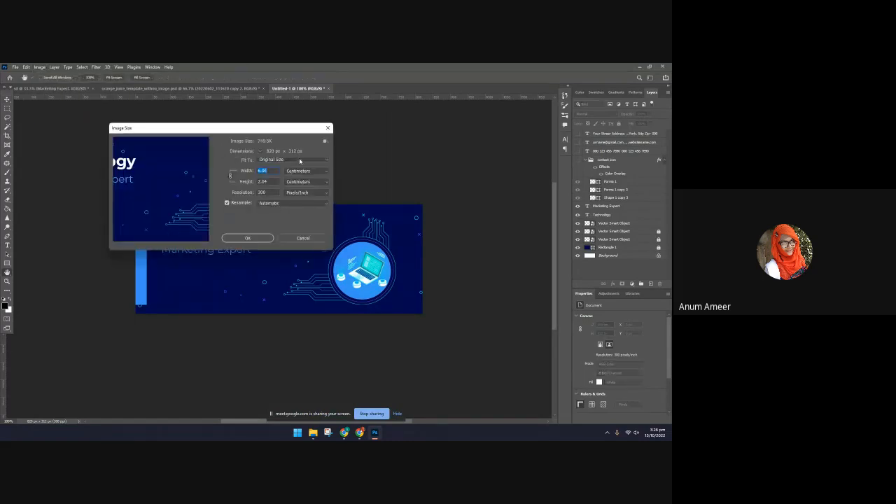
left_click(299, 160)
left_click(299, 162)
left_click(306, 171)
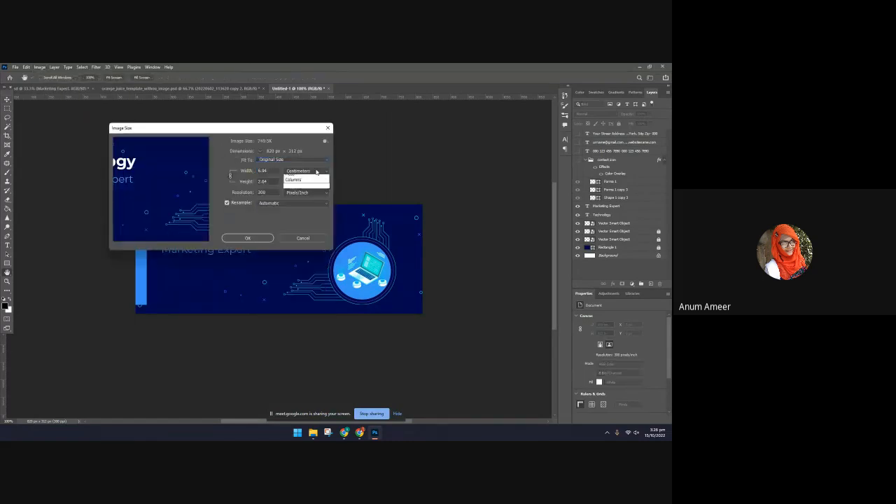
left_click(306, 183)
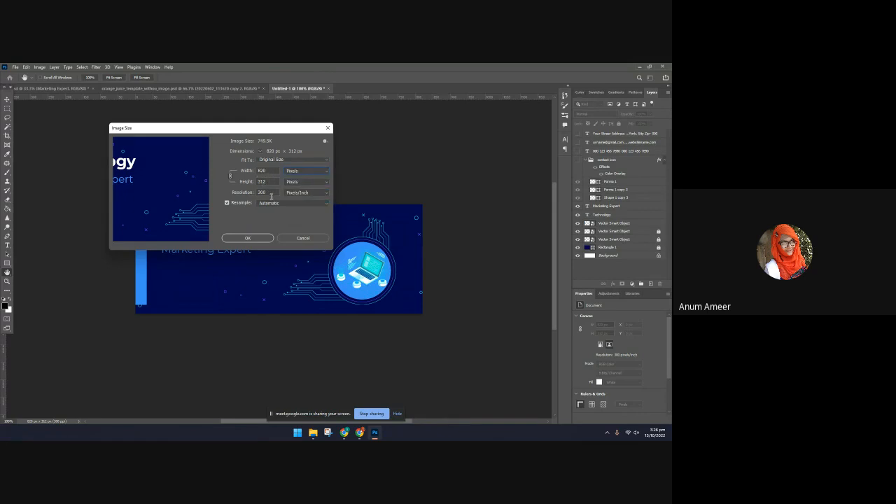
left_click(303, 239)
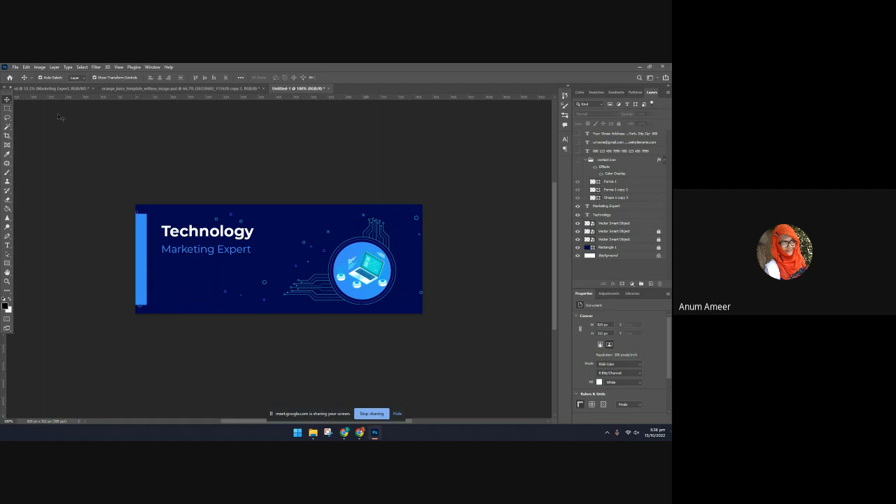
Review the signature template and the cover, and switch to Chrome to close the "flat design png" image search
left_click(50, 88)
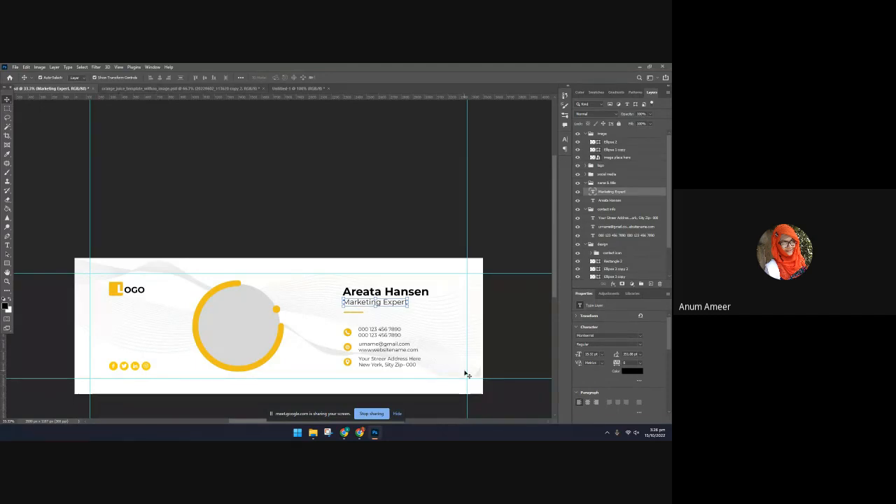
left_click(281, 89)
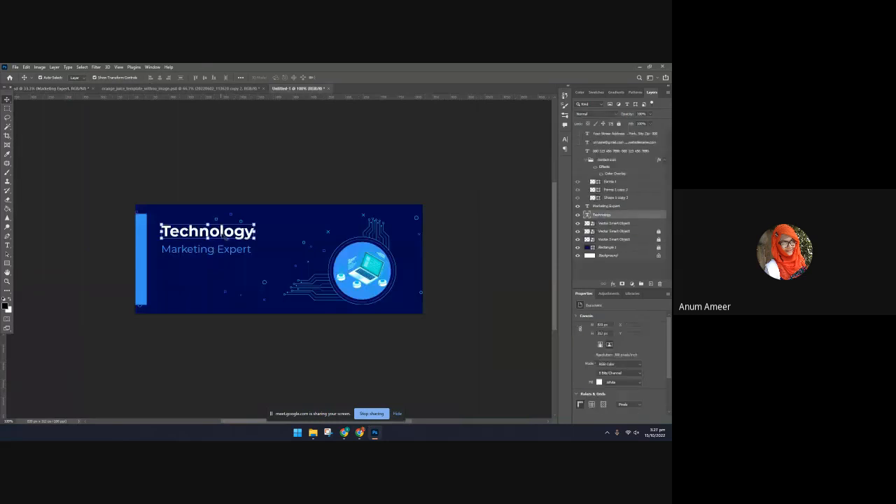
mouse_move(361, 434)
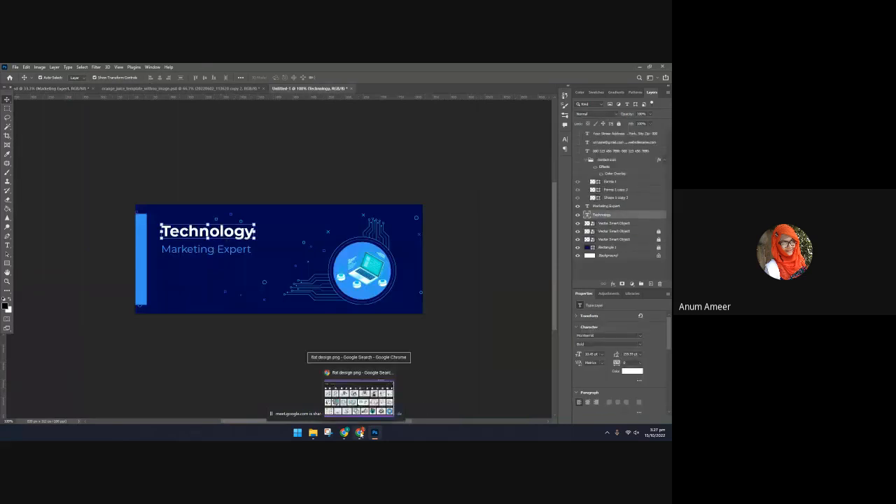
left_click(358, 395)
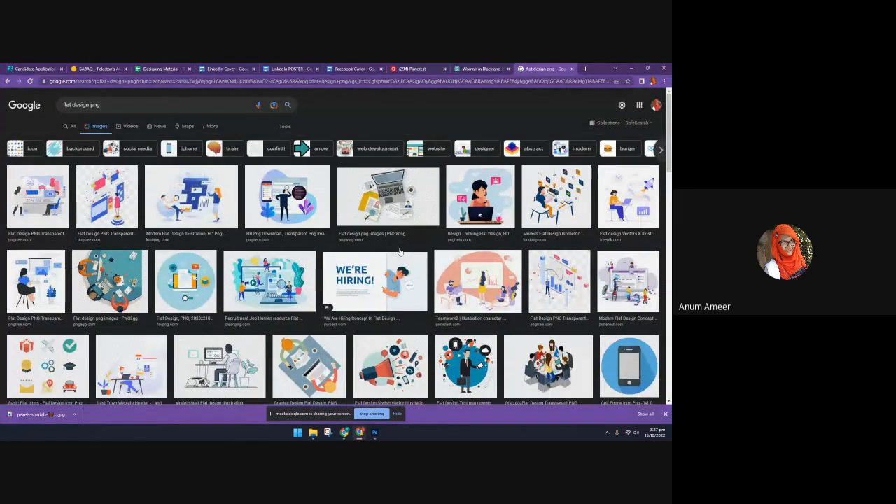
left_click(572, 68)
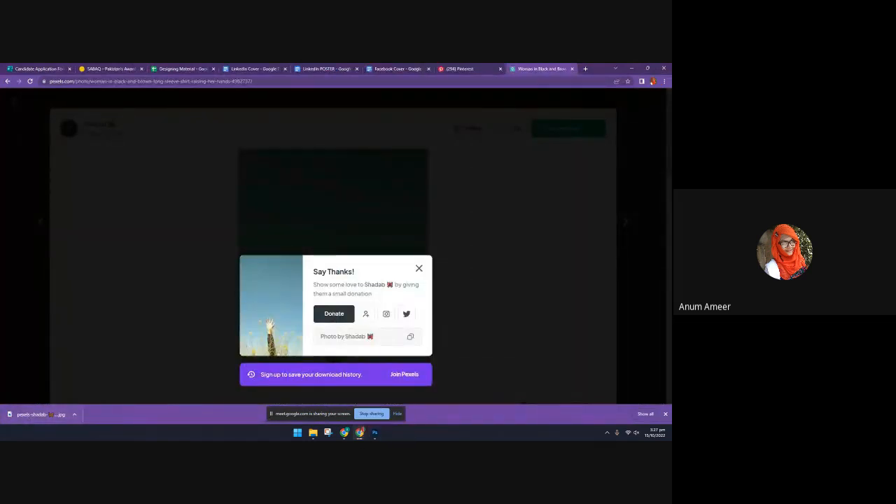
Switch back to Photoshop and place the downloaded Pexels photo of a raised hand from the Downloads folder into Untitled-1
left_click(375, 432)
mouse_move(313, 433)
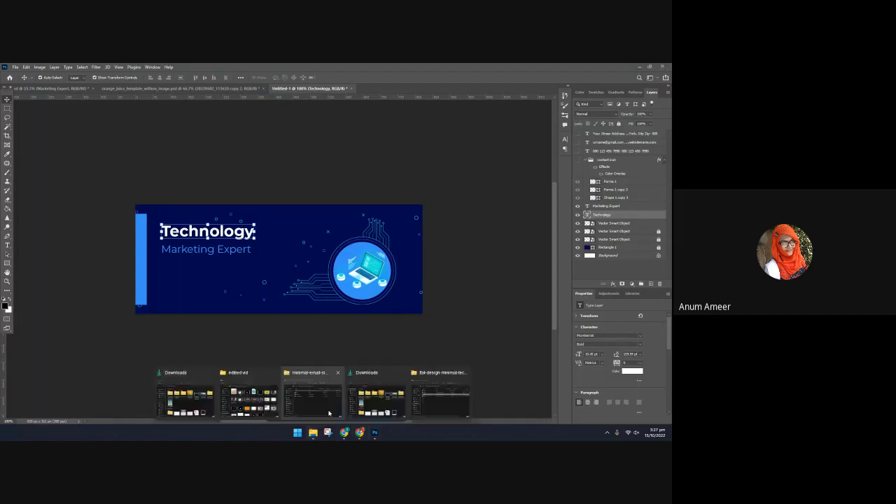
left_click(395, 375)
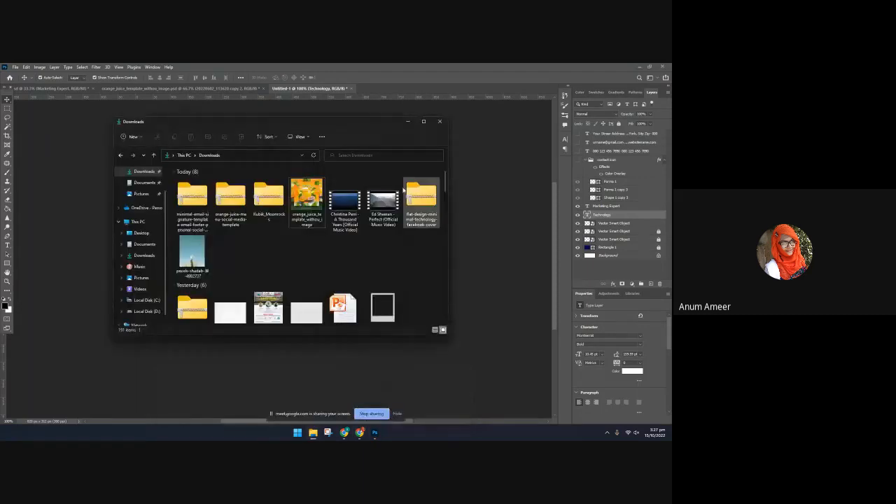
left_click_drag(190, 254, 513, 321)
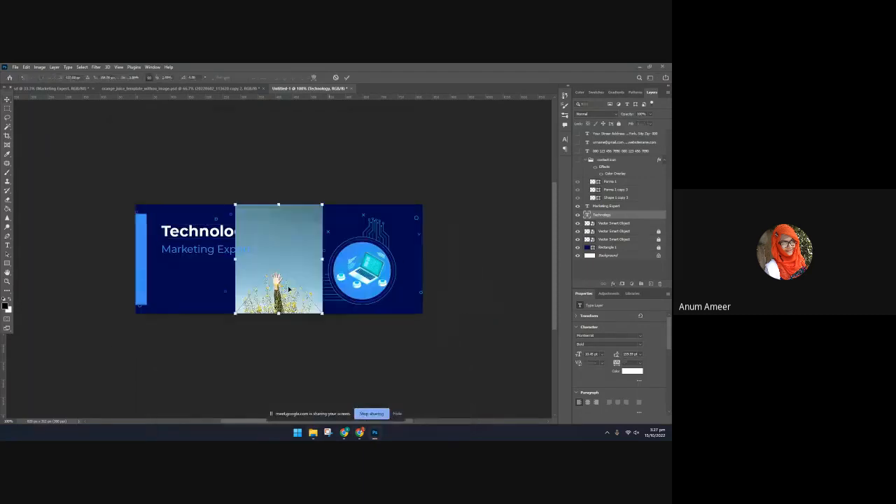
Scale and reposition the raised-hand photo so it covers the entire cover with the hand near the center
left_click_drag(322, 259, 446, 259)
left_click_drag(341, 292, 239, 216)
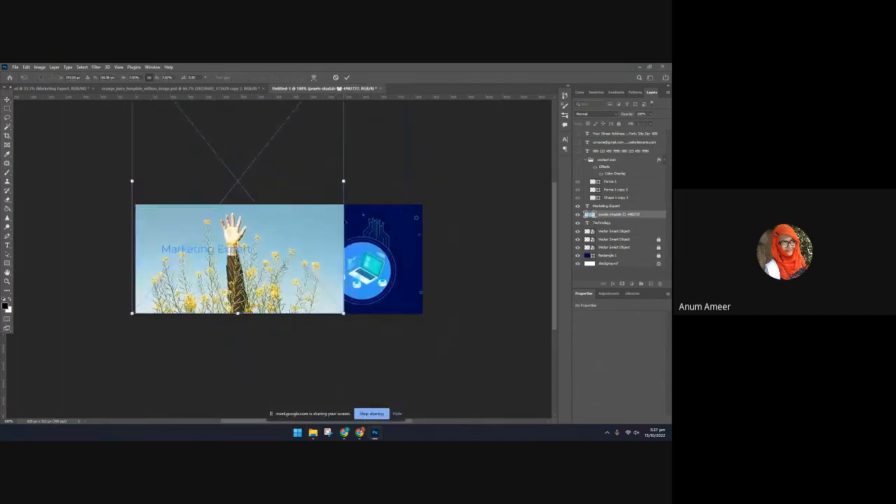
left_click_drag(344, 182, 441, 181)
left_click_drag(353, 261, 336, 266)
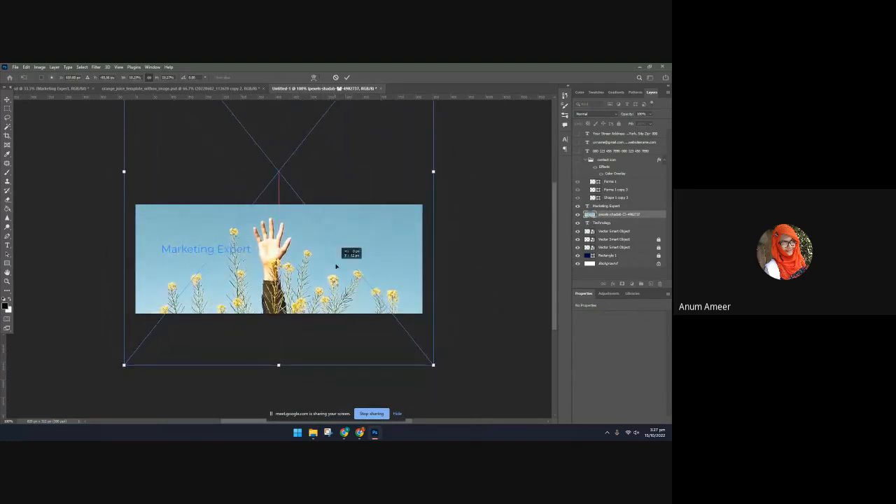
left_click(349, 78)
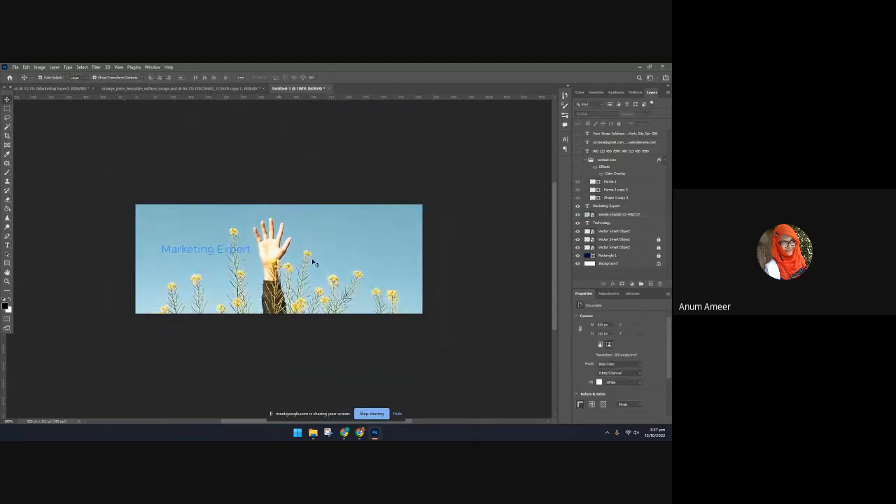
Replace the "Marketing Expert" text with "hope"
left_click(212, 250)
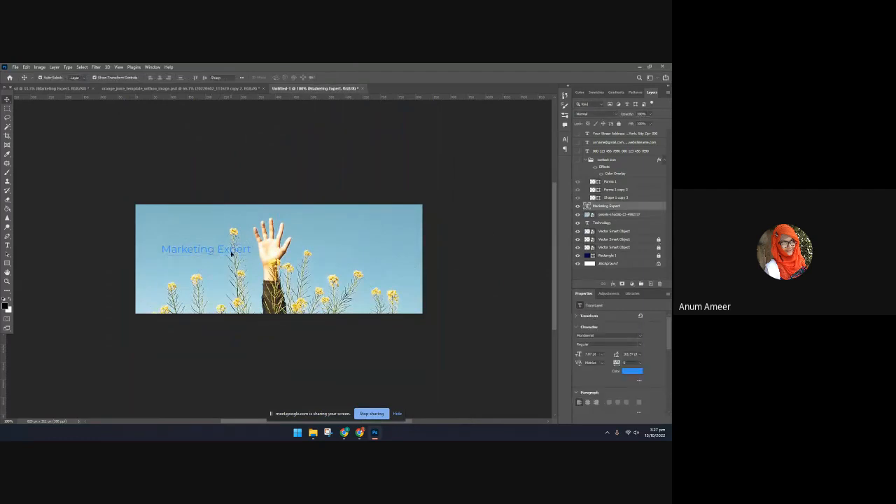
double_click(236, 248)
key("BackSpace")
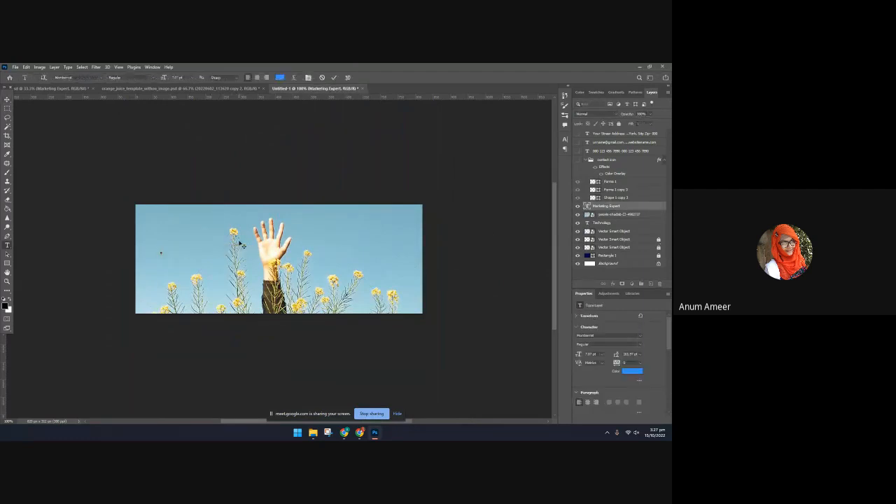
type("happ")
key("BackSpace")
type("e")
left_click(334, 77)
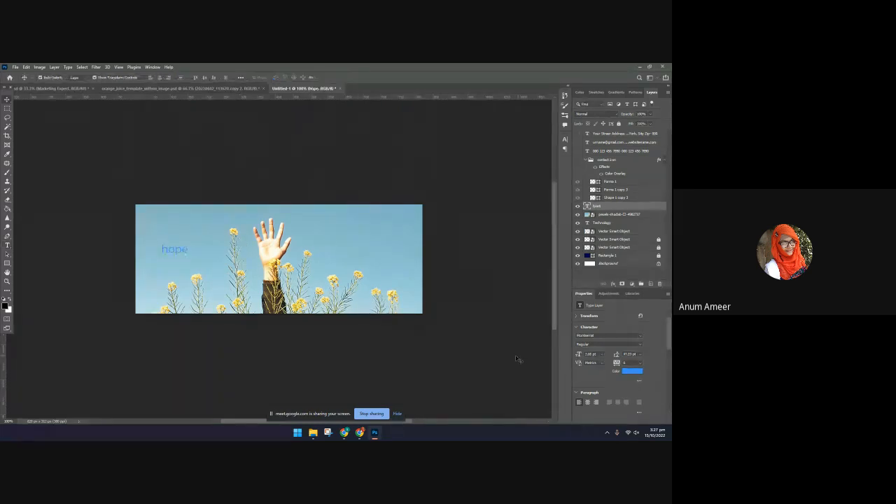
Switch to Chrome, dismiss the Pexels donation popup and return from the photo page to the "aesthetic" search results
mouse_move(362, 437)
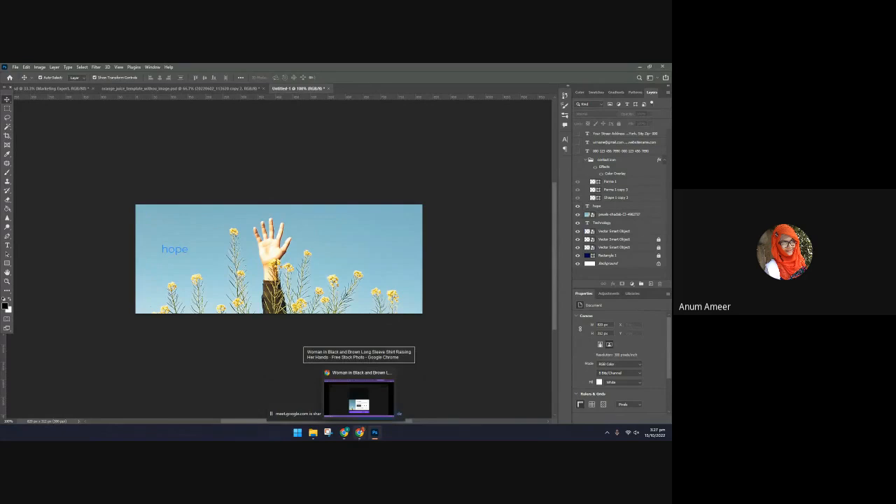
left_click(360, 434)
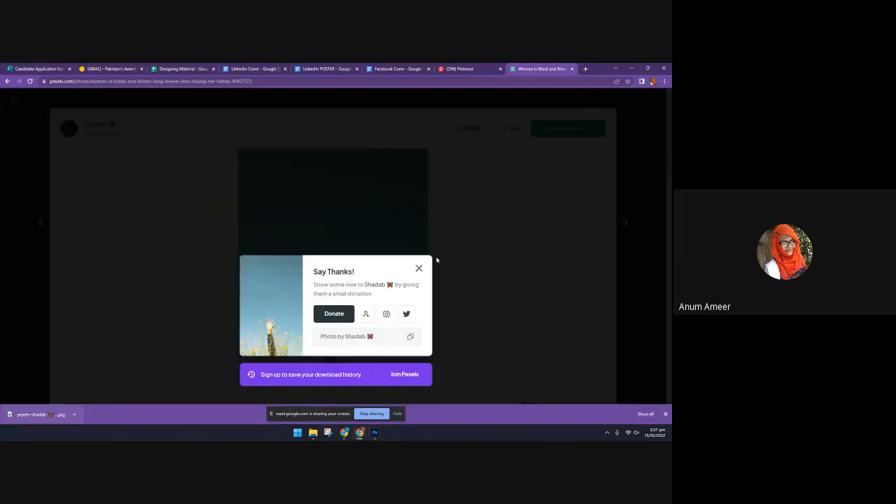
left_click(419, 268)
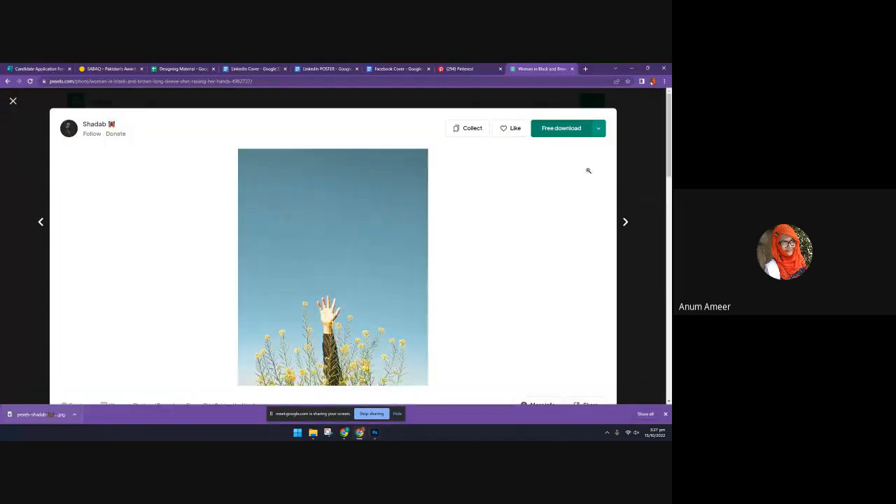
left_click(12, 104)
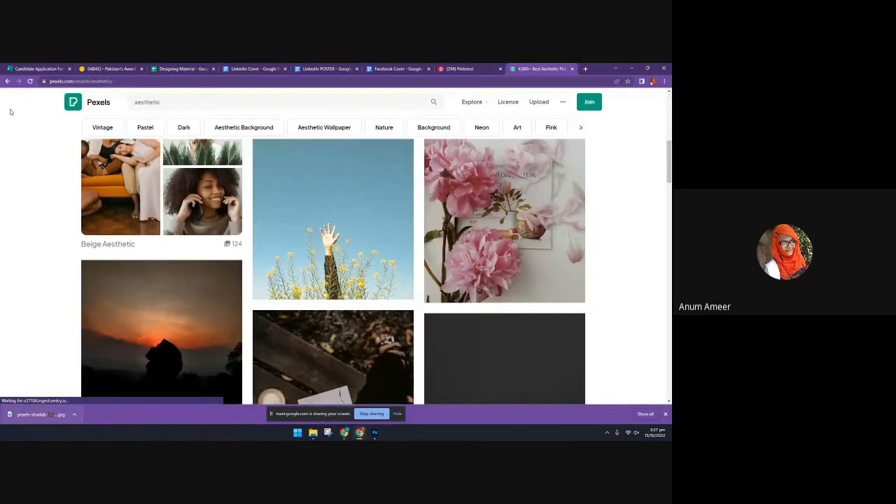
Search Google for "fonts" in a new browser tab and open the 1001 Fonts website
left_click(585, 69)
left_click(402, 80)
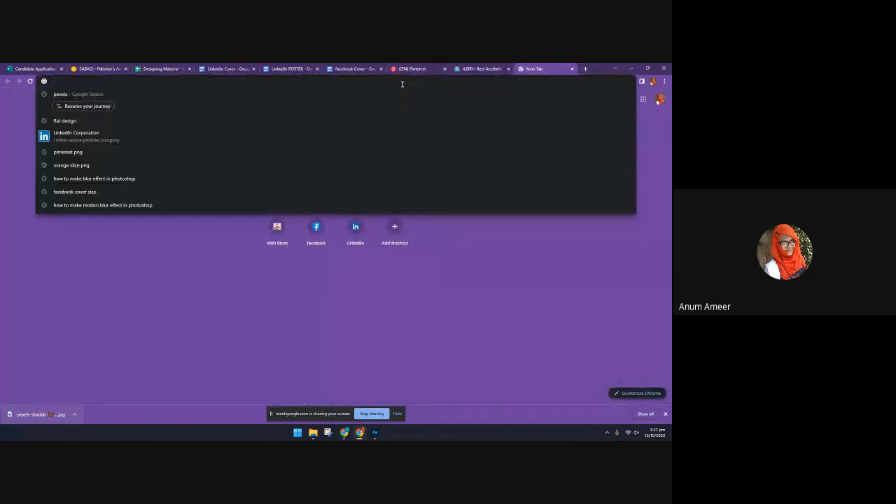
type("fonts")
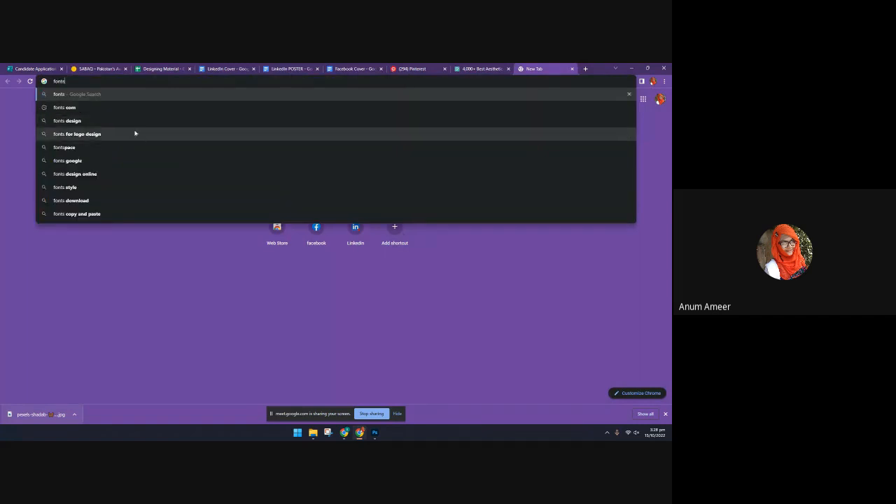
key("Return")
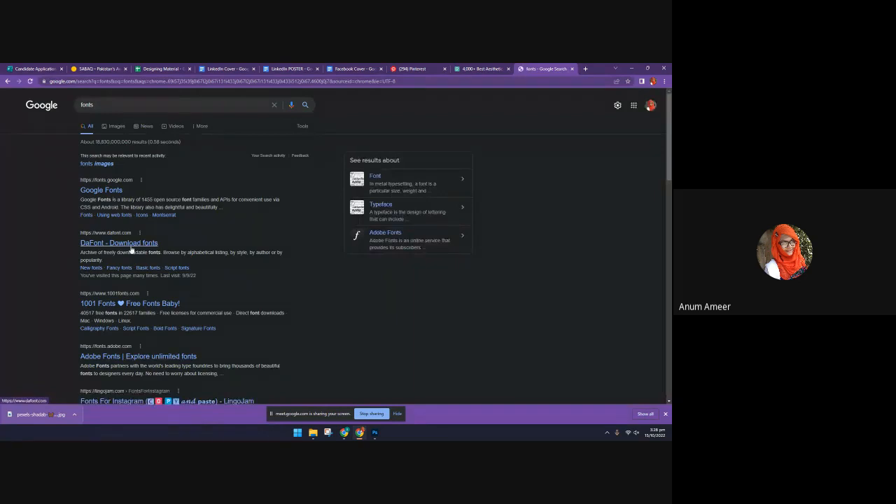
left_click(136, 305)
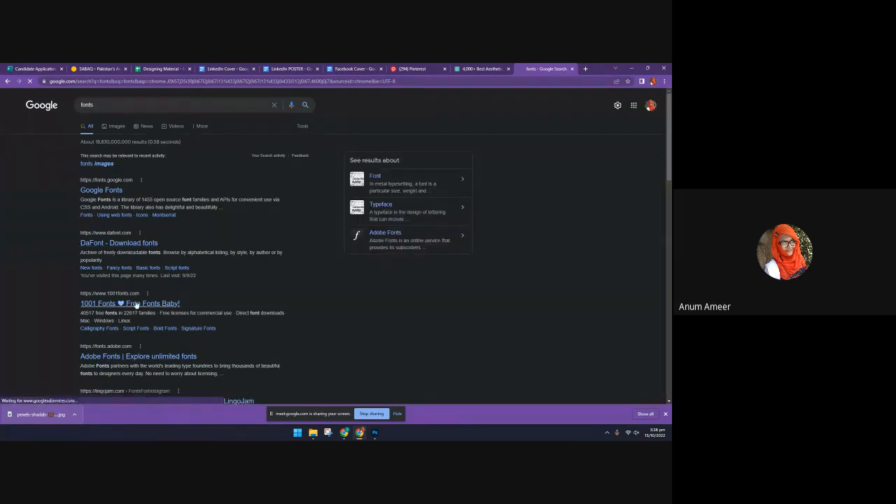
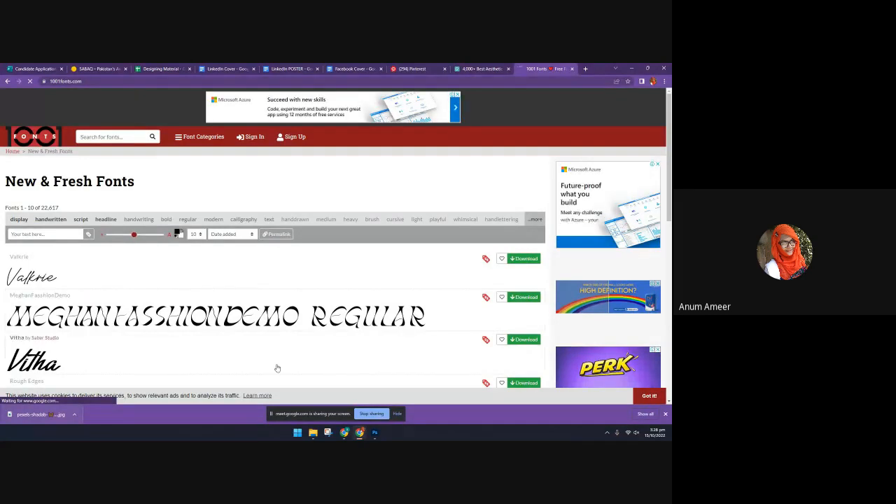
Browse the new font listings on 1001 Fonts through to the third page of results
mouse_move(374, 433)
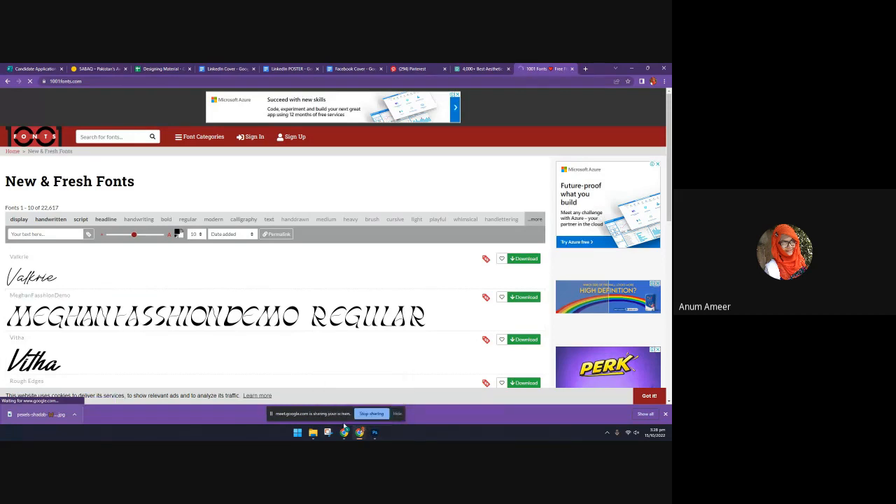
scroll(223, 321, "down", 2)
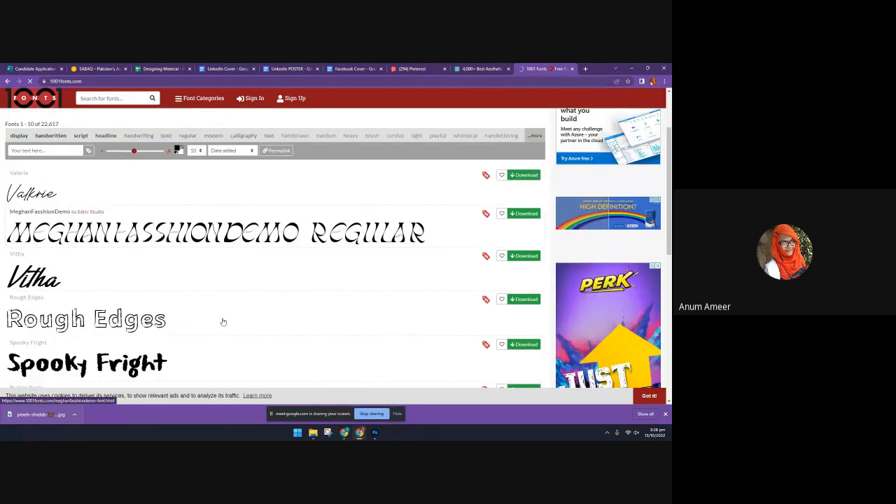
scroll(224, 321, "down", 2)
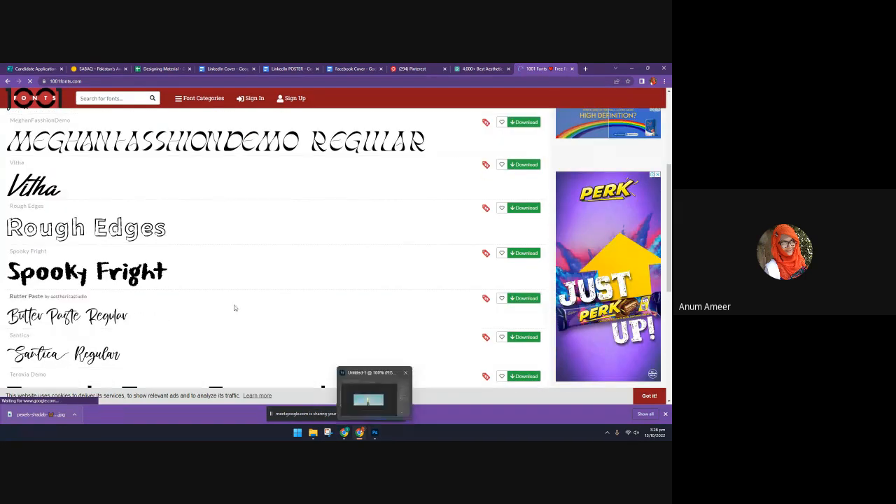
scroll(233, 306, "down", 2)
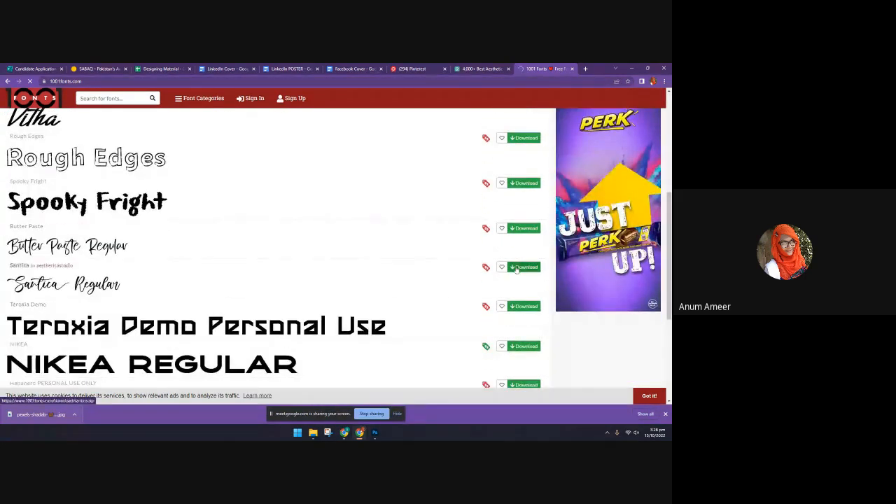
scroll(297, 300, "down", 5)
scroll(298, 297, "up", 3)
scroll(297, 297, "down", 3)
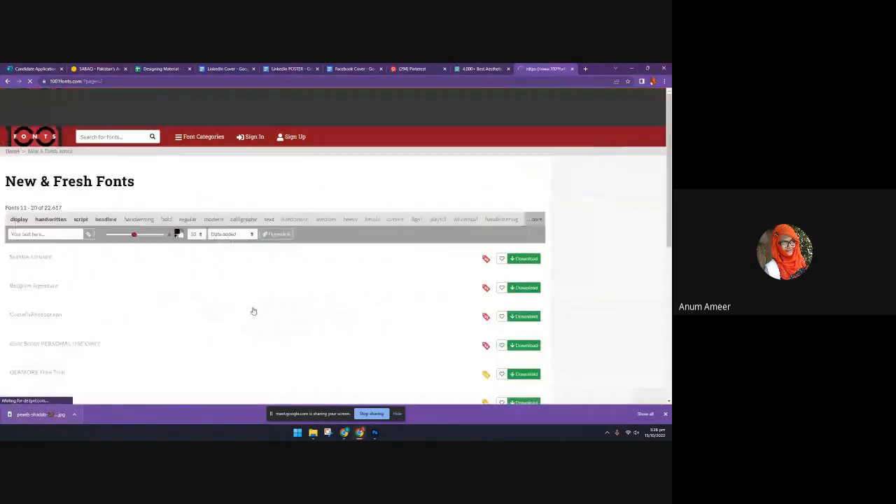
scroll(254, 310, "down", 5)
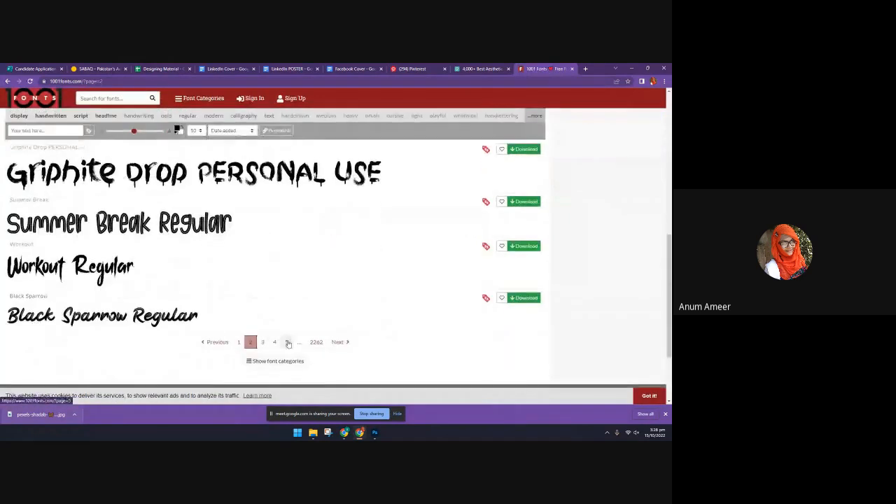
left_click(262, 339)
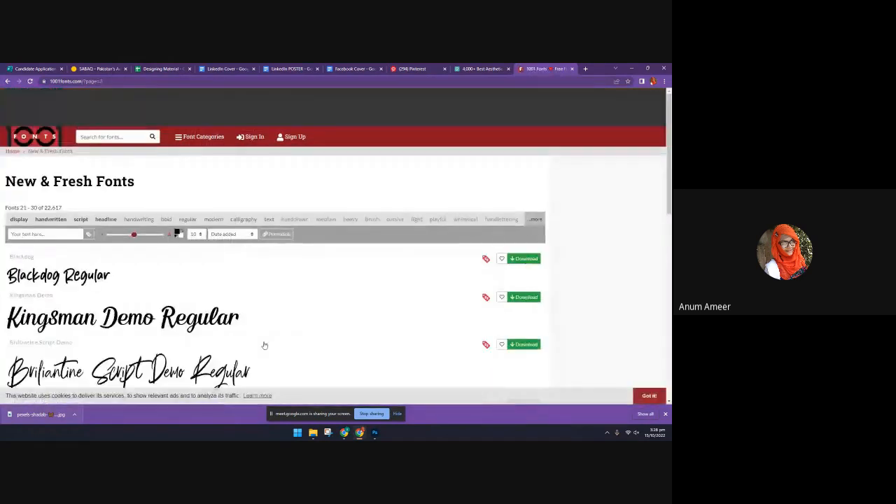
scroll(264, 345, "down", 5)
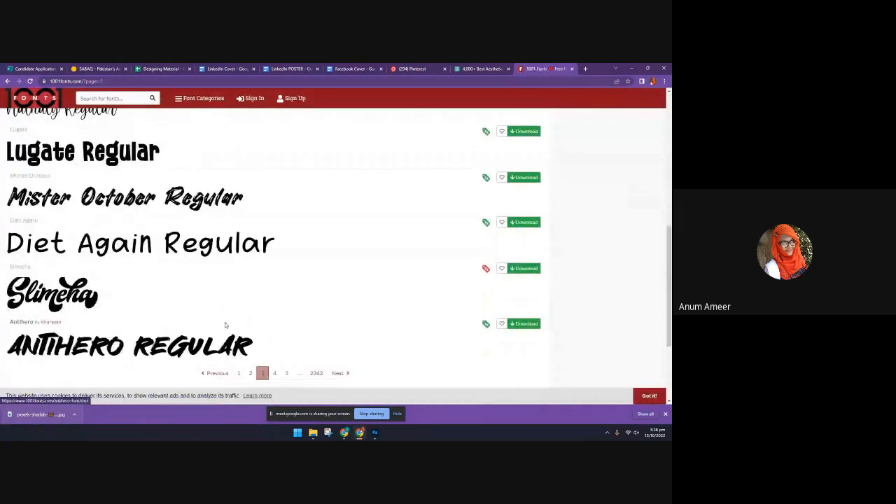
Download the Slimeha font, open its OpenType file from the archive and install it
left_click(517, 271)
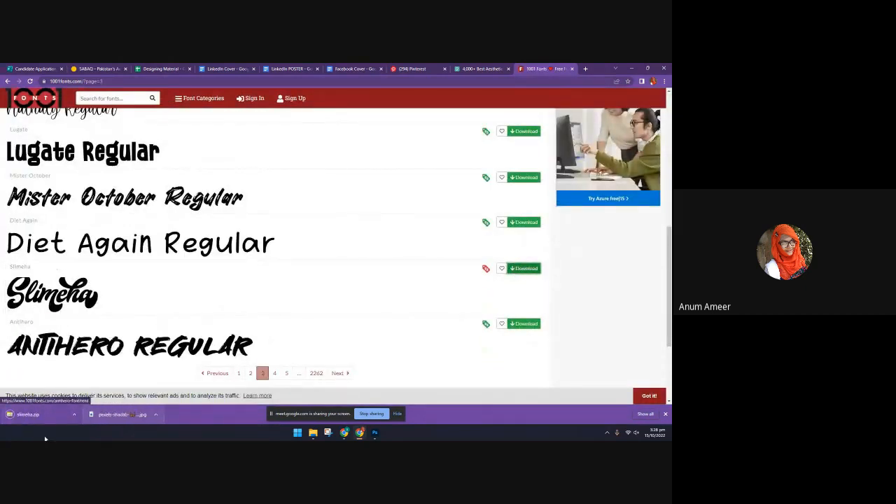
left_click(35, 414)
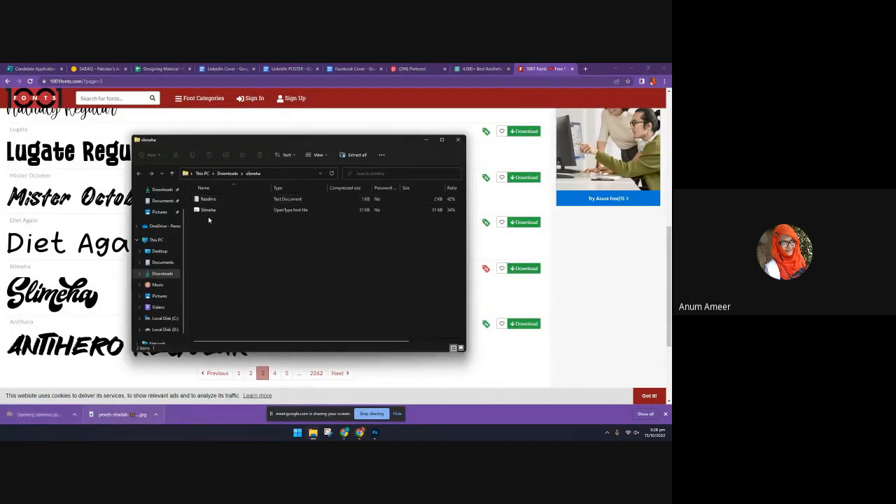
double_click(208, 212)
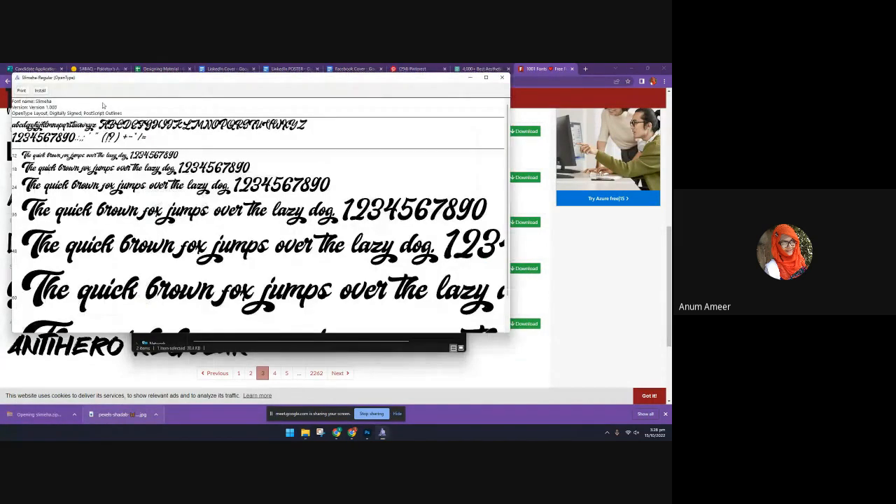
left_click(40, 91)
Switch to Photoshop and set the font of the "hope" text to Slimeha Regular
left_click(368, 433)
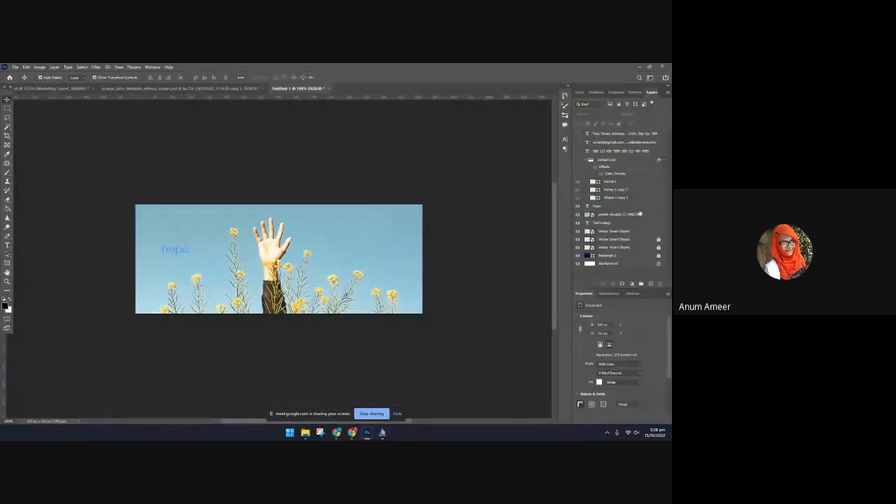
left_click(188, 252)
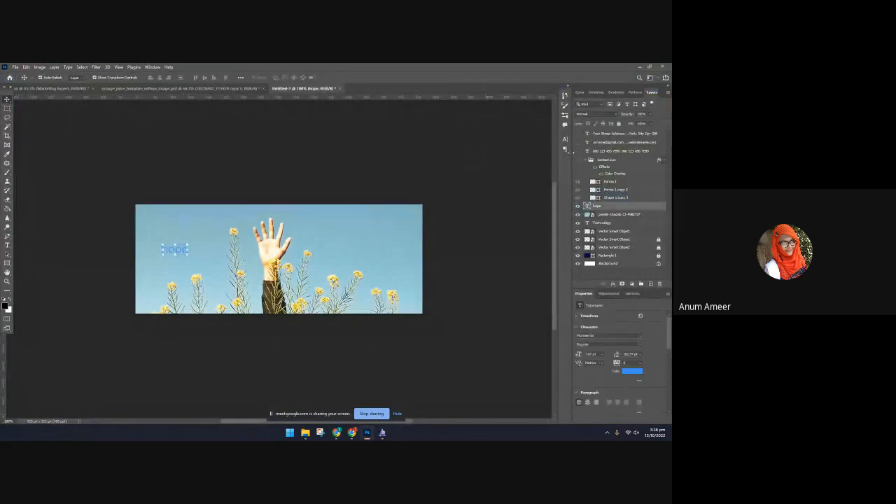
left_click(564, 140)
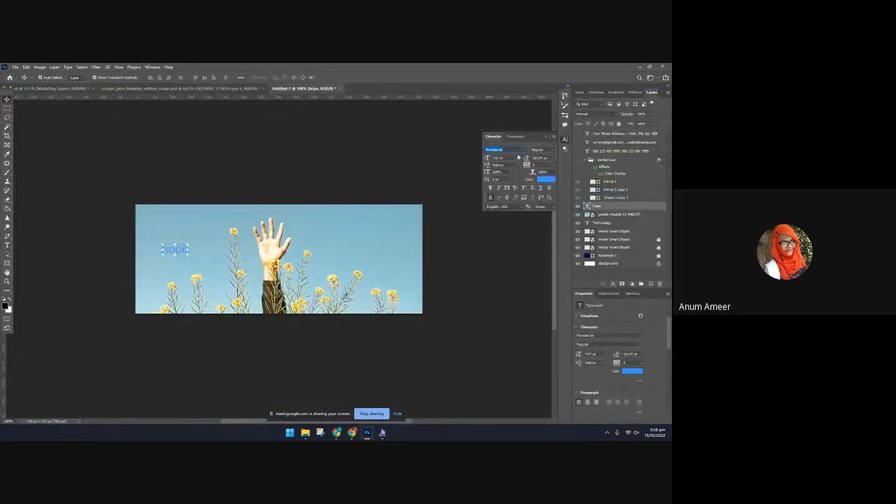
left_click(383, 433)
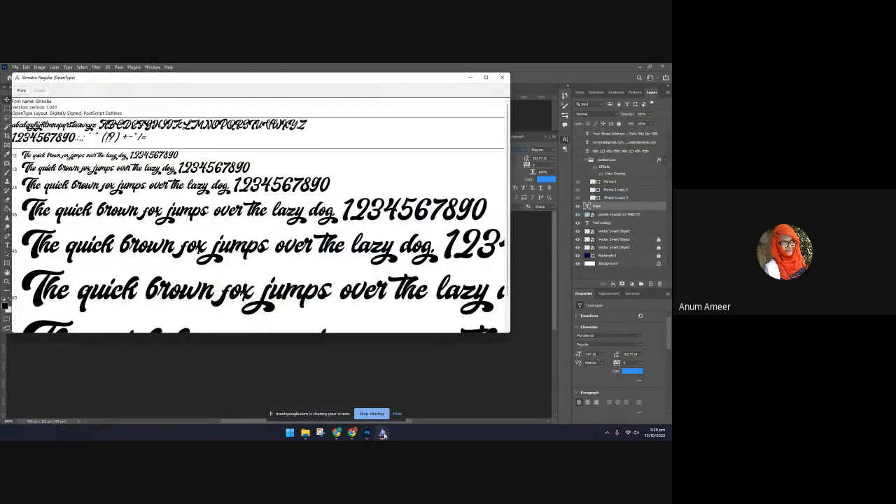
left_click(383, 433)
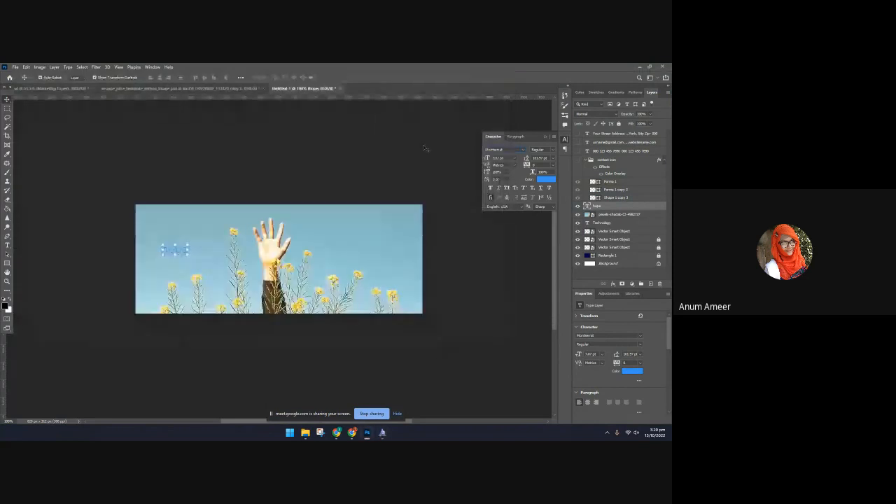
left_click_drag(501, 148, 481, 149)
key("BackSpace")
type("S")
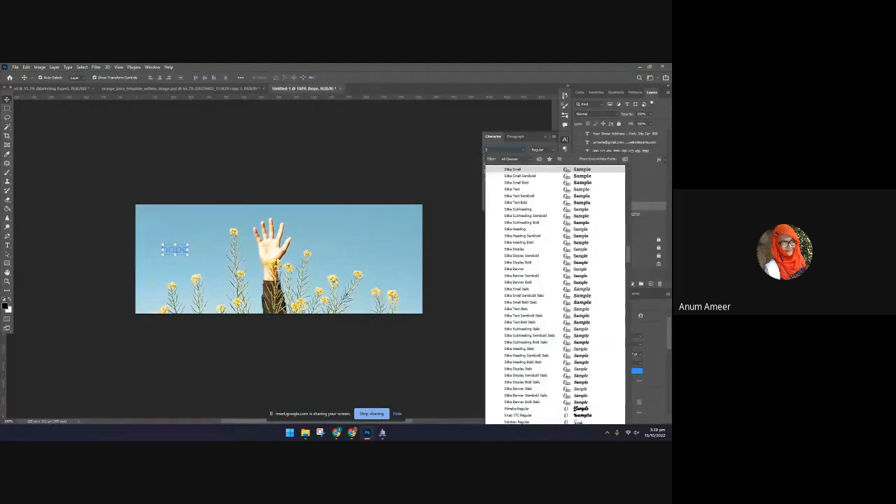
left_click(579, 409)
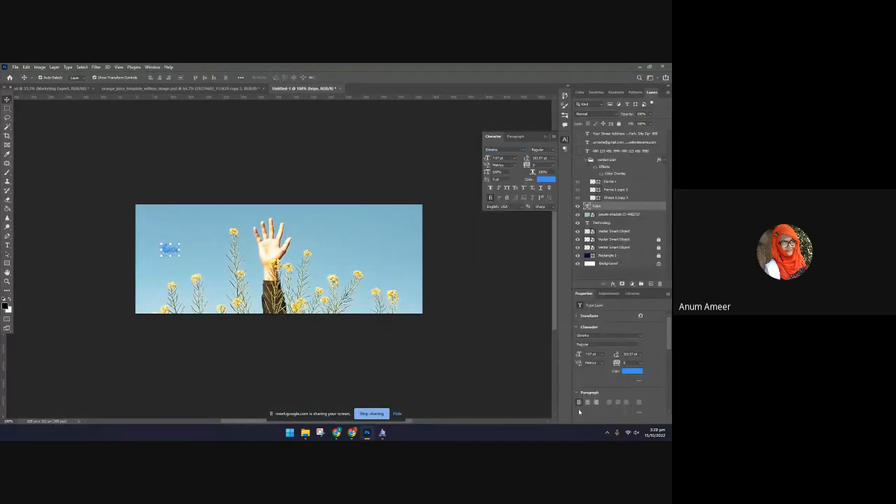
Enlarge the "hope" text to about a third of the cover's width and place it beside the raised hand
key("ctrl+t")
left_click_drag(179, 256, 254, 294)
left_click_drag(218, 254, 280, 257)
left_click(345, 78)
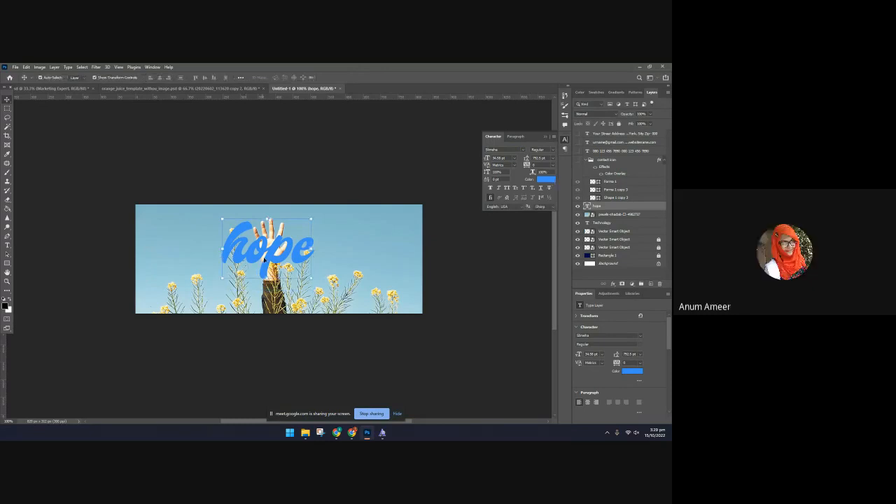
left_click_drag(265, 259, 178, 256)
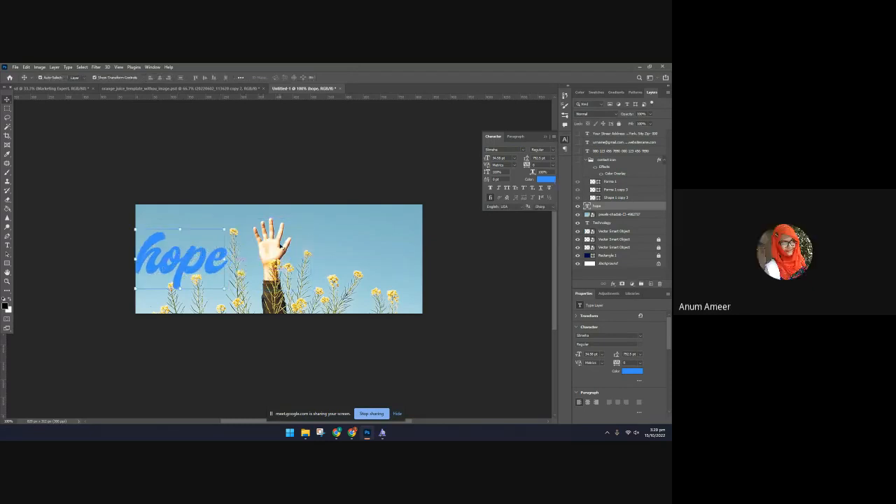
Choose the raised-hand photo layer and automatically select its subject
left_click(283, 247)
left_click(42, 67)
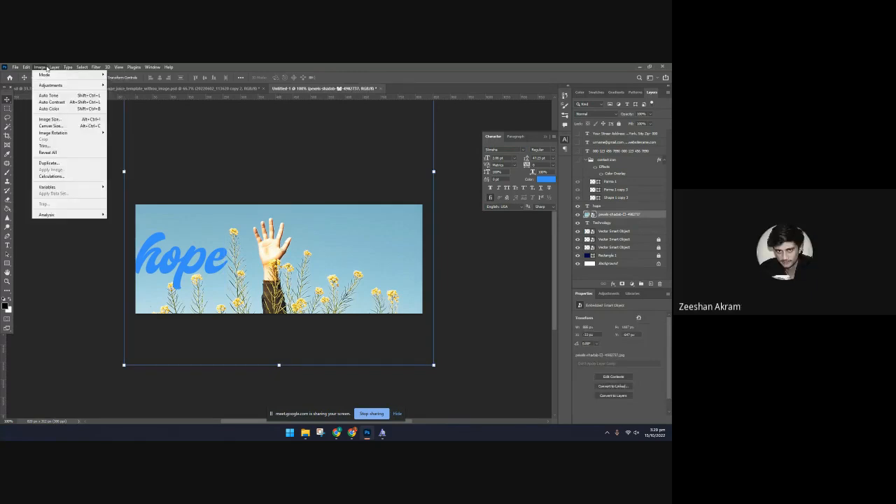
mouse_move(59, 64)
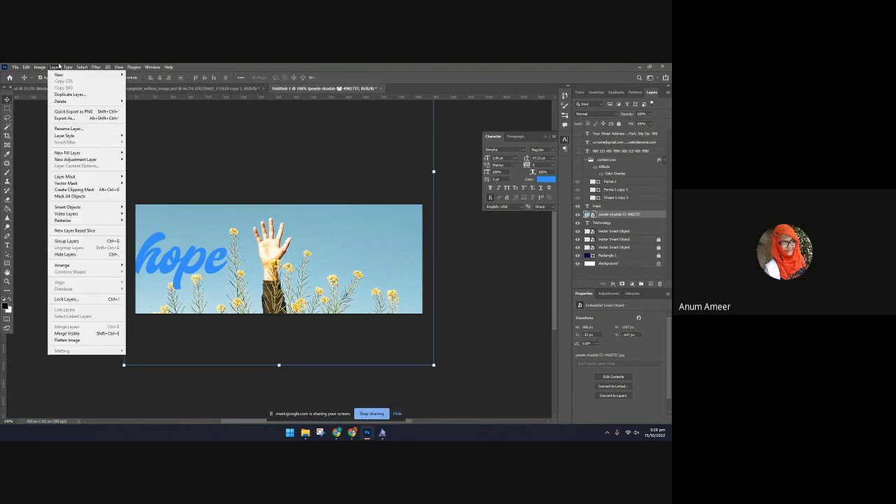
left_click(66, 66)
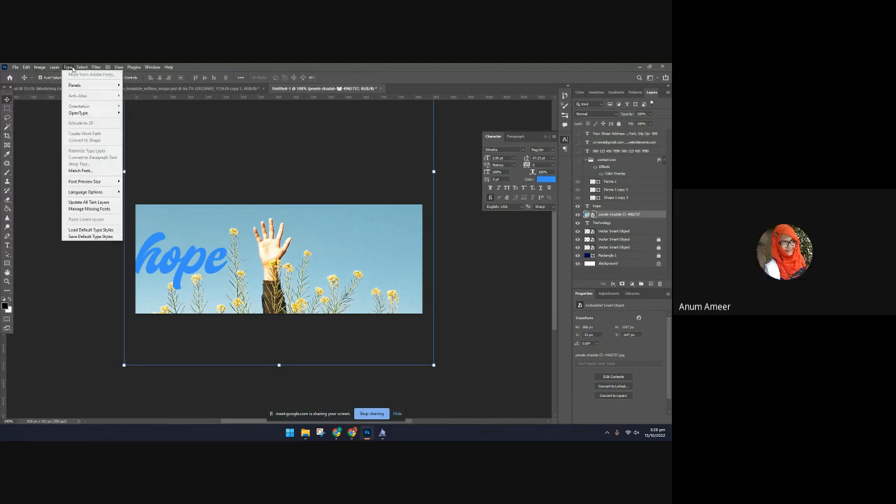
mouse_move(54, 67)
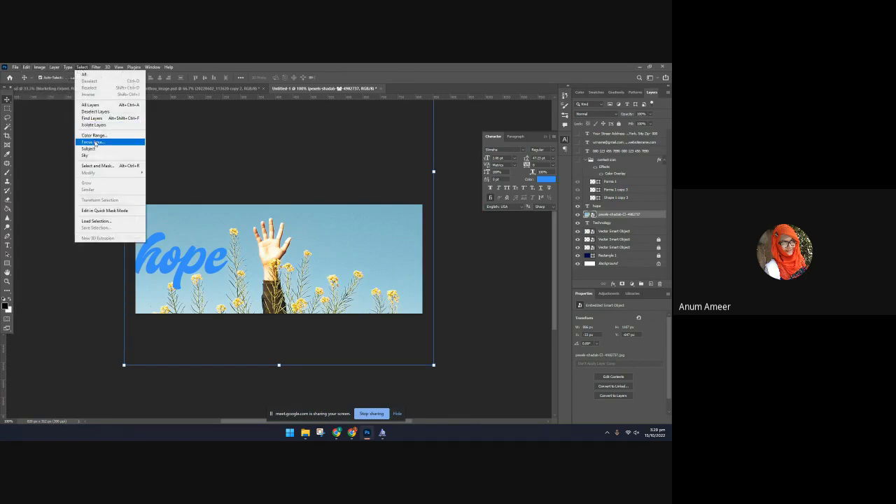
left_click(95, 146)
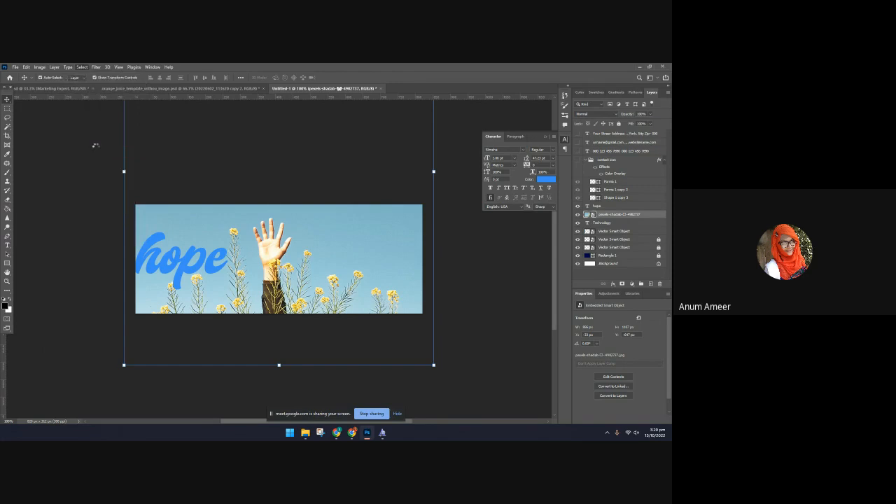
Replace the subject selection with a selection of the entire canvas
right_click(266, 265)
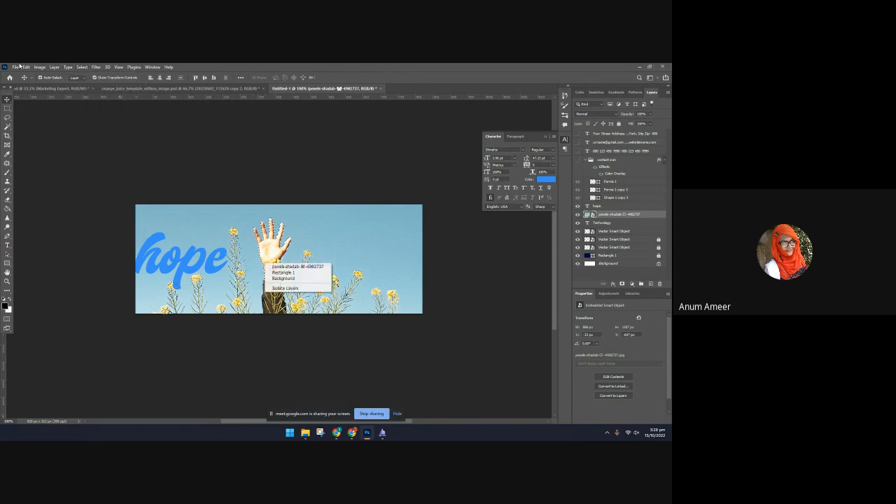
left_click(77, 68)
left_click(82, 67)
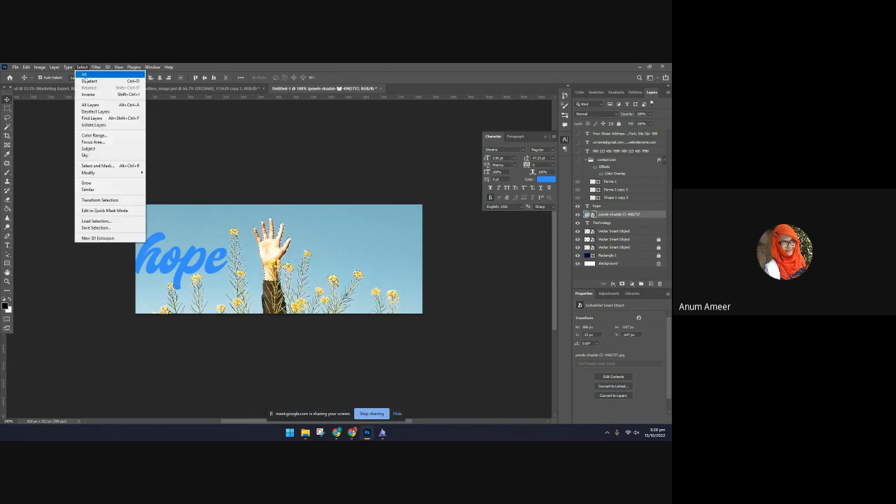
mouse_move(67, 68)
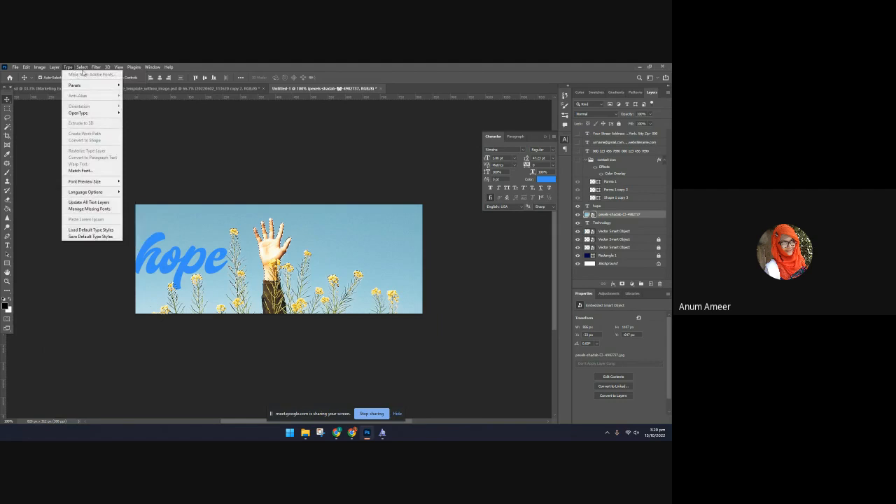
left_click(91, 93)
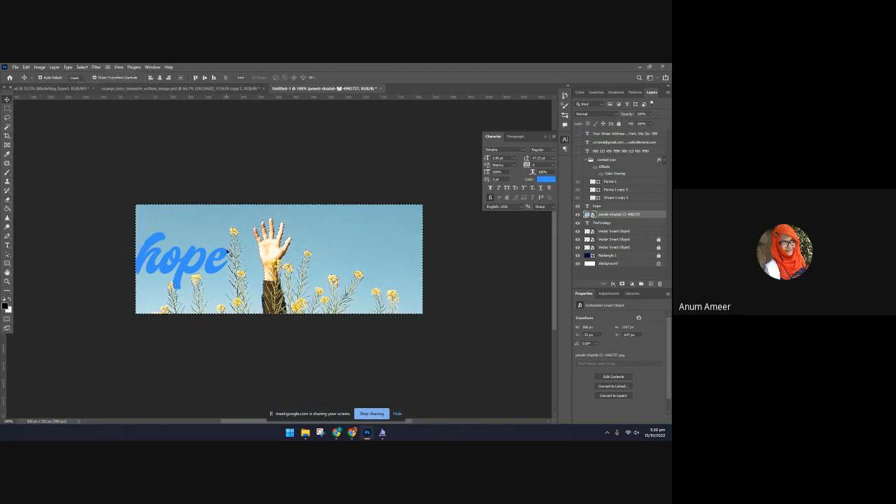
Rasterize the photo layer and erase part of it behind the "hope" text with the Eraser tool
left_click(8, 207)
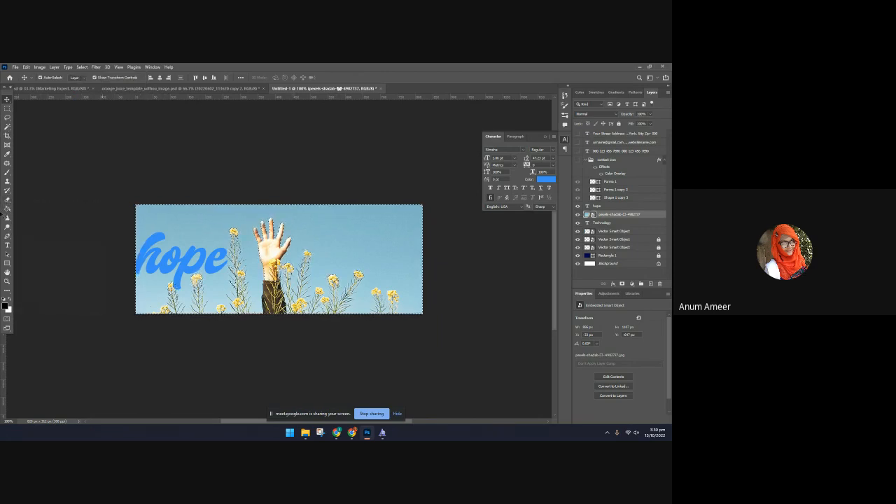
left_click(226, 238)
left_click(328, 204)
mouse_move(161, 259)
left_mouse_down()
mouse_move(155, 238)
mouse_move(165, 217)
left_mouse_up()
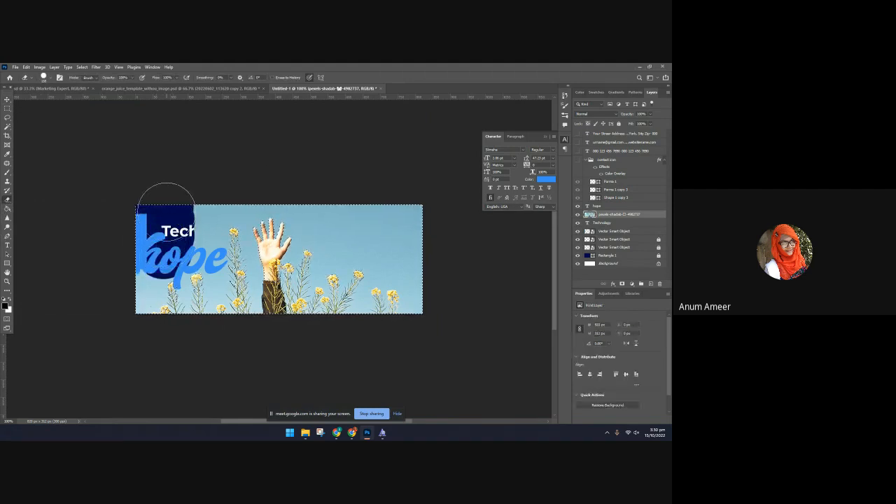
Undo the eraser stroke, the photo's rasterization and the canvas selection
key("ctrl+z")
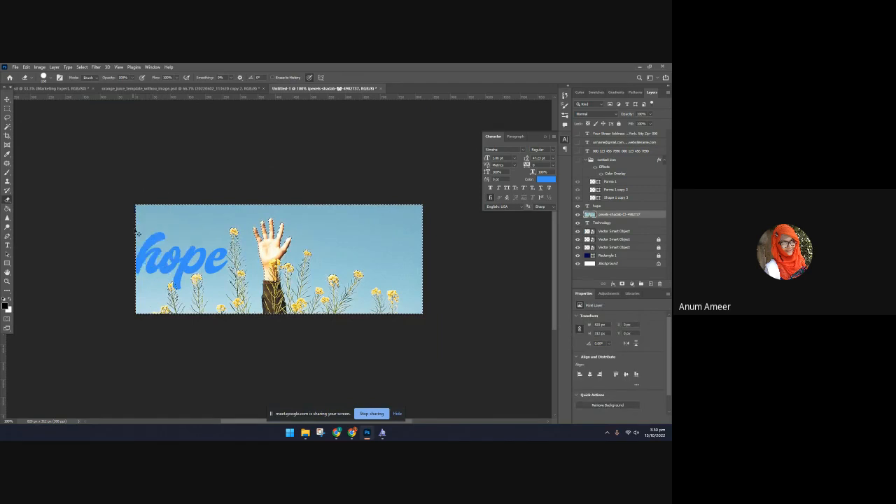
key("ctrl+z")
key("ctrl+z")
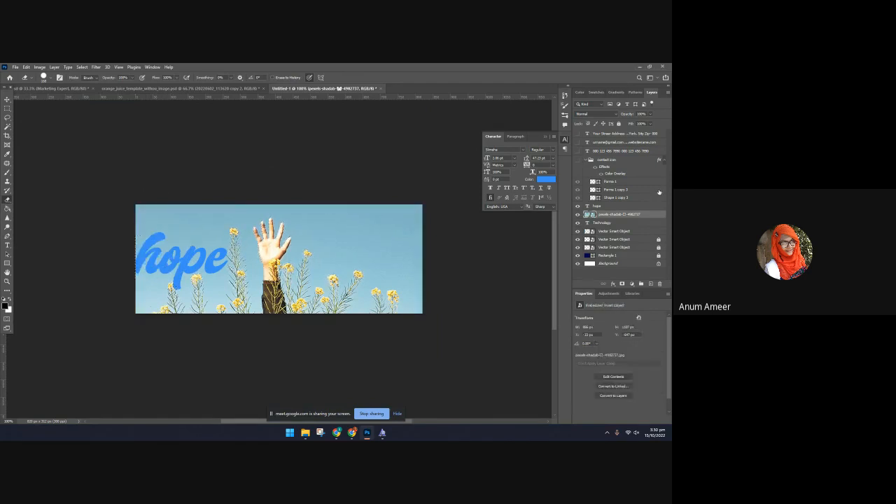
Duplicate the raised-hand photo layer and automatically select the subject on the copy
key("ctrl+j")
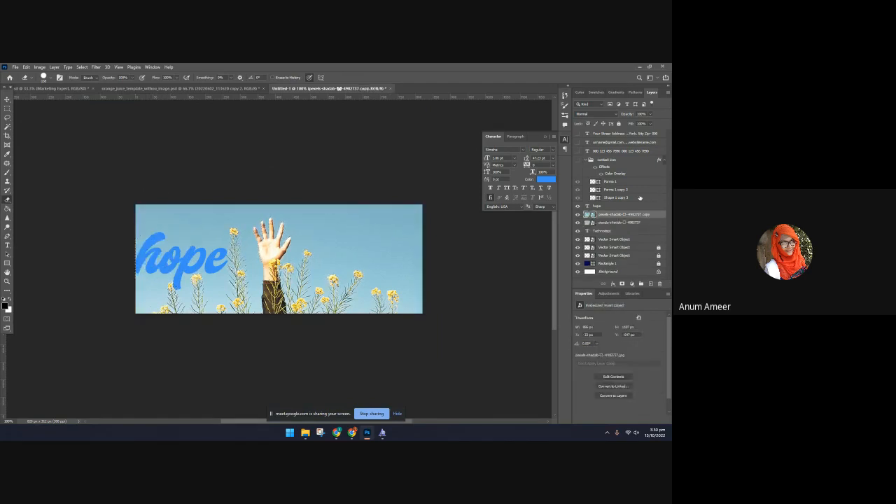
left_click(301, 222)
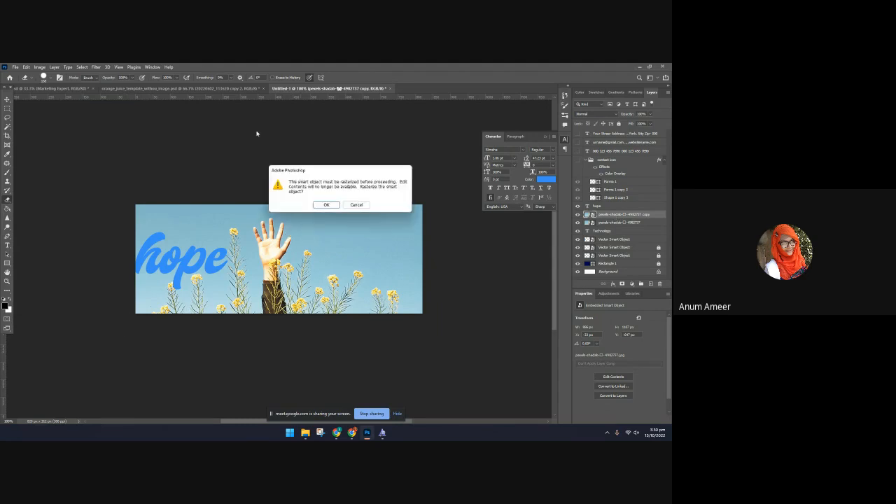
left_click(355, 205)
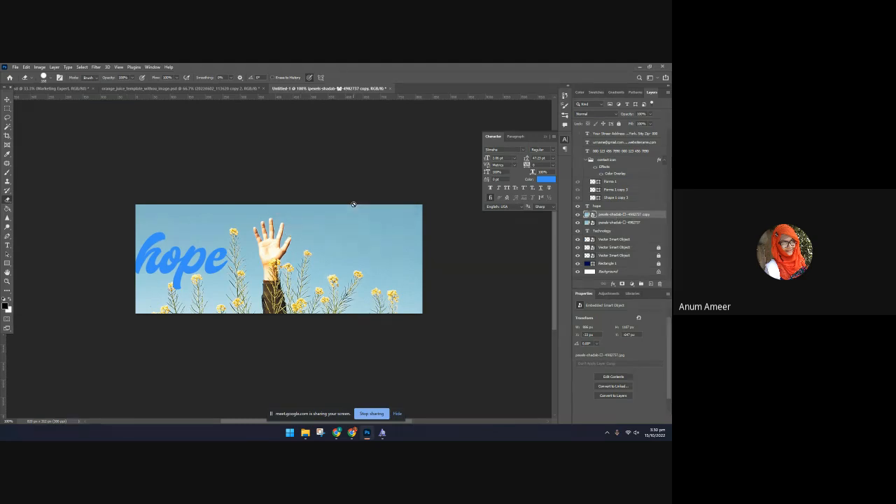
left_click(68, 67)
mouse_move(81, 67)
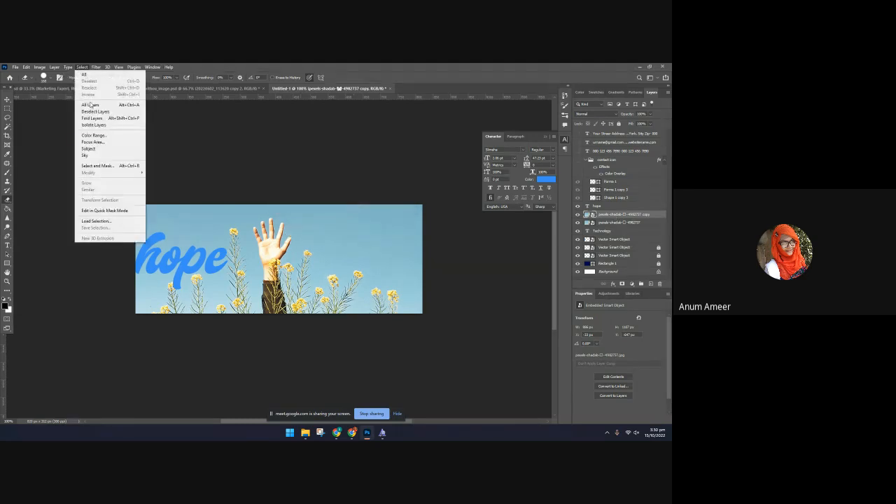
left_click(105, 149)
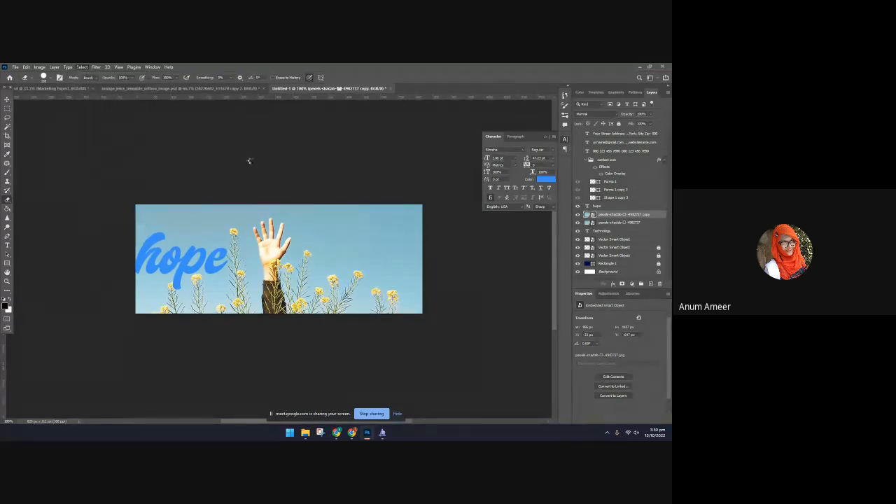
Invert the subject selection, rasterize the copied photo layer and erase its background with the Eraser tool
left_click(82, 68)
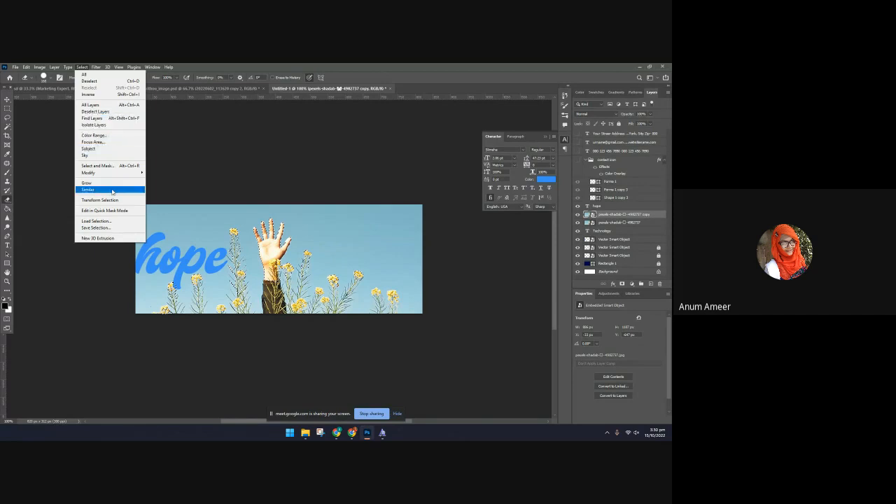
mouse_move(109, 174)
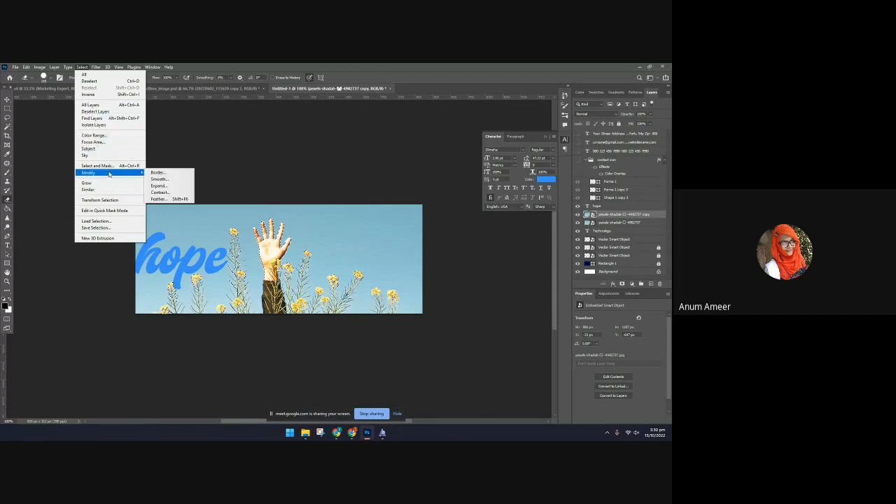
left_click(102, 94)
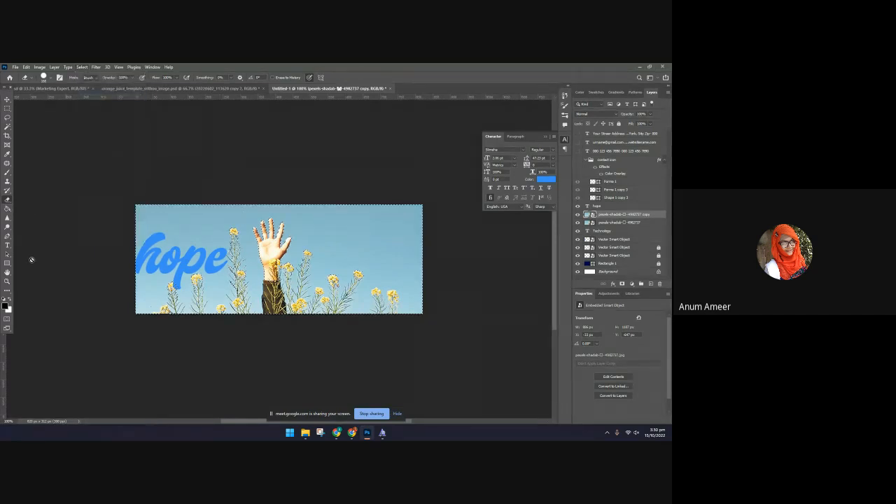
left_click(156, 244)
left_click(326, 205)
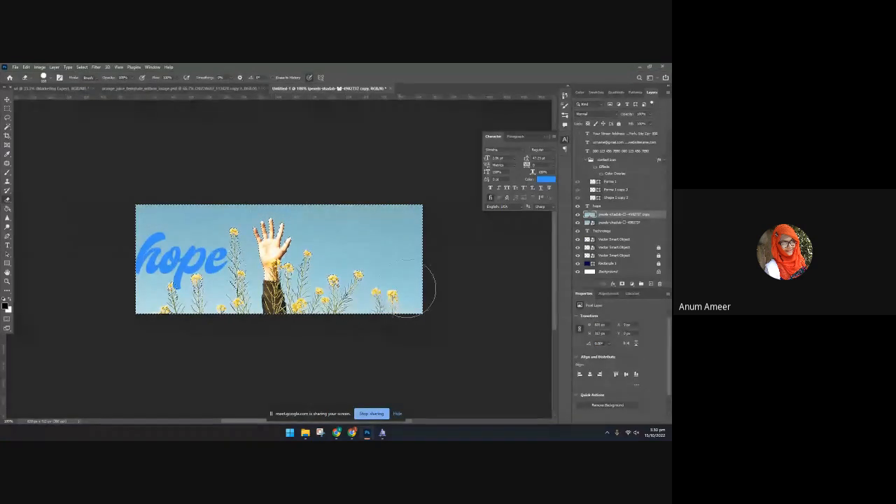
Clear the selection and briefly hide the original photo layer to check the cutout
left_click(7, 99)
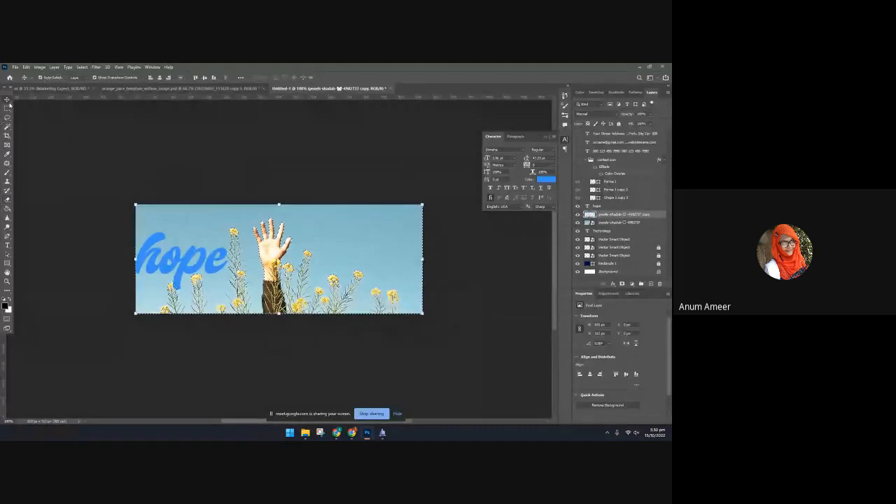
key("ctrl+d")
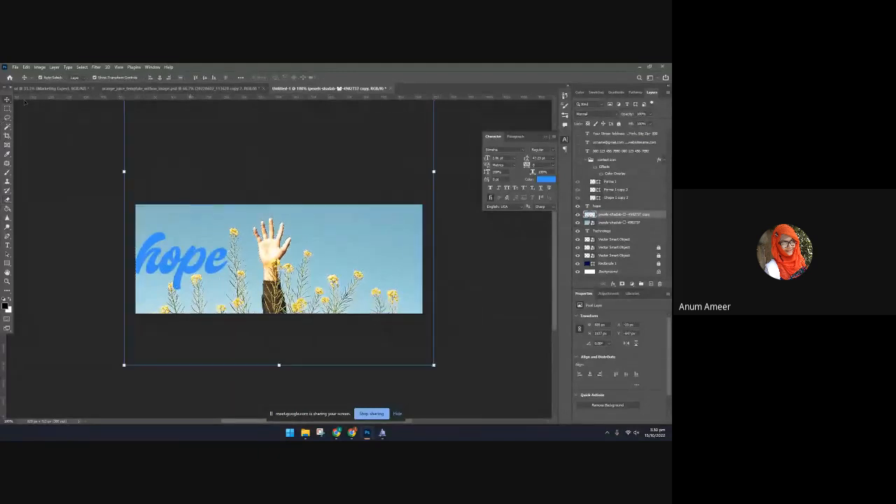
left_click(62, 156)
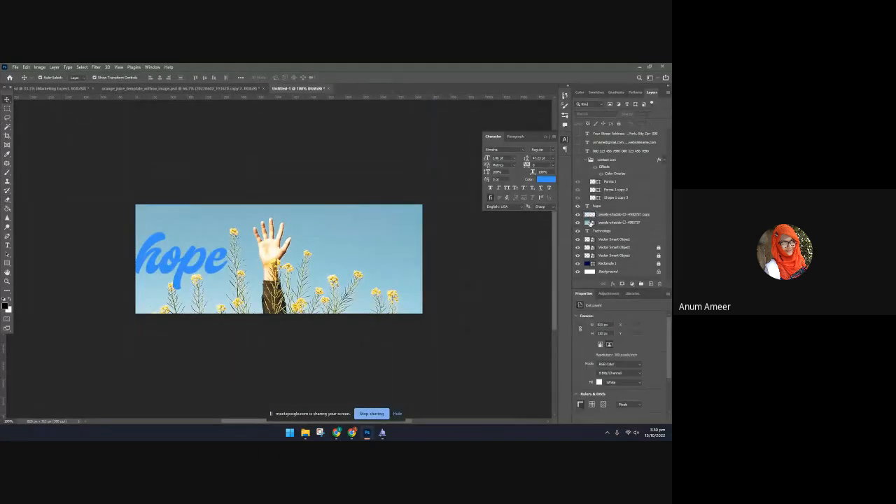
left_click(577, 228)
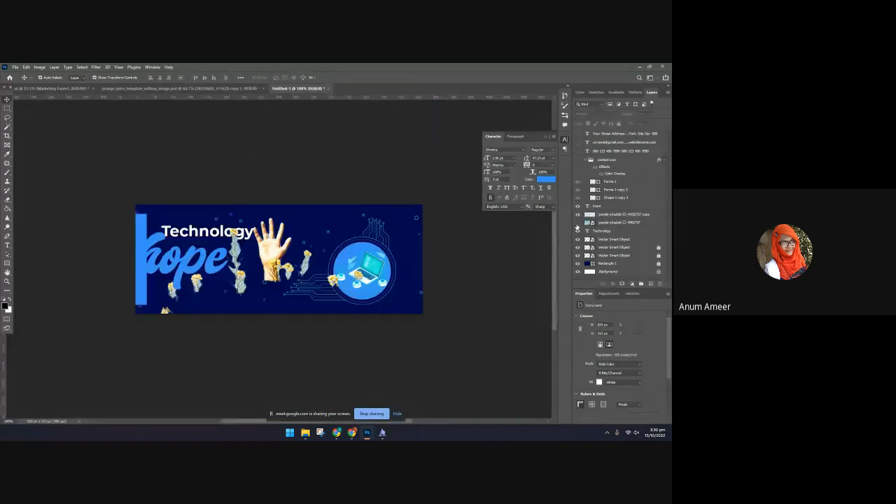
left_click(578, 228)
Move the "hope" text over the raised hand and place its layer directly beneath the cutout copy
left_click_drag(196, 267, 291, 252)
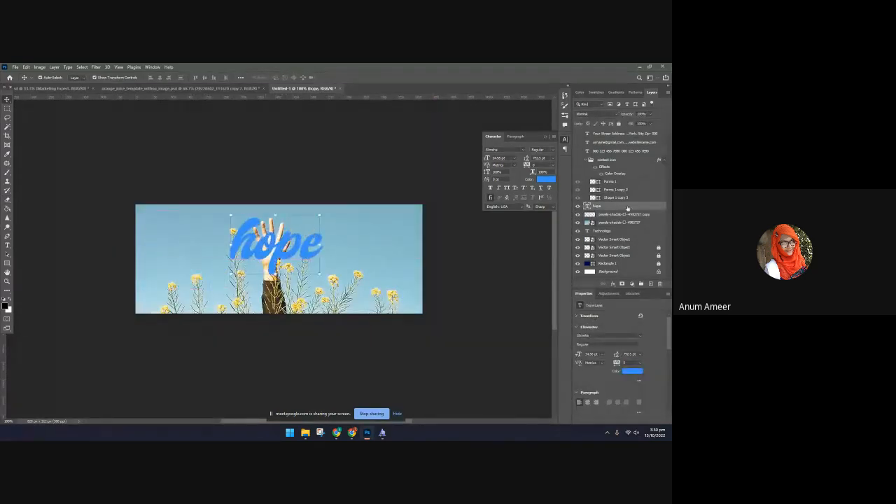
left_click_drag(627, 207, 627, 221)
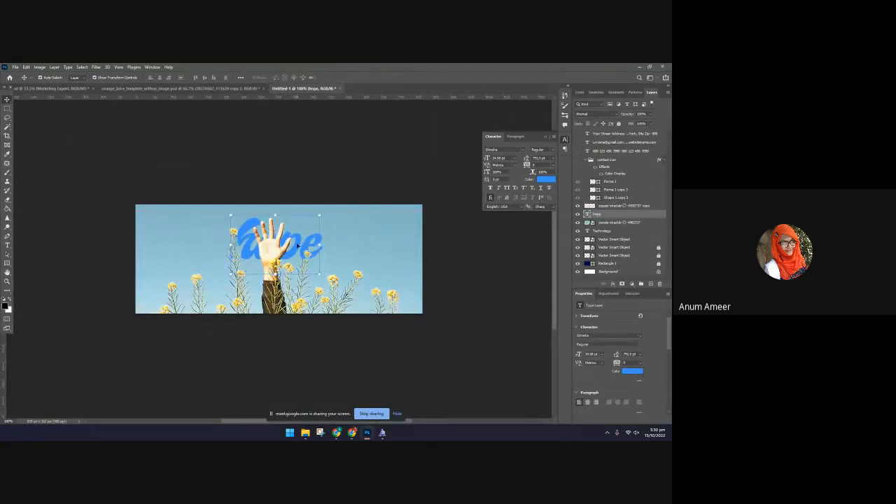
left_click_drag(297, 246, 298, 244)
Preview blending modes such as Luminosity on the hand cutout layer while keeping it at Normal
left_click(435, 319)
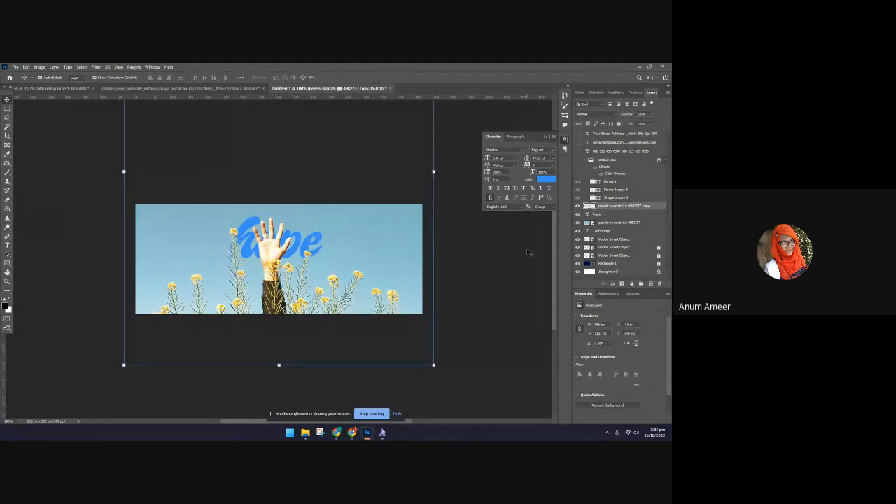
left_click(582, 114)
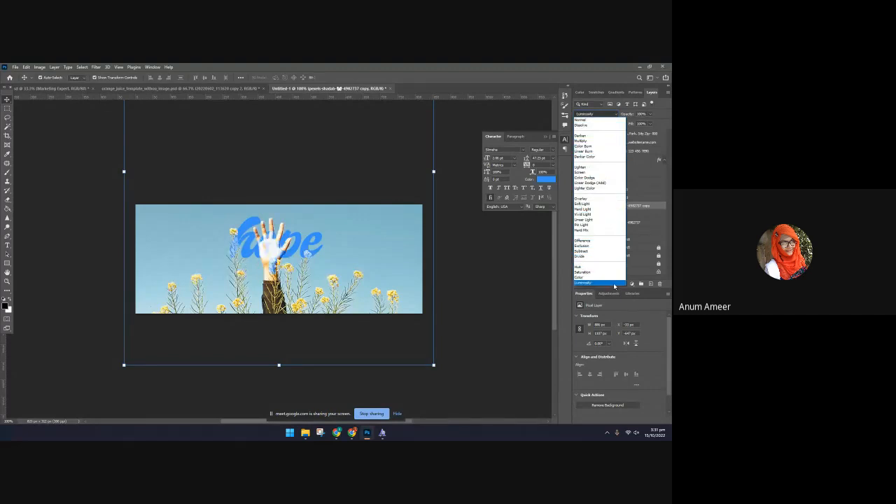
left_click(491, 228)
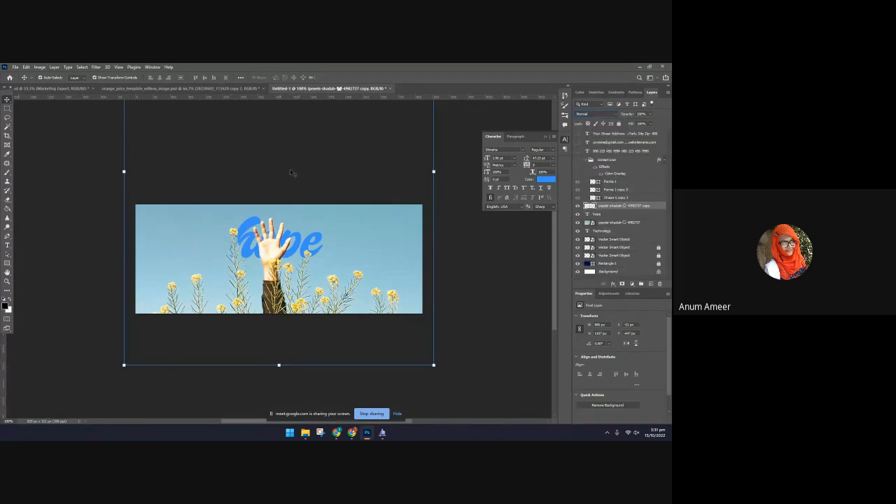
left_click(8, 201)
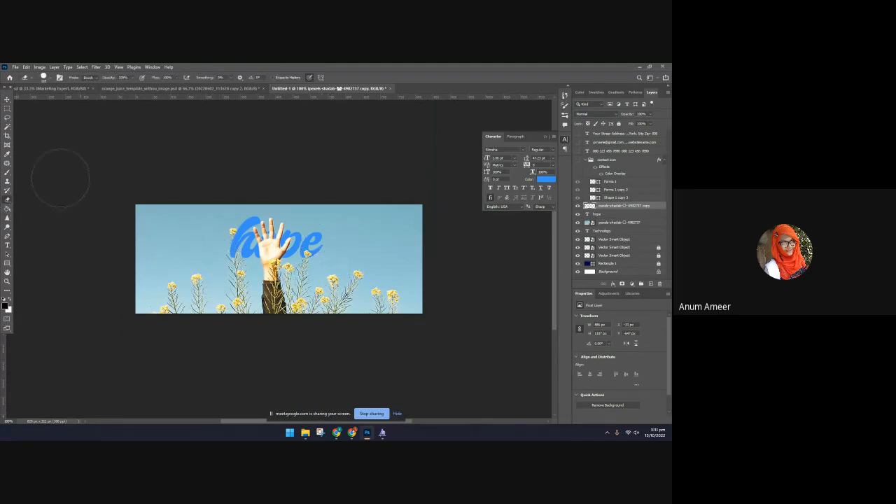
left_click(7, 100)
Try pale yellow, grey and golden-yellow text colours on the "hope" text against the photo
left_click(295, 261)
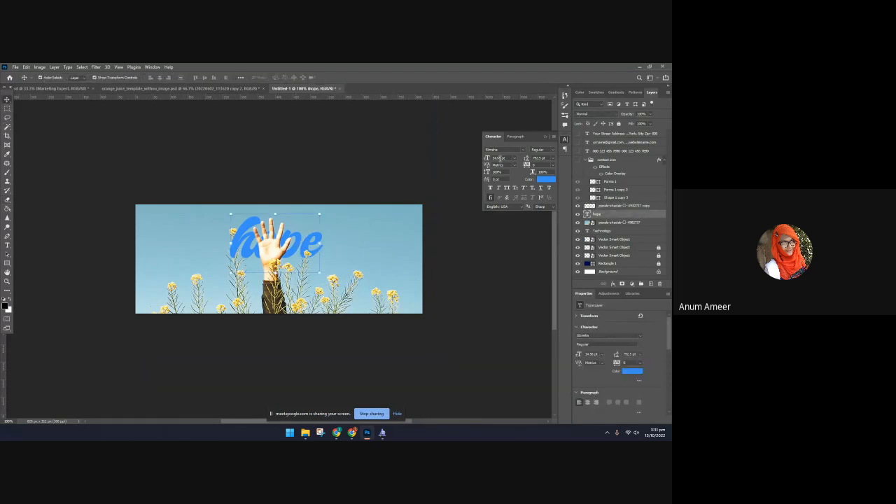
left_click(544, 180)
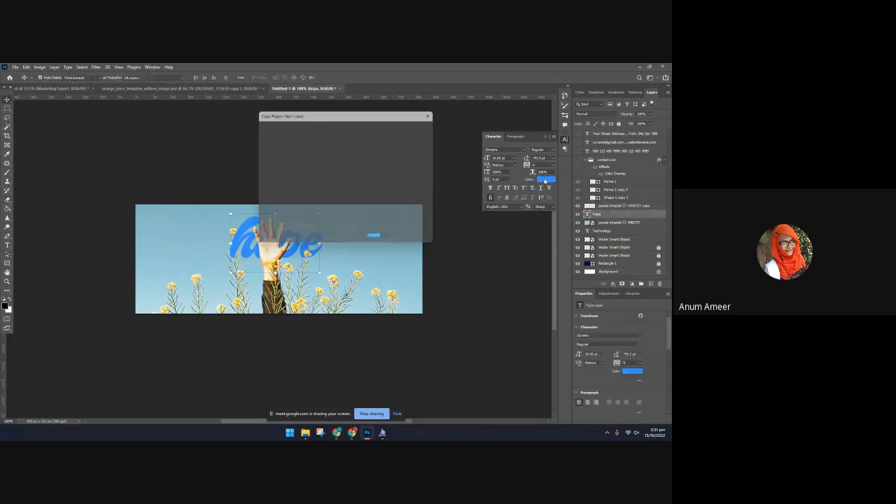
left_click(284, 269)
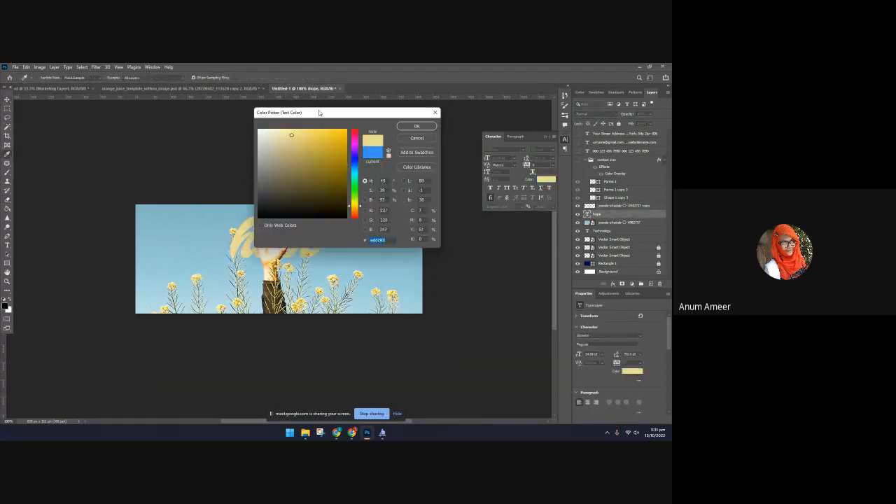
left_click_drag(319, 112, 438, 102)
left_click(387, 172)
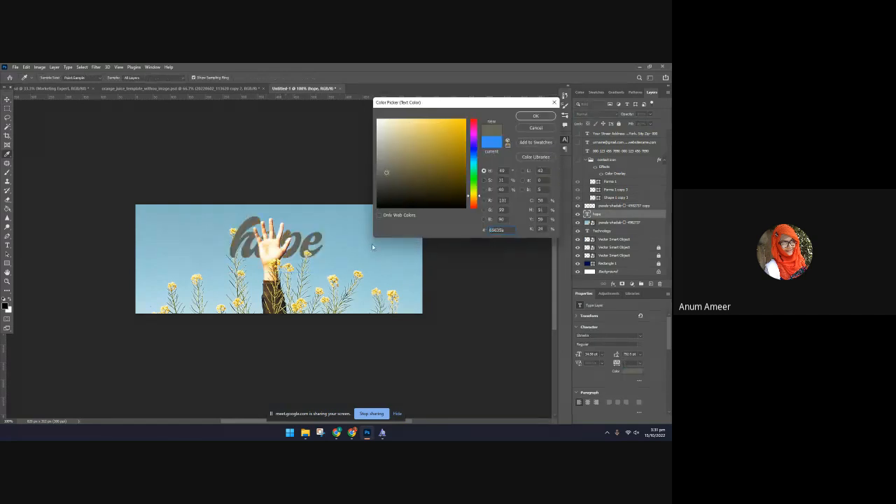
left_click(308, 250)
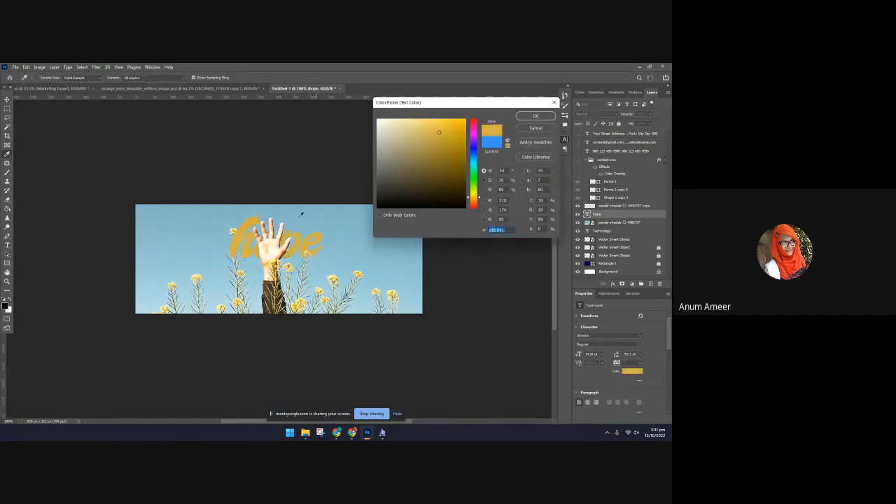
left_click(535, 130)
left_click(144, 240)
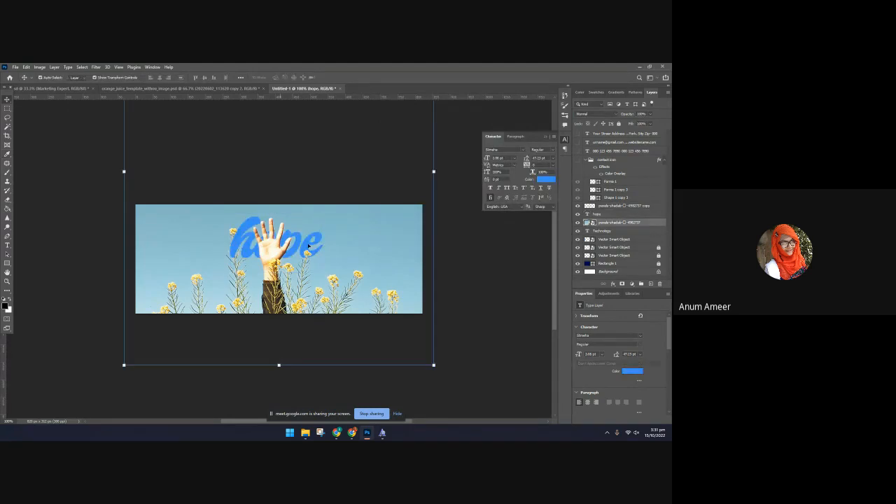
Adjust the size of the "hope" text and shift it slightly up and to the right behind the hand
left_click(310, 245)
left_click_drag(275, 272, 278, 299)
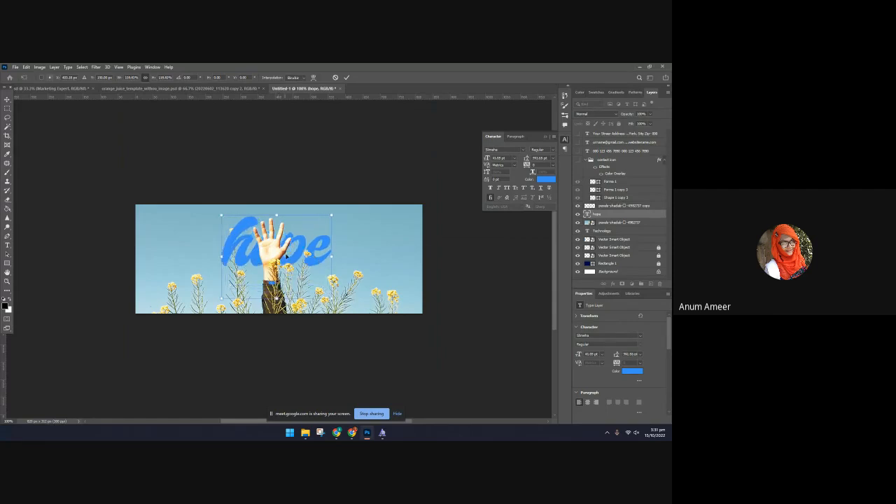
mouse_move(299, 237)
left_mouse_down()
mouse_move(288, 230)
mouse_move(299, 224)
mouse_move(301, 232)
left_mouse_up()
left_click_drag(278, 294, 279, 281)
left_click_drag(287, 252, 319, 240)
key("Return")
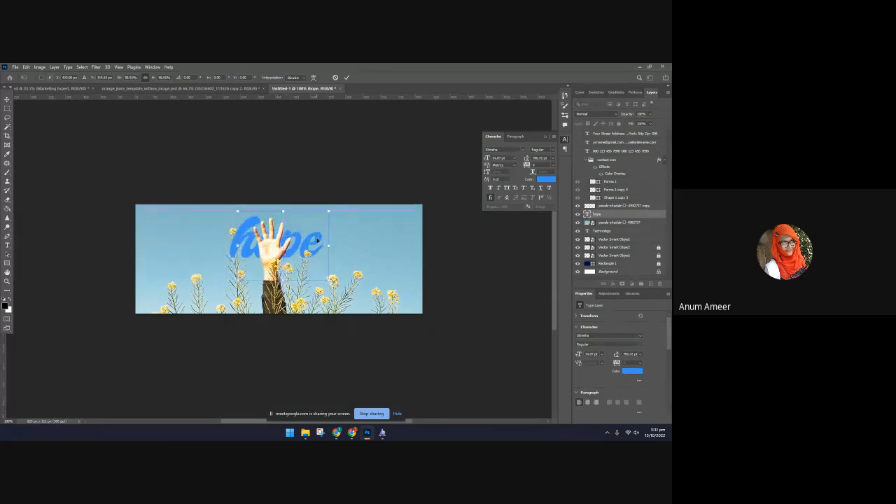
left_click(428, 272)
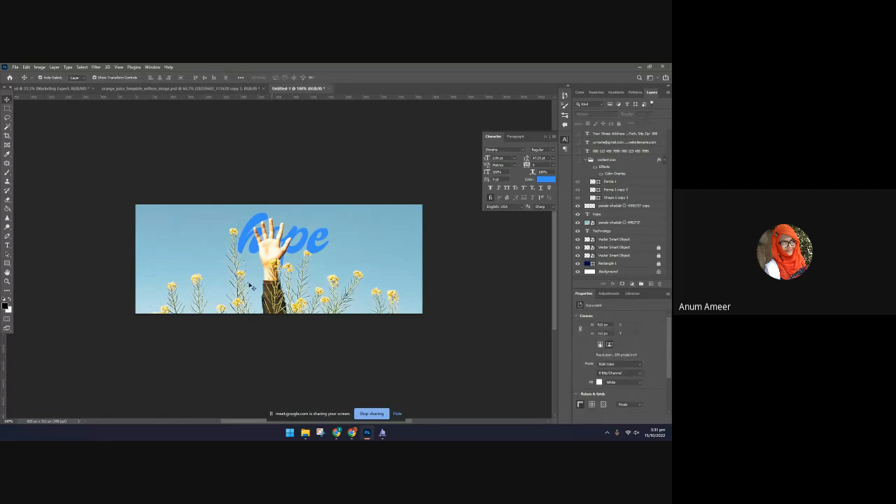
Switch to Chrome and search Google Images for "grunge texture" in a new tab
left_click(351, 434)
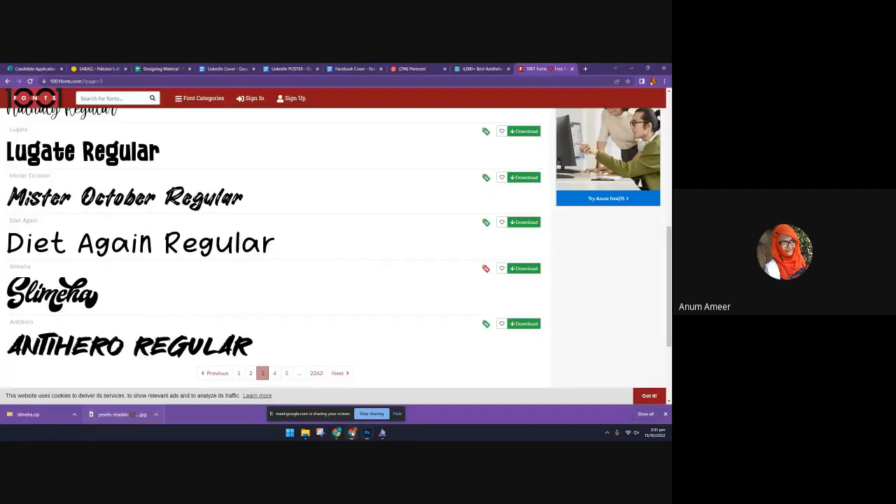
left_click(476, 69)
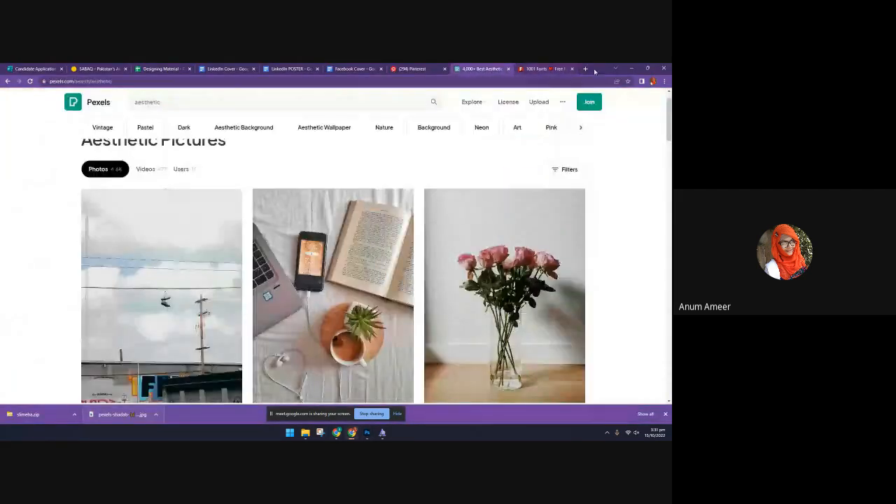
left_click(585, 69)
left_click(513, 80)
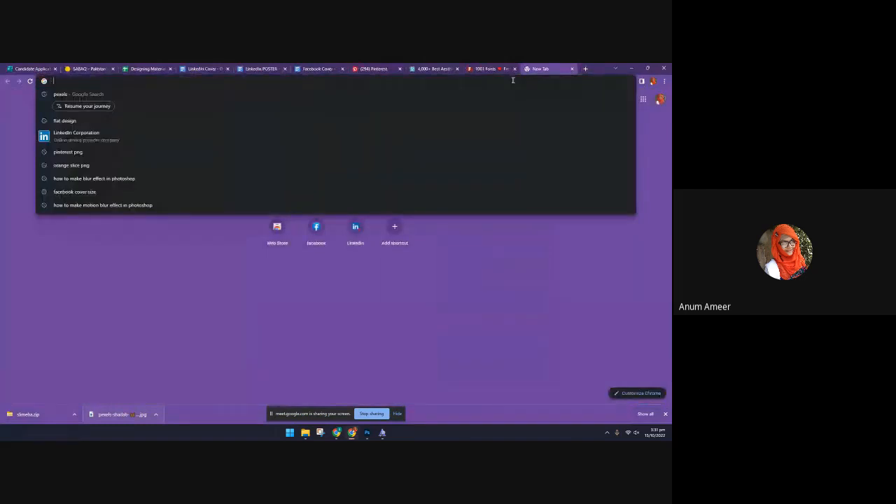
type("gr")
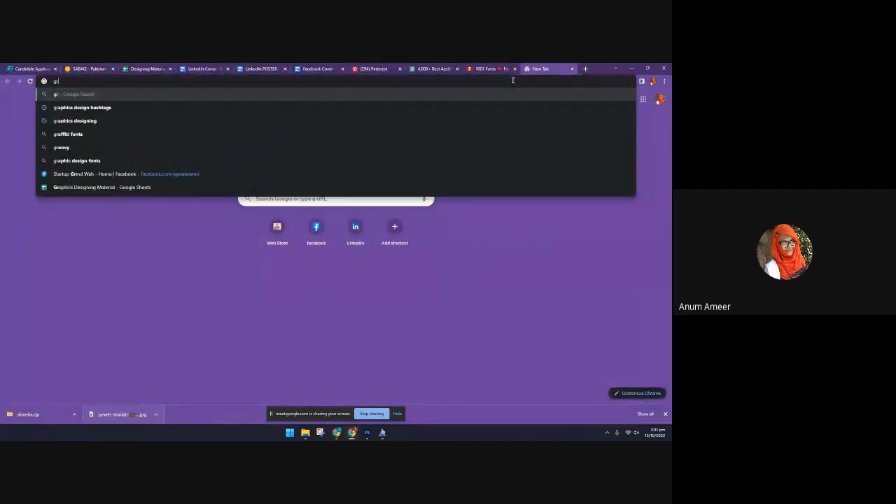
type("ung")
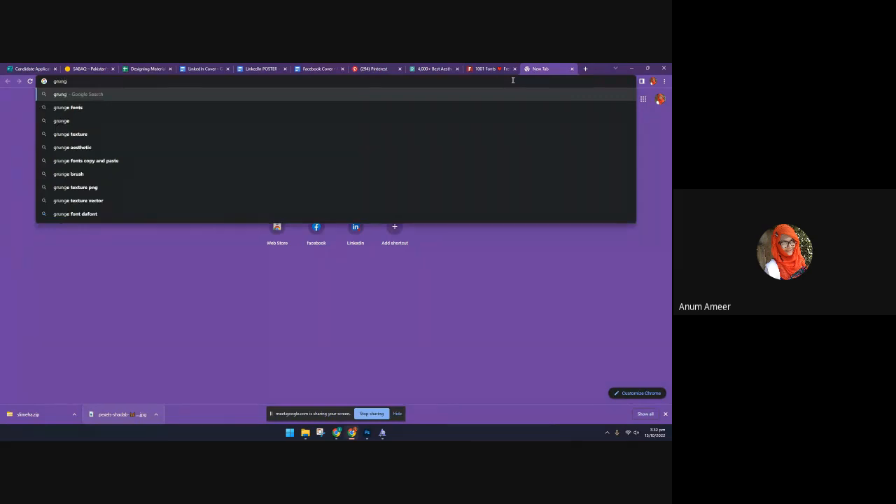
key("Down")
key("Down")
key("Down")
key("Return")
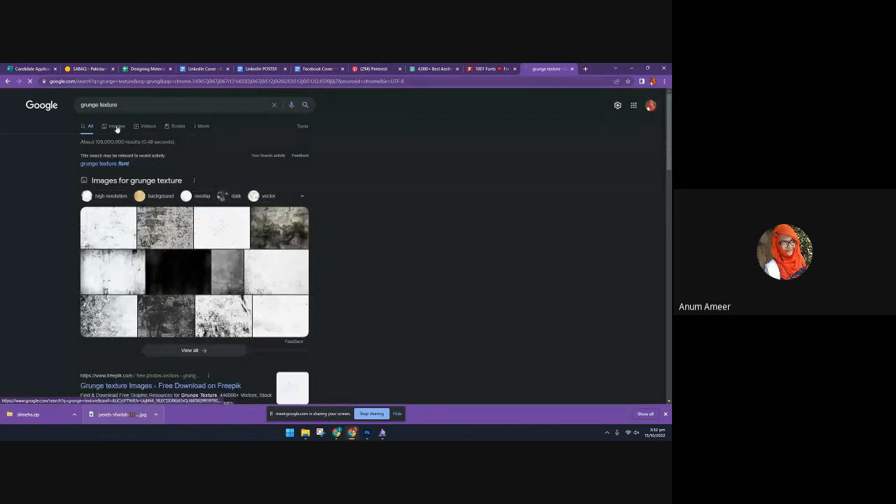
left_click(116, 126)
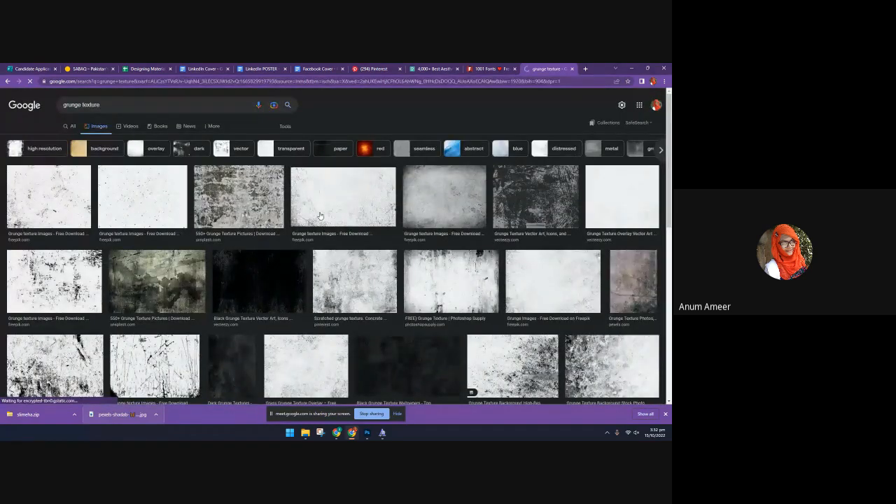
Browse the "grunge texture" image results and narrow them to the "background" category
scroll(320, 215, "down", 5)
scroll(404, 298, "up", 5)
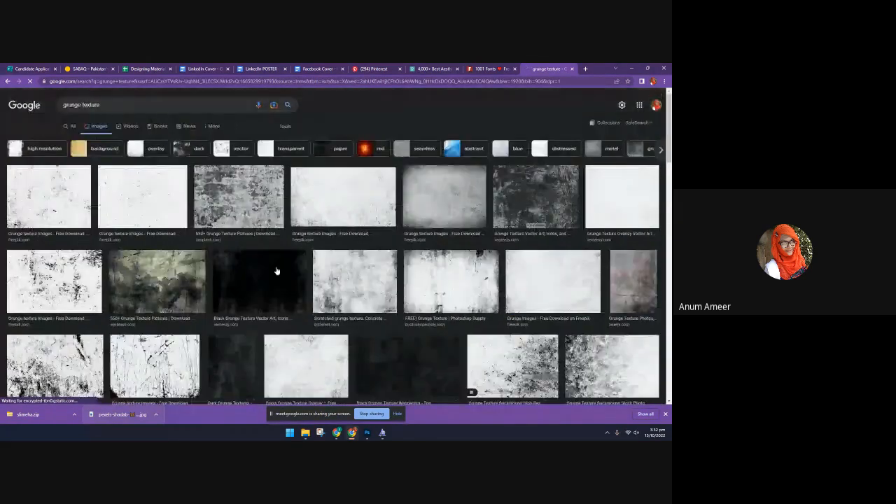
left_click(144, 104)
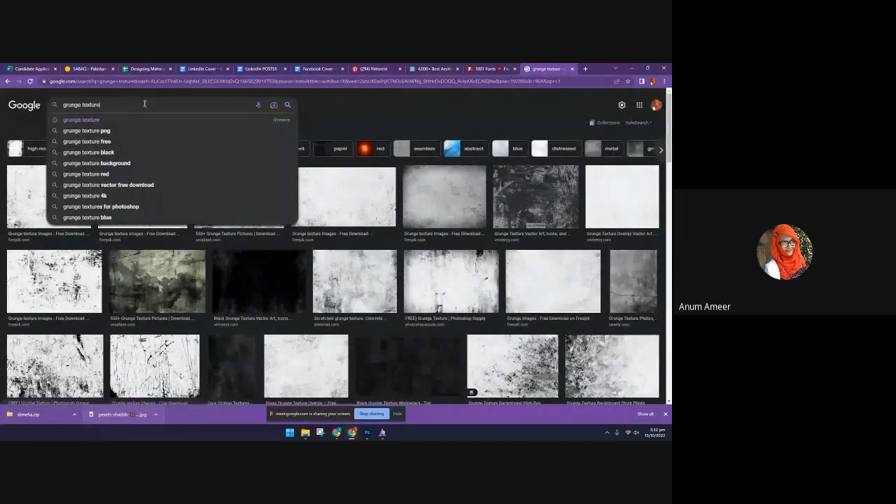
left_click(97, 123)
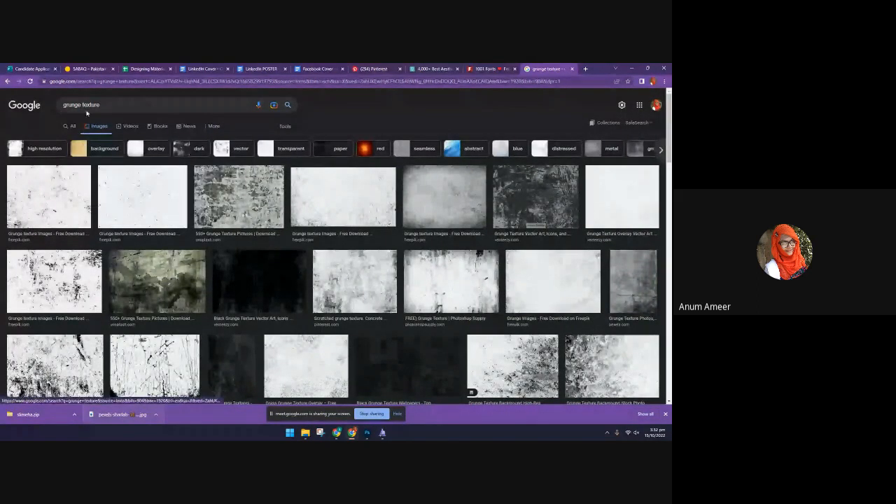
left_click(83, 151)
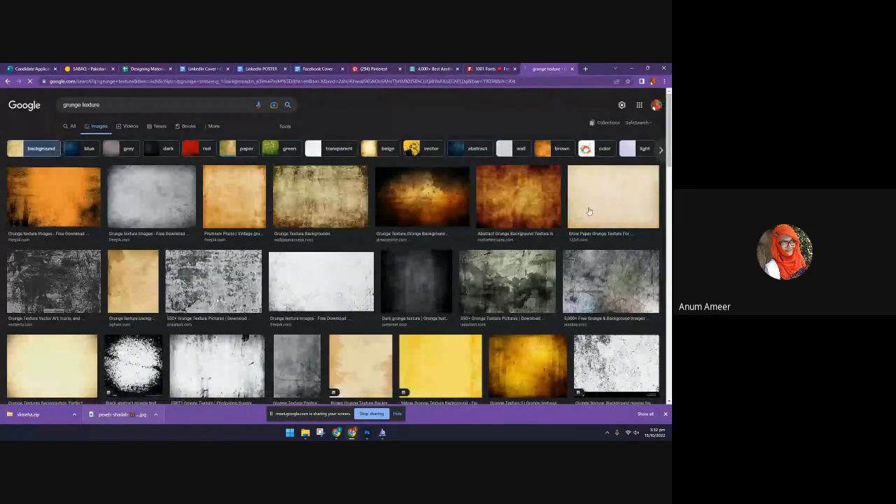
Save the brown WallpaperAccess grunge texture to the Downloads folder as the JPG file "download"
left_click(299, 197)
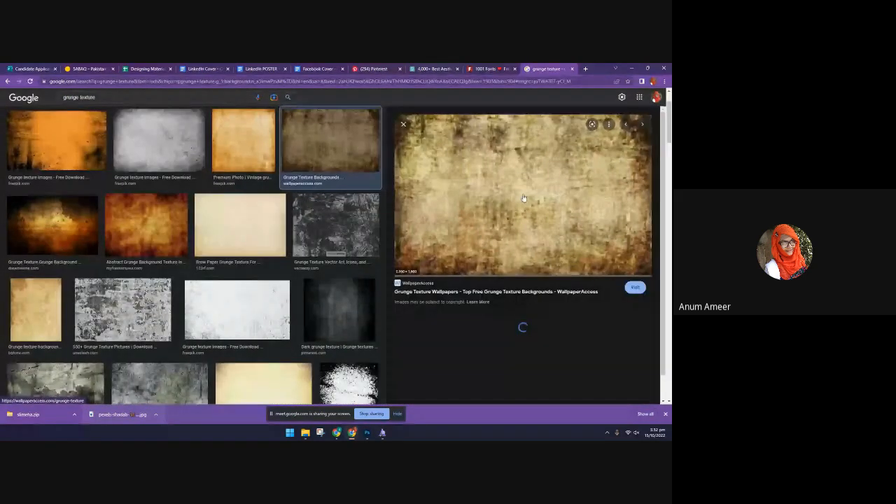
right_click(472, 191)
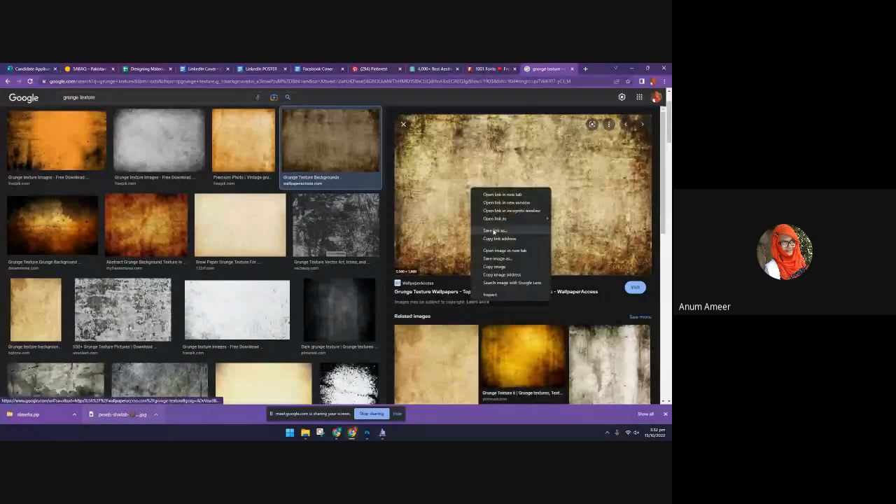
left_click(494, 260)
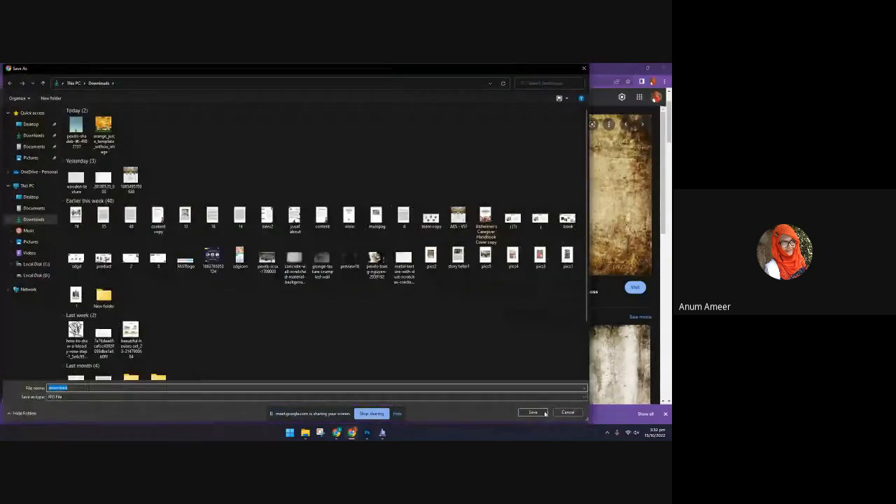
left_click(543, 413)
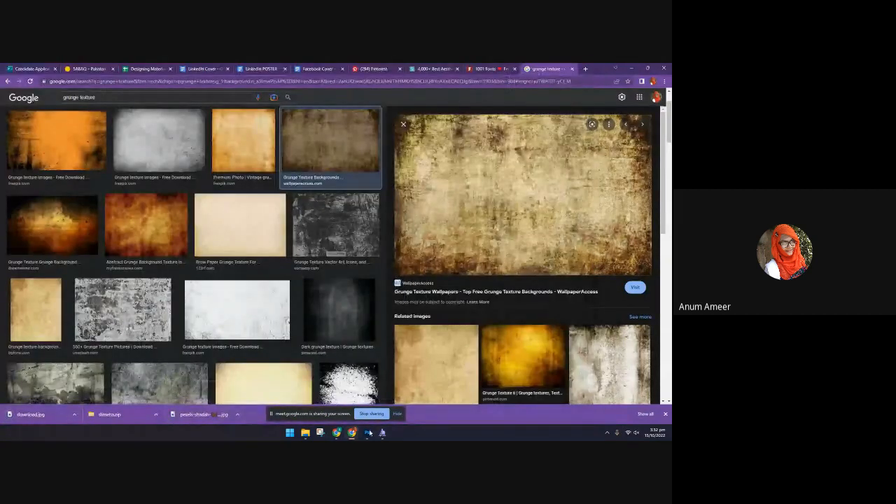
Switch to Photoshop and place the "download" texture from the Downloads folder into Untitled-1
left_click(368, 433)
left_click(305, 433)
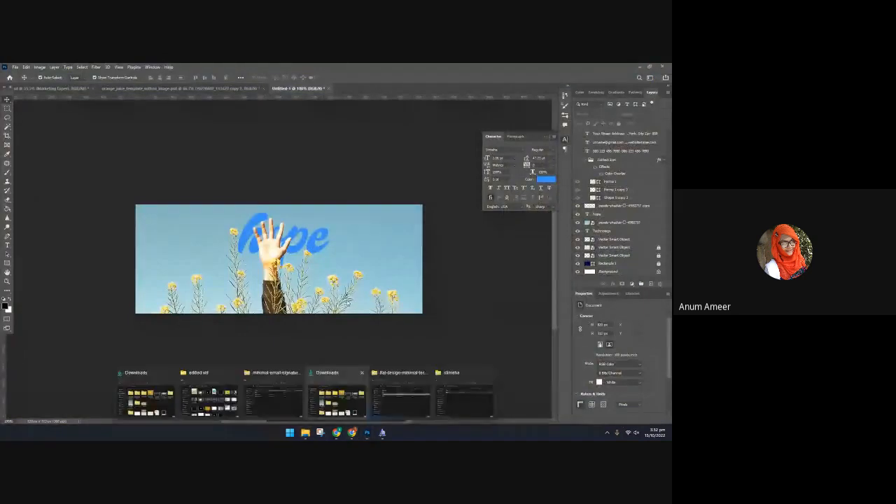
left_click(487, 373)
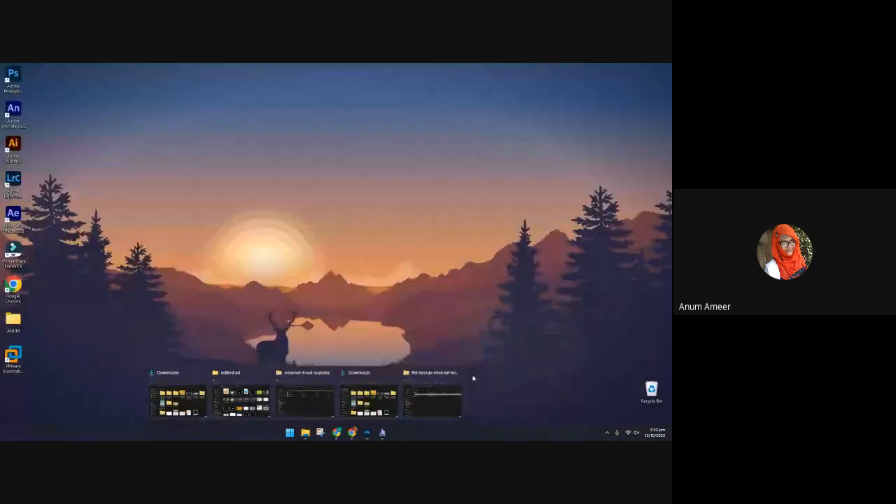
left_click(457, 372)
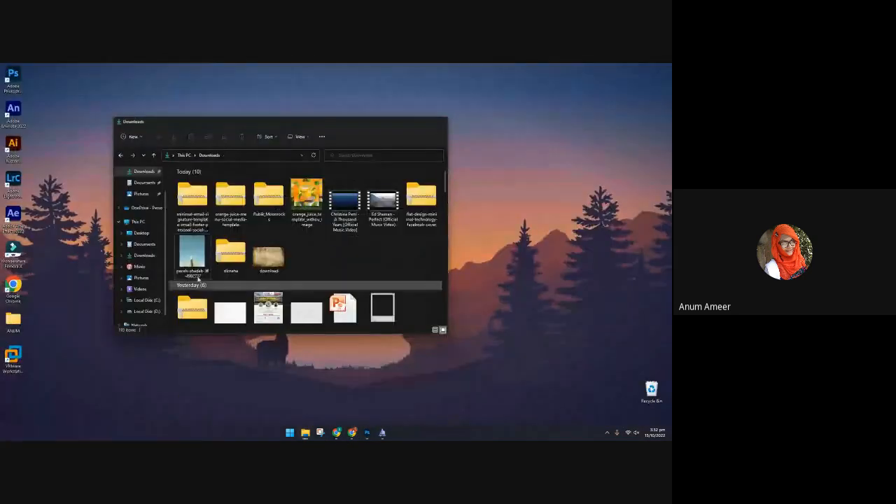
left_click(399, 395)
left_click_drag(258, 259, 472, 266)
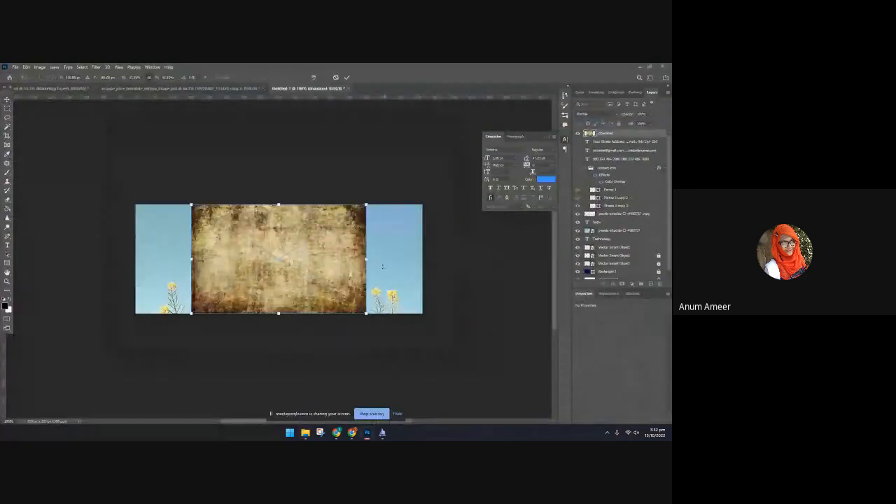
Enlarge the brown grunge texture to cover the whole canvas and preview blending modes such as Luminosity on it
left_click_drag(384, 259, 432, 259)
left_click_drag(191, 259, 116, 258)
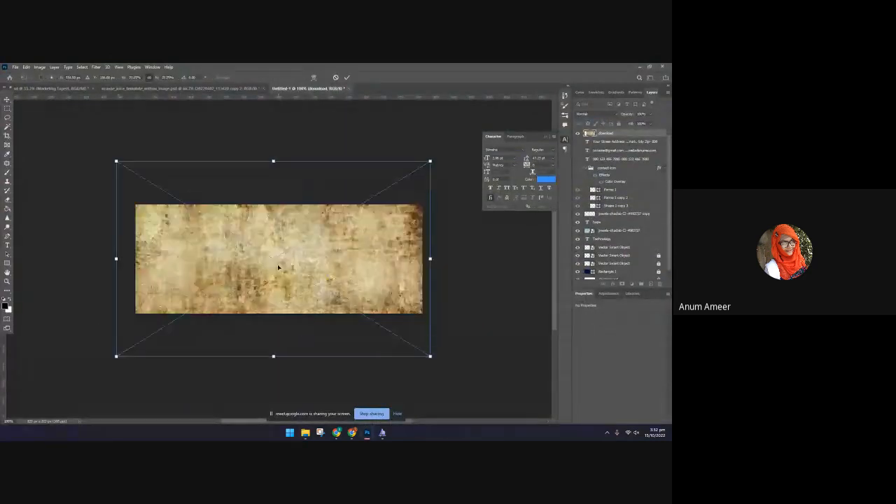
left_click_drag(279, 264, 283, 272)
left_click(347, 77)
left_click(595, 114)
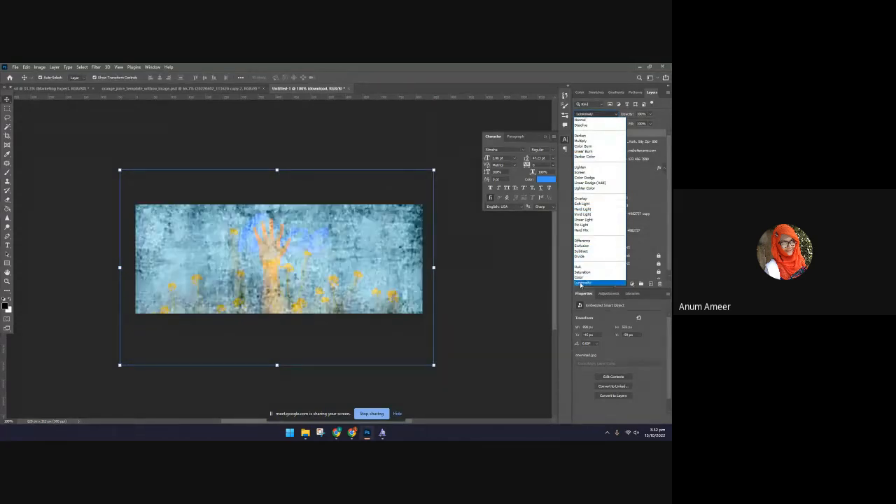
left_click(578, 283)
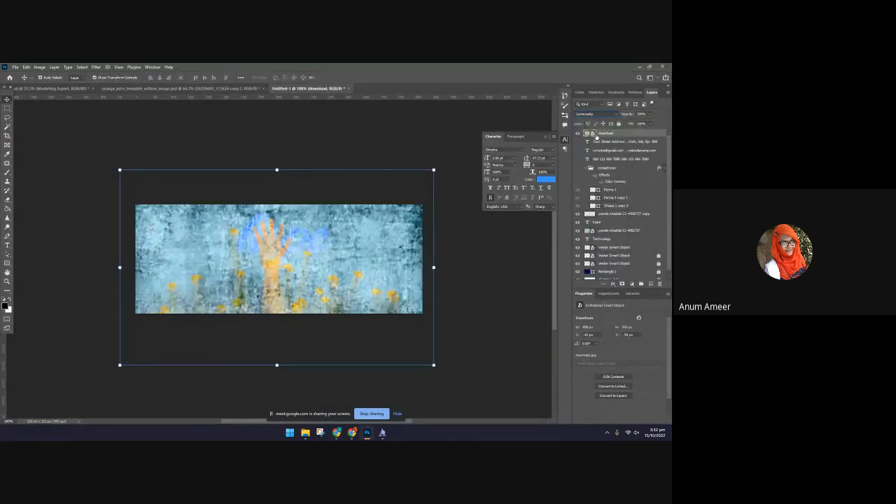
Switch to Chrome and try to save the related Storyblocks grunge texture to the Downloads folder as a JPG
left_click(355, 434)
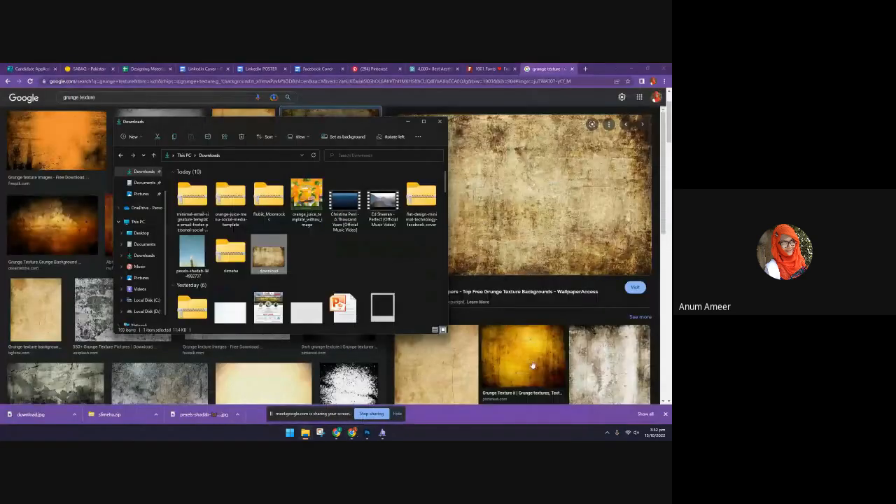
scroll(534, 365, "down", 3)
left_click(603, 286)
right_click(476, 231)
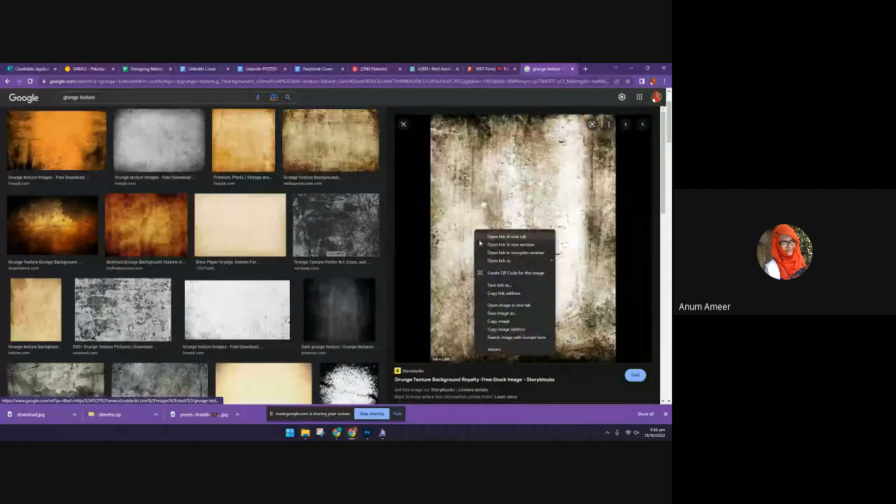
left_click(450, 283)
right_click(457, 281)
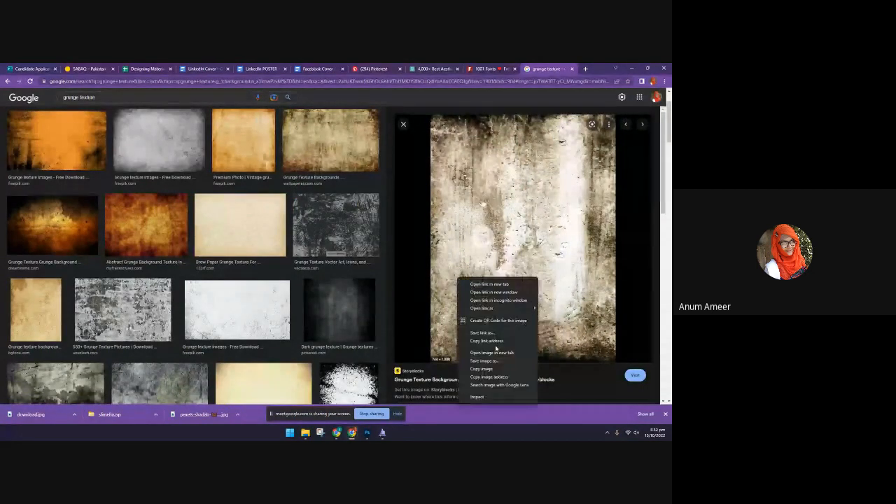
left_click(498, 355)
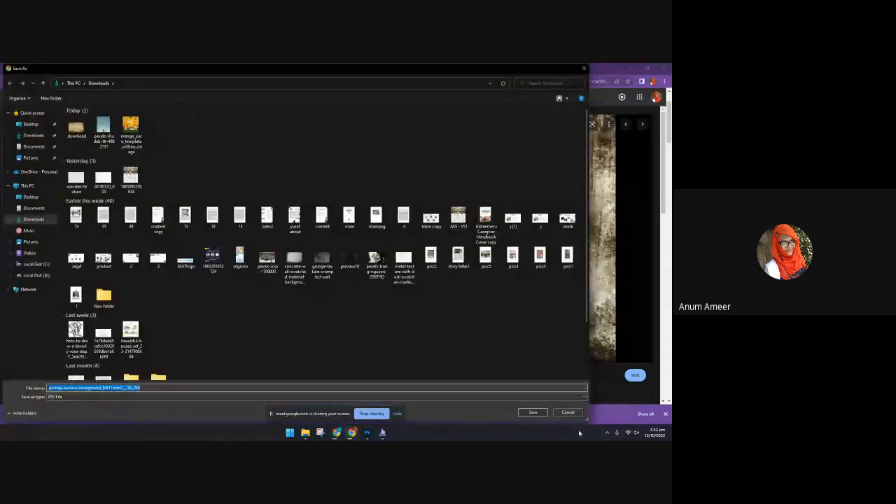
key("Return")
Switch to Photoshop and check the Downloads folder for the Storyblocks grunge texture file
left_click(383, 434)
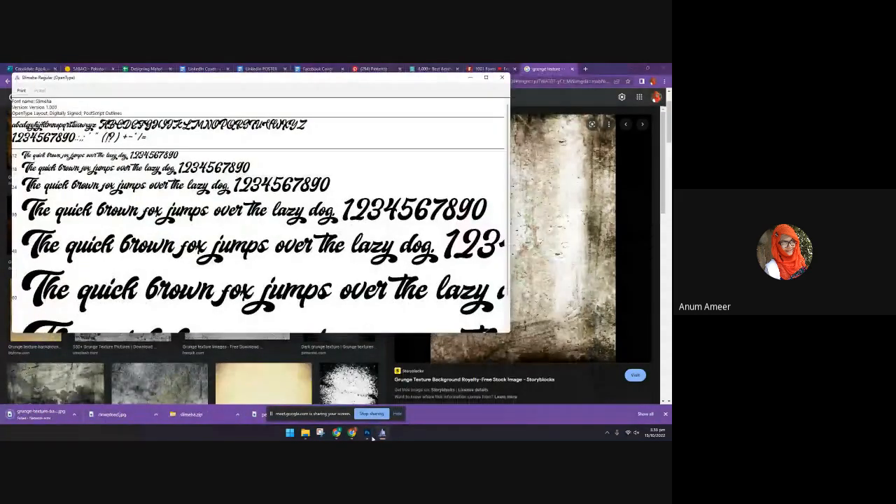
left_click(368, 434)
mouse_move(305, 432)
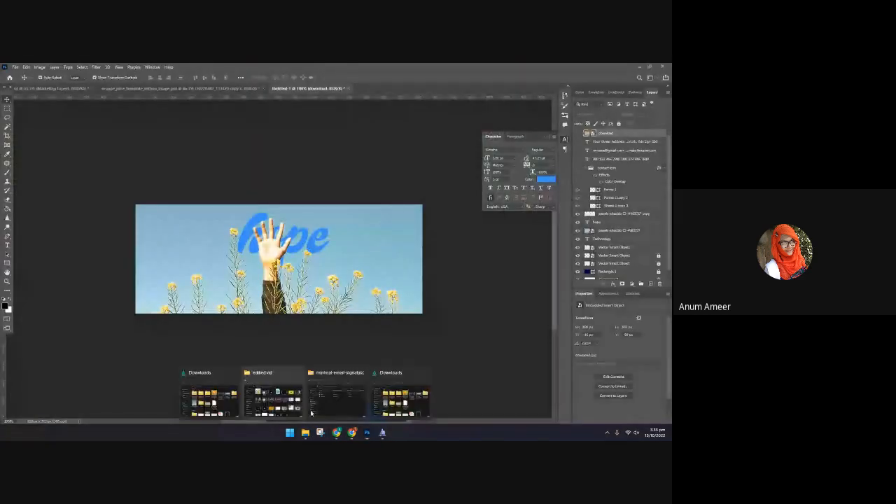
left_click(384, 399)
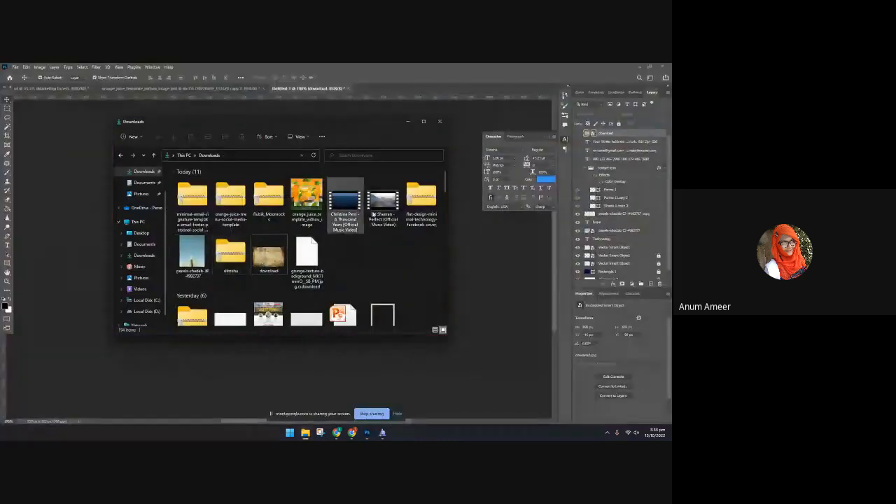
left_click_drag(329, 123, 225, 71)
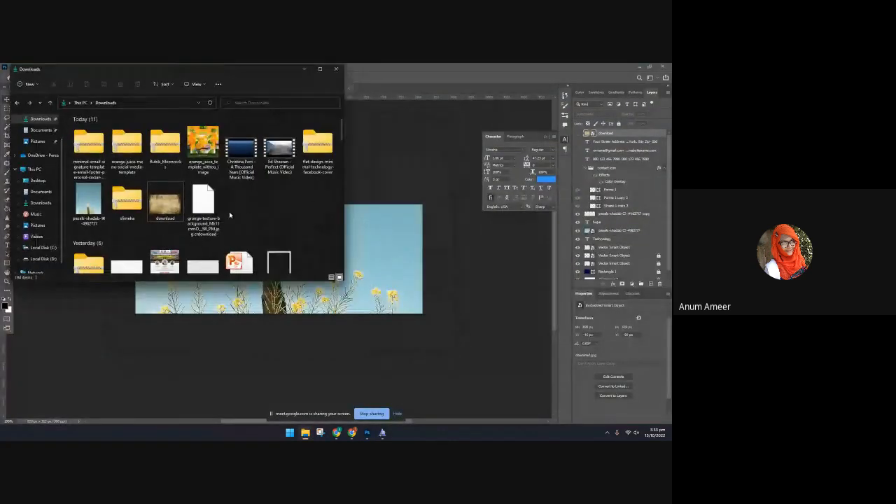
scroll(230, 215, "down", 3)
scroll(230, 215, "up", 3)
left_click(383, 432)
left_click(383, 432)
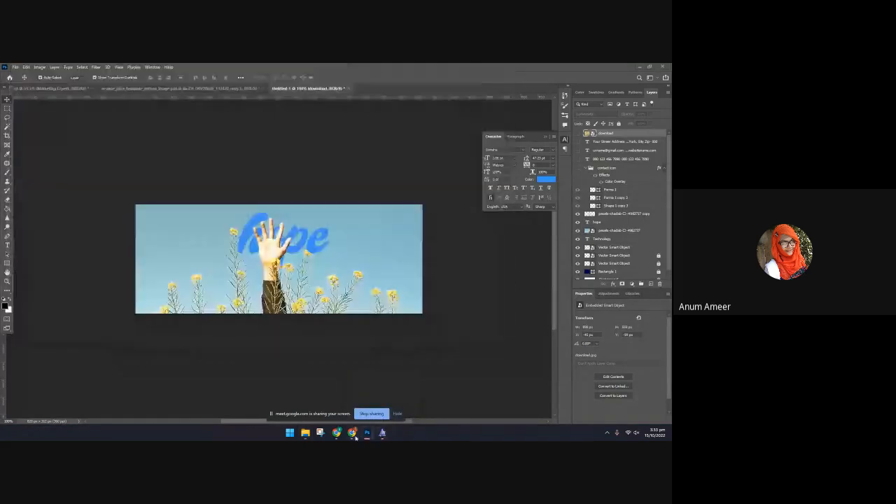
Return to Chrome and look through the related images for another grunge texture, previewing the pale cream one
left_click(352, 434)
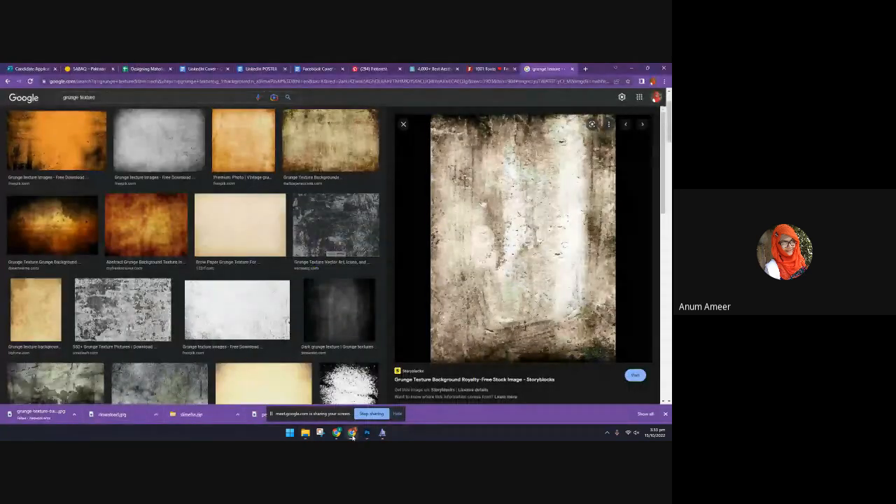
right_click(516, 255)
scroll(430, 354, "down", 1)
scroll(536, 236, "down", 3)
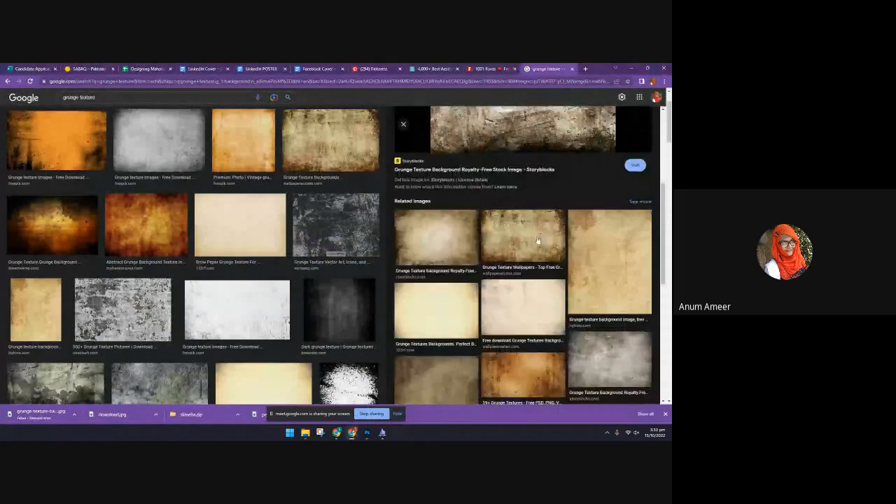
left_click(607, 264)
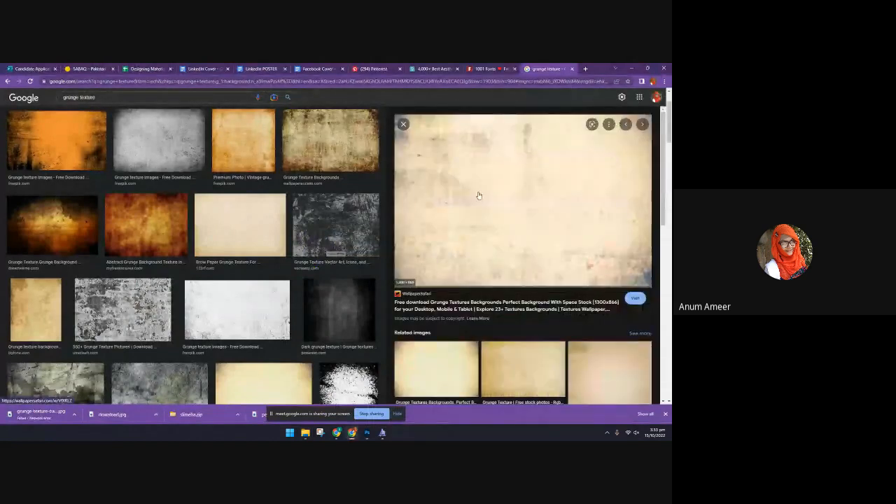
right_click(456, 181)
scroll(490, 238, "down", 3)
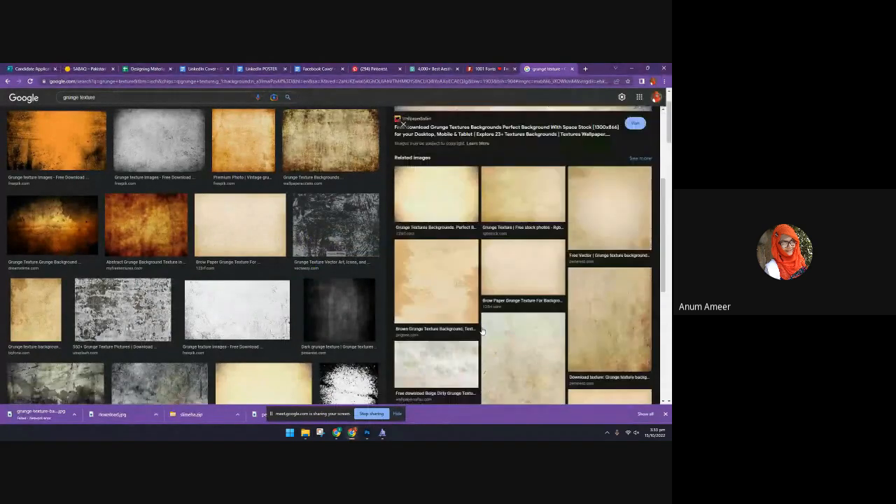
Save the pale yellow Rgbstock grunge texture to the Downloads folder as a JPG
left_click(545, 192)
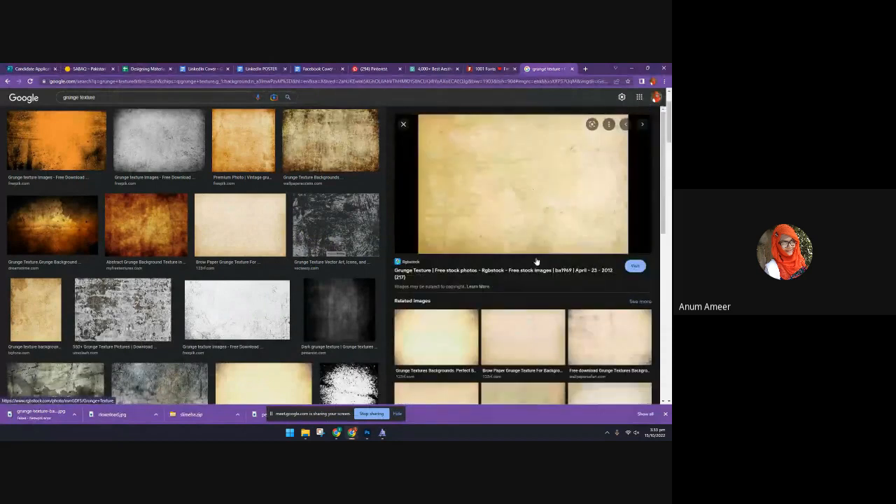
right_click(468, 144)
left_click(506, 227)
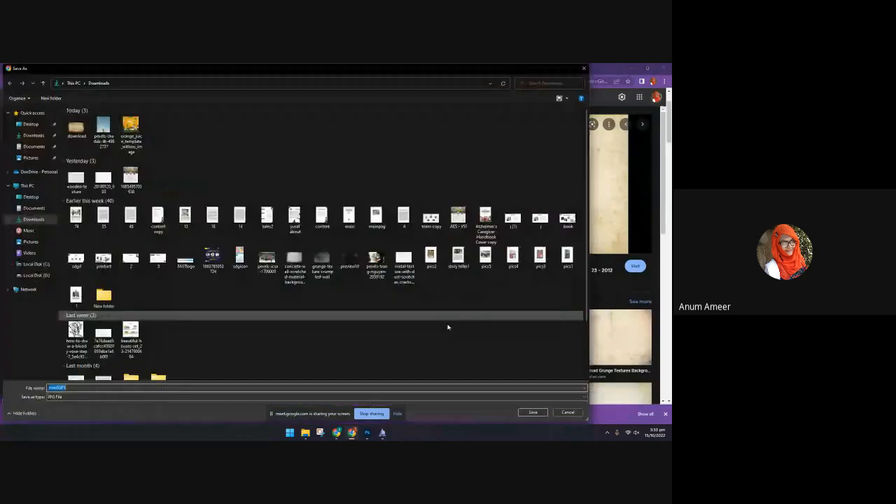
left_click(530, 412)
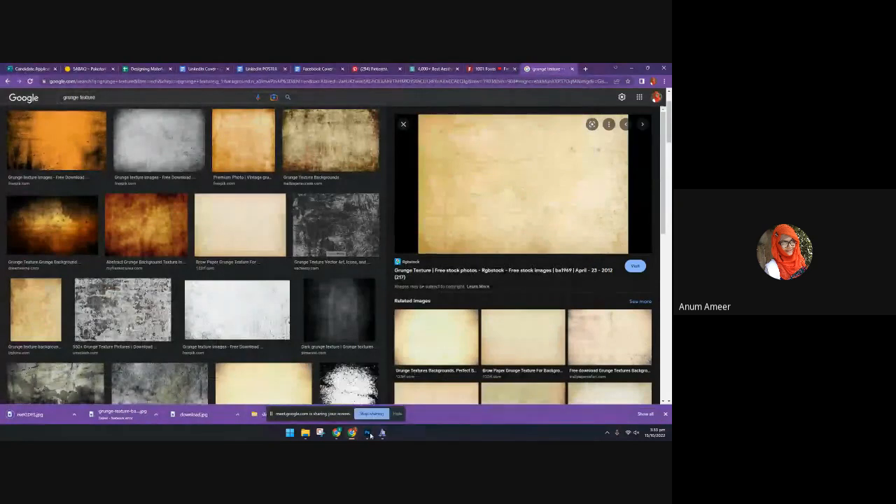
Switch to Photoshop and place the pale yellow texture from the Downloads folder into Untitled-1
left_click(365, 433)
left_click(305, 433)
left_click(396, 396)
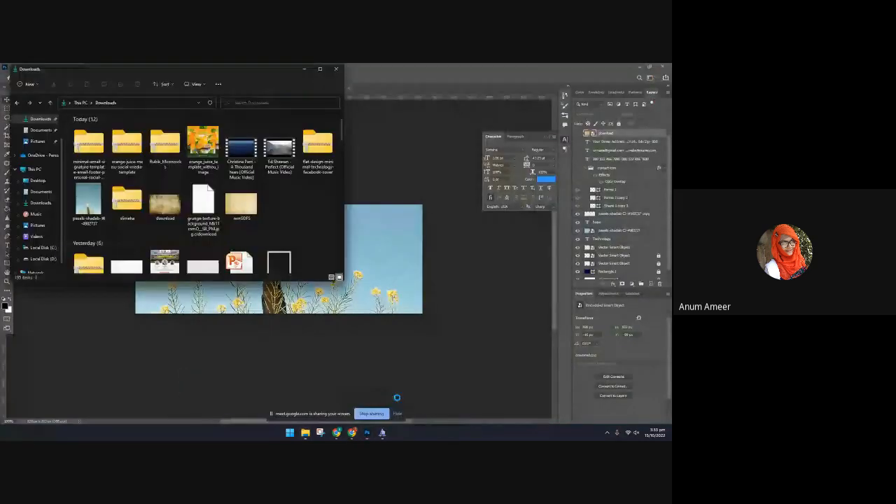
left_click_drag(235, 208, 430, 286)
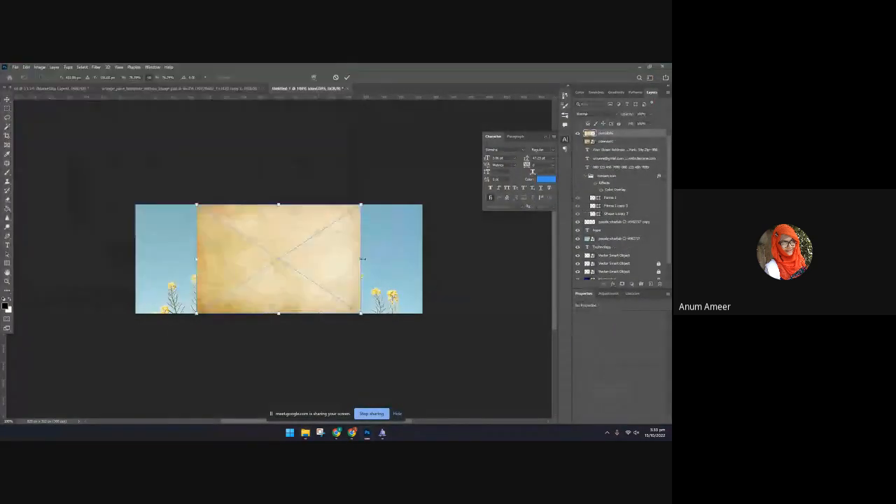
Enlarge the pale yellow texture to cover the whole canvas and set its blend mode to Color Burn
left_click_drag(361, 259, 425, 258)
left_click_drag(196, 258, 54, 258)
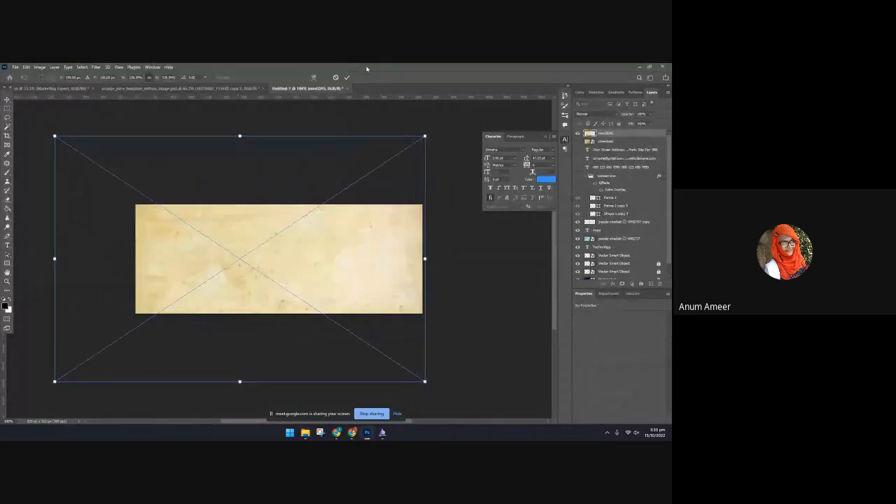
left_click(346, 76)
left_click(595, 114)
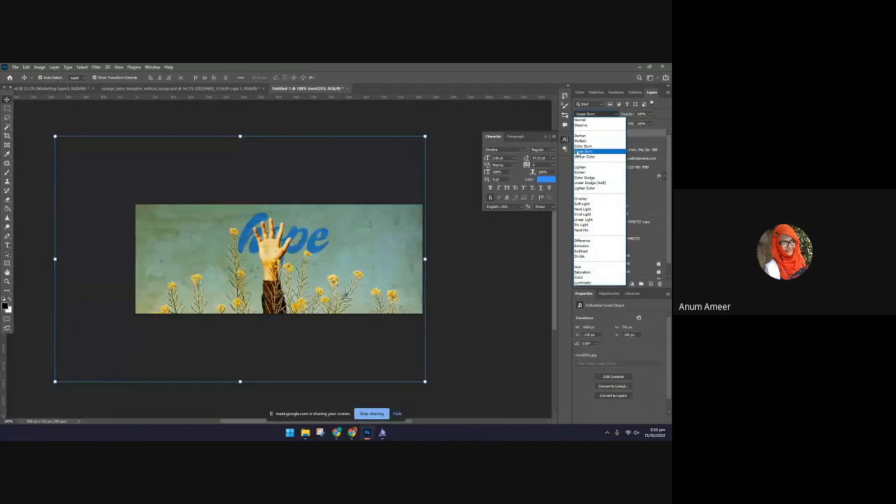
left_click(576, 147)
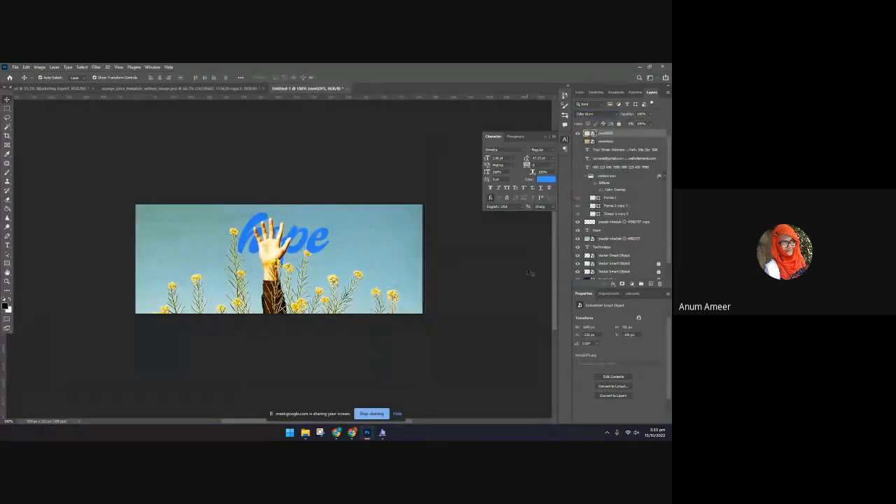
left_click(335, 260)
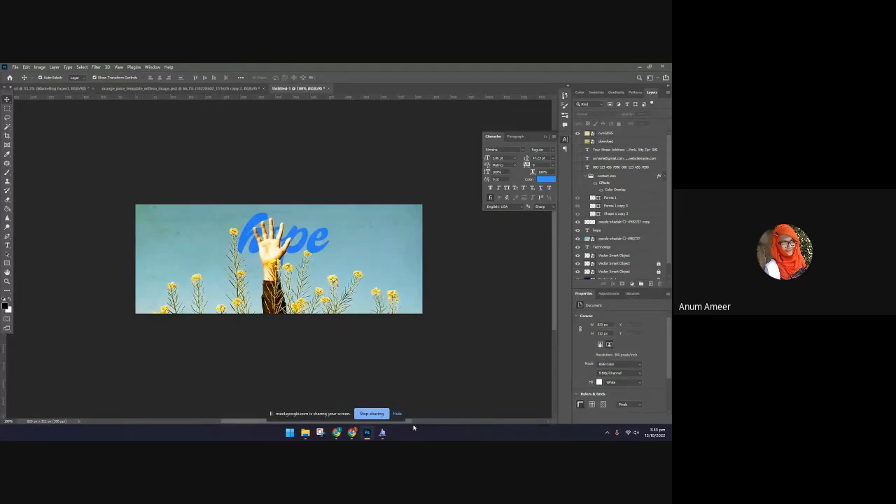
Choose the Pen tool and create a new 1000 × 1000 px document from the 1000 pixel grid preset
left_click(7, 236)
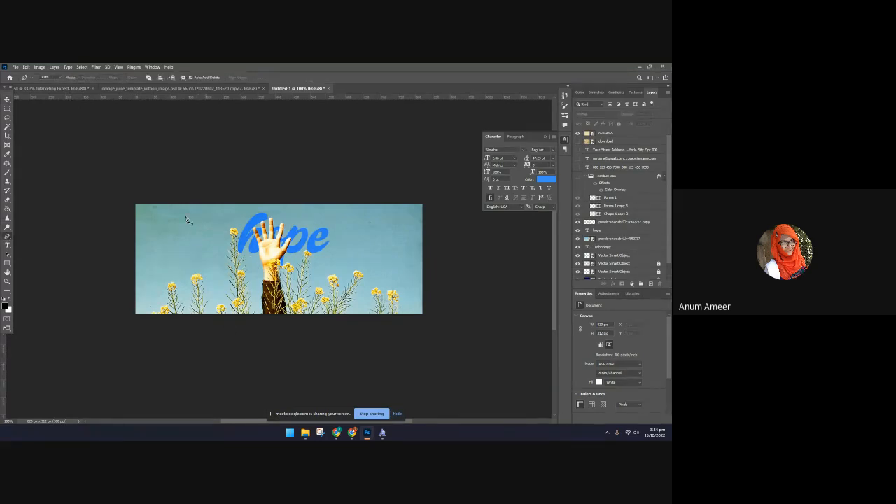
left_click(8, 237)
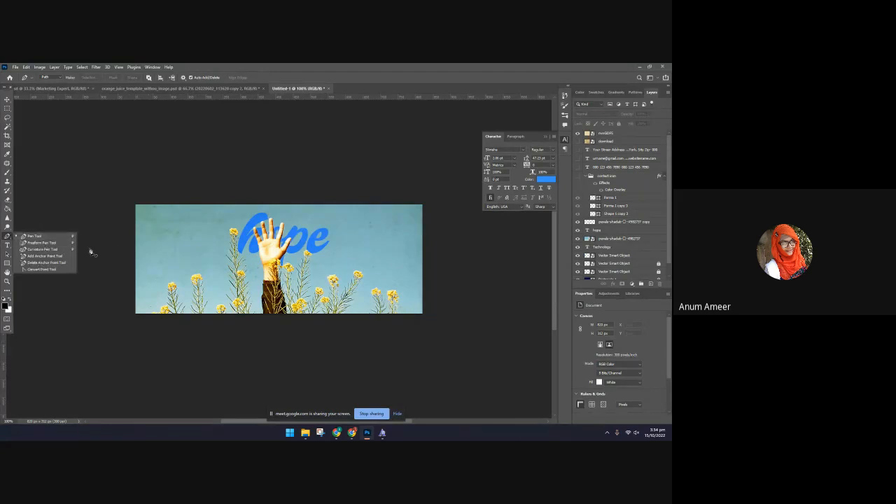
left_click(141, 258)
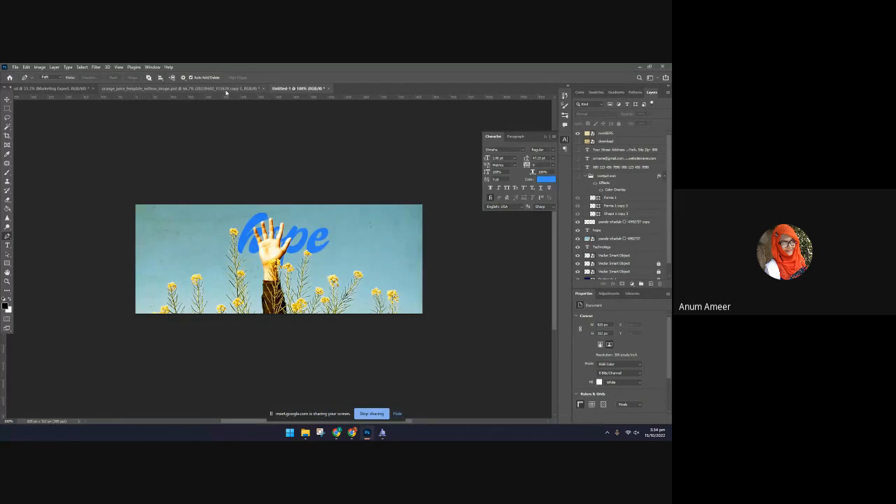
left_click(224, 88)
left_click(323, 90)
left_click(15, 67)
left_click(29, 74)
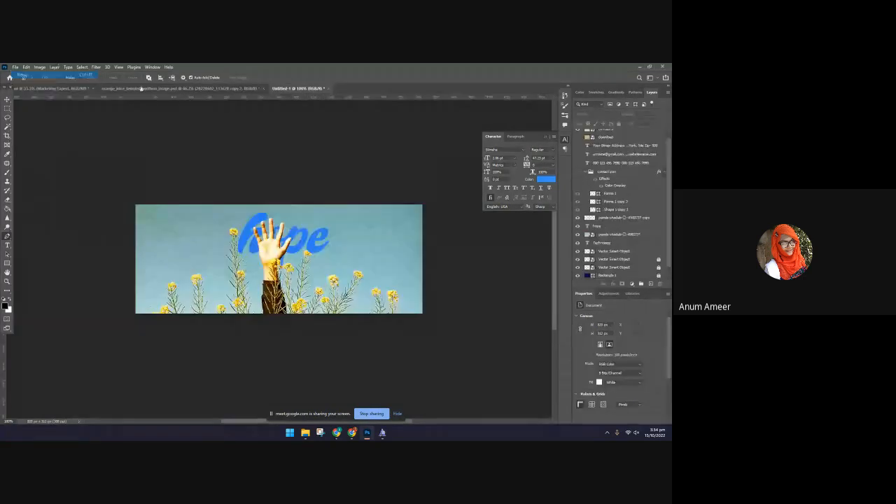
left_click(147, 136)
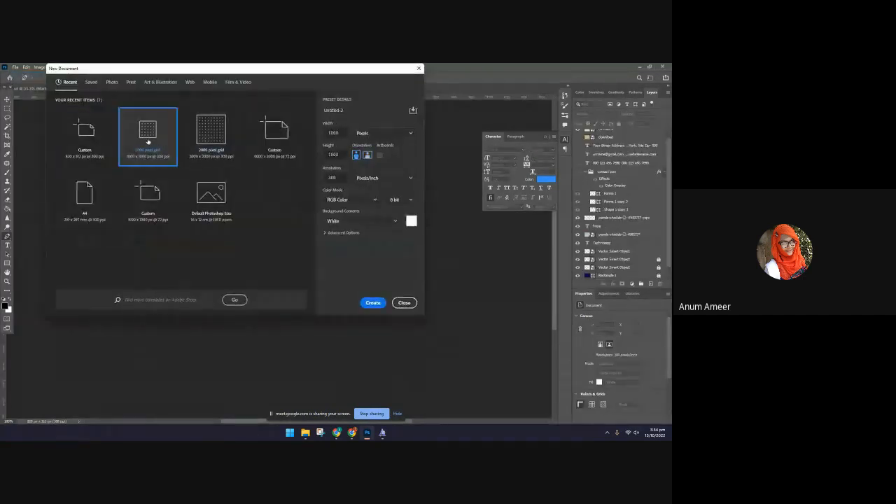
left_click(373, 302)
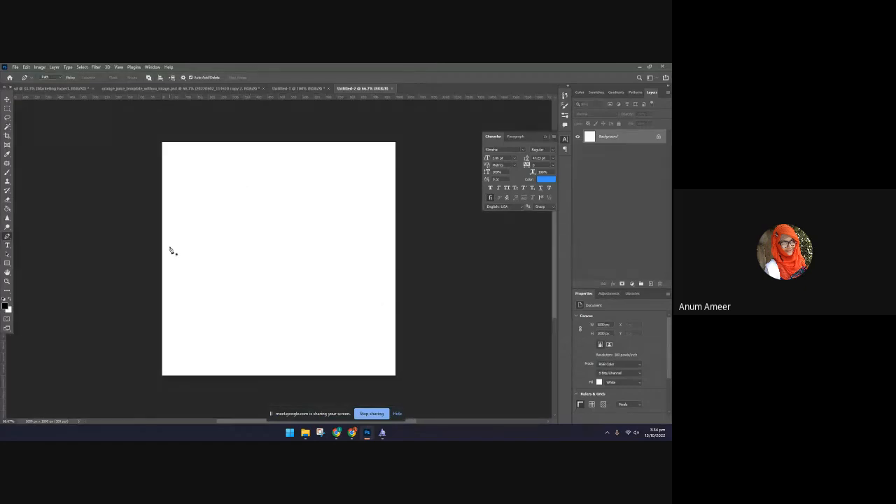
Draw an open wavy path of seven anchor points across the blank canvas with the Pen tool
left_click(219, 222)
left_click(252, 219)
left_click(284, 234)
left_click(298, 252)
left_click(319, 270)
left_click(353, 276)
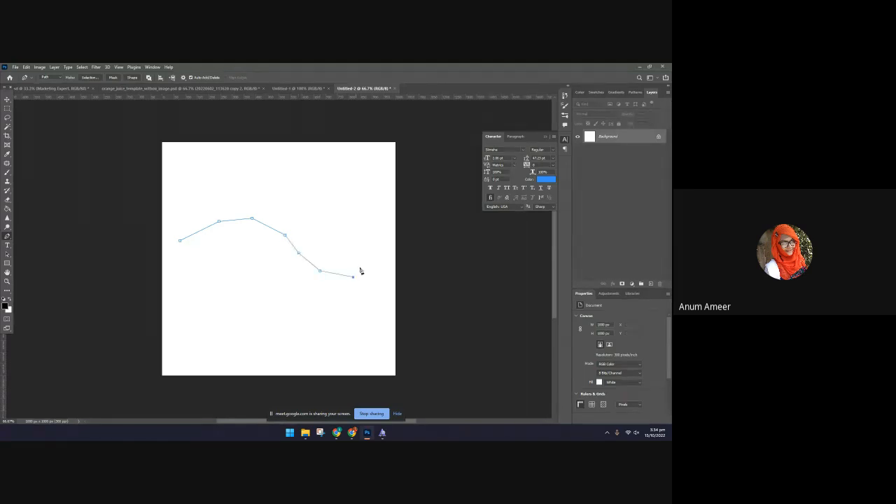
Try to reshape the path by its anchor points with the Move tool, undoing the background layer's shift
left_click(7, 100)
left_click_drag(219, 217, 228, 231)
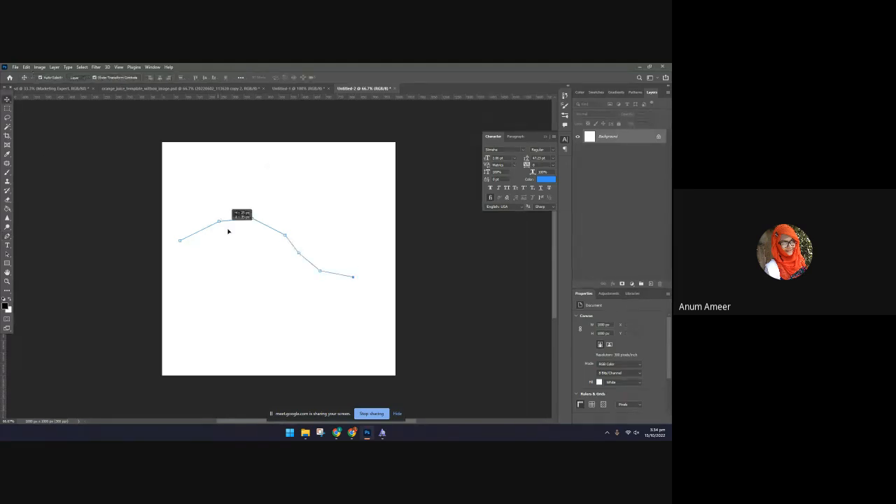
left_click(353, 216)
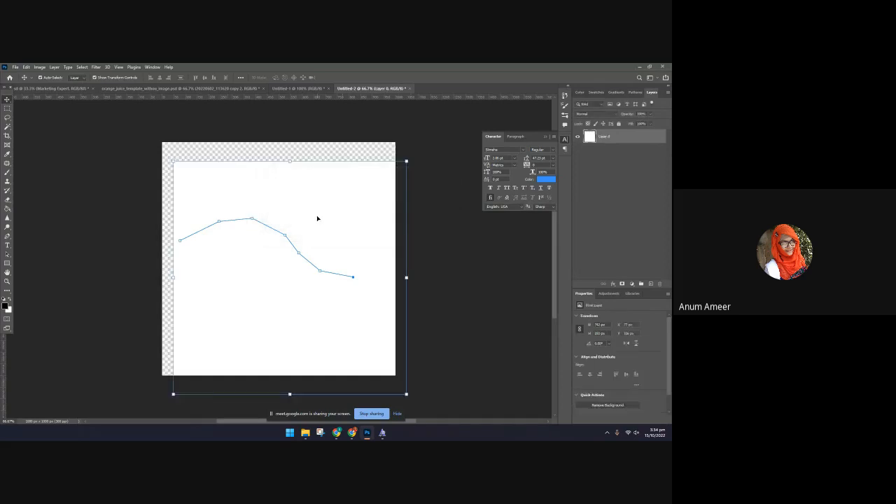
key("ctrl+z")
key("ctrl+z")
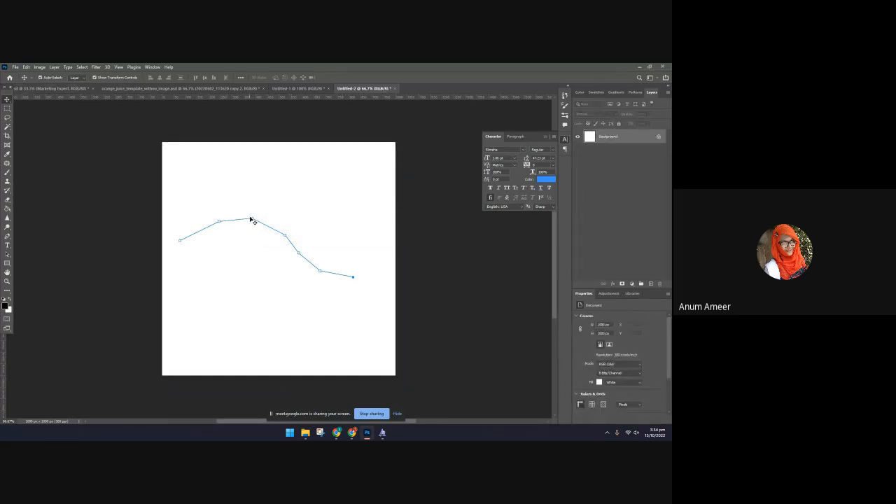
left_click_drag(250, 220, 248, 209)
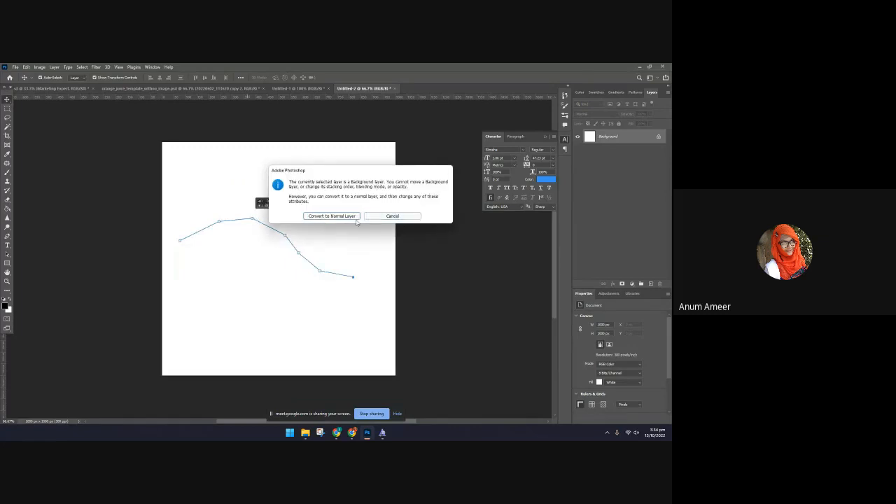
left_click(392, 215)
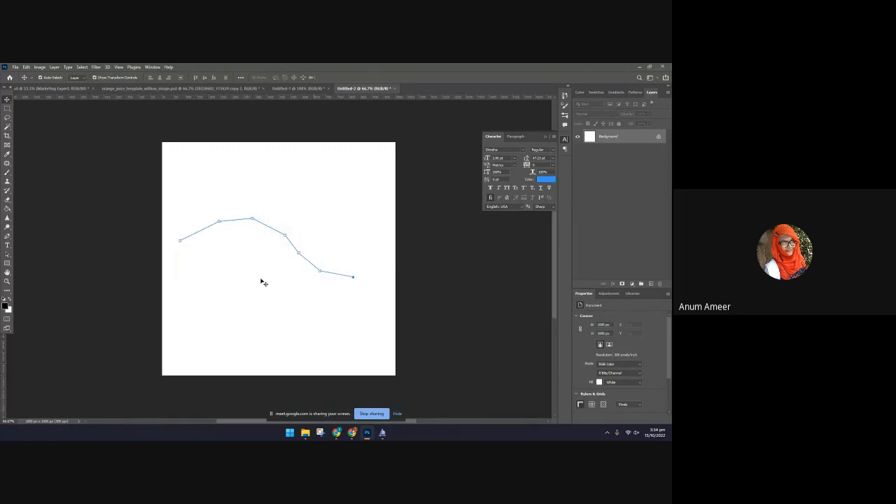
left_click_drag(86, 181, 91, 185)
left_click(378, 215)
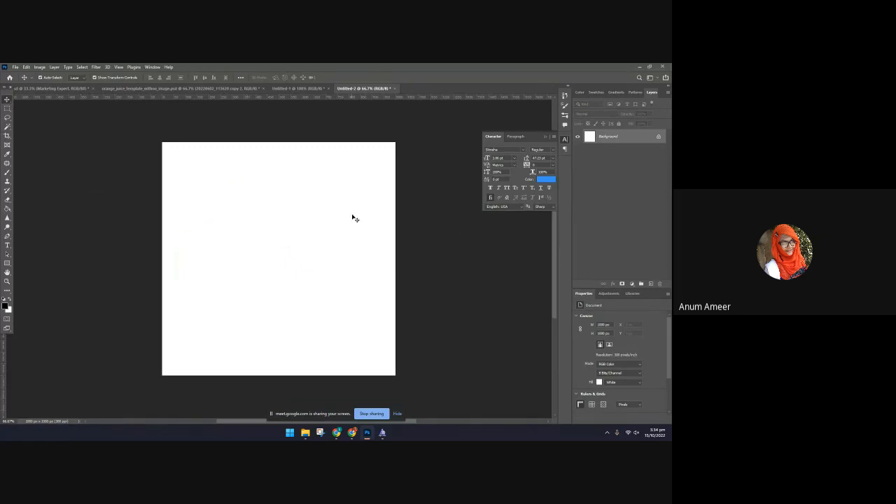
Create another document from the 1000 pixel grid preset and close Untitled-2 without saving
left_click(15, 67)
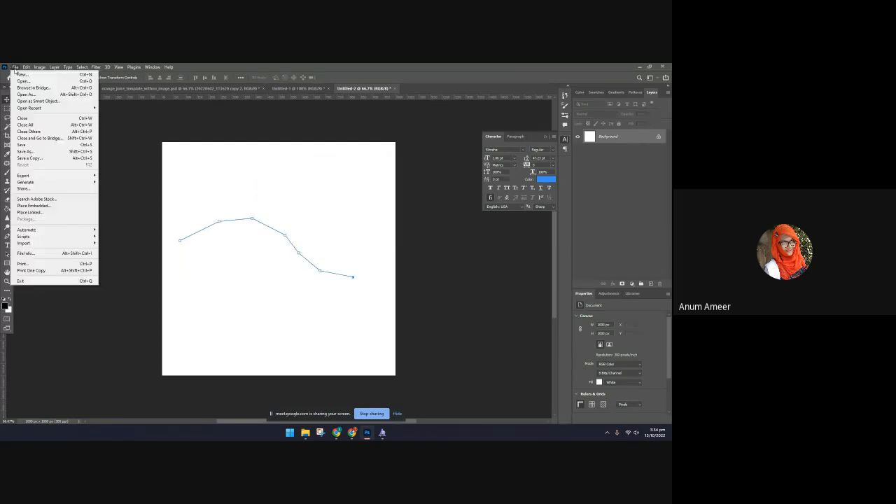
left_click(17, 73)
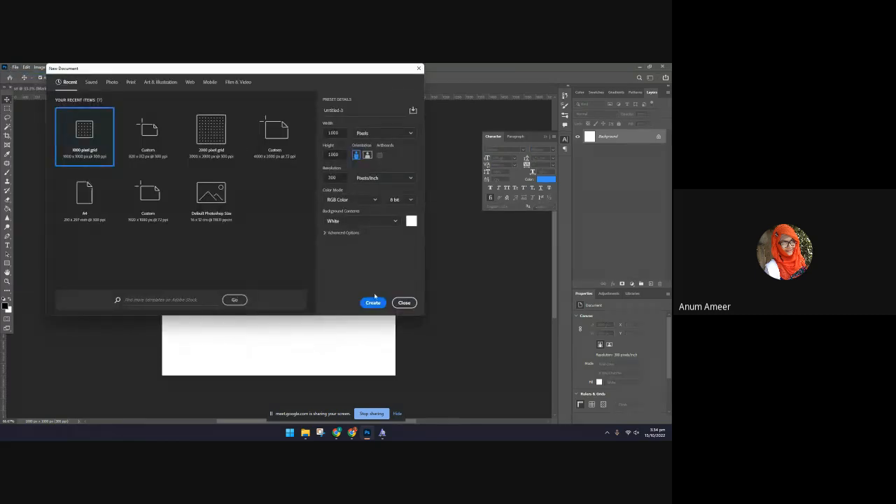
left_click(374, 302)
left_click(391, 88)
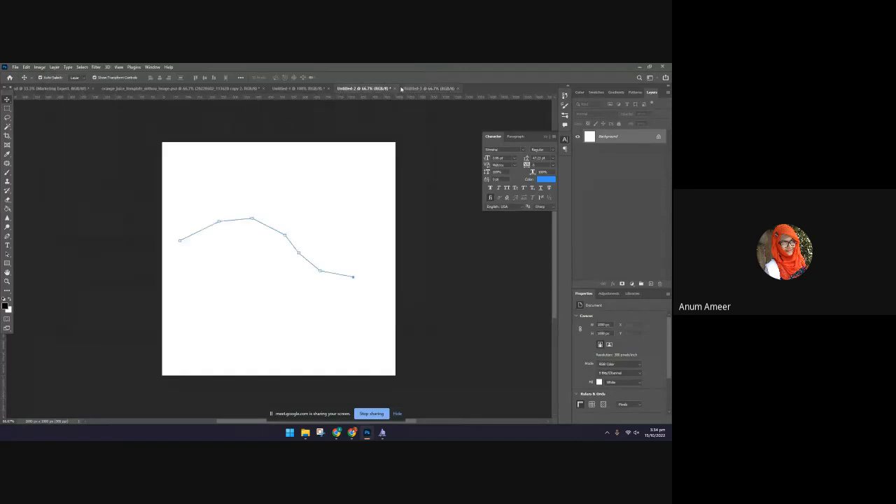
left_click(394, 88)
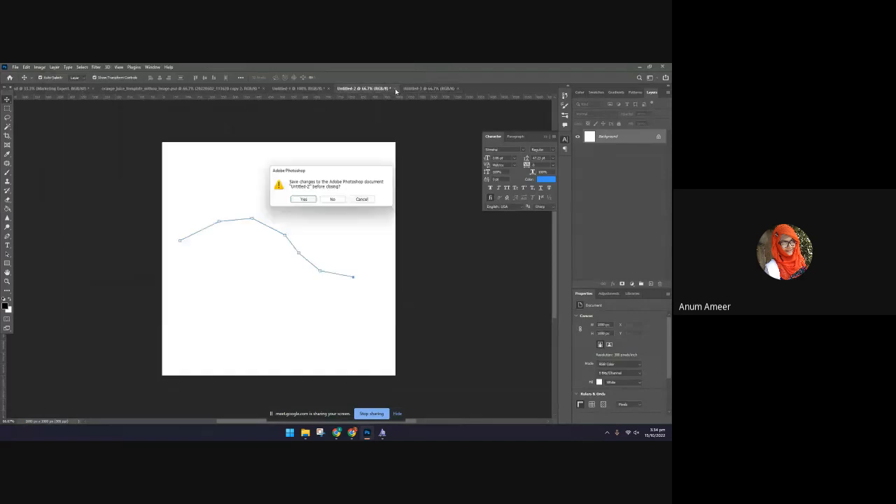
left_click(333, 200)
Draw a rectangle about 1160 × 1090 px over the whole canvas and fill it with white
left_click(7, 262)
left_click_drag(138, 134, 411, 388)
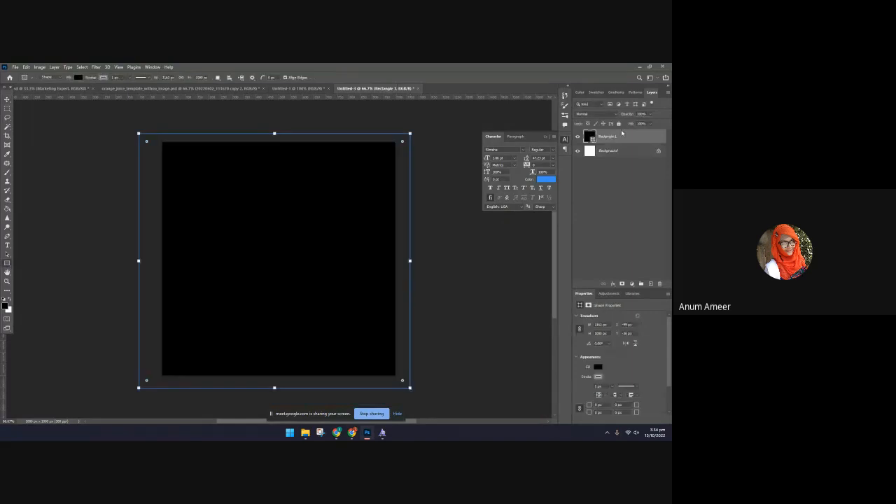
left_click(540, 179)
type("ffffff")
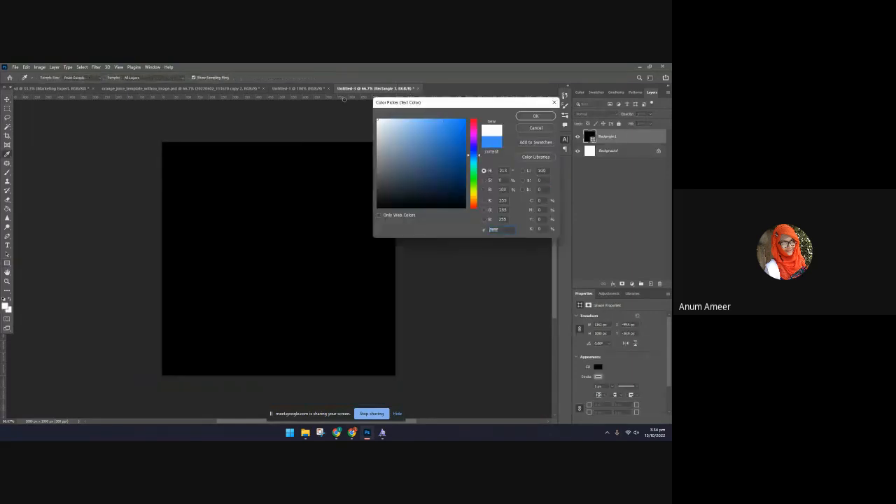
left_click(547, 117)
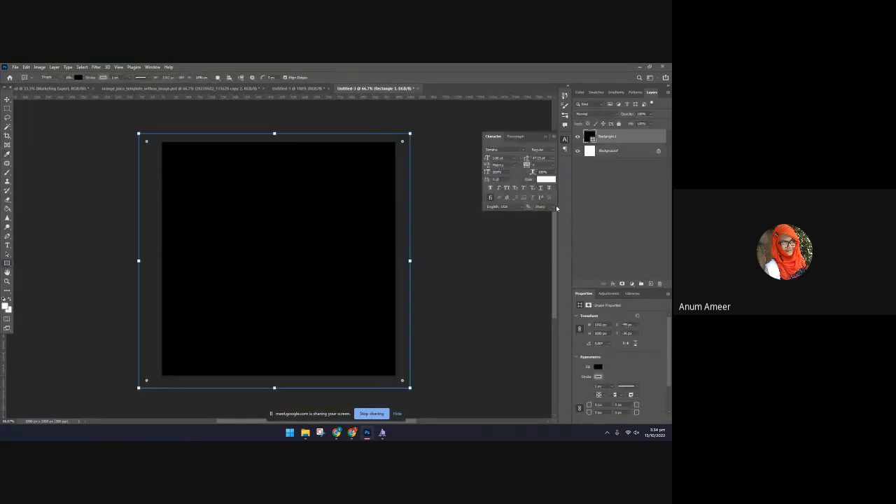
left_click(78, 78)
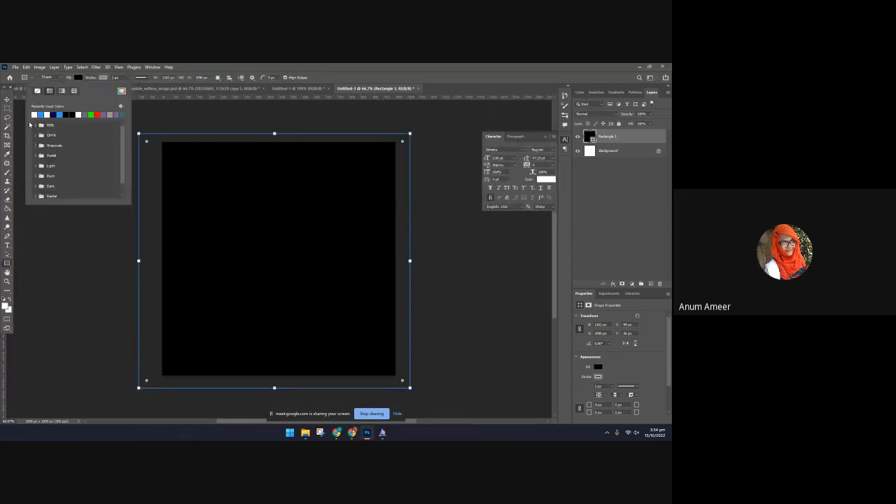
left_click(33, 114)
Round the rectangle's four corners fully into a near-circle and change its fill to red (ff0000)
left_click(7, 100)
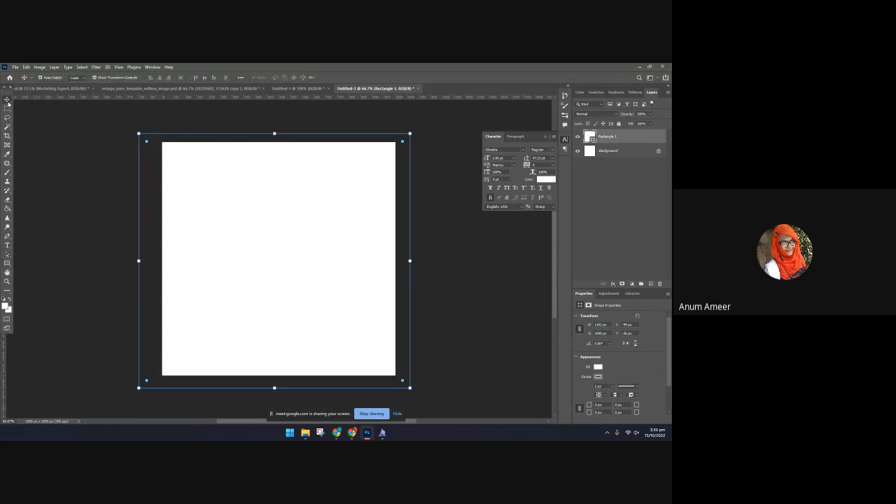
left_click_drag(147, 143, 323, 288)
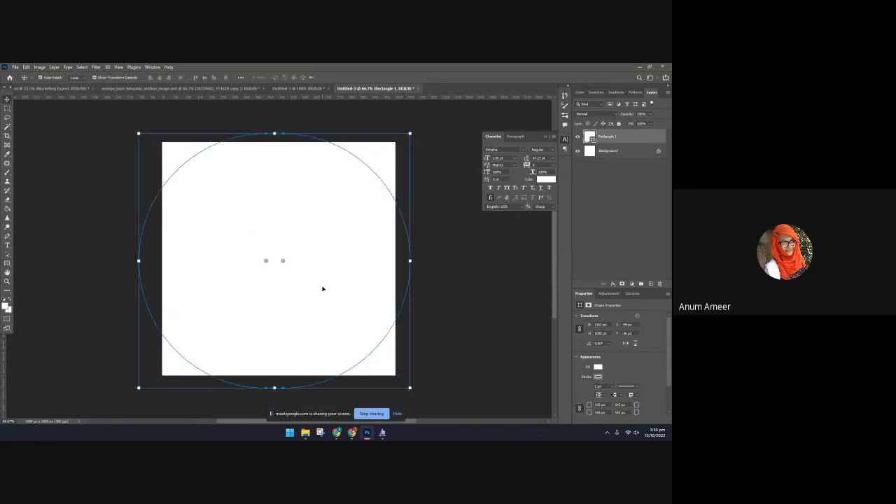
left_click(546, 180)
type("ff0000")
left_click(536, 115)
left_click(597, 366)
left_click(575, 334)
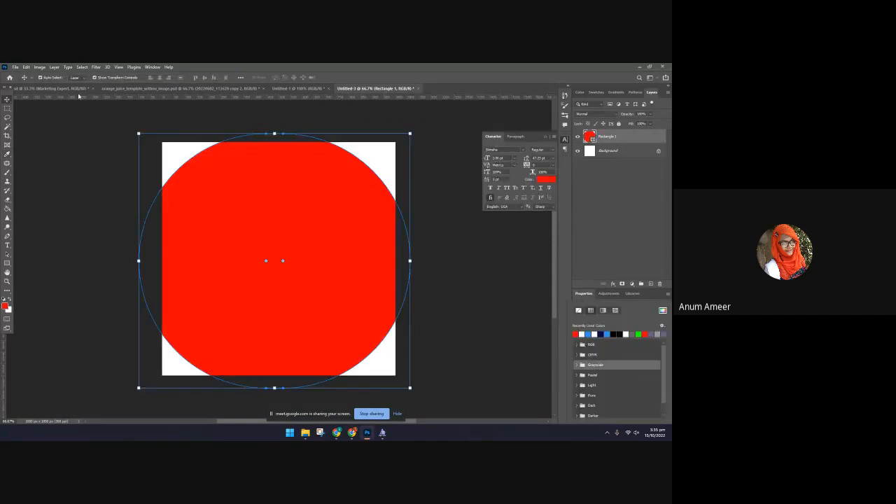
Try to reduce the red shape's corner rounding with its radius handles, and delete the shape
left_click(265, 263)
left_click_drag(266, 261, 156, 122)
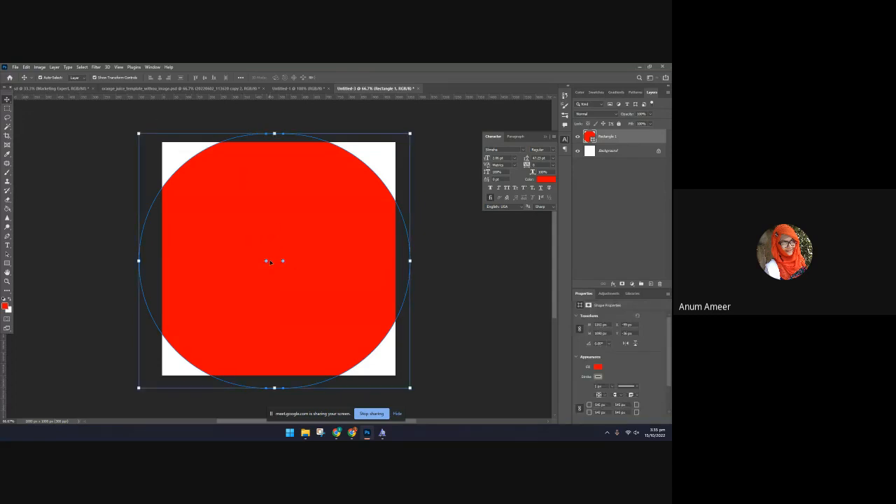
left_click_drag(267, 261, 259, 262)
left_click(410, 303)
left_click(305, 250)
key("Delete")
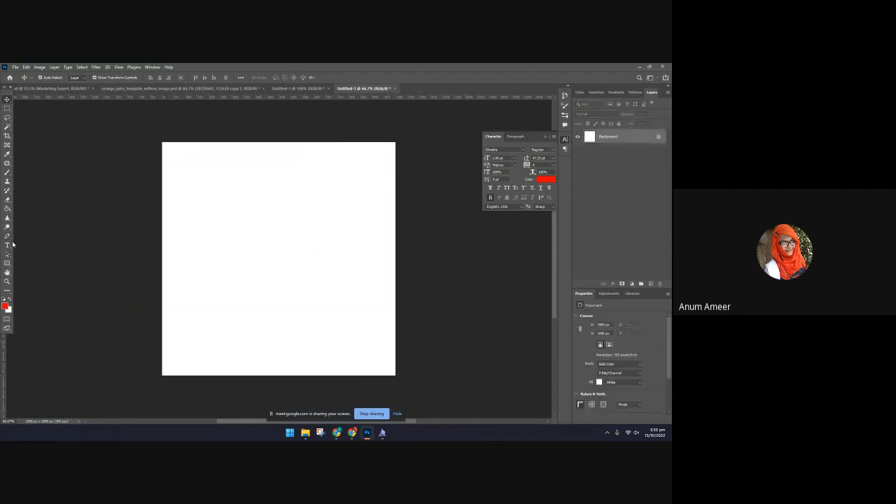
Draw a new rectangle about 1135 × 1077 px over the whole canvas and fill it with navy blue
left_click(7, 263)
left_click_drag(144, 132, 410, 382)
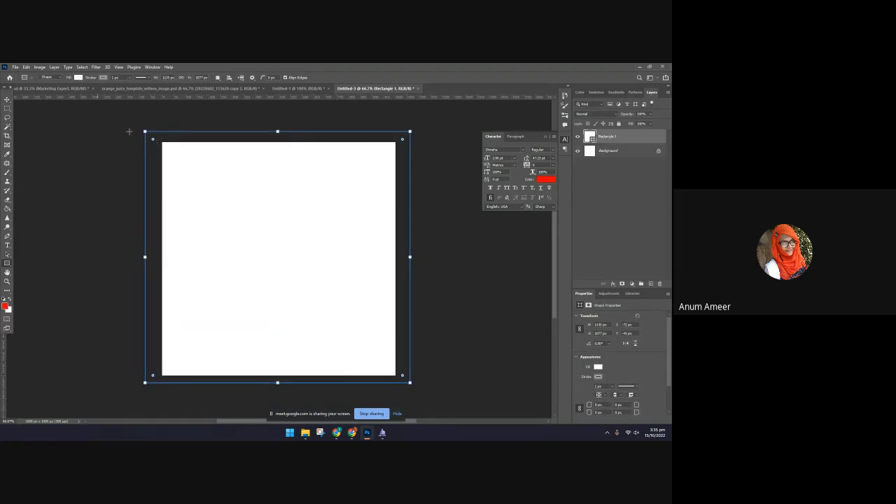
left_click(79, 78)
left_click(79, 79)
left_click(80, 80)
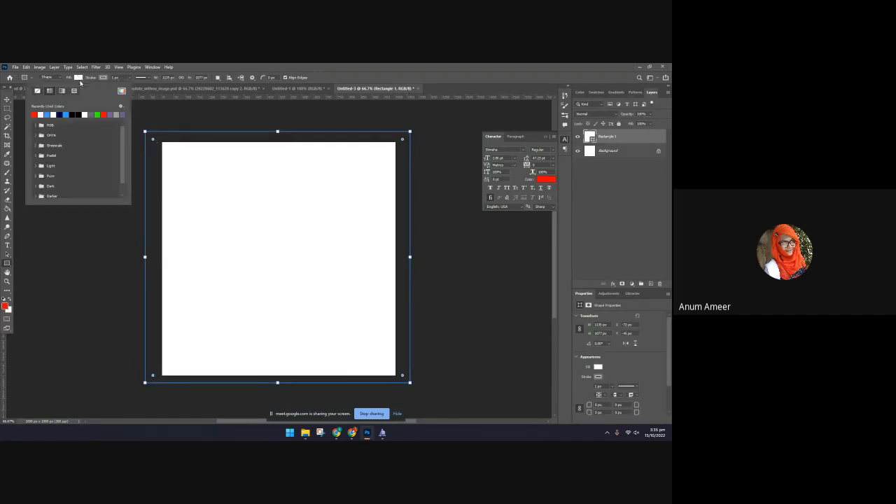
left_click(59, 114)
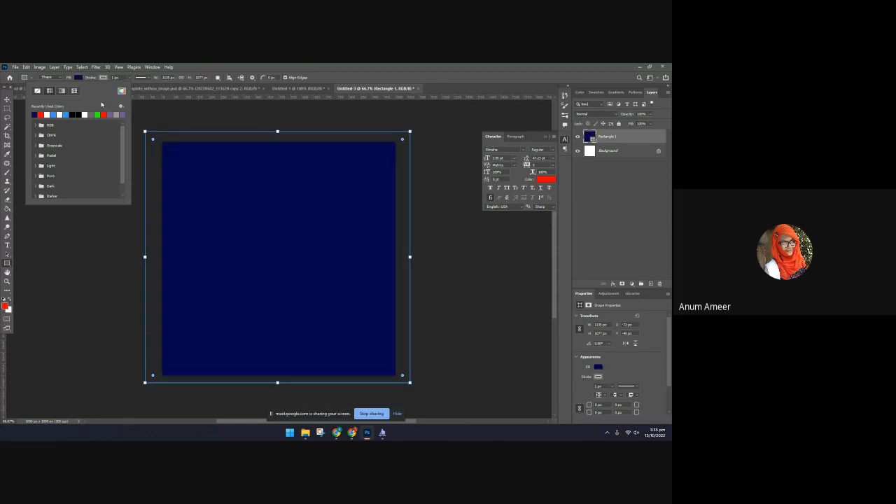
Round the navy rectangle's four corners as far as possible into a near-circle
left_click(7, 99)
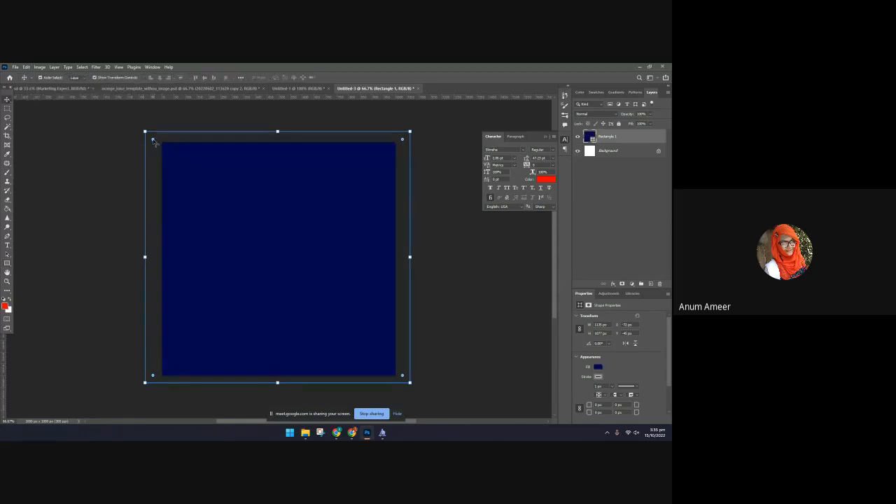
left_click_drag(153, 140, 275, 273)
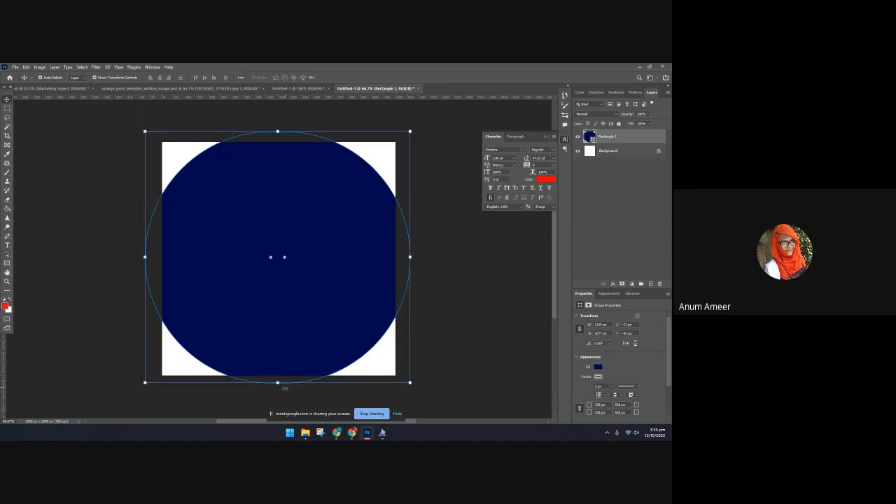
Move the navy near-circle around the canvas, leaving it slightly toward the left and roughly centred vertically
left_click(278, 382)
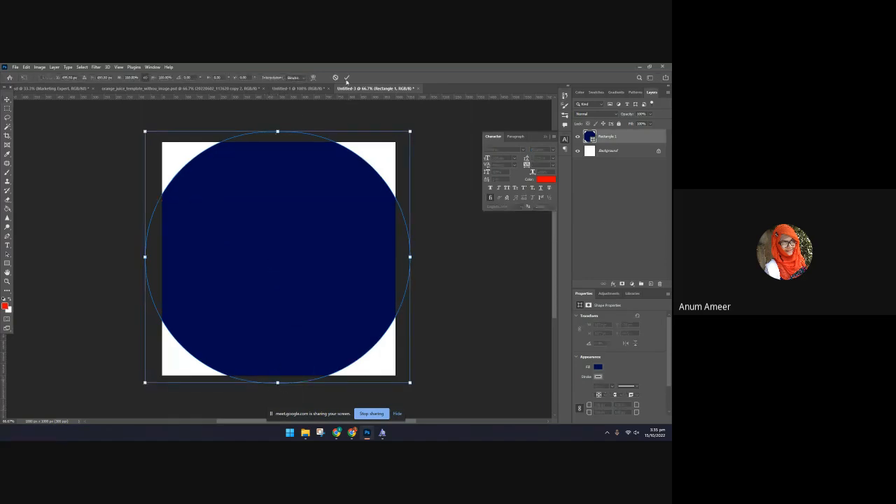
left_click(347, 78)
left_click_drag(295, 200, 292, 174)
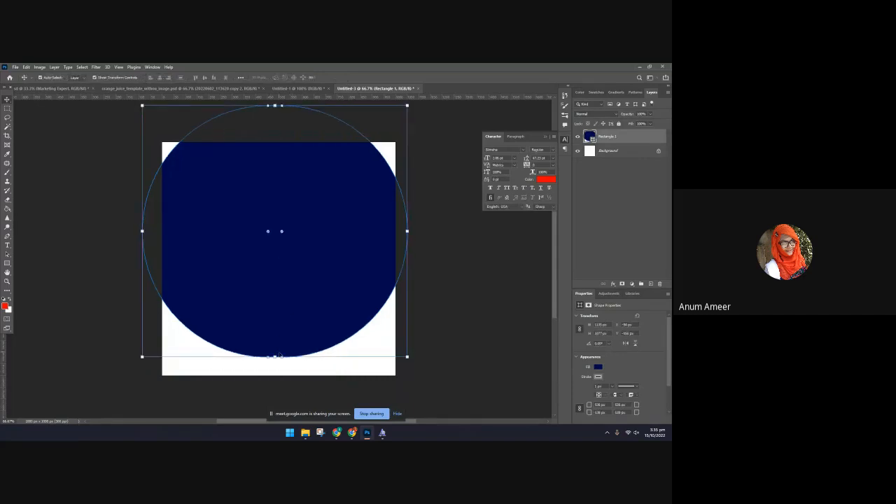
left_click_drag(277, 284, 285, 313)
left_click(522, 306)
left_click(255, 275)
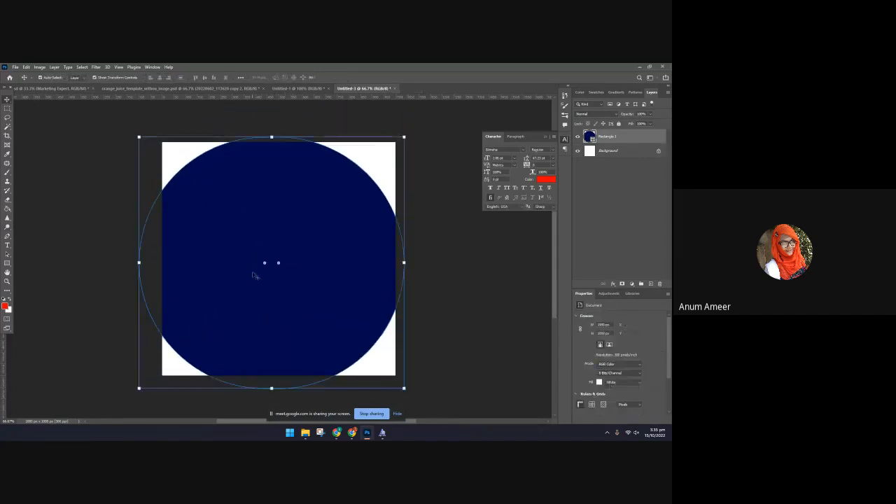
Draw a closed six-point polygon with the Pen tool in Shape mode inside the lower half of the navy circle
left_click(8, 237)
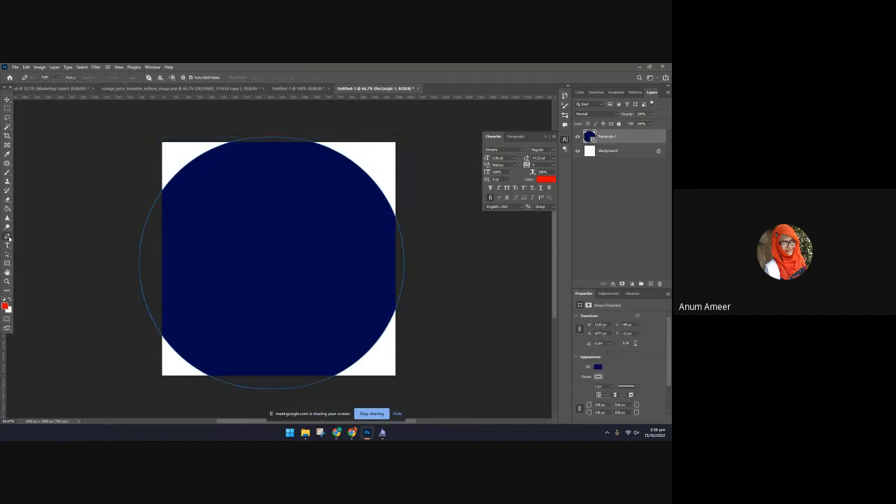
left_click(47, 77)
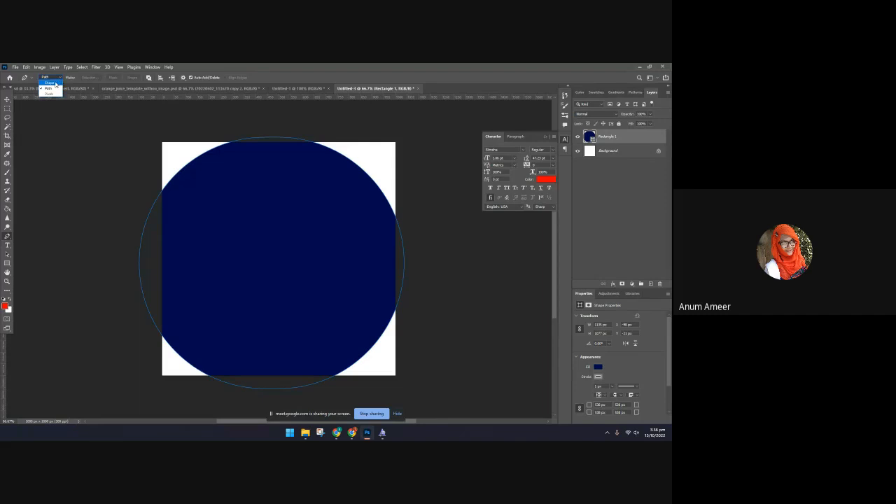
left_click(49, 84)
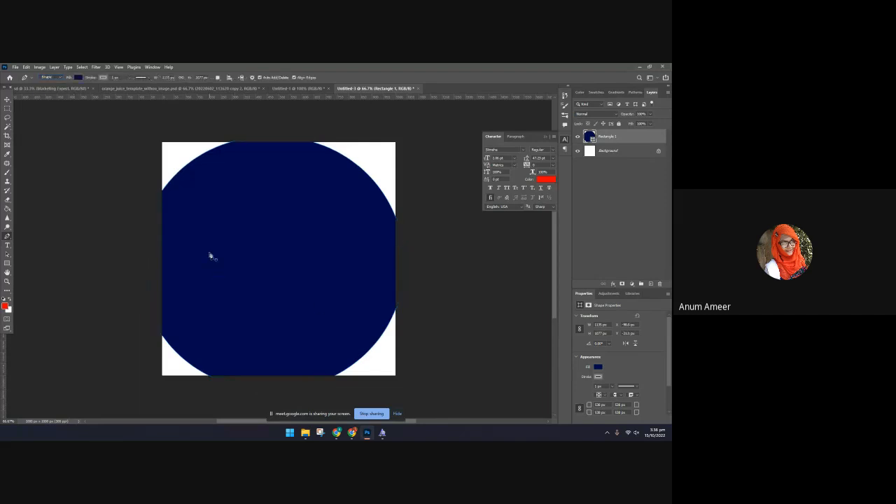
left_click(199, 285)
left_click(215, 262)
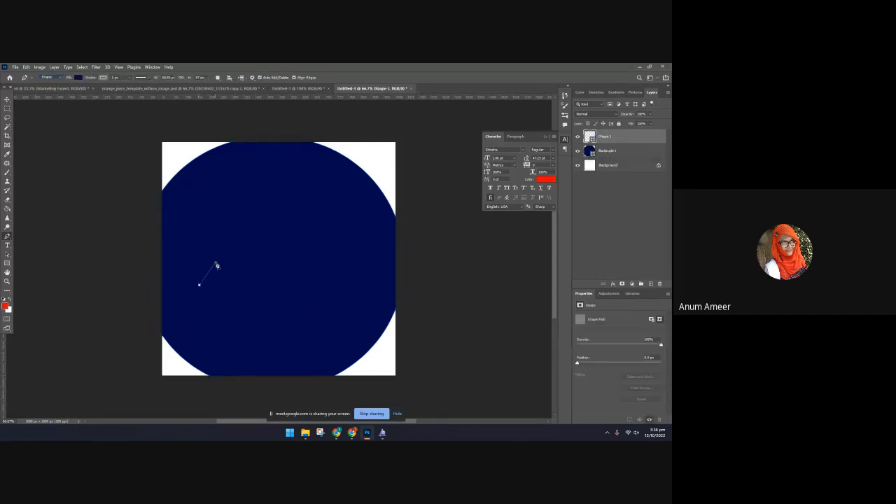
left_click(272, 264)
left_click(273, 286)
left_click(252, 296)
left_click(220, 296)
left_click(199, 285)
Scale the six-point polygon up to about 200%, roughly 637 × 294 px
left_click(8, 99)
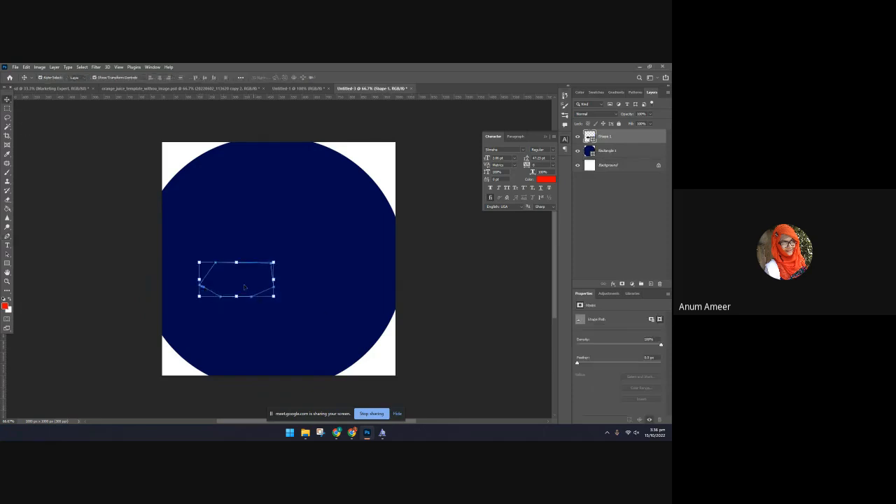
left_click_drag(273, 263, 291, 211)
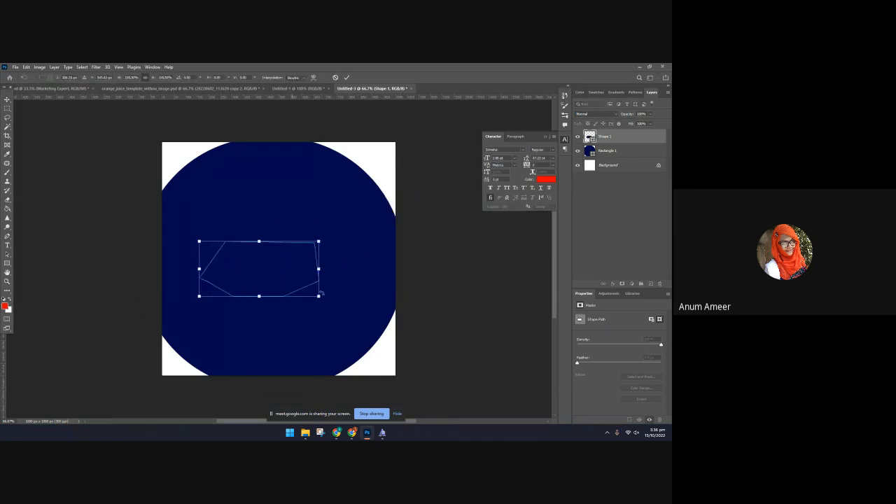
mouse_move(259, 296)
left_mouse_down()
mouse_move(259, 320)
mouse_move(259, 292)
mouse_move(261, 309)
left_mouse_up()
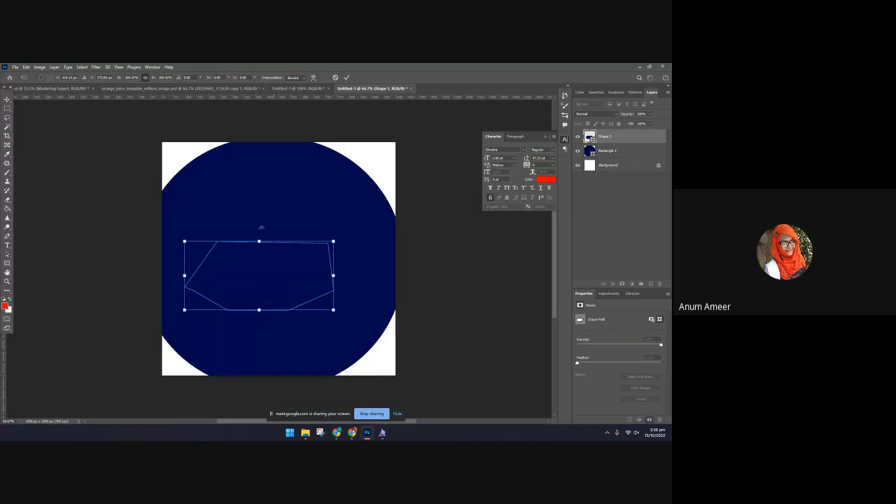
Start a new Pen shape with three anchor points from outside the canvas into the polygon, and undo the last two points
left_click(7, 236)
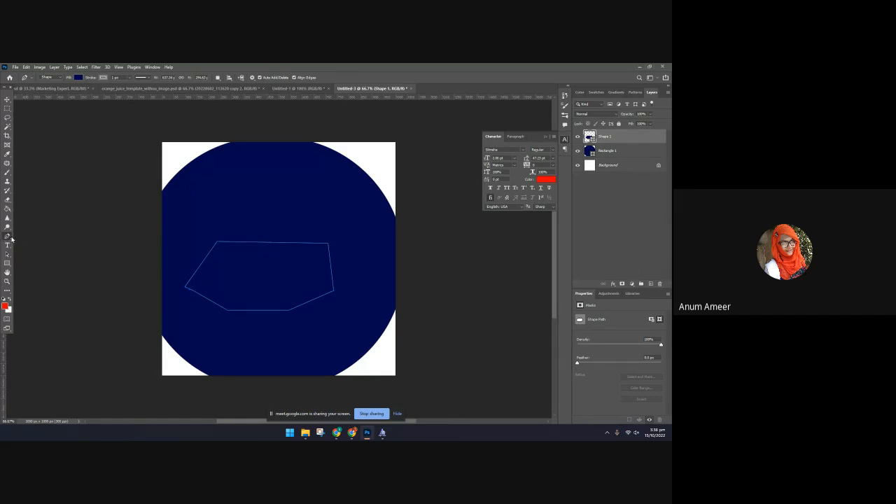
left_click(507, 288)
left_click(263, 273)
left_click(238, 287)
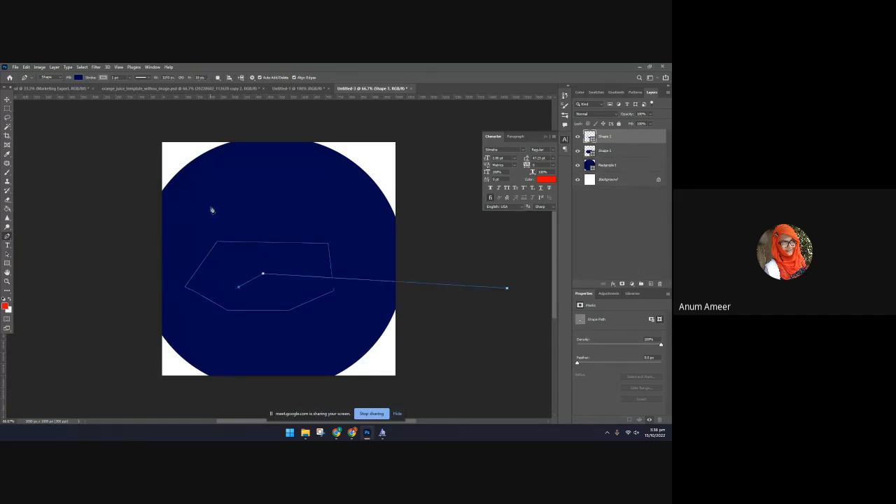
key("ctrl+z")
key("ctrl+z")
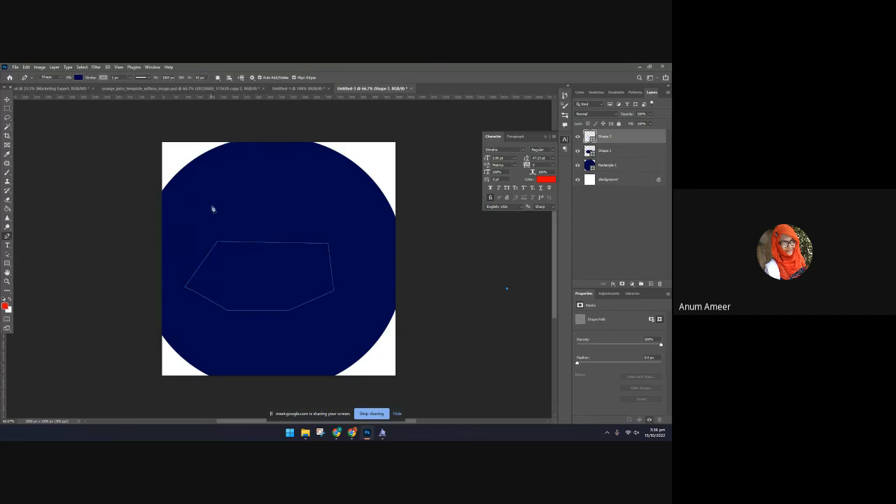
Move the navy circle slightly upward on the canvas and deselect it
key("v")
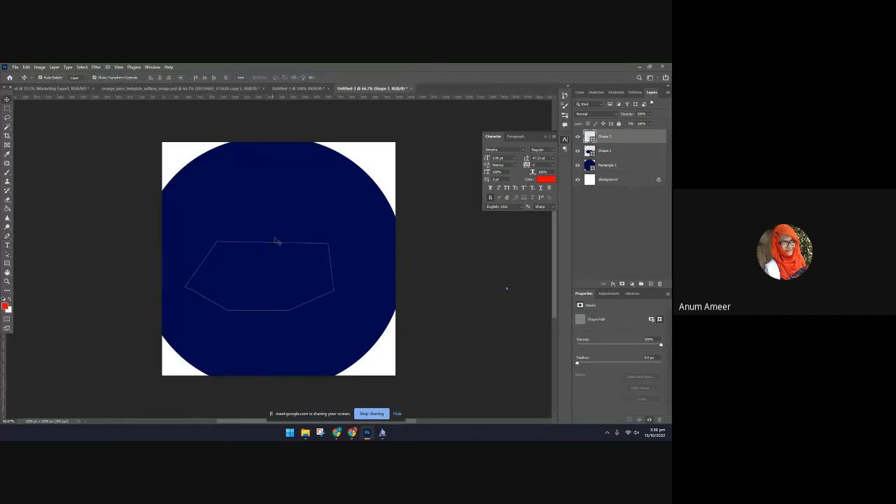
left_click(268, 211)
mouse_move(268, 212)
left_mouse_down()
mouse_move(222, 148)
mouse_move(272, 224)
left_mouse_up()
left_click(120, 277)
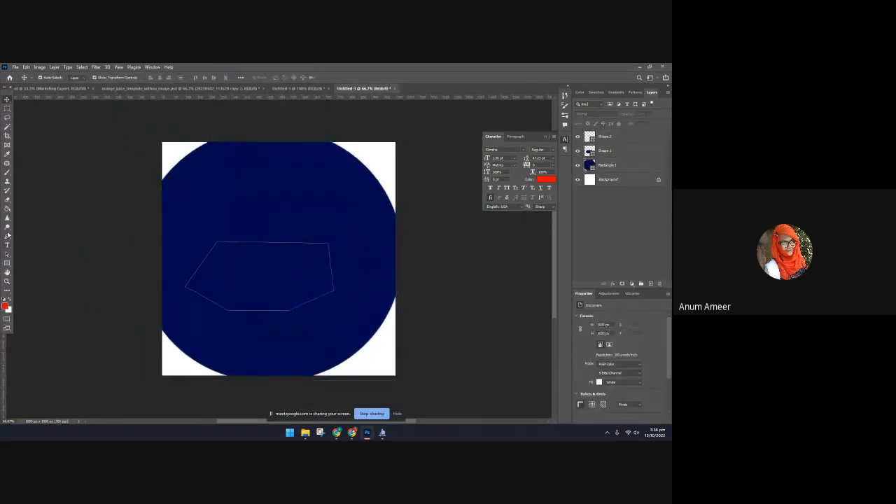
Draw several loose, looping curves over the navy circle with the Freeform Pen tool in Path mode
left_click(7, 238)
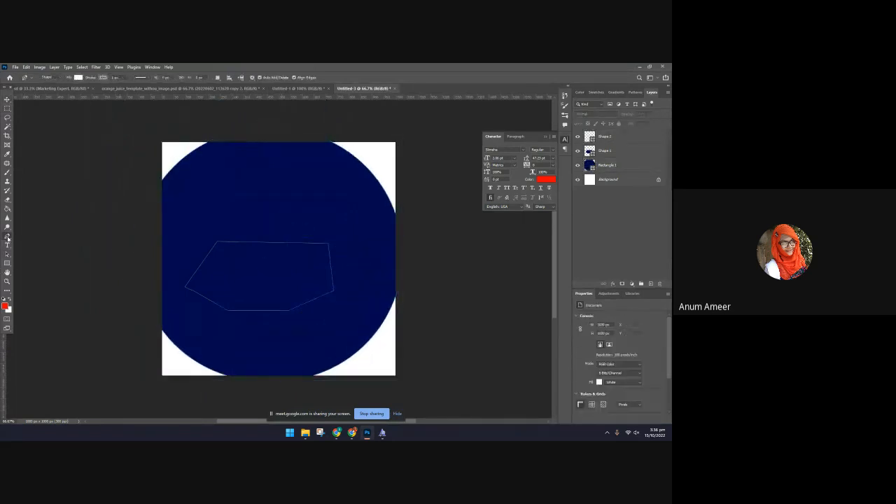
left_click(43, 80)
left_click(45, 89)
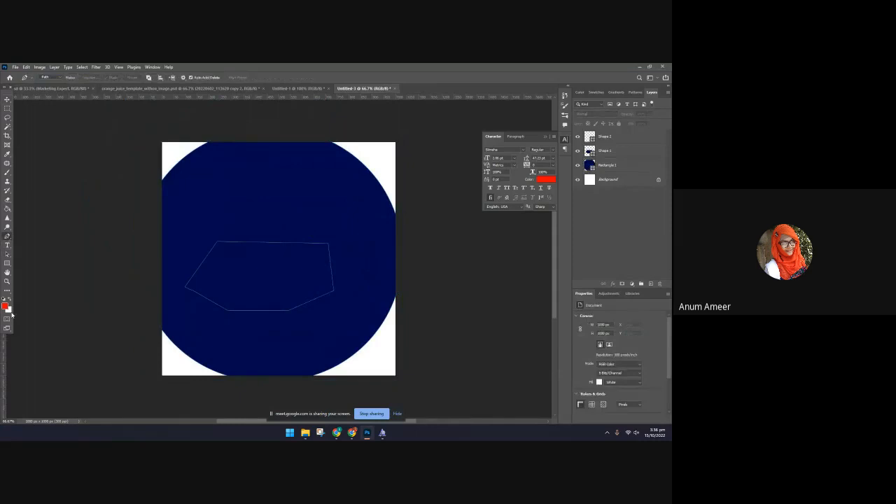
right_click(9, 239)
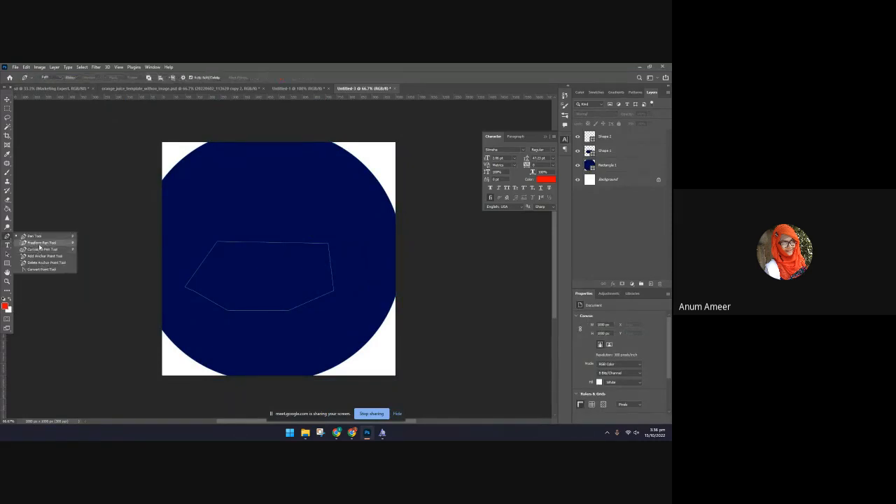
left_click(40, 243)
mouse_move(187, 219)
left_mouse_down()
mouse_move(221, 189)
mouse_move(318, 228)
mouse_move(286, 208)
left_mouse_up()
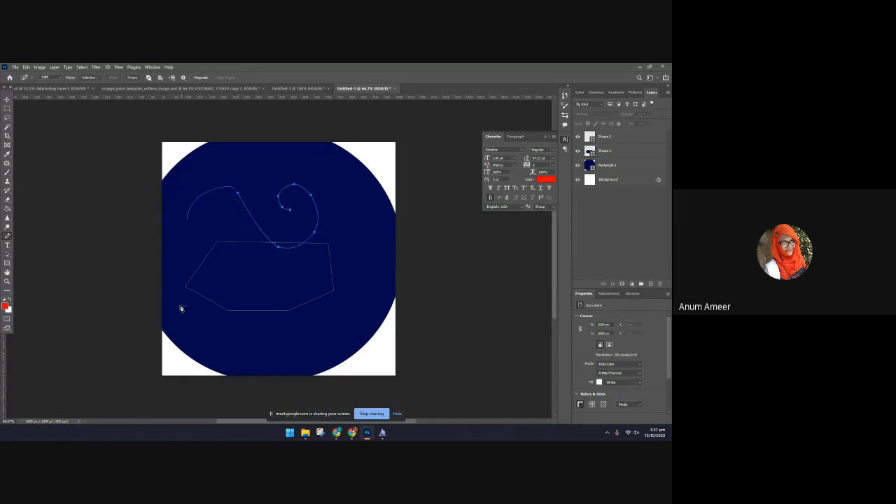
mouse_move(181, 308)
left_mouse_down()
mouse_move(205, 316)
mouse_move(243, 272)
mouse_move(179, 261)
left_mouse_up()
mouse_move(324, 245)
left_mouse_down()
mouse_move(360, 262)
mouse_move(290, 277)
mouse_move(313, 330)
left_mouse_up()
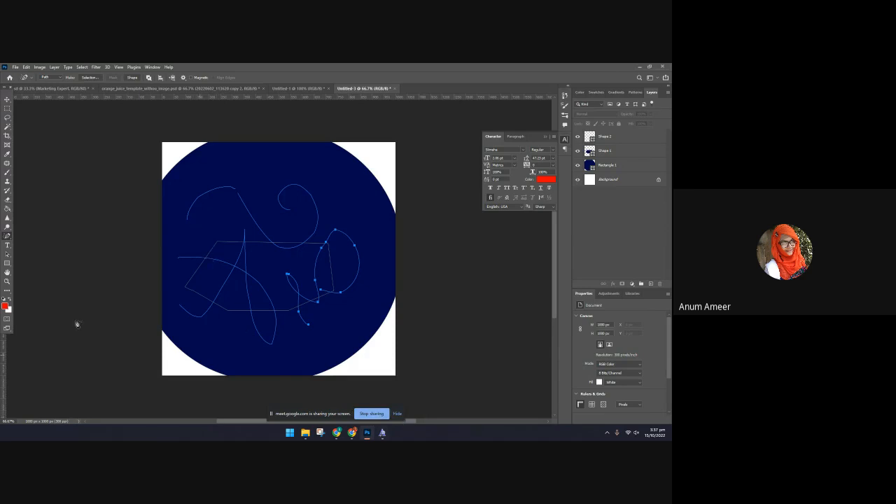
Draw a wavy open path across the circle's upper part with the Curvature Pen tool, and nudge the navy circle slightly
right_click(9, 238)
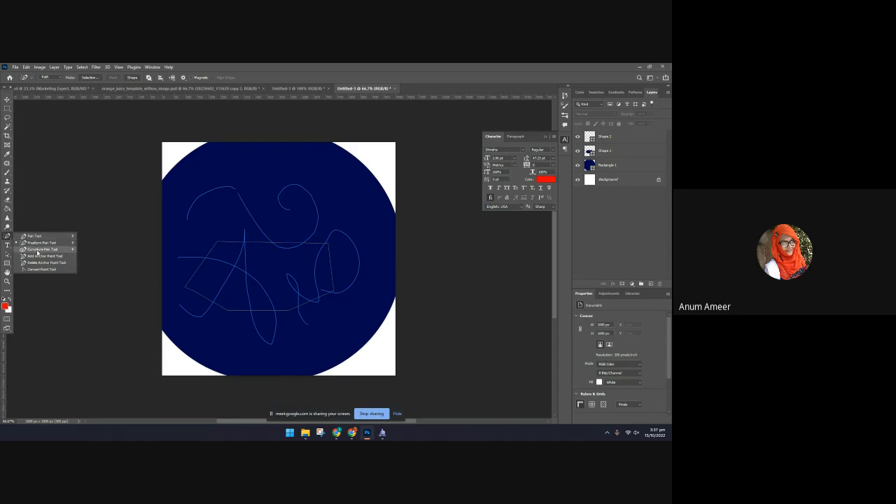
left_click(36, 251)
left_click(192, 163)
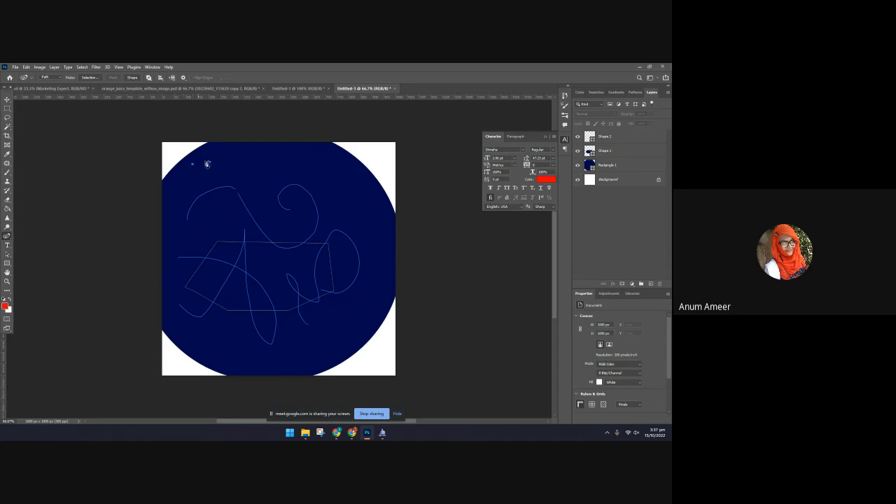
left_click(234, 158)
left_click(257, 166)
left_click(263, 185)
left_click(279, 201)
left_click(323, 204)
left_click(359, 186)
left_click(354, 145)
left_click(8, 100)
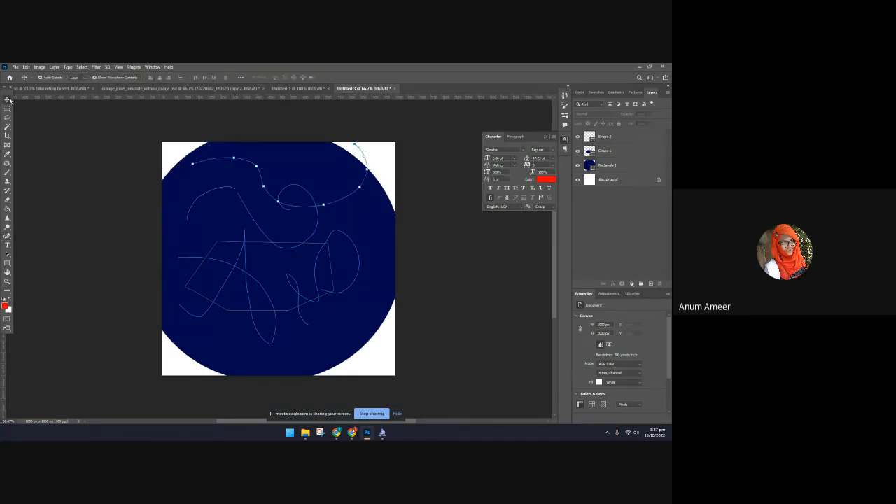
mouse_move(240, 158)
left_mouse_down()
mouse_move(229, 188)
mouse_move(243, 162)
left_mouse_up()
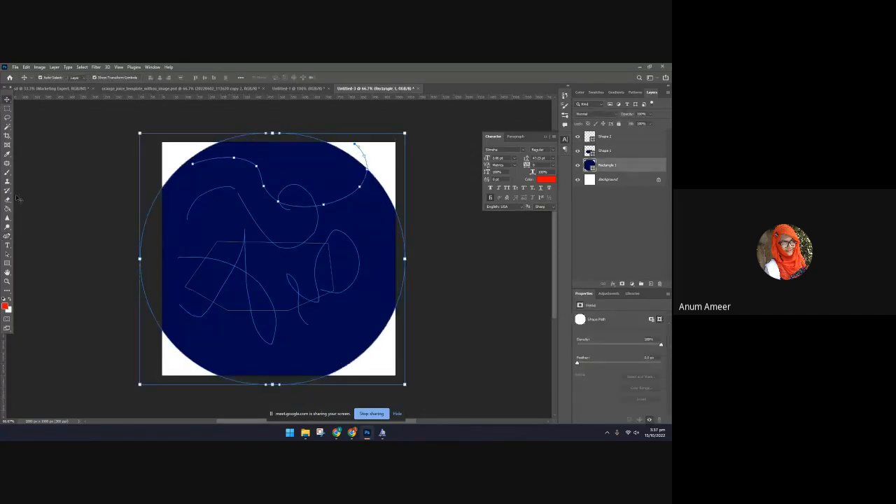
Add anchor points to the middle of the wavy path with the Add Anchor Point tool and reshape that section
left_click(8, 238)
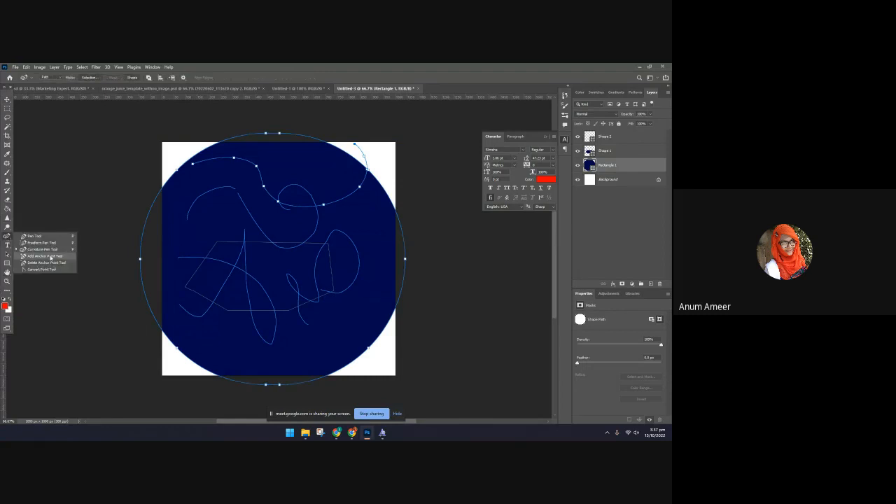
left_click(44, 256)
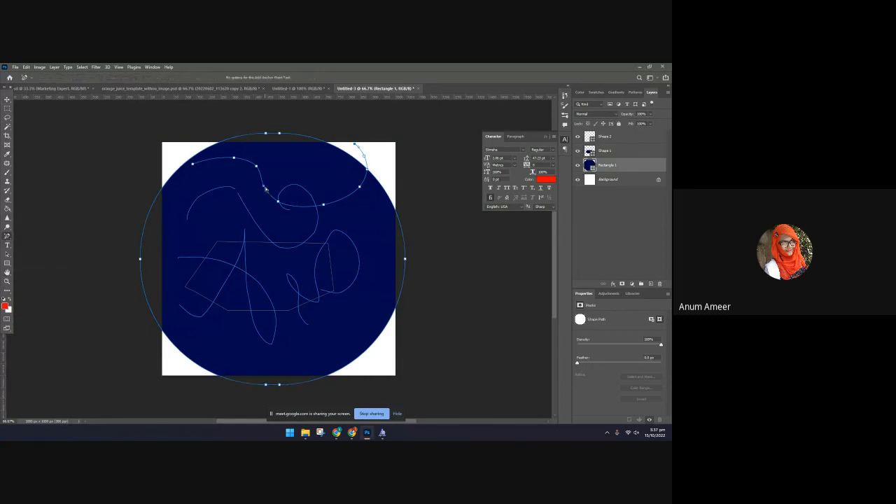
left_click(267, 192)
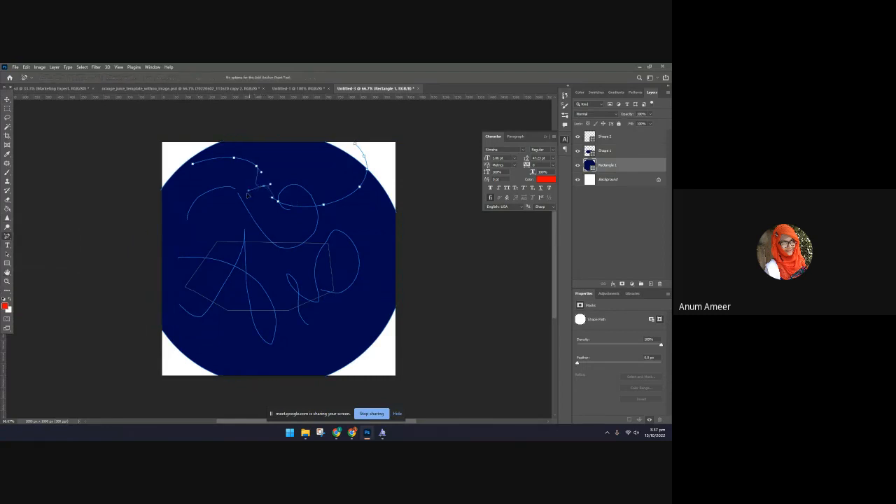
left_click_drag(257, 167, 268, 192)
left_click(8, 238)
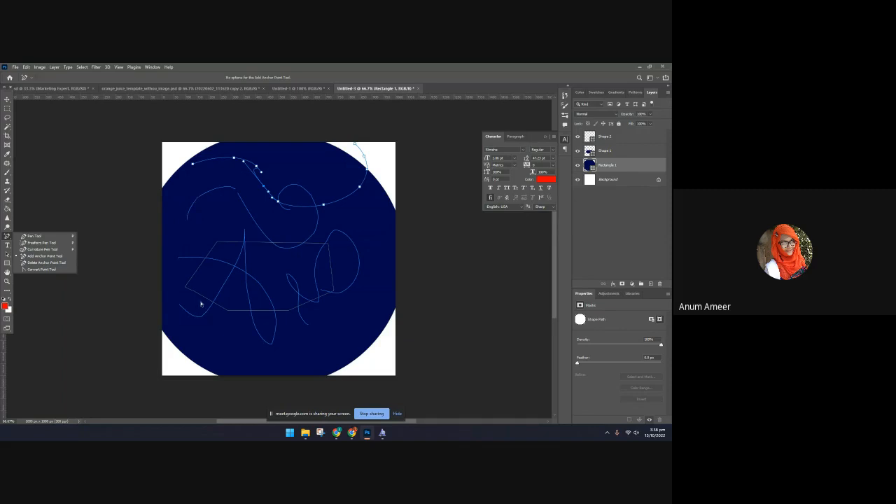
Switch to Chrome and open the suggested YouTube video "Create Motion Blur In Photoshop IN 60 SECONDS!" in a new tab
left_click(352, 433)
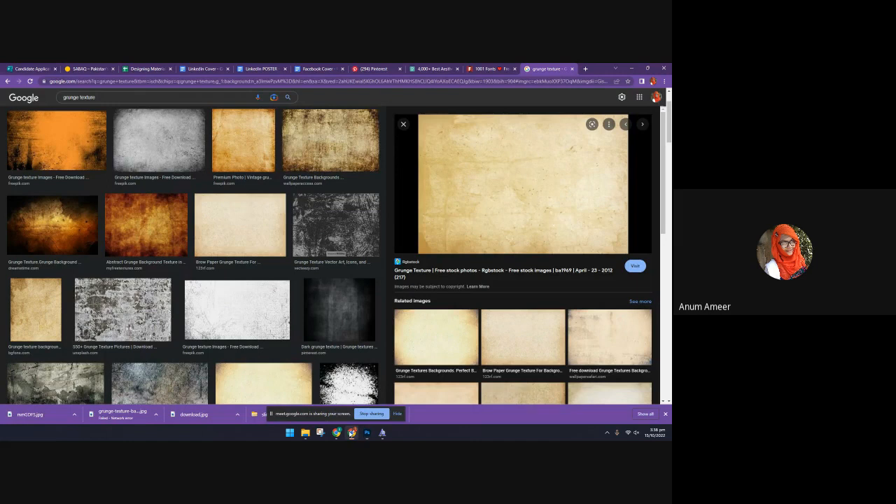
key("ctrl+t")
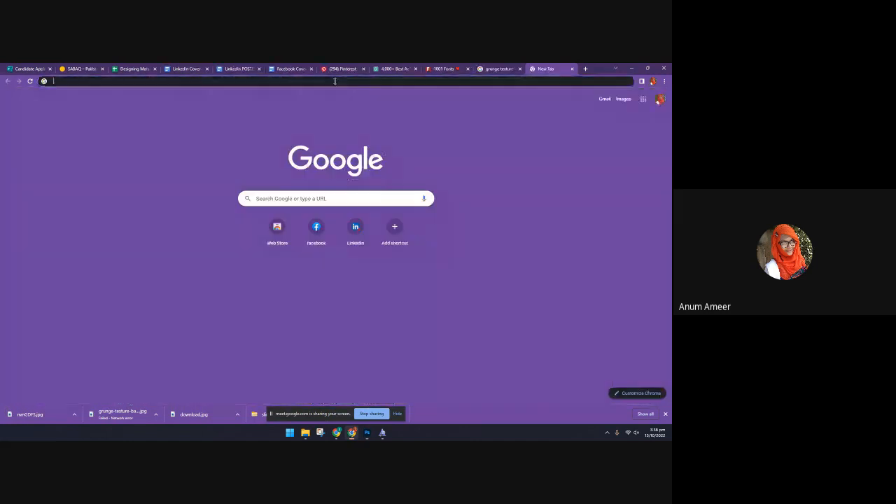
type("yo")
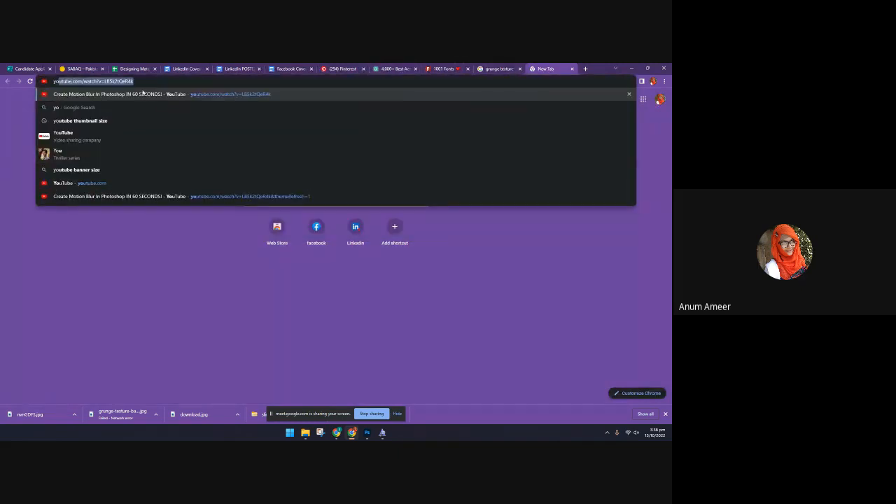
key("Return")
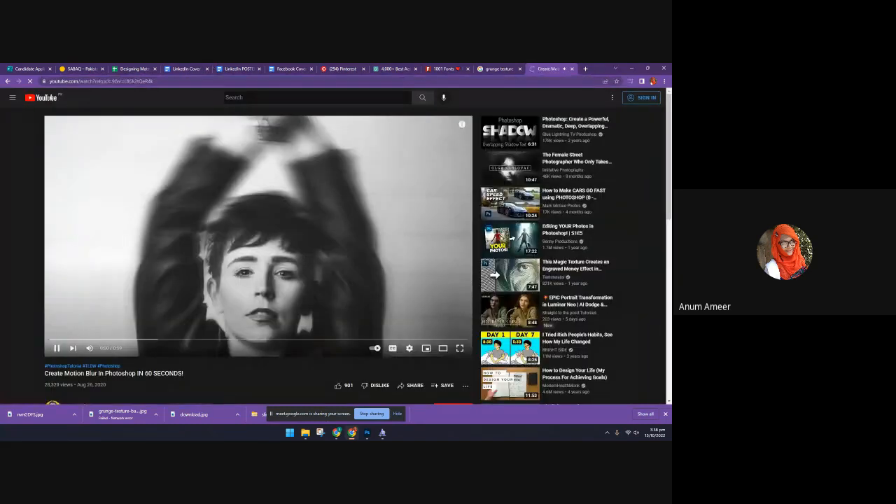
Search YouTube for "pen tool in photoshop"
left_click(242, 96)
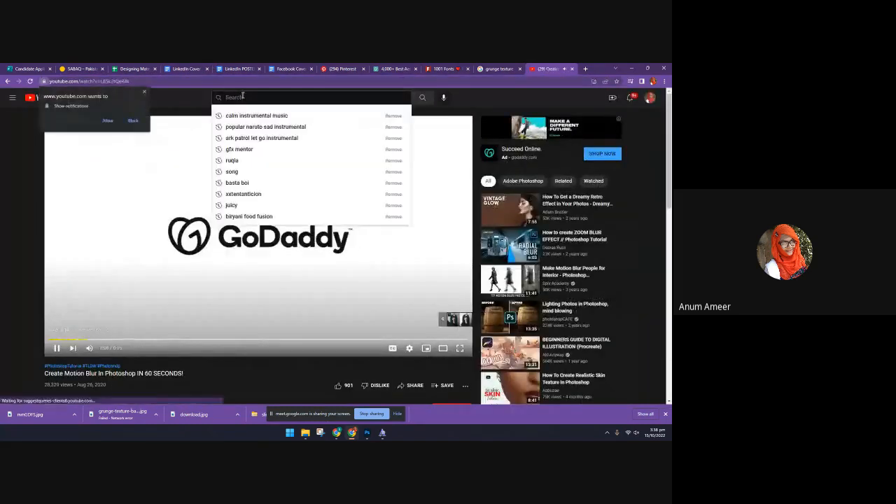
type("pen")
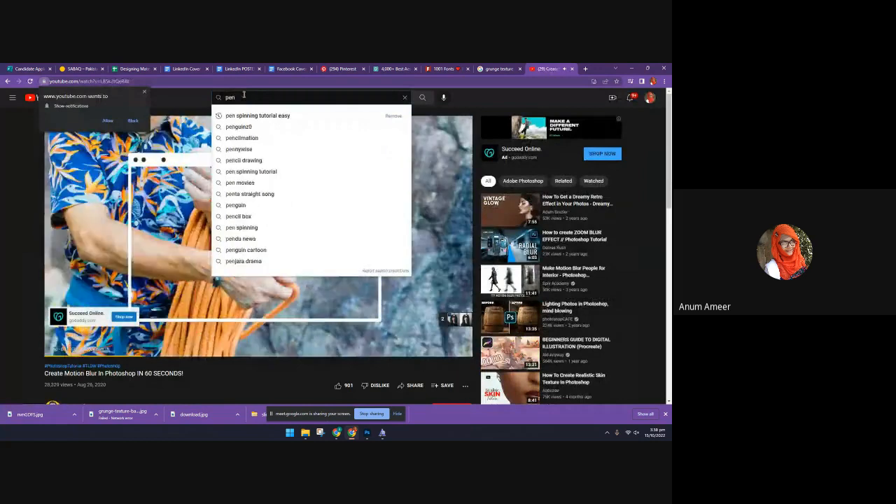
type("tool")
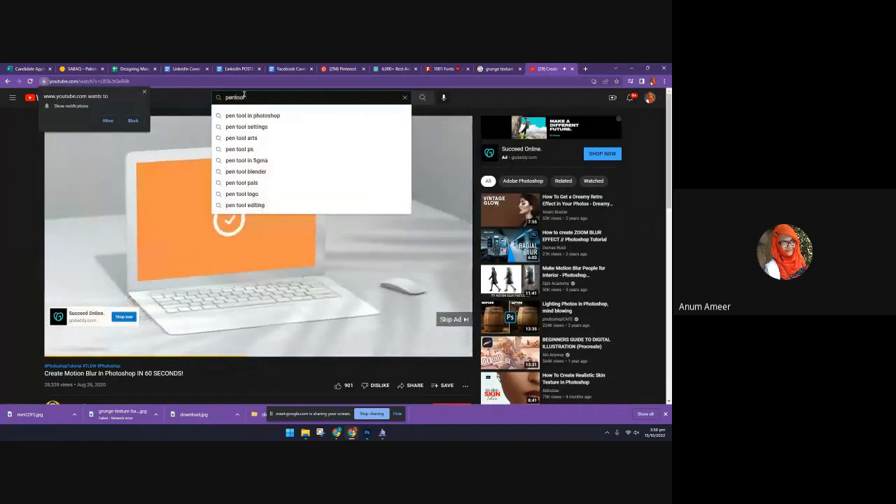
key("Down")
key("Return")
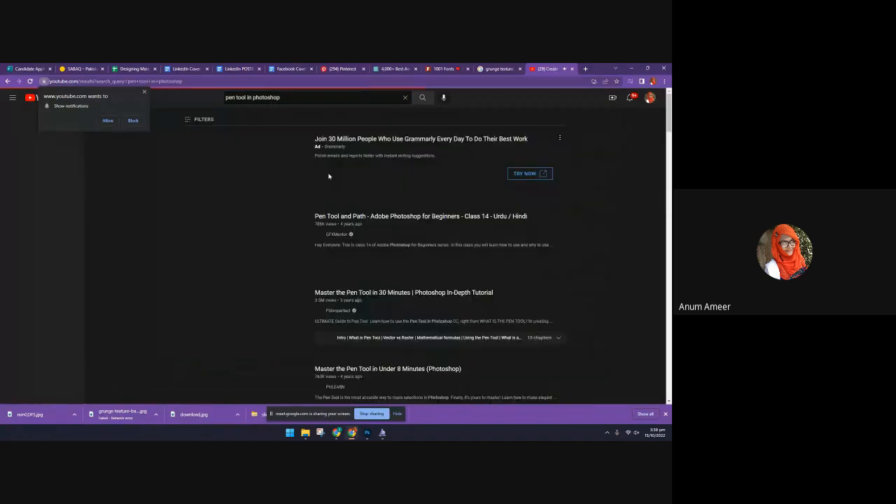
Open the video "Key Shortcuts for the PEN TOOL in Photoshop" from the results and skip past its introduction
scroll(337, 269, "down", 3)
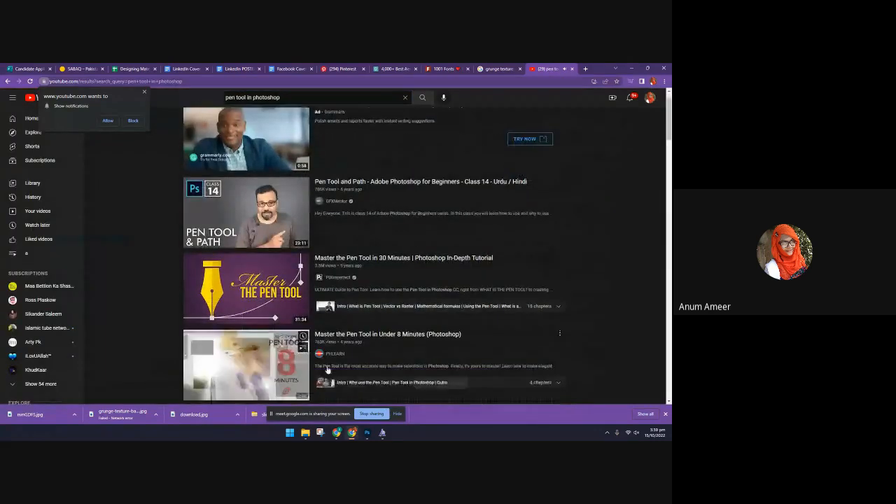
scroll(311, 340, "down", 2)
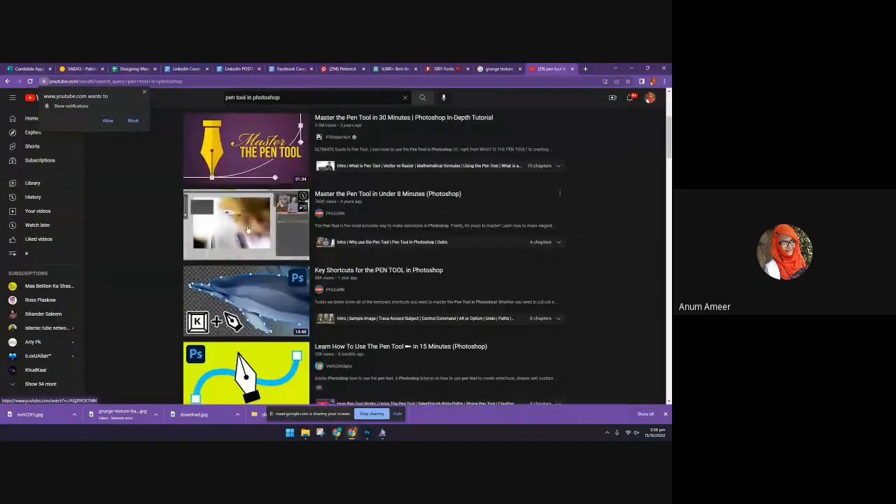
left_click(261, 315)
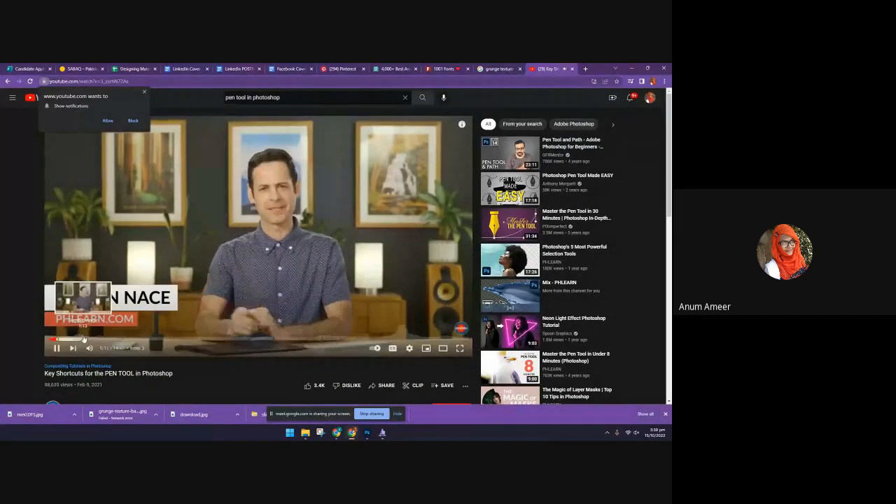
left_click(82, 338)
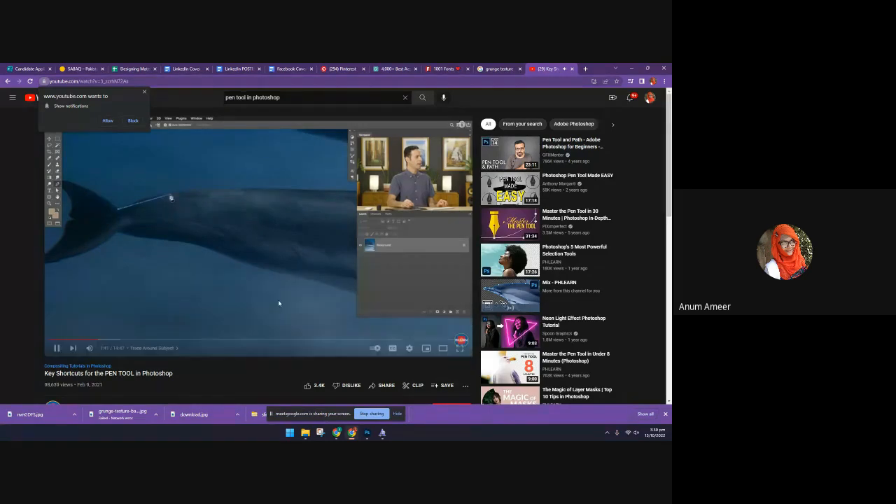
Switch to Photoshop and magnify the hand and flowers in the Untitled-1 "hope" design down to individual pixels
left_click(367, 433)
left_click(292, 88)
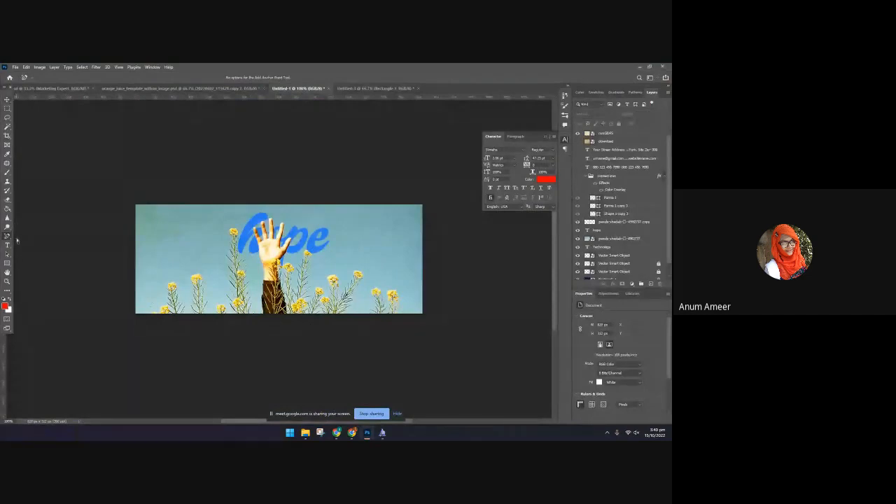
left_click(7, 280)
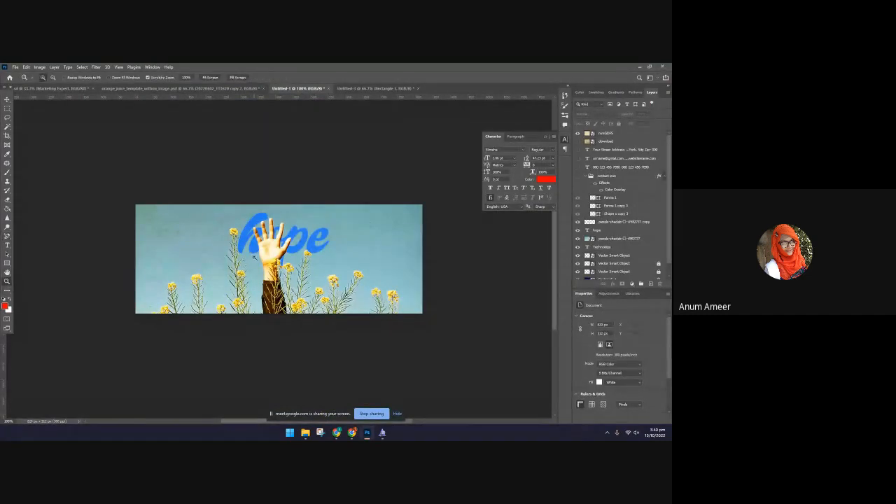
left_click(254, 256)
left_click(263, 246)
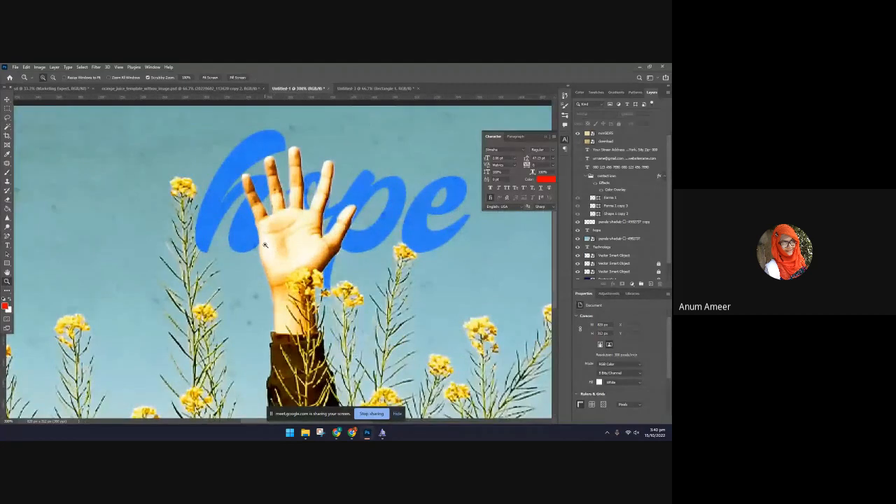
left_click(264, 242)
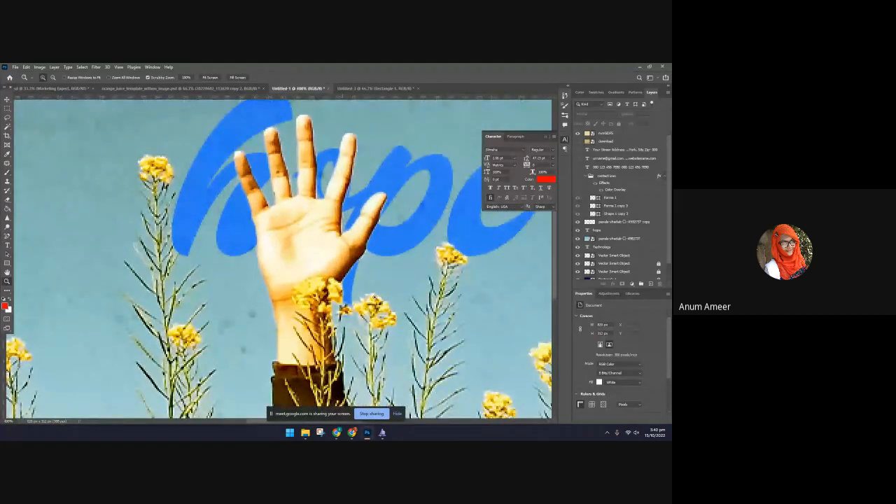
left_click_drag(446, 275, 426, 278)
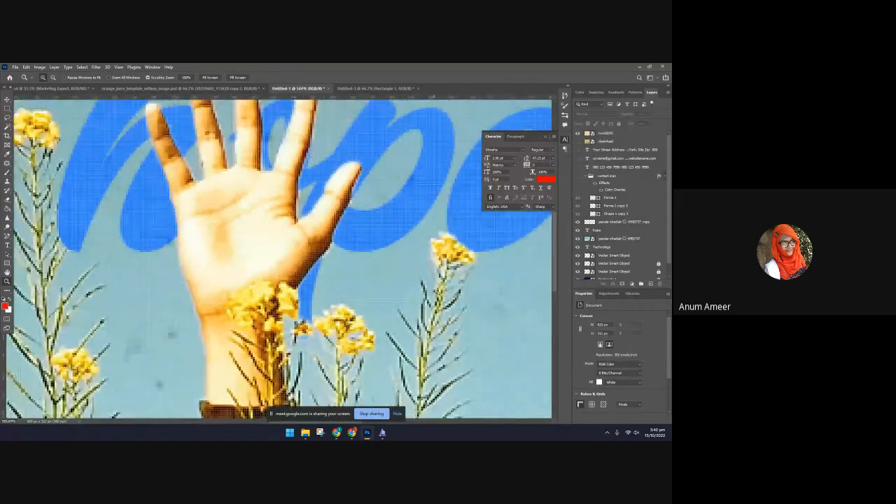
left_click(442, 274)
left_click(442, 275)
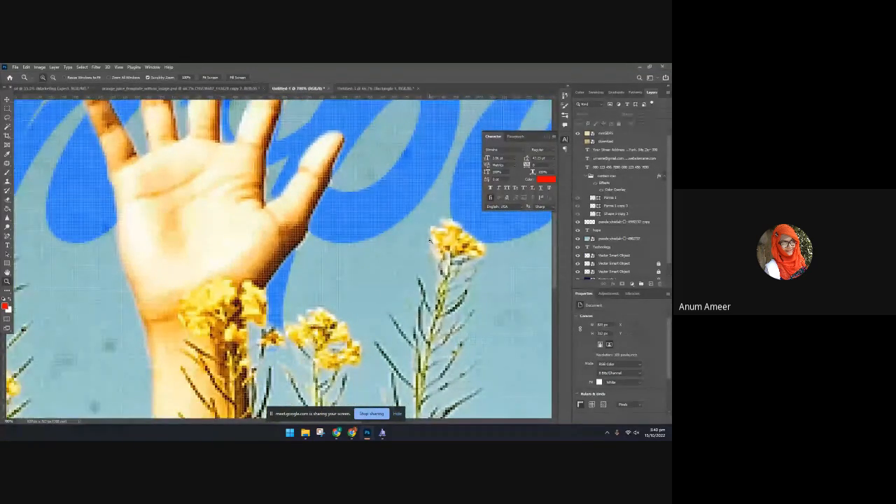
left_click_drag(227, 297, 343, 298)
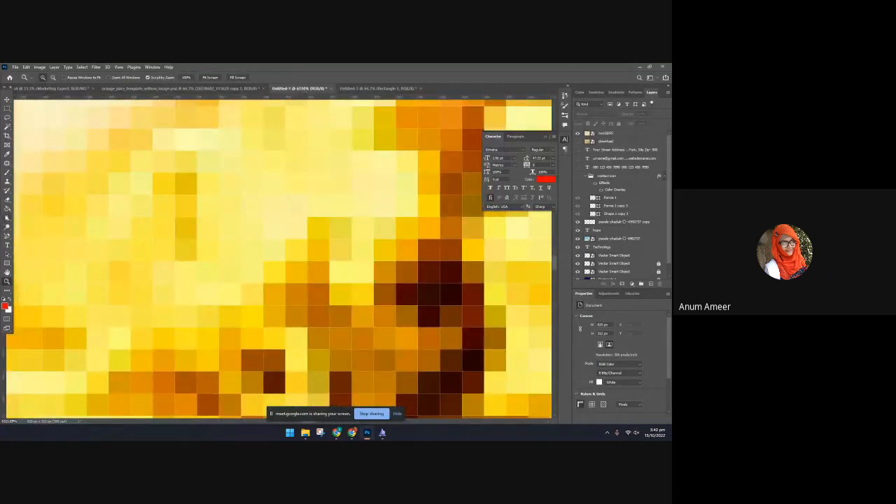
Zoom the "hope" design back out to 200% and activate the Move tool
key("ctrl+minus")
key("ctrl+minus")
key("ctrl+minus")
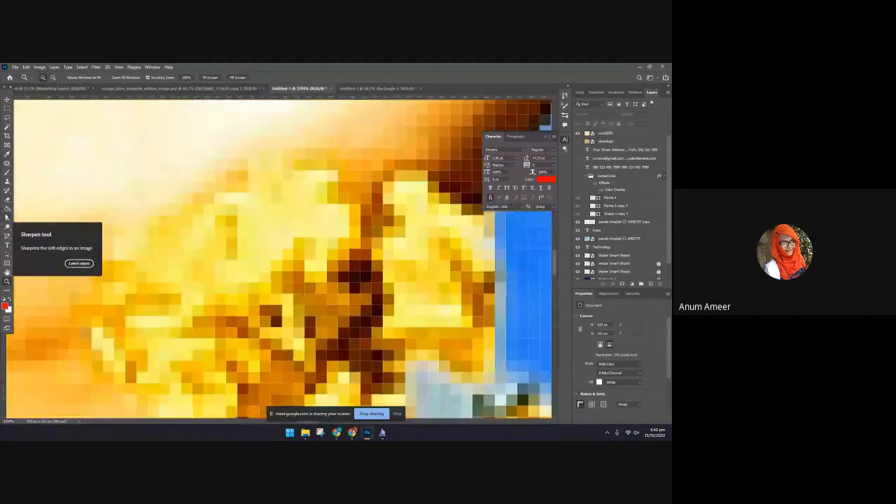
key("ctrl+minus")
key("ctrl+minus")
key("ctrl+minus")
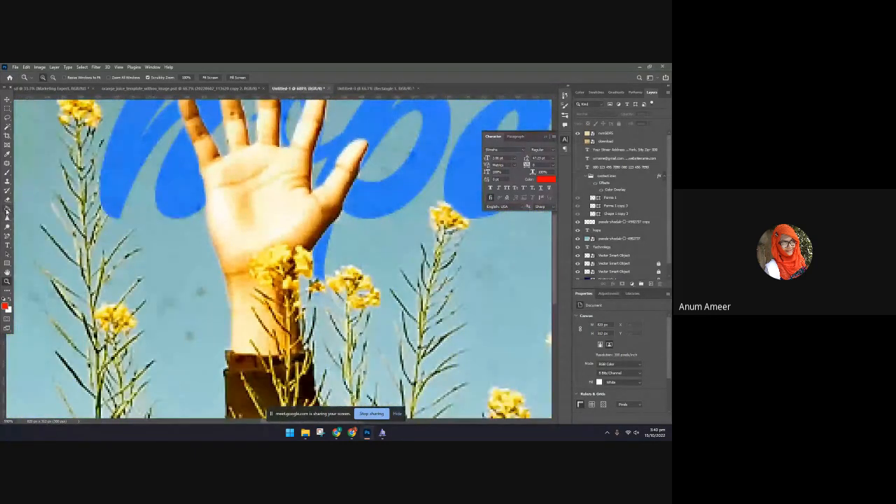
scroll(280, 259, "down", 3)
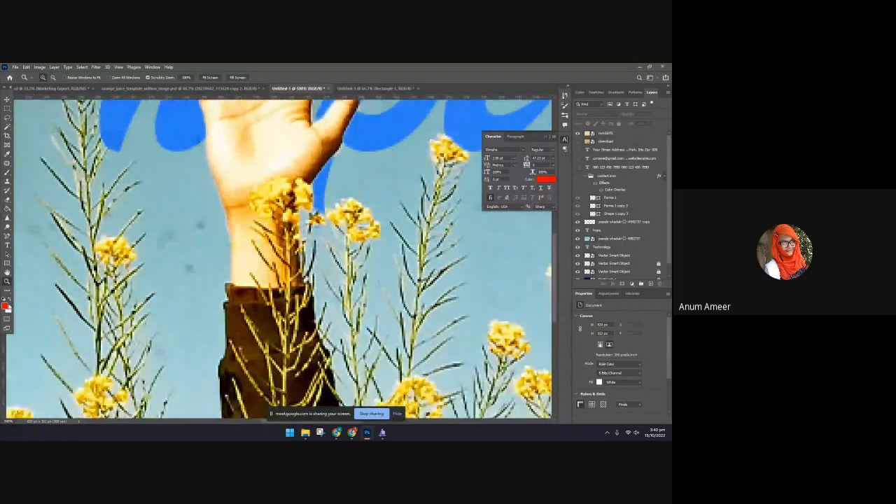
left_click(7, 99)
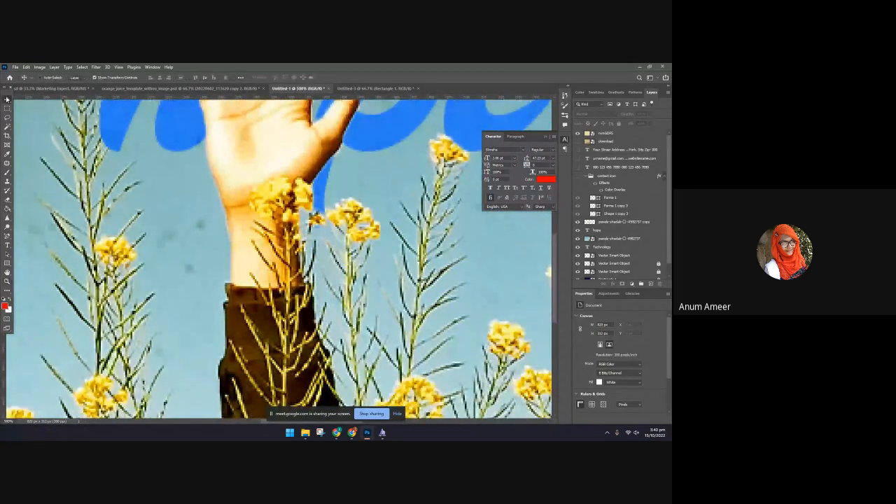
key("ctrl+minus")
key("ctrl+minus")
key("ctrl+minus")
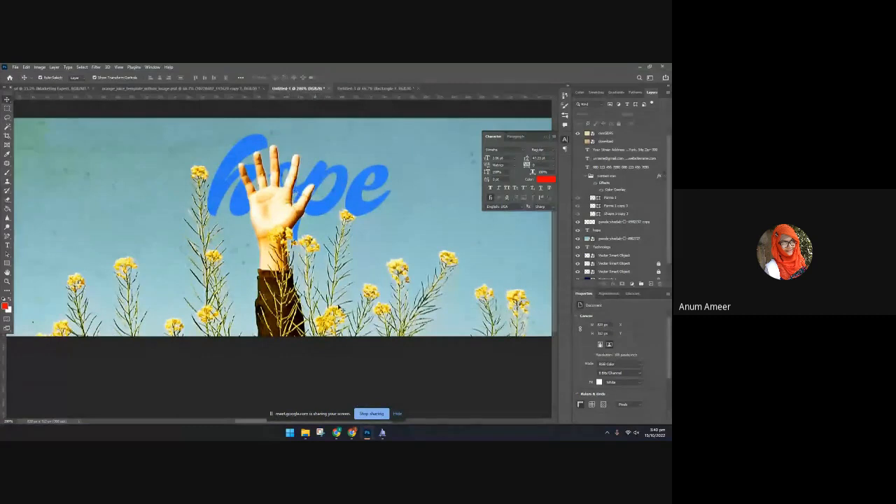
Switch back to Chrome and skip ahead through the pen tool shortcuts video to its "Alt or Option" chapter
left_click(356, 432)
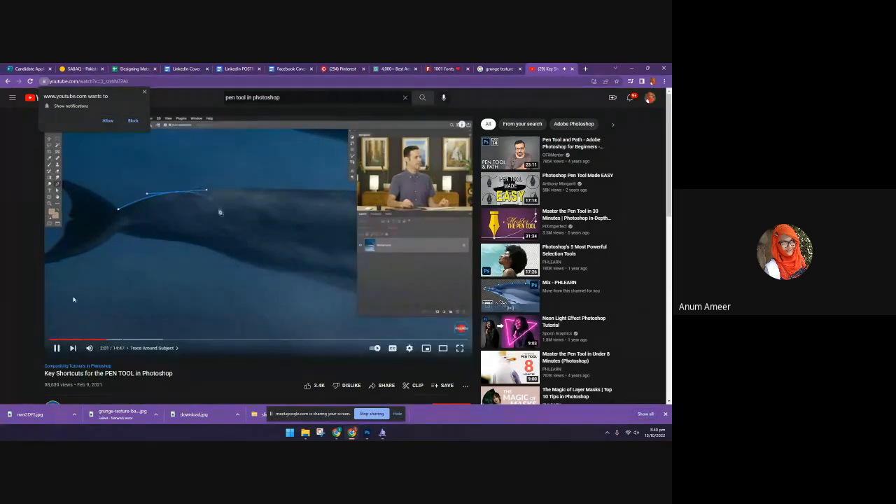
left_click(141, 340)
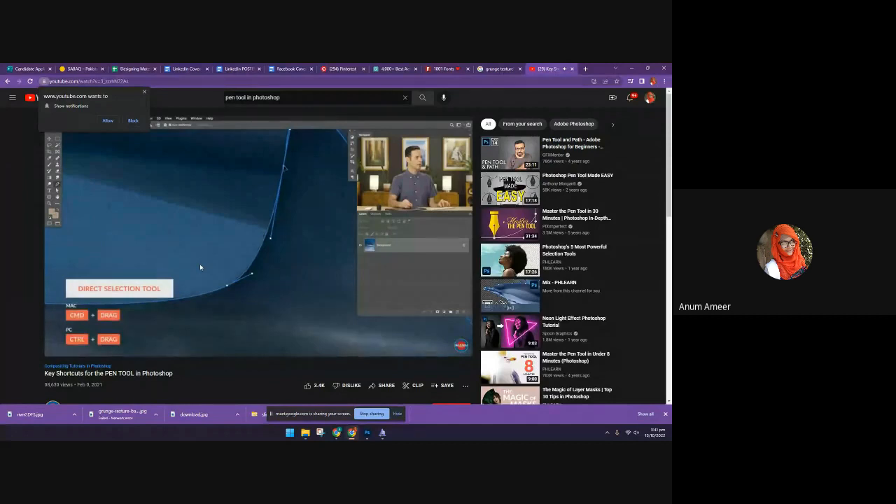
scroll(203, 329, "down", 1)
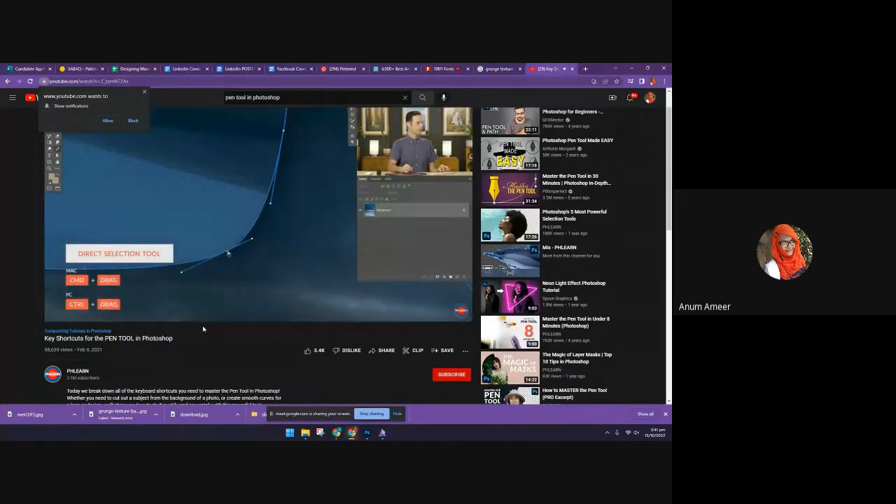
scroll(202, 326, "up", 1)
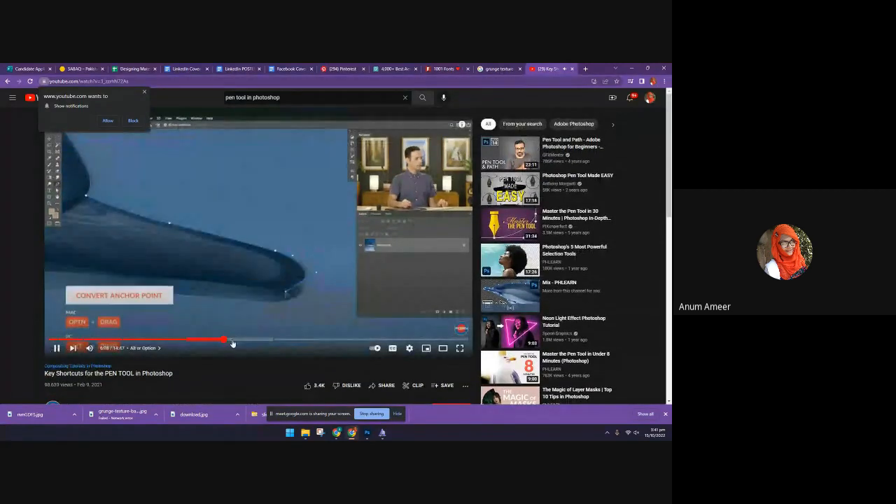
Switch to Photoshop and activate the Lasso tool in the "hope" design
mouse_move(364, 434)
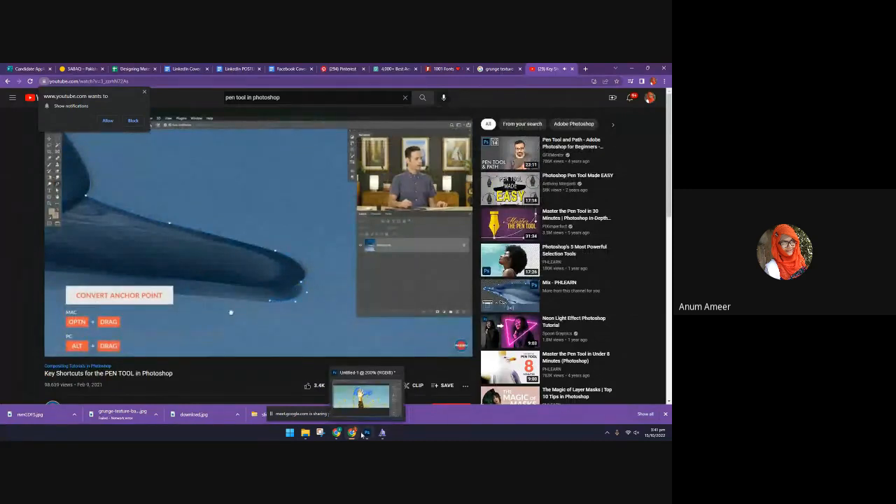
left_click(363, 434)
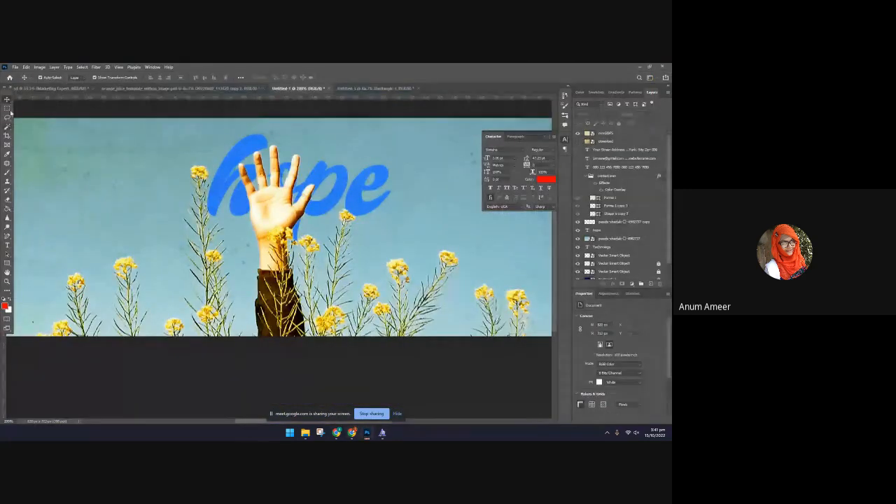
left_click(7, 117)
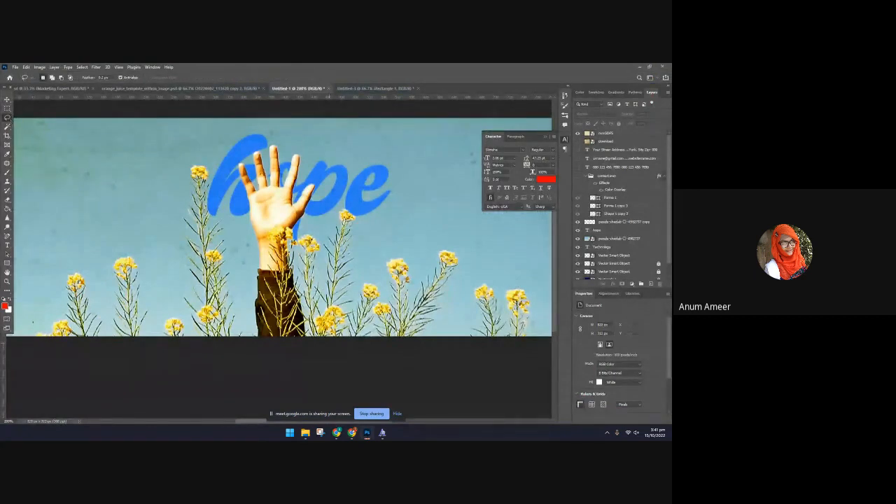
Switch to Chrome, open "Photoshop's 5 Most Powerful Selection Tools", skim to the "Cut Out Hair with Select and Mask" chapter and pause there
left_click(351, 432)
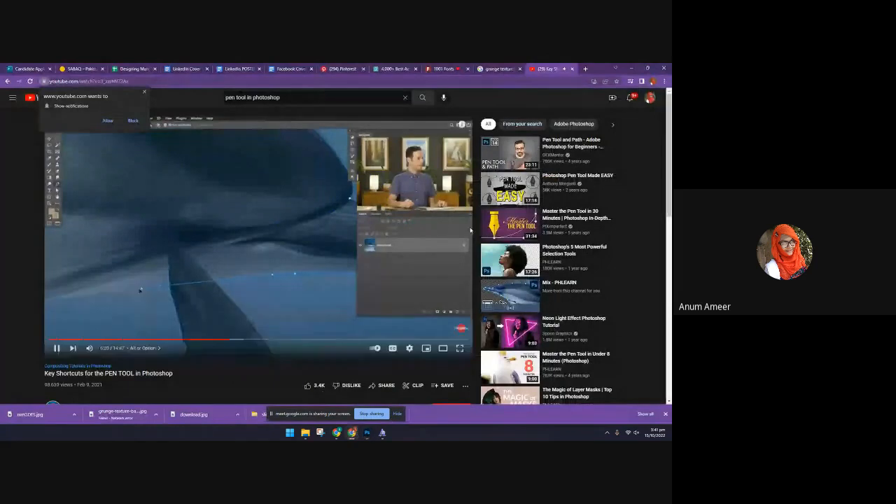
left_click(498, 259)
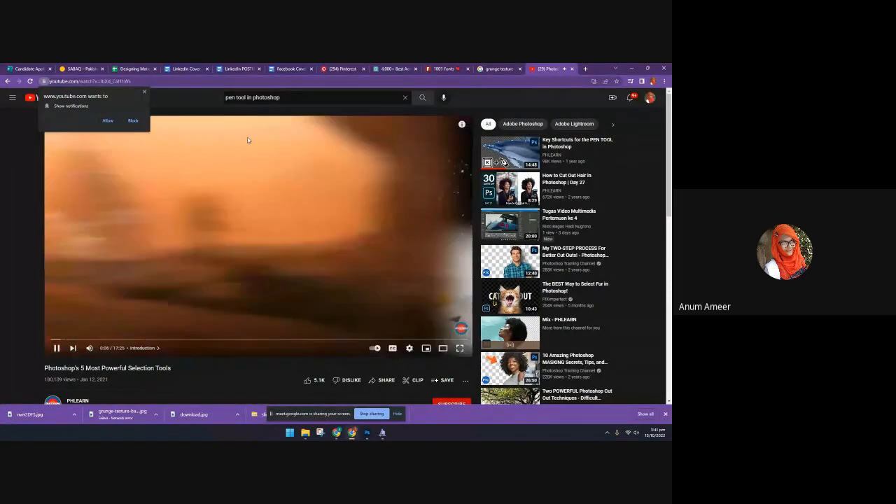
left_click(68, 340)
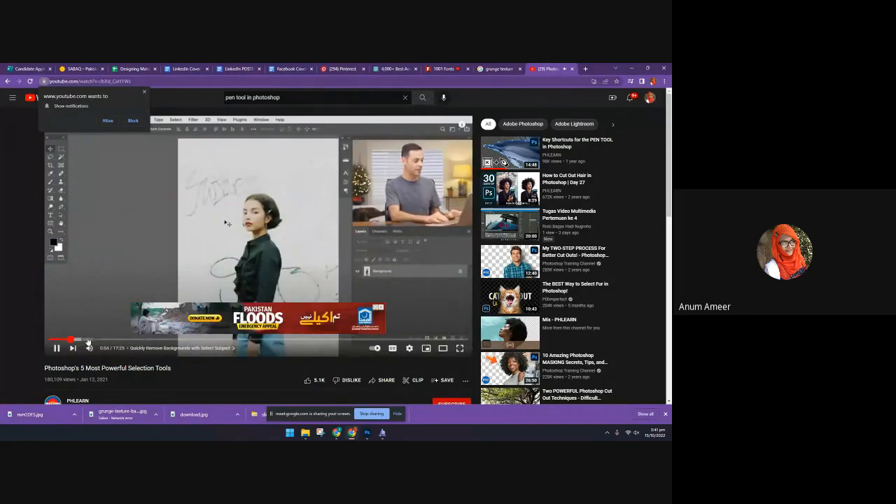
left_click(87, 339)
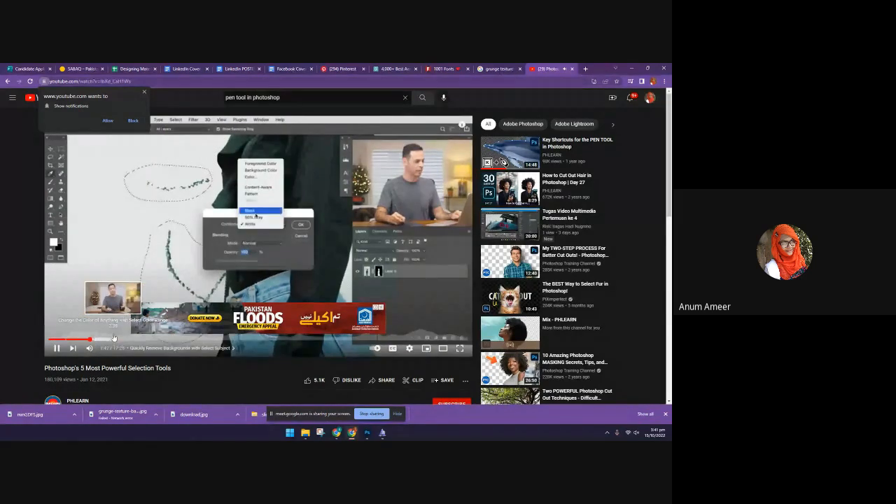
left_click(113, 338)
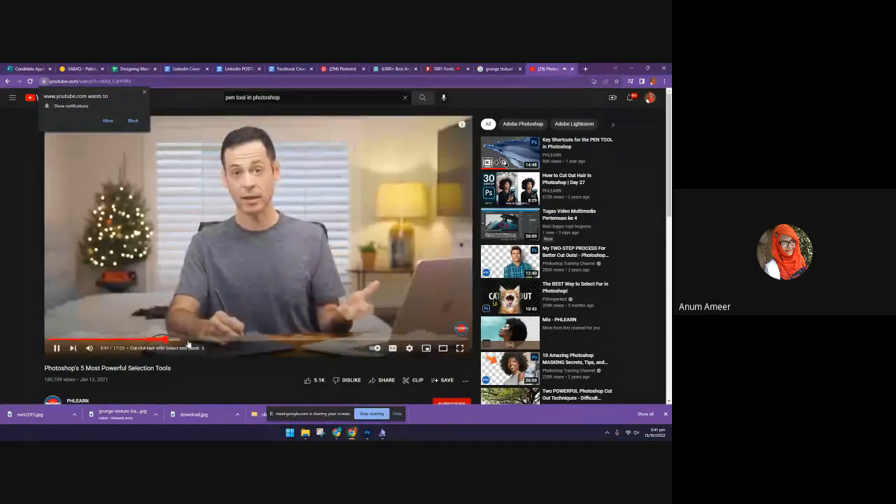
left_click(163, 338)
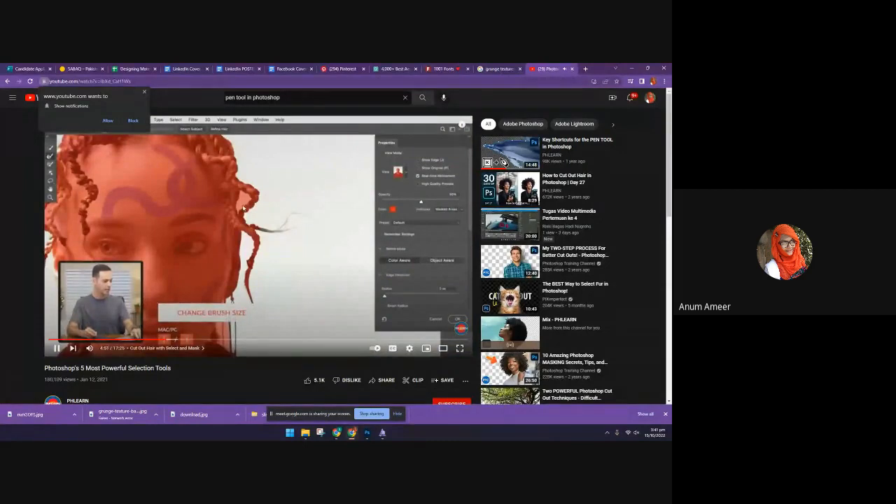
left_click(320, 295)
Bring up the Slimeha font preview window and close it
key("alt+Tab")
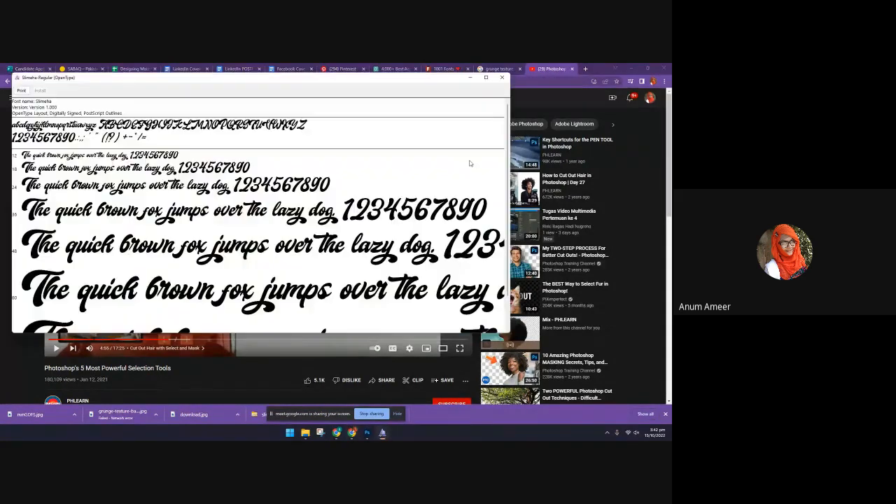
left_click(502, 77)
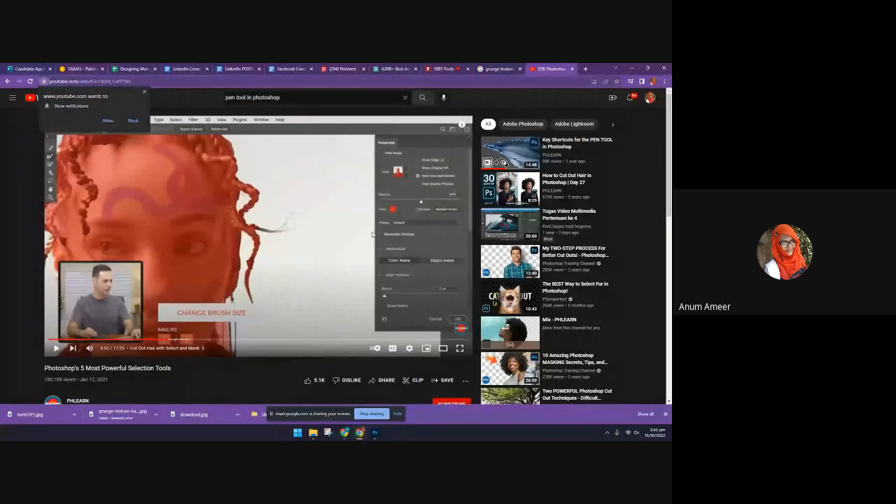
Close the grunge texture search page and the 1001 Fonts page in the browser
scroll(374, 241, "down", 1)
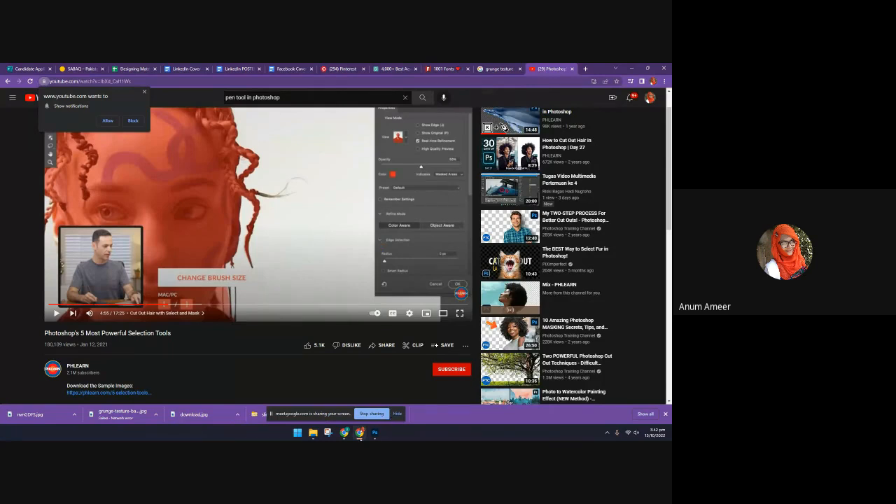
left_click(524, 73)
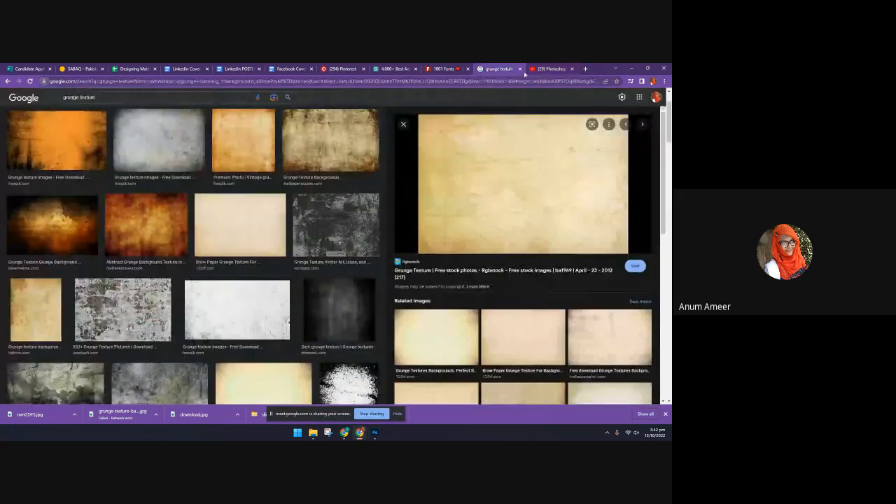
left_click(521, 69)
left_click(456, 70)
left_click(469, 70)
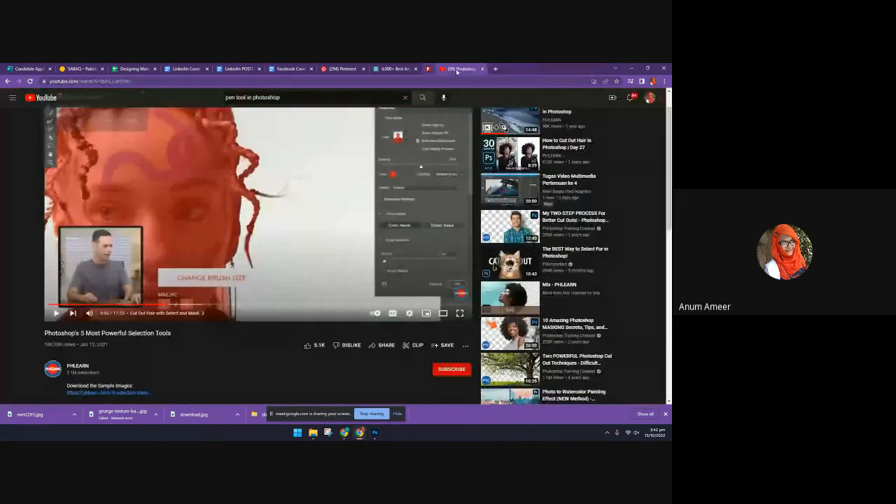
Browse the Pexels results for "aesthetic" for photos and textures usable in a cover design
left_click(395, 69)
scroll(395, 210, "down", 5)
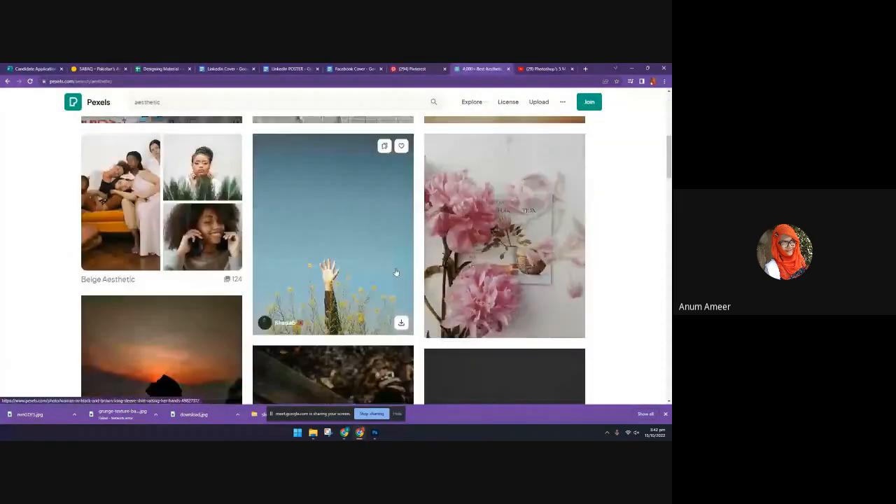
scroll(395, 277, "down", 10)
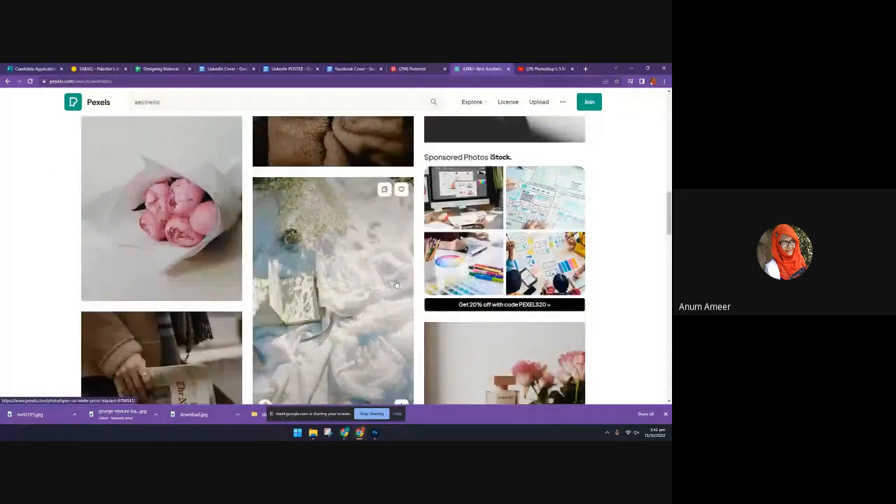
scroll(395, 283, "down", 10)
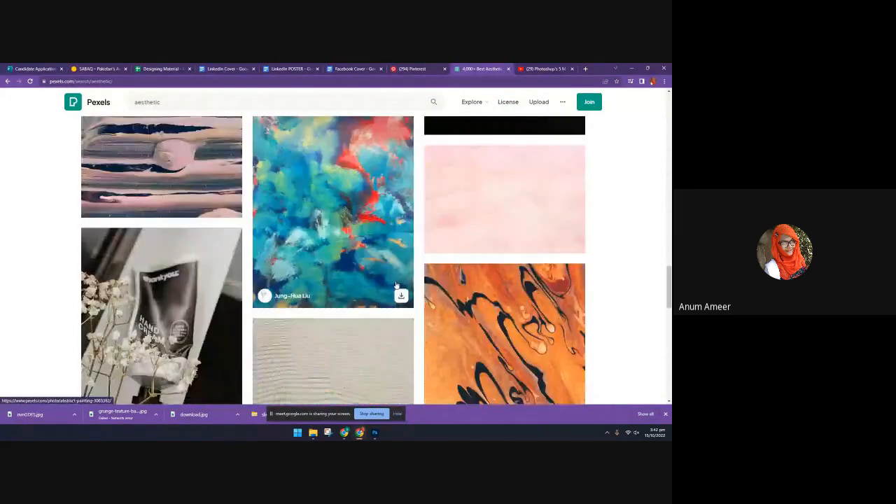
scroll(396, 283, "down", 5)
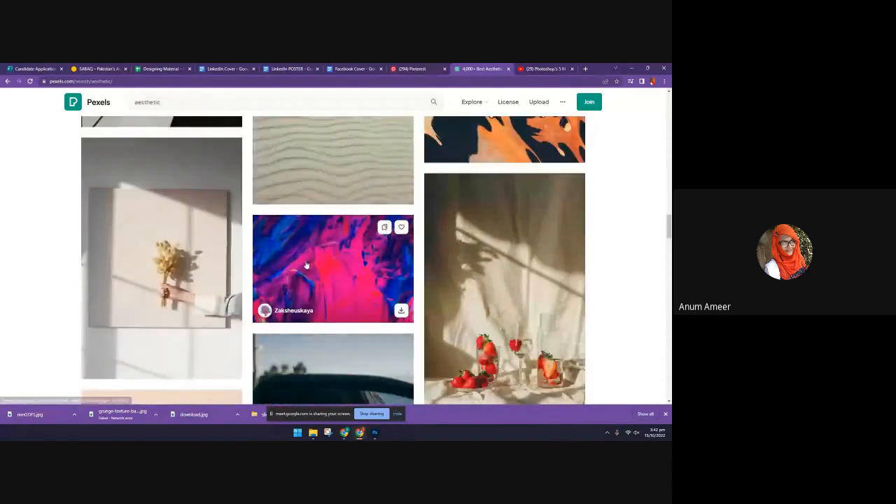
scroll(308, 266, "down", 3)
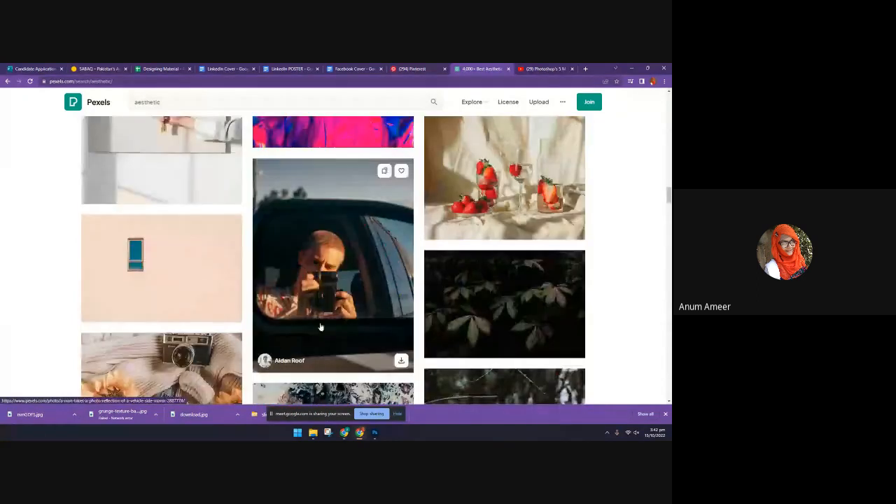
scroll(319, 327, "down", 2)
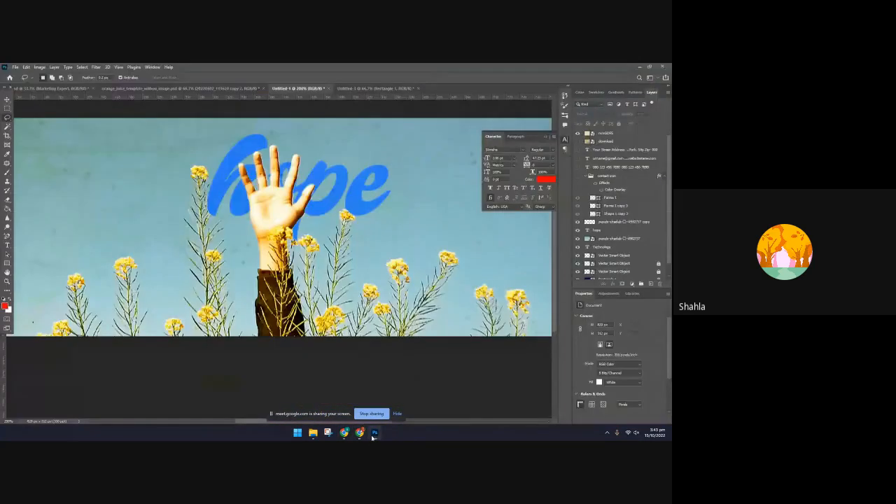
Switch to Photoshop and create a new blank 1000 × 1000 px document
left_click(374, 433)
left_click(389, 90)
left_click(15, 67)
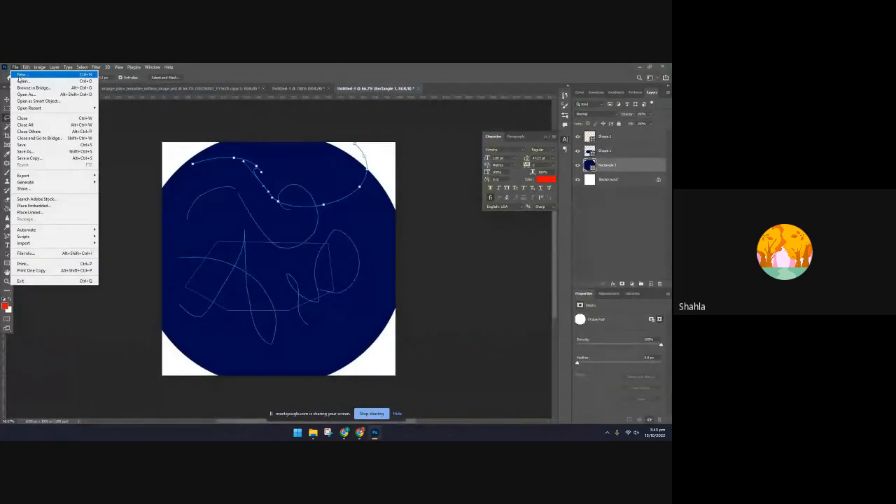
left_click(21, 73)
left_click(378, 302)
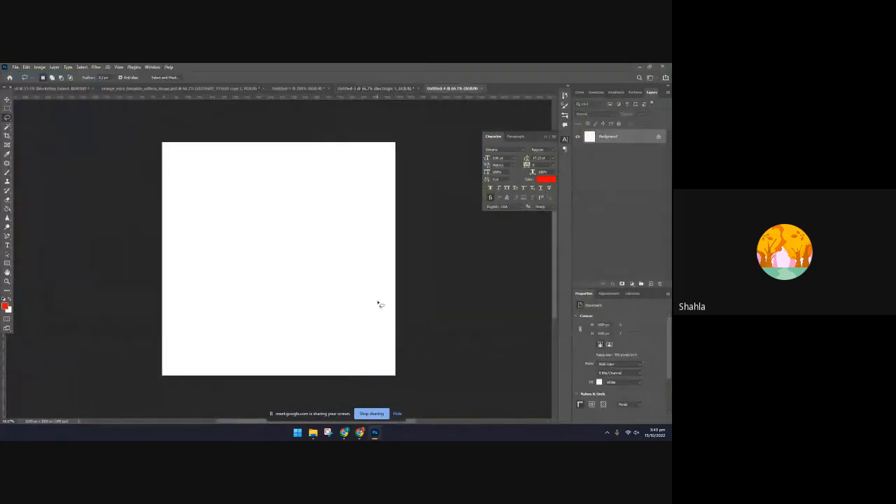
Draw a circle about 856 px in diameter on the blank canvas with the Ellipse Tool
left_click(7, 263)
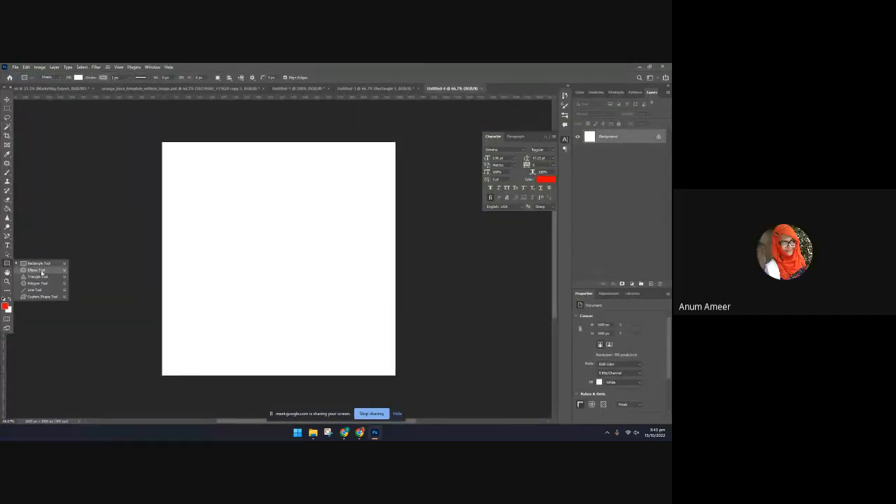
left_click(36, 269)
left_click_drag(179, 164, 376, 412)
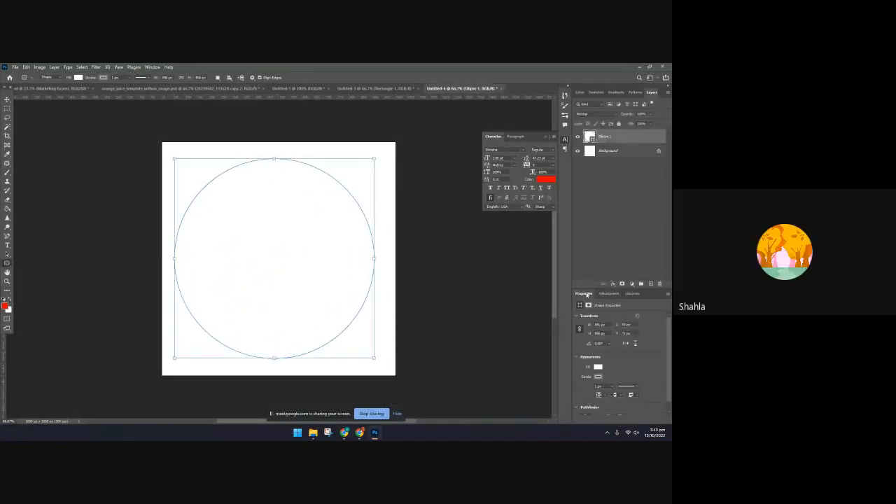
Move the Properties panel into the collapsed panel strip, expand it, and set the circle's stroke color to red
left_click_drag(584, 293, 565, 169)
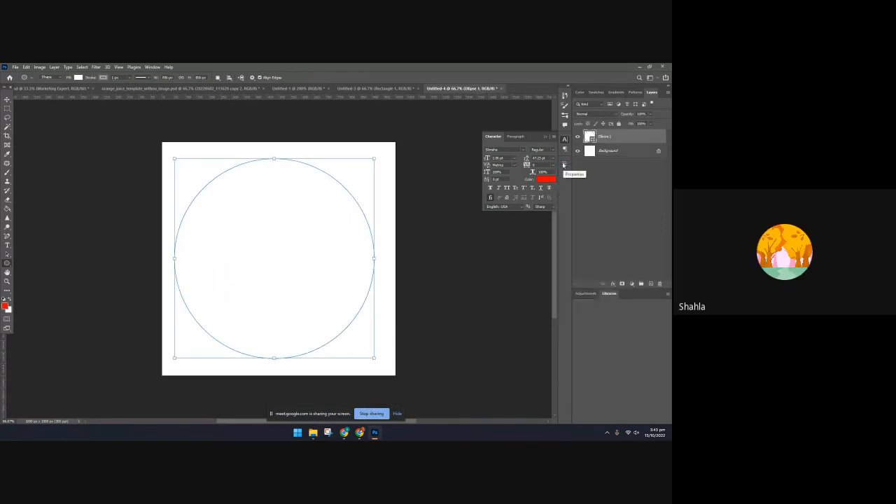
left_click(563, 165)
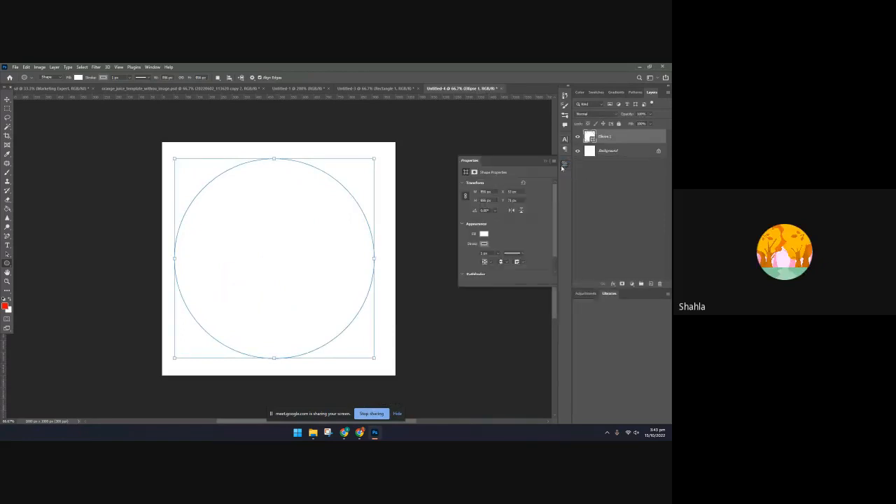
left_click(483, 244)
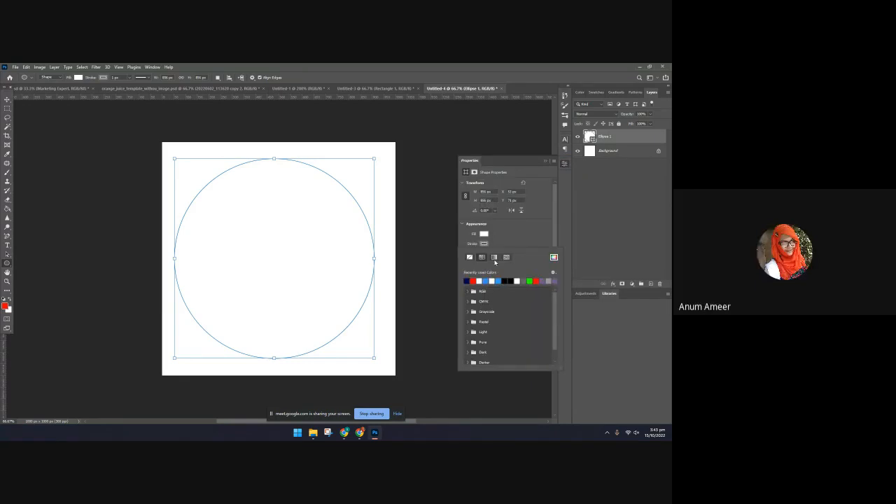
left_click(485, 281)
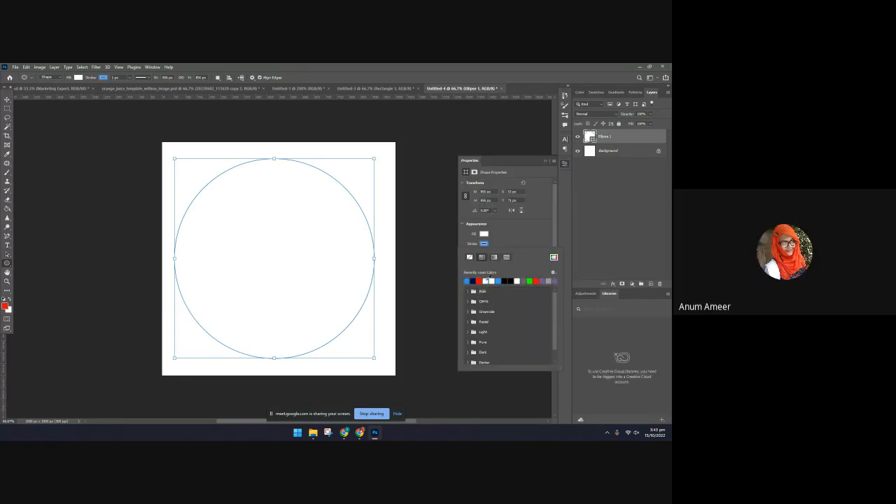
left_click(486, 280)
left_click(486, 281)
scroll(486, 257, "down", 1)
left_click(536, 246)
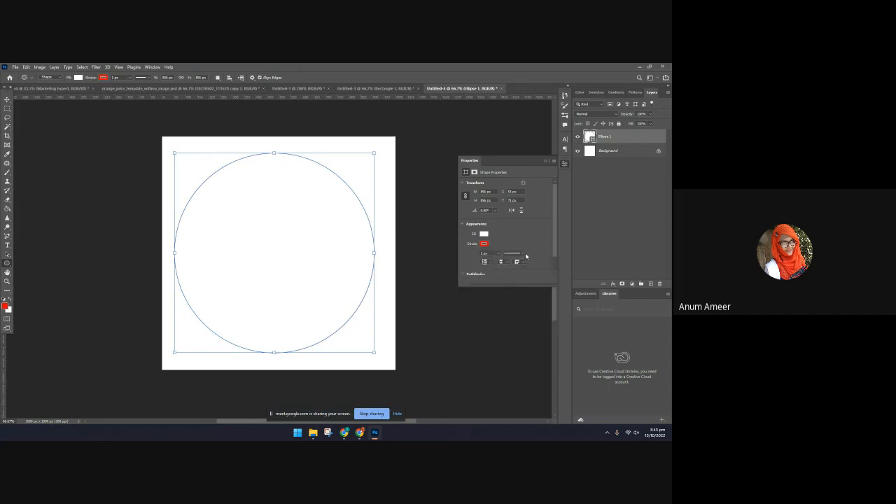
Thicken the circle's stroke to about 37 px and activate the Move tool
left_click(498, 254)
left_click_drag(505, 262, 502, 261)
left_click(7, 101)
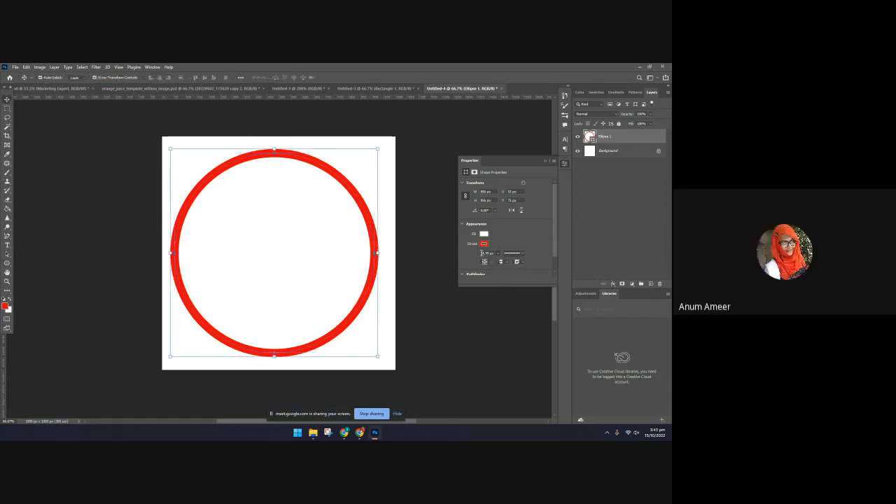
Try a black-to-white gradient on the circle's stroke, and replace it with the dark green leaf pattern
left_click(484, 243)
left_click(494, 256)
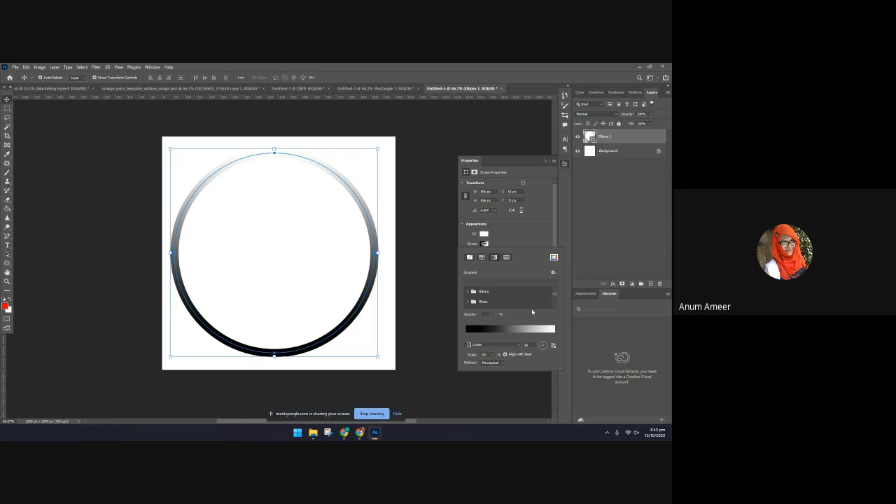
left_click(484, 244)
left_click(484, 244)
left_click(506, 258)
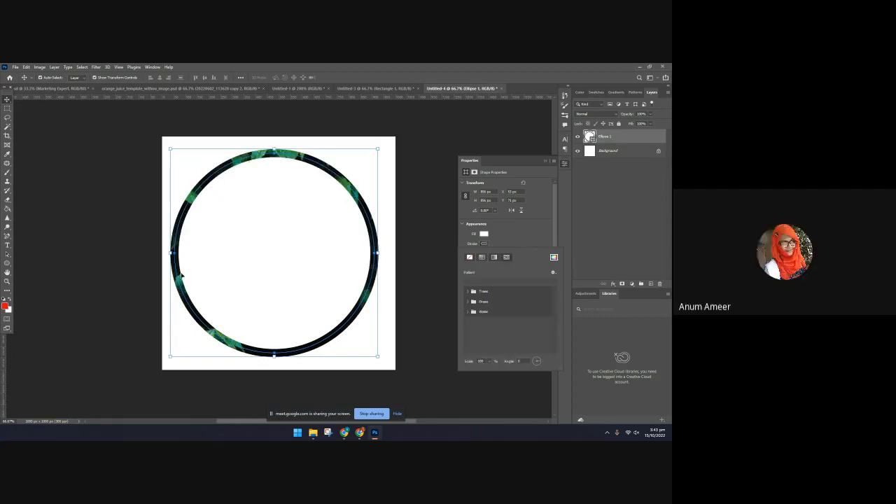
left_click(130, 309)
left_click(238, 162)
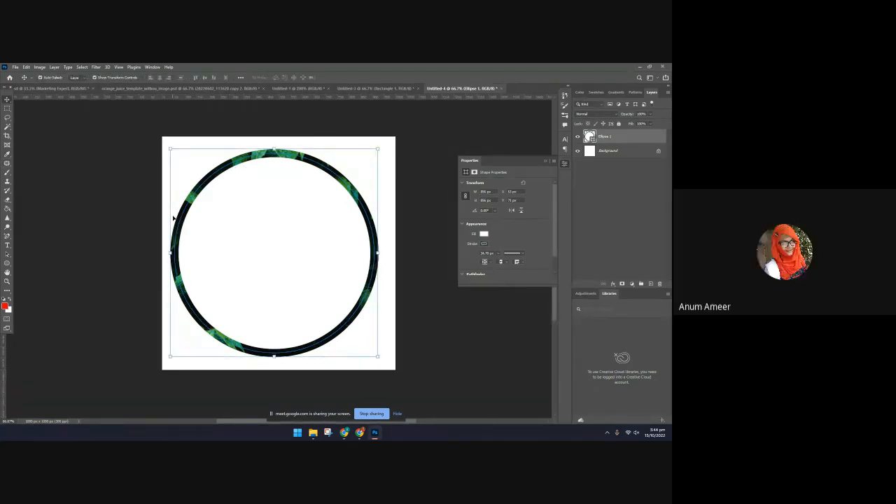
Duplicate the patterned circle and scale the copy down to about 732 px inside the original
left_click_drag(174, 219, 177, 215, "alt")
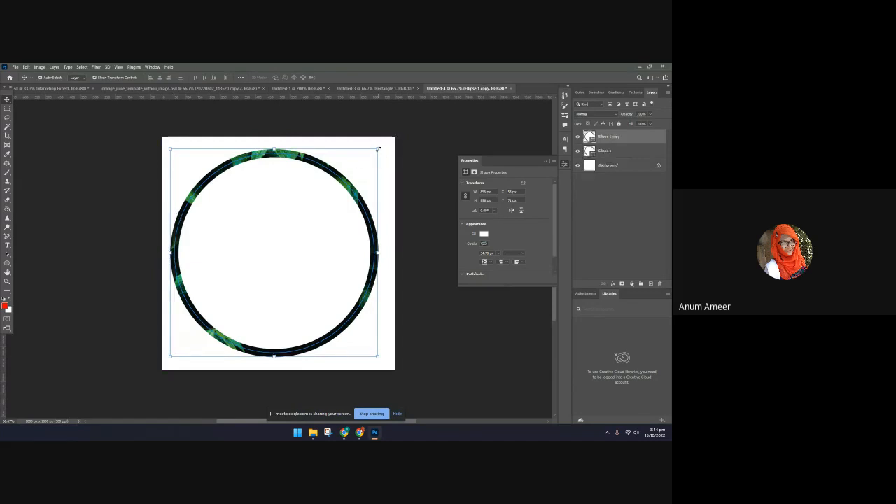
left_click_drag(378, 148, 348, 179)
left_click_drag(293, 188, 304, 178)
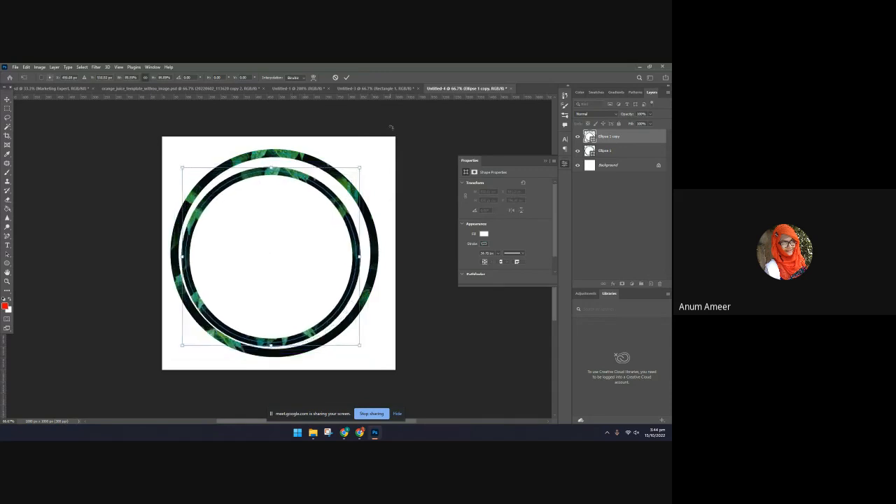
left_click(347, 77)
Select both circles and align their horizontal and vertical centers so the rings are concentric
left_click_drag(393, 141, 355, 253)
left_click(160, 78)
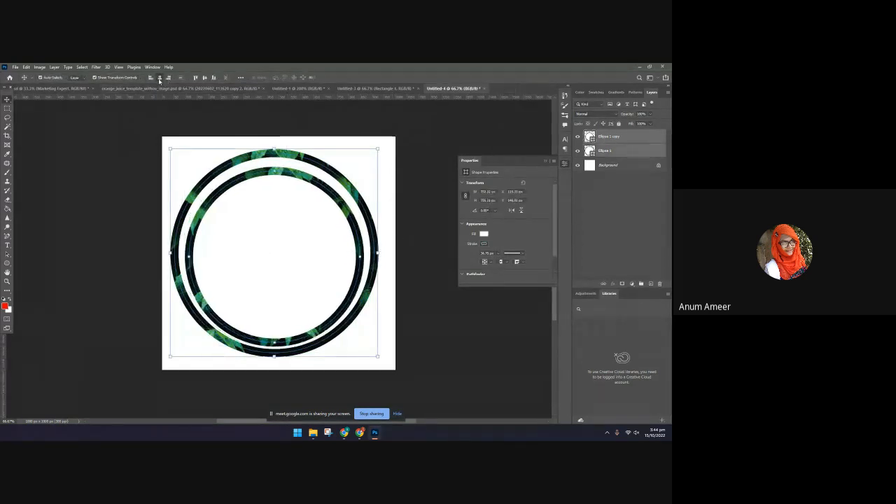
left_click(150, 78)
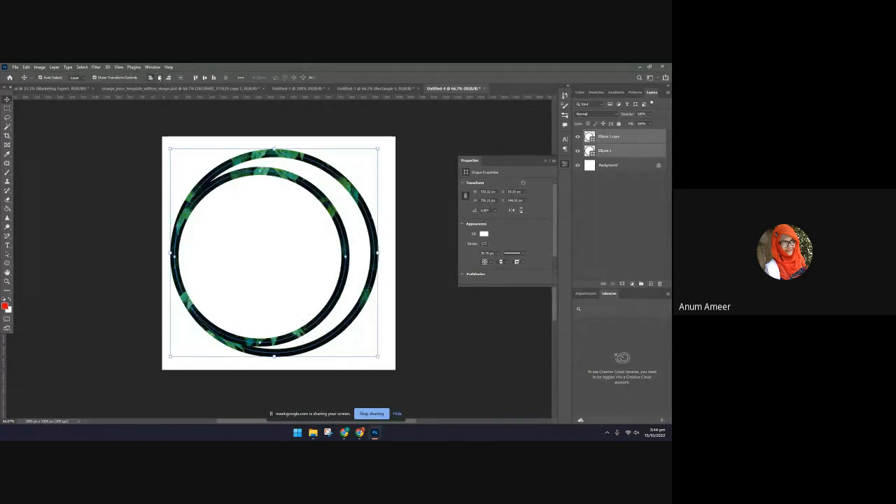
left_click(161, 77)
left_click(213, 78)
left_click(204, 78)
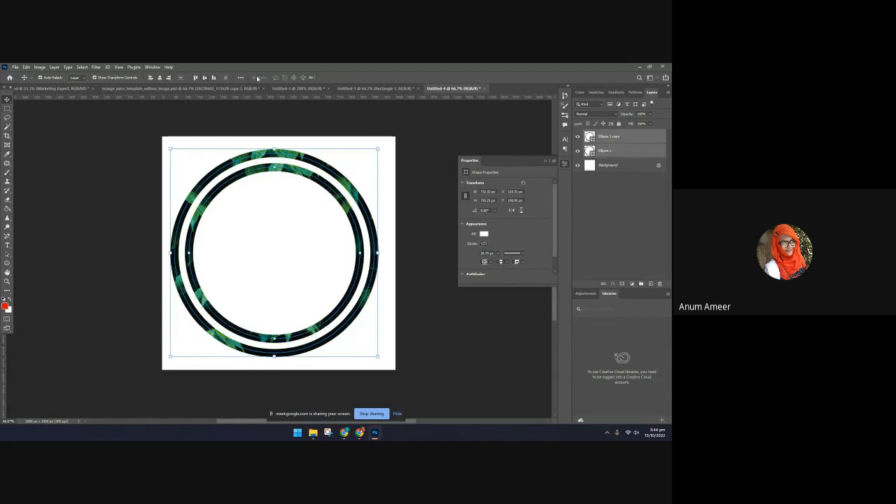
left_click(436, 328)
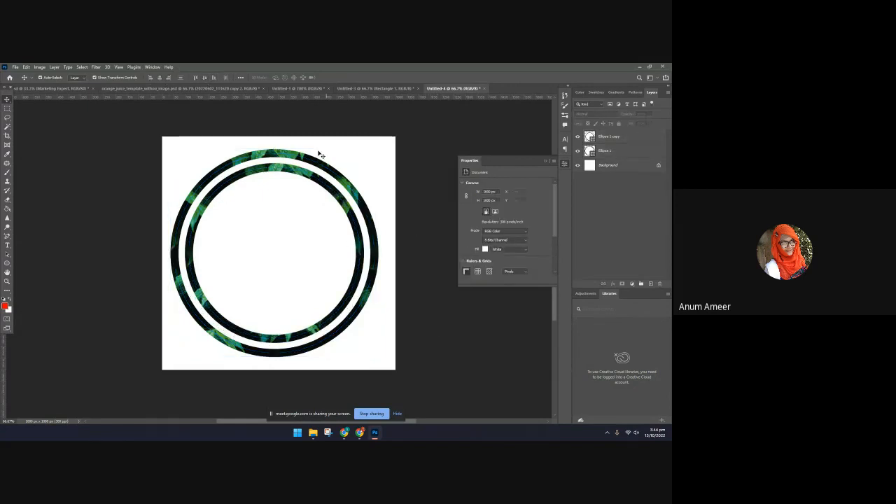
Give the inner circle's stroke a green-to-blue-to-dark gradient from the Greens presets
left_click(278, 170)
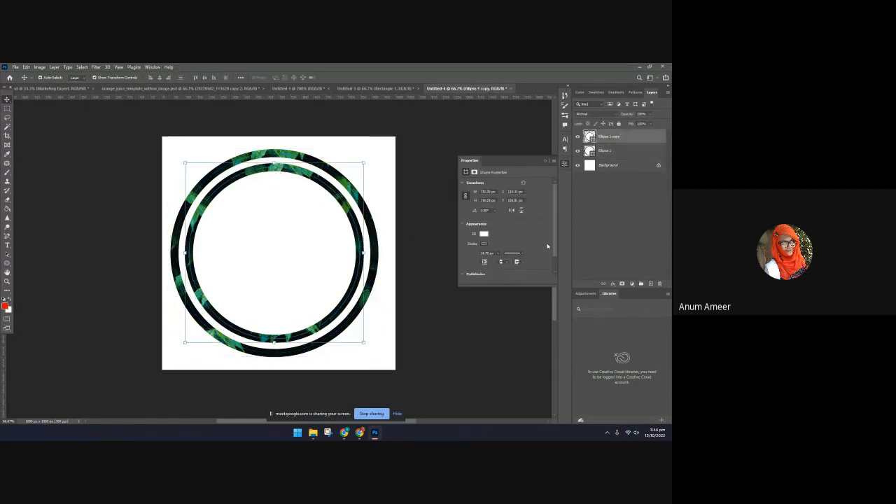
left_click(484, 243)
left_click(494, 257)
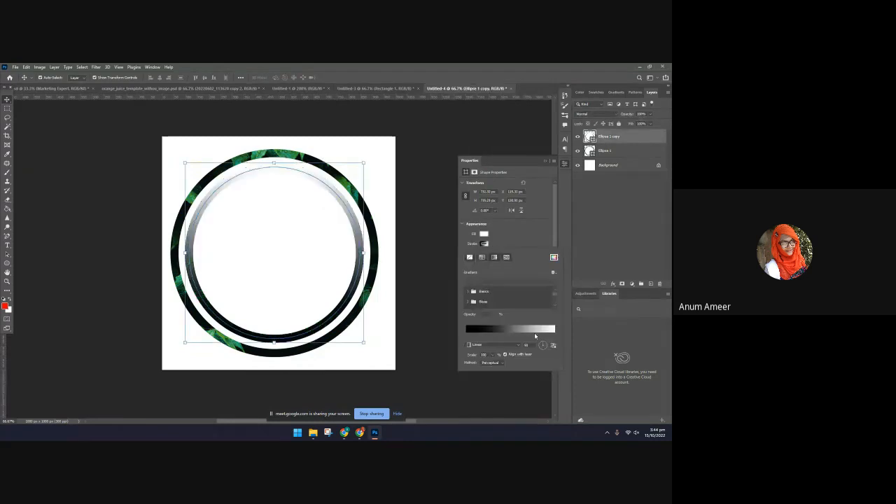
scroll(474, 299, "down", 2)
scroll(472, 298, "down", 2)
scroll(470, 296, "down", 1)
left_click(467, 295)
left_click(494, 303)
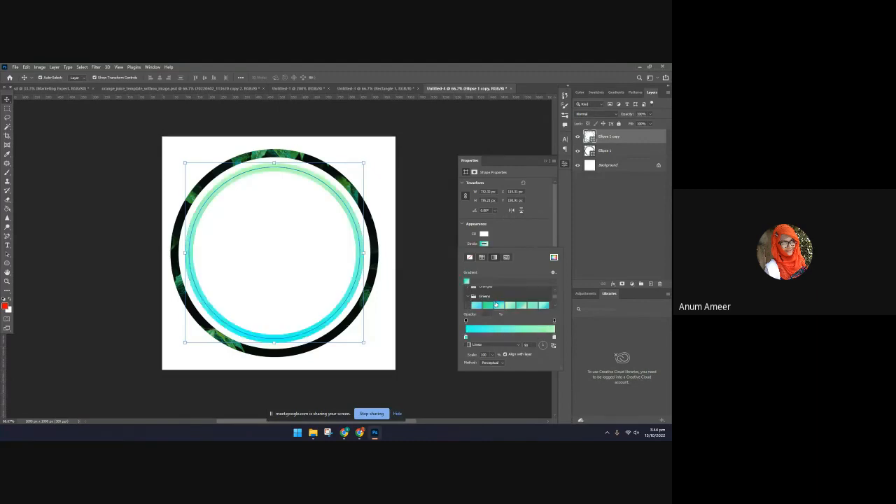
scroll(543, 298, "down", 3)
scroll(543, 298, "down", 3)
left_click(499, 296)
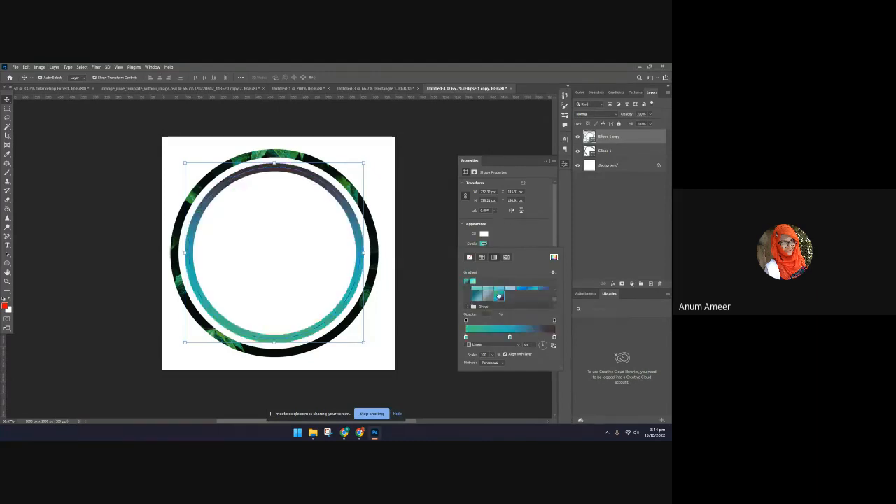
left_click(429, 211)
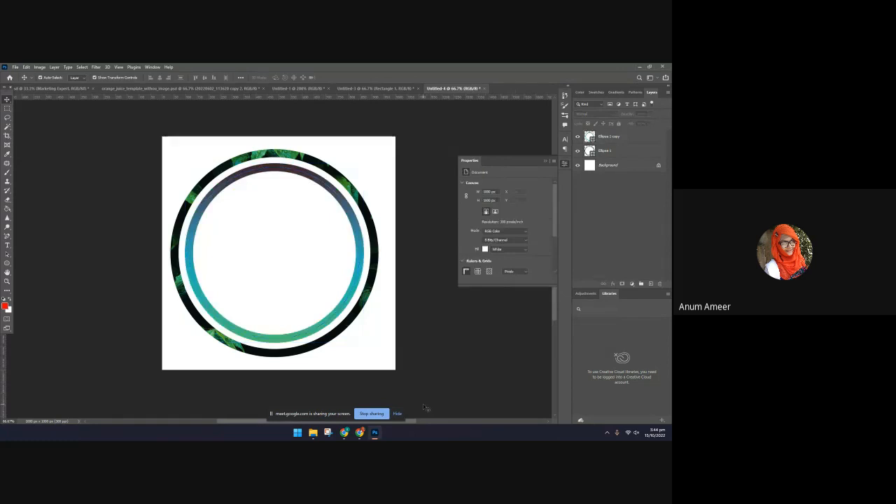
Fill the outer circle with a solid green (#368b46) sampled from the leaf pattern on its stroke
left_click(286, 155)
left_click(483, 235)
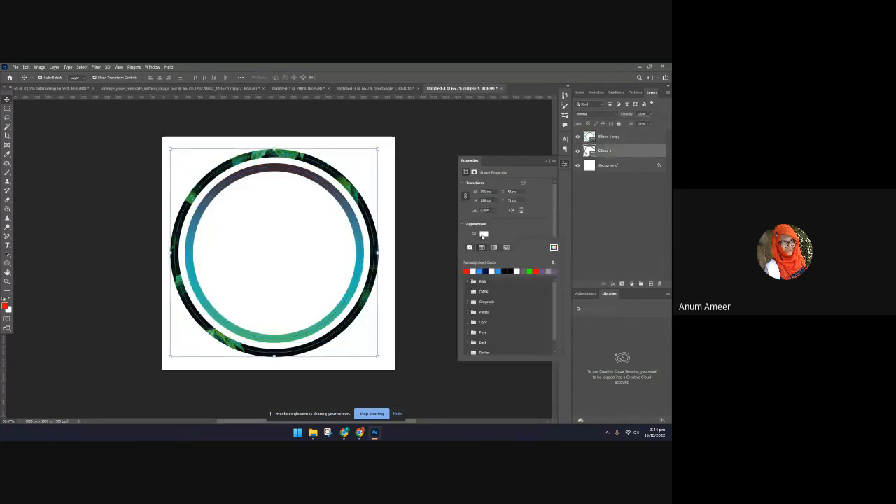
left_click(554, 247)
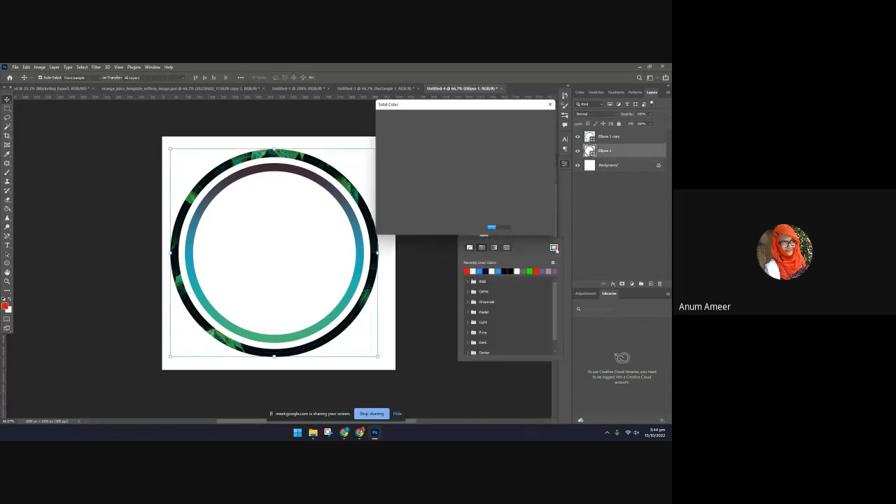
left_click(301, 154)
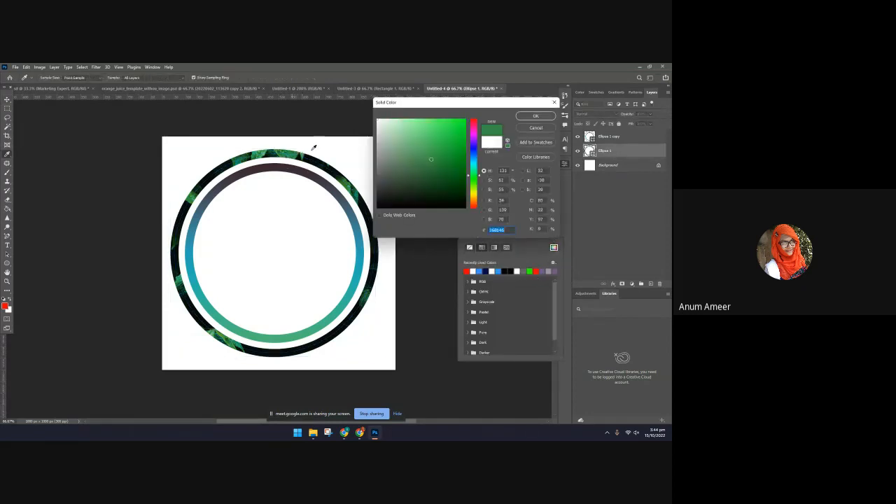
left_click(535, 118)
left_click(450, 290)
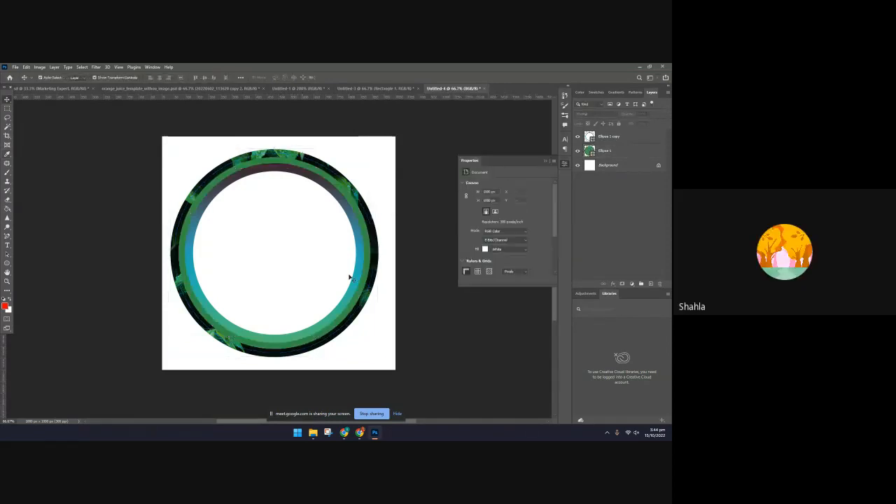
Fill the inner circle with the same solid green (#368b46), sampled from the outer circle's green band, and keep the inner circle selected
left_click(336, 254)
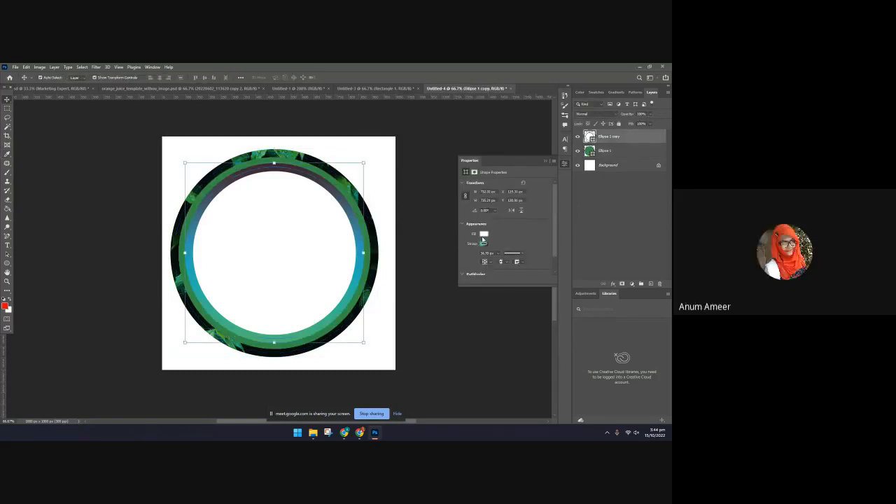
left_click(483, 235)
left_click(553, 249)
left_click(358, 195)
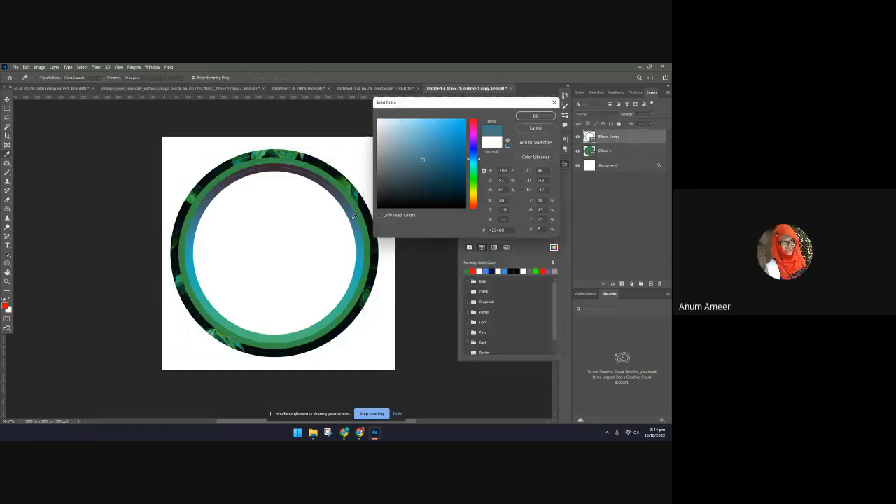
left_click(360, 195)
left_click(352, 196)
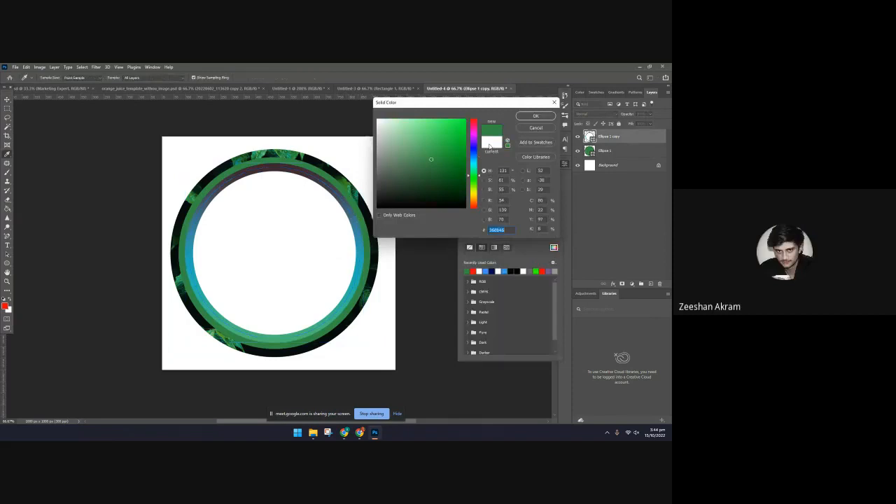
left_click(527, 118)
left_click(429, 313)
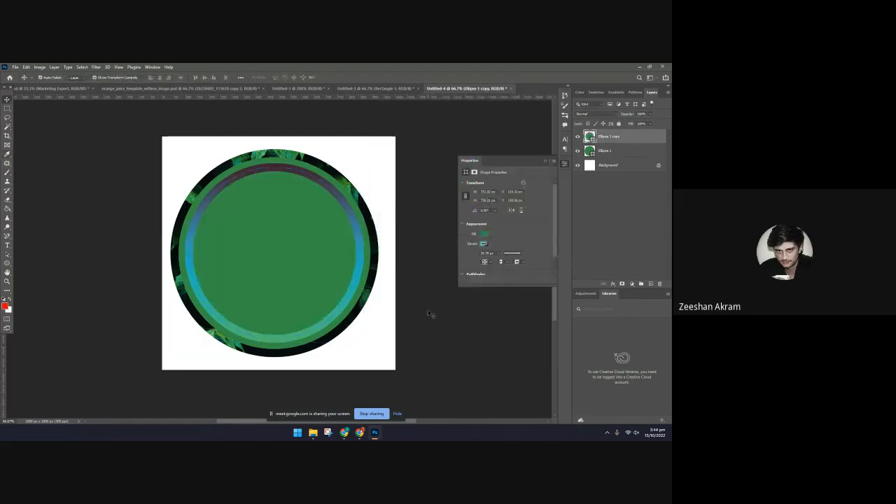
left_click(358, 279)
left_click(357, 280)
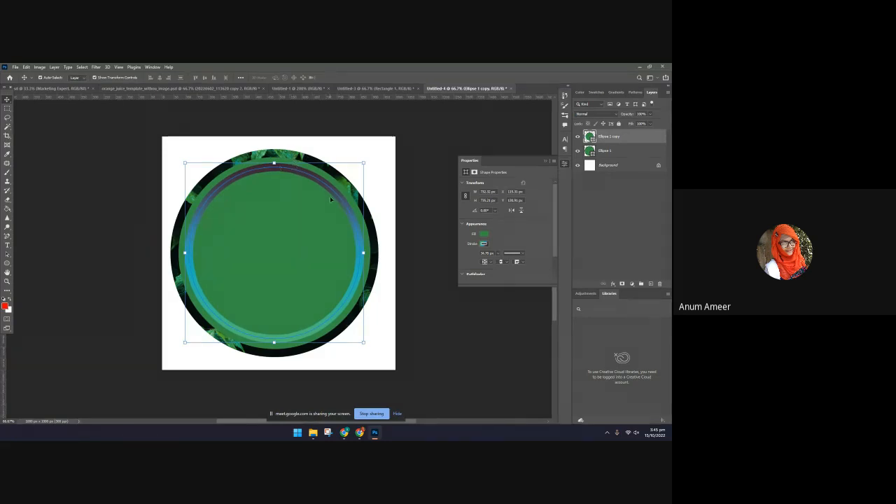
Move the inner circle away from the outer one toward the lower left, undo the move, and deselect it
left_click_drag(335, 196, 216, 250)
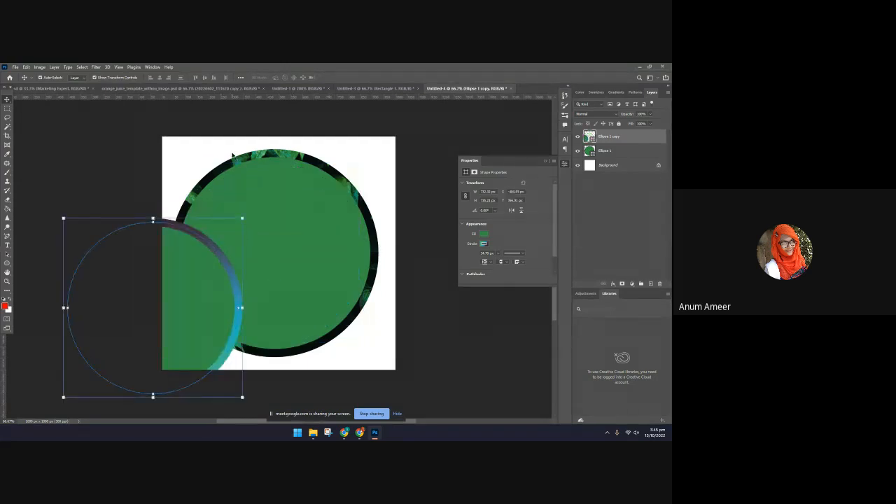
key("ctrl+z")
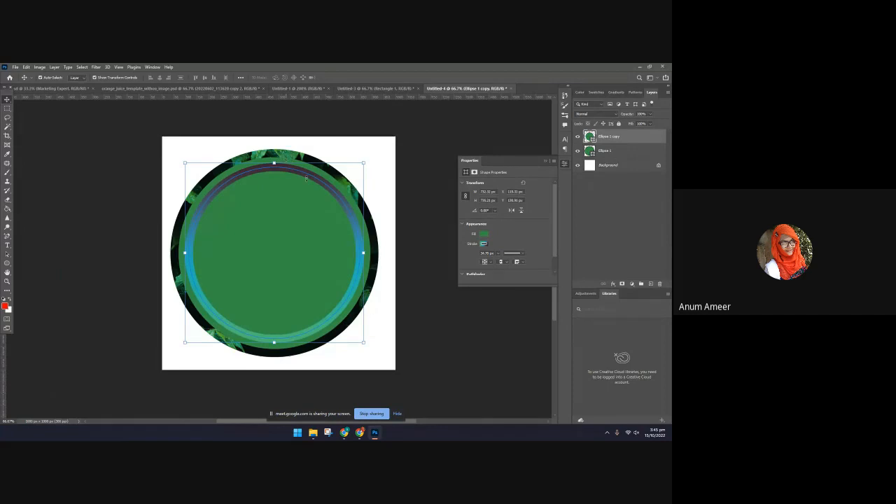
left_click(454, 312)
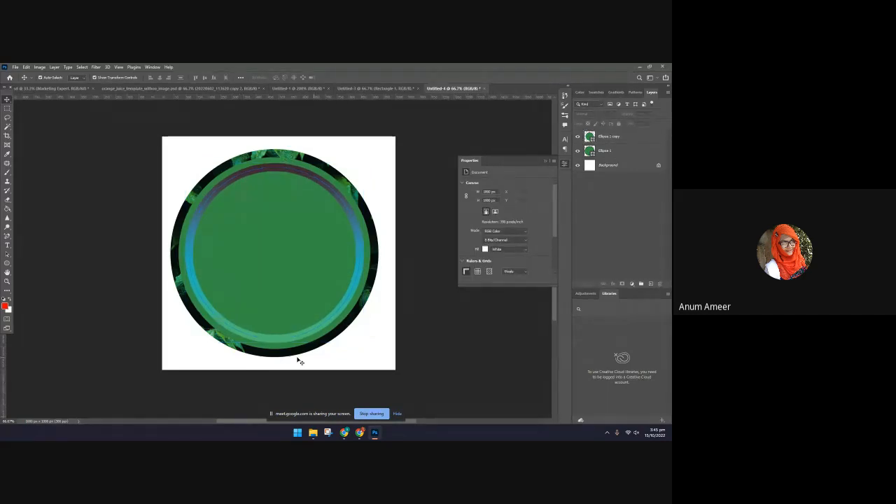
Inspect the inner and outer circles separately by temporarily hiding the outer circle's layer, and deselect everything
left_click(282, 170)
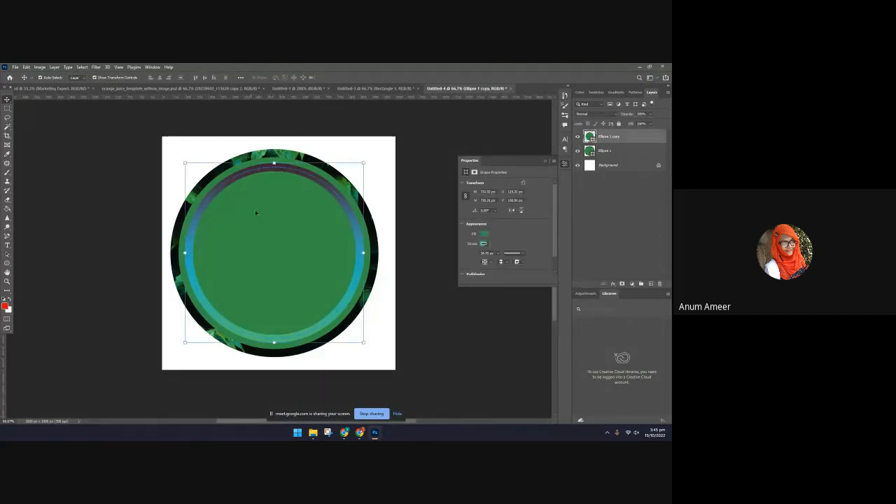
left_click(503, 421)
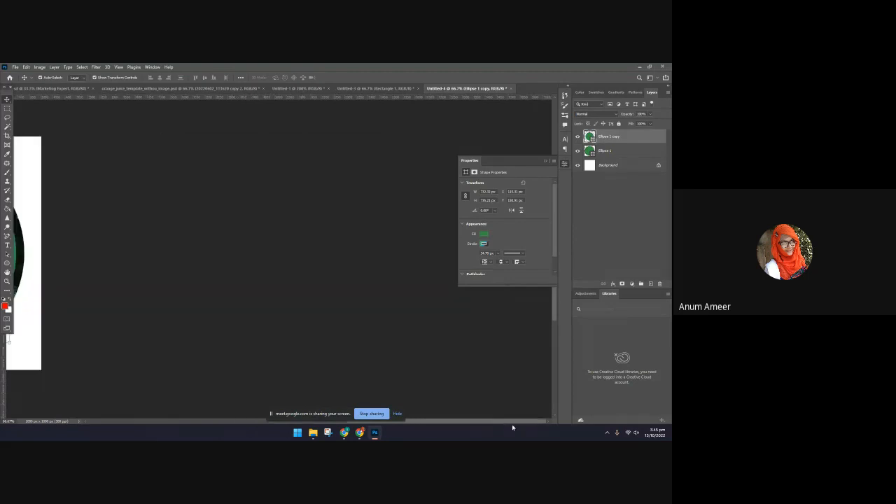
left_click_drag(513, 424, 376, 435)
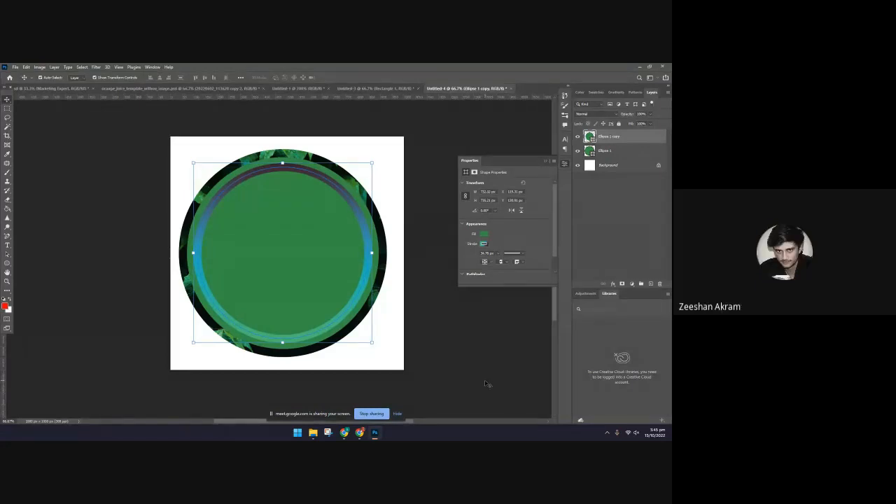
left_click(346, 180)
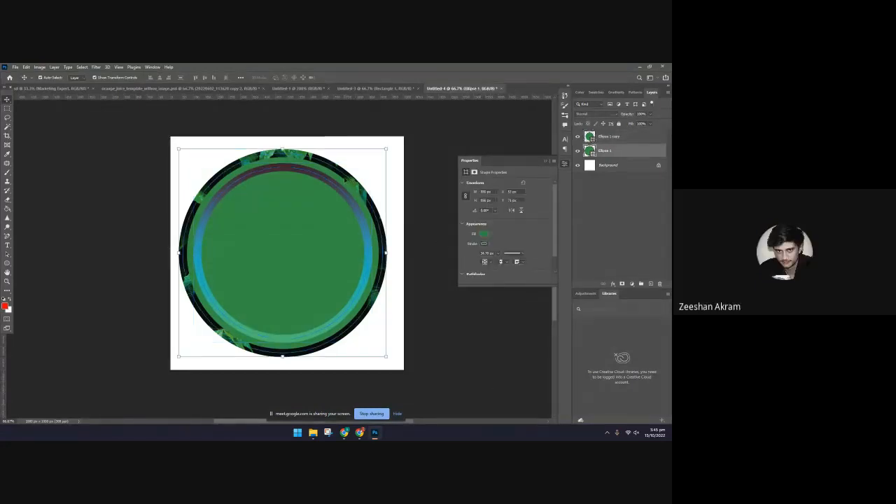
left_click(342, 214)
left_click(577, 151)
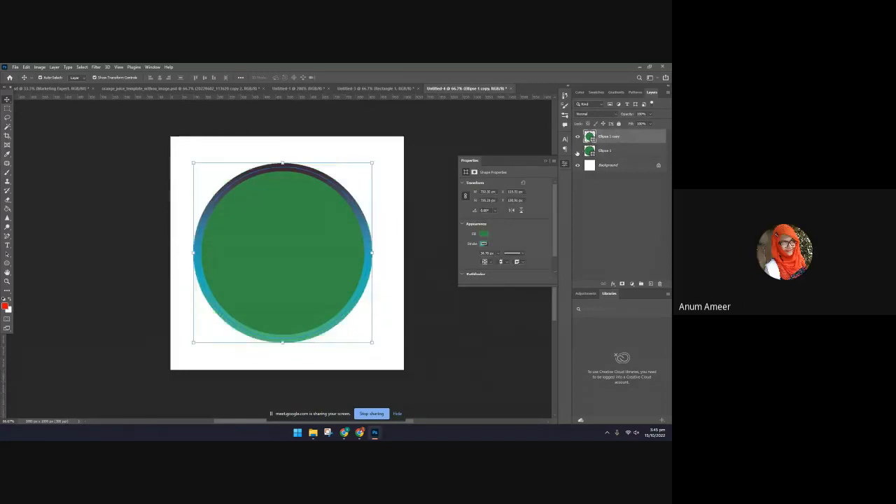
left_click(577, 151)
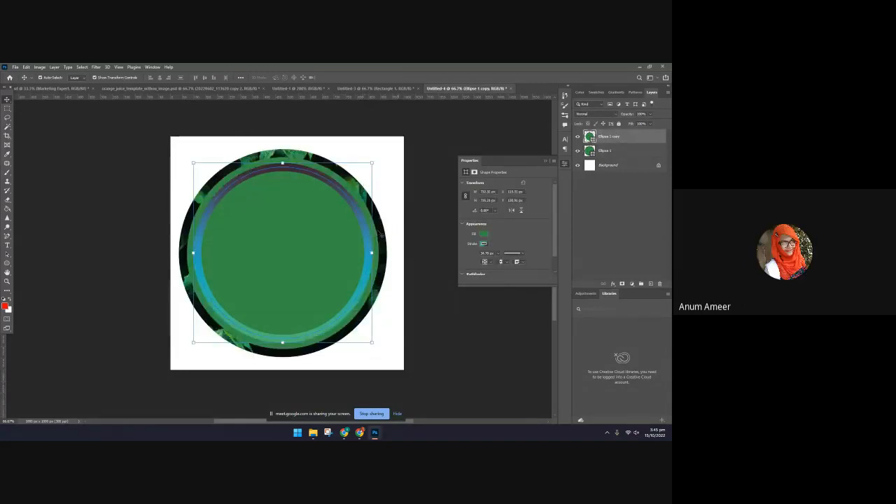
left_click(415, 235)
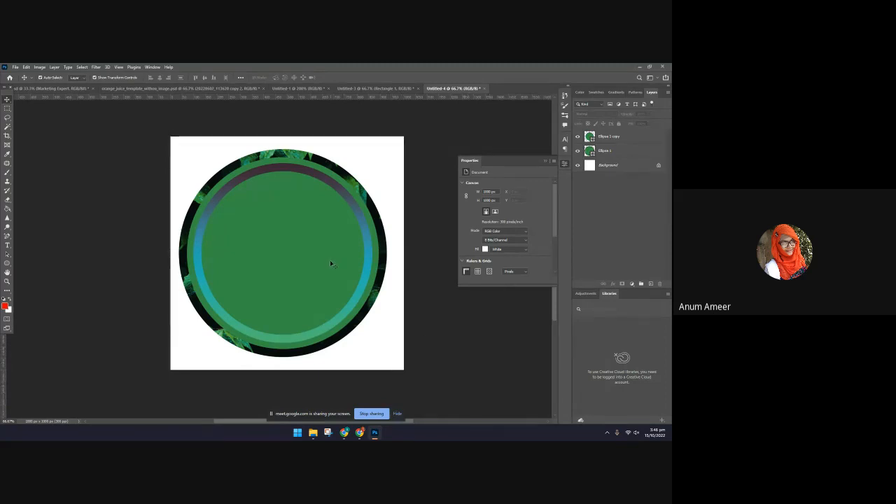
scroll(330, 260, "down", 2)
scroll(329, 256, "up", 2)
scroll(328, 254, "down", 1)
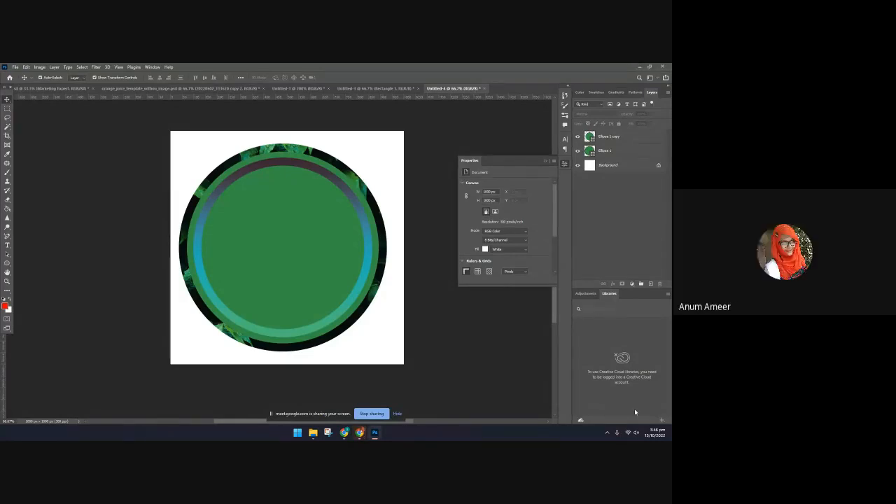
Switch to Chrome and examine the text-over-photo cover designs on Pinterest for design ideas
left_click(642, 71)
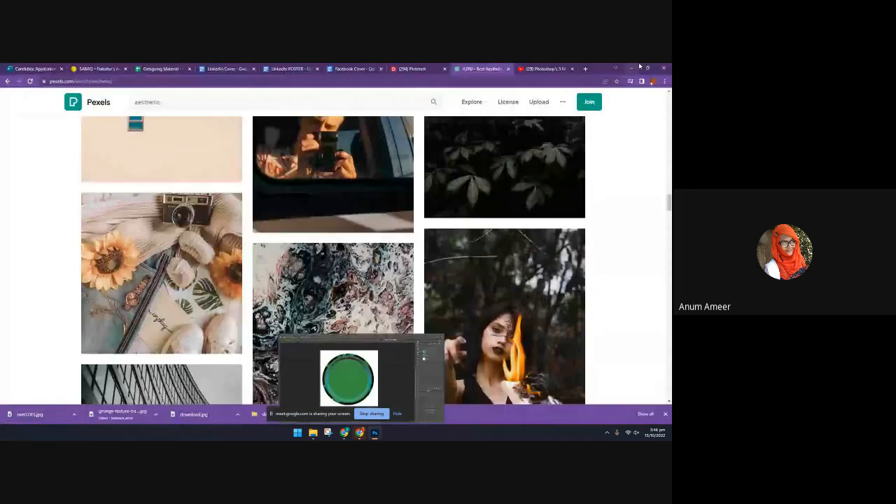
scroll(499, 161, "up", 3)
left_click(535, 68)
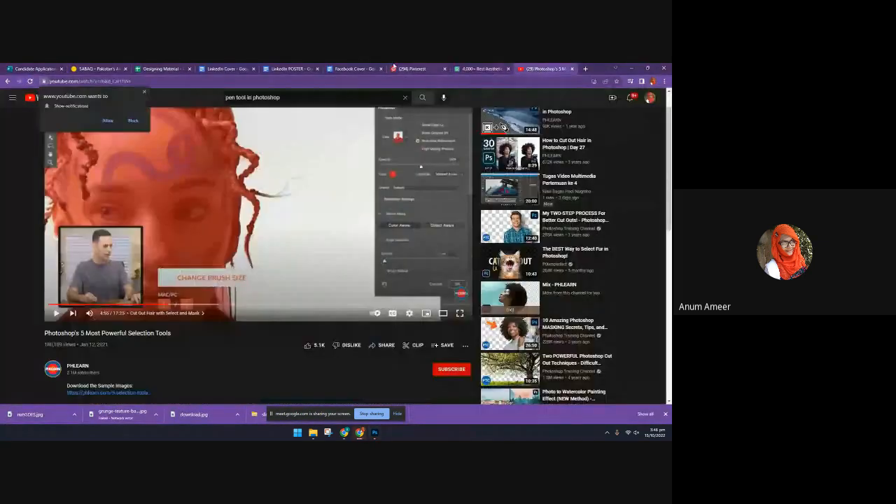
left_click(411, 68)
scroll(330, 308, "down", 5)
scroll(332, 316, "down", 2)
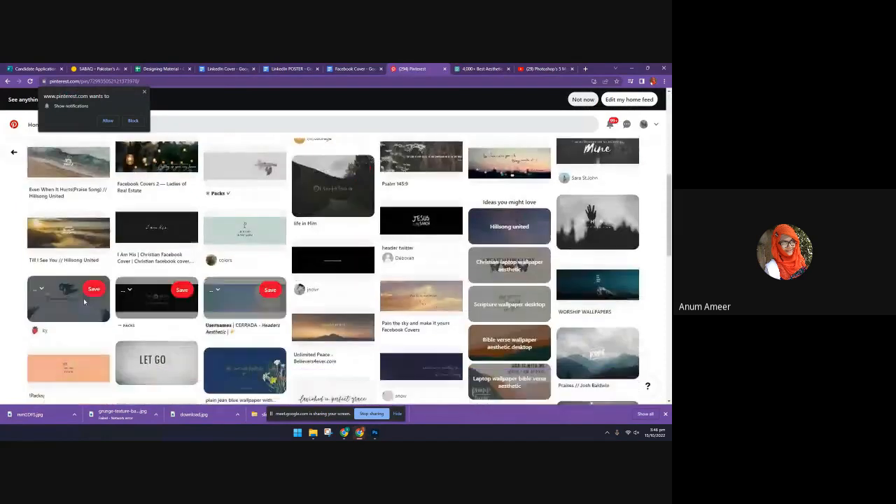
scroll(394, 366, "down", 3)
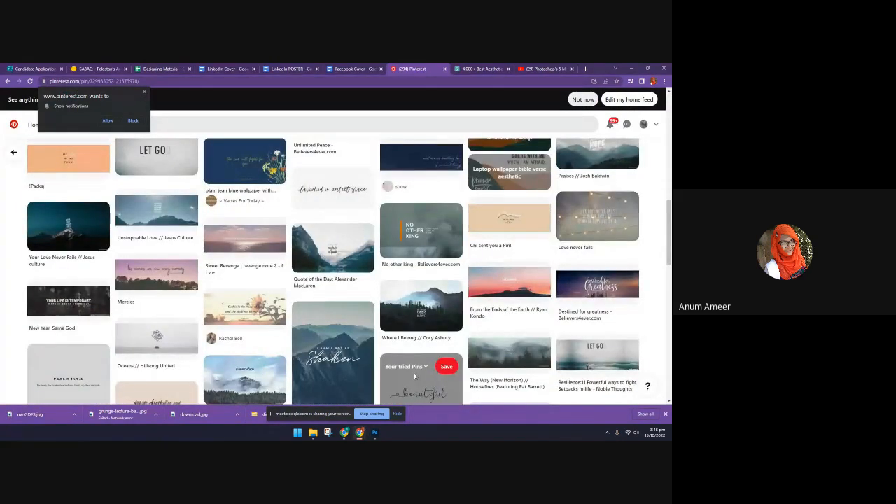
Look over the Facebook Cover brief and the Pexels aesthetic photos, and return to the Pinterest cover ideas
left_click(353, 68)
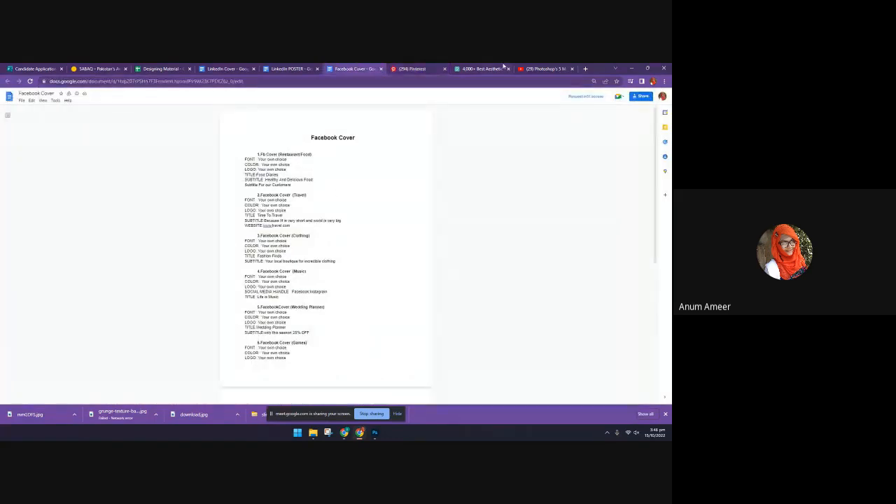
left_click(525, 69)
left_click(481, 68)
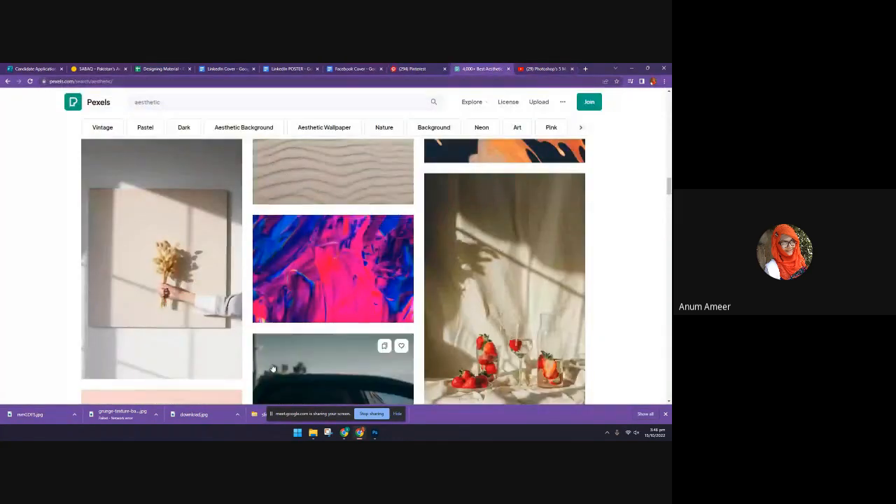
left_click(411, 69)
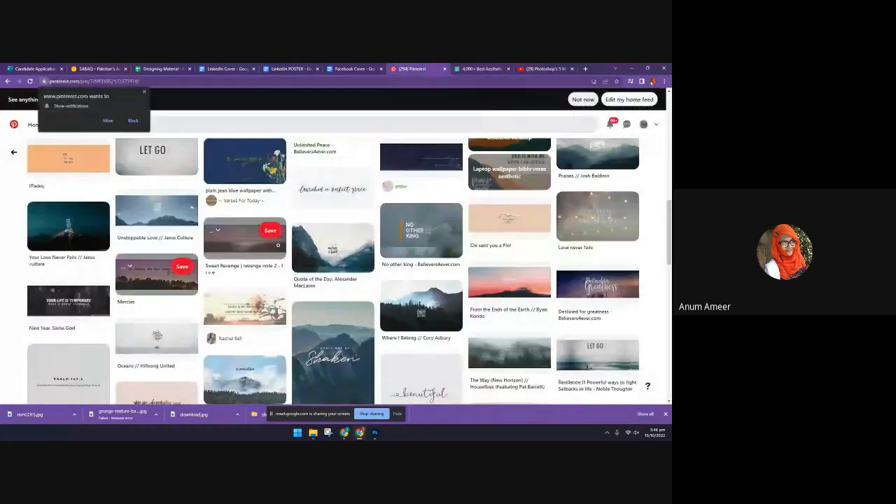
scroll(315, 268, "down", 1)
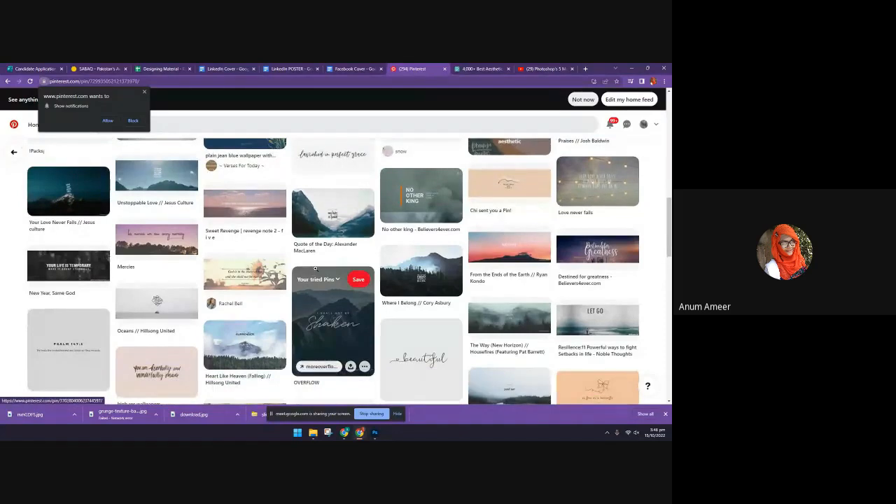
Open the "Your Love Never Fails" pin and examine the related dark photo covers with small central text
left_click(68, 189)
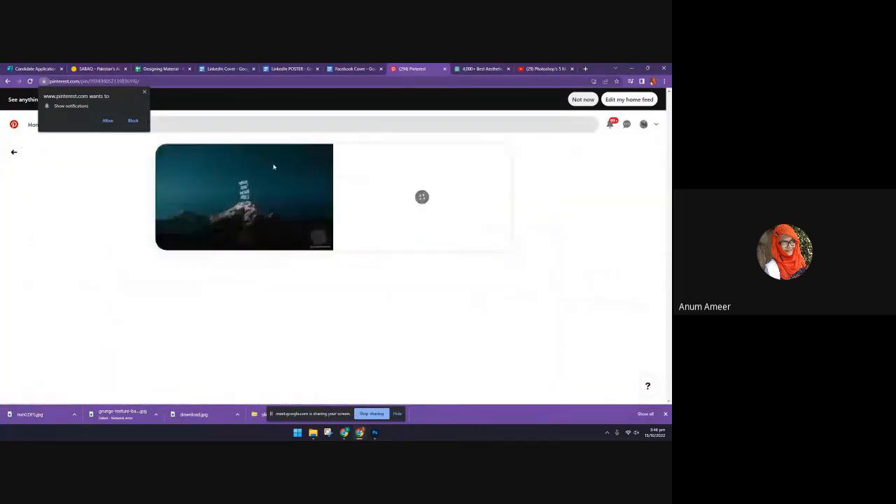
scroll(364, 294, "down", 2)
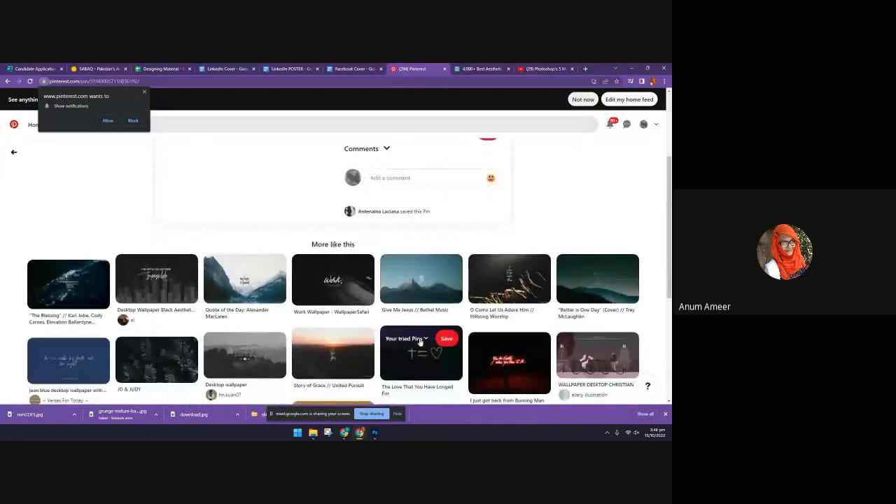
scroll(420, 340, "down", 1)
scroll(420, 341, "down", 1)
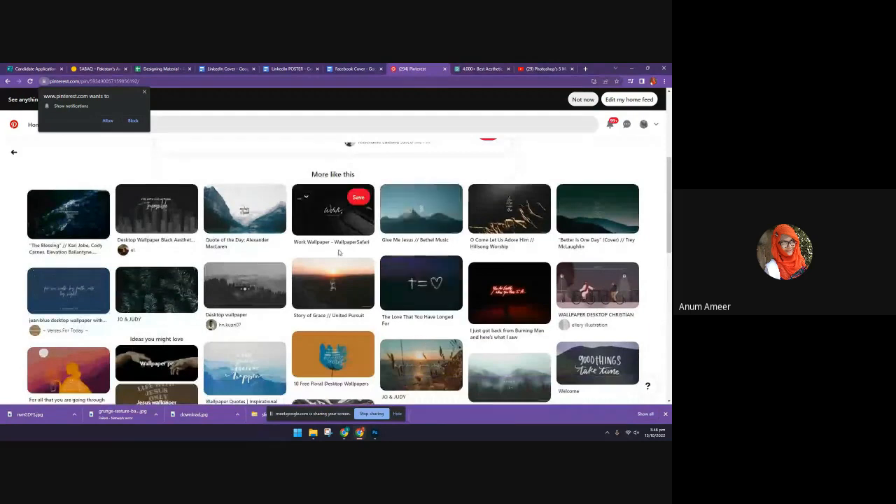
Open the "For all that you are going through" pin and its related "Ink Flower Garden: Photo" pin, and examine the illustrated designs
left_click(99, 383)
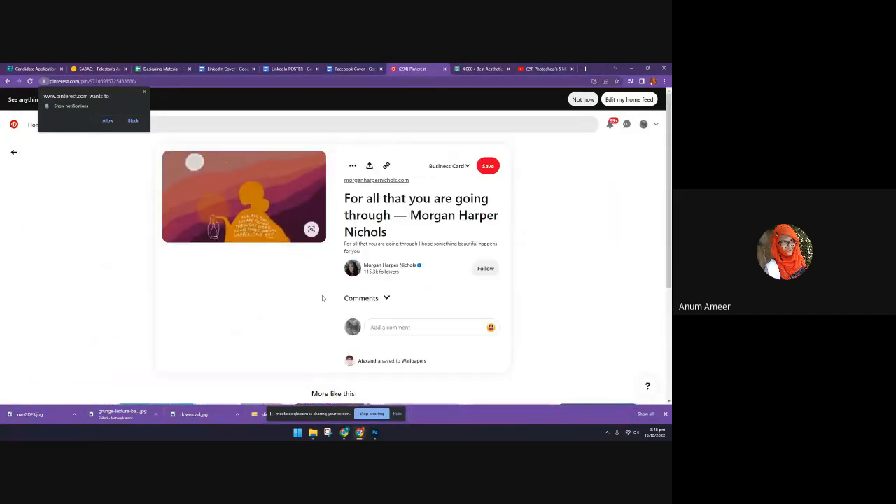
scroll(321, 300, "down", 2)
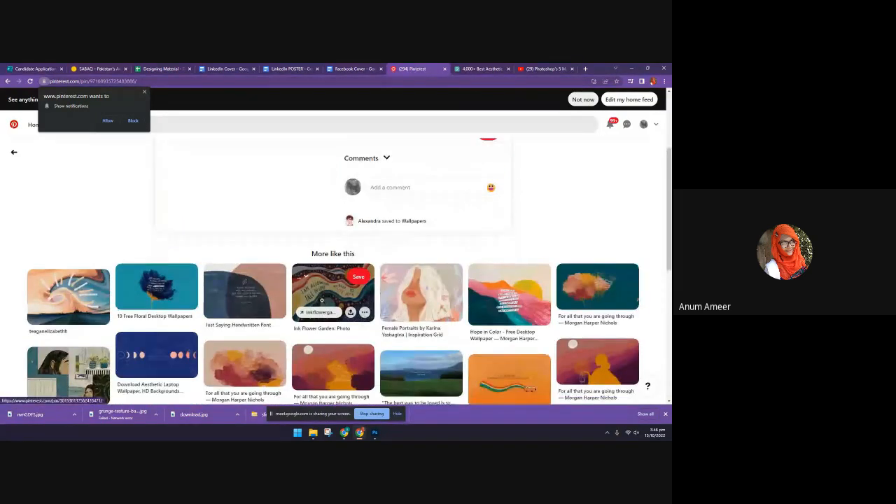
left_click(324, 289)
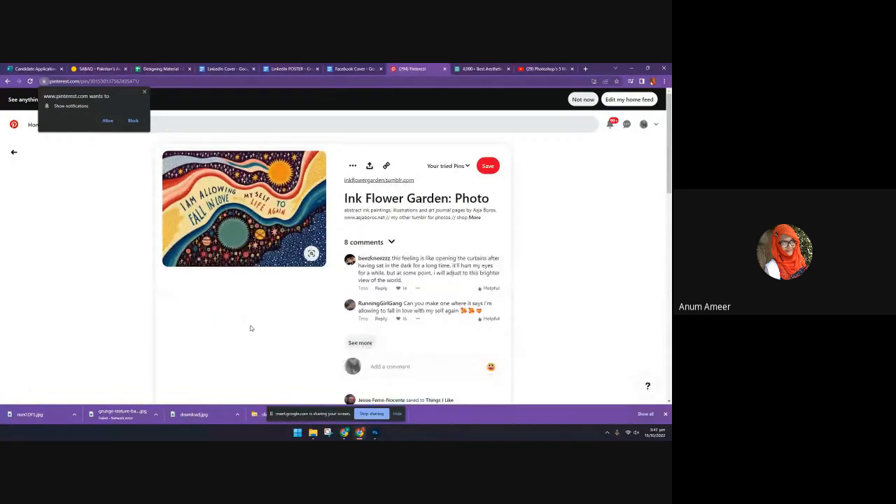
scroll(251, 329, "down", 4)
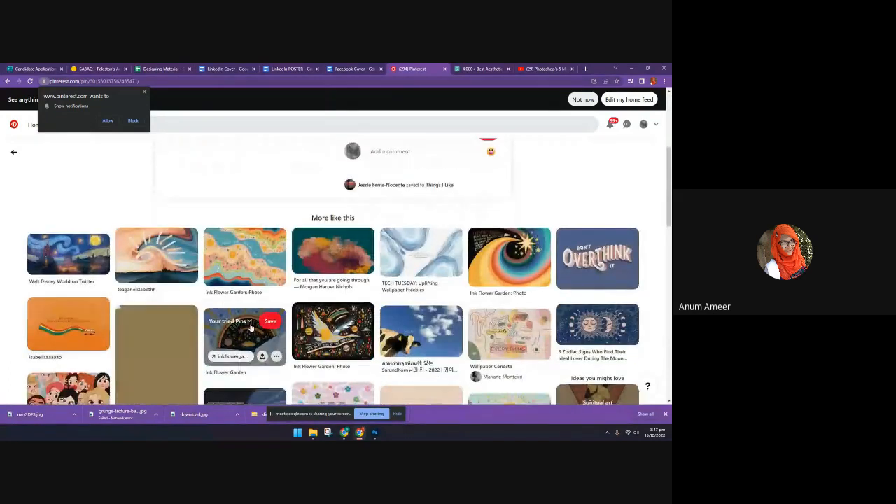
left_click(248, 311)
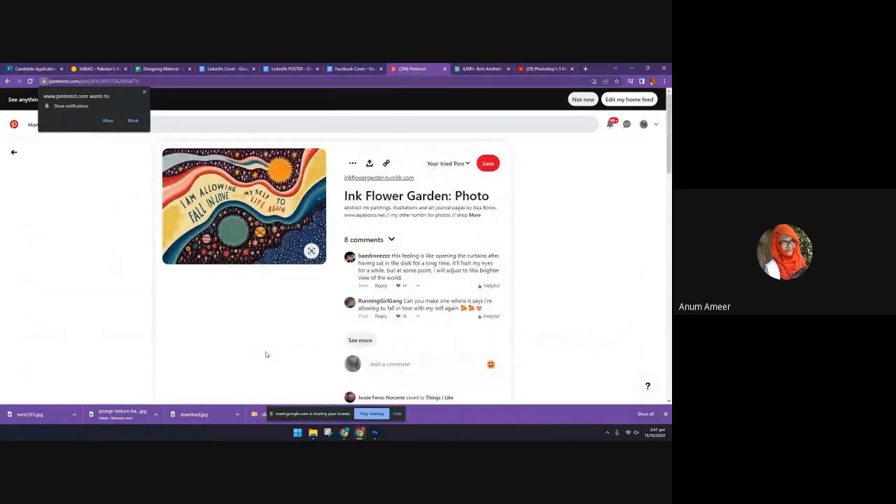
Return to the "For all that you are going through" pin and examine its silhouette artwork and related designs
left_click(7, 81)
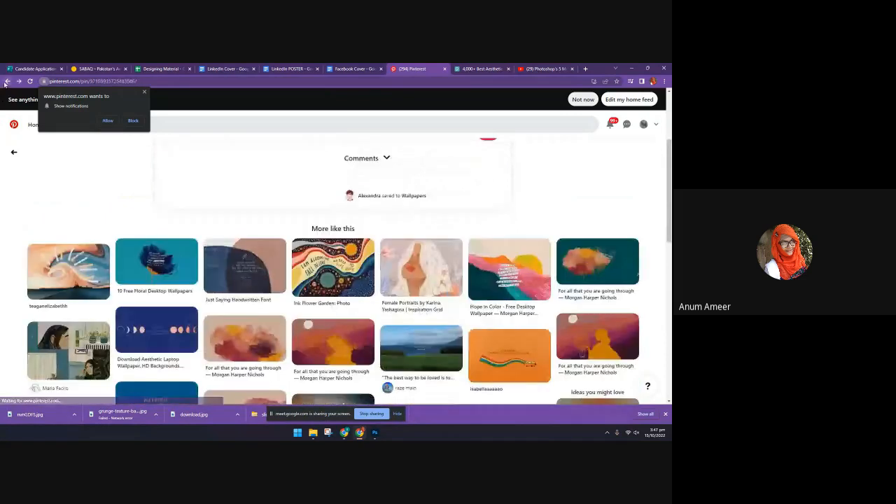
scroll(434, 334, "up", 2)
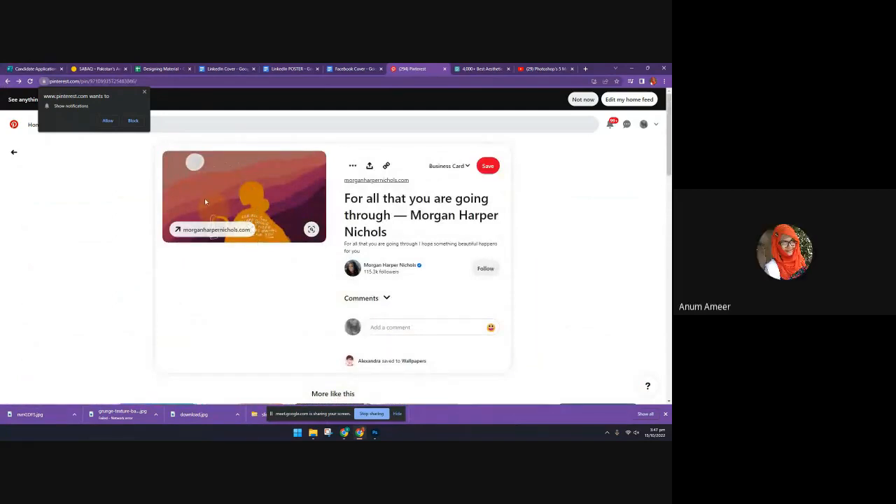
scroll(306, 234, "down", 2)
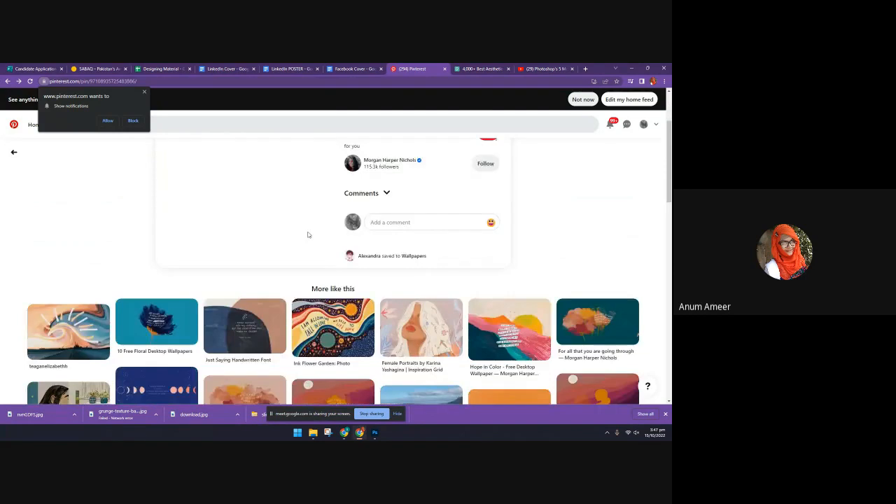
scroll(170, 207, "down", 2)
Open the blue "10 Free Floral Desktop Wallpapers" pin and examine the related floral, minimal and typographic wallpaper designs
left_click(170, 206)
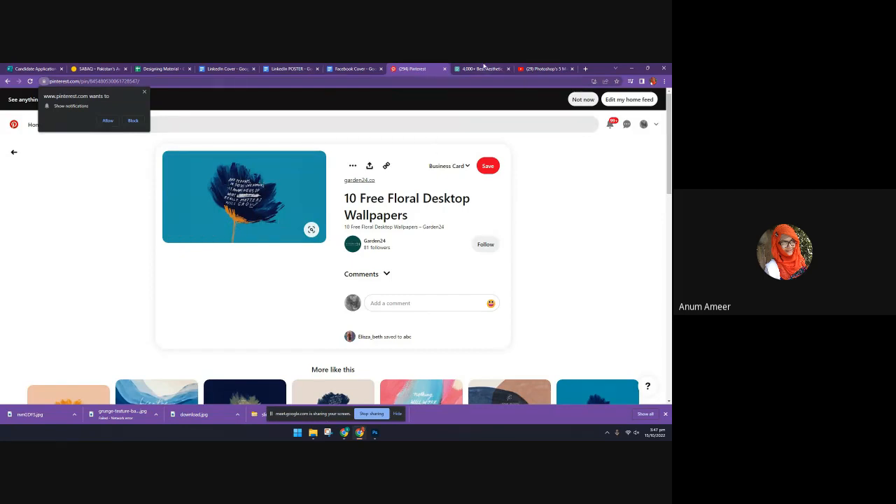
scroll(346, 263, "down", 3)
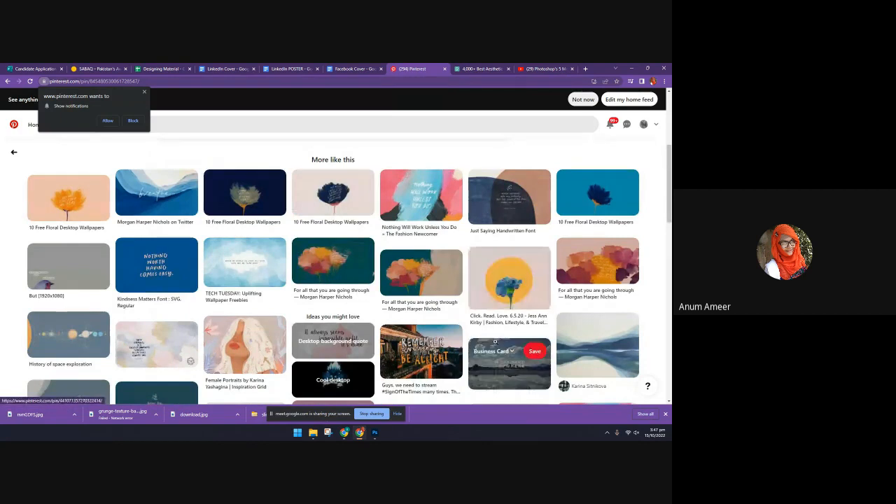
scroll(495, 341, "down", 10)
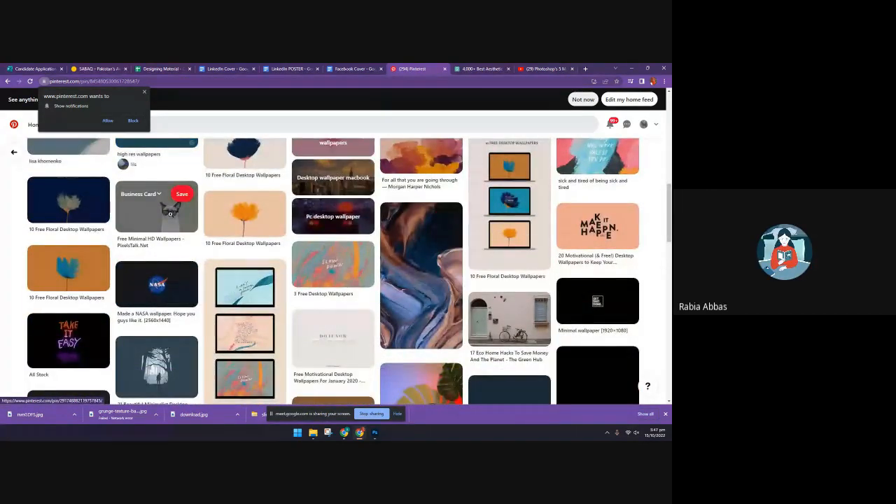
scroll(170, 213, "down", 5)
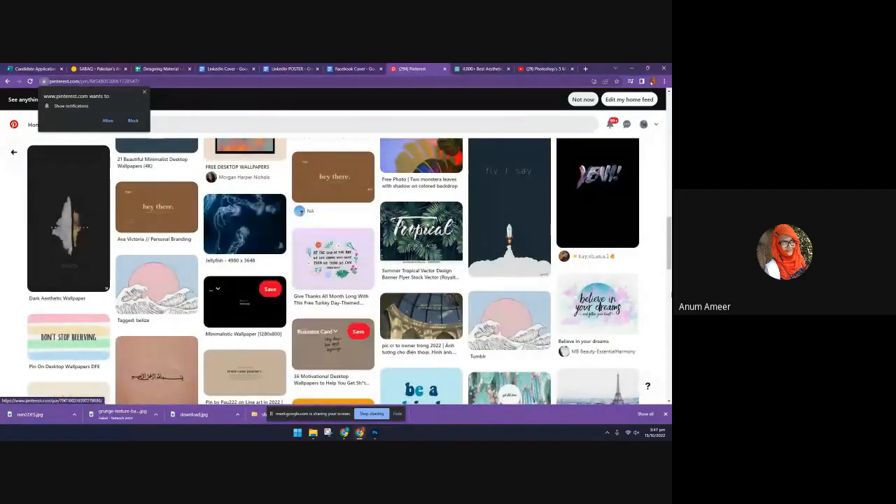
scroll(235, 337, "down", 3)
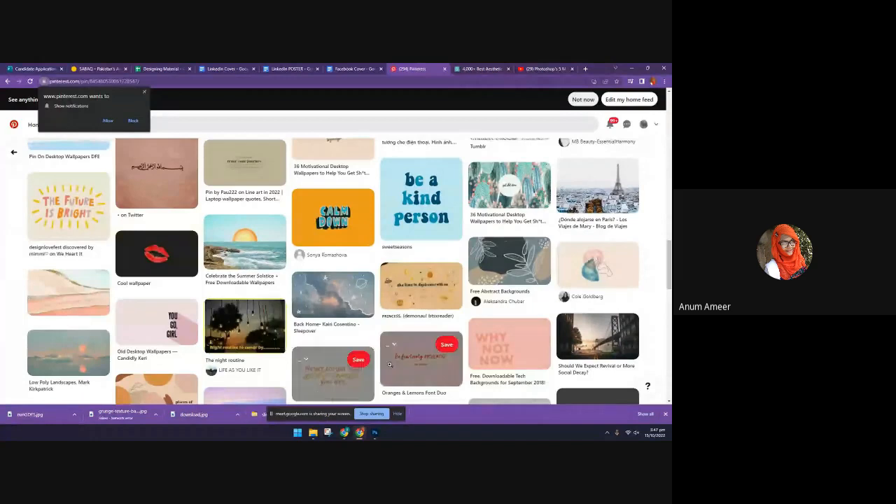
scroll(283, 329, "up", 10)
left_click(450, 259)
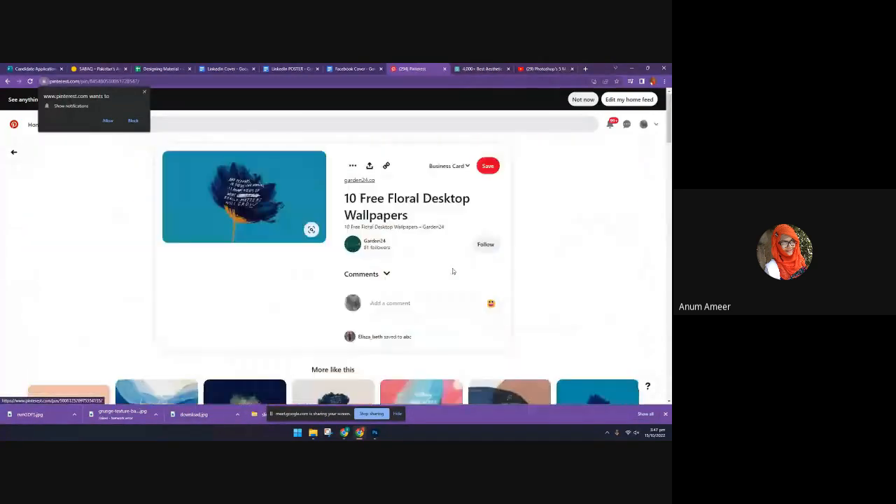
left_click(480, 68)
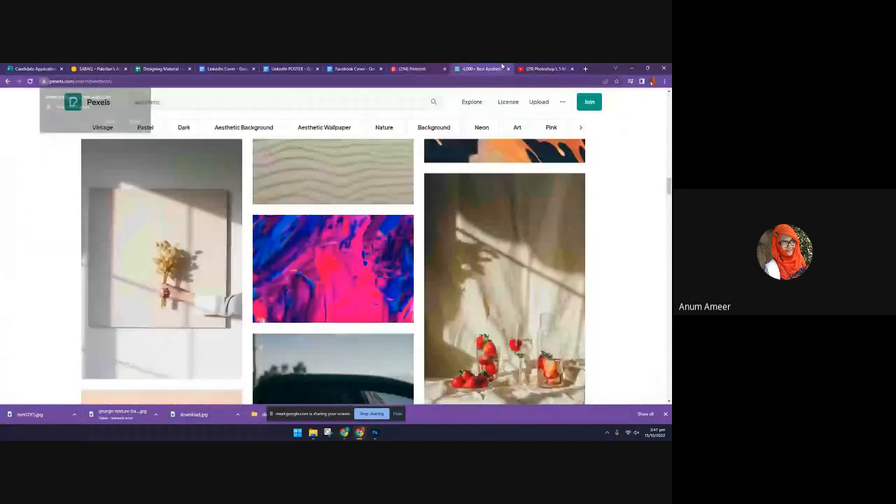
left_click(543, 69)
Search the web for "fonts" in a new browser tab and open the DaFont site
left_click(585, 68)
left_click(305, 81)
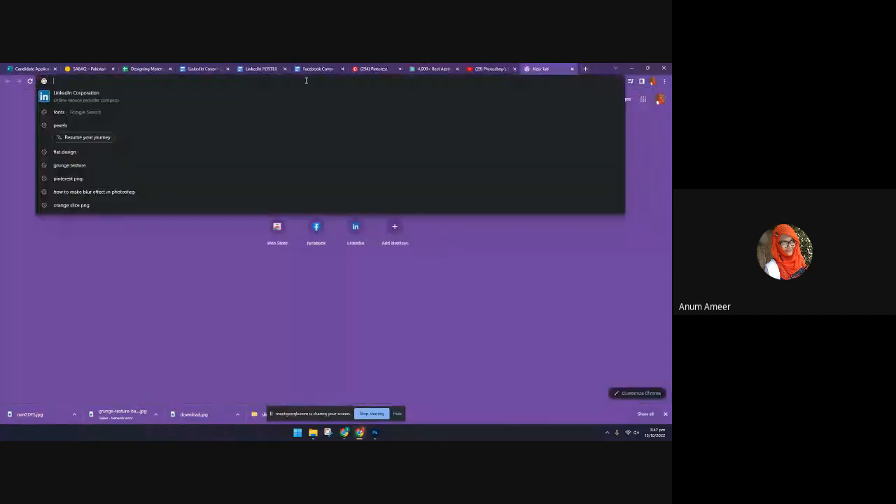
type("fonts")
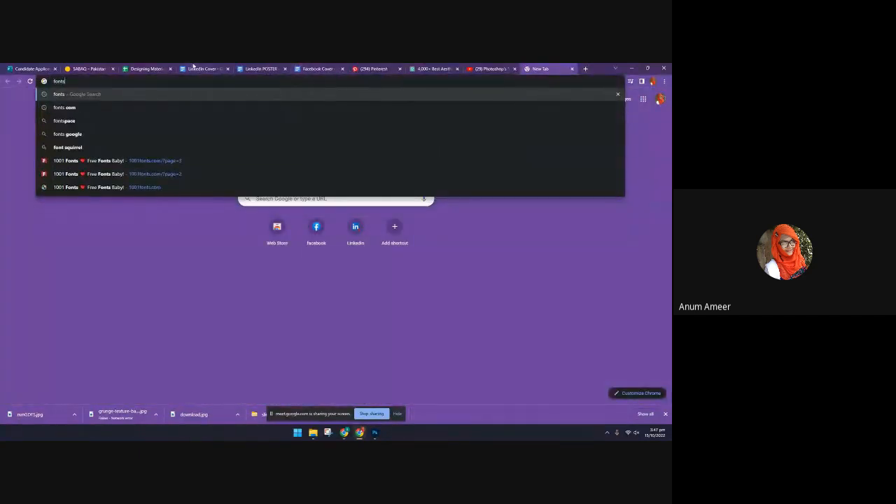
key("Return")
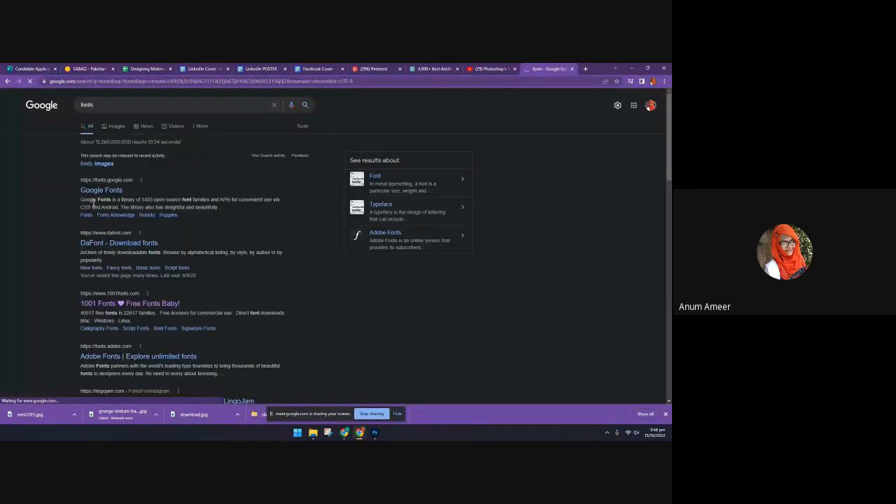
left_click(122, 248)
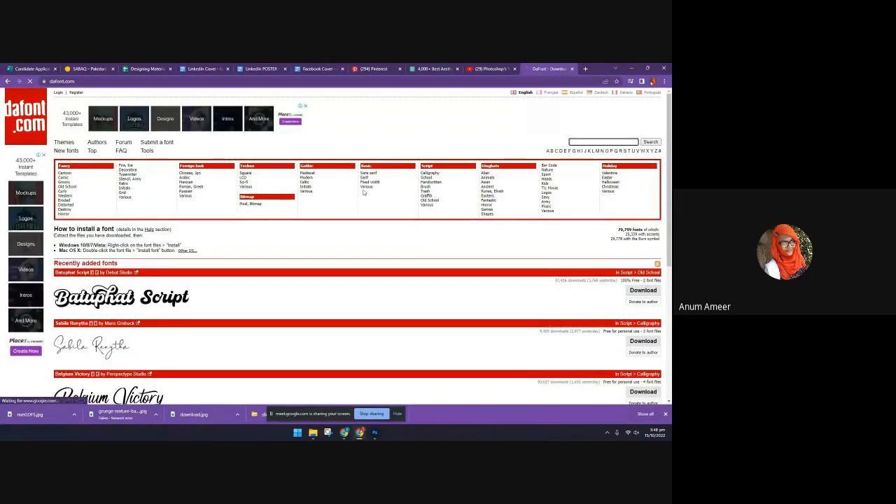
Open DaFont's Script > Handwritten category and examine the handwritten font samples on its first page
left_click(428, 182)
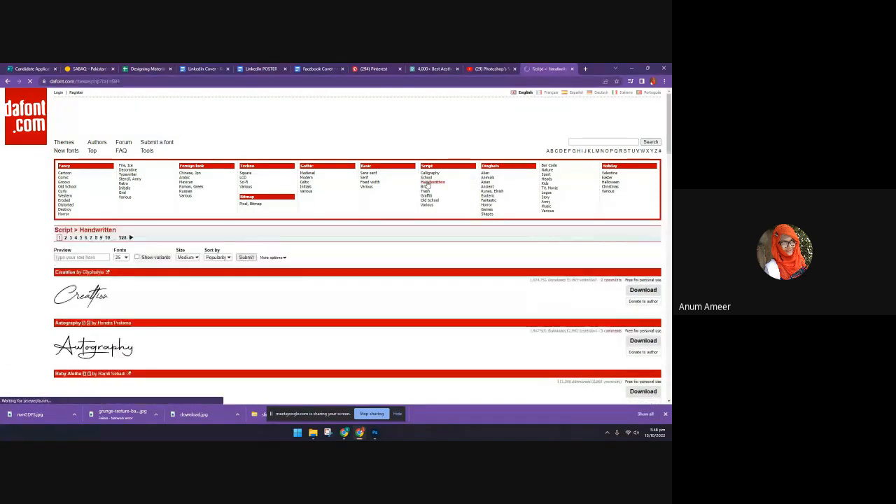
scroll(123, 208, "down", 7)
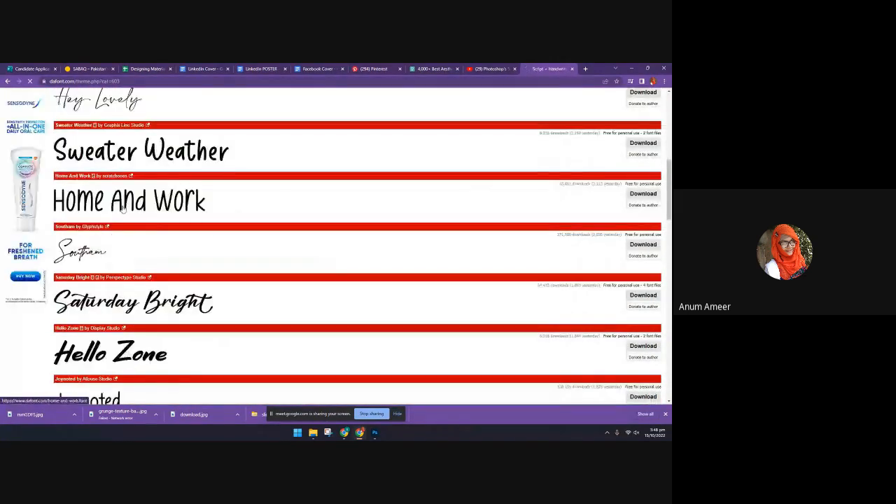
scroll(122, 207, "down", 4)
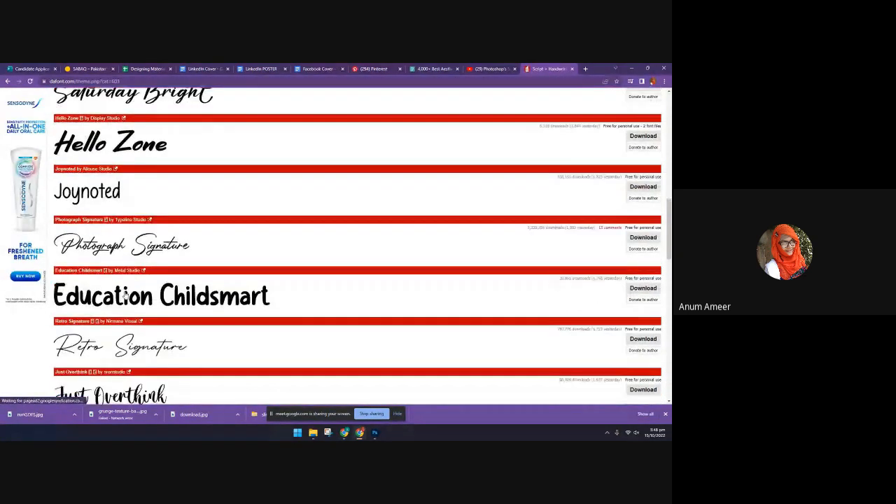
scroll(125, 301, "down", 5)
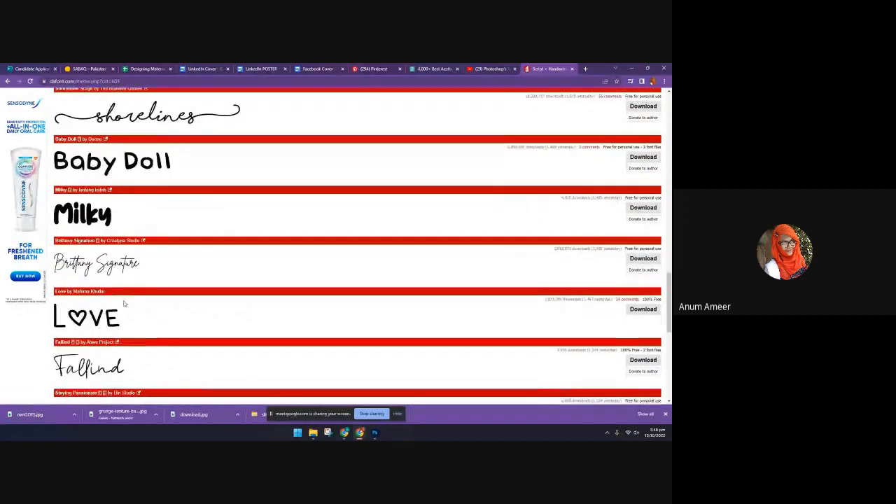
scroll(125, 303, "down", 3)
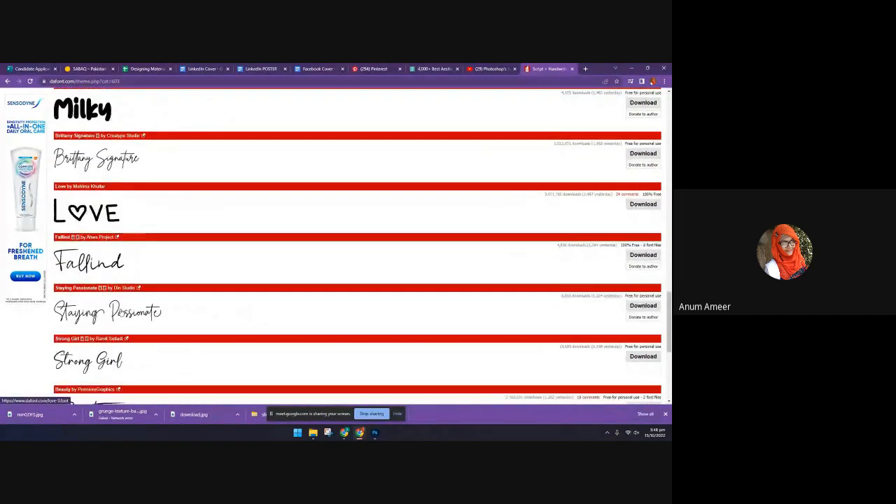
scroll(119, 313, "down", 6)
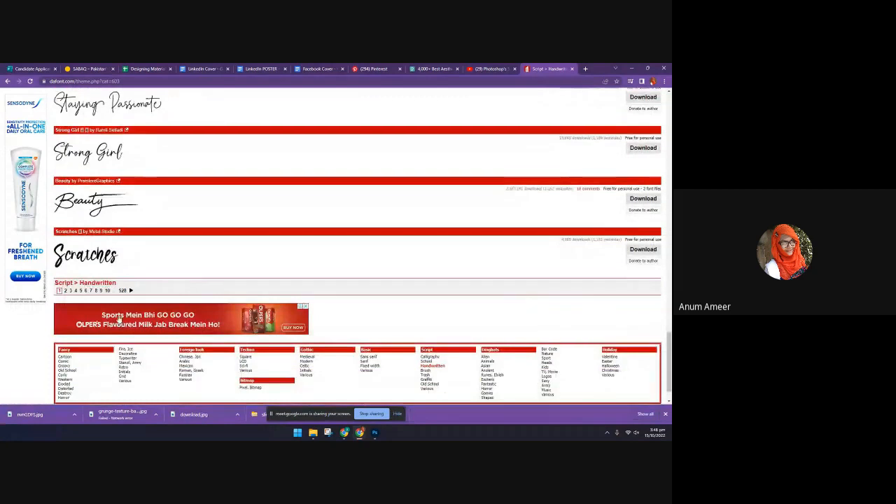
scroll(119, 320, "up", 4)
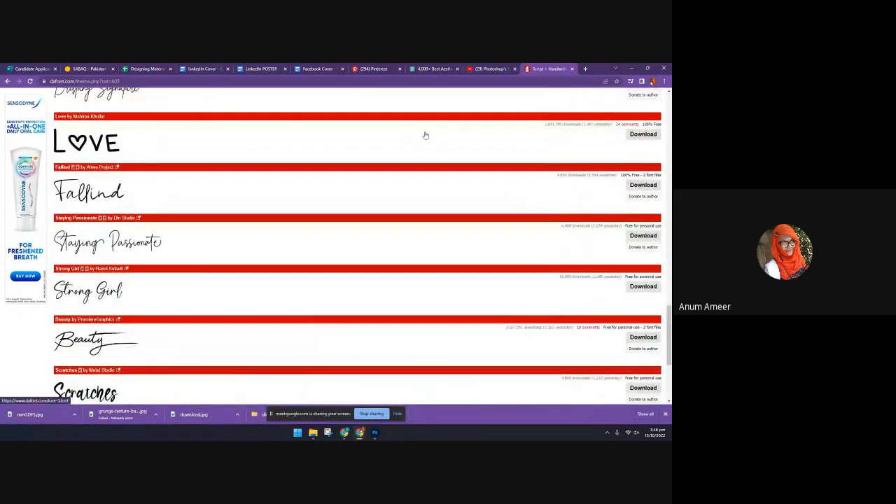
Close the YouTube video about Photoshop selection tools and return to the open Pinterest pin
left_click(514, 68)
left_click(432, 68)
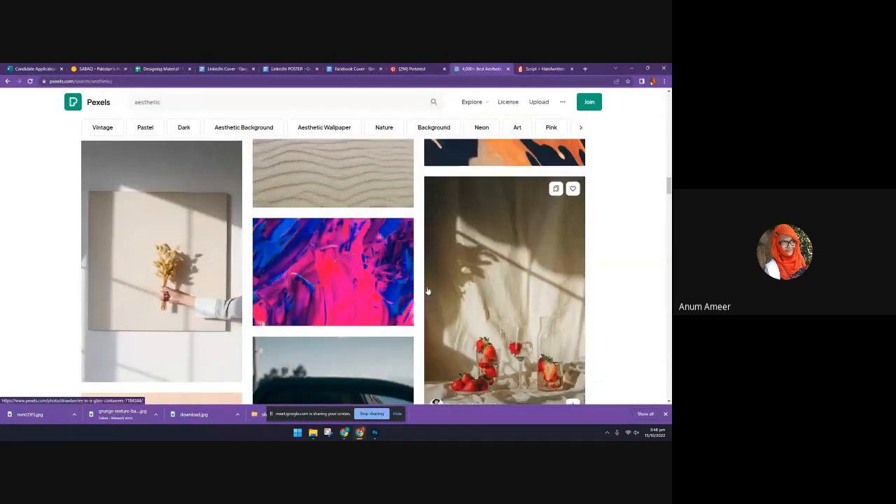
scroll(427, 291, "up", 4)
left_click(438, 67)
scroll(387, 257, "down", 4)
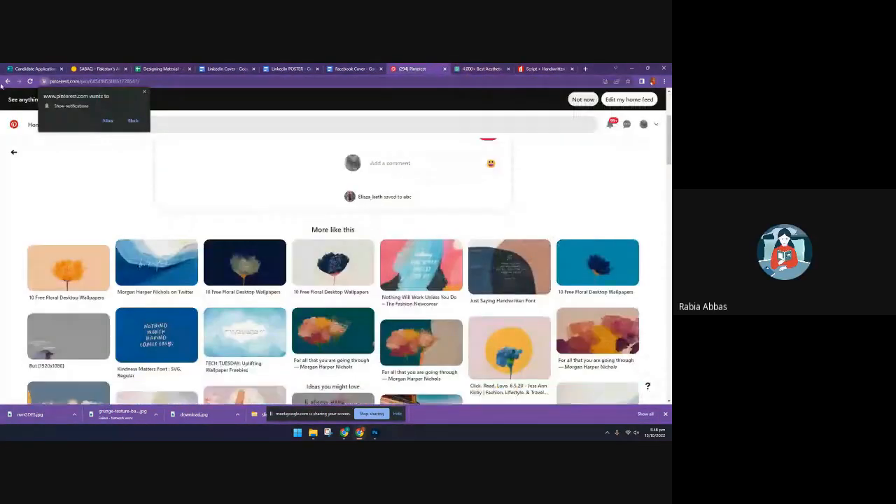
Go back to the pin with dark photo covers, open its related "Wallpaper Quotes | Inspirational Wallpaper | Hovia" pin and examine the similar designs
left_click(6, 82)
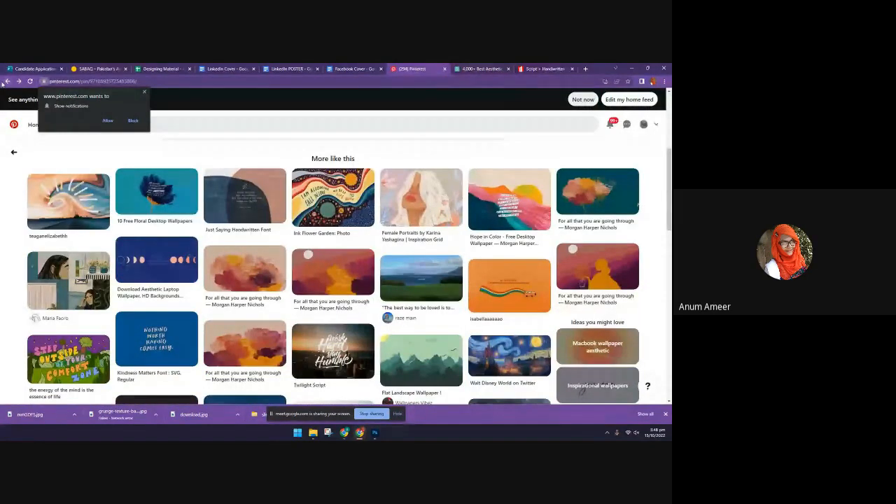
left_click(293, 287)
left_click(7, 82)
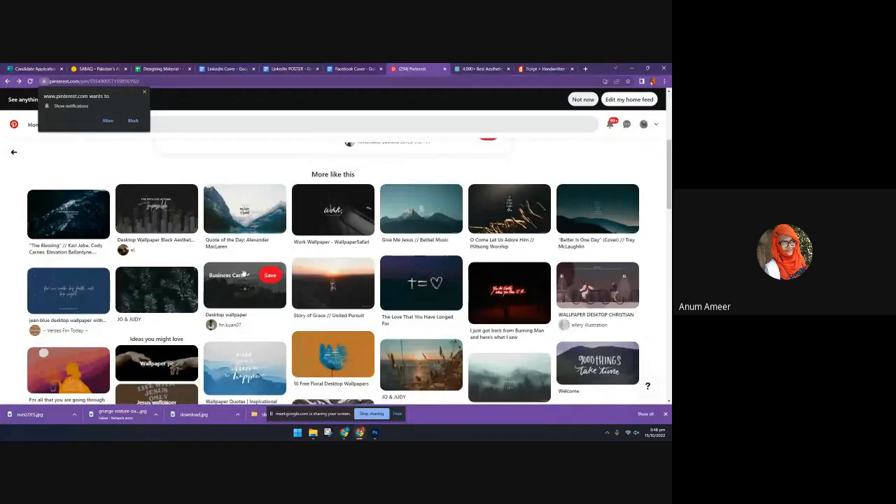
scroll(237, 308, "down", 1)
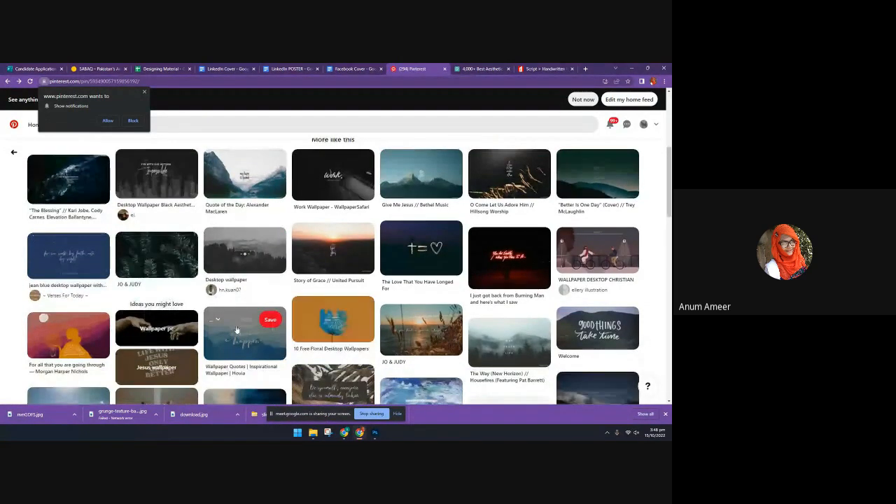
left_click(236, 327)
left_click(240, 336)
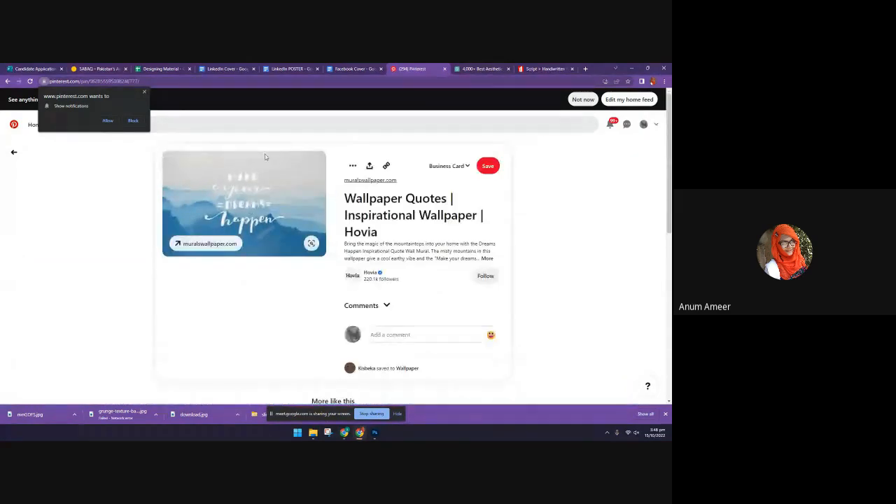
scroll(331, 334, "down", 5)
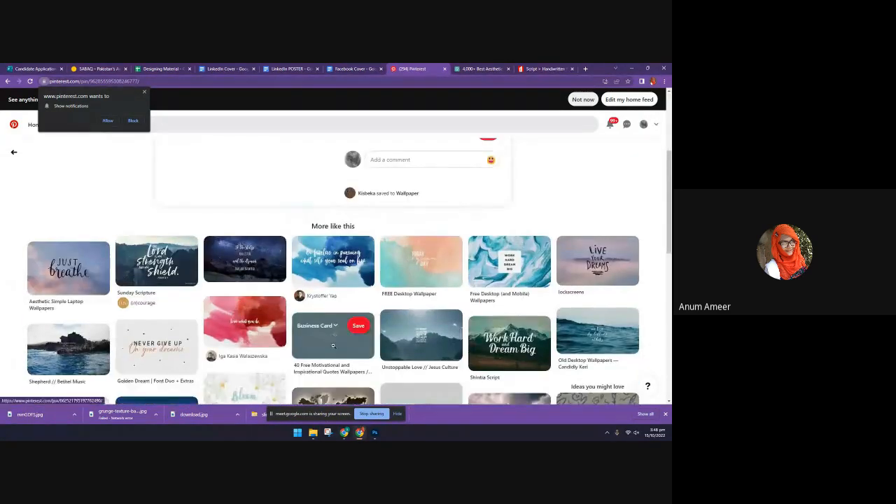
scroll(332, 336, "down", 1)
scroll(334, 353, "down", 1)
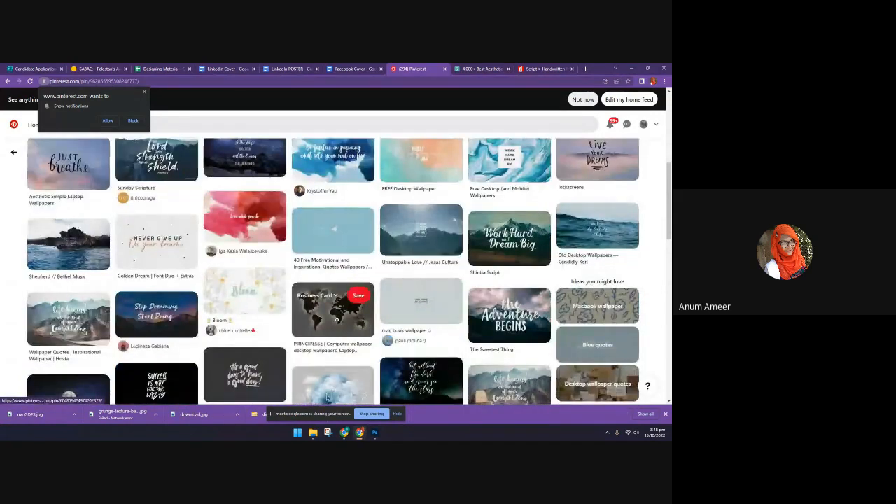
Open the "Golden Dream | Font Duo + Extras" pin and its related "It always seems impossible until it's done" pin
left_click(168, 248)
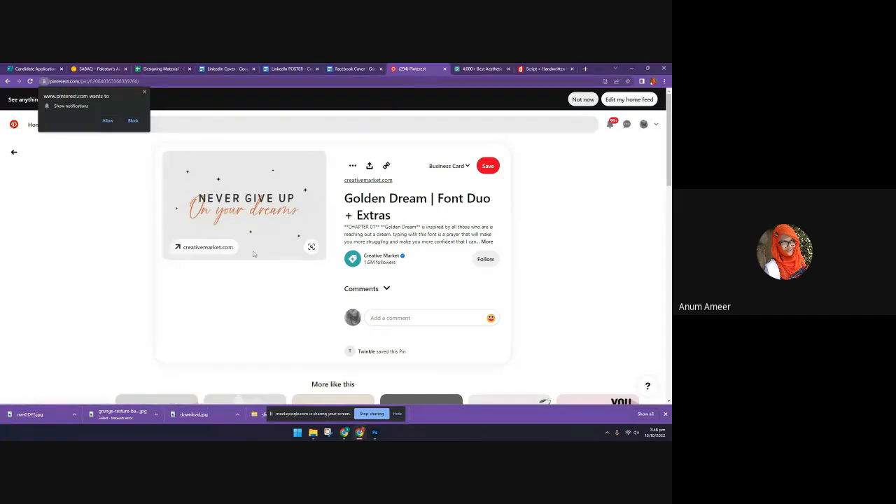
scroll(254, 254, "down", 3)
left_click(235, 332)
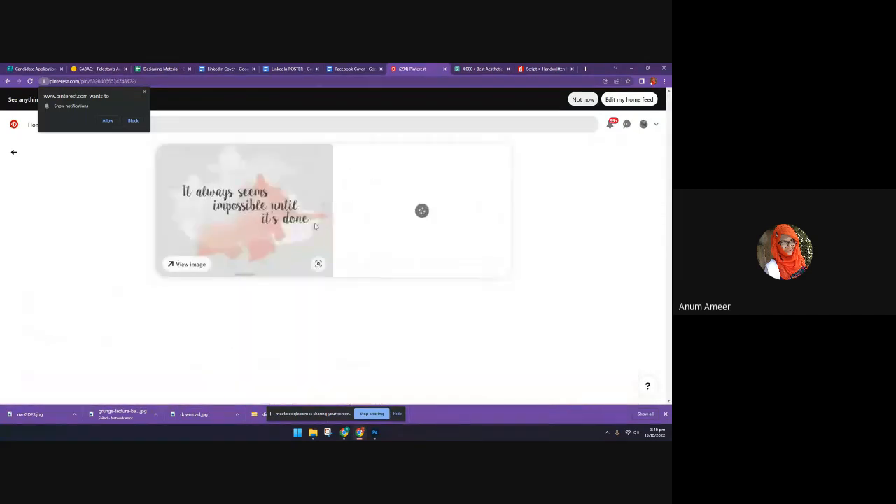
Return to the "Golden Dream" pin and open the related "Wildstripe | Font and Doodles" pin to examine its wavy text
left_click(8, 82)
scroll(145, 280, "down", 3)
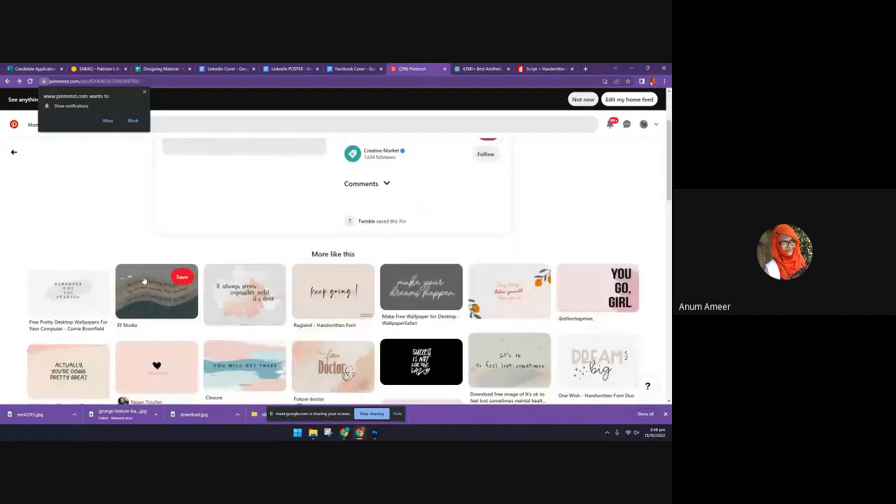
left_click(143, 280)
left_click(129, 315)
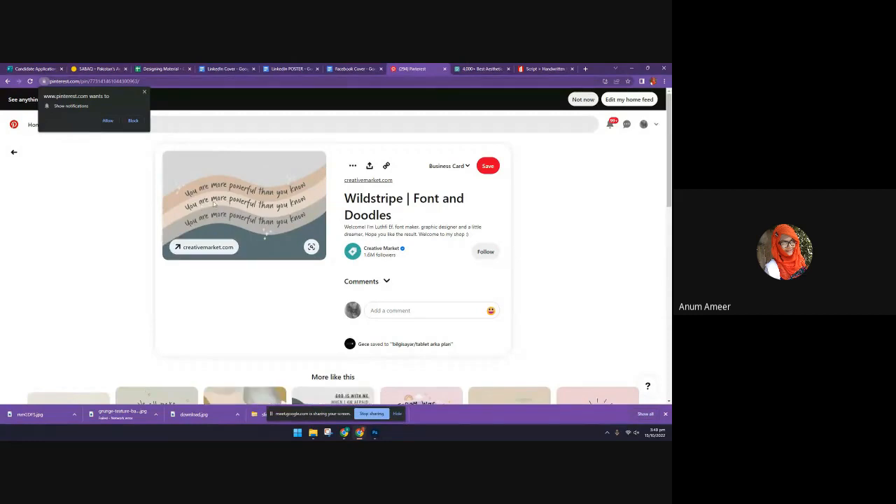
Switch to Photoshop and add placeholder text along the outer circle's path with the Horizontal Type tool, starting near the top of the circle
key("alt+Tab")
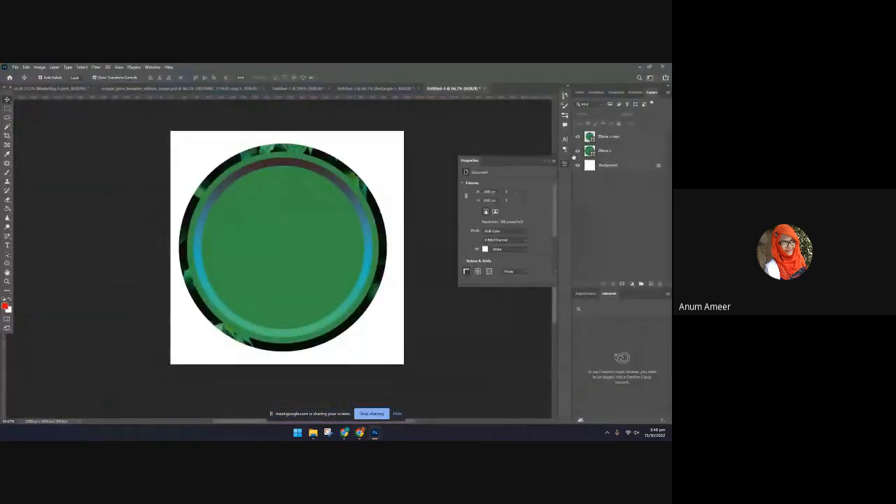
left_click(316, 165)
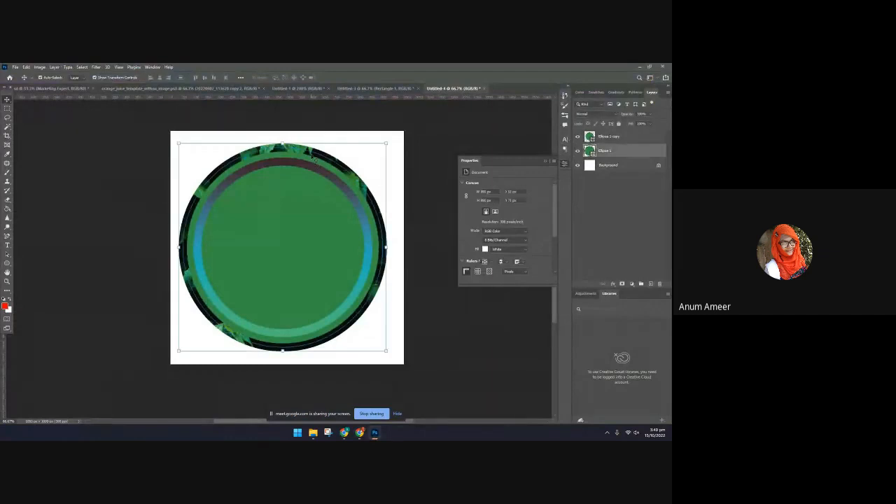
left_click(7, 246)
right_click(7, 246)
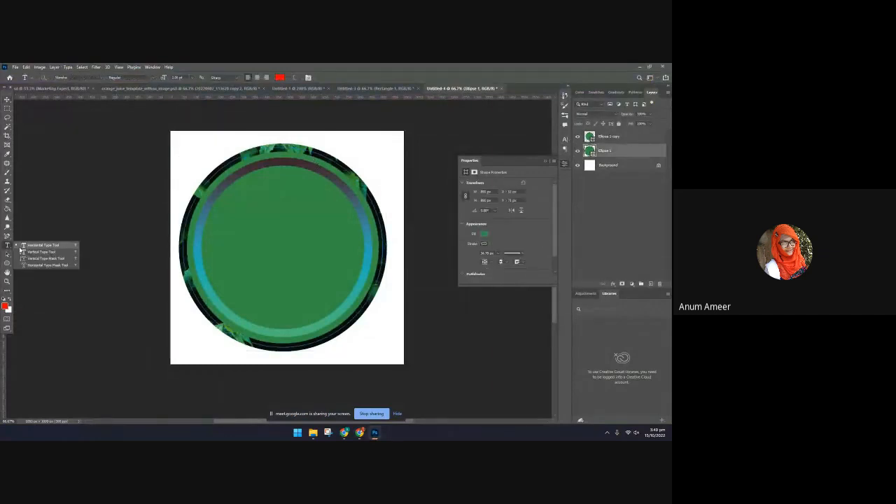
left_click(7, 246)
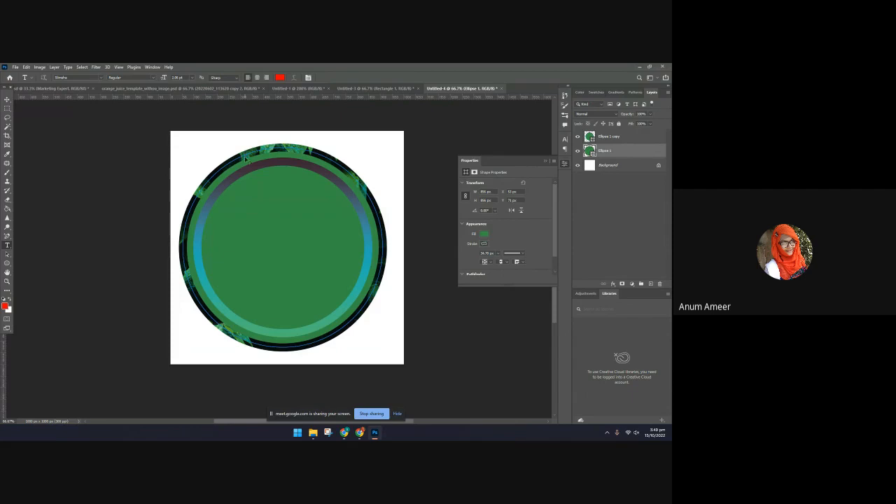
key("ctrl+plus")
key("ctrl+plus")
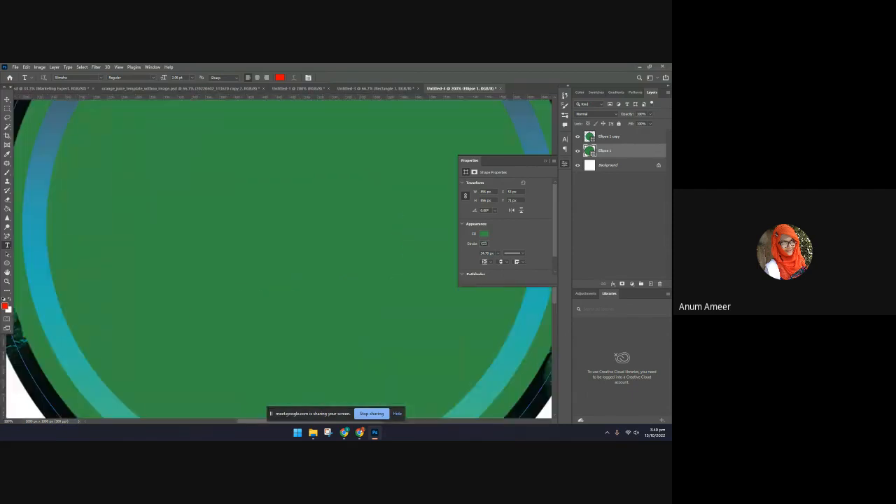
scroll(304, 266, "up", 5)
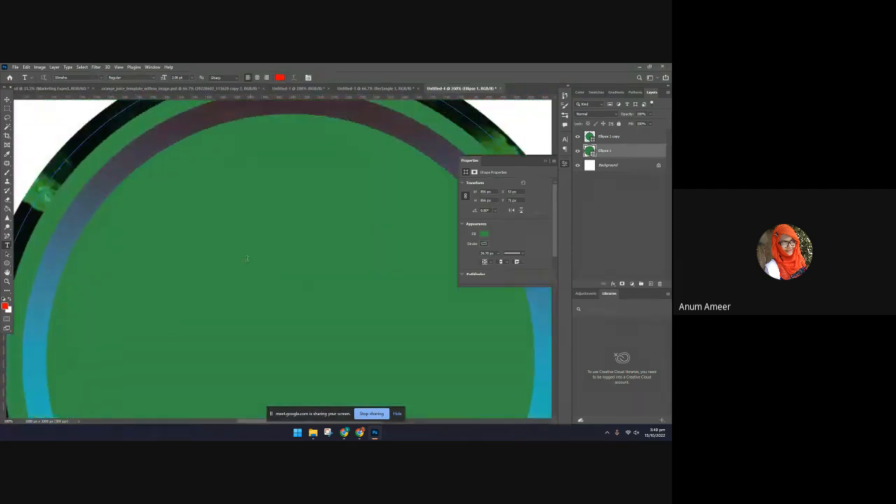
scroll(244, 254, "up", 3)
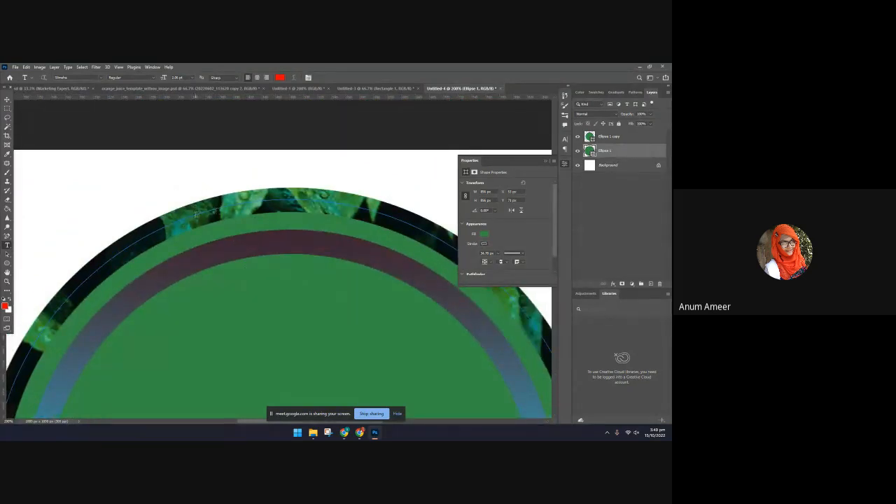
left_click(195, 214)
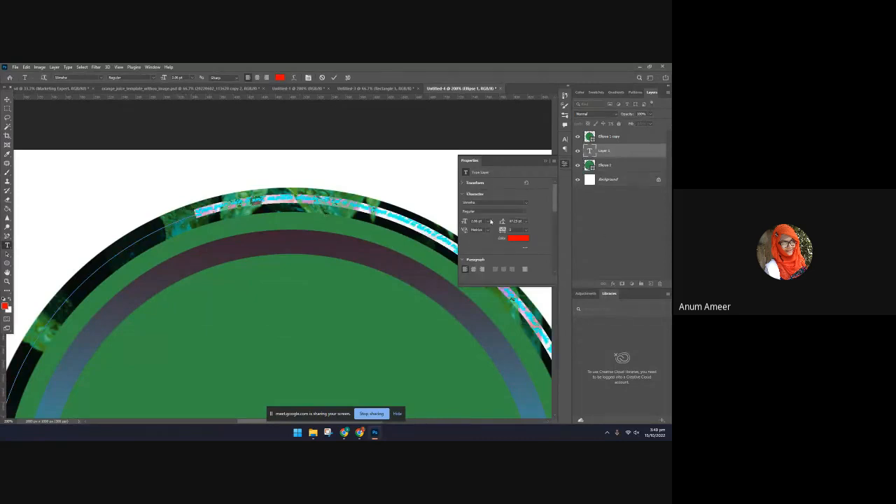
Set the font size of the text on the outer circle's path to 24 pt
left_click(489, 221)
left_click(487, 294)
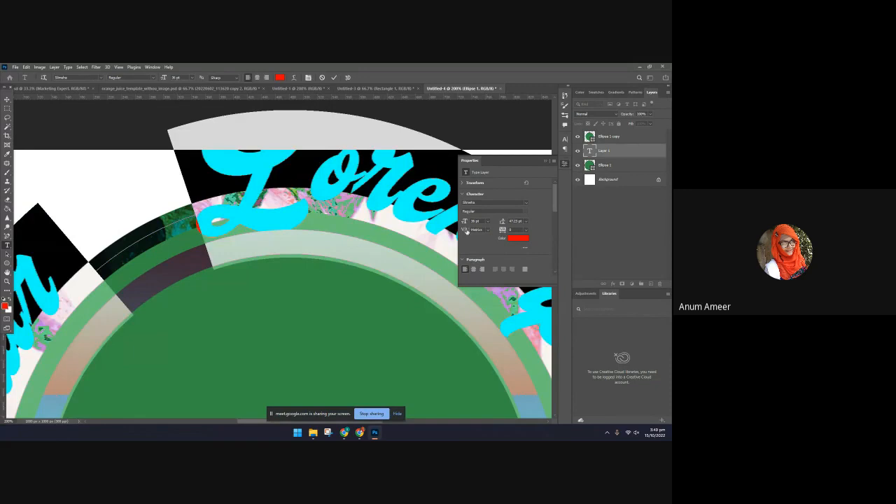
left_click(486, 221)
left_click(480, 282)
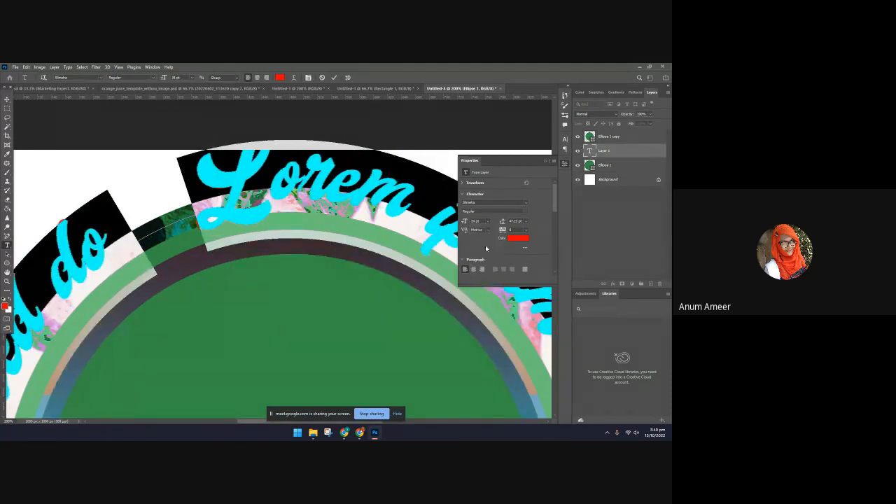
Commit the text on the outer circle's path and hide both the Ellipse 1 layer and the circular text layer
key("ctrl+minus")
key("ctrl+minus")
key("ctrl+minus")
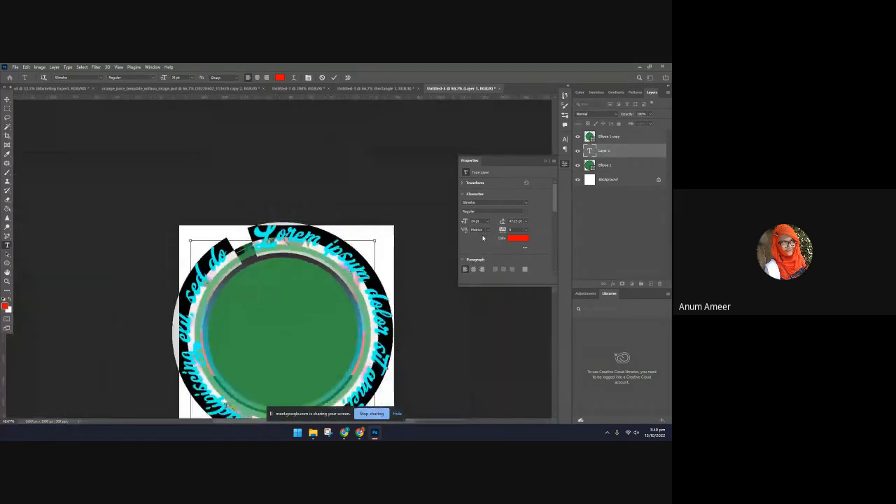
scroll(392, 350, "down", 1)
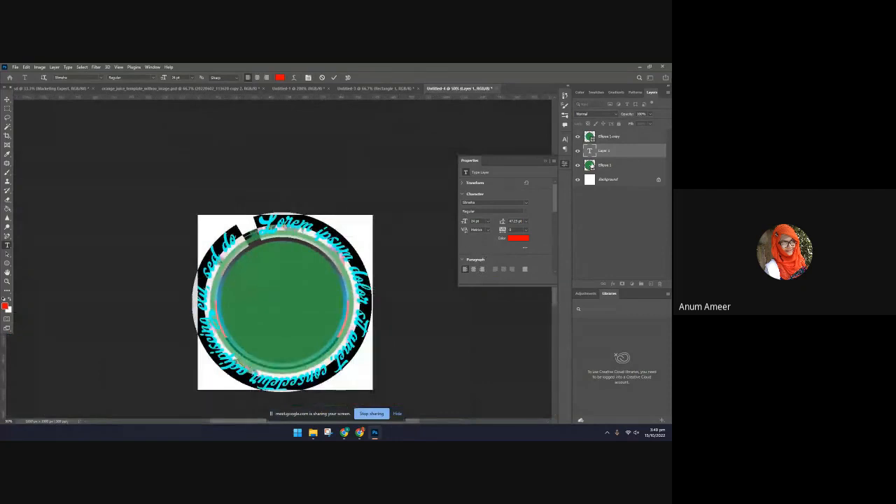
left_click(584, 166)
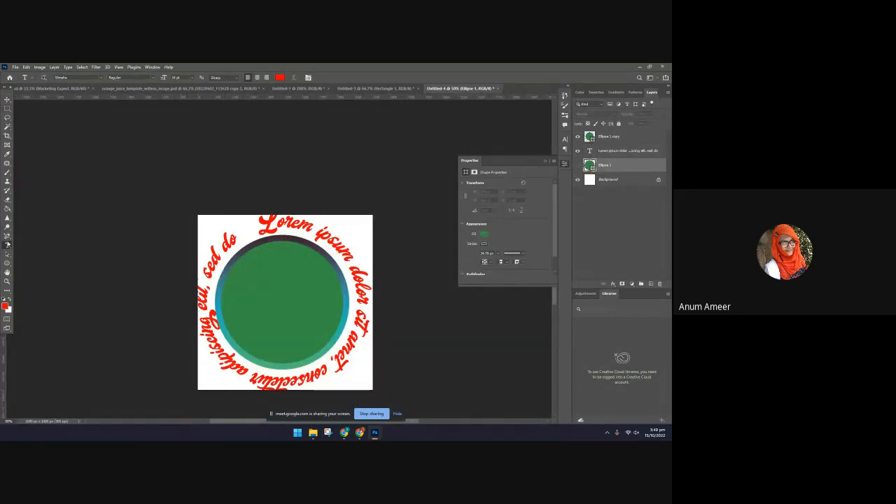
key("v")
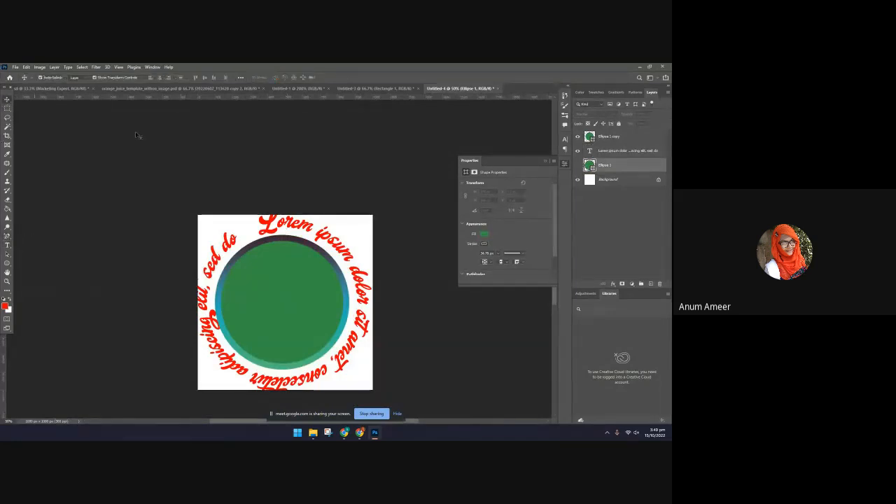
left_click(634, 153)
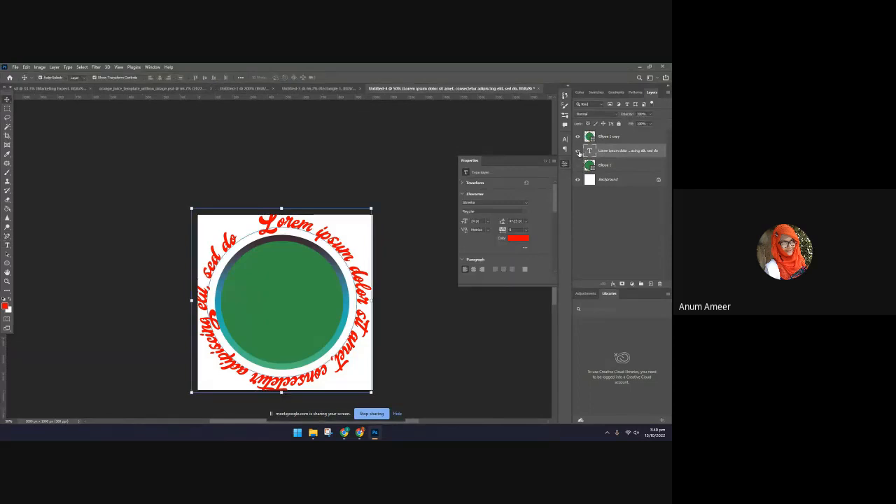
left_click(578, 152)
Draw an open, bent path with the Pen tool across the upper part of the canvas, rising over the circle
key("t")
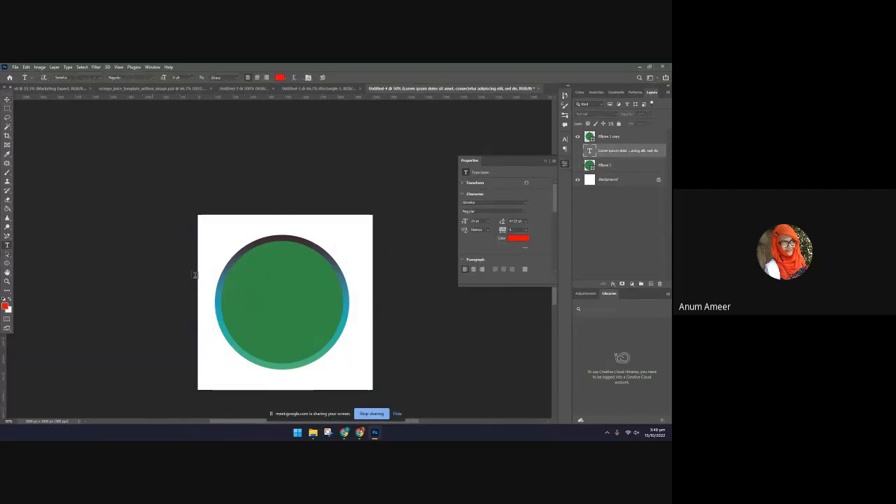
left_click(8, 239)
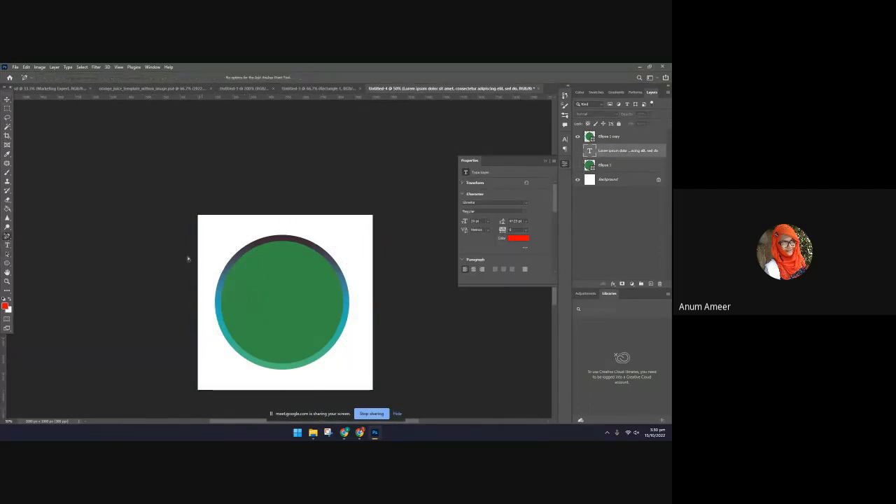
right_click(8, 238)
left_click(22, 236)
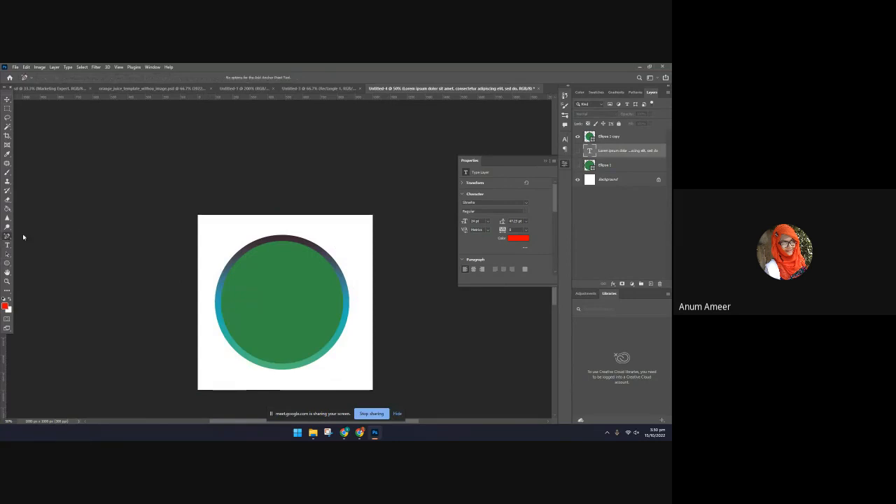
left_click(203, 260)
left_click_drag(267, 241, 296, 227)
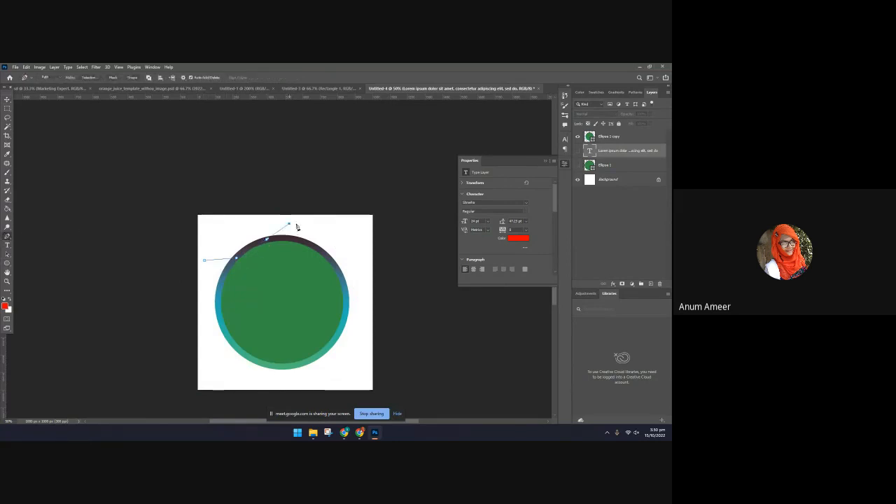
left_click(345, 255)
Add Lorem ipsum placeholder text along the open pen path with the Horizontal Type tool and commit it
left_click(8, 100)
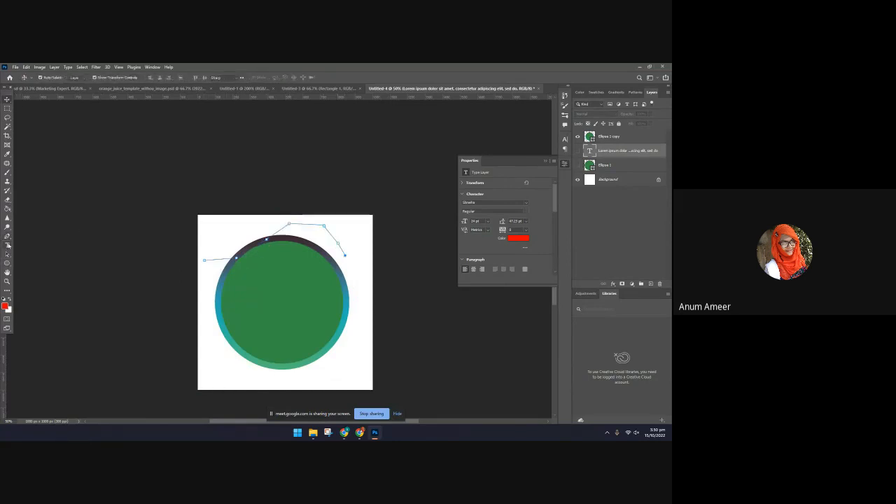
left_click(7, 245)
left_click(207, 259)
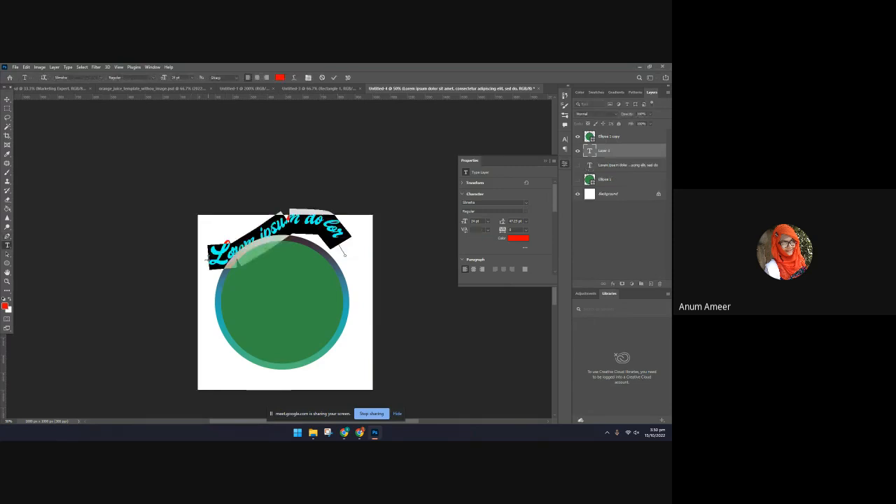
left_click(8, 100)
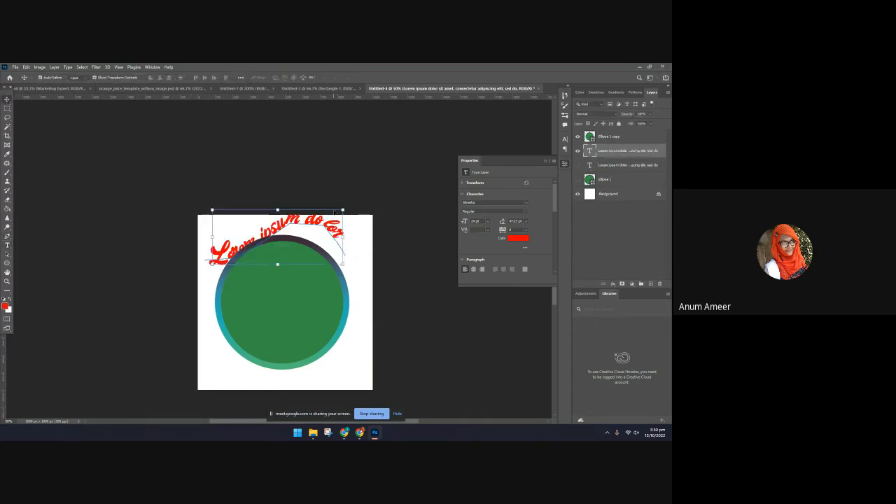
Move the curved text down over the circle, hide the Ellipse 1 copy layer, and deselect the text
left_click_drag(316, 225, 319, 272)
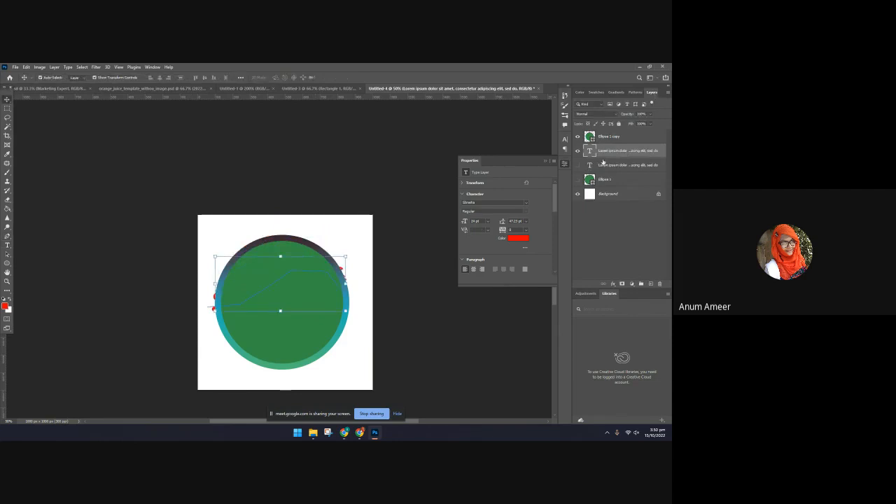
left_click(577, 137)
left_click(357, 319)
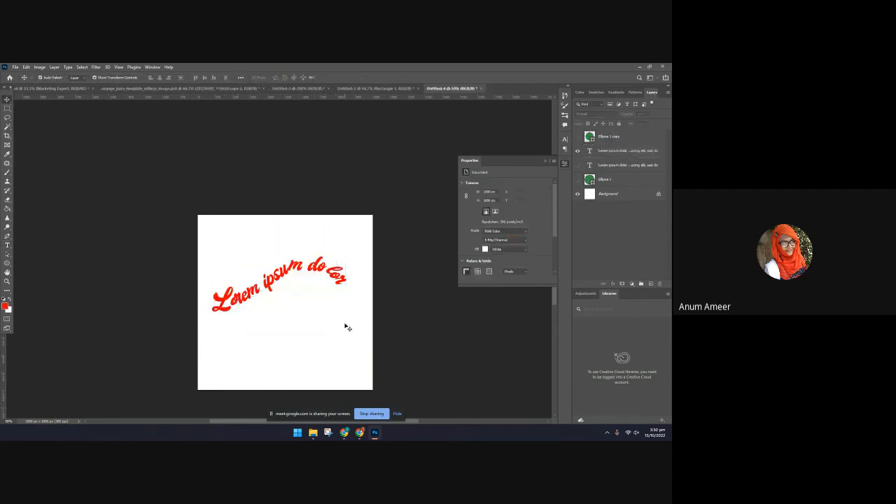
Switch to Chrome and browse the related pins below the "Wildstripe | Font and Doodles" pin on Pinterest
left_click(358, 434)
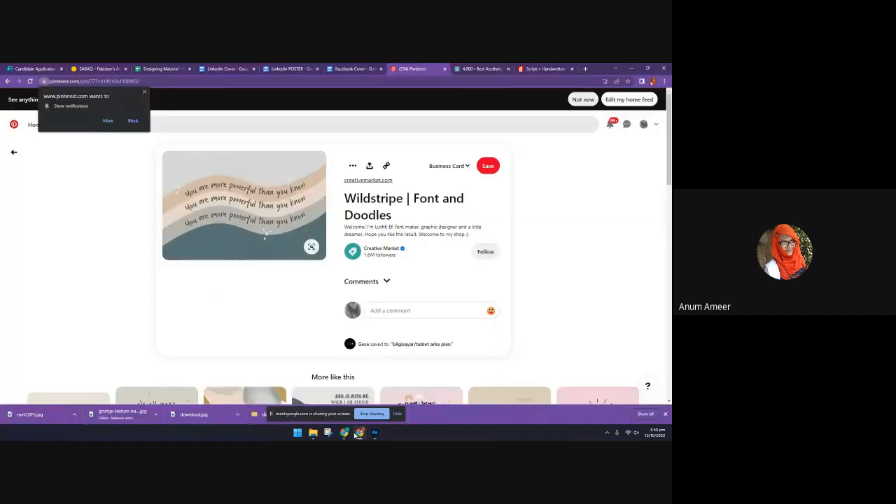
scroll(398, 186, "down", 5)
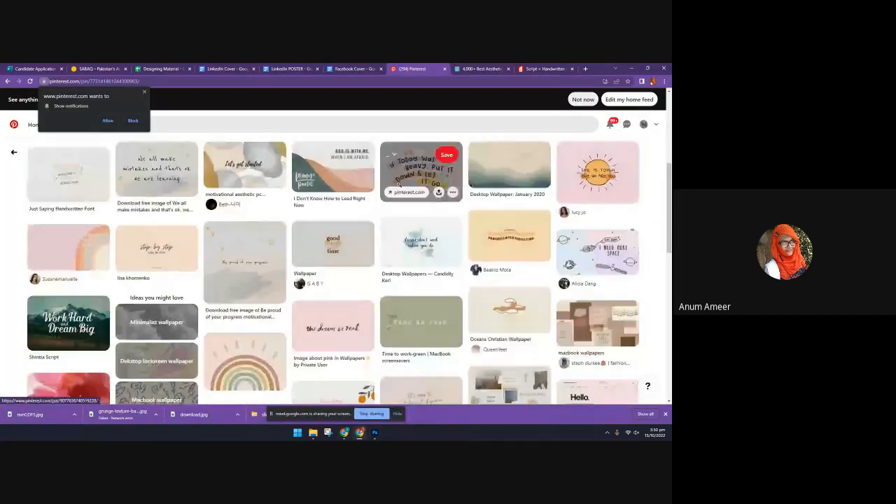
scroll(399, 187, "up", 5)
Go to the open Pexels page and replace the "aesthetic" search with a search for "bottle"
left_click(478, 67)
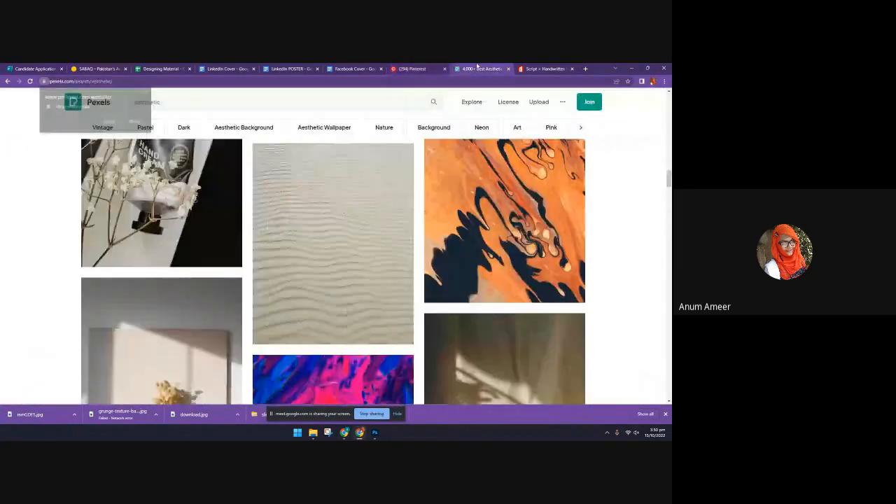
scroll(364, 123, "up", 3)
scroll(363, 123, "up", 5)
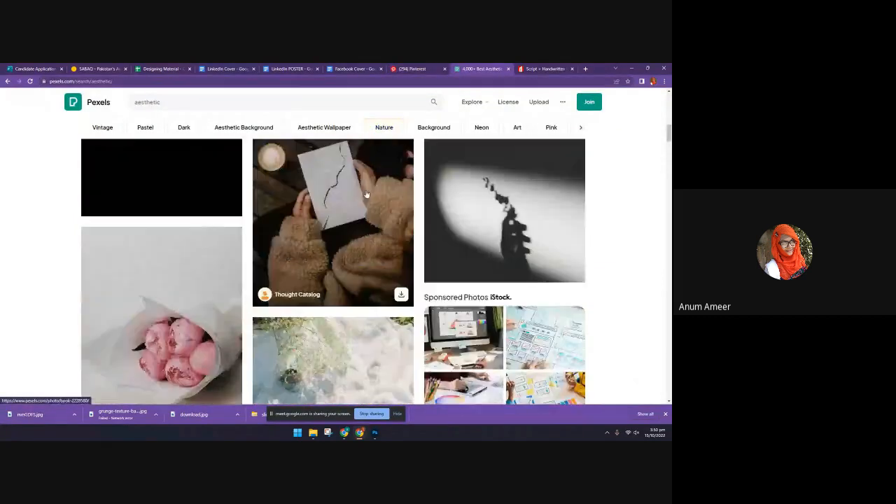
scroll(366, 195, "up", 10)
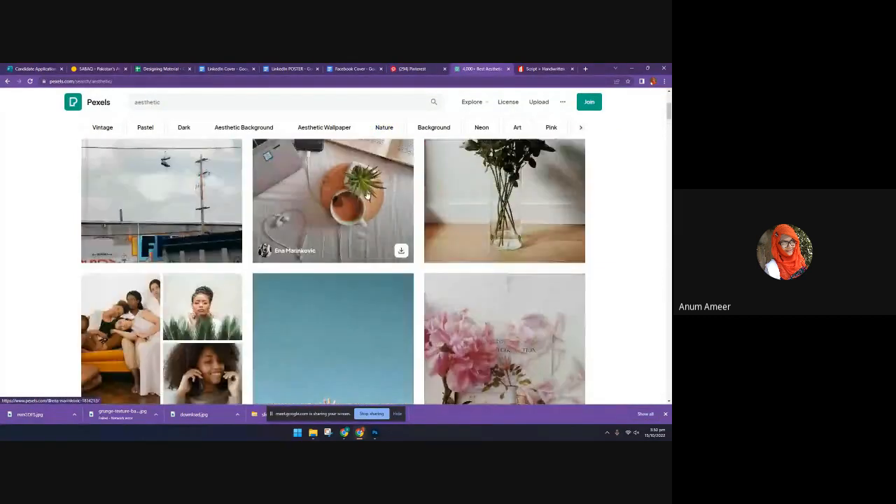
scroll(366, 194, "up", 2)
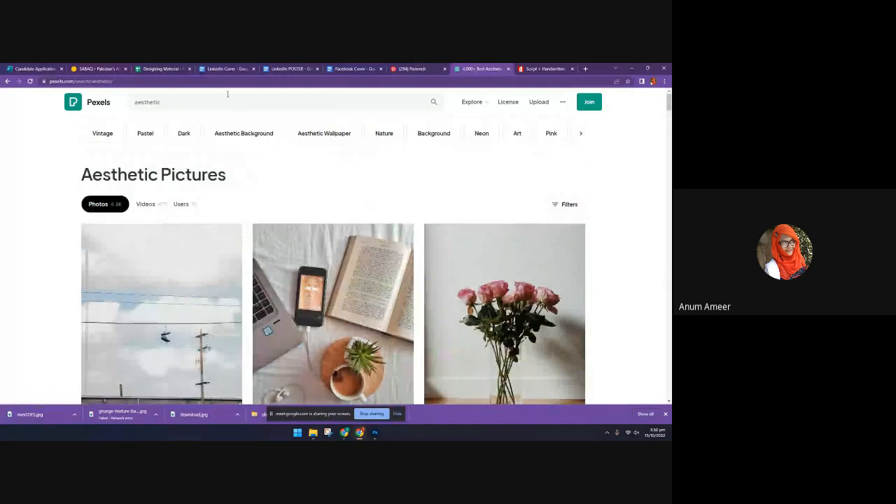
double_click(197, 106)
key("BackSpace")
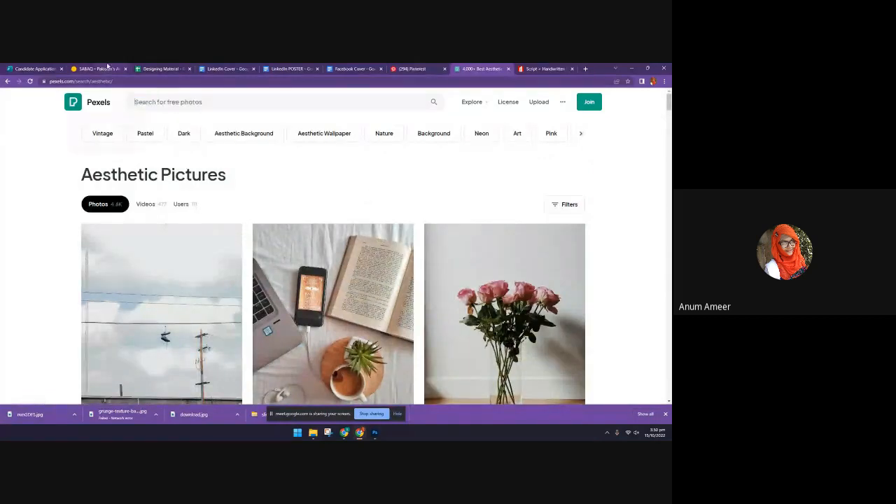
type("bottle")
key("Return")
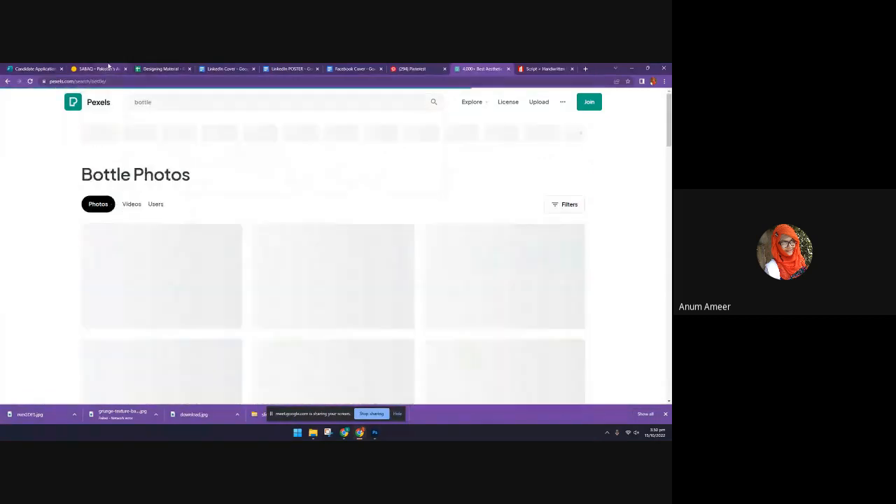
Browse the bottle photos, open the photo of the Coca-Cola glass bottle, and download it for free
scroll(216, 259, "down", 3)
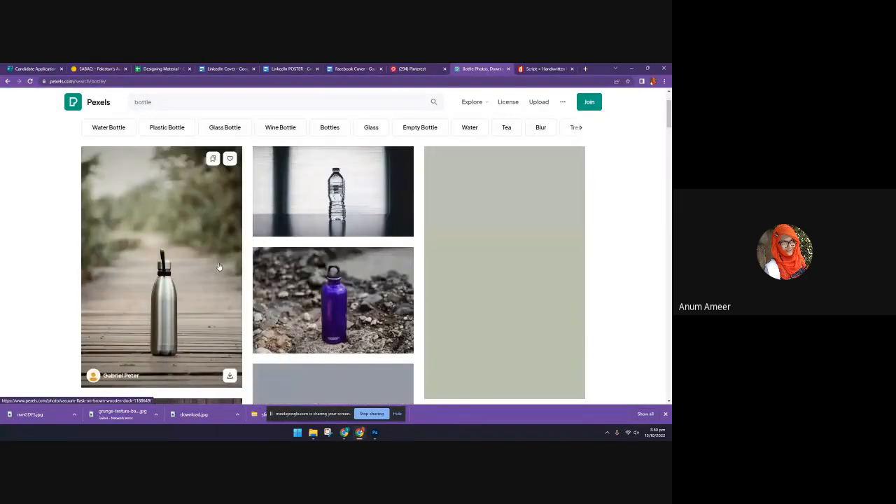
scroll(266, 350, "down", 3)
scroll(290, 377, "down", 3)
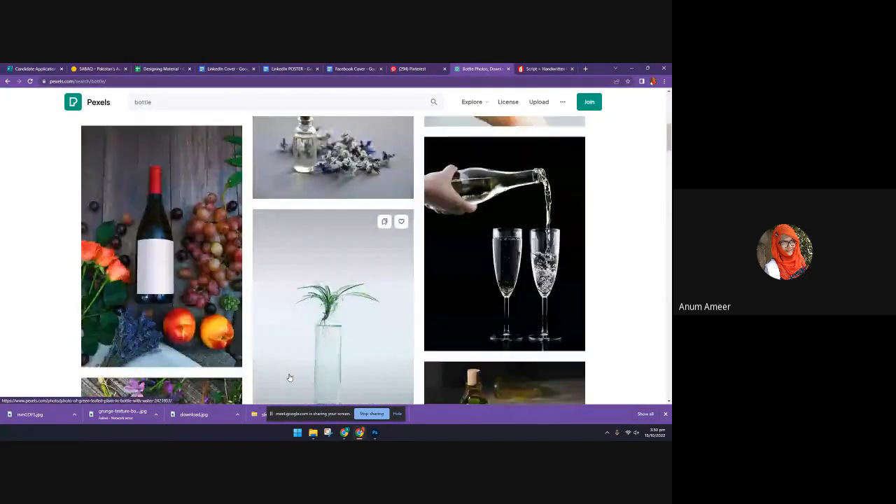
scroll(289, 377, "down", 3)
scroll(289, 377, "down", 4)
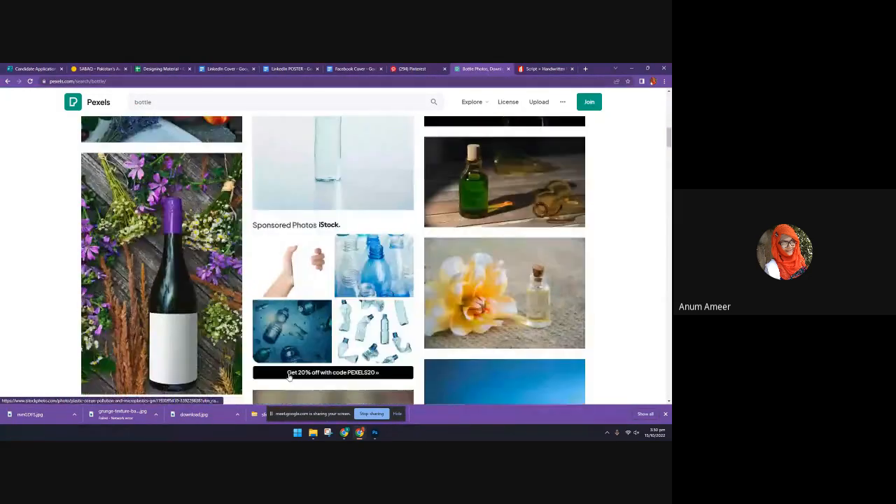
scroll(289, 377, "down", 7)
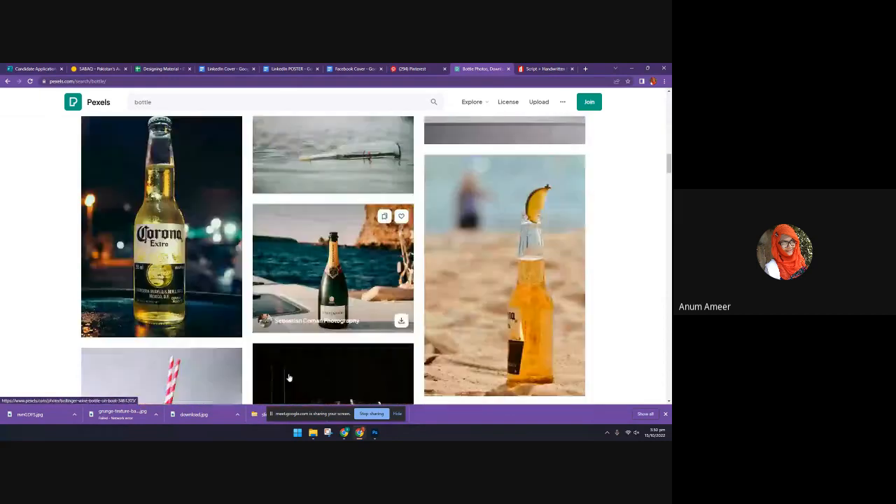
scroll(288, 377, "down", 3)
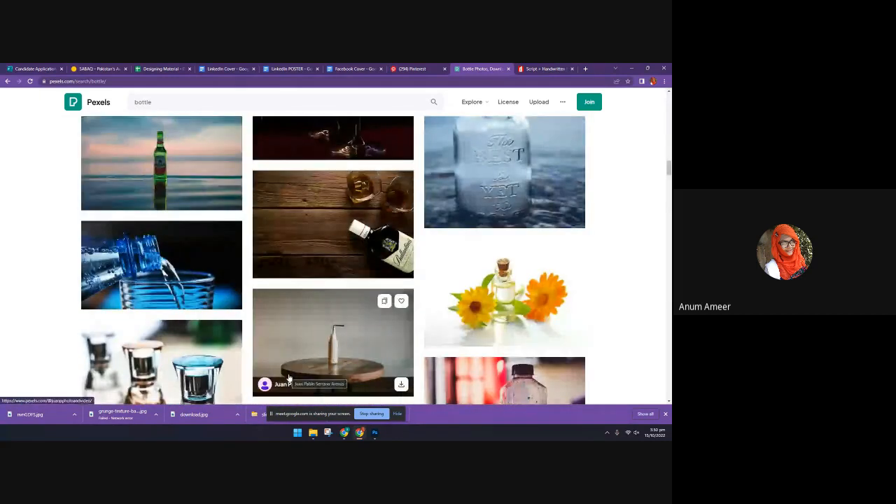
scroll(288, 377, "down", 5)
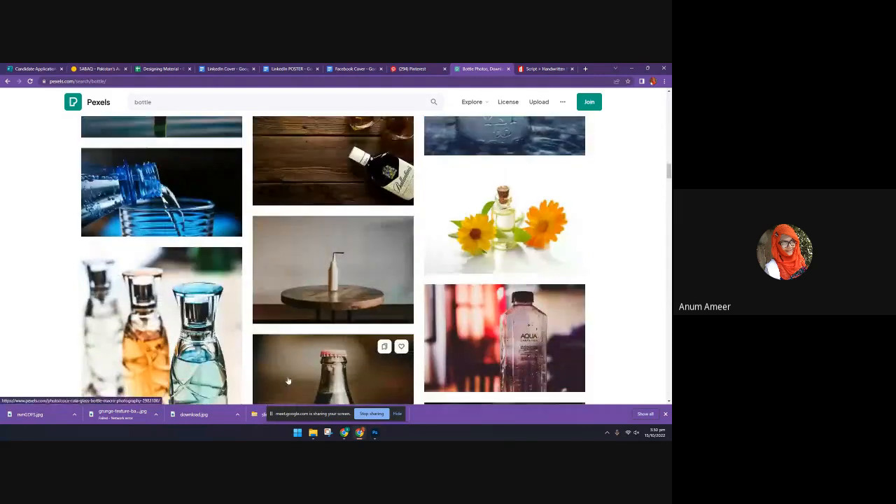
left_click(279, 240)
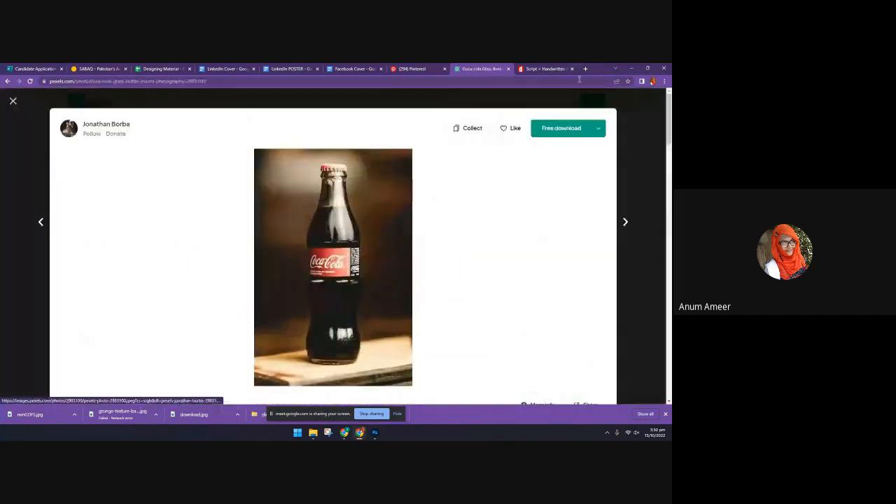
left_click(560, 128)
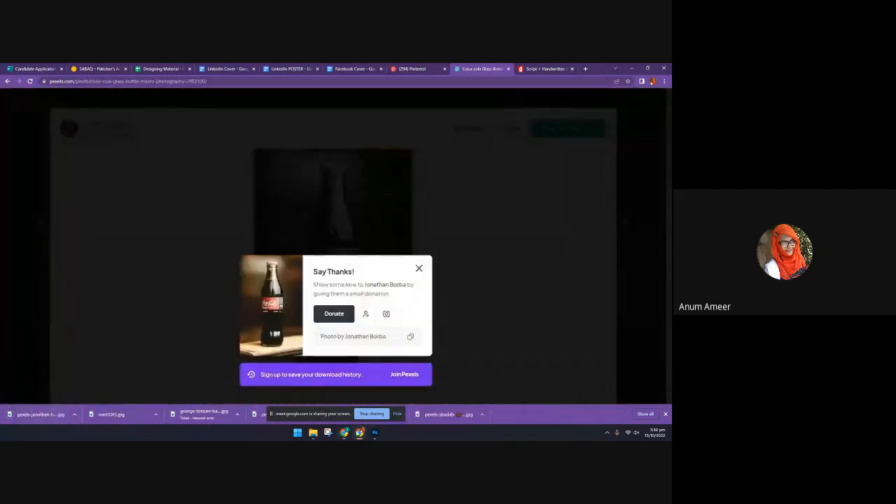
Switch back to Photoshop and delete the curved Lorem ipsum text layer from the canvas
left_click(373, 433)
left_click(315, 273)
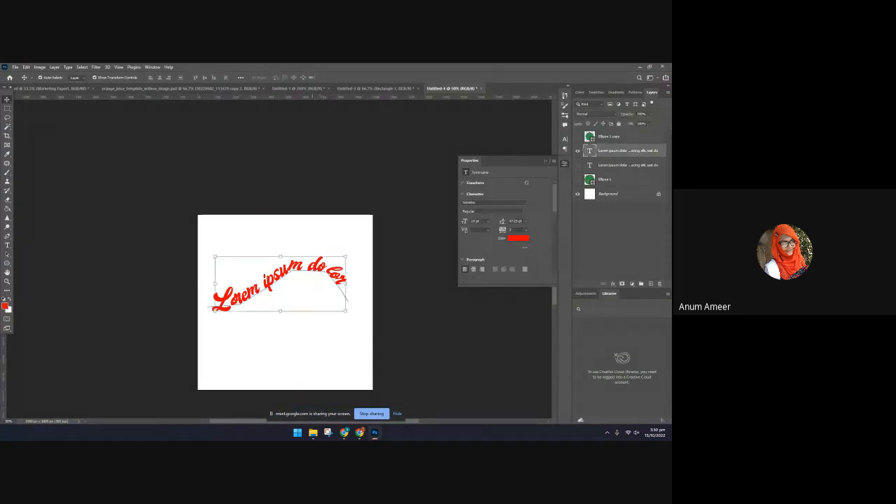
key("Delete")
scroll(343, 383, "up", 1)
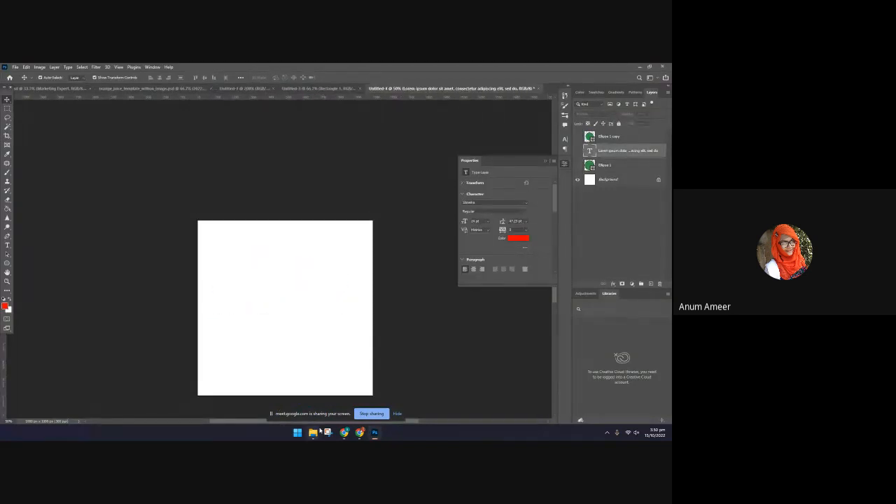
Place the downloaded Coca-Cola bottle photo from the Downloads folder into the Untitled-4 Photoshop document and commit the placement
left_click(315, 433)
left_click(408, 399)
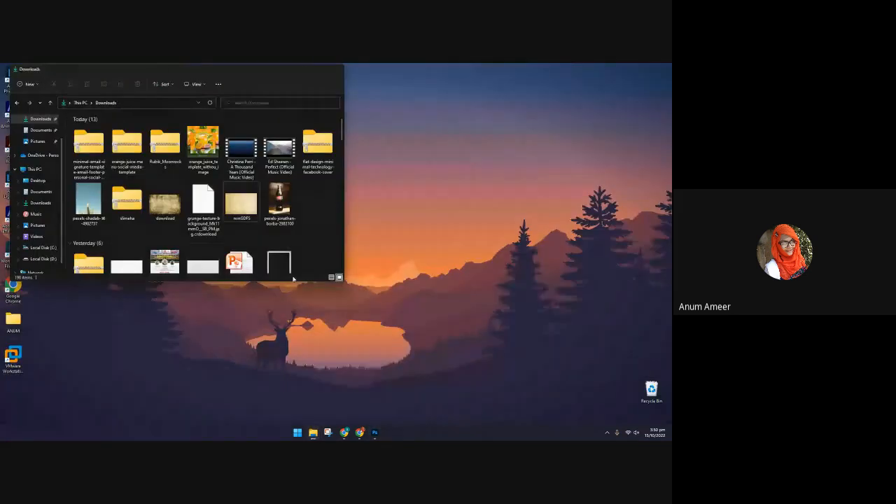
left_click_drag(242, 202, 312, 348)
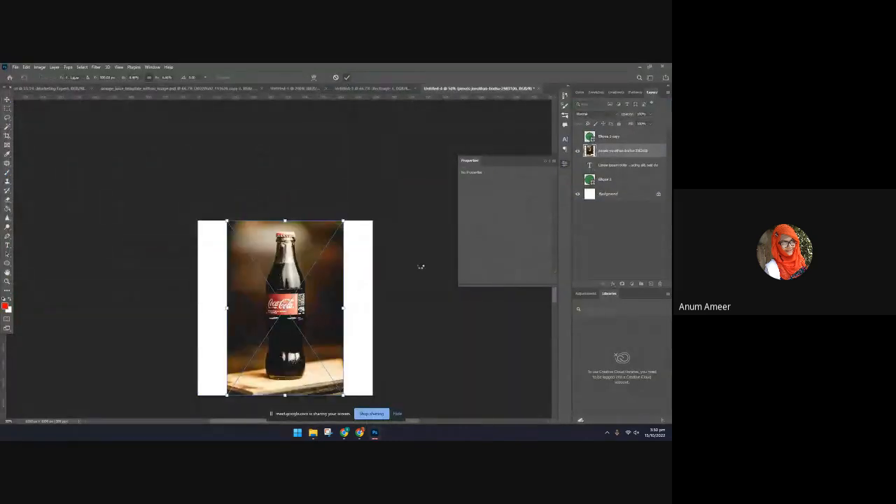
key("Return")
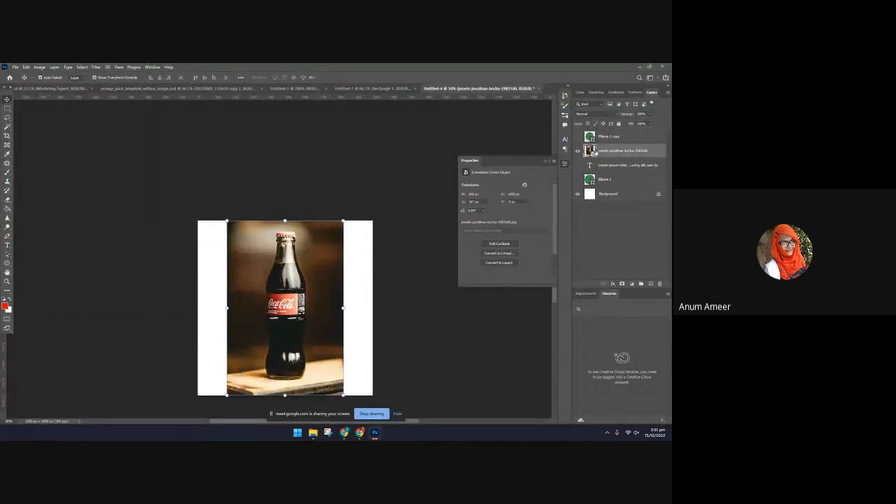
Open the bottle photo's smart object contents and extend the image beyond all four edges with a Content-Aware crop
double_click(591, 156)
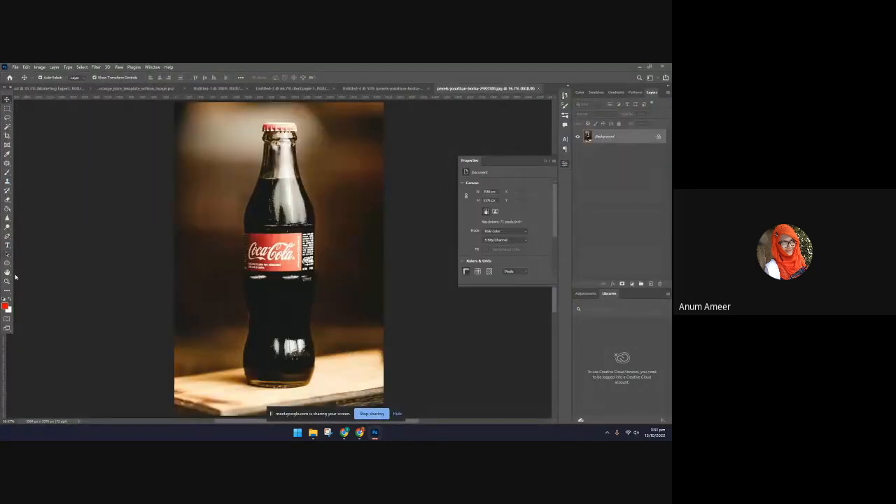
left_click(7, 138)
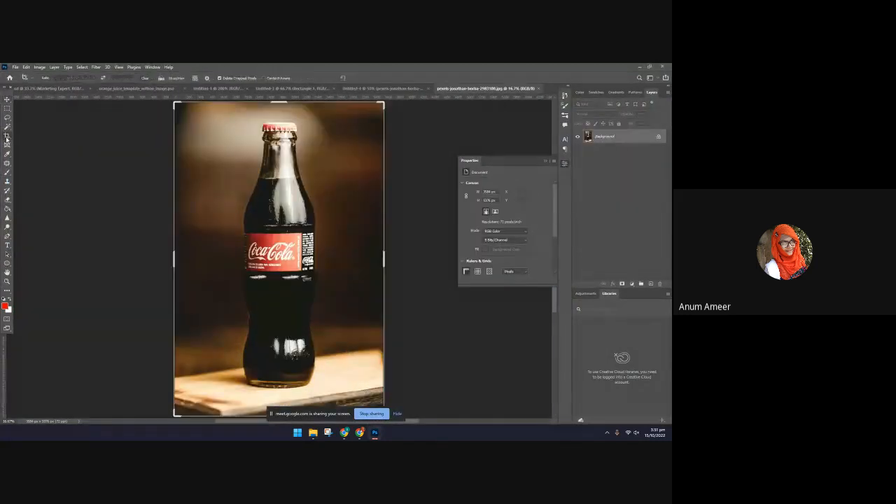
left_click_drag(174, 260, 147, 262)
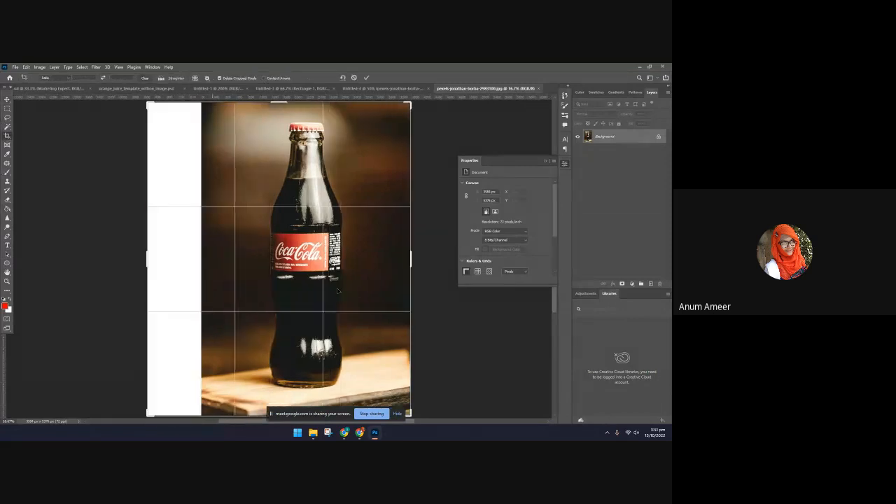
left_click_drag(411, 261, 437, 261)
scroll(315, 150, "up", 1)
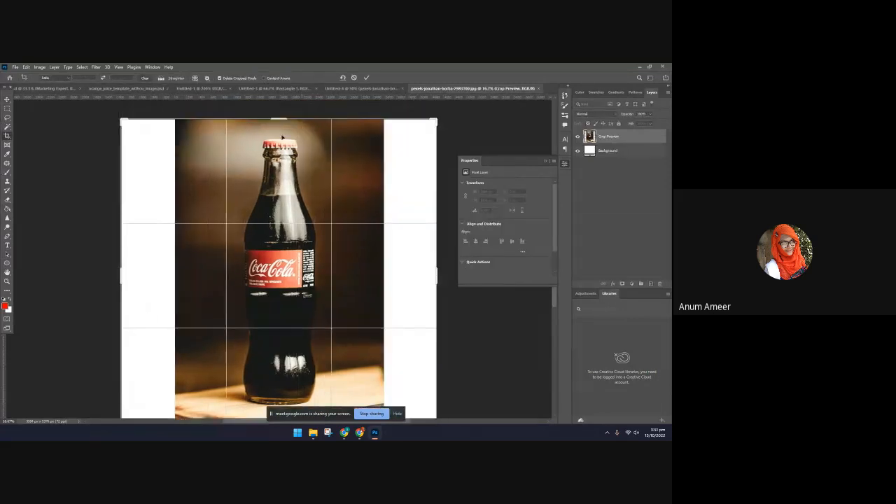
left_click_drag(278, 124, 279, 103)
scroll(300, 186, "down", 3)
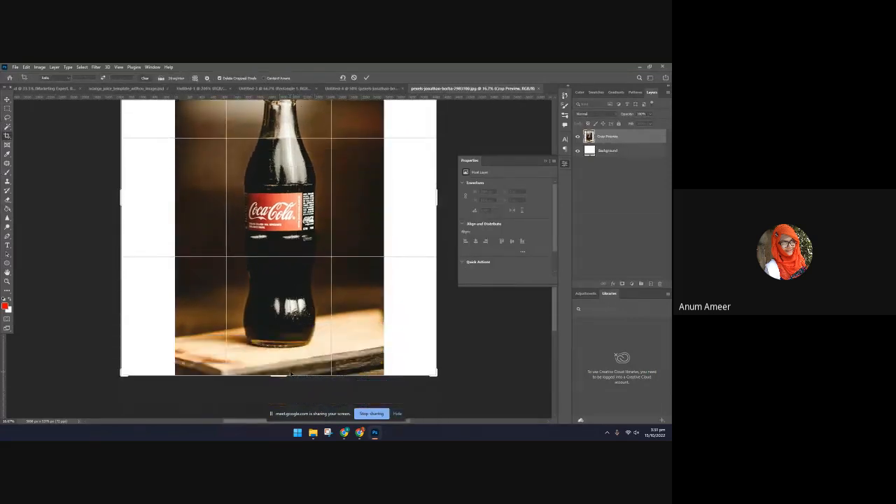
left_click_drag(282, 376, 282, 418)
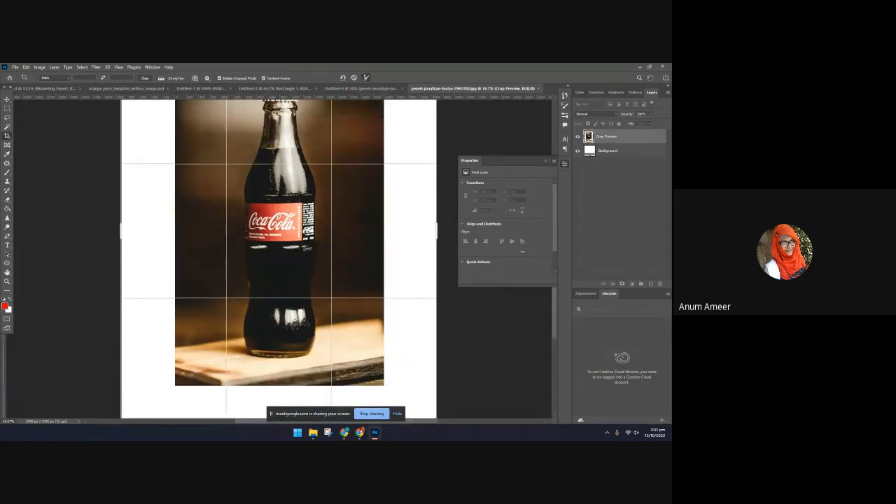
left_click(365, 78)
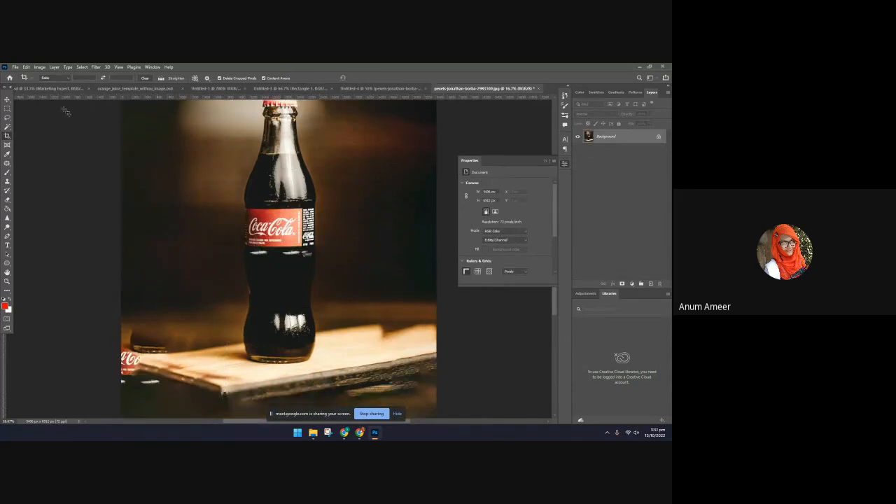
Save and close the extended bottle photo as a JPEG at Maximum quality 12, returning to the Untitled-4 document
left_click(7, 100)
key("ctrl+s")
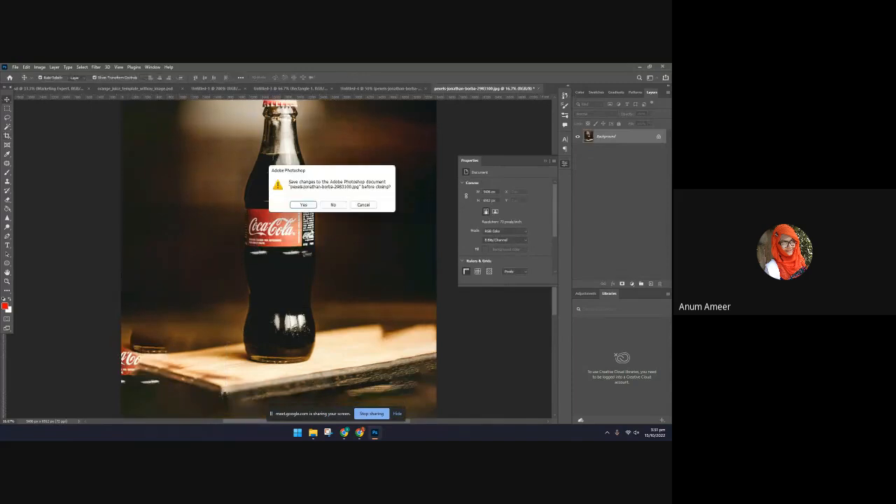
left_click(306, 203)
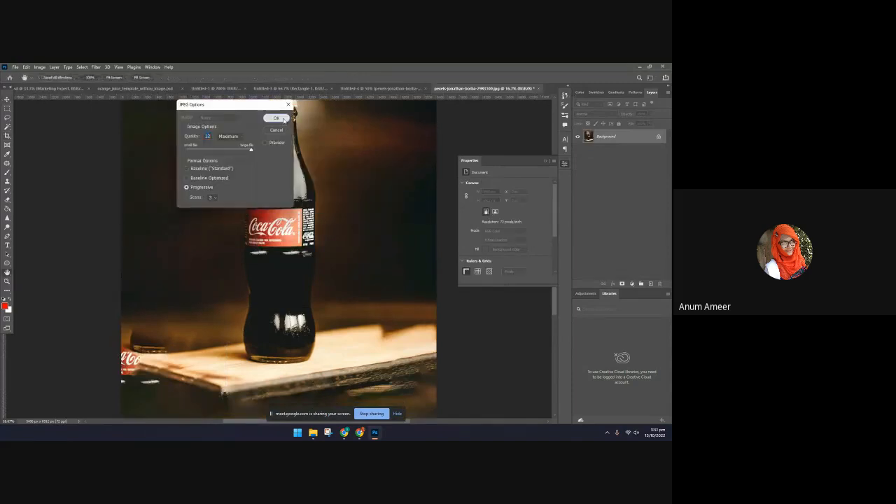
left_click(277, 117)
left_click(359, 89)
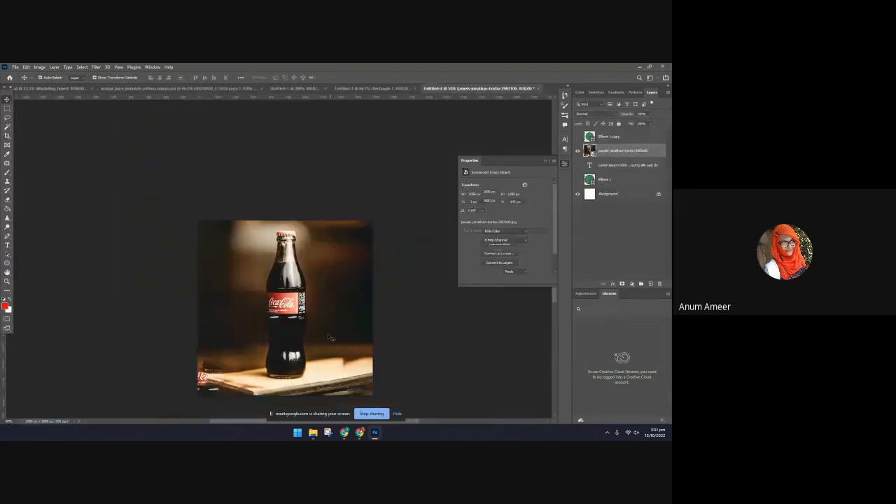
Shift the extended bottle photo slightly left and upward within the square canvas
left_click_drag(373, 196, 367, 205)
left_click_drag(321, 285, 321, 292)
left_click_drag(367, 320, 325, 322)
left_click(451, 317)
scroll(429, 361, "down", 5)
left_click(380, 336)
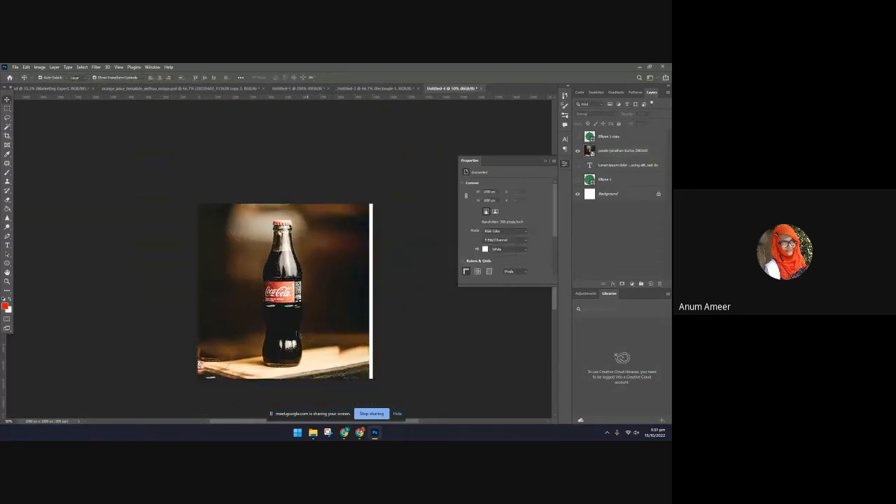
left_click(329, 319)
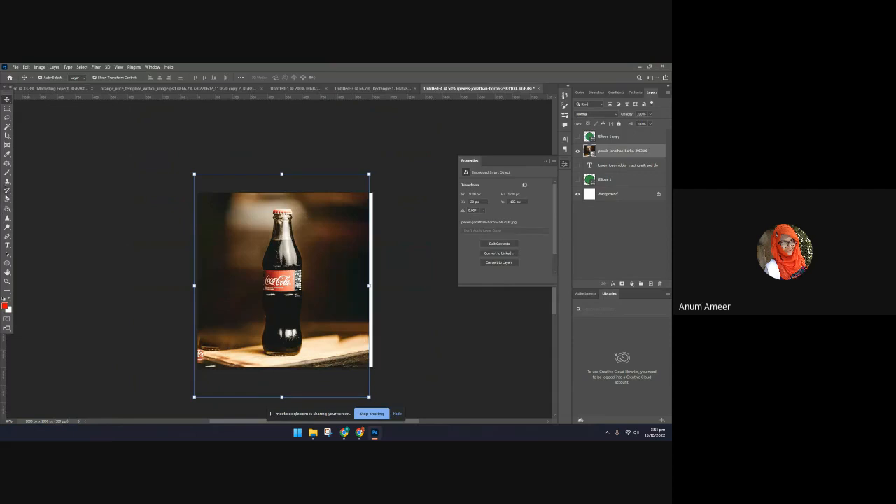
left_click(7, 182)
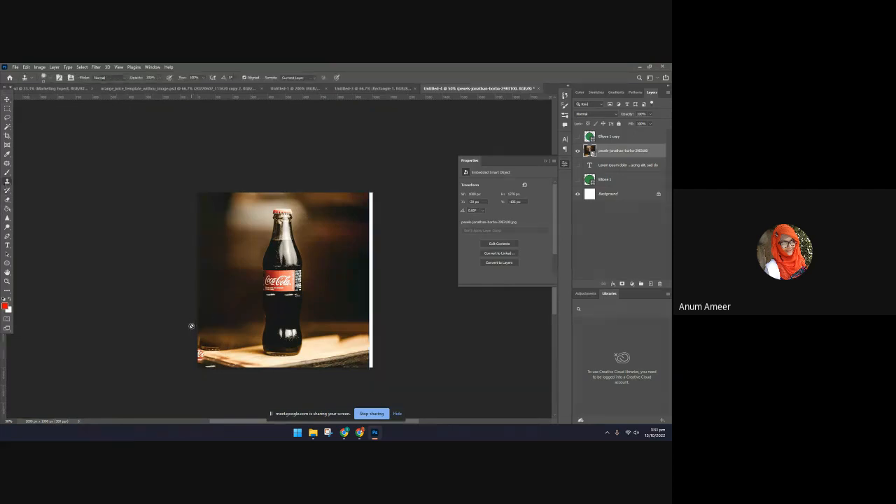
left_click(7, 100)
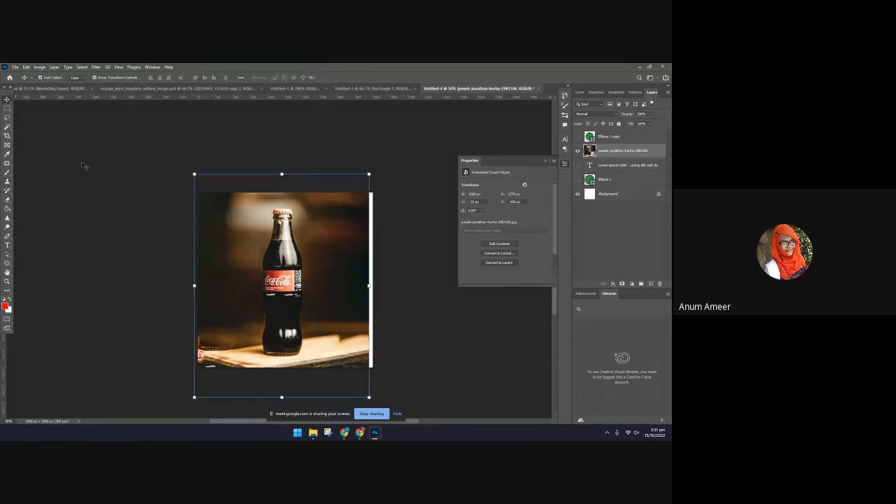
Enlarge the bottle photo slightly and reposition it so it covers the white strips at the canvas edges
left_click_drag(241, 264, 247, 265)
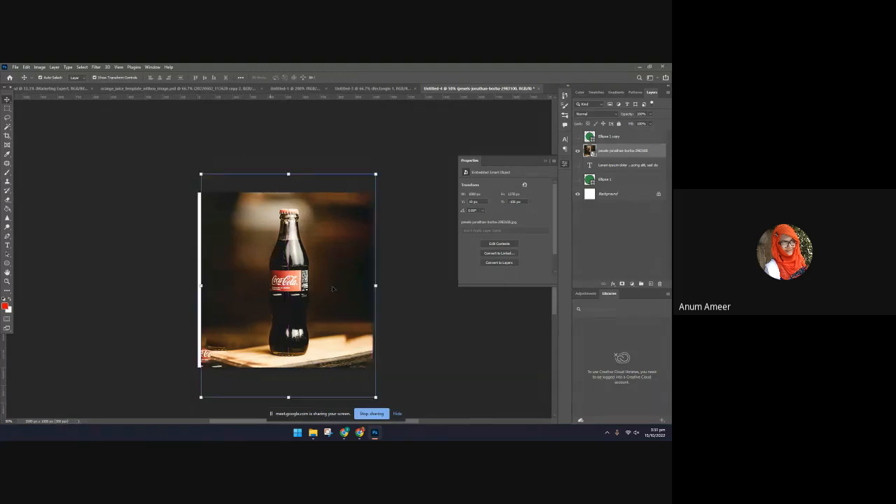
left_click_drag(376, 285, 386, 285)
left_click_drag(315, 317, 306, 313)
key("Return")
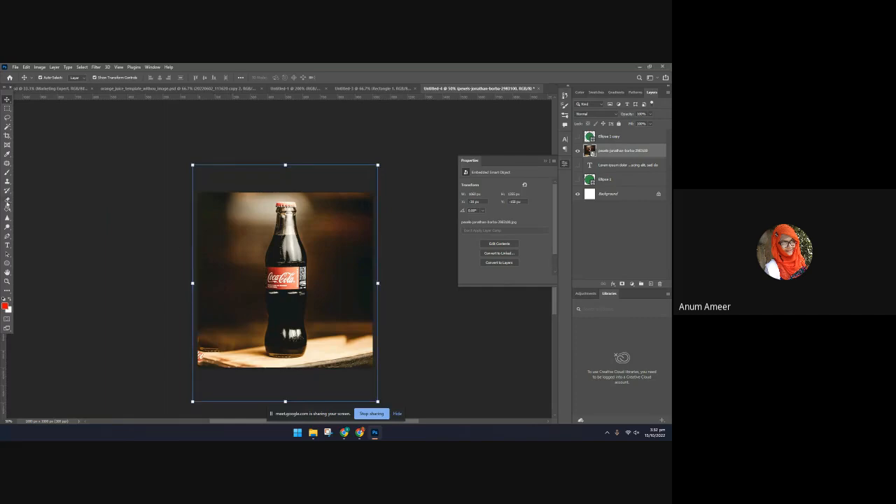
Try the Clone Stamp on the bottle photo and rasterize its smart object so it can be retouched
left_click(7, 182)
left_click(218, 328)
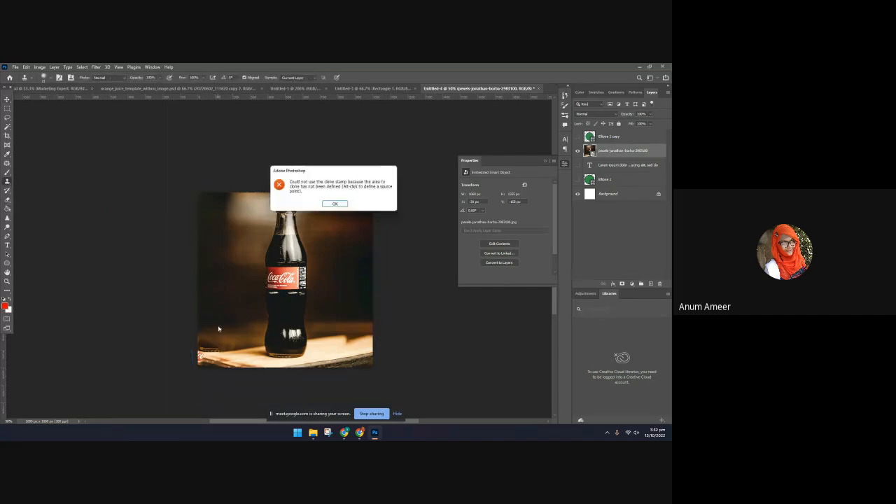
left_click(335, 204)
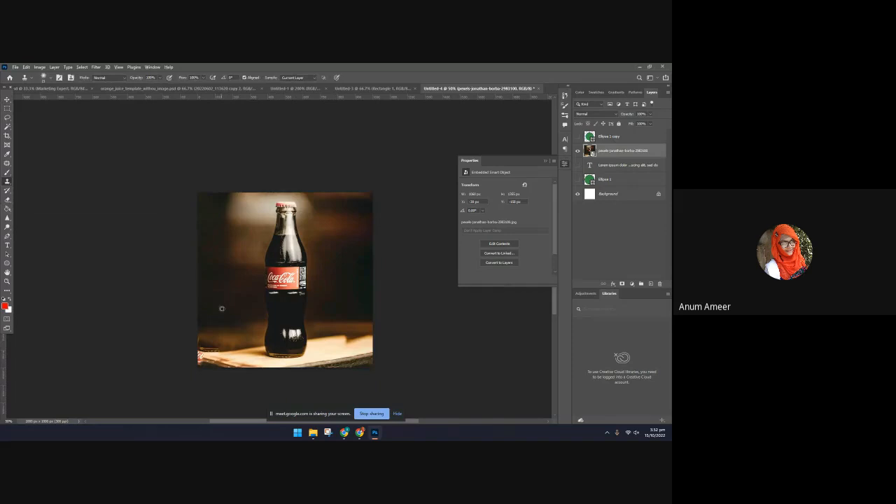
left_click(205, 344, "alt")
left_click(325, 205)
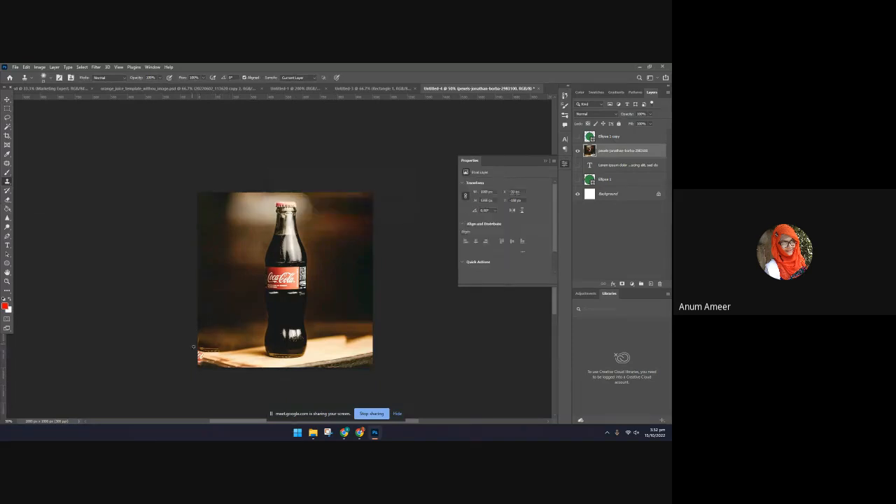
Enlarge the soft Clone Stamp brush and paint over the duplicated red label fragment in the photo's lower-left corner
left_click(56, 78)
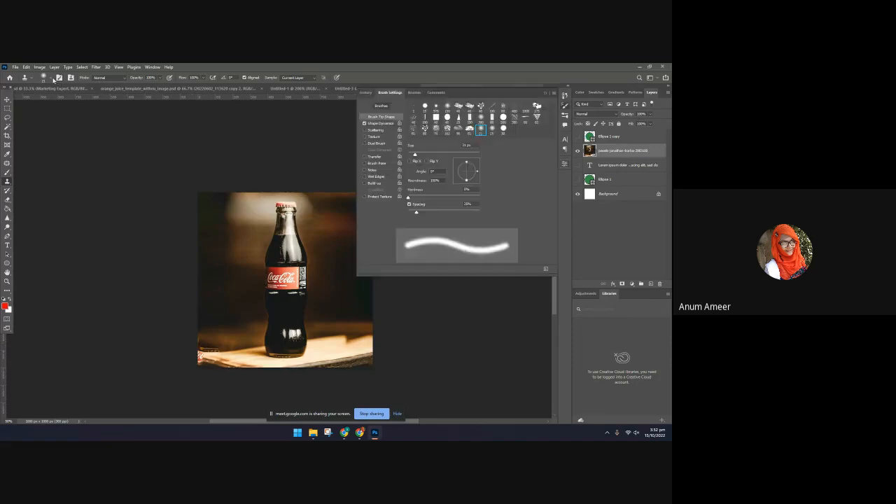
left_click(51, 79)
left_click(59, 101)
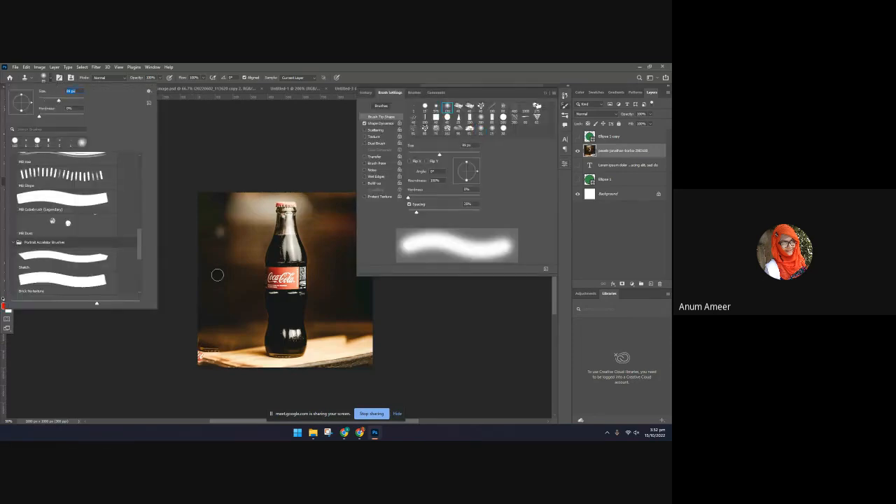
left_click(197, 272)
mouse_move(204, 338)
left_mouse_down()
mouse_move(200, 353)
mouse_move(214, 351)
mouse_move(195, 368)
mouse_move(210, 362)
left_mouse_up()
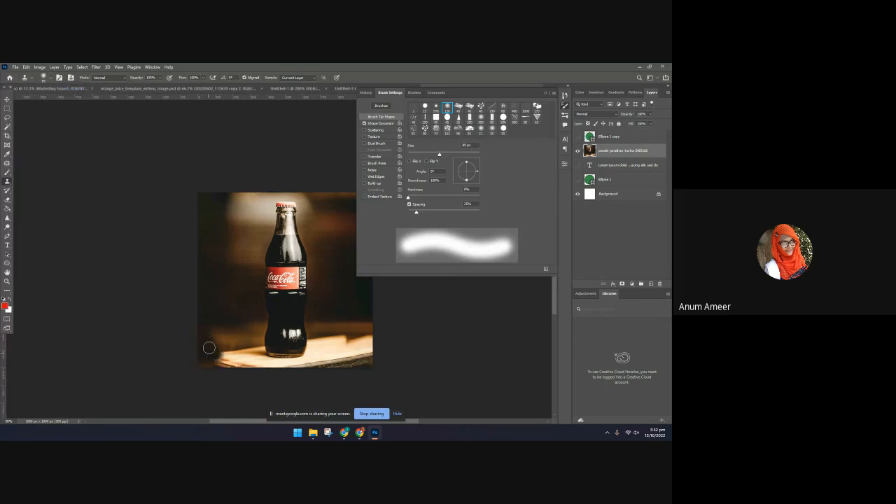
left_click(545, 94)
Clone the wooden board's texture toward the photo's lower-left edge, undoing the last misplaced stroke
key("ctrl+plus")
key("ctrl+plus")
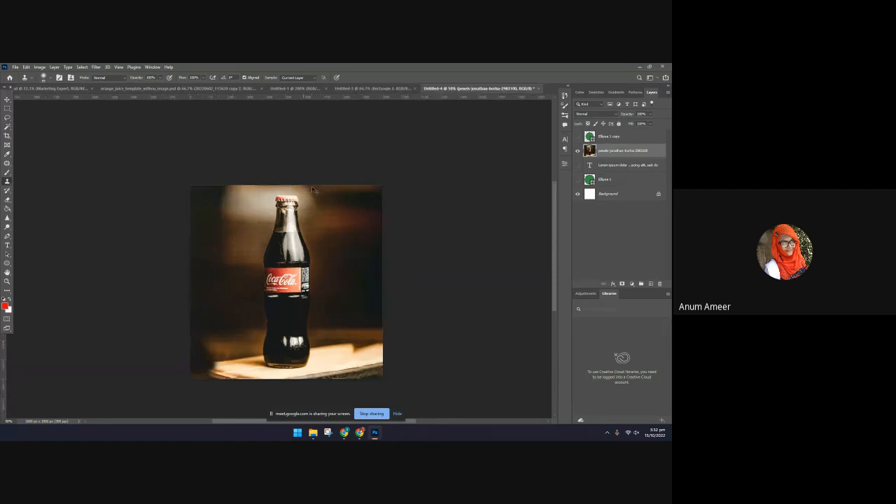
scroll(246, 264, "down", 1)
scroll(246, 264, "down", 4)
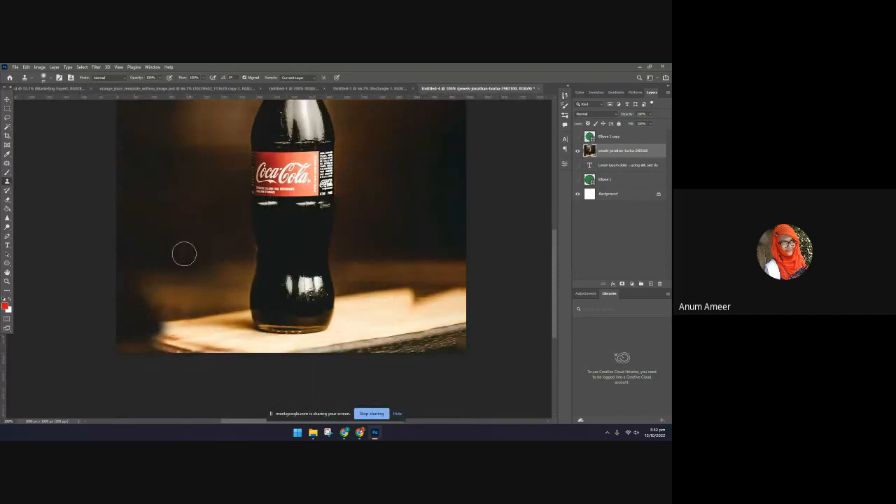
mouse_move(196, 334)
left_mouse_down()
mouse_move(167, 331)
mouse_move(149, 300)
mouse_move(118, 325)
left_mouse_up()
left_click(182, 338, "alt")
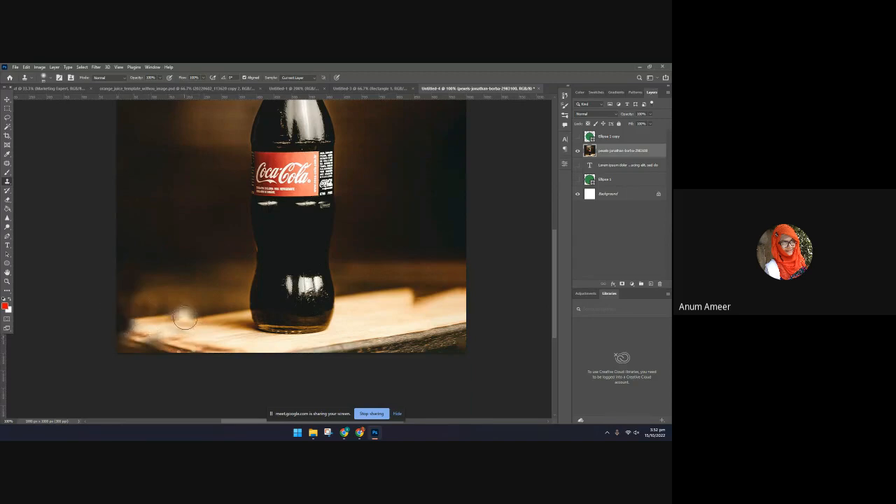
left_click_drag(185, 318, 106, 326)
key("ctrl+z")
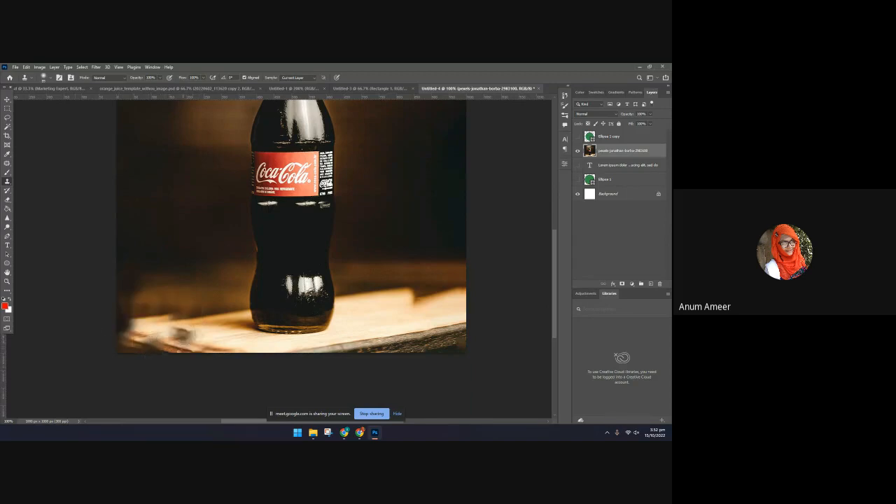
Fill the remaining dark patches in the photo's lower-left corner with cloned light wood from beside the bottle
left_click(184, 335, "alt")
left_click_drag(156, 333, 125, 328)
left_click(186, 341, "alt")
mouse_move(170, 346)
left_mouse_down()
mouse_move(123, 359)
mouse_move(126, 340)
mouse_move(101, 339)
mouse_move(139, 341)
mouse_move(101, 354)
mouse_move(146, 352)
left_mouse_up()
left_click(184, 347, "alt")
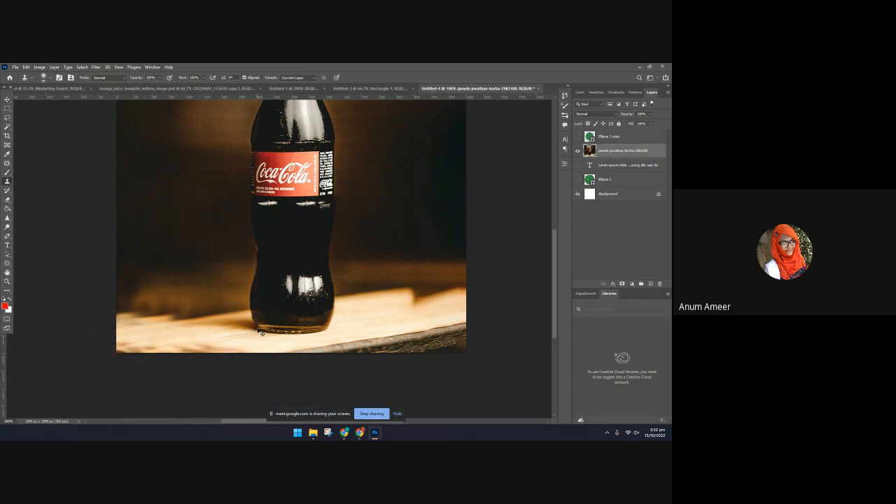
key("ctrl+minus")
key("ctrl+minus")
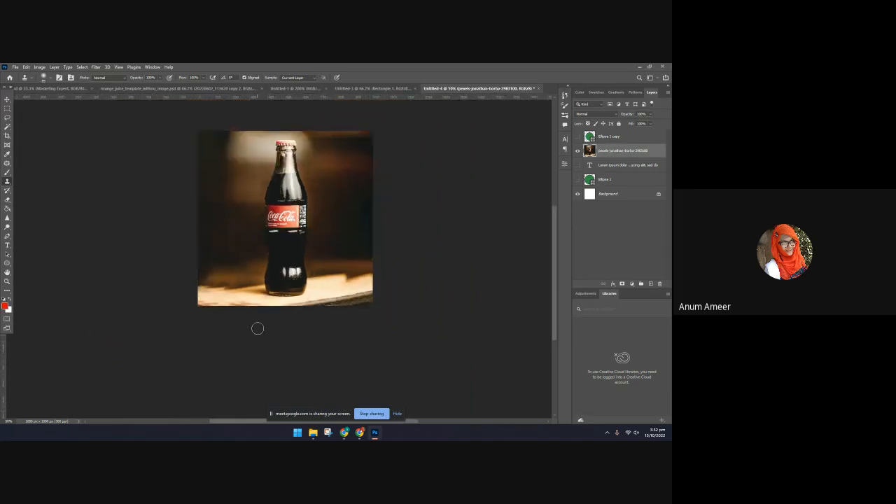
scroll(276, 338, "up", 3)
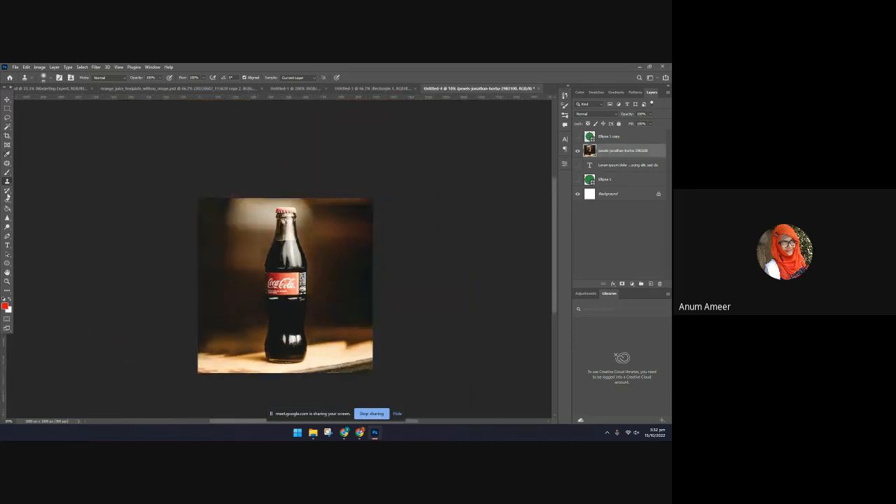
Trace a Pen path around the Coca-Cola bottle, down its left side, under the base and up its right side
left_click(7, 235)
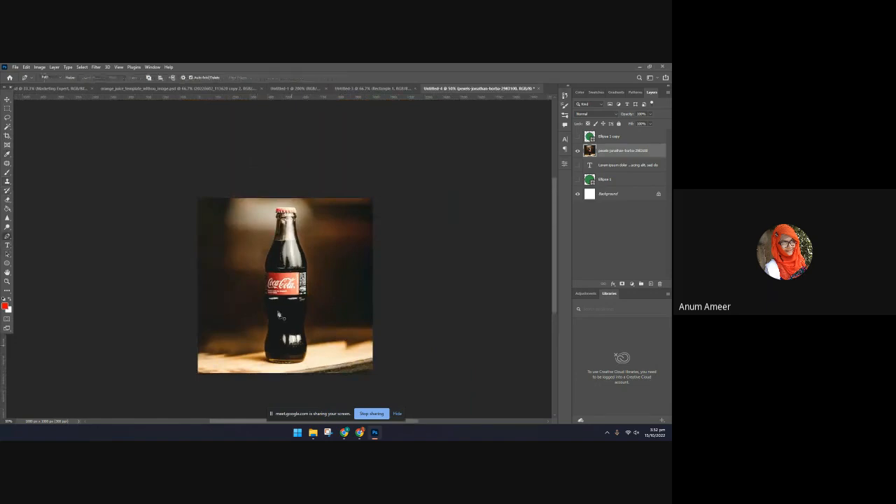
left_click(265, 208)
left_click(265, 229)
left_click(261, 249)
left_click(256, 271)
left_click(256, 285)
left_click(255, 305)
left_click(254, 332)
left_click(256, 352)
left_click(257, 368)
left_click(274, 373)
left_click(308, 372)
left_click(316, 343)
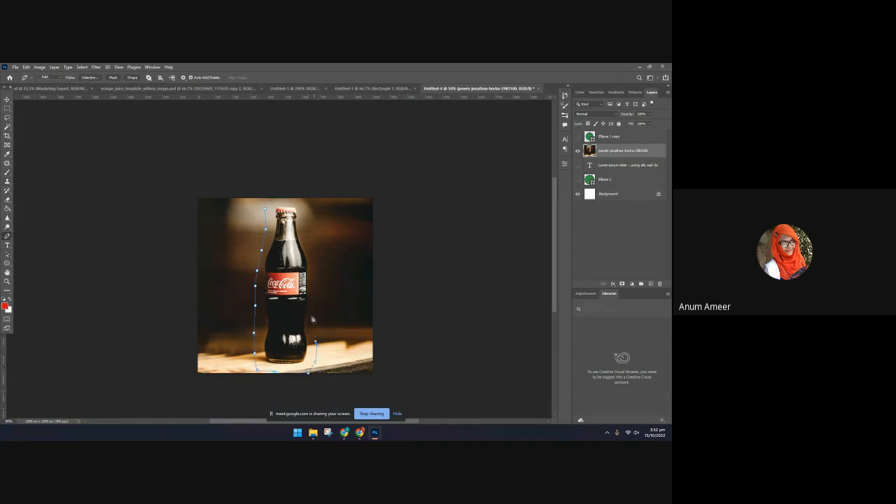
left_click(312, 314)
left_click(313, 294)
left_click(316, 273)
left_click(316, 252)
left_click(313, 232)
left_click(305, 212)
Start placeholder Lorem ipsum type on the path around the bottle and colour it cream (fbe7c5), sampled from the lit wooden board
left_click(7, 244)
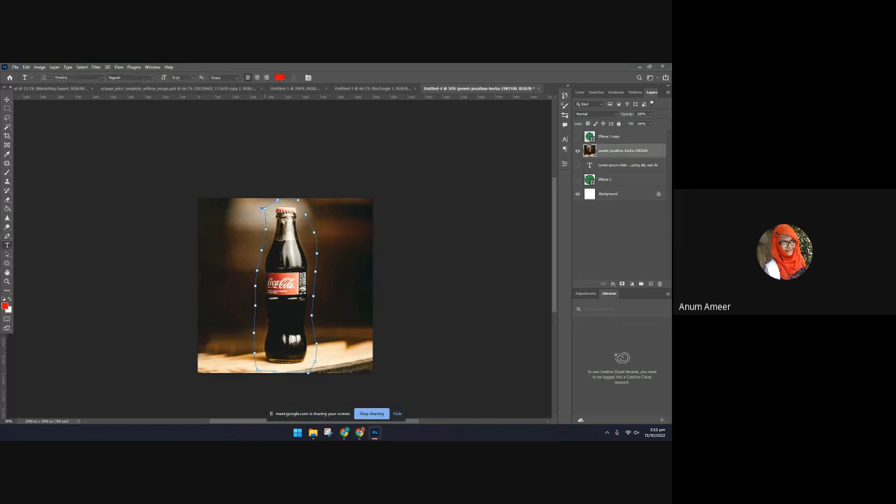
left_click(262, 207)
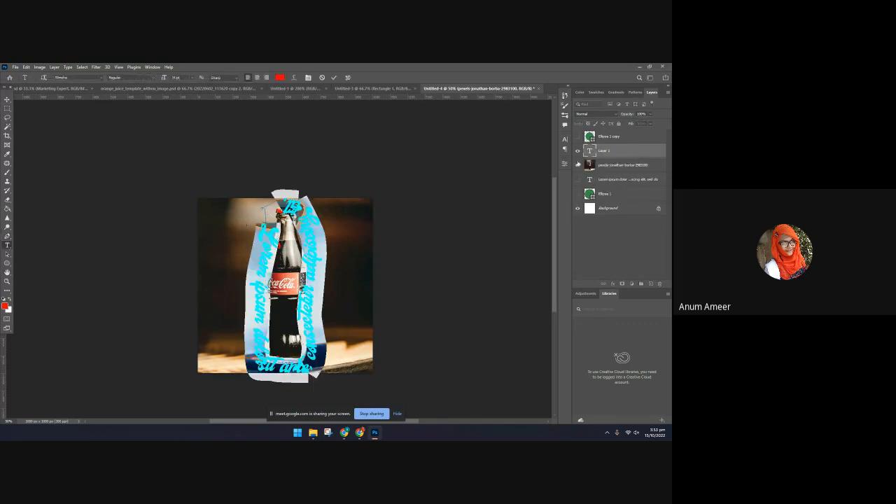
left_click(564, 139)
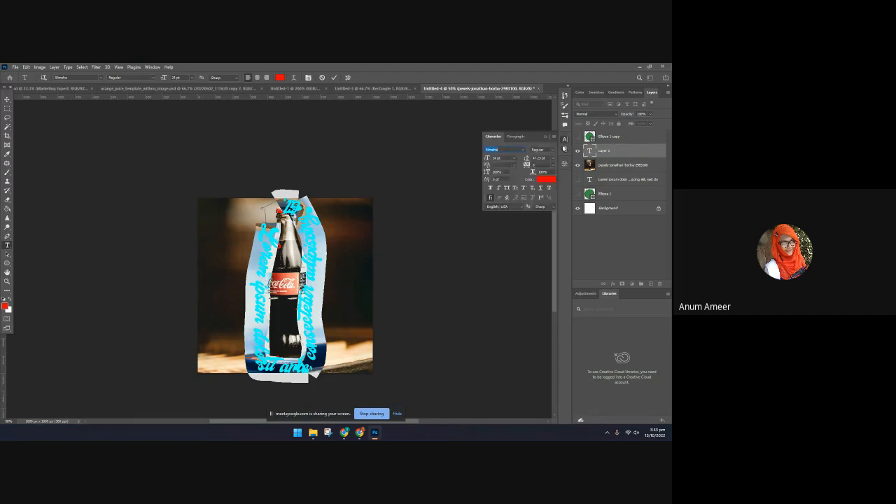
left_click(545, 182)
left_click(343, 256)
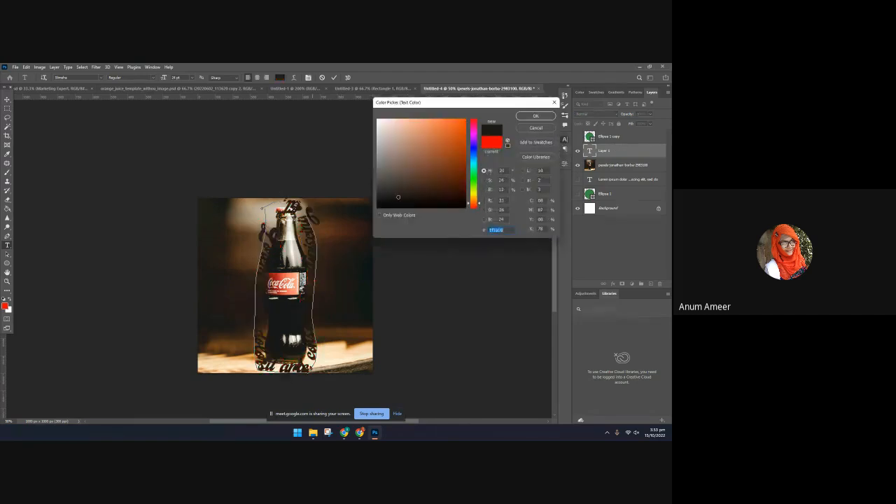
left_click(327, 308)
left_click(343, 332)
left_click(342, 211)
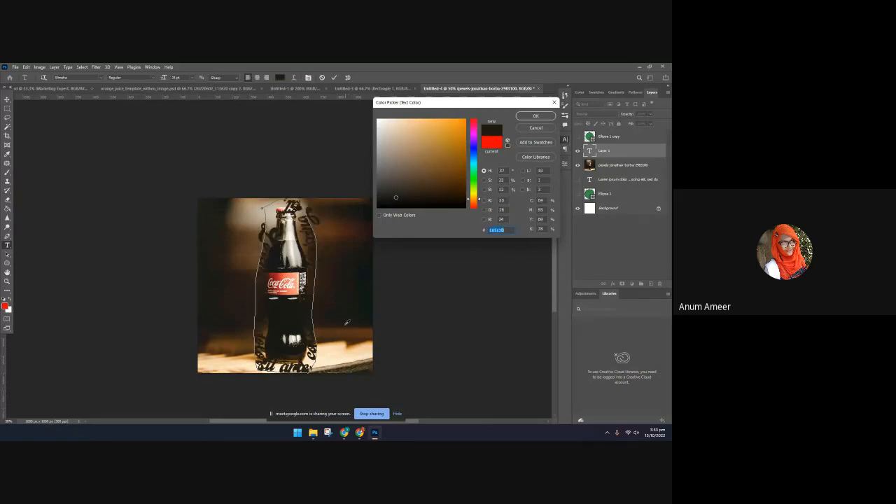
left_click(341, 346)
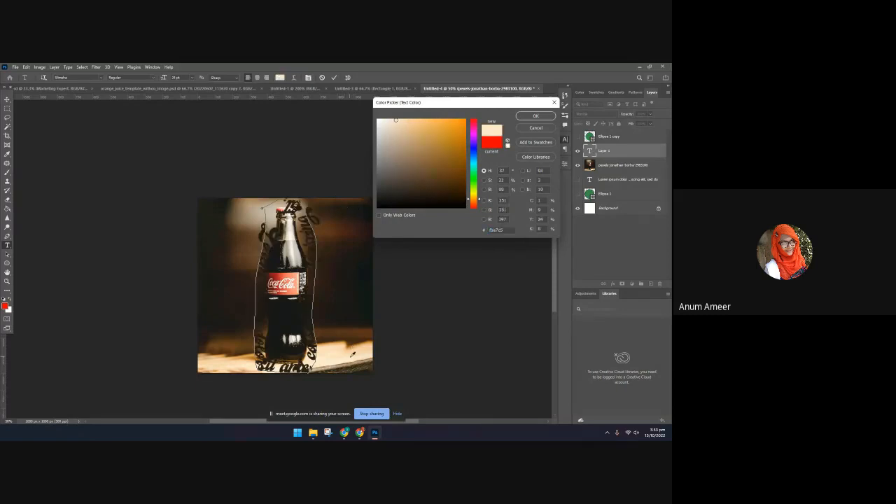
left_click(538, 117)
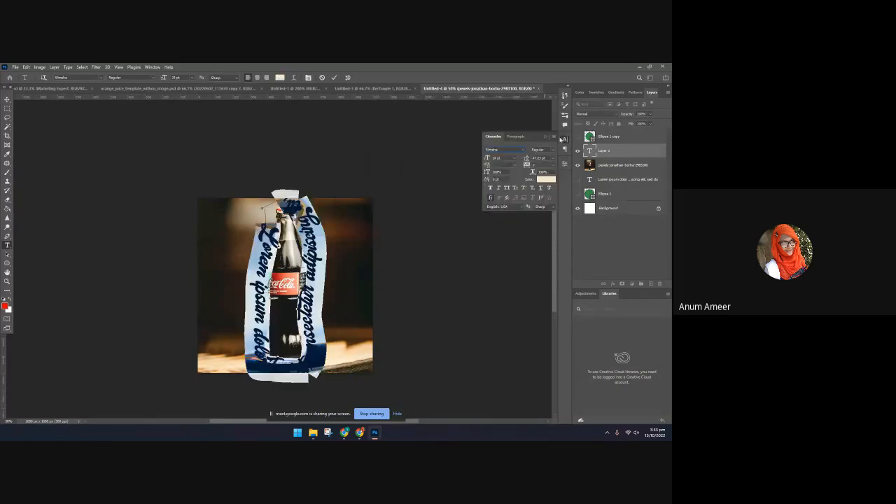
Try 36 pt for the path text, set its size to 10 pt instead, and commit the type
left_click(514, 162)
left_click(512, 232)
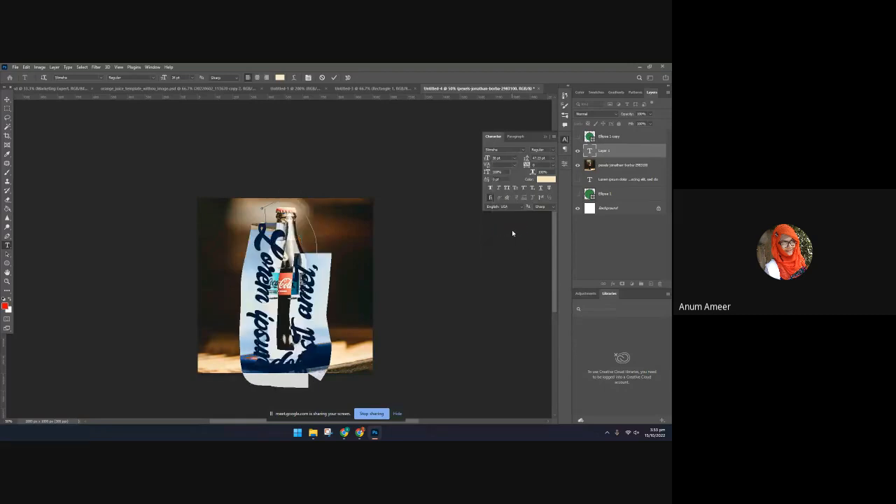
left_click(514, 158)
left_click(501, 188)
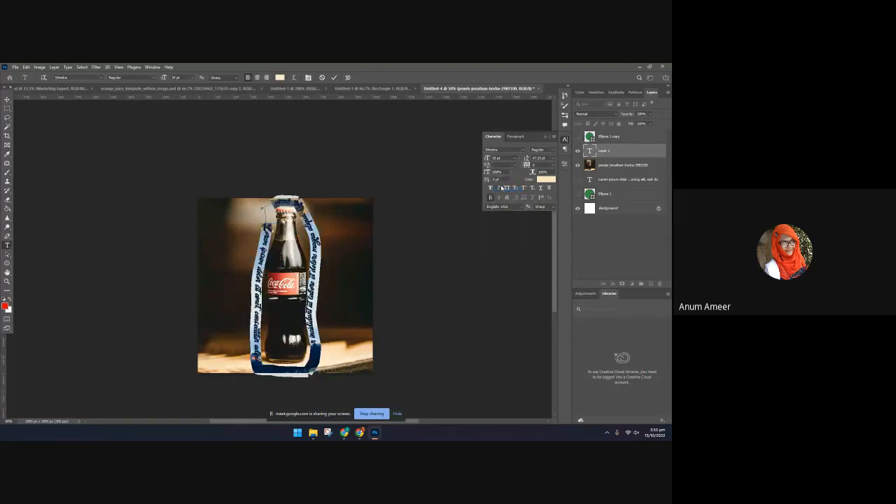
right_click(310, 273)
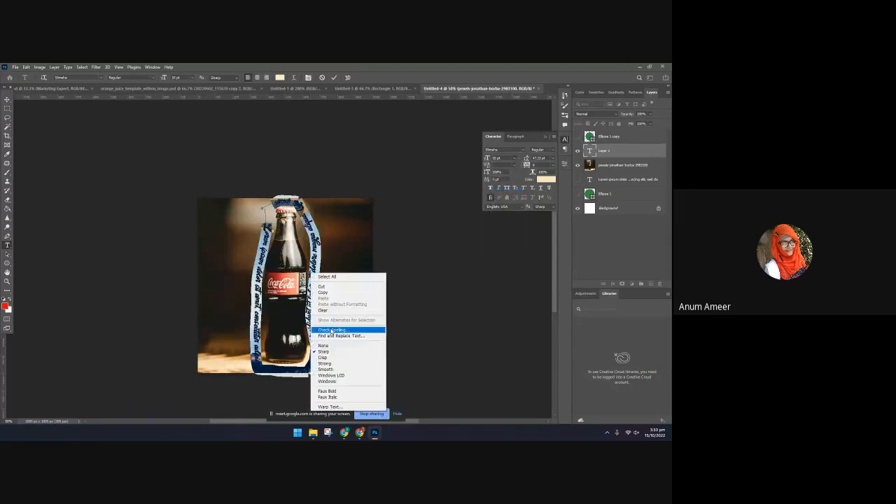
left_click(6, 100)
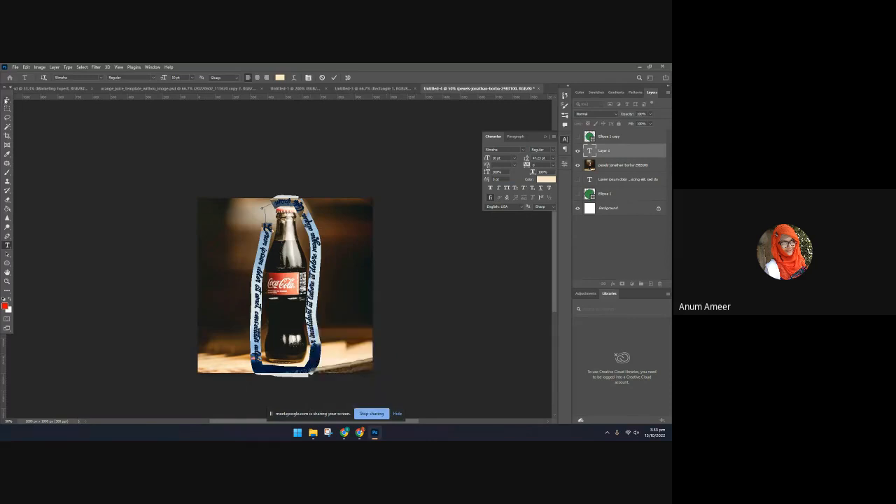
Try vertical orientation on the path text around the bottle, and undo that change
right_click(312, 238)
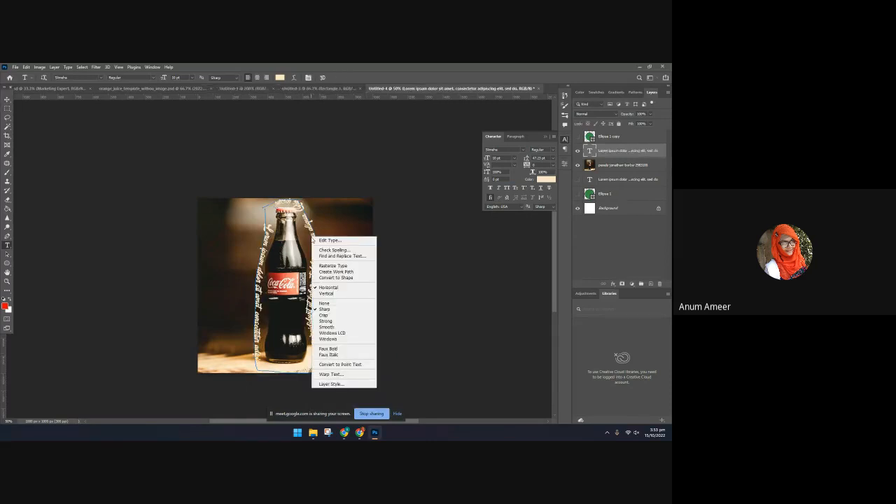
left_click(334, 293)
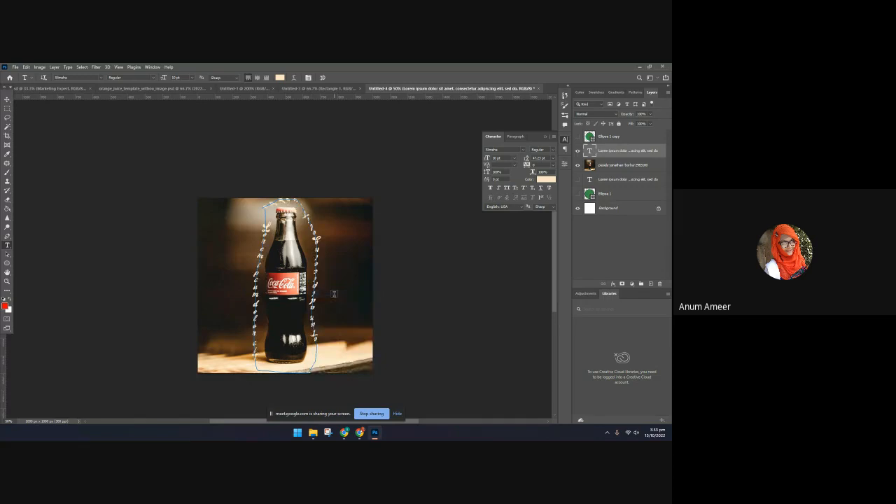
key("ctrl+z")
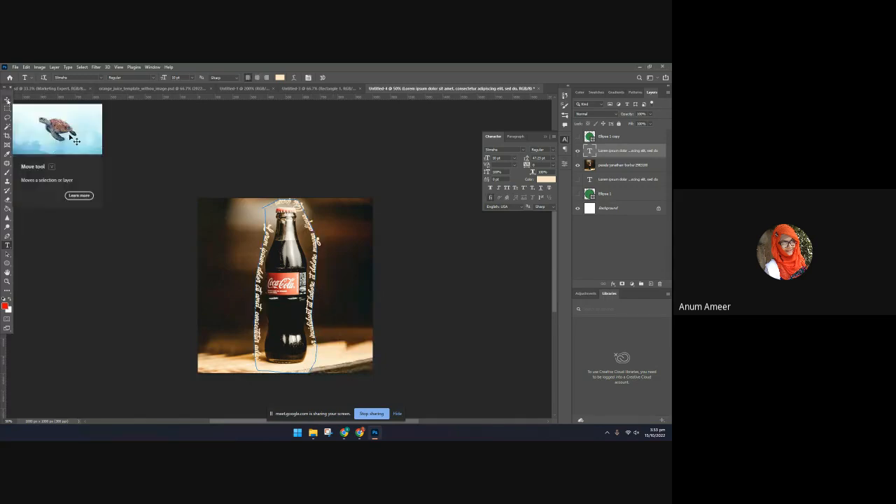
Nudge the path text slightly up and left around the bottle with the Move tool, and deselect it
left_click(7, 100)
left_click(445, 282)
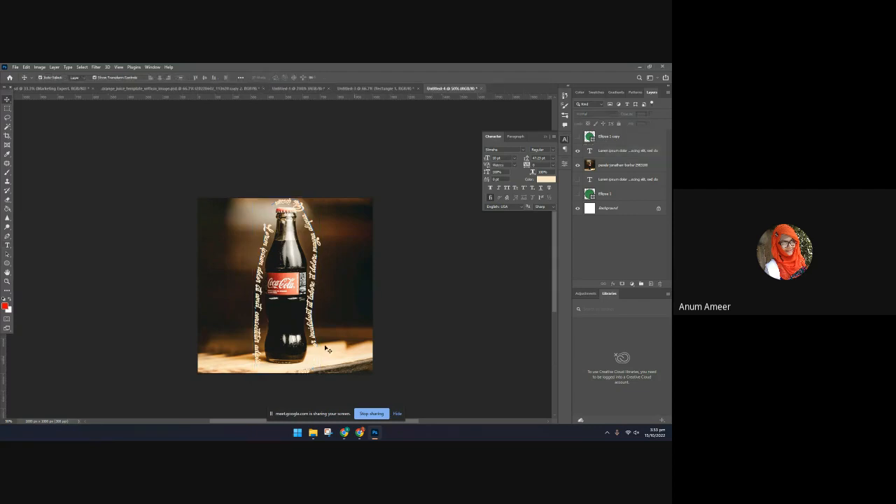
left_click_drag(310, 315, 309, 314)
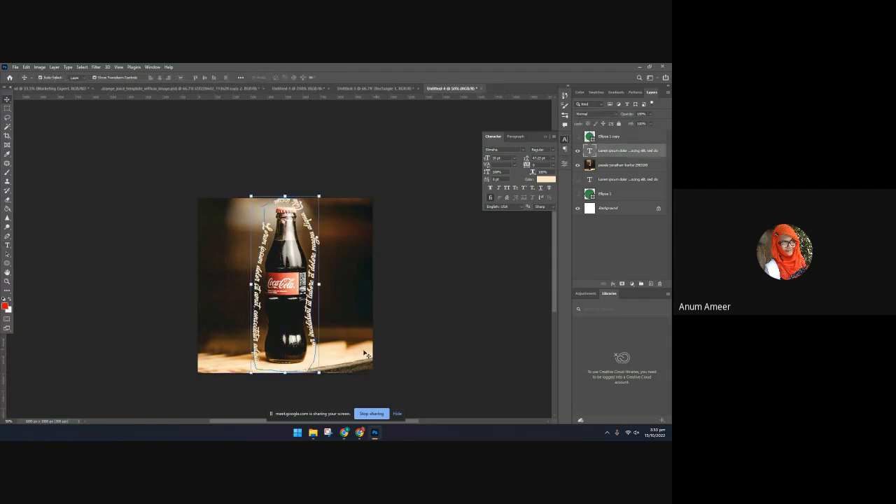
left_click(491, 319)
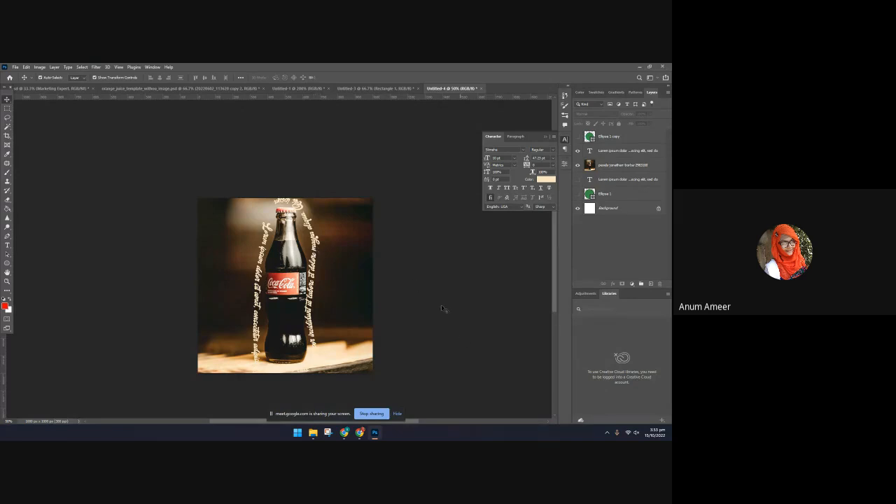
left_click(319, 254)
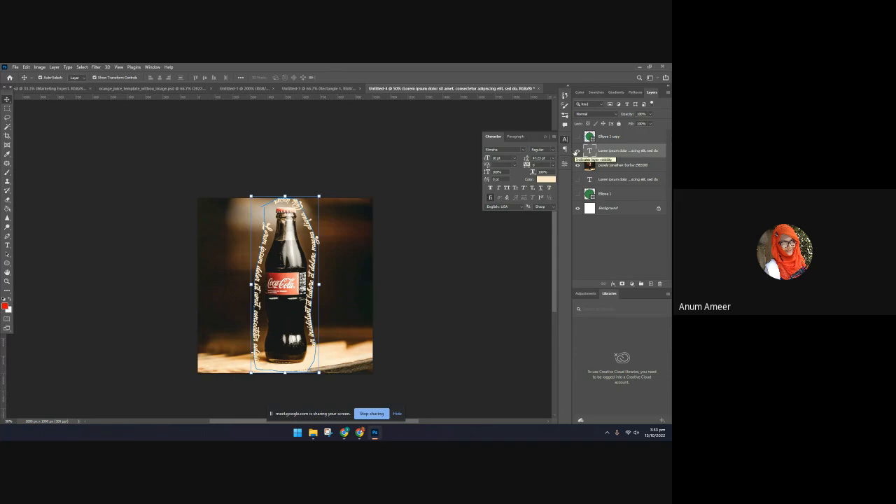
left_click(624, 166)
left_click(629, 151)
left_click(625, 241)
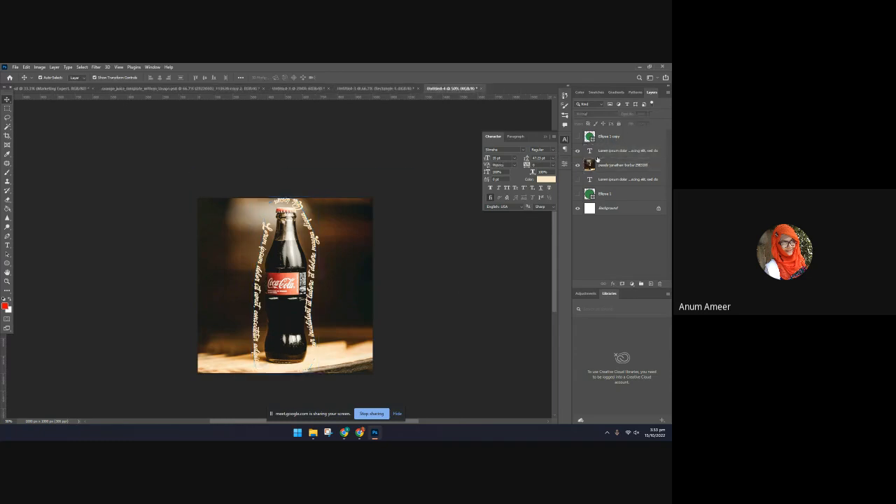
left_click(309, 292)
Hide the path text layer and open the Filter Gallery on the bottle photo layer
left_click(578, 151)
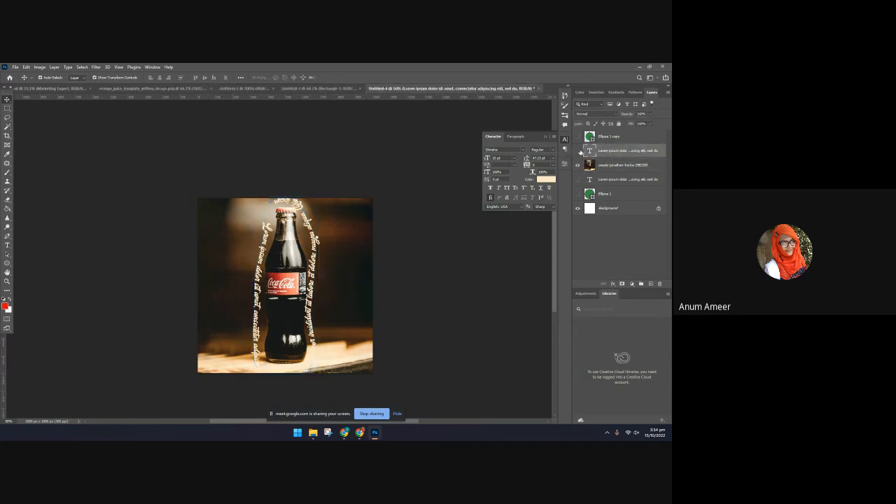
left_click(288, 307)
left_click(95, 68)
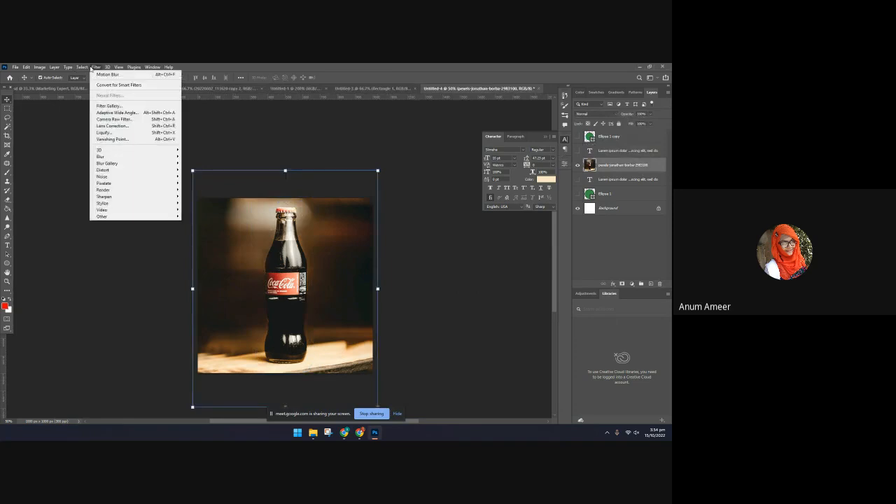
left_click(104, 105)
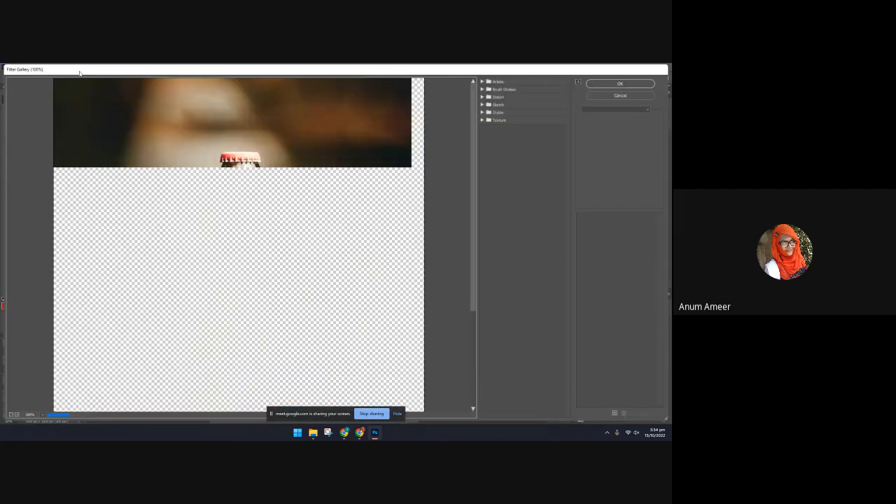
Preview Artistic filters on the bottle photo, including Cutout, Dry Brush, Fresco, Neon Glow, Paint Daubs and Sponge
left_click(482, 82)
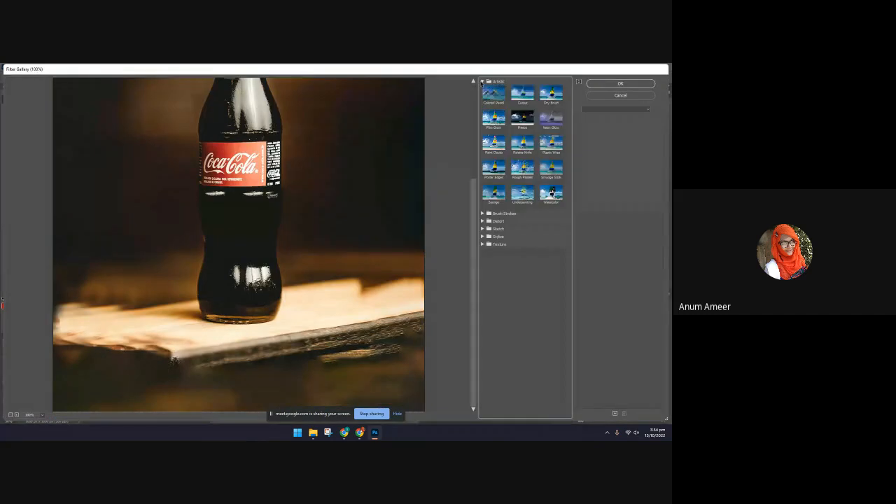
left_click(493, 94)
left_click(522, 93)
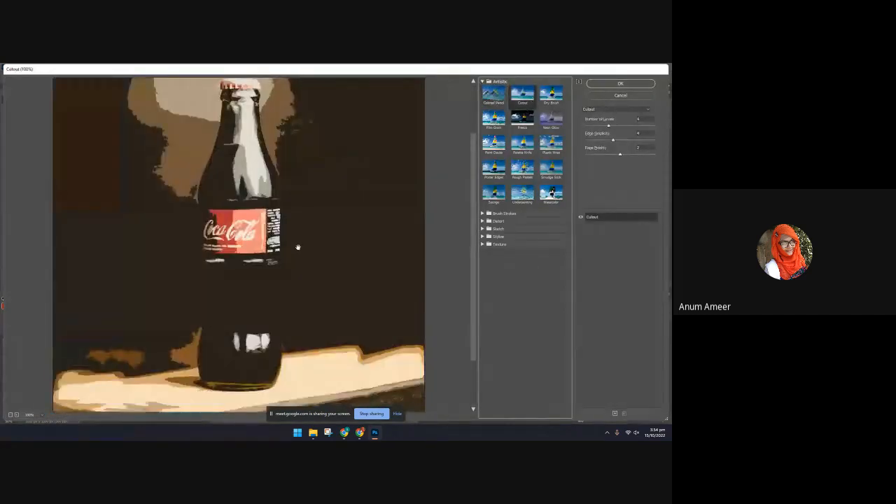
left_click(551, 101)
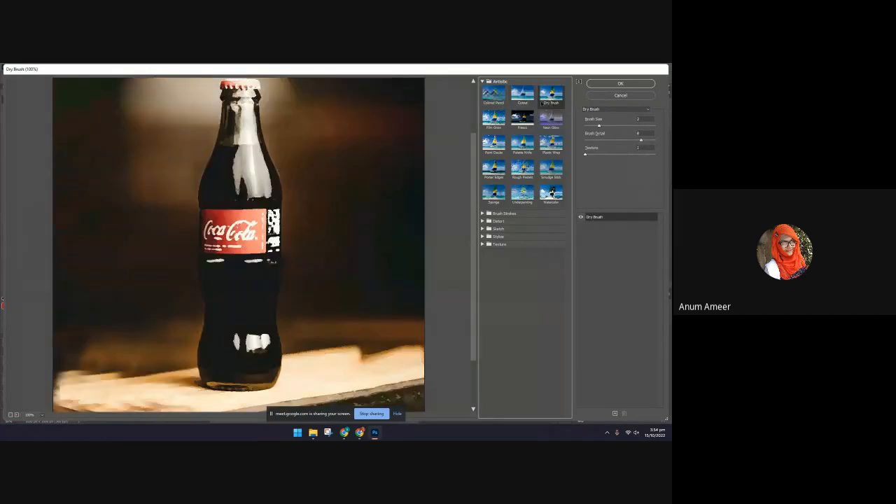
left_click(489, 131)
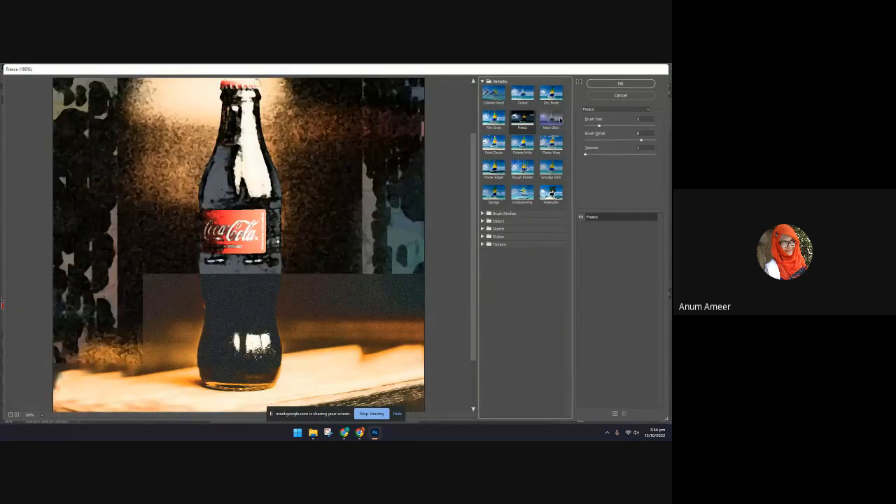
left_click(551, 117)
left_click(494, 143)
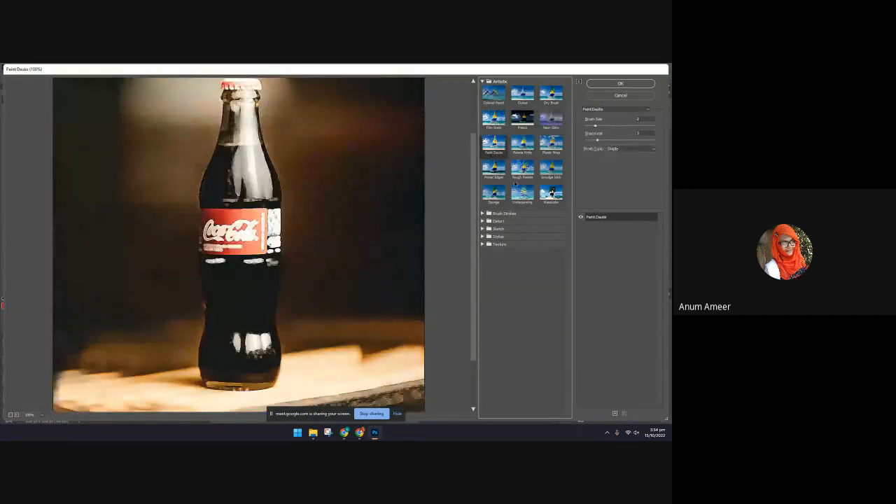
left_click(494, 192)
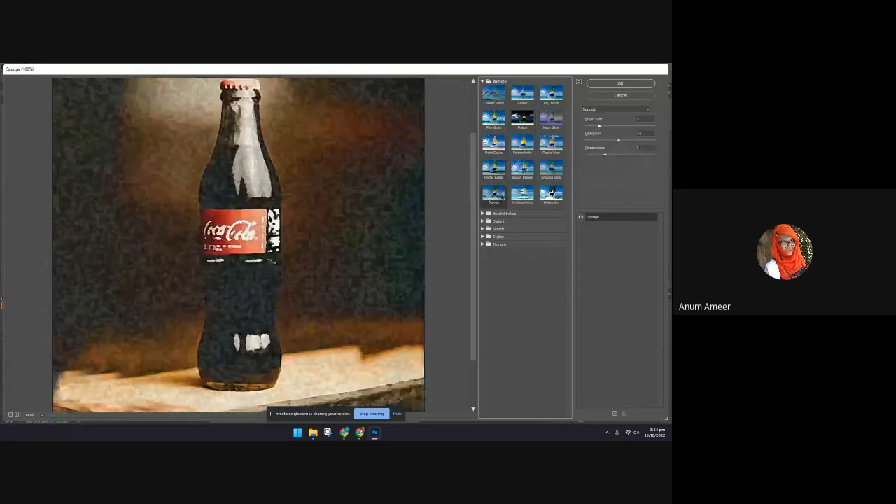
left_click(522, 193)
Apply the Cutout filter to the bottle photo with Edge Simplicity 0 and Edge Fidelity 1, adjusting the Number of Levels
left_click(522, 98)
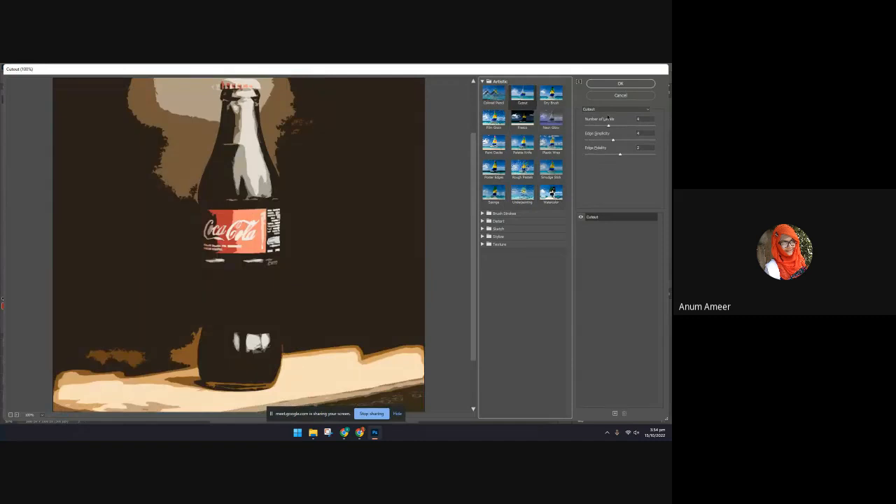
left_click_drag(606, 122, 605, 124)
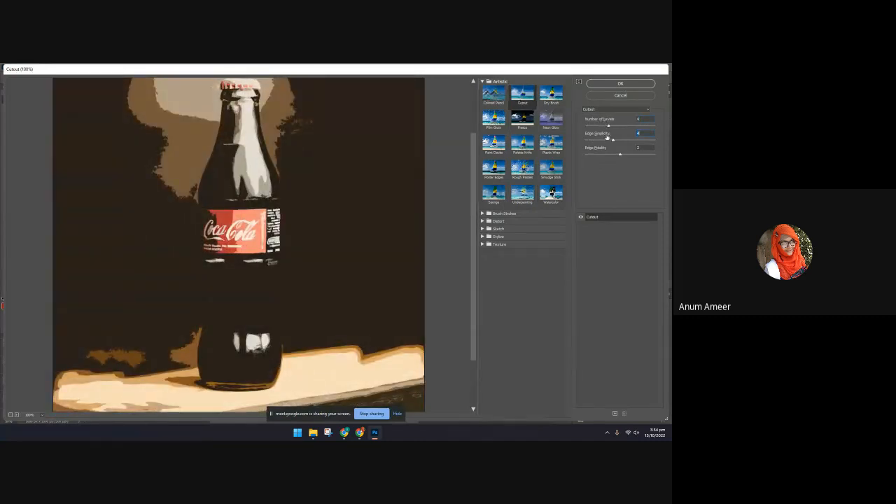
left_click_drag(607, 137, 597, 138)
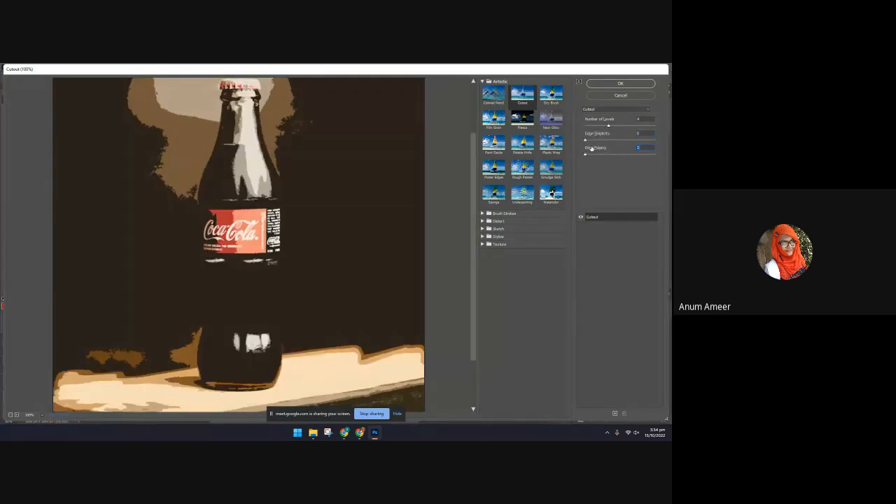
left_click_drag(593, 122, 598, 124)
left_click(620, 84)
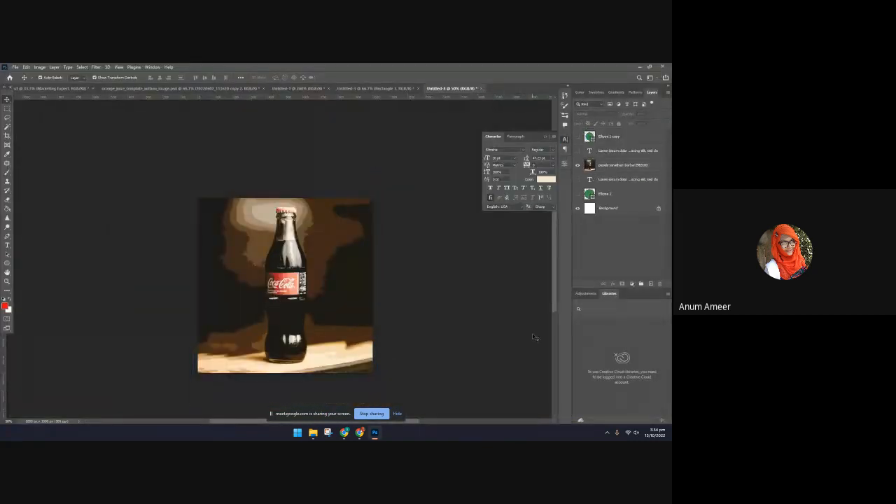
Show the path text over the filtered photo for comparison, hide it again, and select the photo layer
left_click(578, 150)
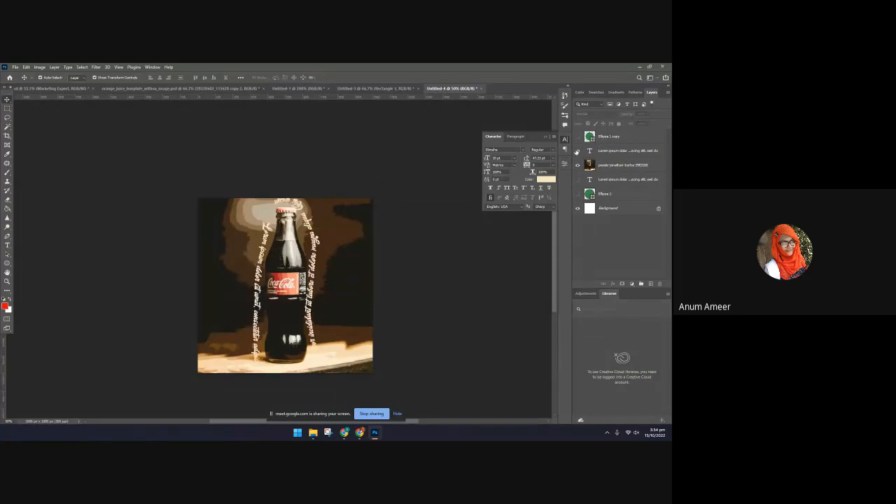
left_click(577, 150)
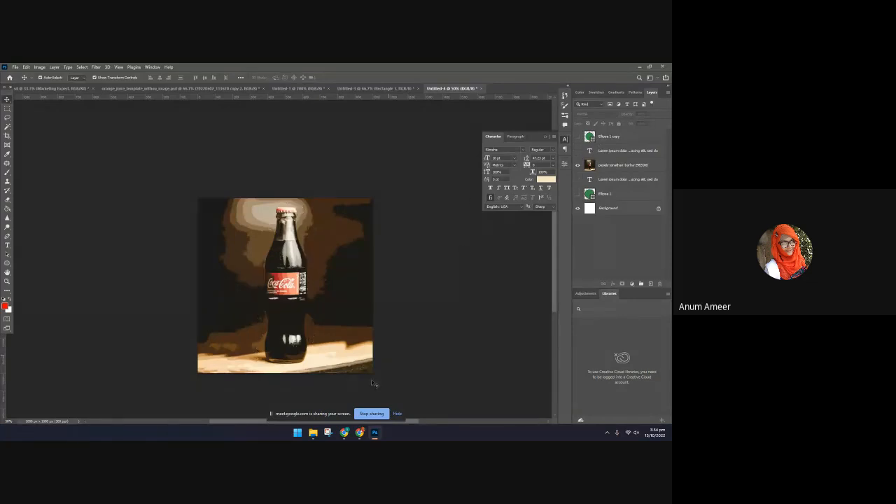
left_click(293, 317)
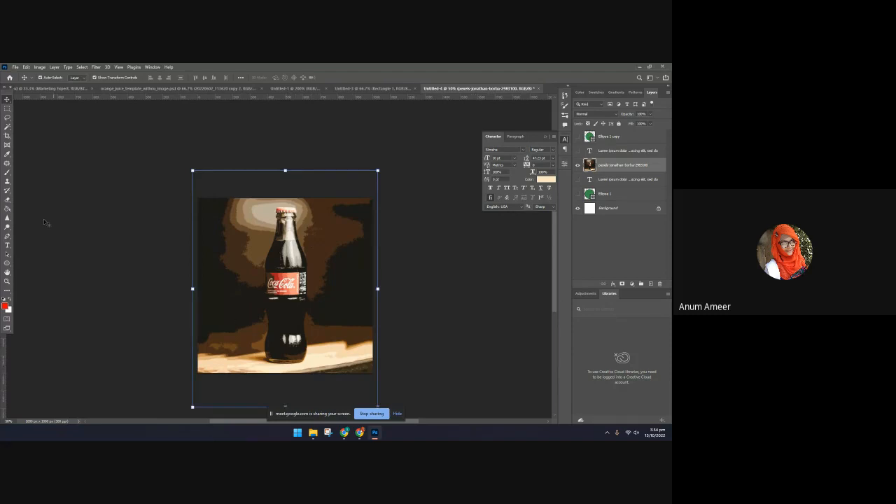
Try to erase the background of the bottle photo through an inverted subject selection
left_click(82, 67)
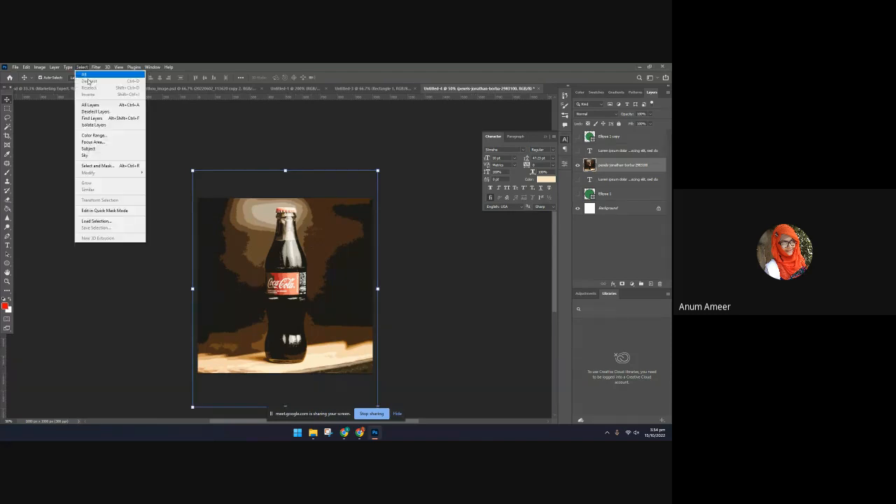
left_click(101, 149)
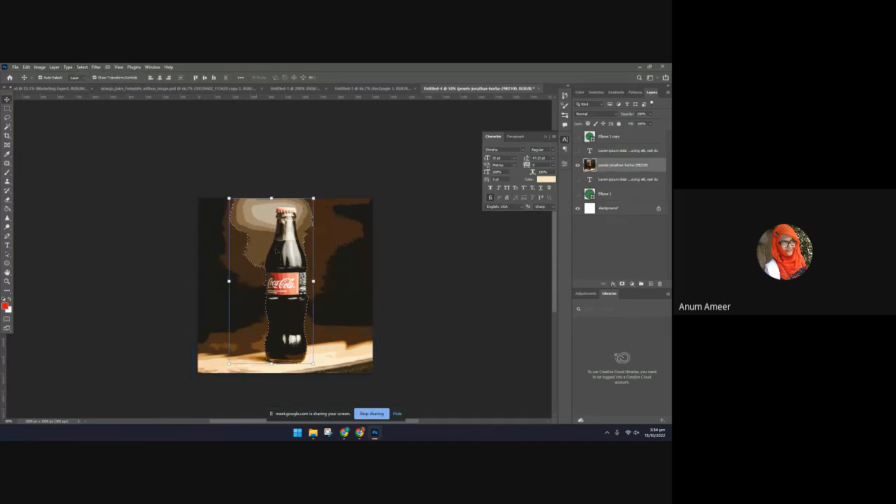
left_click(68, 67)
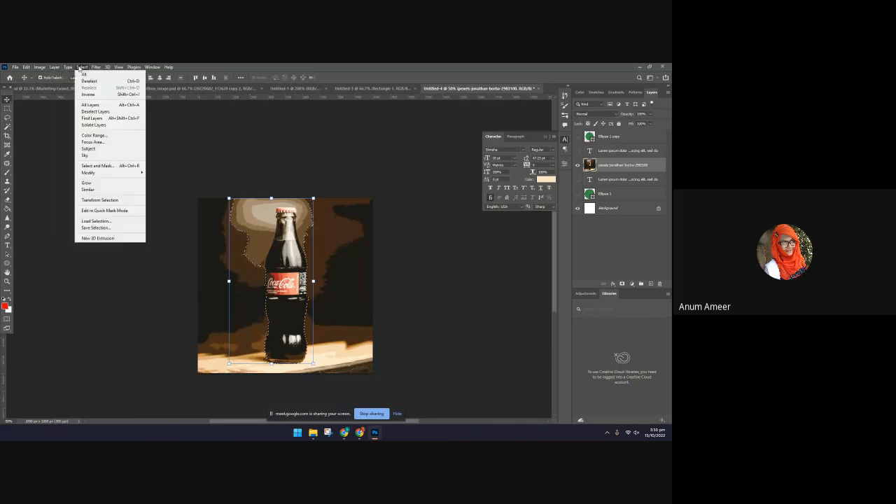
left_click(88, 94)
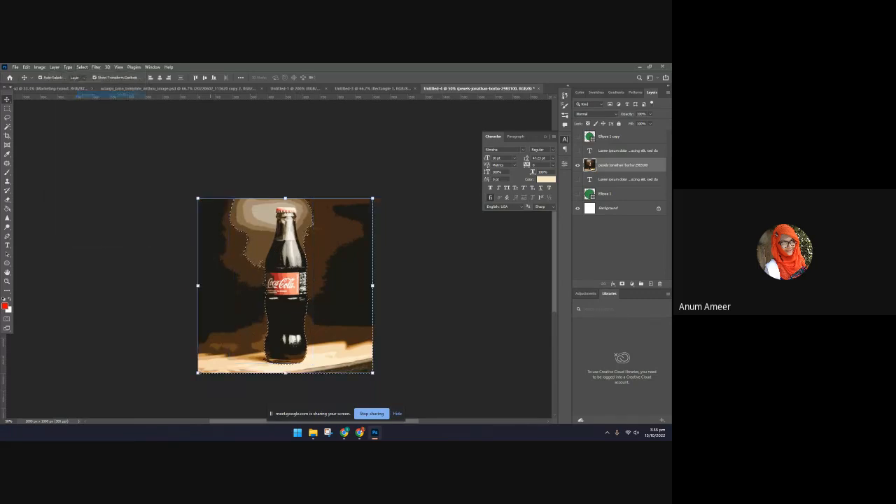
key("e")
mouse_move(216, 240)
left_mouse_down()
mouse_move(226, 194)
mouse_move(267, 352)
mouse_move(238, 334)
mouse_move(217, 424)
mouse_move(209, 381)
mouse_move(194, 380)
mouse_move(203, 290)
mouse_move(241, 301)
mouse_move(303, 392)
mouse_move(261, 379)
mouse_move(376, 382)
left_mouse_up()
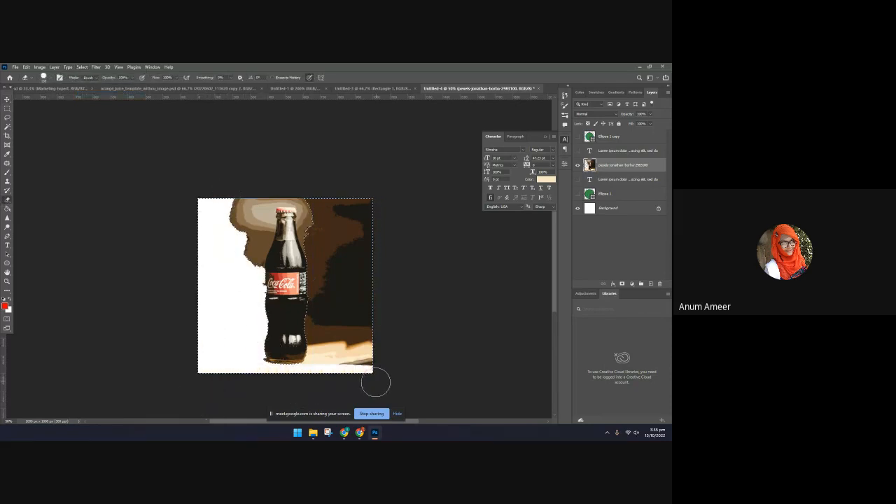
Undo the background erasing, clear the selection and return to the Move tool
key("ctrl+z")
key("ctrl+z")
key("ctrl+z")
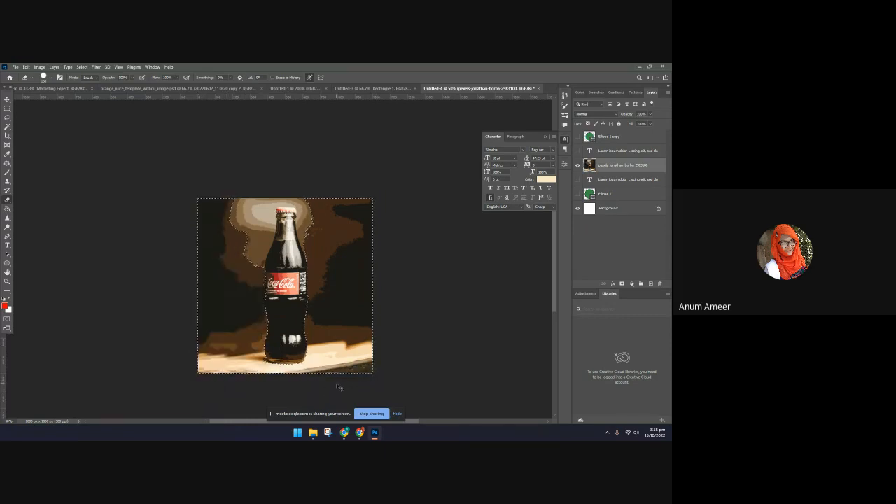
key("ctrl+d")
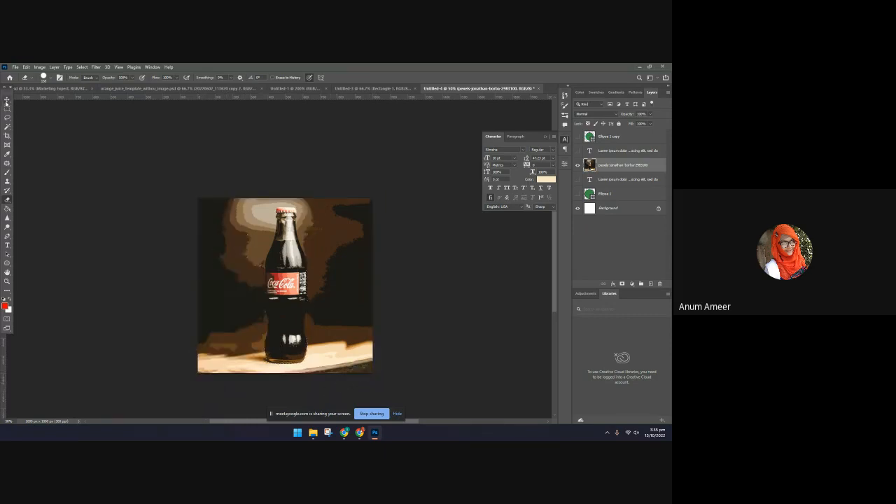
left_click(6, 100)
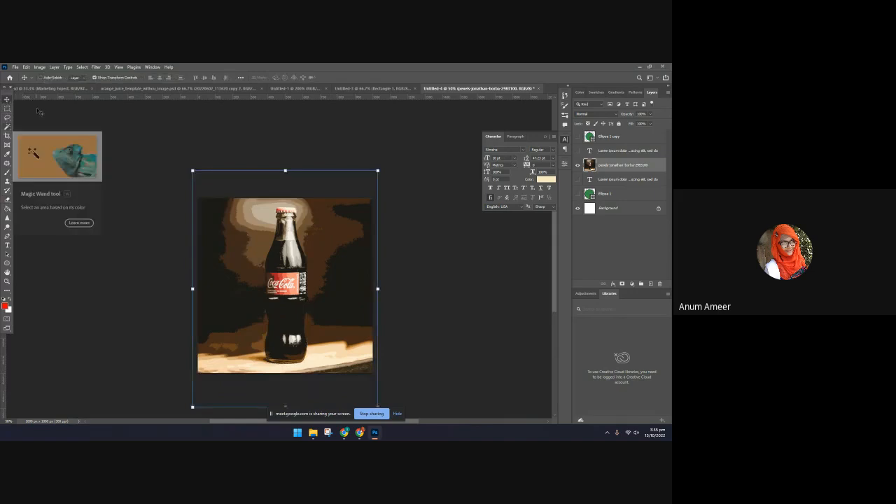
Duplicate the bottle photo layer and select everything outside the automatically detected subject on the copy
key("ctrl+j")
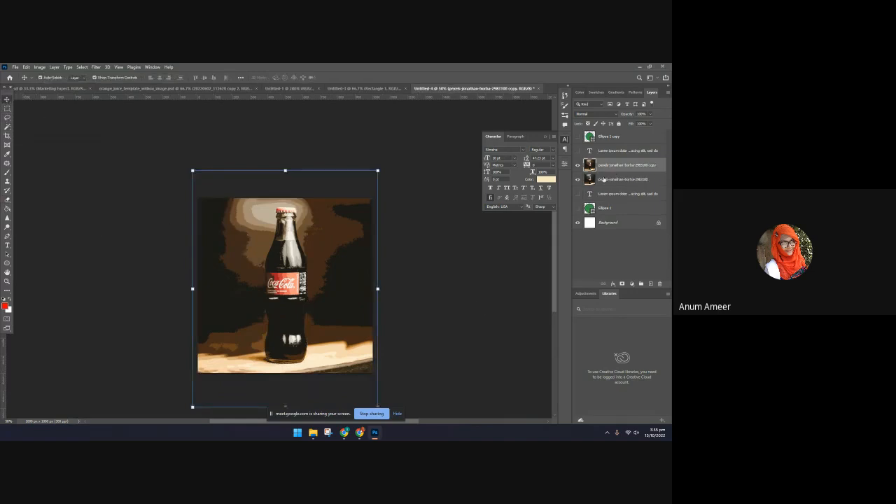
left_click(85, 66)
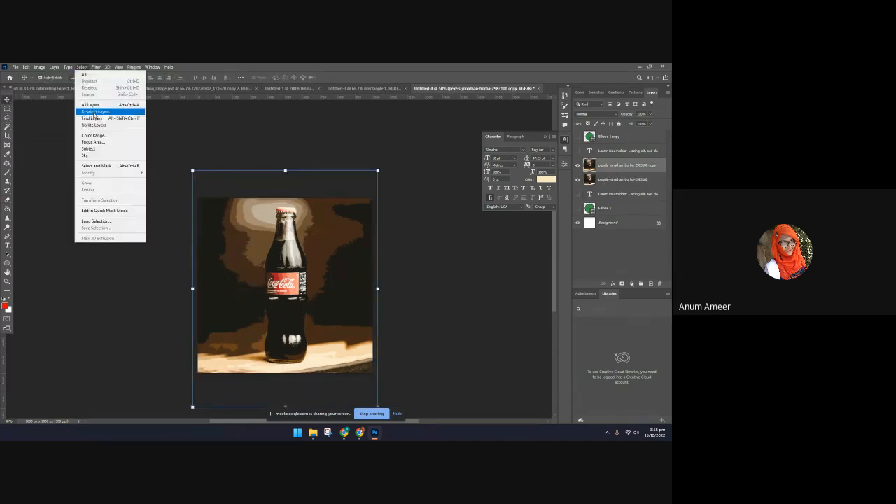
left_click(95, 150)
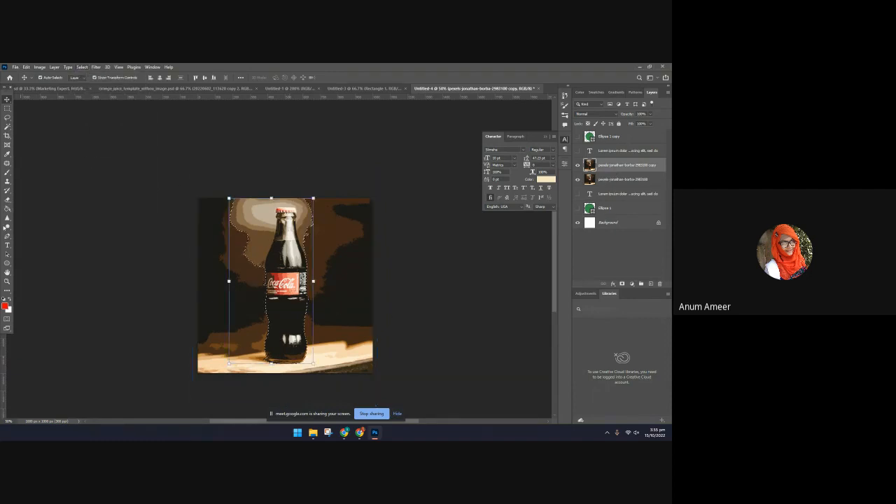
left_click(82, 67)
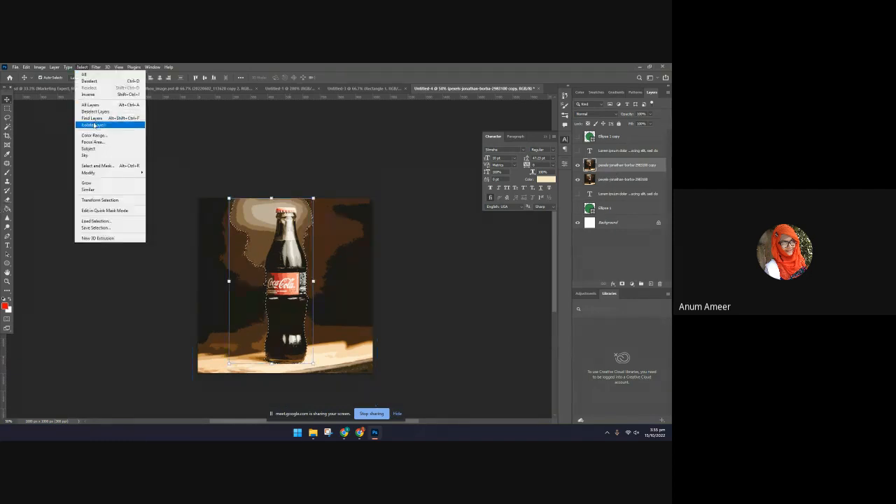
left_click(88, 94)
Erase the selected background from the duplicated bottle layer and clear the selection
key("e")
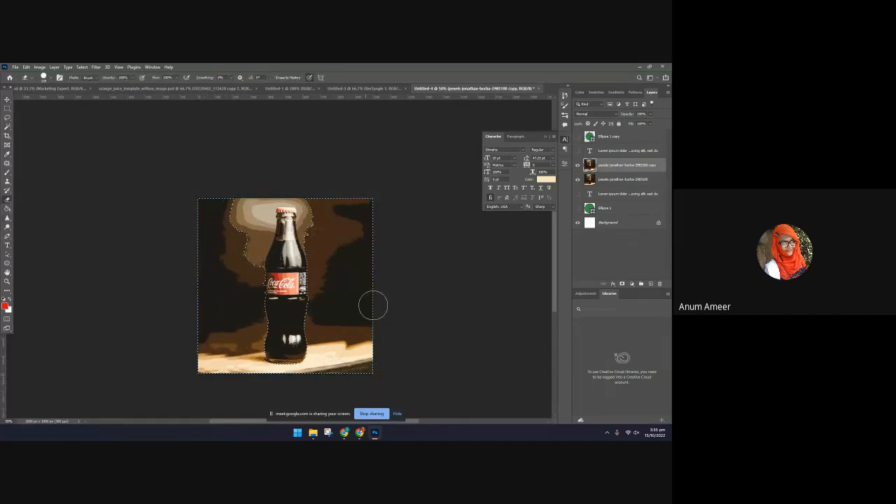
left_click(263, 242)
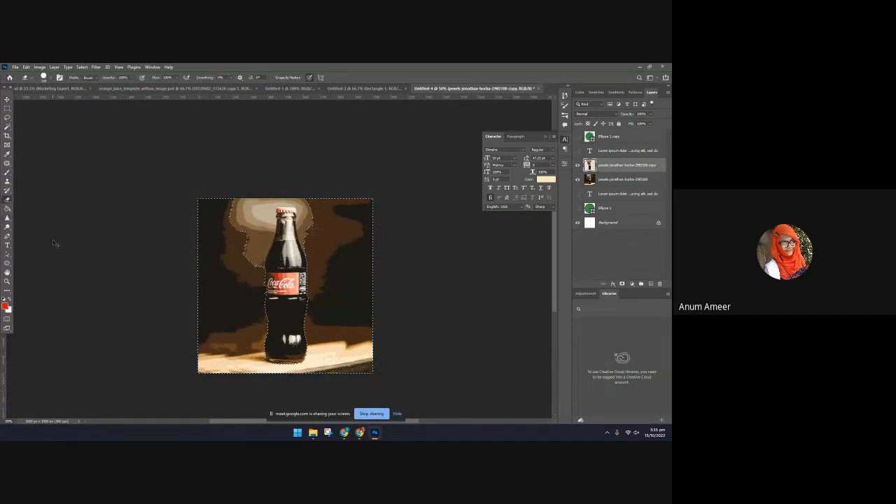
key("ctrl+d")
Show the path text layer and place it between the bottle cutout and the original photo layer
left_click(8, 245)
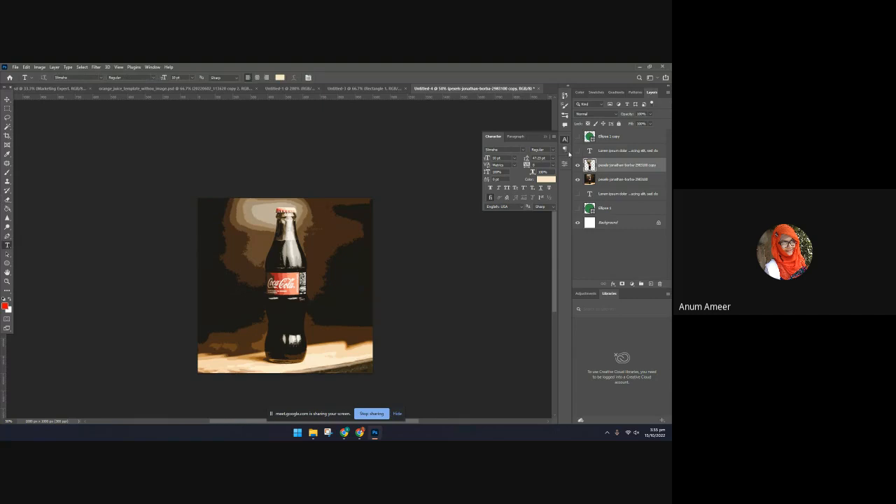
left_click(576, 151)
left_click_drag(591, 151, 590, 173)
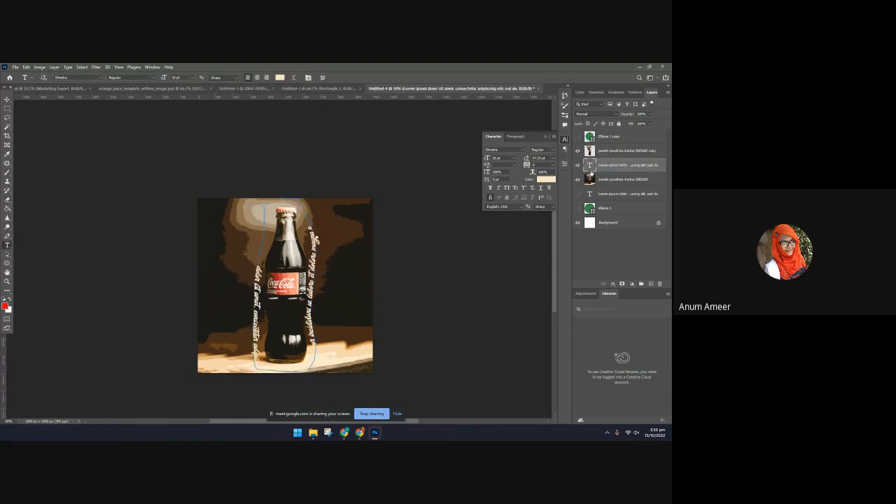
Add a text box reading "Coca-Cola" on the dark background to the left of the bottle
left_click(428, 262)
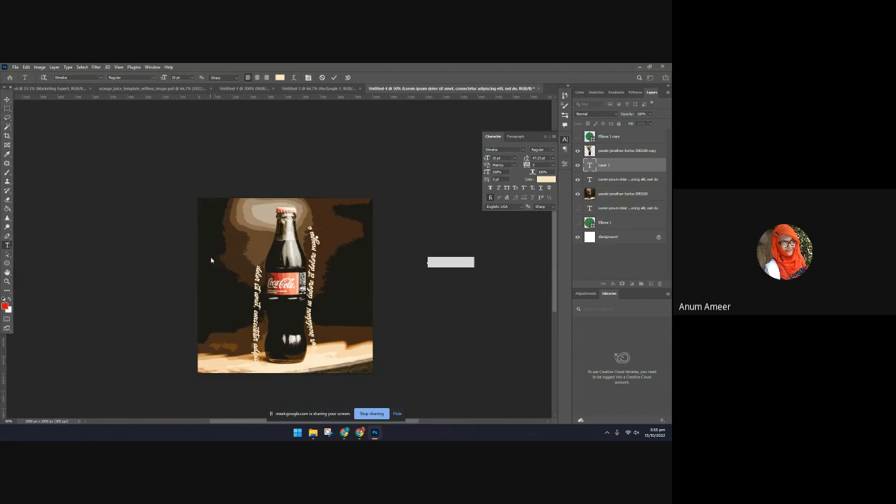
left_click_drag(208, 254, 233, 289)
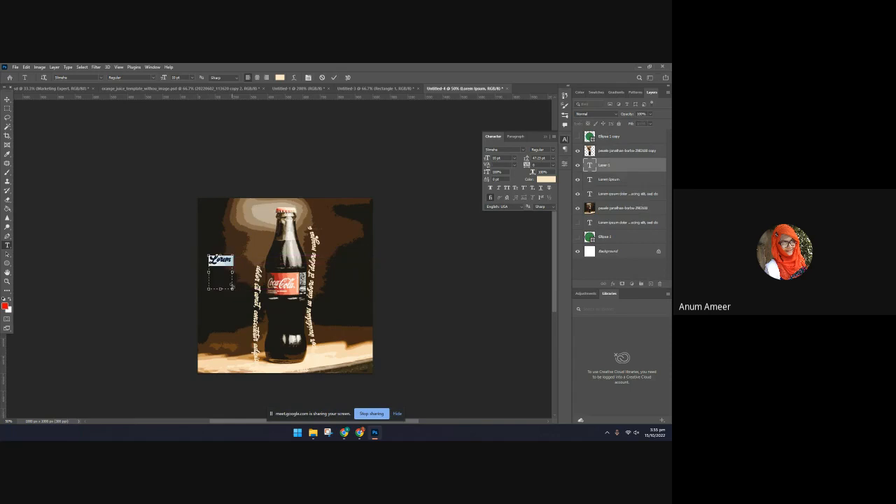
key("BackSpace")
type("Coca-cola")
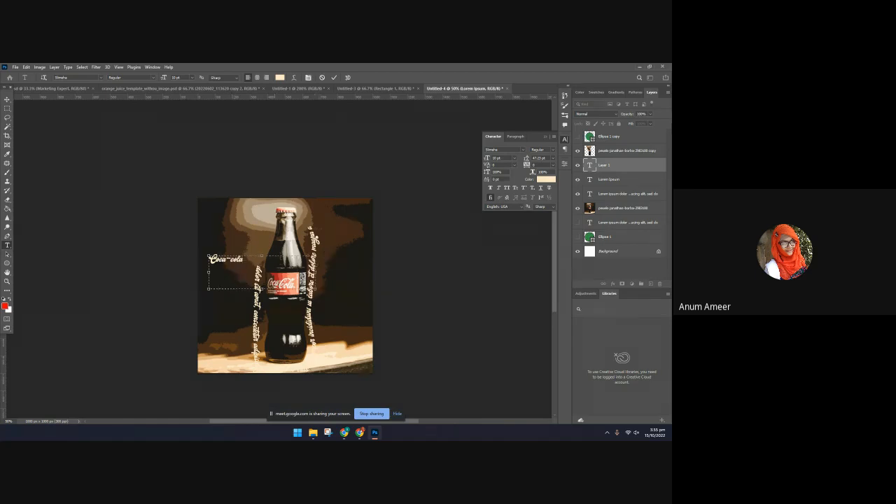
left_click(233, 264)
key("BackSpace")
type("C")
left_click(12, 99)
Recolour the Coca-Cola text with the orange-red sampled from the bottle's label
left_click(539, 180)
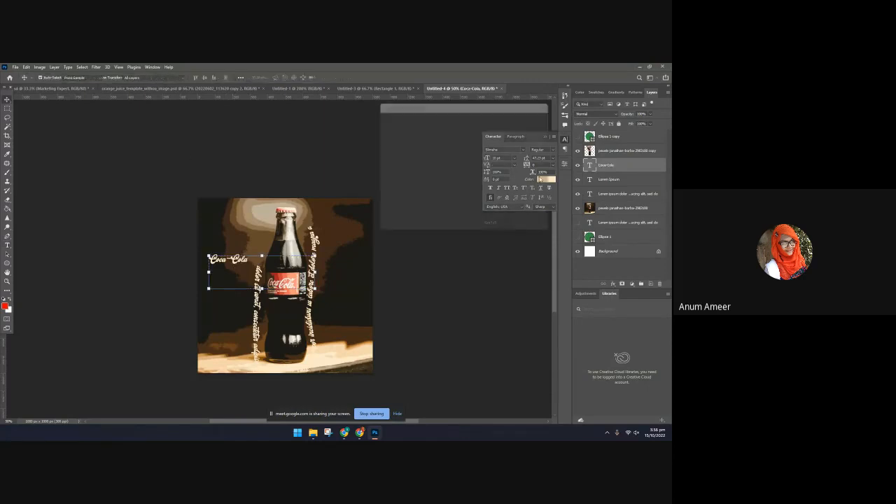
left_click(290, 275)
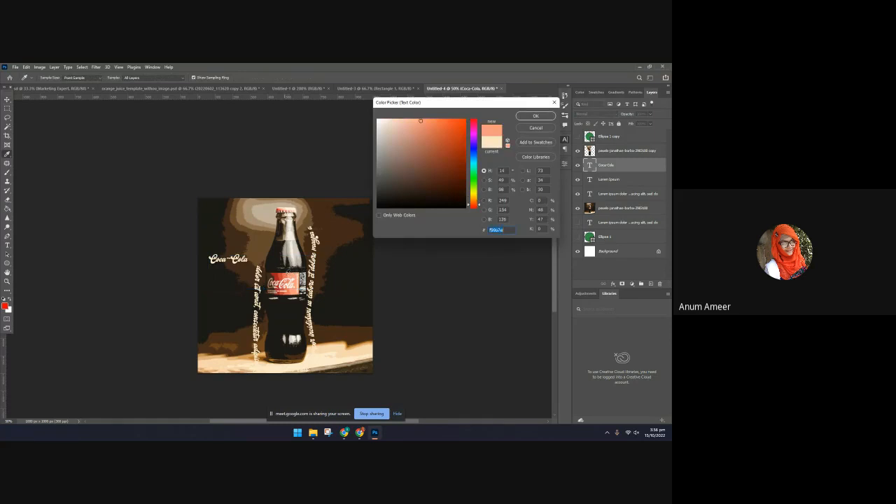
left_click(286, 274)
left_click(543, 116)
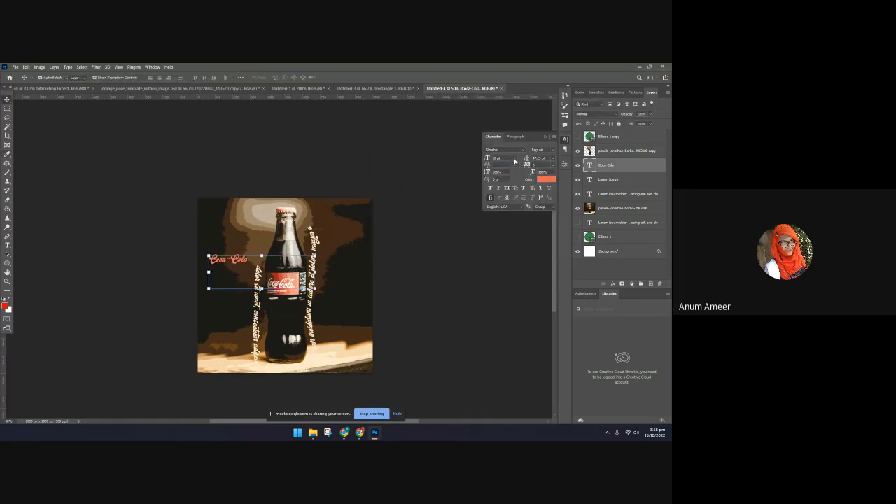
Set the Coca-Cola text to 24 pt and widen its text box to the photo's right edge
left_click(515, 161)
left_click(504, 221)
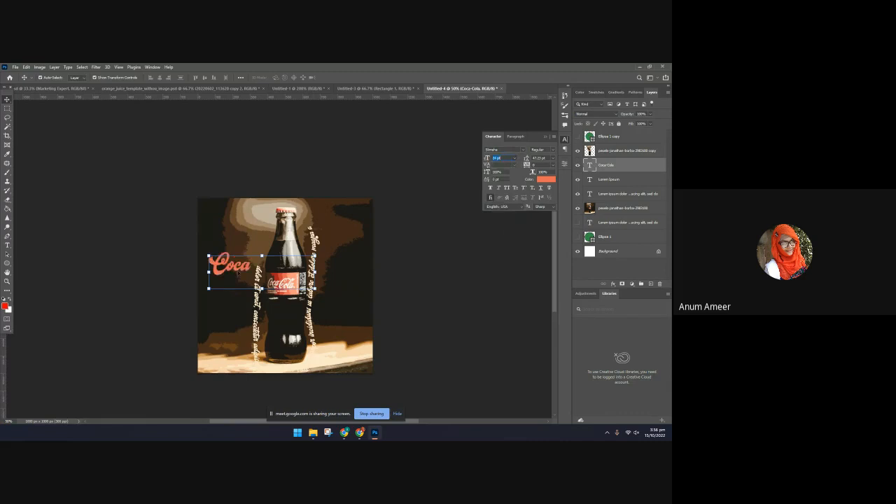
double_click(239, 272)
left_click_drag(315, 273, 378, 272)
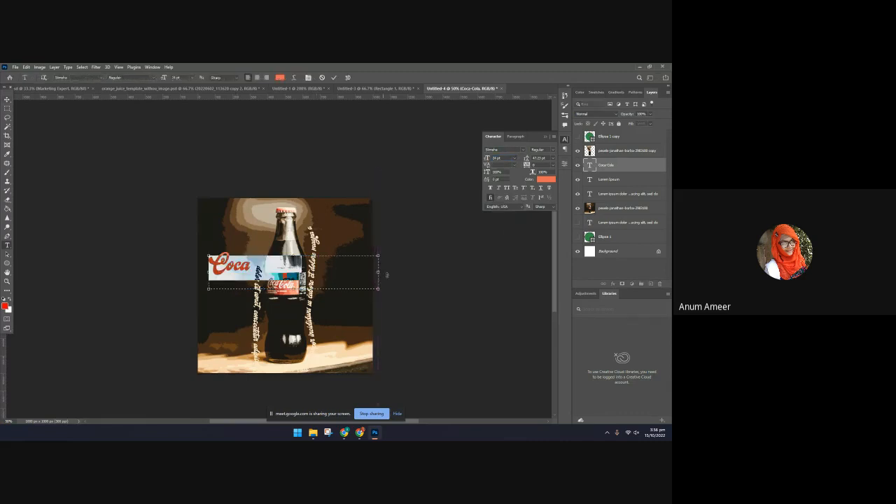
left_click(334, 77)
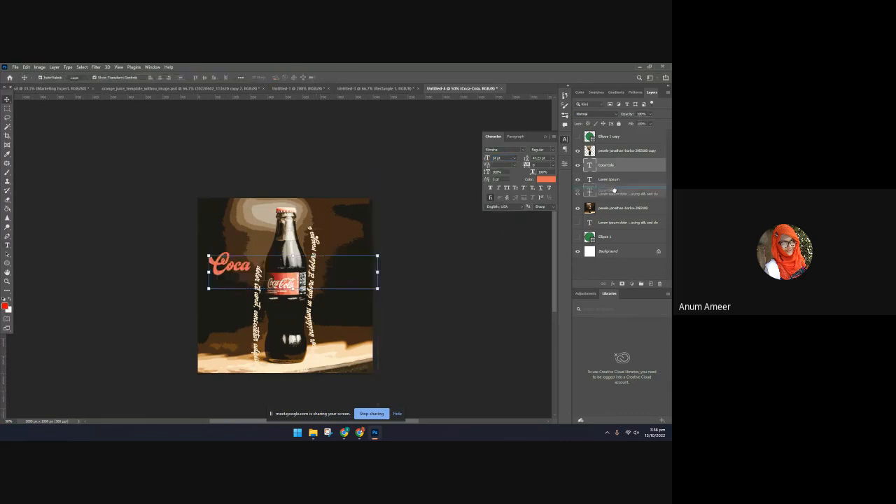
Move the Coca-Cola text layer below the path text layer, directly above the original photo
left_click_drag(615, 208, 613, 200)
left_click(594, 268)
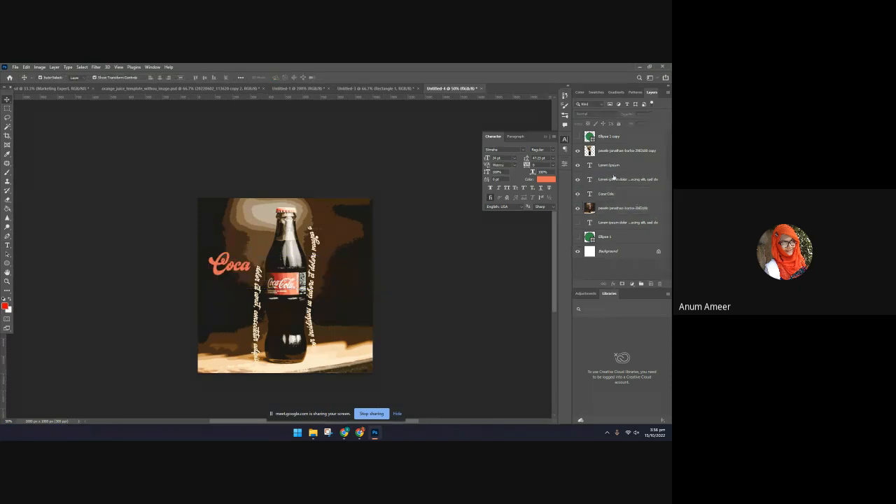
left_click(613, 179)
key("Delete")
left_click_drag(612, 183, 613, 183)
key("ctrl+z")
left_click(487, 296)
Widen the Coca-Cola text box further and set the text size to 14 pt
left_click(245, 266)
double_click(246, 263)
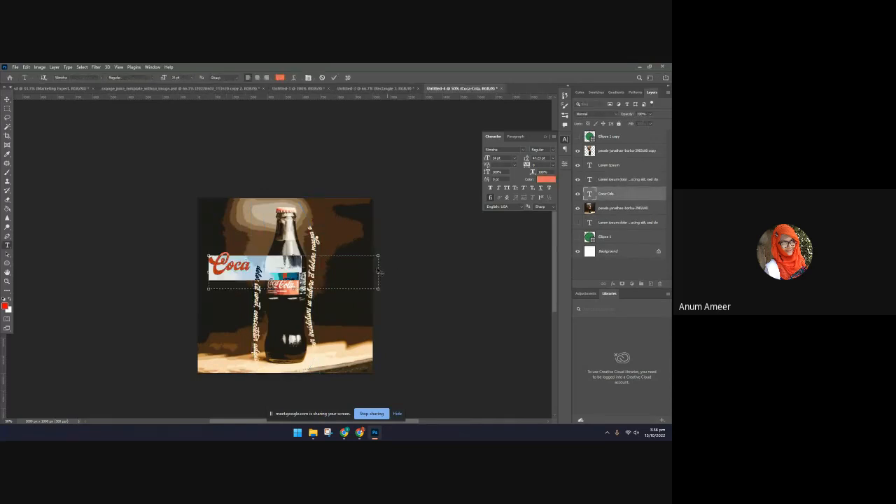
left_click_drag(378, 271, 434, 271)
left_click(513, 159)
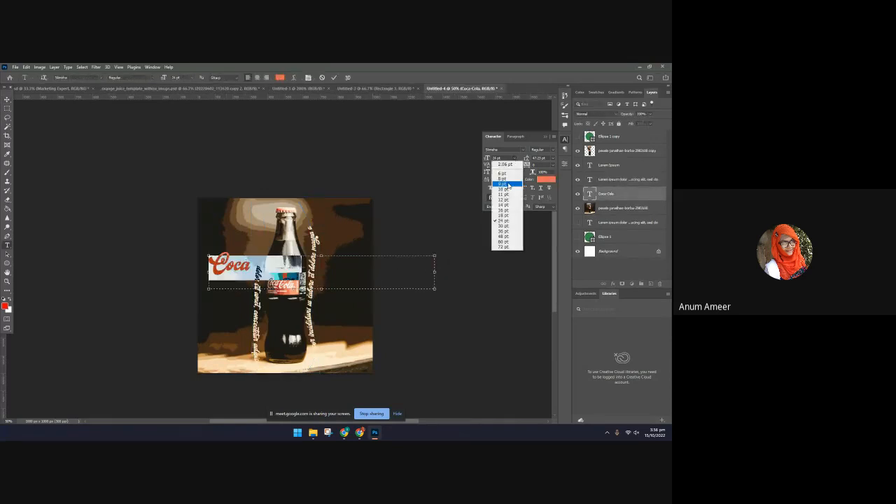
left_click(501, 170)
left_click(513, 159)
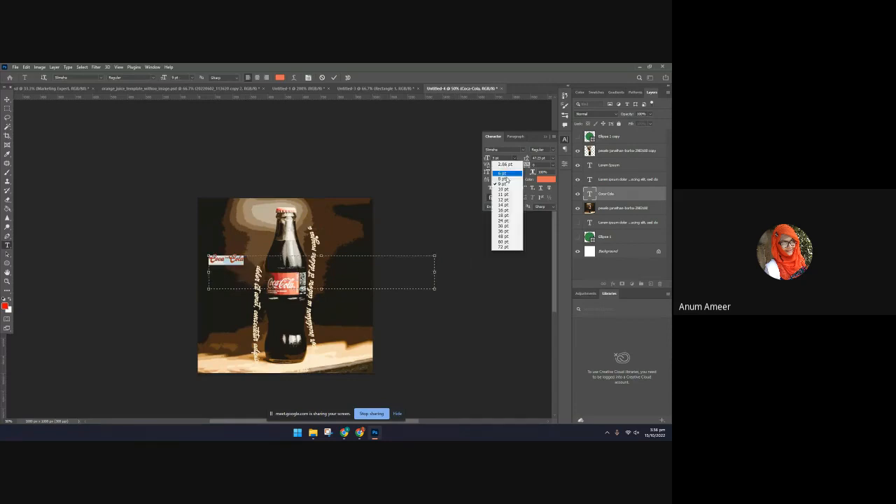
left_click(501, 207)
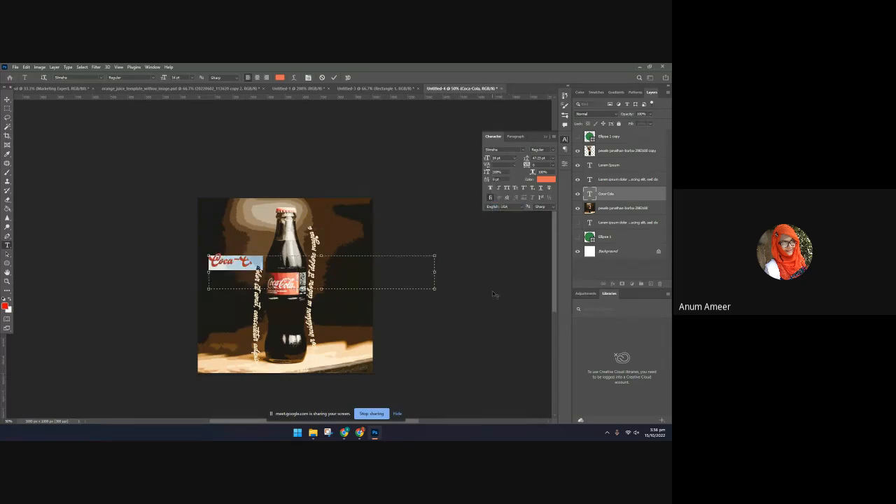
key("ctrl+Return")
Move the Coca-Cola text down beside the bottle's lower half and narrow its text box to fit the words
key("v")
left_click_drag(366, 255, 368, 296)
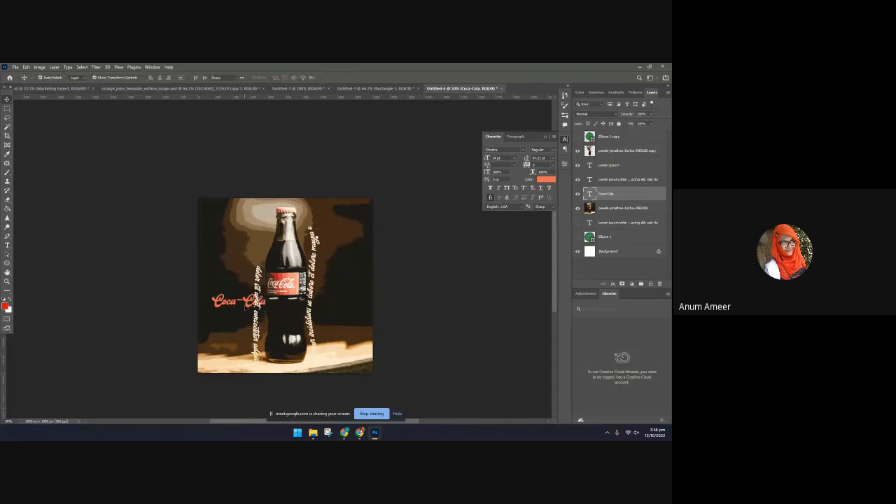
double_click(241, 302)
left_click_drag(438, 312, 270, 313)
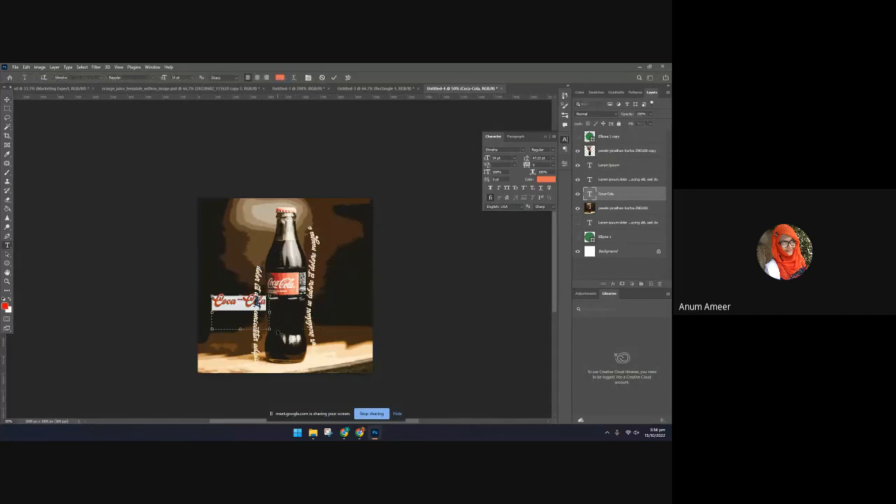
left_click(334, 80)
Enlarge the Coca-Cola text to span the photo, tilted upward to the right, and shift it slightly left behind the bottle
key("ctrl+t")
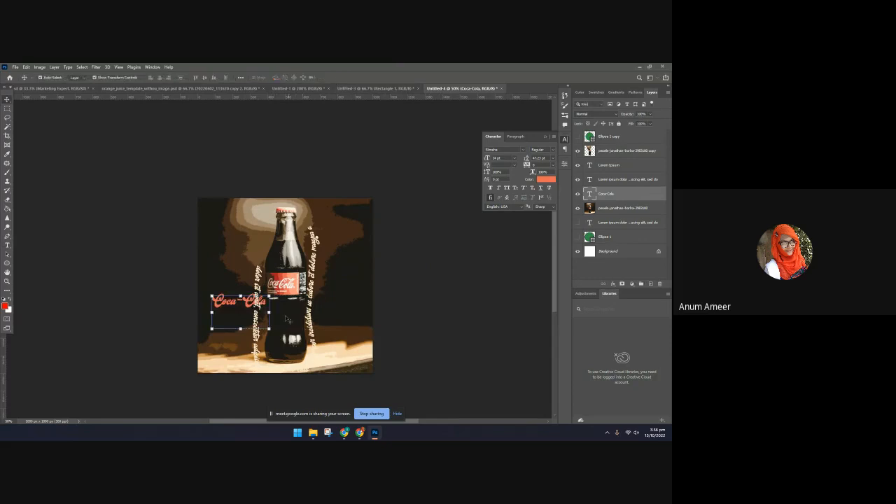
left_click_drag(269, 327, 365, 376)
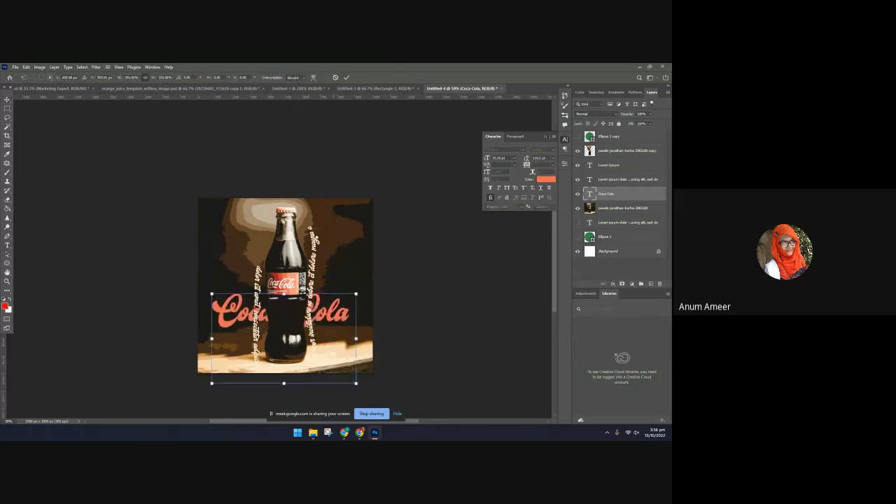
left_click_drag(335, 303, 368, 228)
left_click_drag(357, 274, 356, 286)
left_click_drag(420, 277, 419, 282)
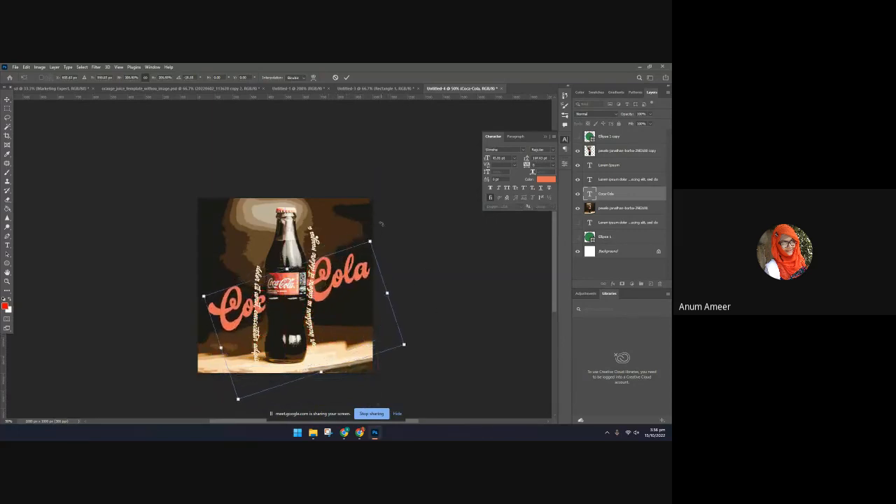
left_click(345, 78)
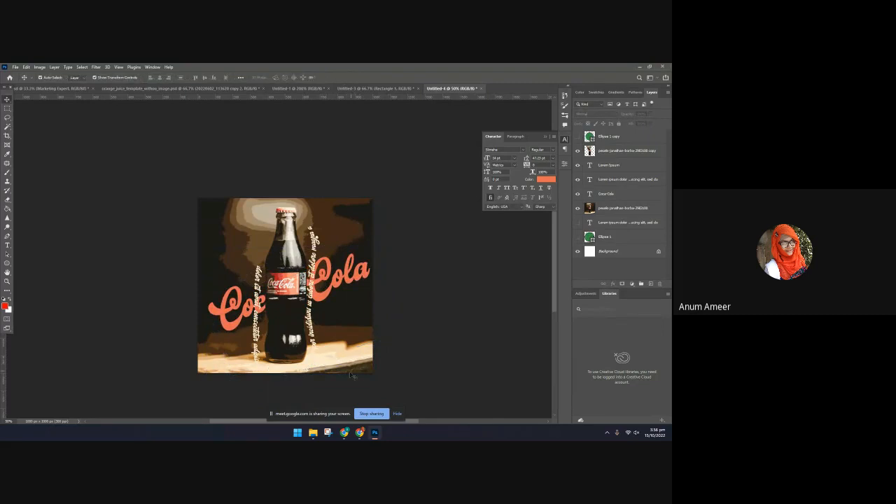
left_click_drag(230, 305, 222, 308)
left_click(486, 335)
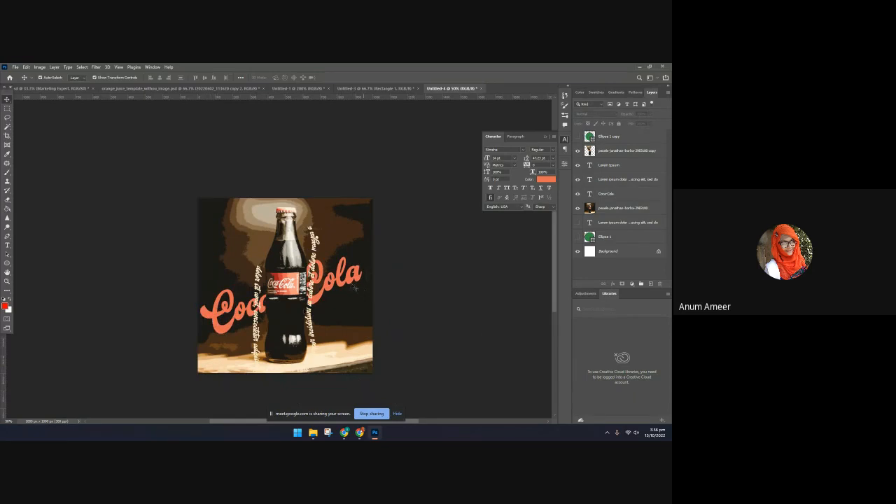
Try moving the cut-out bottle to the right over the Coca-Cola title and undo the move
left_click_drag(284, 306, 338, 291)
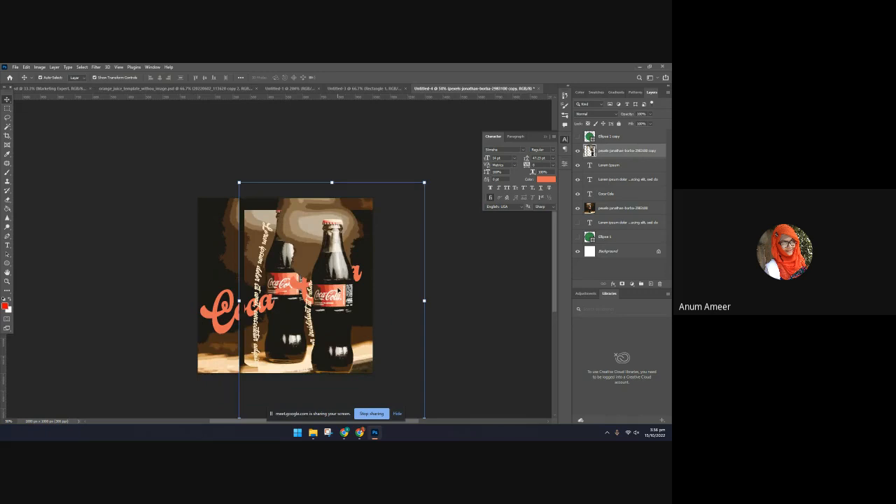
key("ctrl+z")
left_click(491, 354)
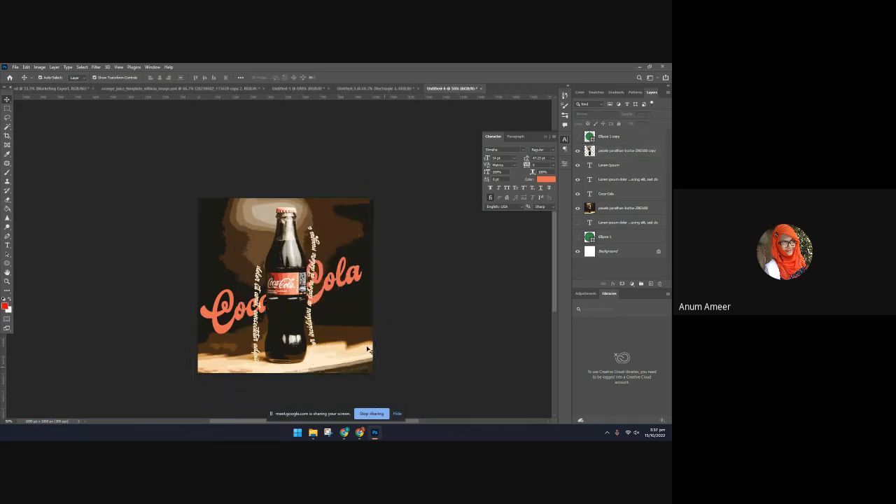
Set the blend mode of the path text around the bottle to Luminosity
left_click(316, 253)
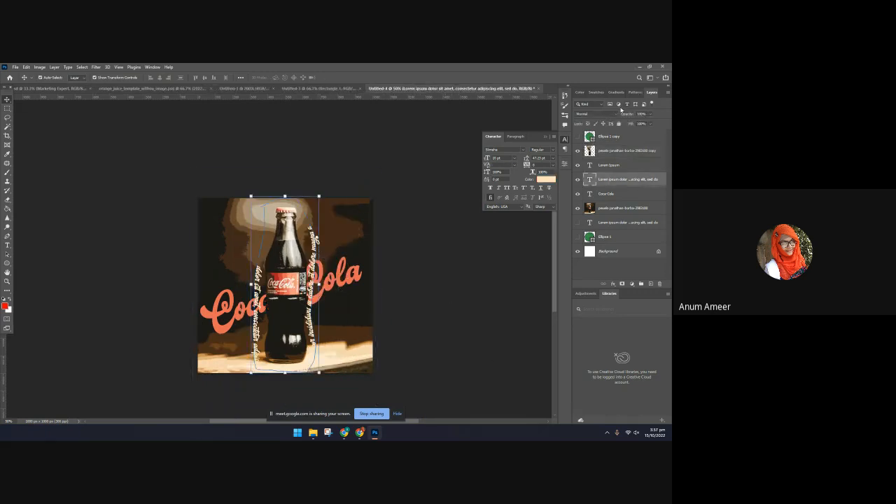
left_click(595, 114)
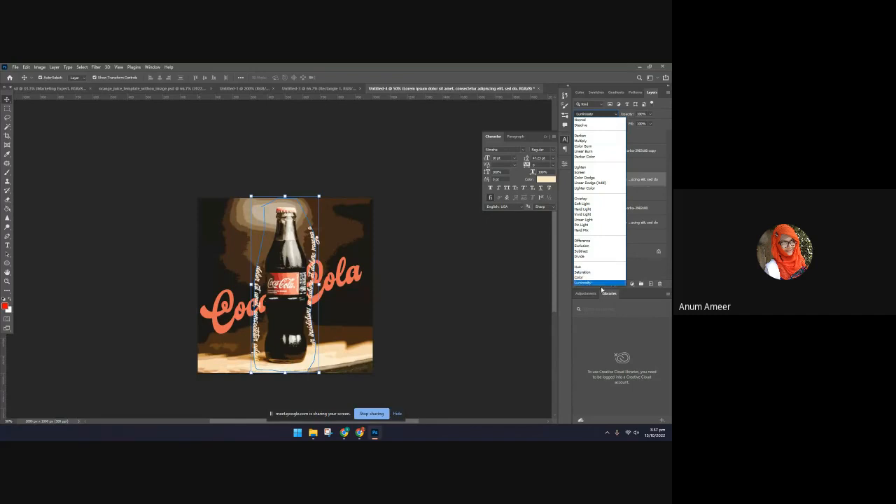
left_click(601, 284)
left_click(460, 356)
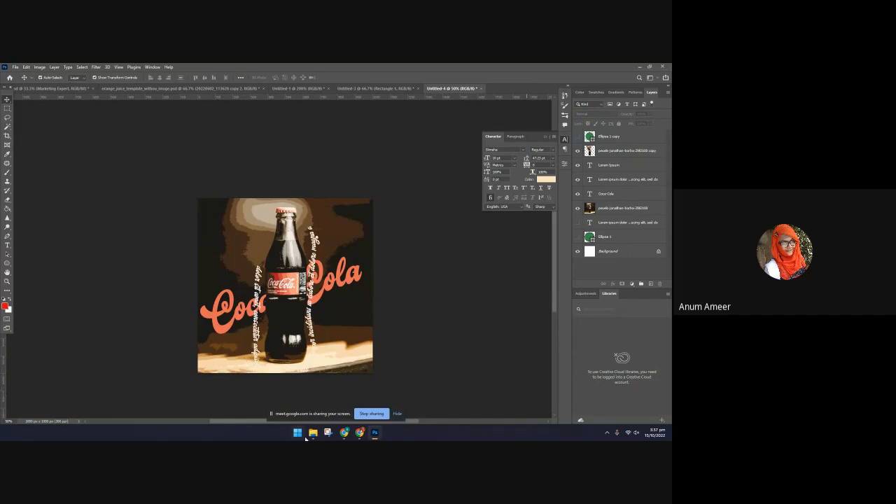
Switch to Chrome, close the Coca-Cola bottle photo on Pexels to see the bottle search page, and return to Photoshop
left_click(360, 434)
left_click(418, 270)
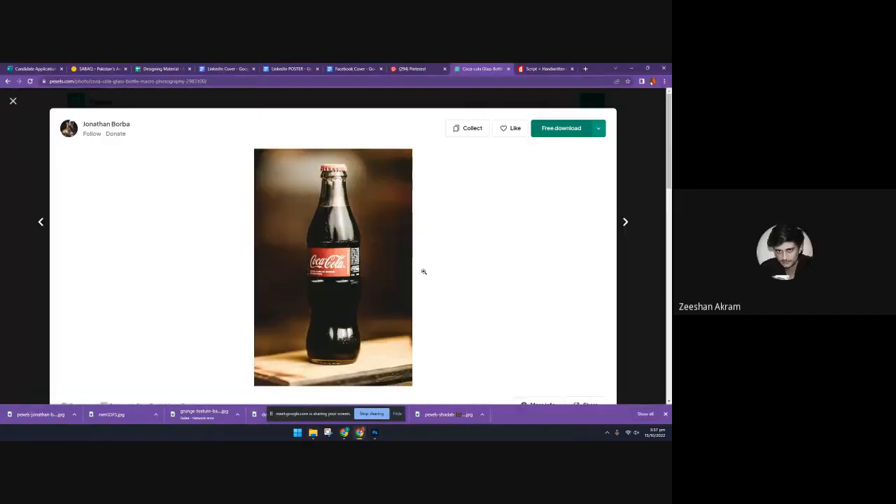
left_click(634, 200)
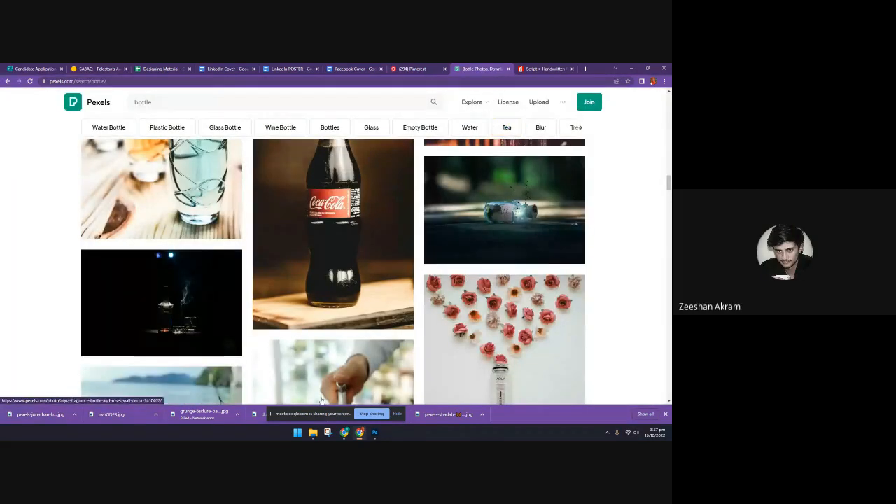
left_click(375, 432)
mouse_move(374, 432)
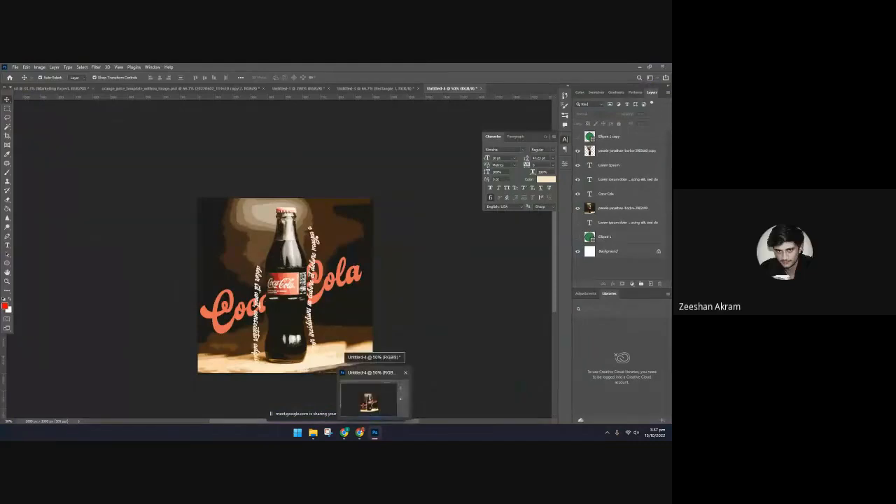
left_click(375, 88)
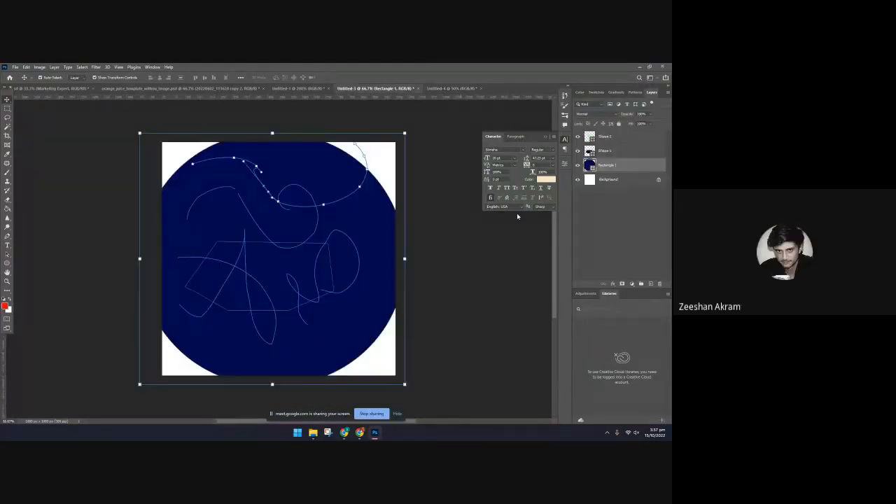
left_click(451, 89)
left_click(15, 67)
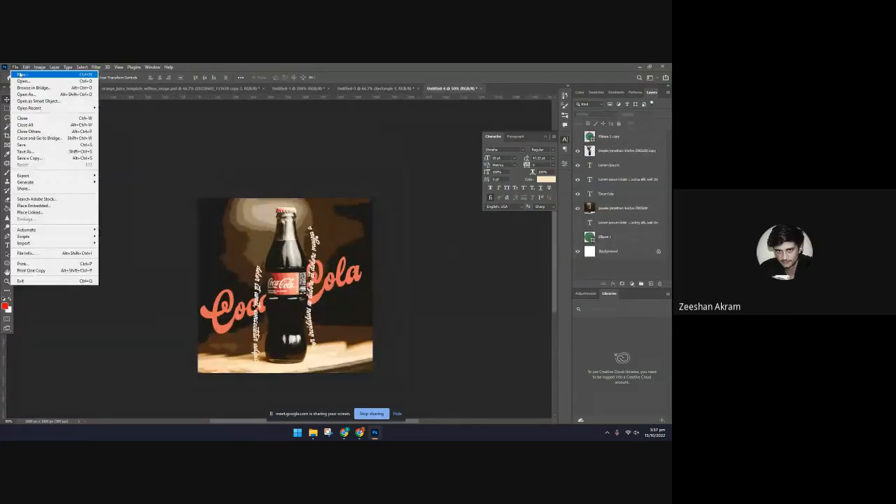
left_click(28, 83)
left_click(402, 302)
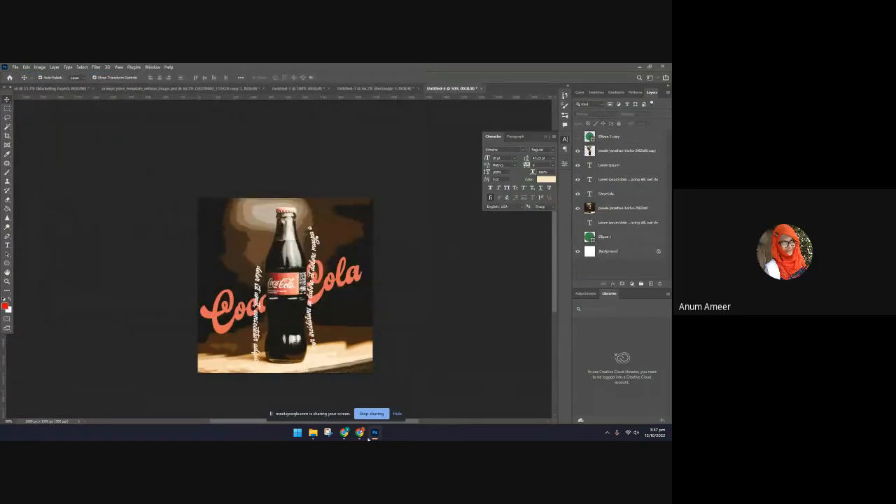
left_click(375, 433)
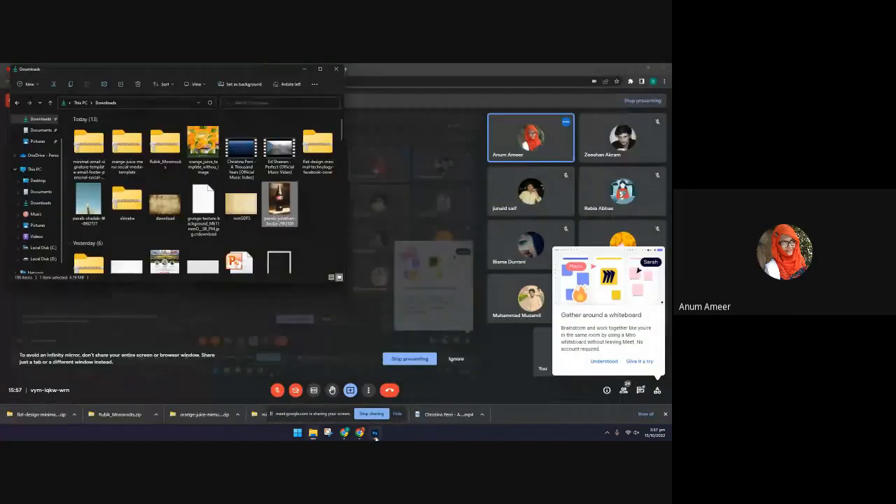
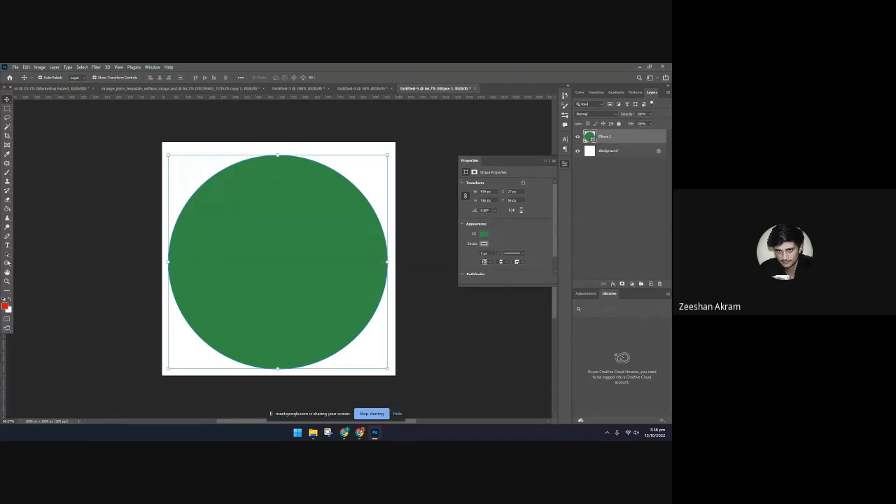
double_click(602, 137)
double_click(589, 137)
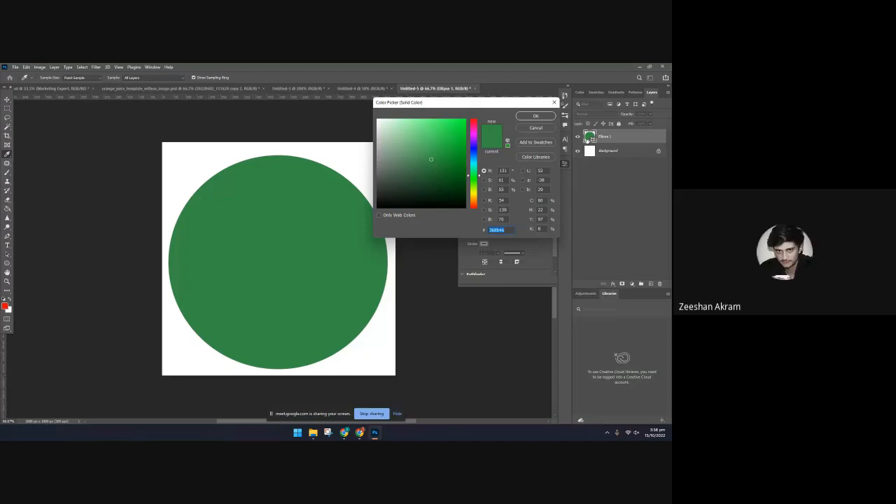
left_click(535, 128)
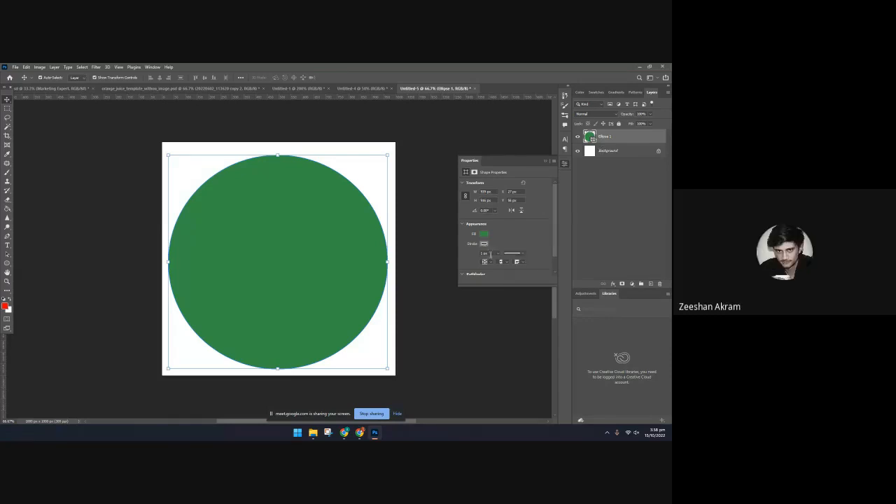
Add a Stroke layer effect to the green circle and colour it muted red
left_click(630, 284)
left_click(631, 283)
left_click(613, 283)
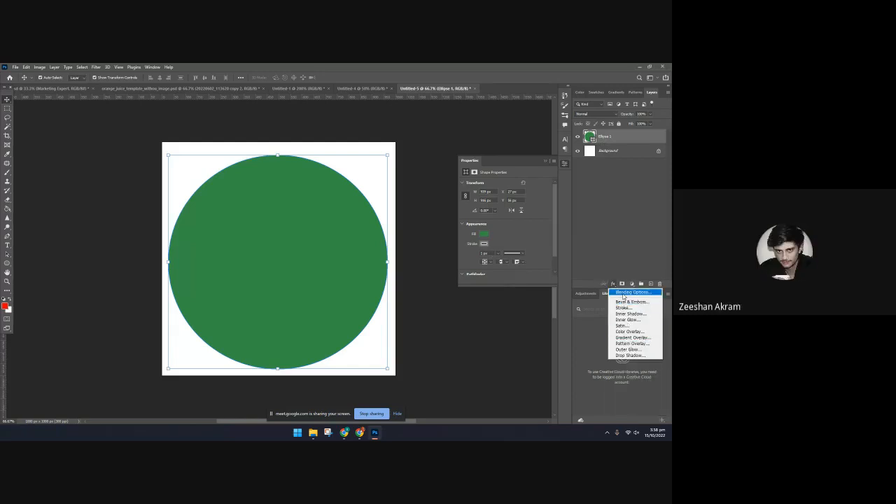
left_click(622, 307)
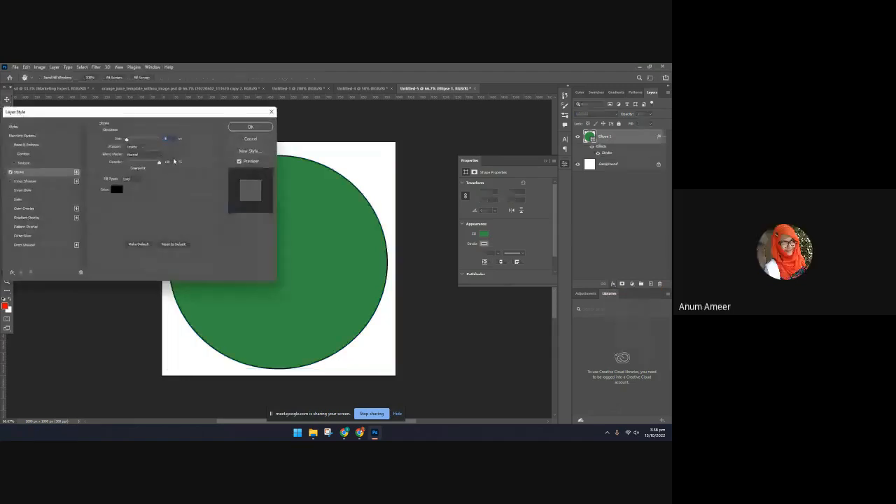
left_click_drag(210, 117, 458, 118)
left_click_drag(394, 116, 466, 123)
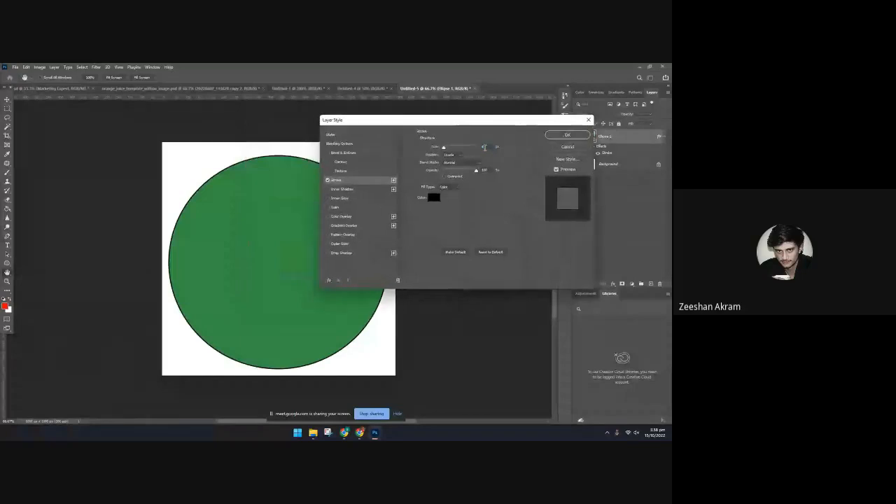
left_click(434, 197)
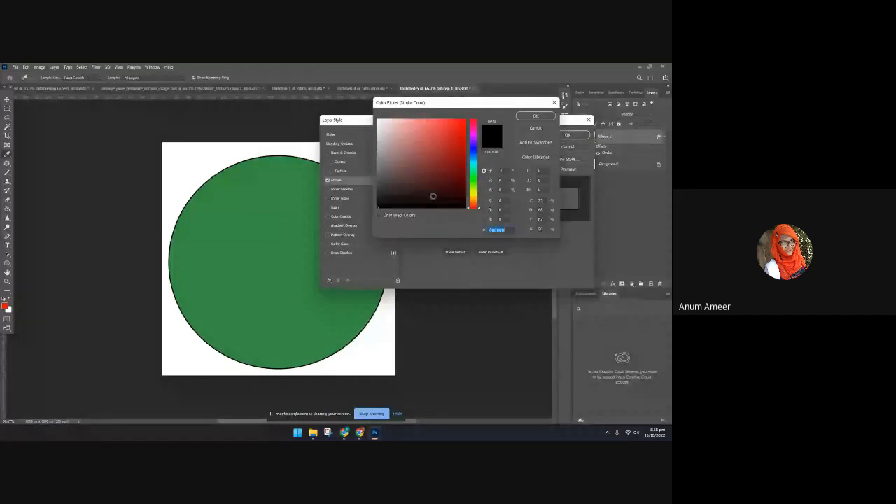
left_click(425, 137)
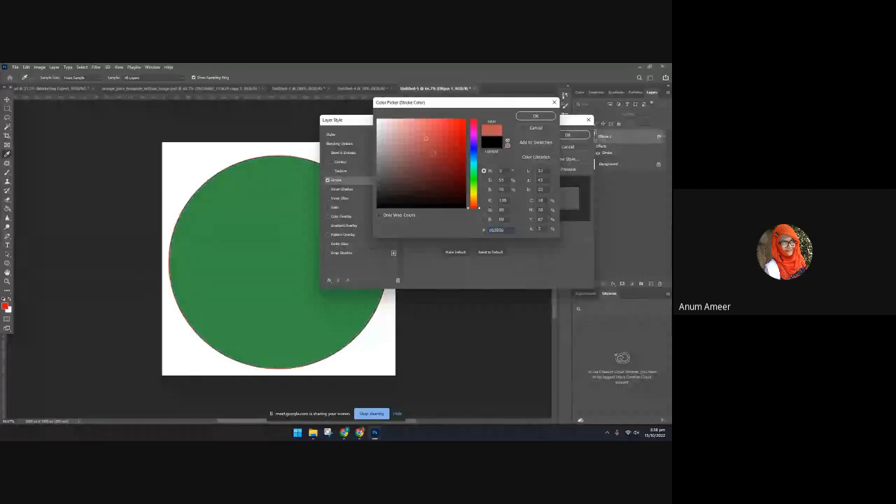
left_click(535, 116)
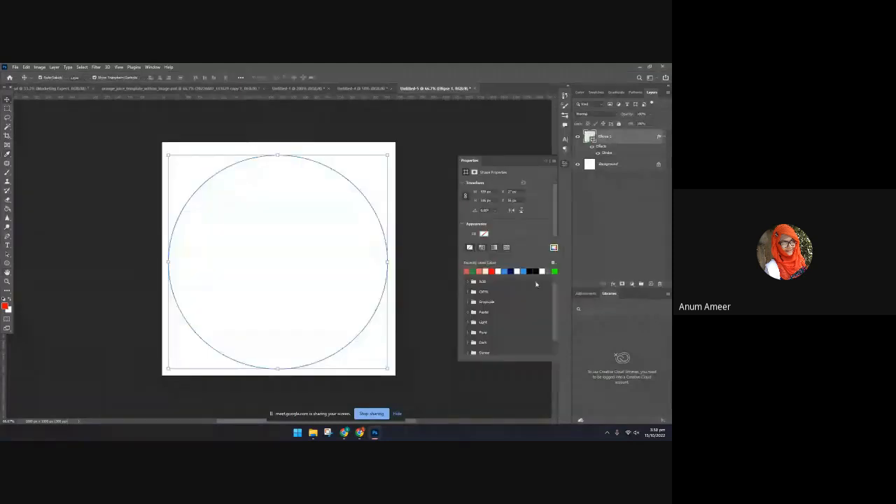
Remove the circle's fill and give the shape a red outline about 45 px wide
left_click(520, 232)
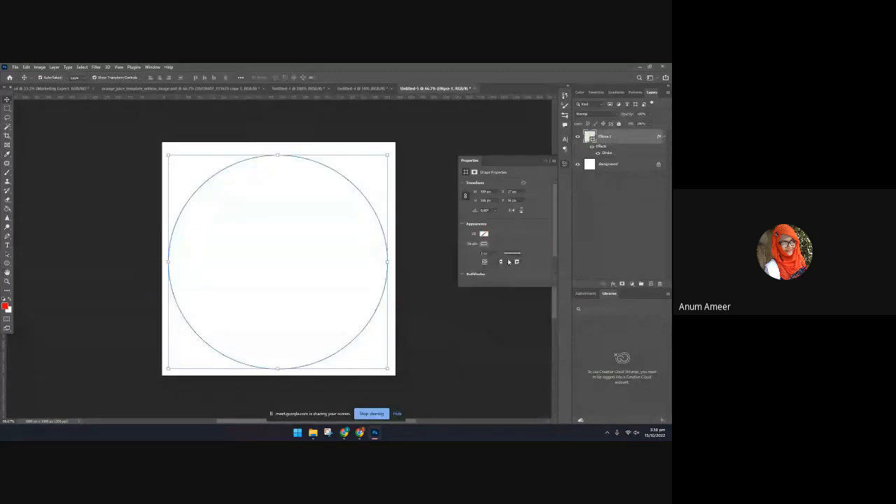
left_click(483, 243)
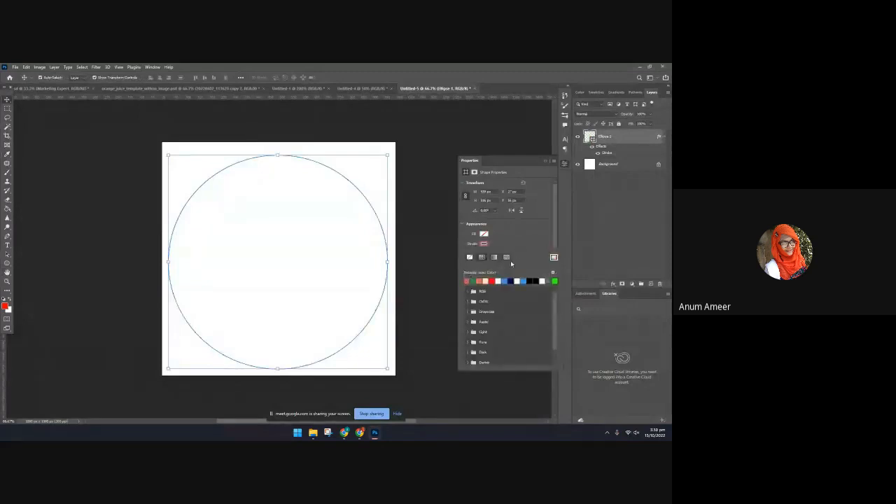
left_click(508, 242)
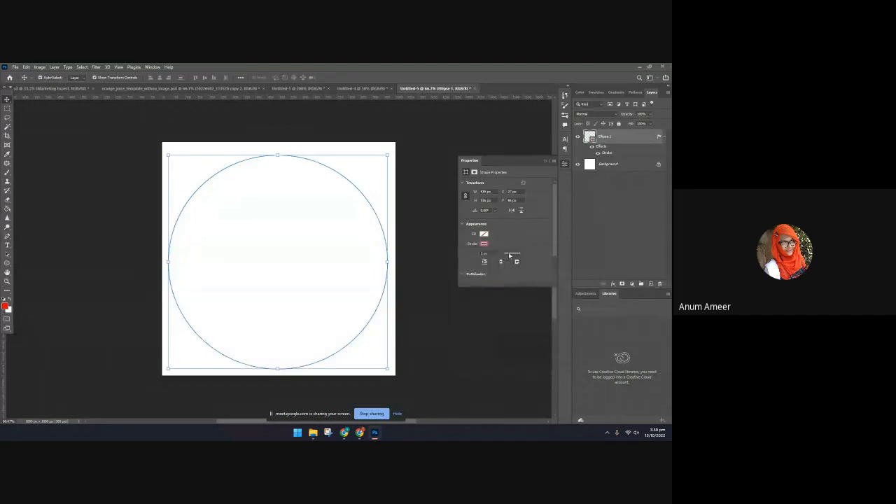
left_click(498, 253)
left_click_drag(505, 264, 504, 262)
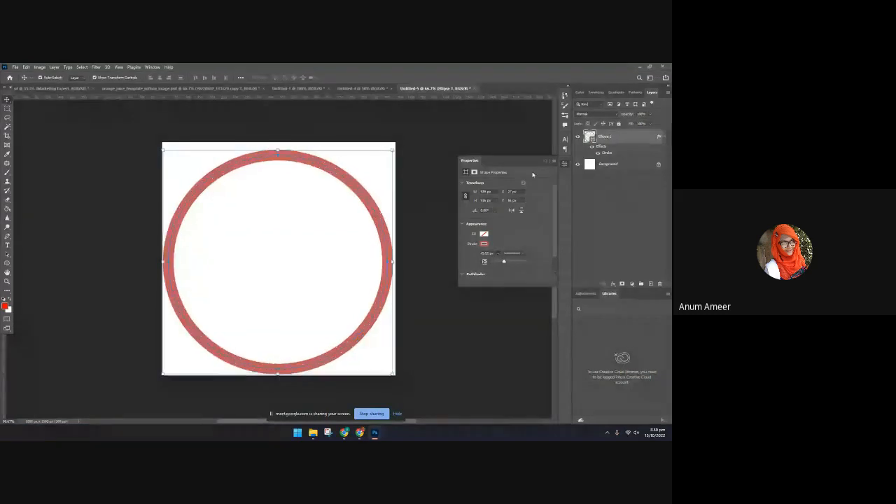
Change the colour of the ring's Stroke layer effect to muted green 82a777
double_click(601, 146)
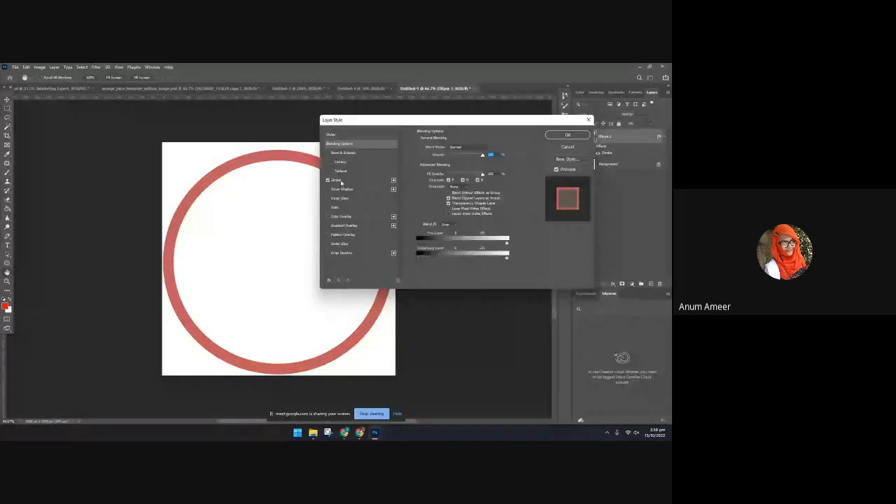
left_click(340, 181)
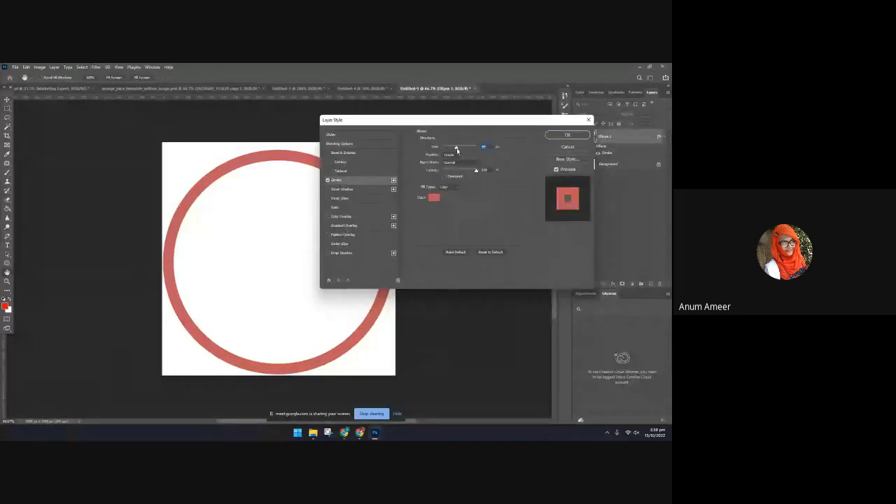
left_click(435, 197)
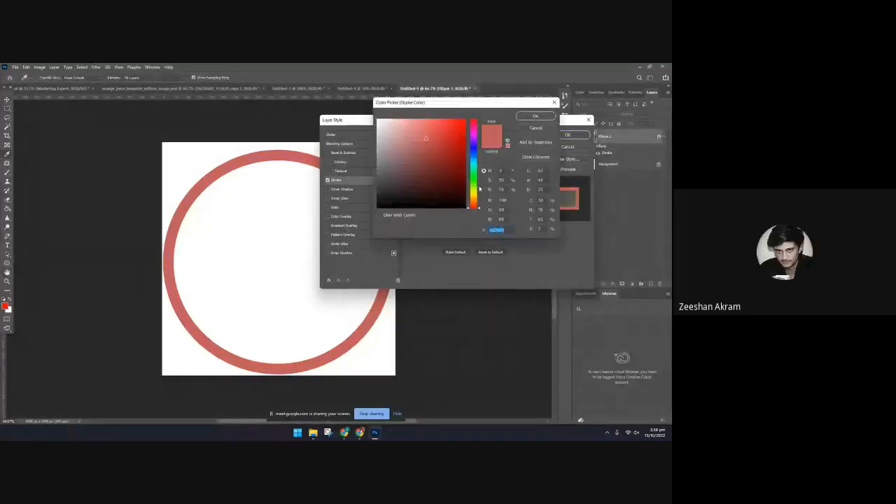
left_click(473, 168)
left_click_drag(474, 170, 473, 182)
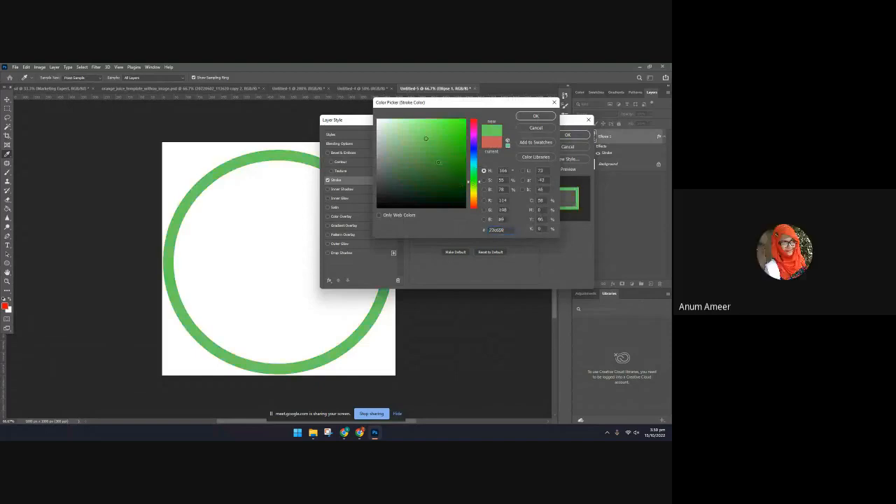
left_click(438, 161)
left_click(401, 148)
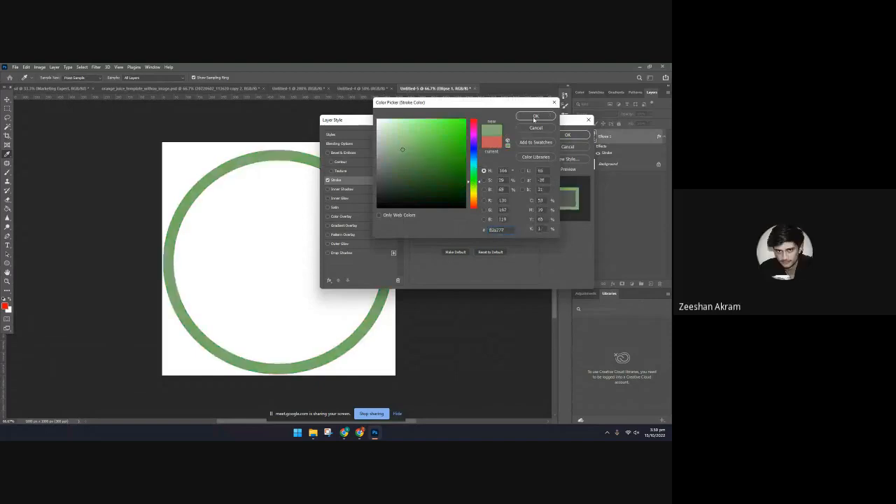
left_click(528, 117)
Add a second, wider Stroke effect to the ring and set the lower stroke's position to Center
left_click(394, 179)
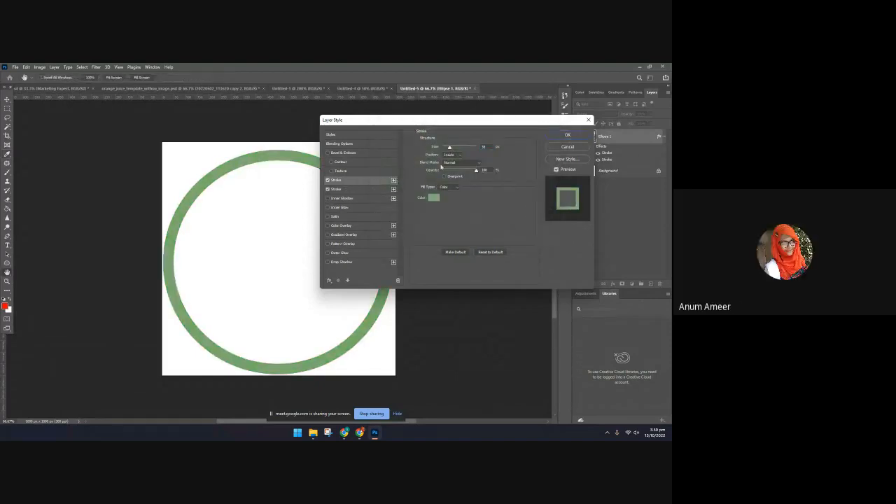
left_click_drag(450, 147, 453, 146)
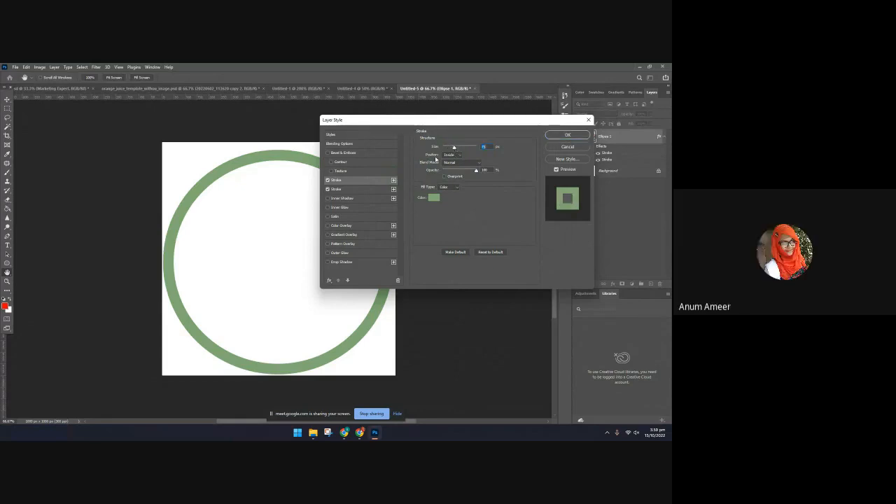
left_click(341, 189)
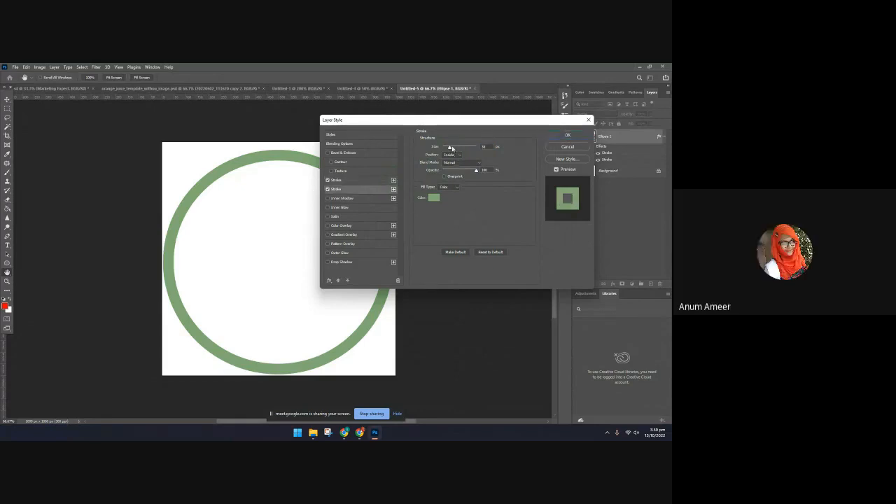
left_click(452, 155)
left_click(452, 172)
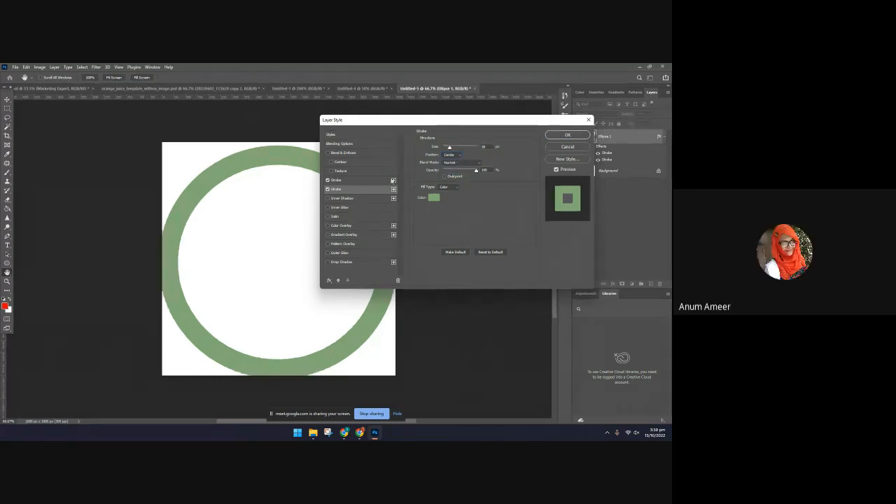
Try a dusty pink colour and the Inside position on the lower Stroke effect
left_click(433, 199)
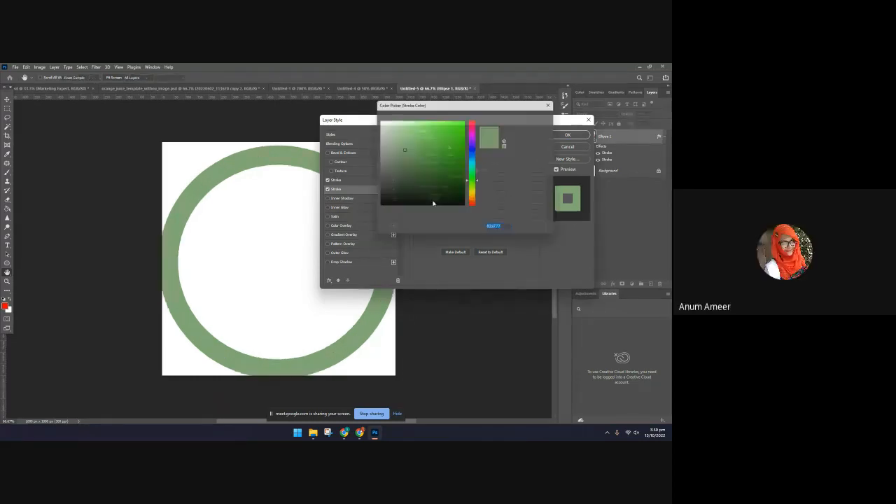
left_click(468, 126)
left_click(535, 116)
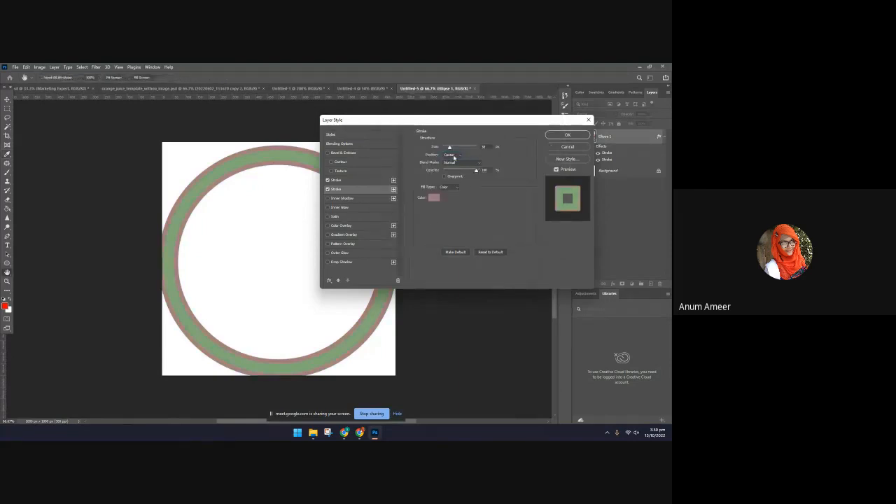
left_click(454, 155)
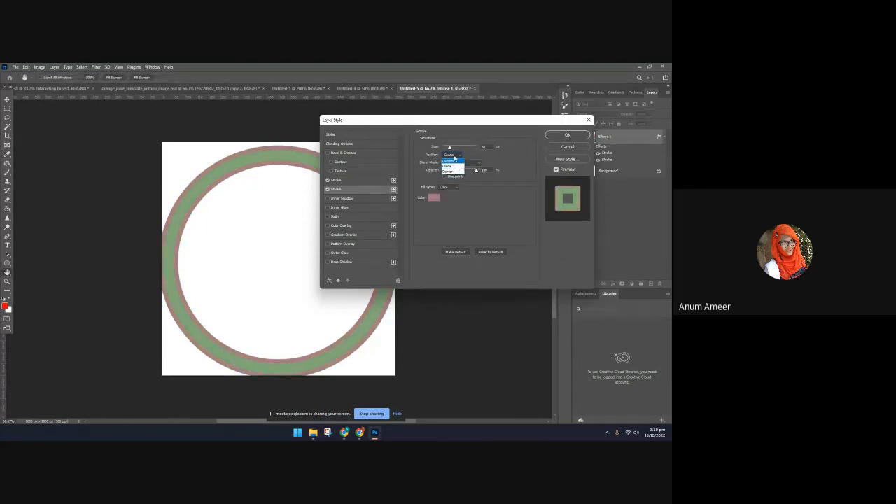
left_click(450, 166)
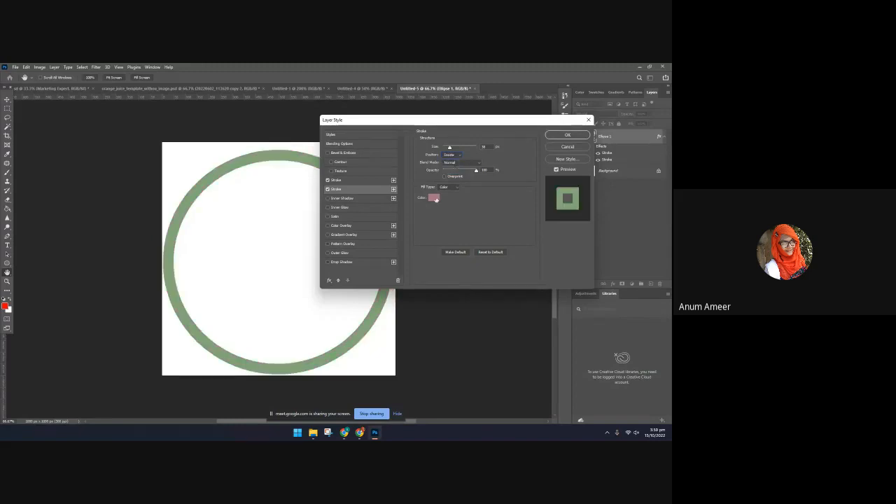
Colour the lower stroke crimson, position it Outside and narrow it to about 21 px
left_click(434, 198)
left_click(456, 135)
left_click(529, 117)
left_click(451, 154)
left_click(457, 146)
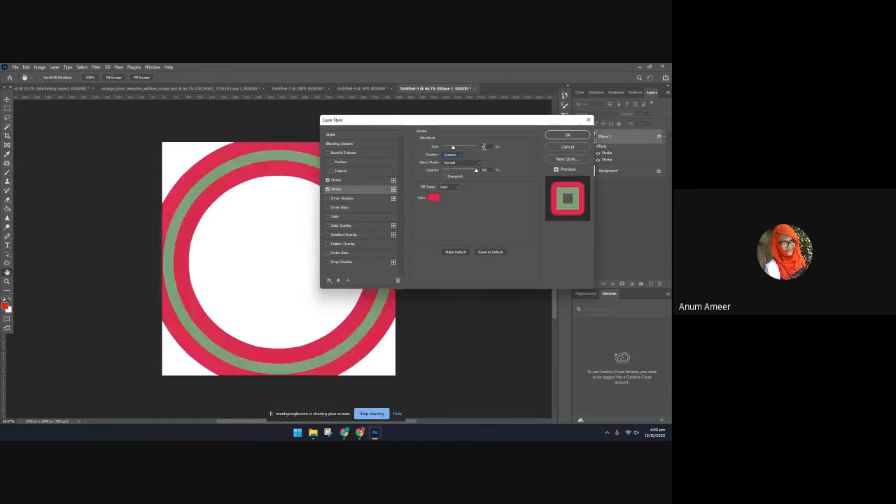
left_click_drag(457, 148, 448, 149)
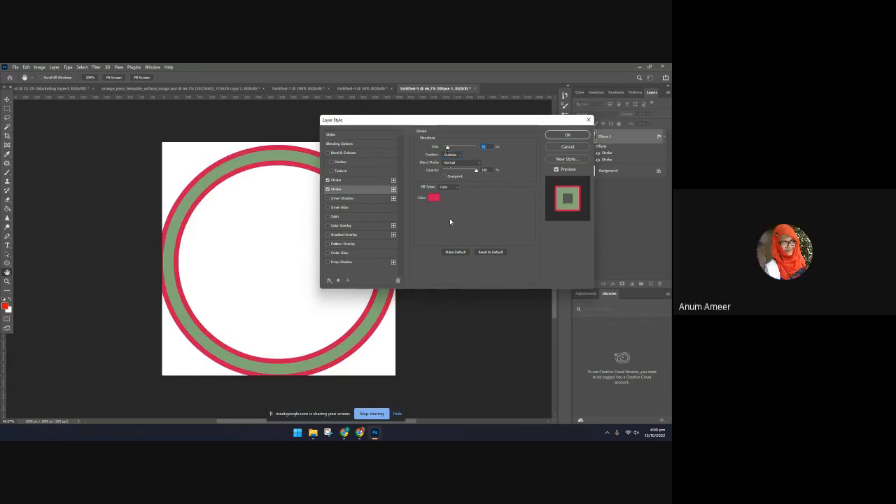
mouse_move(452, 120)
left_mouse_down()
mouse_move(506, 103)
mouse_move(524, 130)
left_mouse_up()
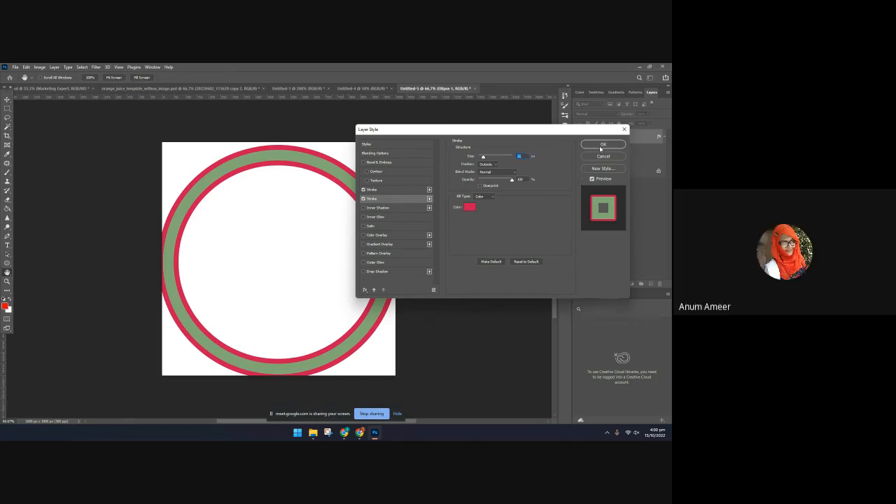
Try other position options for the crimson stroke and return it to Outside
left_click(513, 172)
left_click(493, 205)
left_click(497, 173)
left_click(497, 205)
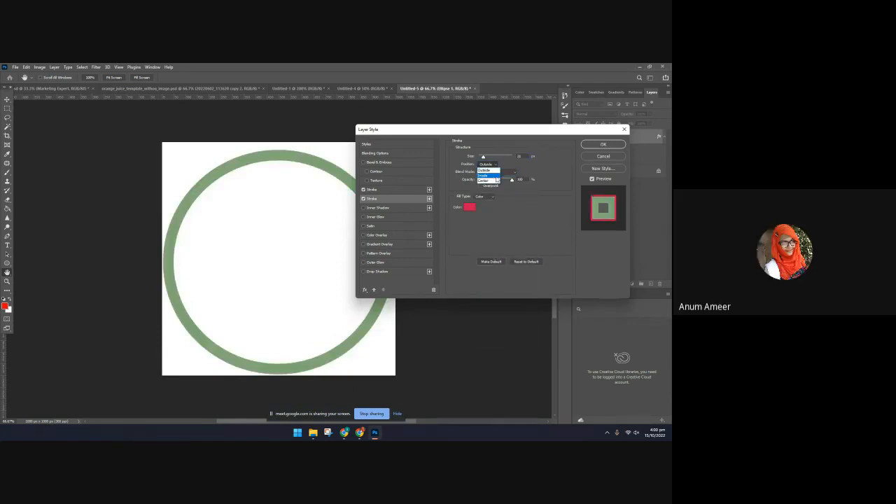
left_click(512, 173)
left_click(505, 178)
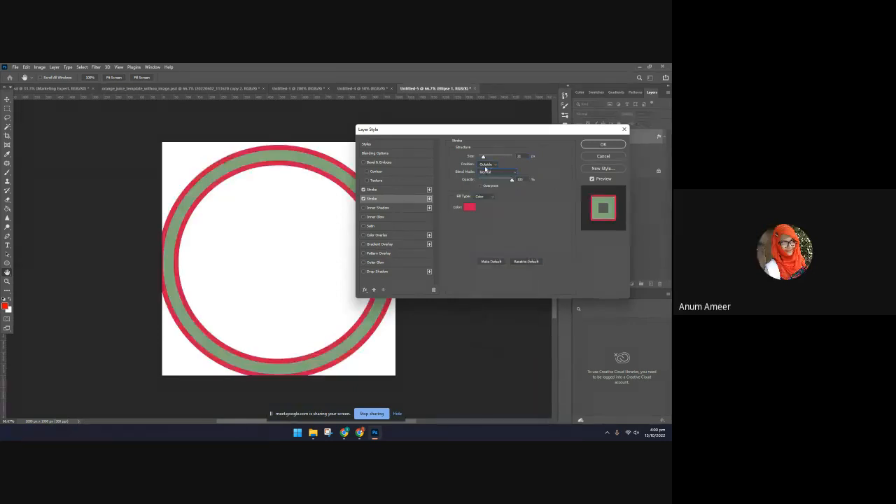
left_click(486, 165)
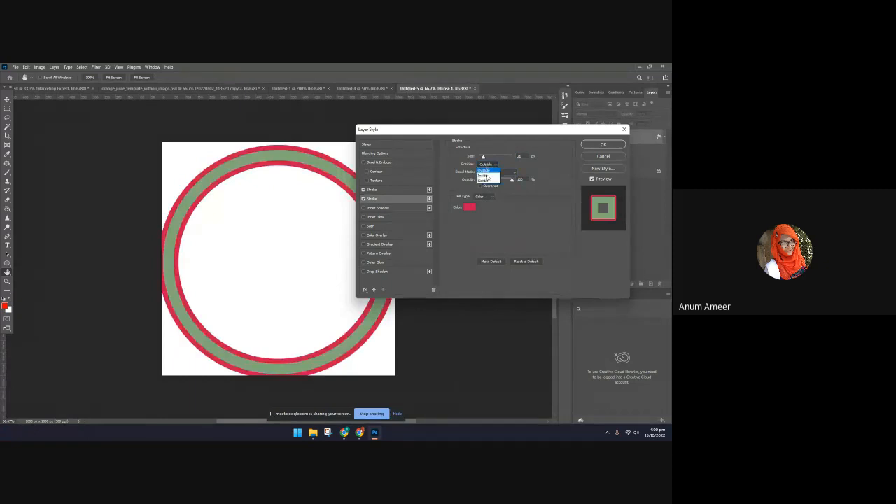
left_click(531, 238)
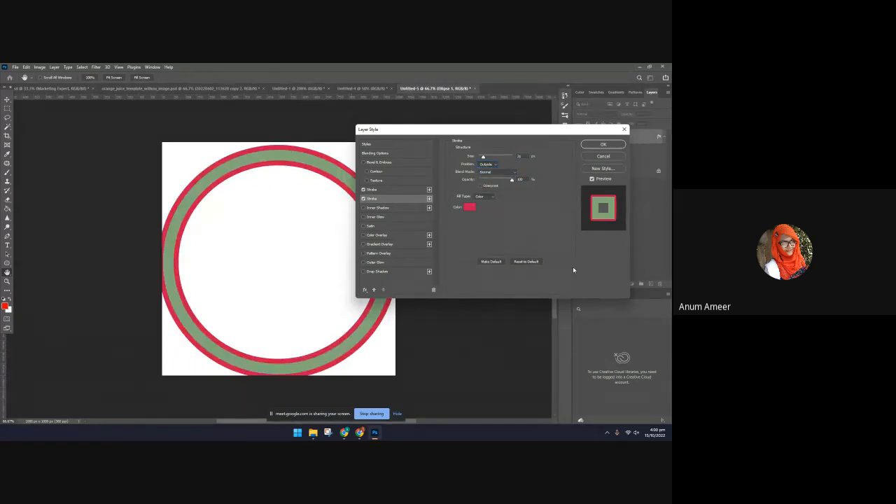
Apply the two Stroke effects and shift the ring slightly downward on the canvas
left_click(602, 145)
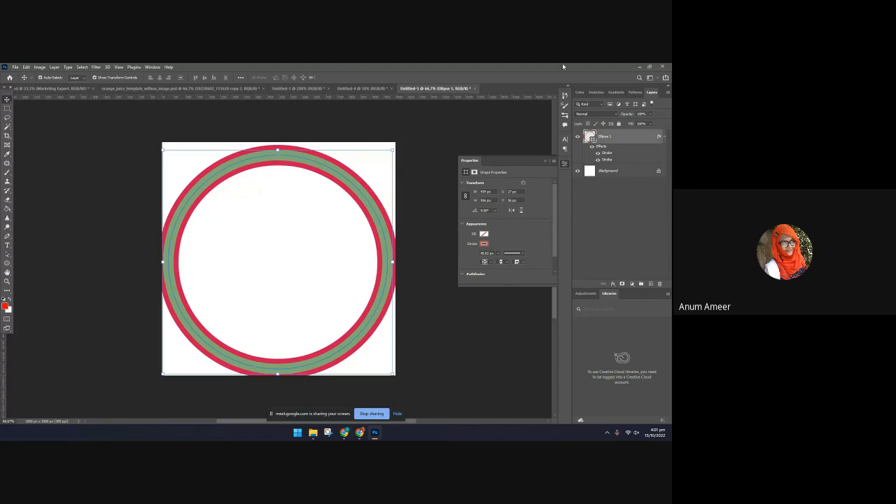
left_click(465, 140)
left_click_drag(316, 366, 316, 370)
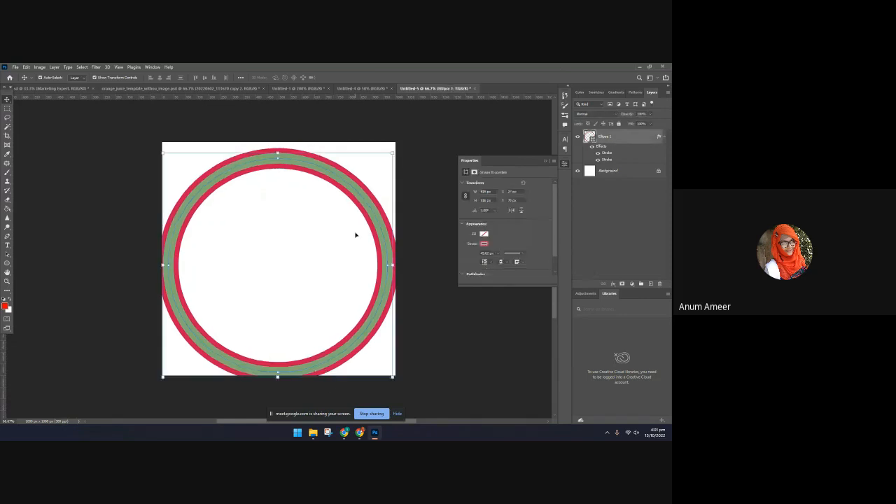
Move the ring upward until it sits vertically centred on the square canvas
left_click_drag(363, 205, 365, 187)
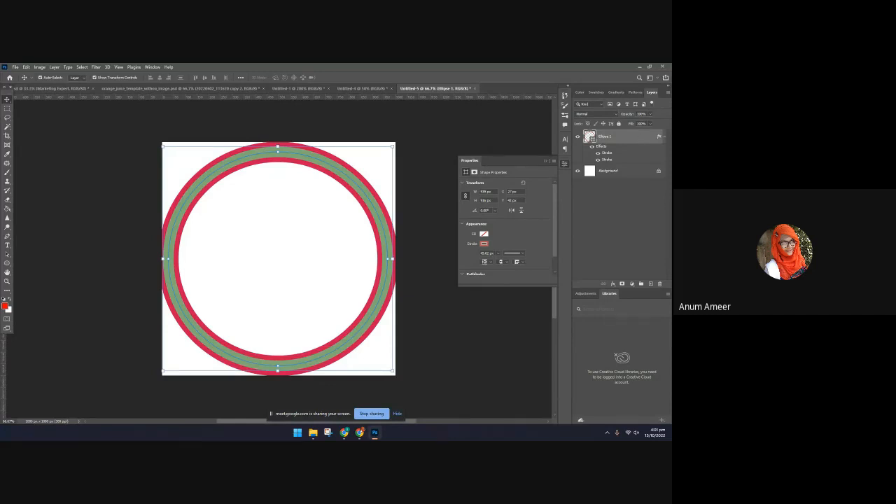
Switch to Chrome, close the script fonts page and open a blank new tab
left_click(359, 433)
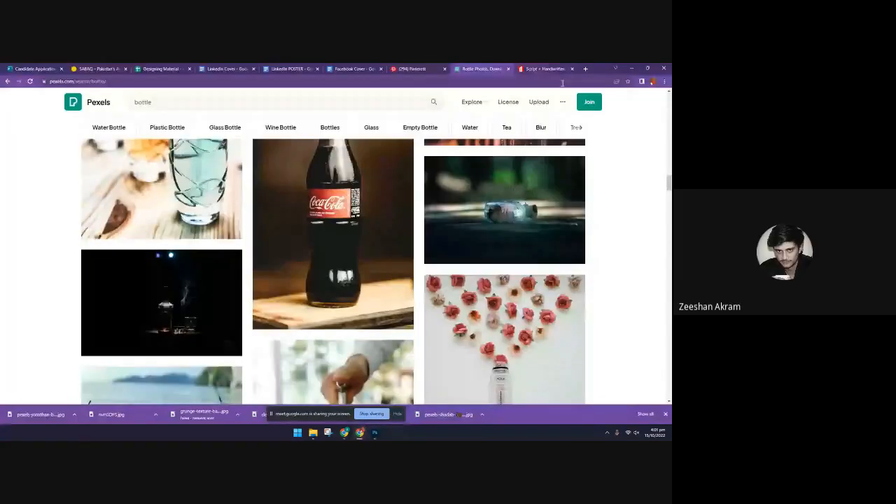
left_click(568, 69)
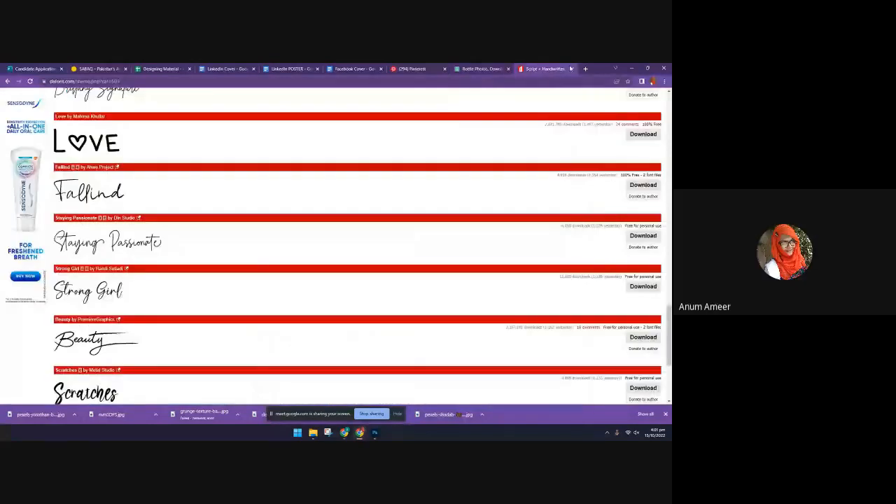
left_click(585, 68)
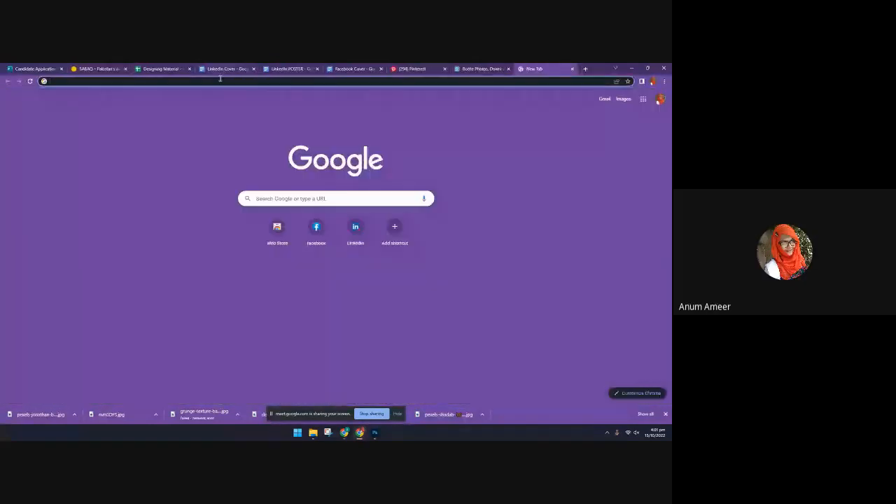
left_click(220, 81)
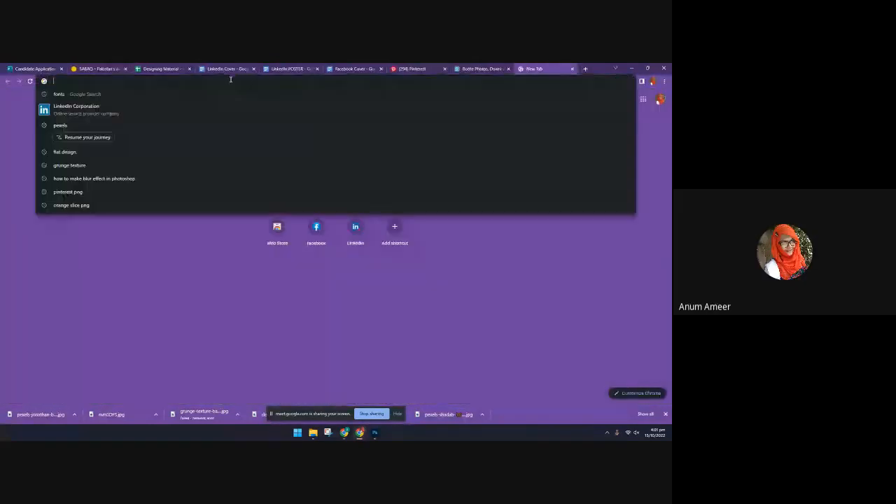
left_click(179, 289)
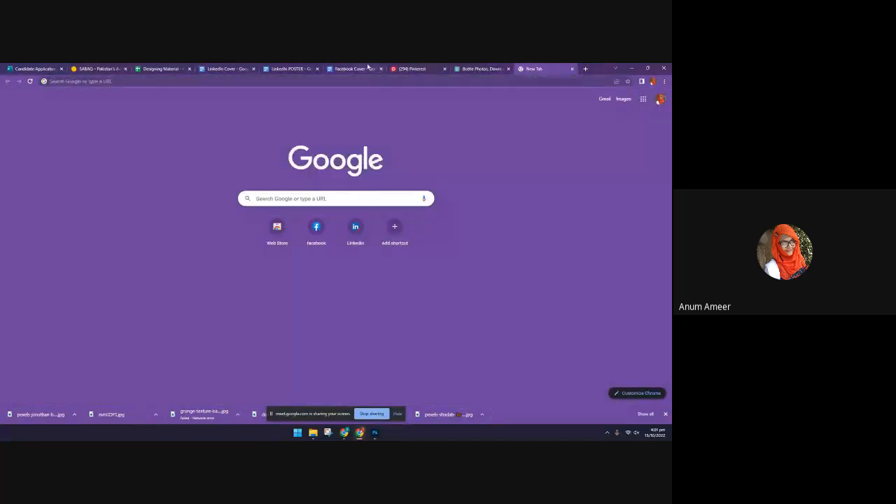
Review the numbered cover briefs in the Facebook Cover document
mouse_move(367, 67)
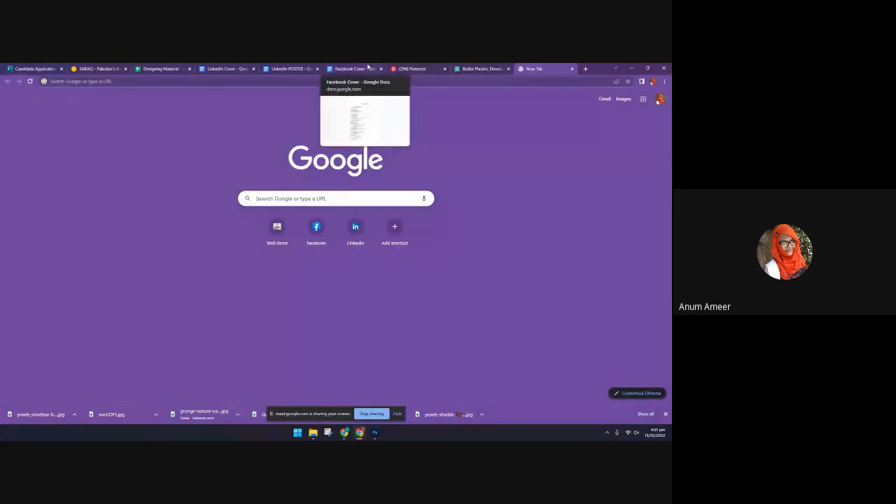
left_click(367, 68)
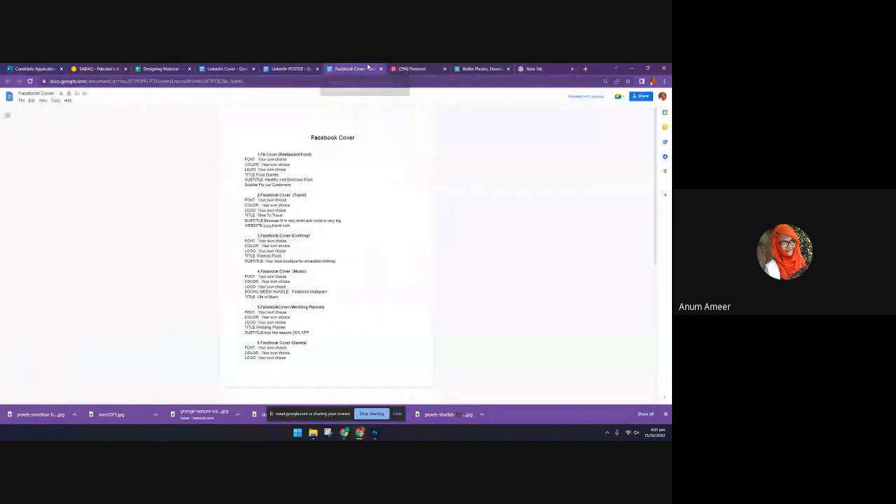
scroll(317, 305, "down", 2)
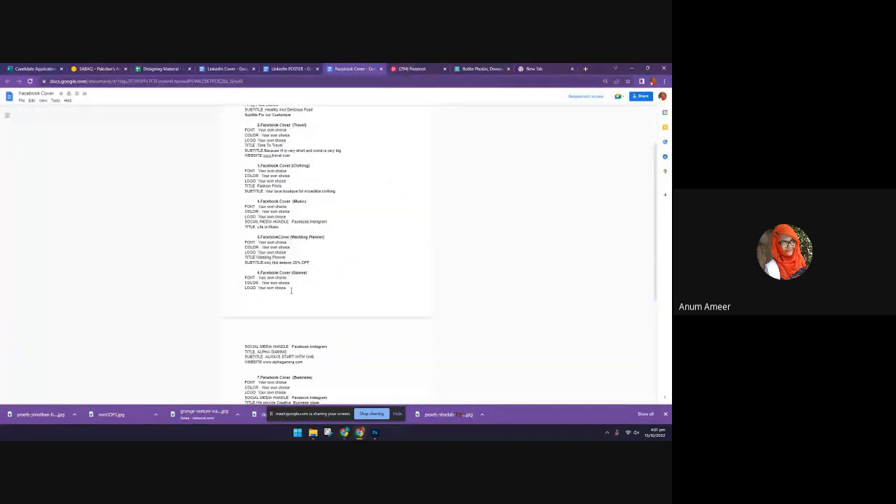
Browse the Pinterest wallpaper pins, open the teal one with the cartoon figure and look through its related pins
left_click(422, 68)
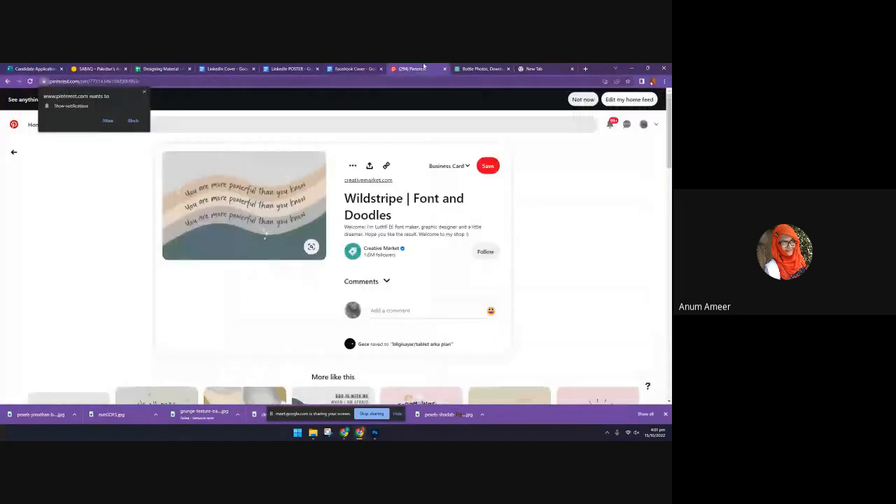
scroll(211, 245, "down", 4)
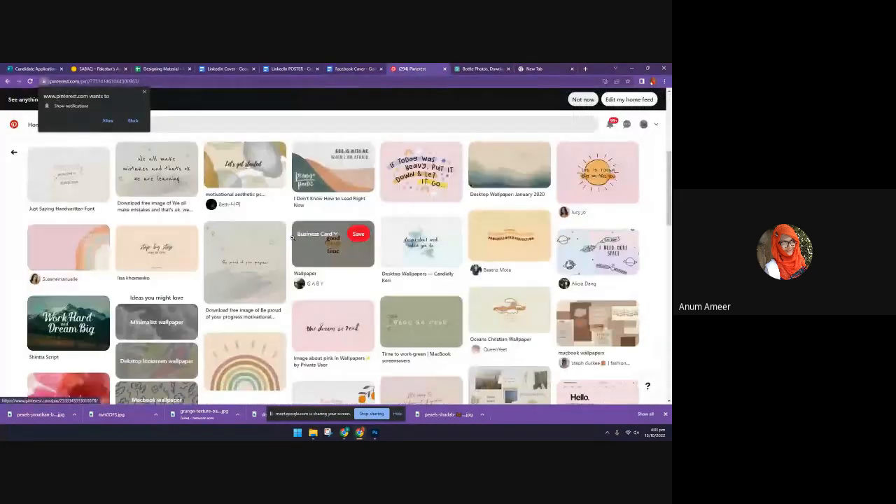
scroll(301, 252, "down", 2)
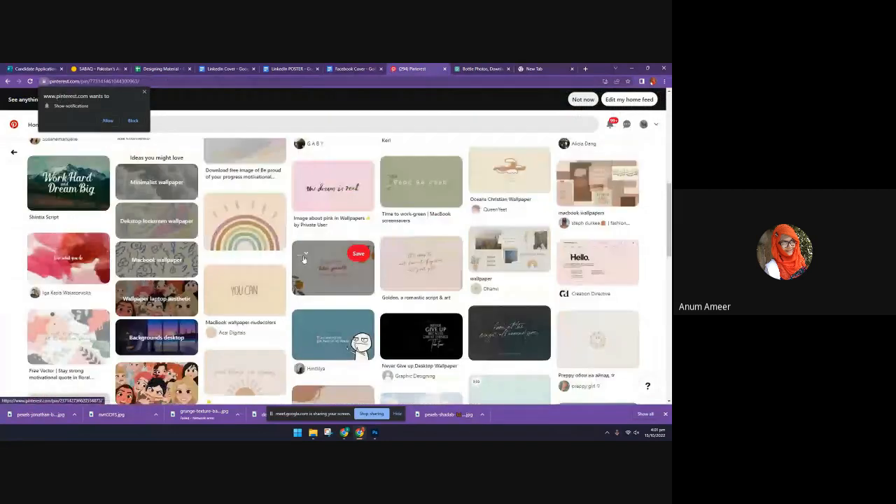
scroll(303, 256, "down", 1)
left_click(322, 311)
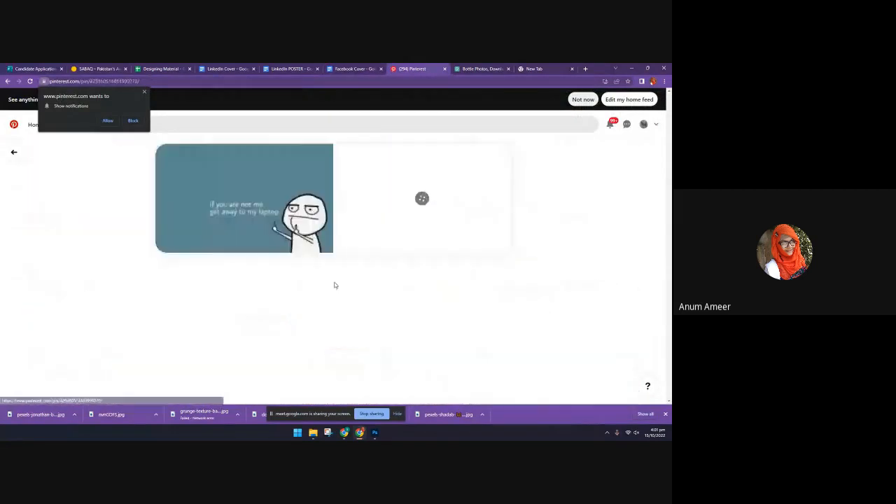
scroll(337, 275, "down", 3)
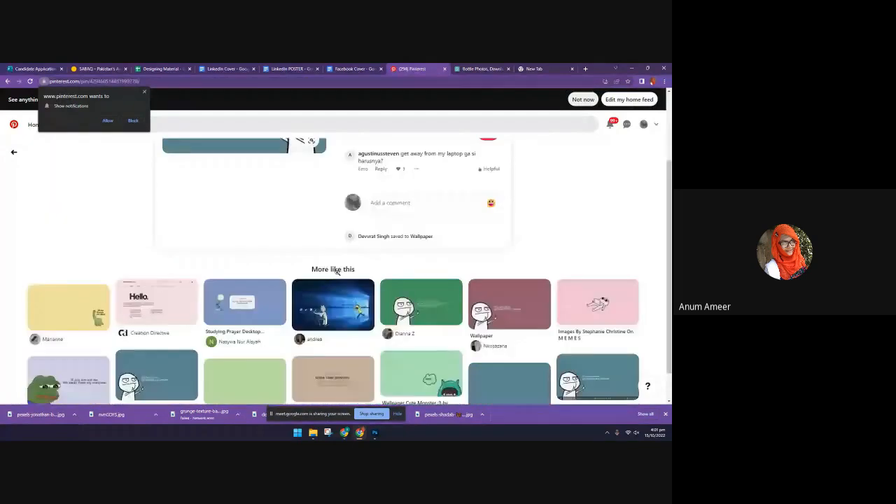
scroll(337, 275, "down", 2)
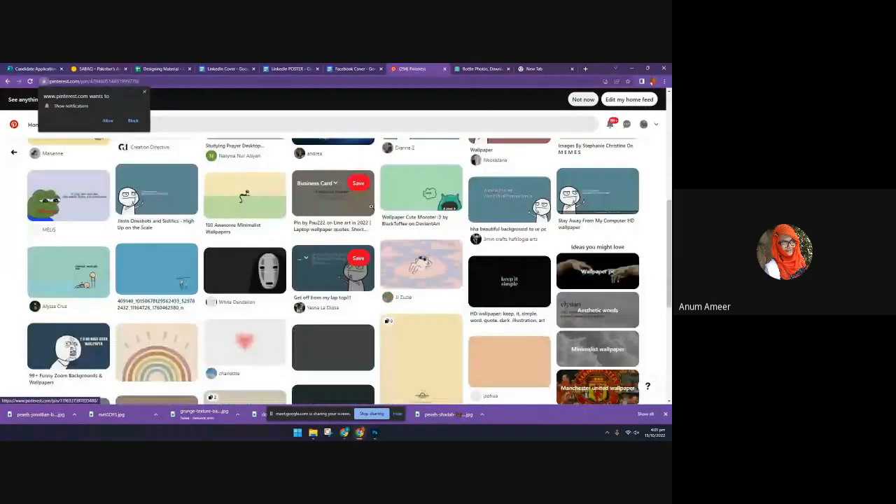
Open the green Wallpaper Cute Monster pin and look over its page and related pins
left_click(399, 177)
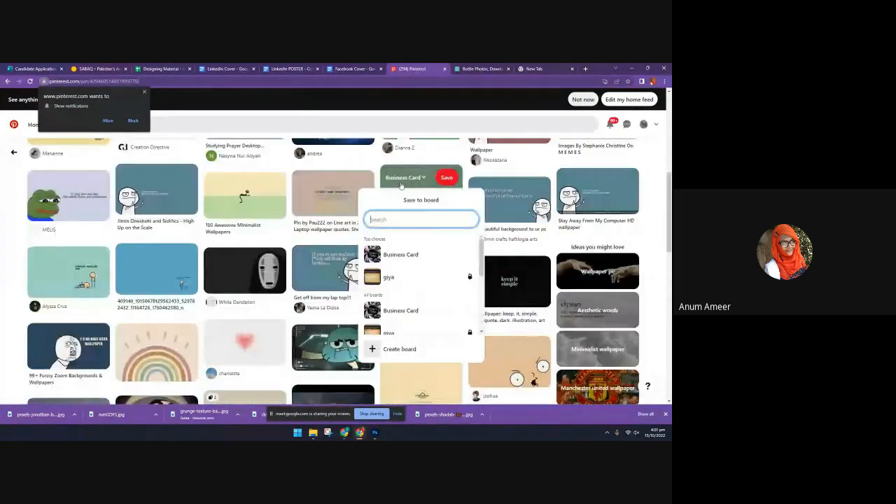
left_click(404, 199)
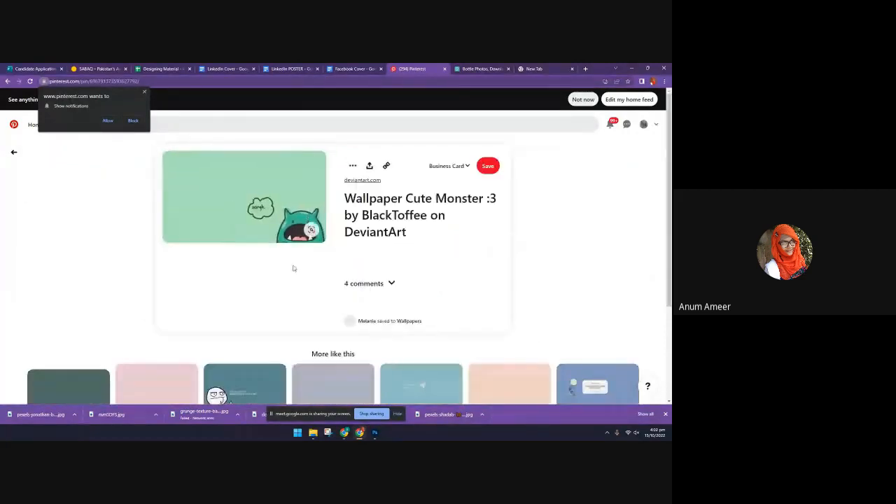
scroll(506, 331, "down", 4)
scroll(506, 331, "up", 4)
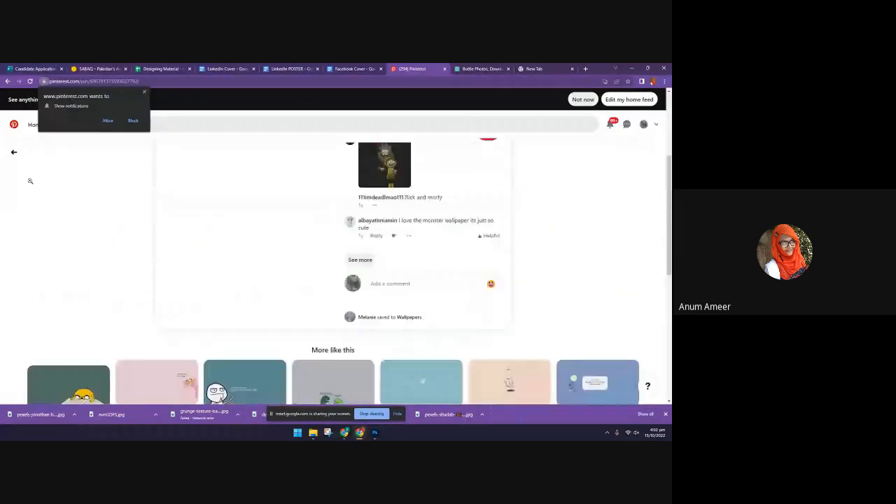
scroll(332, 266, "down", 5)
Look over the bottle photos on Pexels and close that page
key("ctrl+Tab")
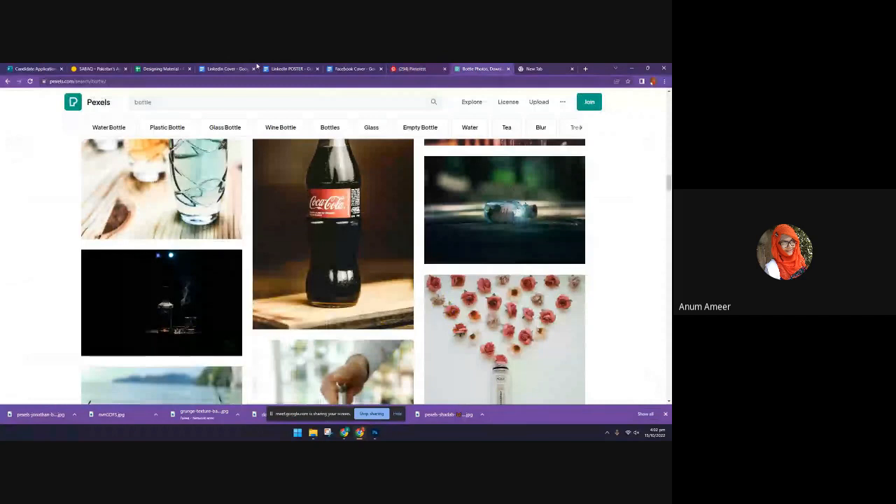
mouse_move(468, 209)
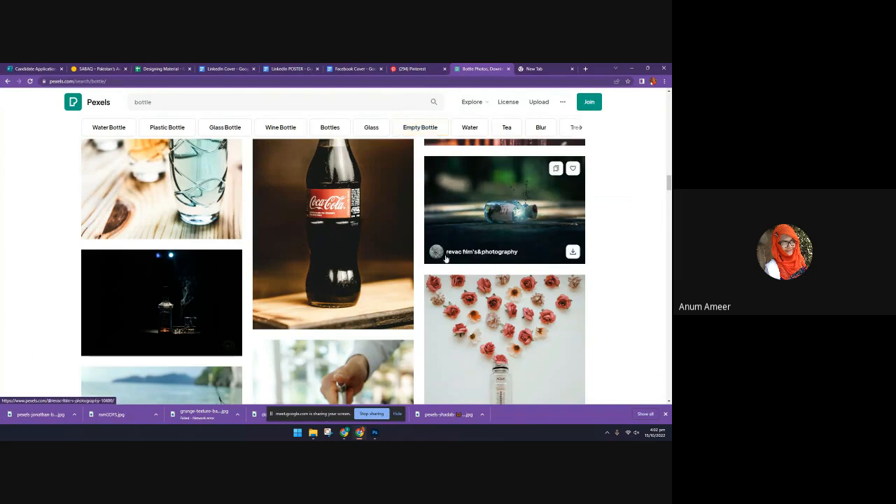
scroll(447, 259, "down", 3)
scroll(445, 264, "up", 4)
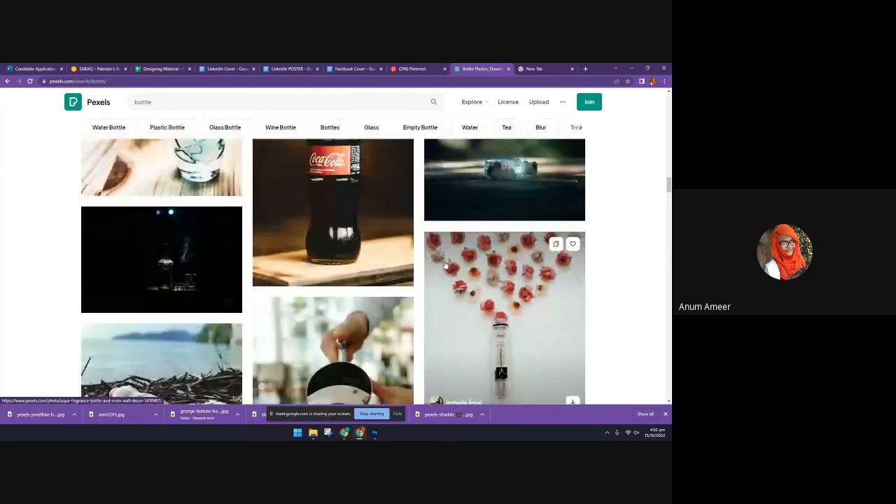
left_click(534, 69)
left_click(473, 67)
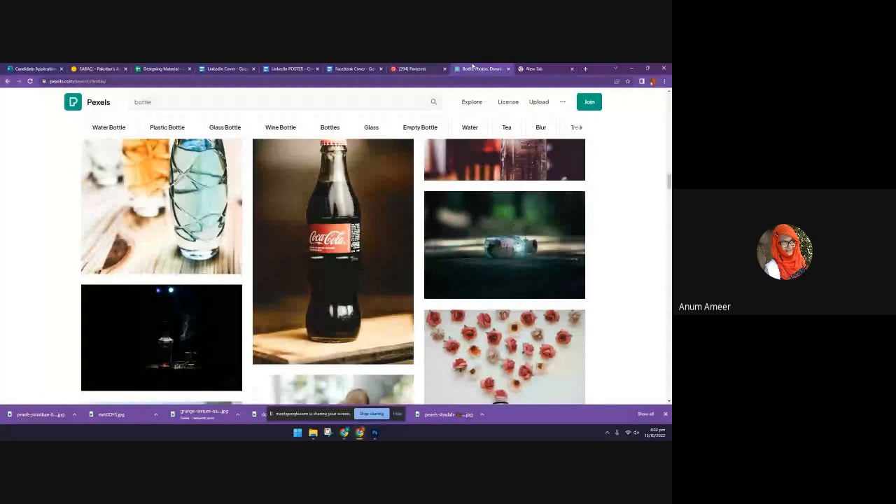
left_click(508, 69)
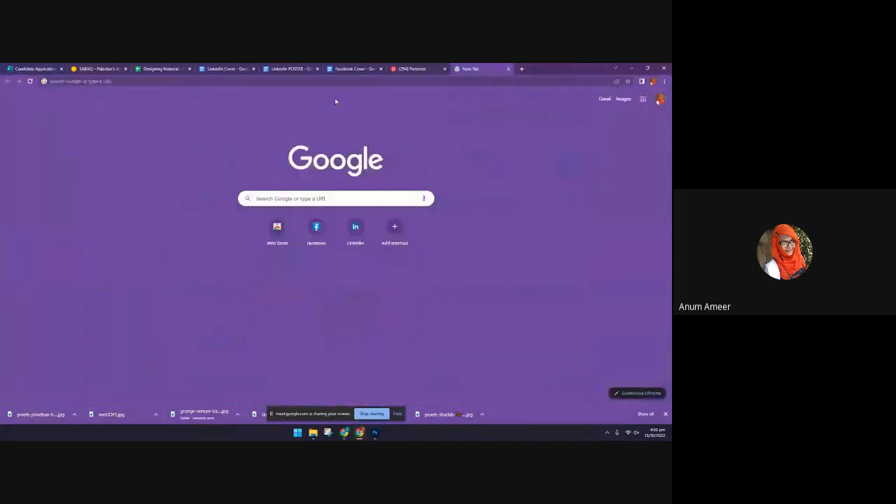
Look up "free" in the blank tab, open the suggested Freepik site and look over its home page
left_click(315, 83)
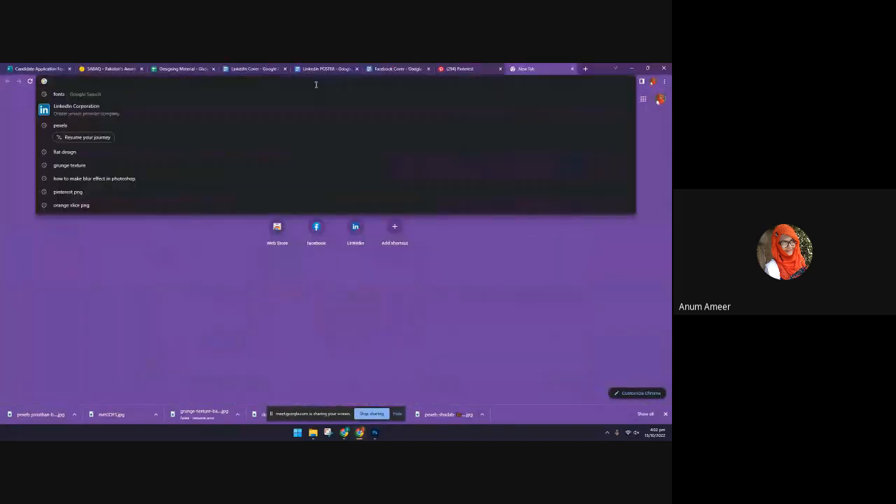
type("freepik")
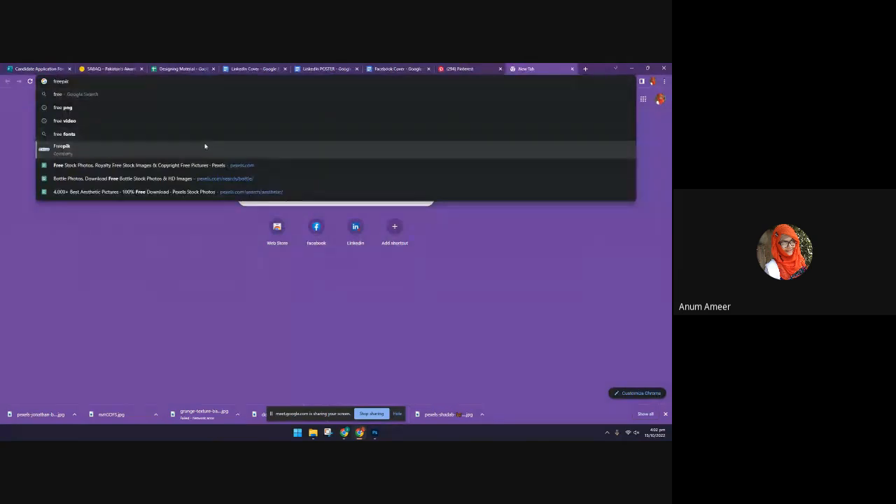
left_click(204, 145)
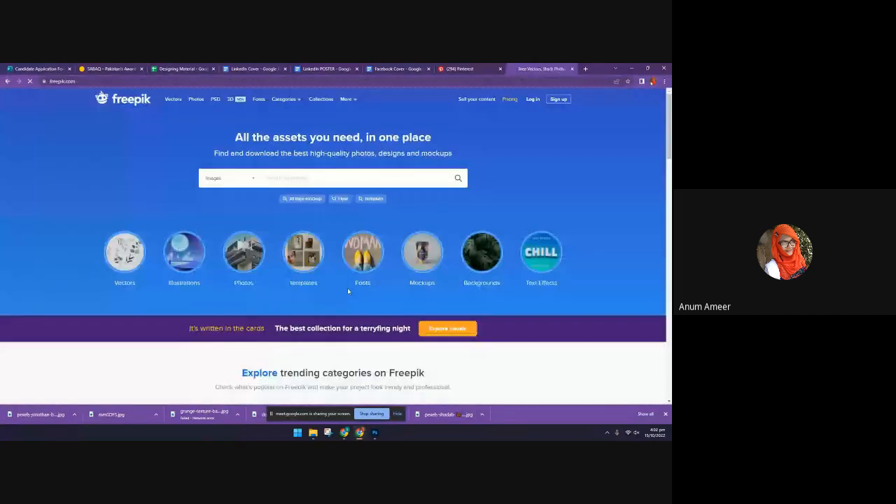
scroll(314, 309, "down", 1)
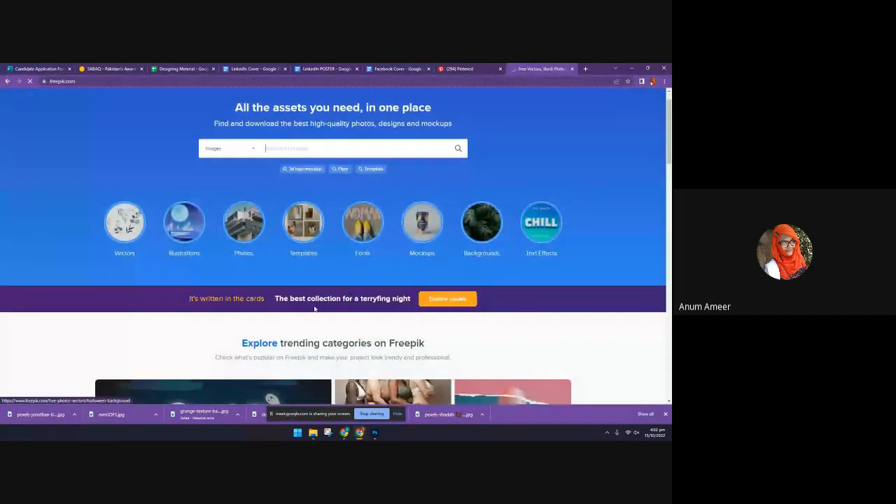
scroll(282, 175, "up", 1)
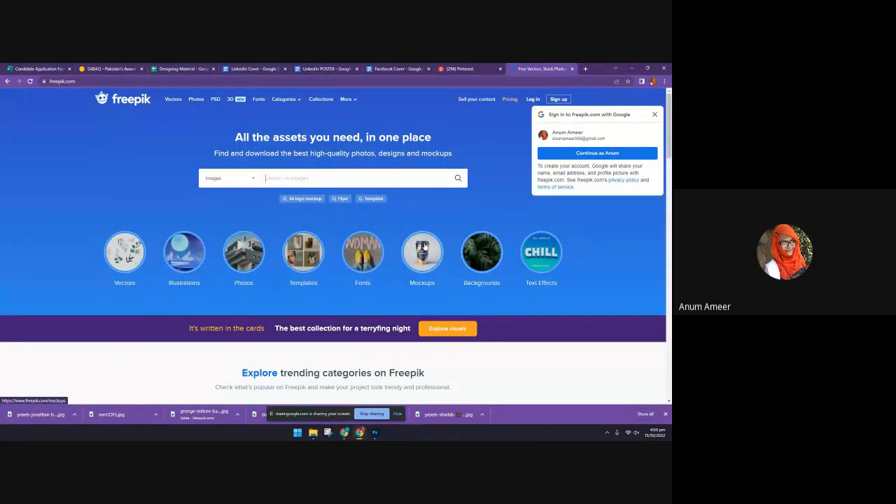
Open Freepik's Mockups category and examine the range of mockup types offered
left_click(423, 245)
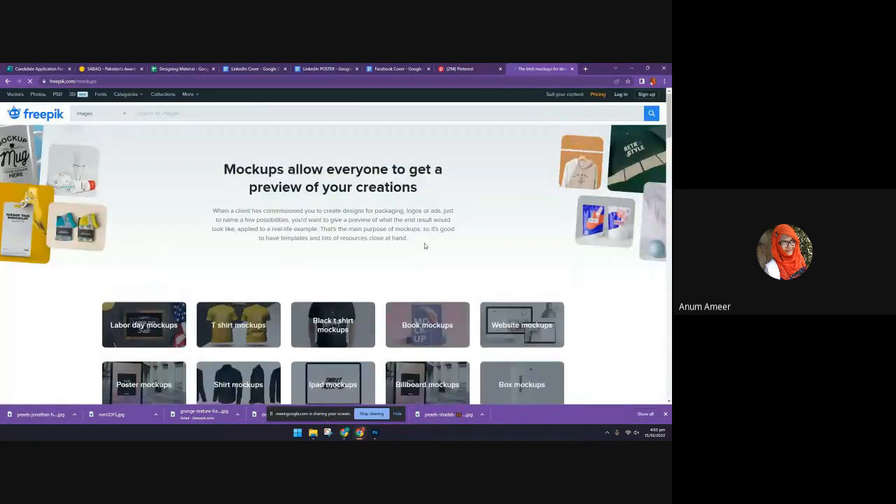
scroll(425, 248, "down", 2)
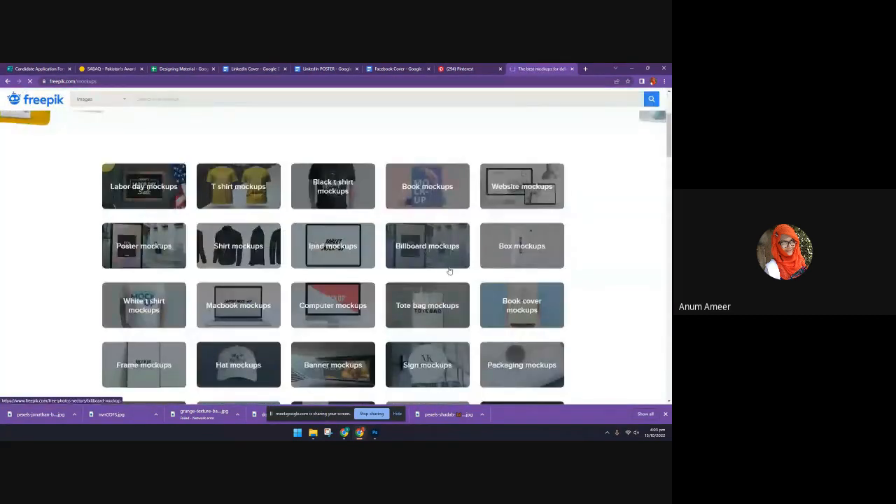
scroll(449, 271, "down", 2)
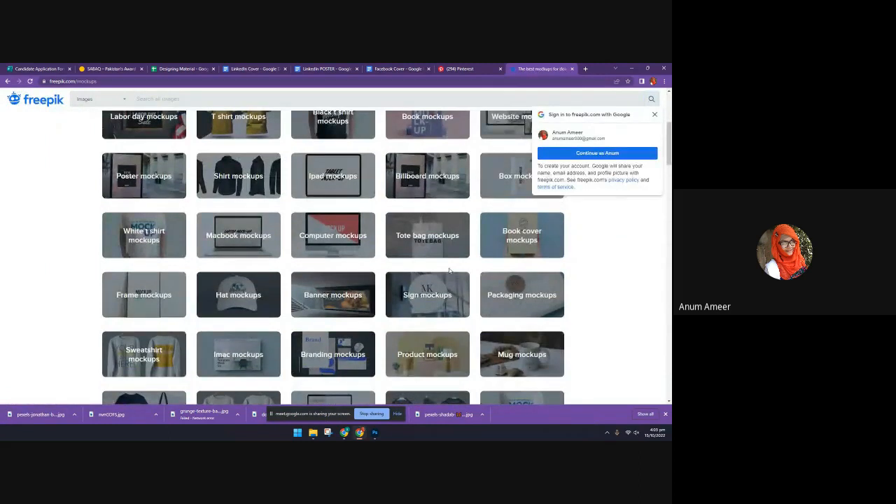
scroll(449, 271, "down", 3)
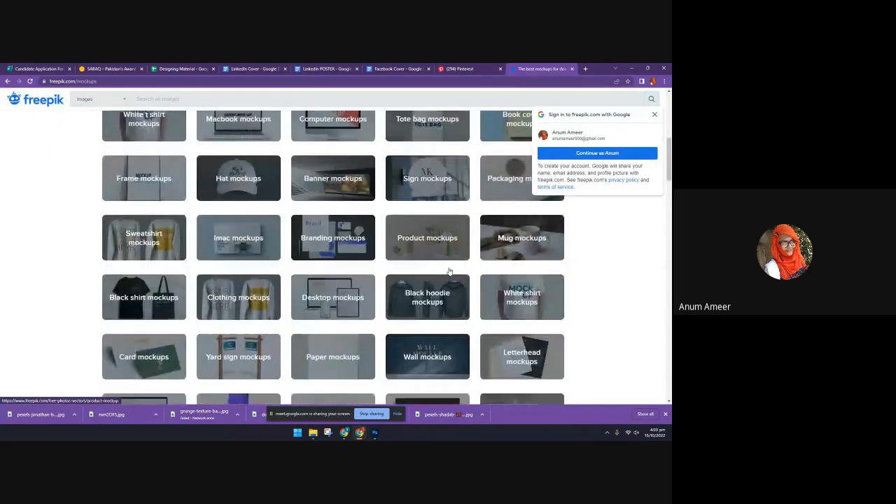
scroll(449, 271, "down", 4)
scroll(449, 272, "down", 5)
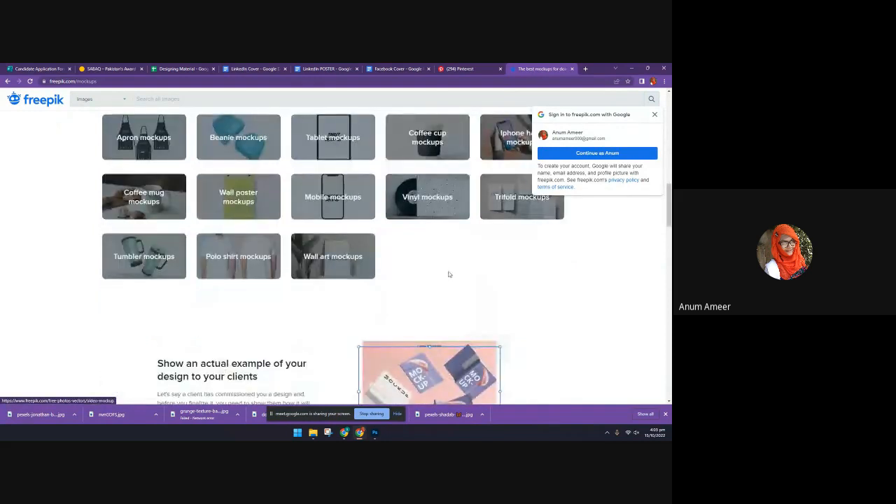
scroll(449, 274, "up", 4)
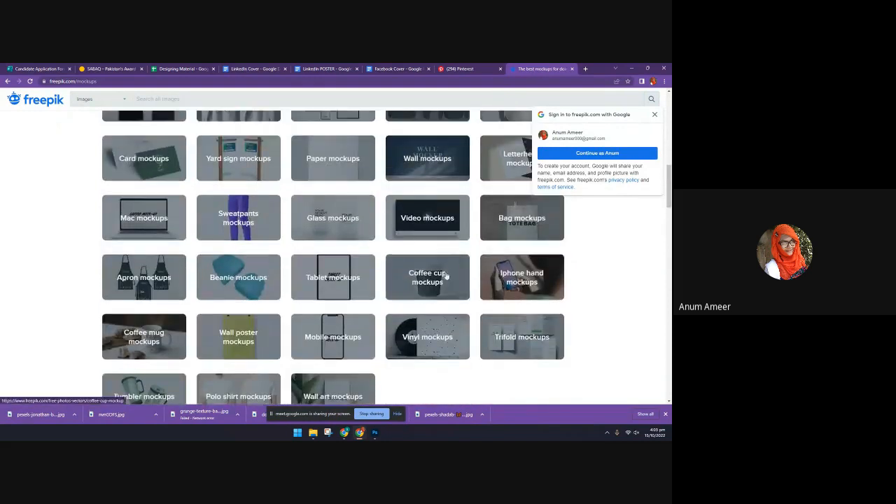
scroll(446, 276, "down", 2)
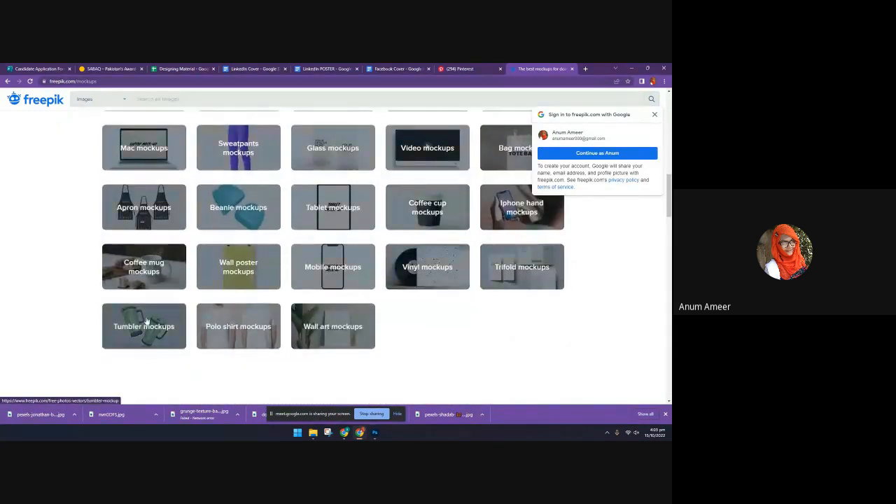
Look through the remaining mockup types and open the Book mockups category
scroll(146, 321, "up", 10)
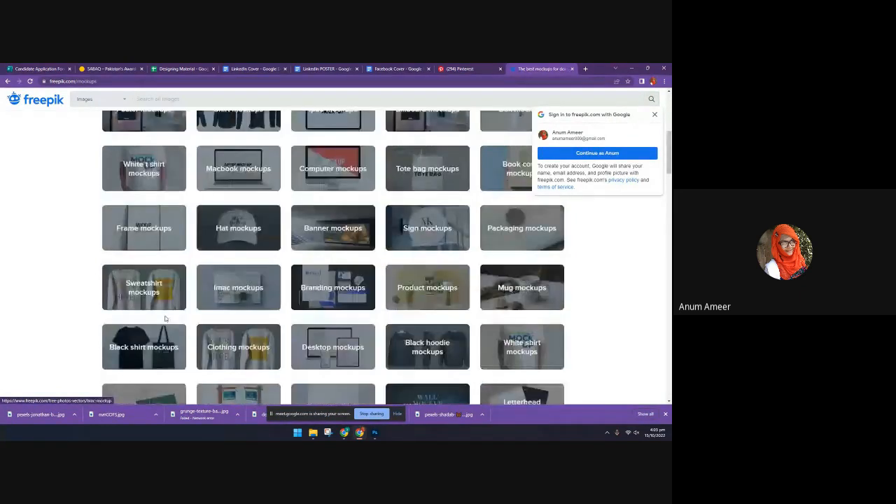
scroll(126, 294, "down", 4)
scroll(77, 238, "up", 1)
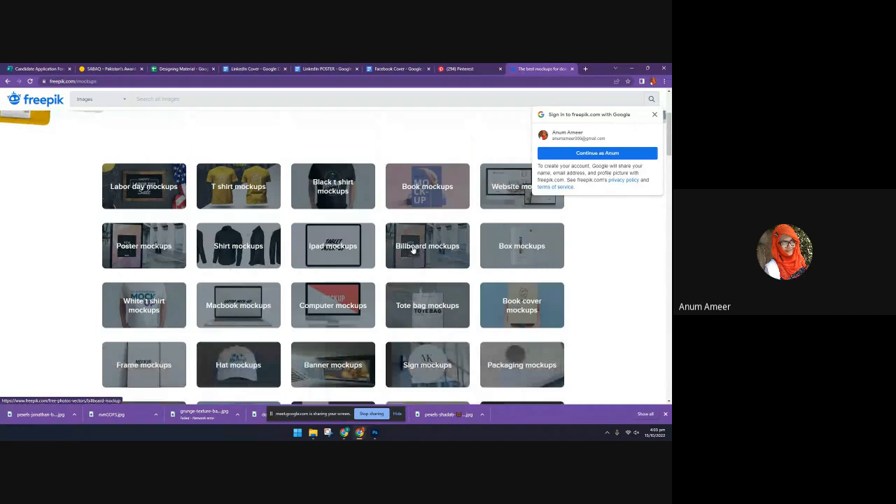
scroll(427, 339, "up", 3)
left_click(427, 339)
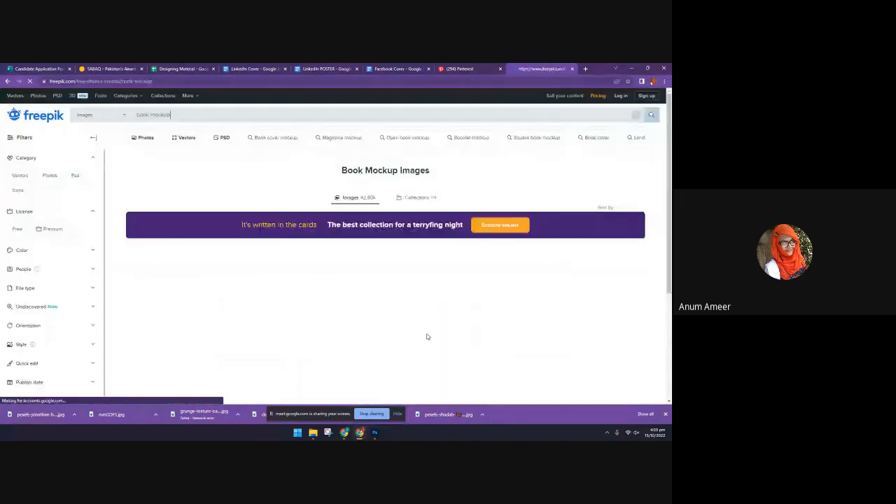
Look over the range of book mockup images in the results
scroll(427, 337, "down", 1)
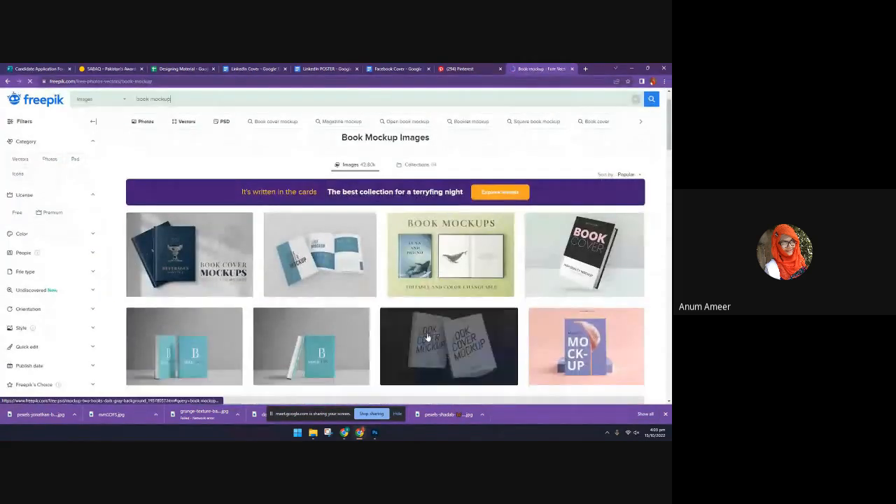
scroll(427, 338, "down", 1)
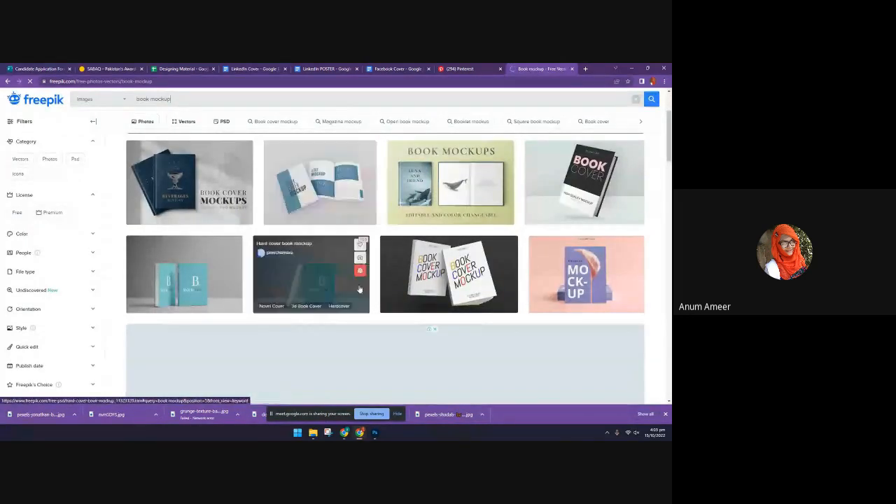
scroll(359, 289, "down", 3)
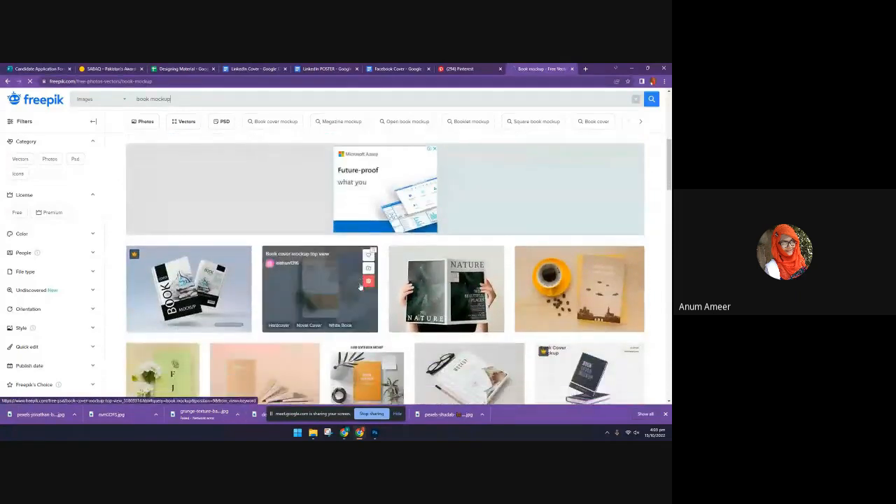
scroll(360, 287, "down", 2)
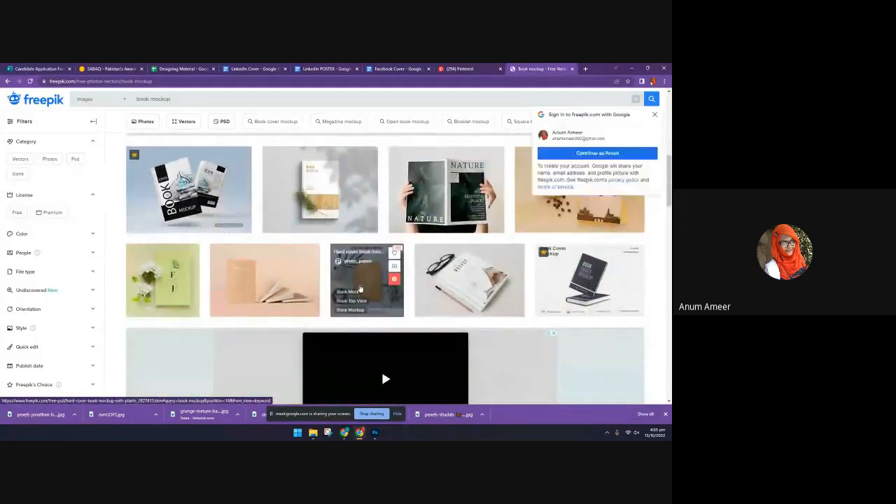
scroll(205, 297, "up", 10)
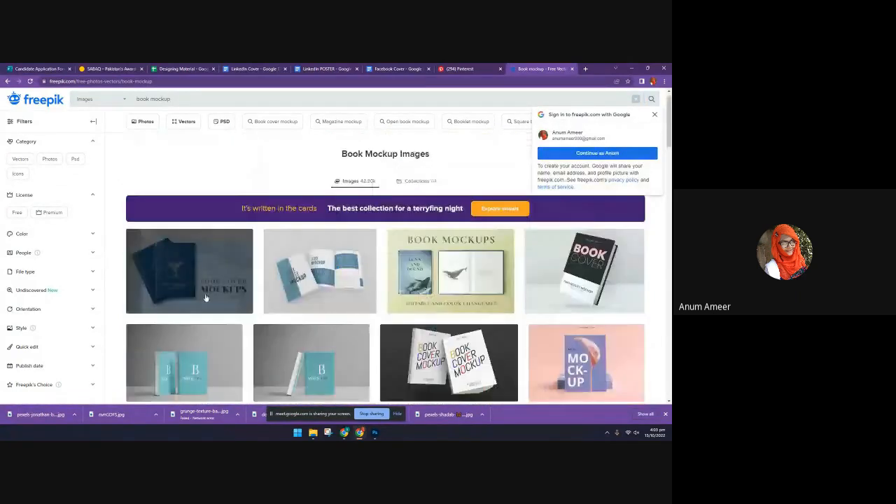
scroll(205, 297, "up", 1)
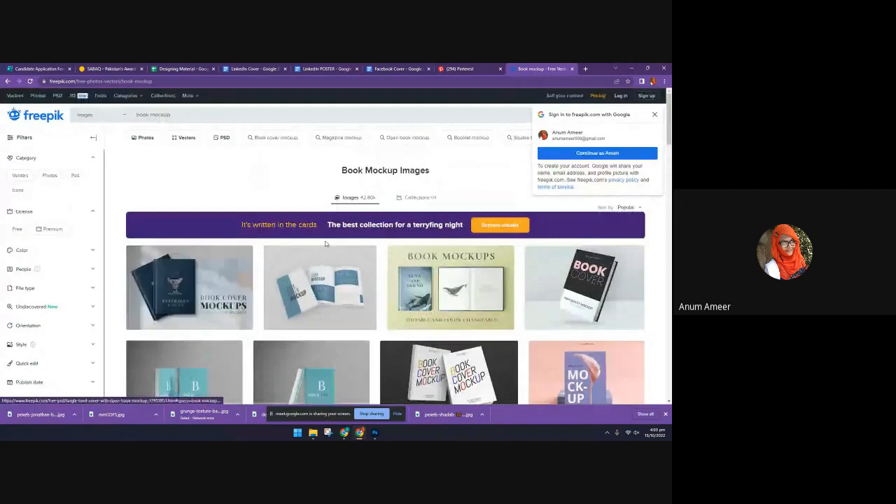
Limit the book mockup results to PSD files and look through the designs
left_click(224, 139)
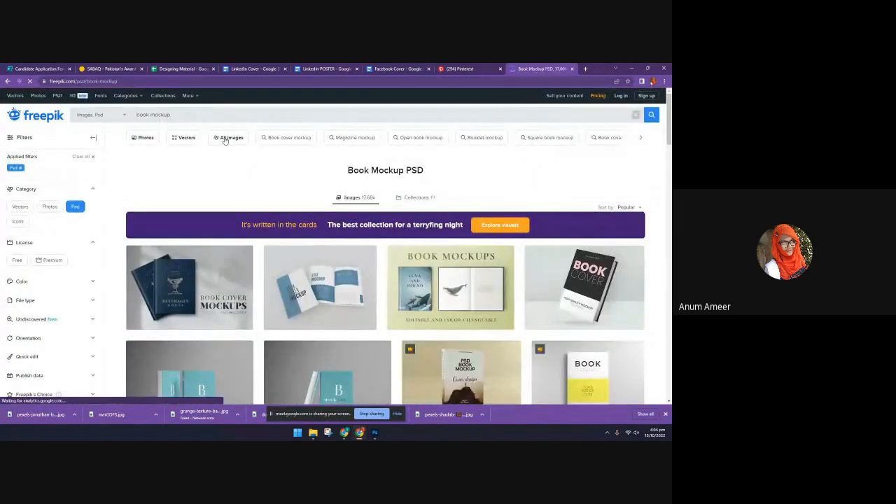
scroll(428, 347, "down", 2)
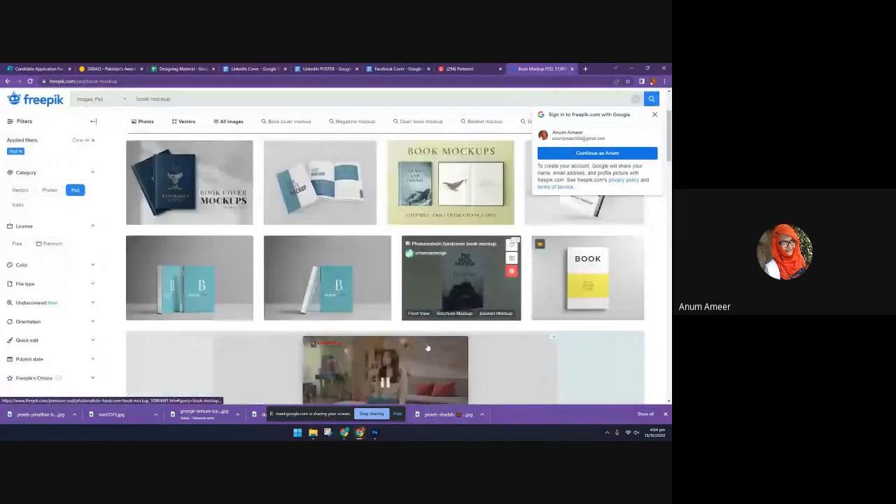
scroll(428, 347, "down", 4)
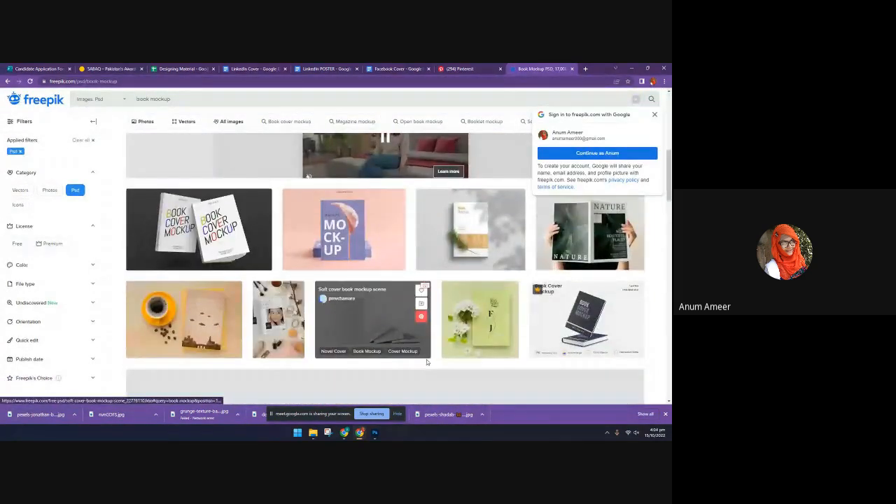
scroll(426, 359, "down", 1)
scroll(426, 361, "down", 2)
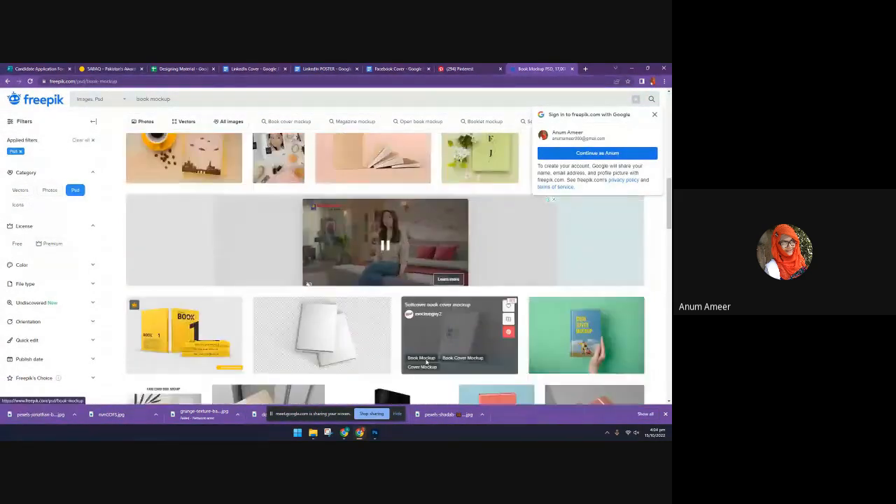
scroll(426, 361, "down", 1)
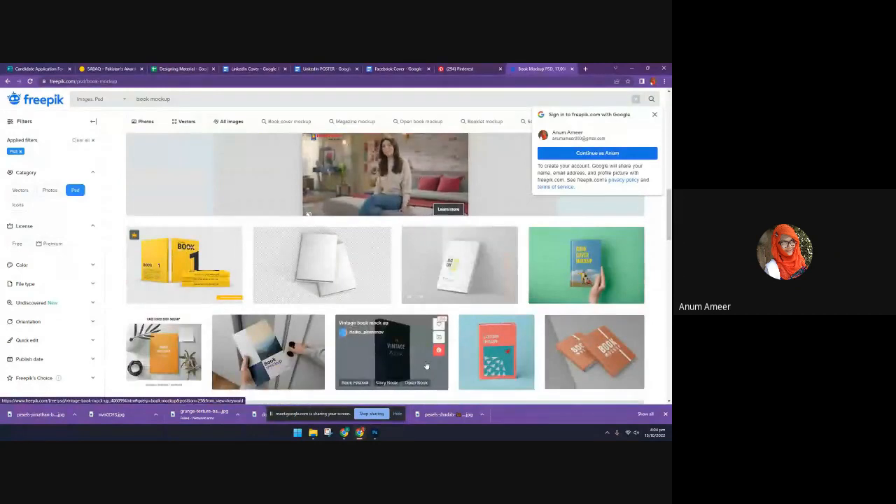
scroll(425, 364, "down", 1)
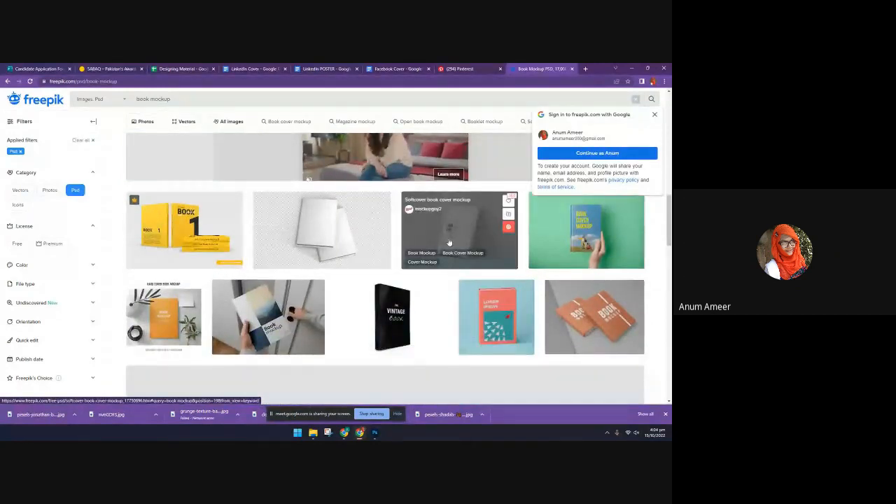
Open the free "Softcover book cover mockup" and try to download it as a guest
left_click(450, 243)
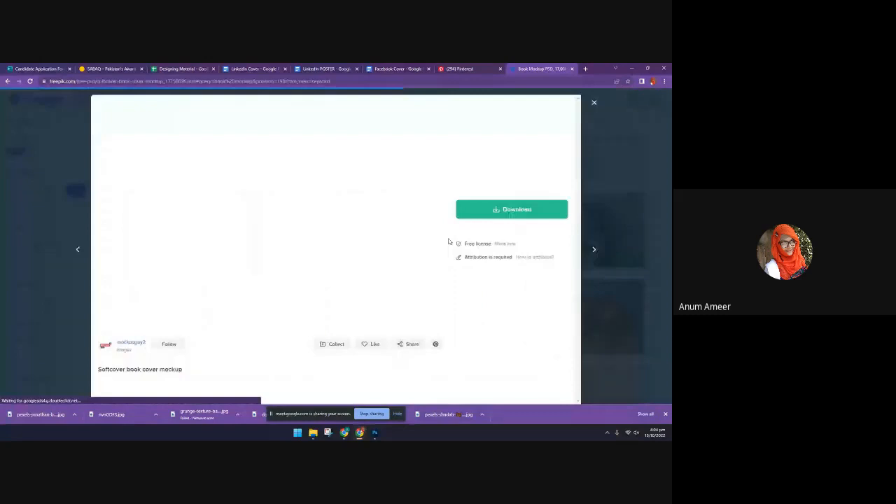
left_click(510, 211)
left_click(506, 302)
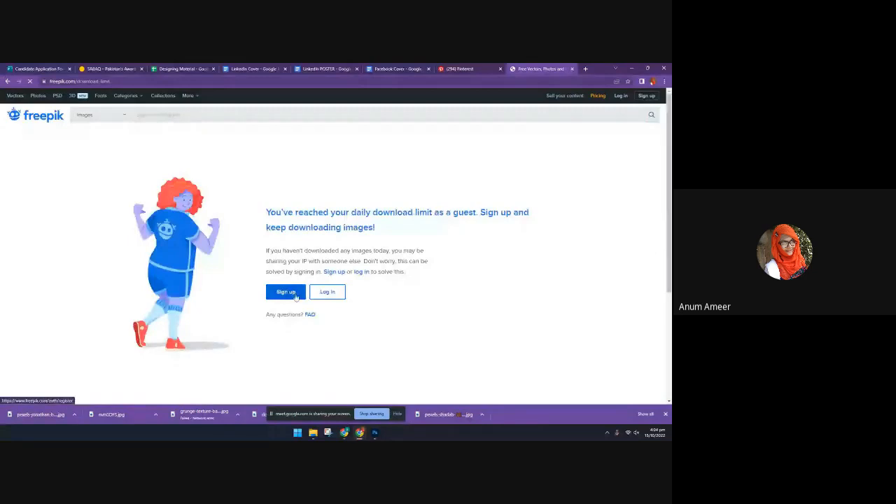
Try to sign up for a Freepik account from the download limit page
left_click(294, 296)
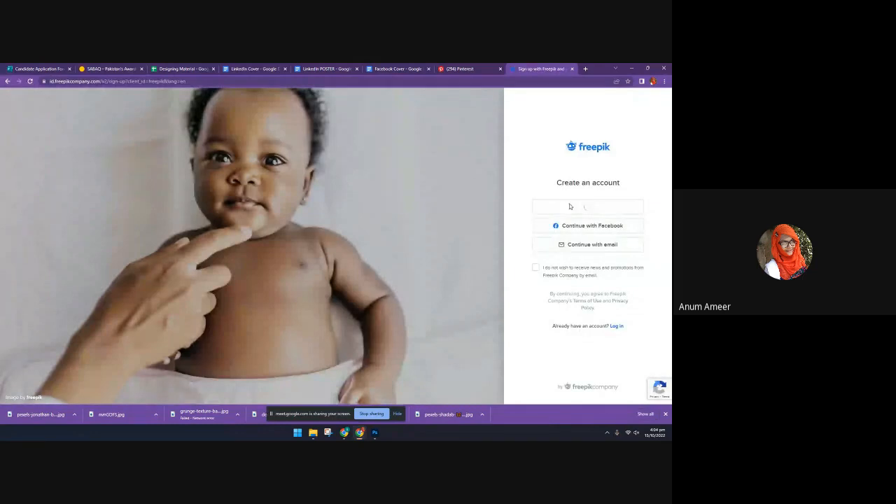
left_click(479, 69)
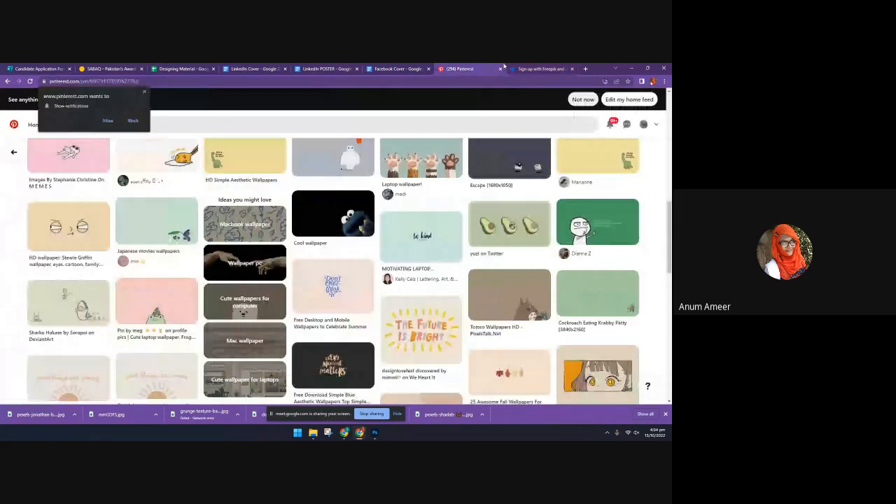
left_click(535, 69)
Reopen the softcover book cover mockup page in a new tab and sign in to Freepik with the Google account
key("ctrl+t")
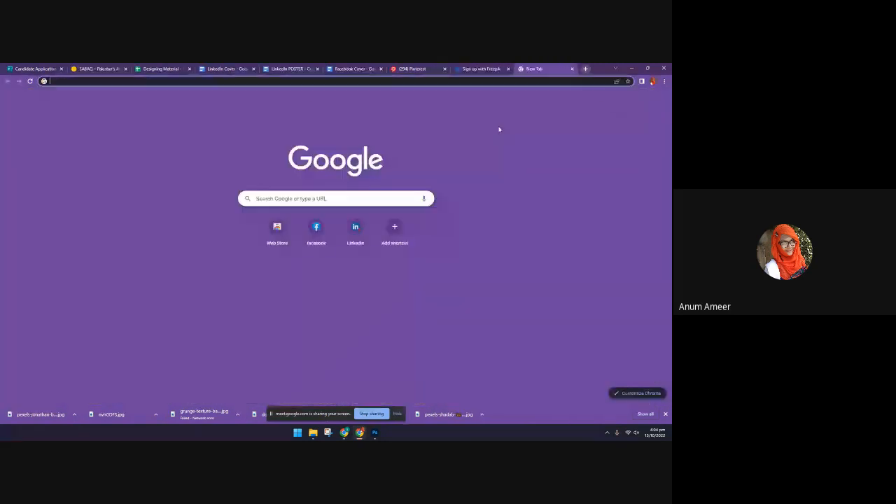
left_click(249, 82)
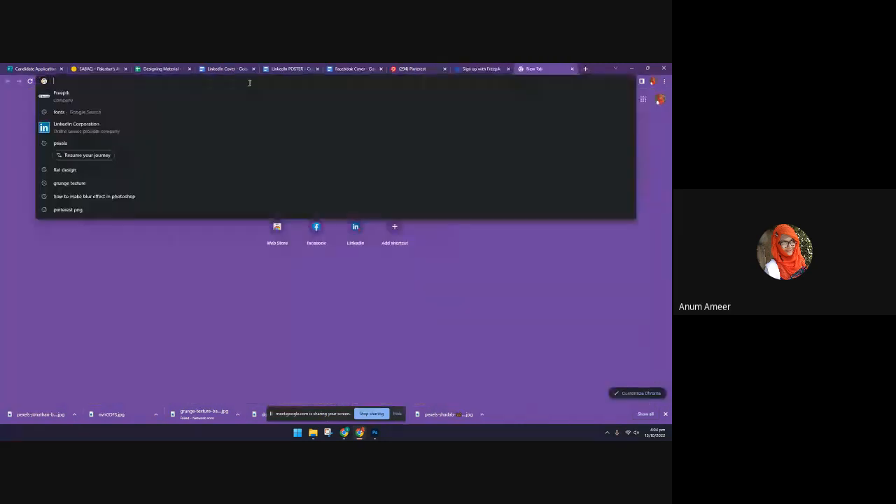
type("fr")
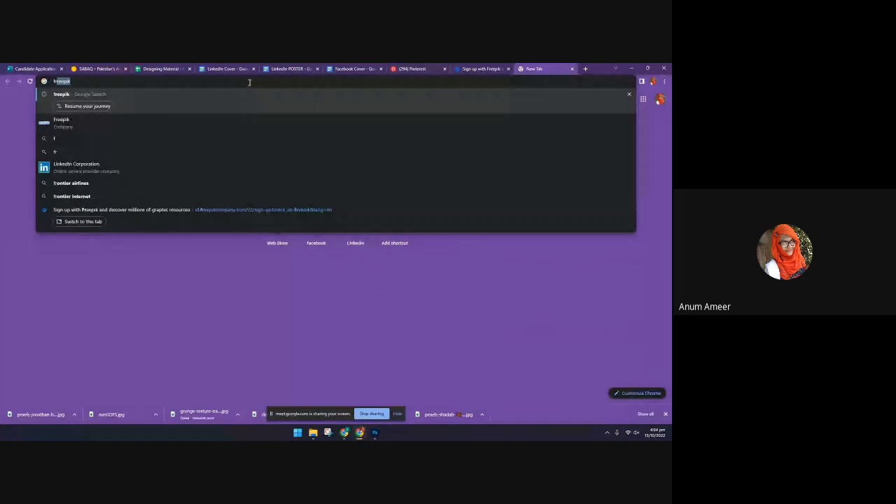
left_click(125, 194)
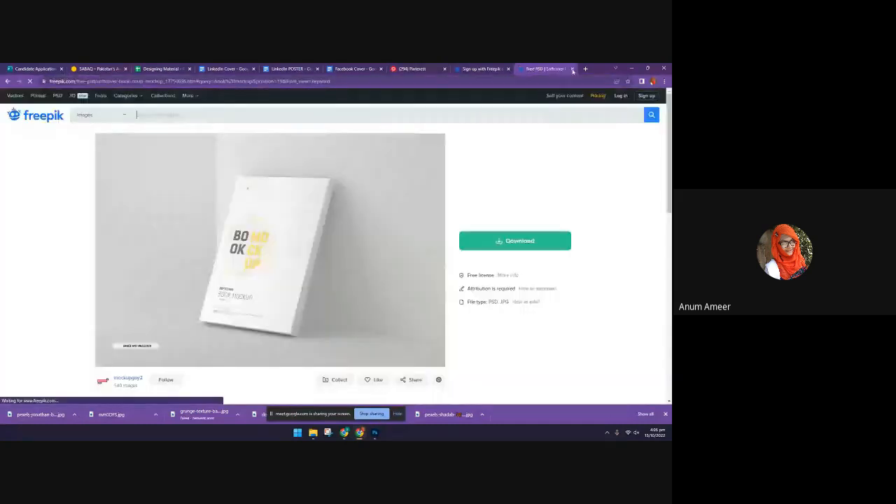
left_click(597, 208)
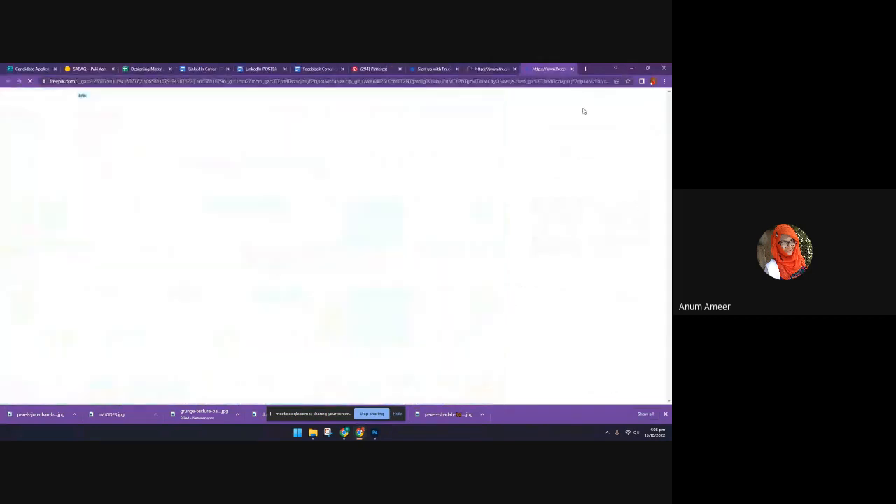
Download the softcover book mockup with the free attribution licence and close the leftover Freepik sign-up and home page tabs
left_click(519, 240)
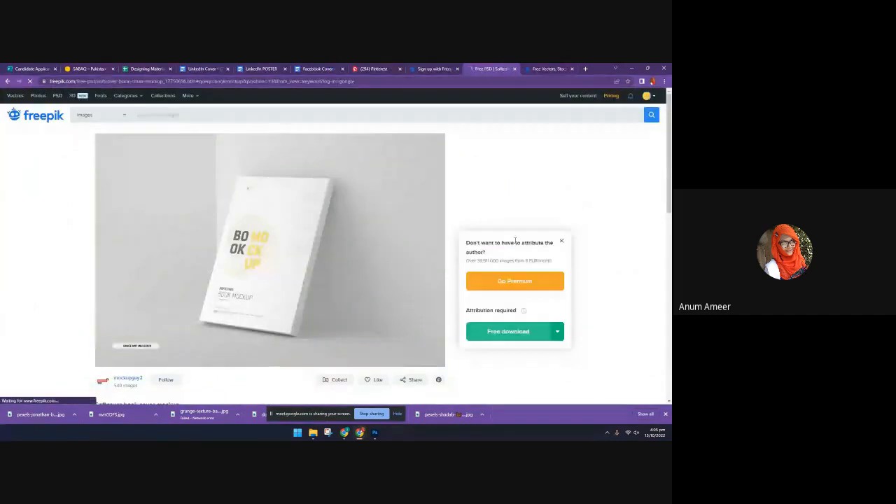
left_click(515, 329)
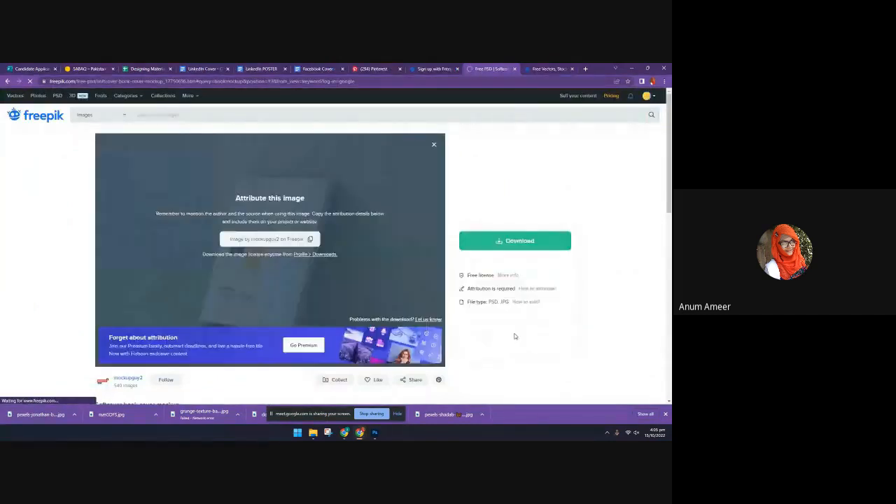
left_click(452, 70)
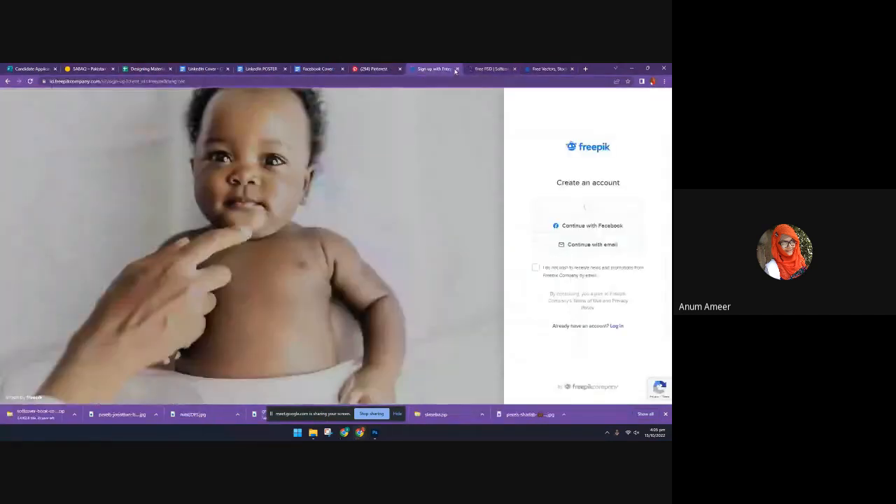
left_click(456, 68)
left_click(508, 68)
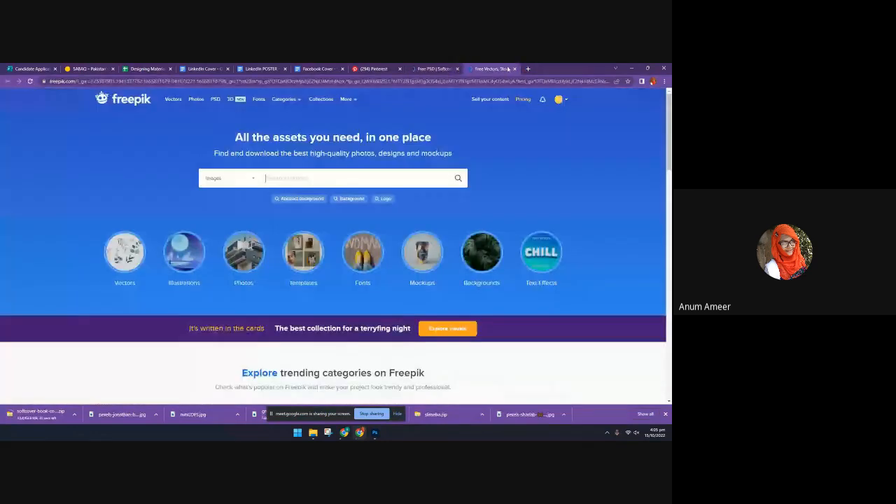
left_click(514, 69)
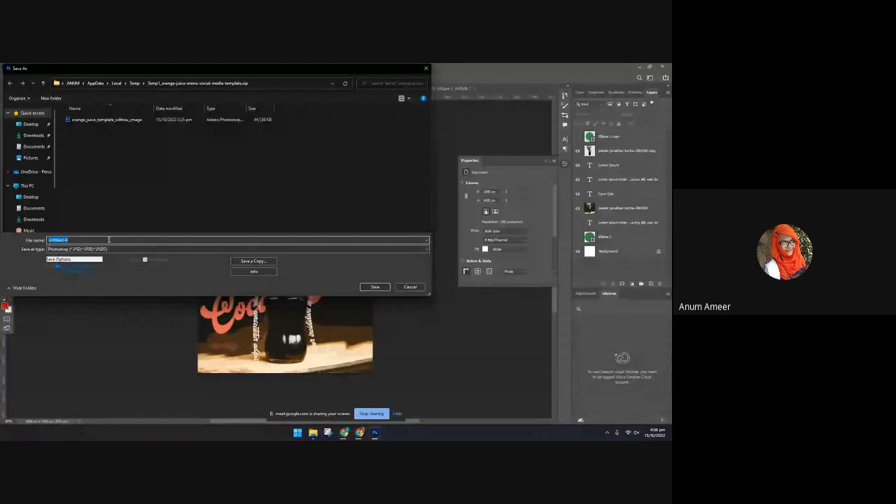
In Photoshop's Save As dialog, clear the suggested file name and go to the personal folder on Local Disk (D:)
key("BackSpace")
scroll(28, 210, "down", 2)
left_click(35, 205)
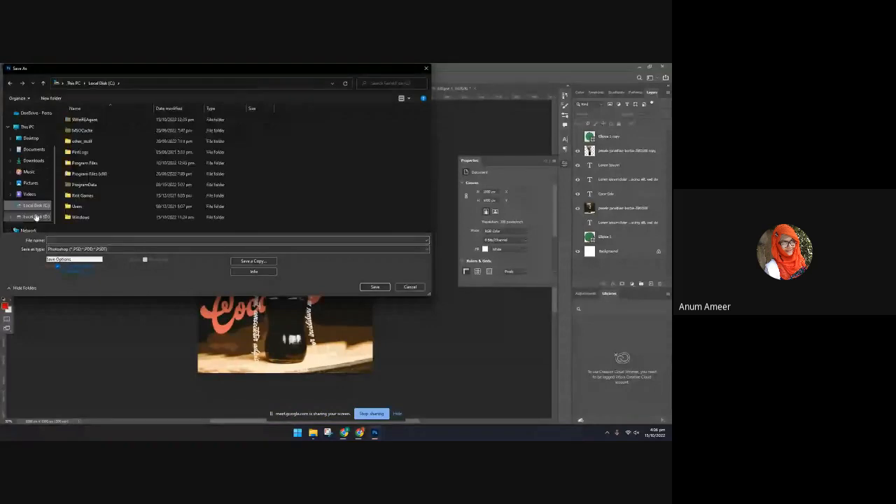
left_click(36, 217)
double_click(78, 120)
Create a folder named photoshop inside the personal folder and save the design there as the Photoshop file coke
right_click(85, 196)
mouse_move(102, 262)
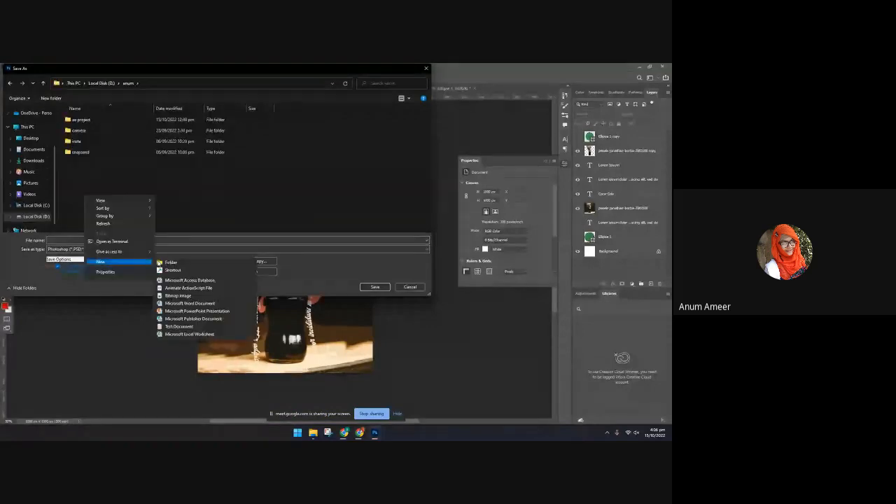
left_click(171, 262)
type("photo")
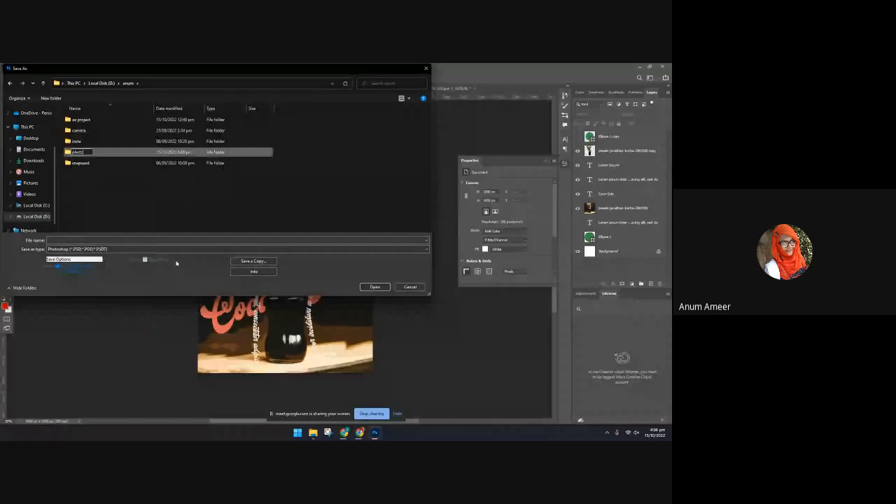
type("shop")
key("Return")
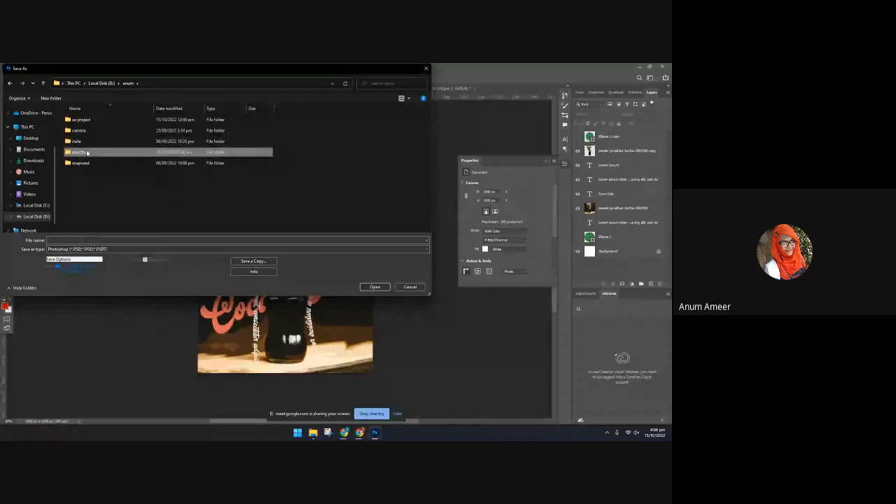
double_click(87, 153)
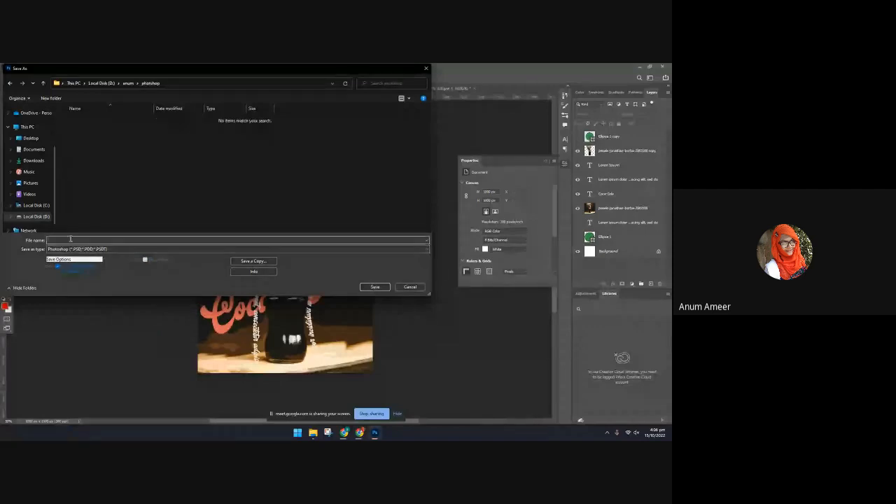
key("Return")
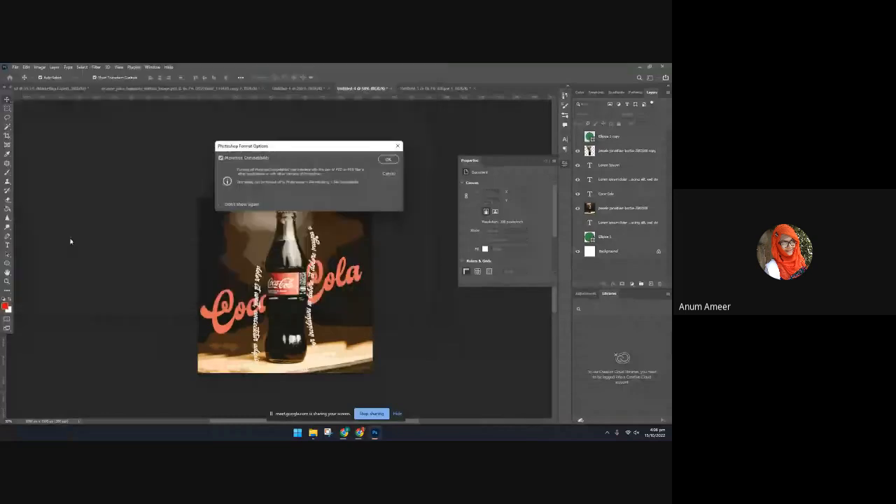
left_click(385, 158)
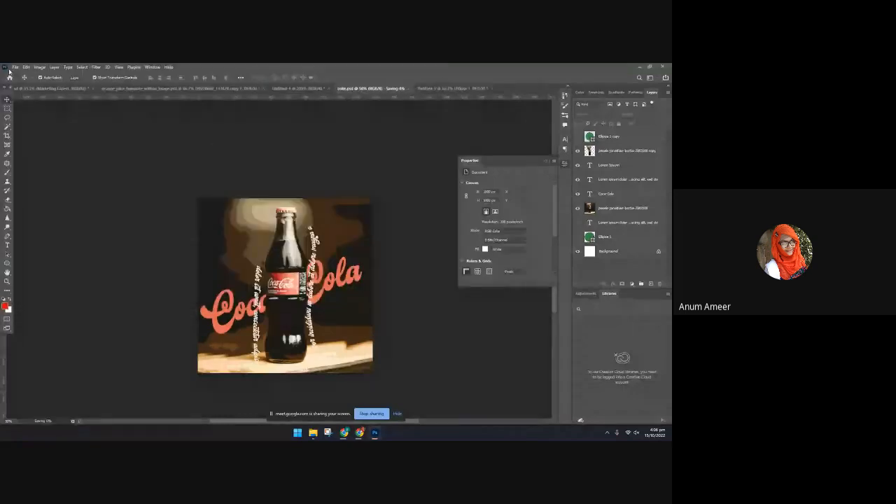
Save a copy of the Coca-Cola design in JPEG format as coke copy in the photoshop folder
left_click(14, 68)
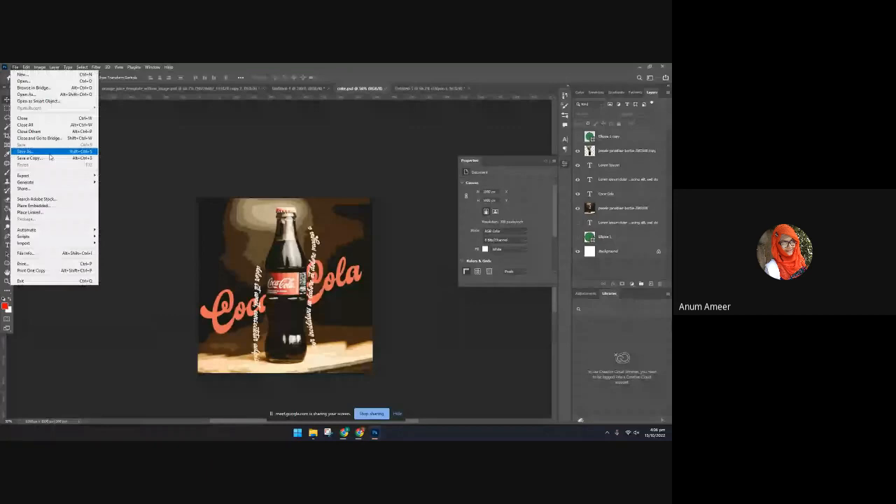
left_click(49, 152)
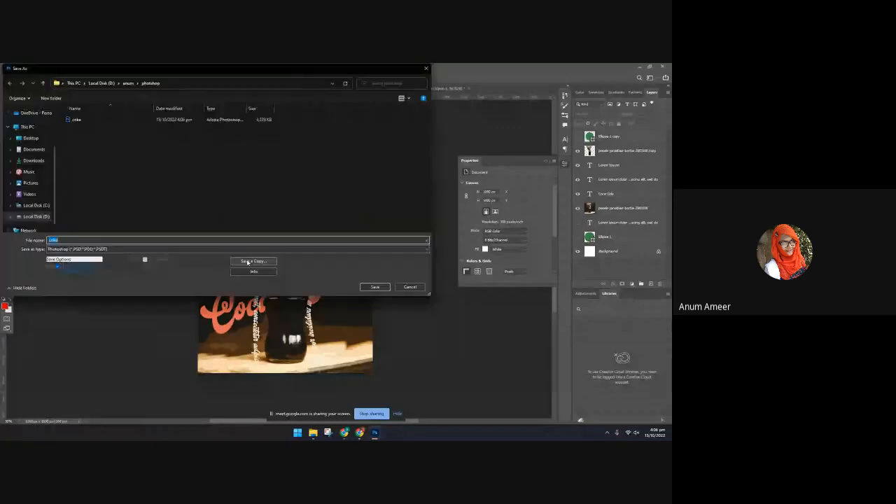
left_click(247, 262)
left_click(76, 248)
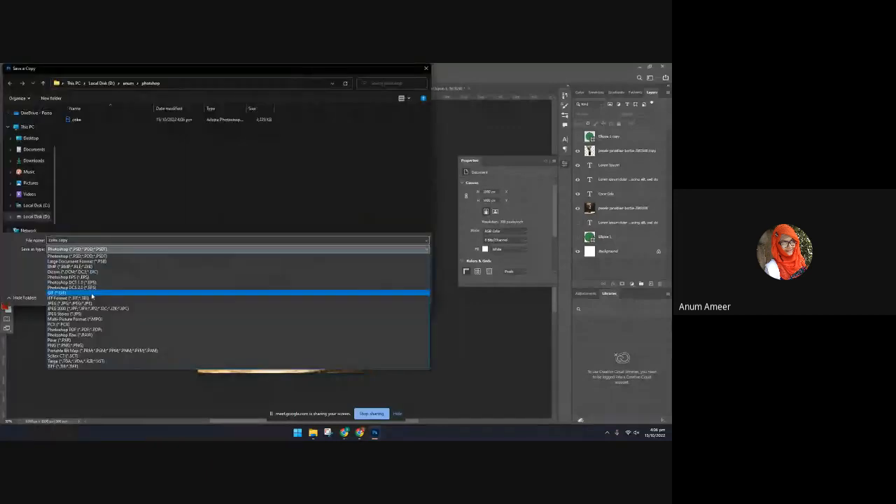
left_click(89, 303)
key("Return")
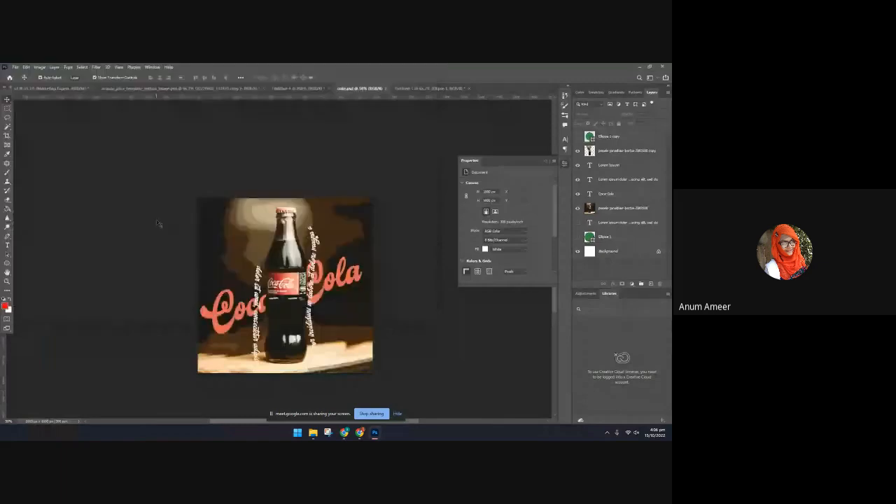
Switch to the Untitled-5 document with the circular ring and hide its Ellipse 1 layer
left_click(414, 89)
left_click(530, 126)
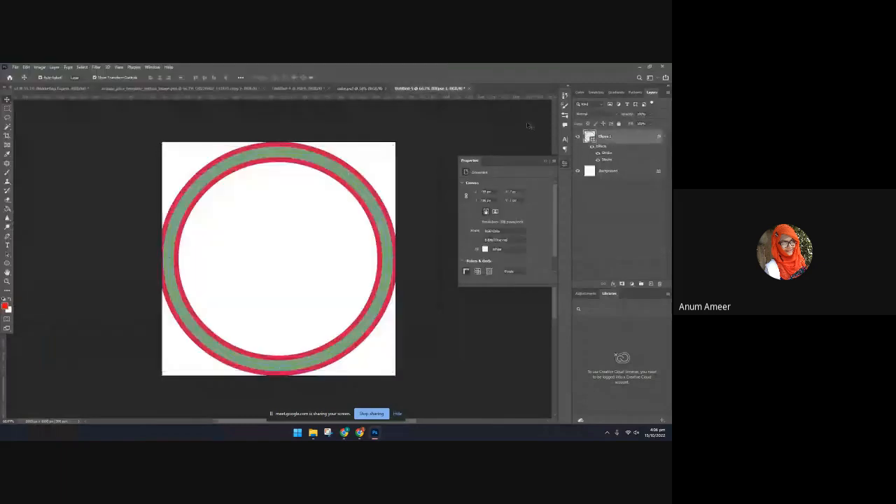
left_click(577, 137)
Switch to Chrome, resume the failed softcover book mockup download and close the Chrome Help tab
left_click(359, 432)
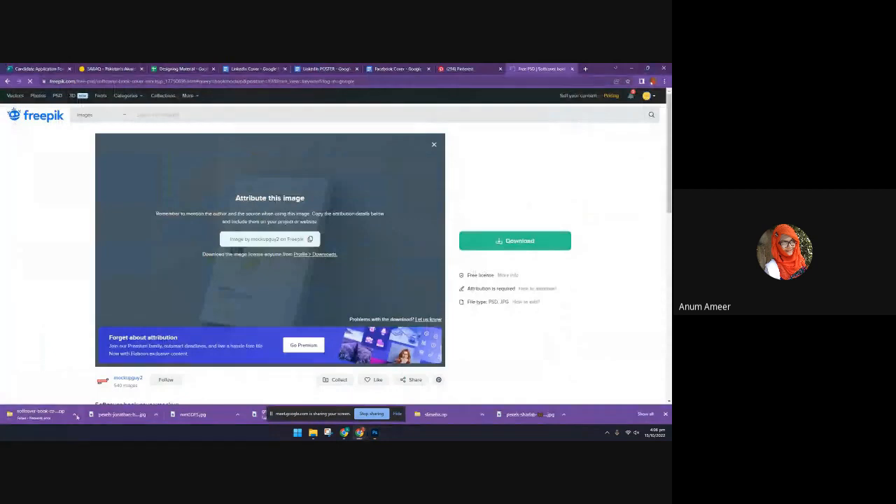
left_click(74, 414)
left_click(87, 389)
left_click(75, 415)
left_click(86, 384)
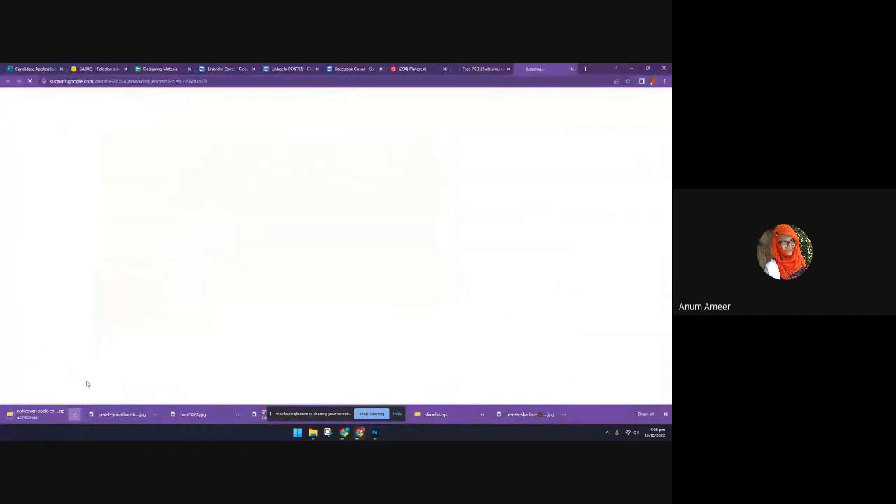
left_click(572, 70)
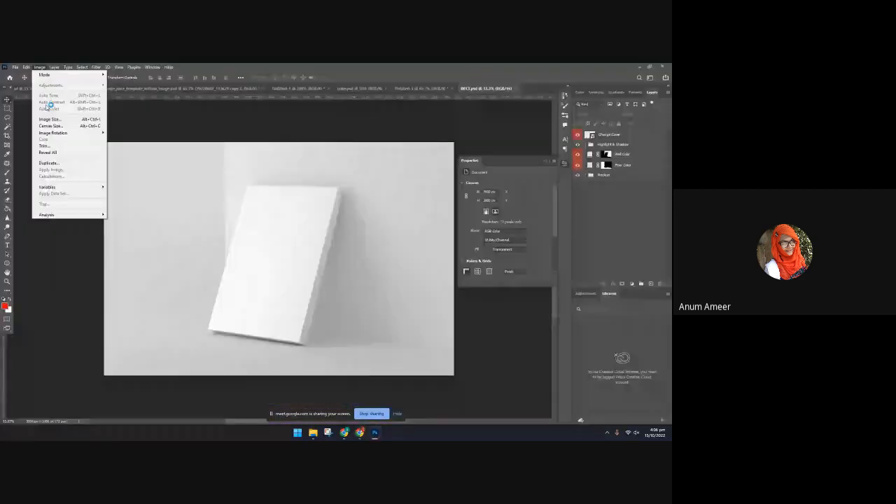
Check the image size of the opened book mockup in Photoshop without changing it
left_click(99, 120)
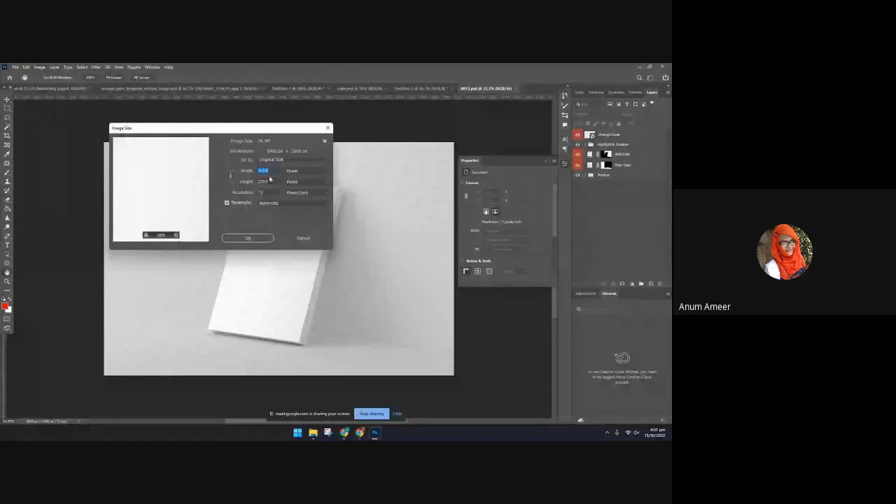
left_click(305, 239)
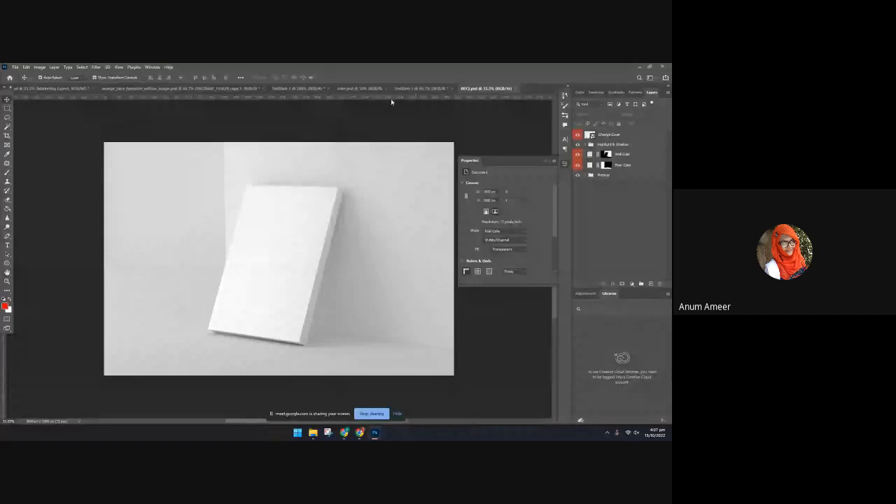
Select all mockup layers and groups from Change Cover down to Mockup and copy them into the Untitled-5 document
left_click(614, 136)
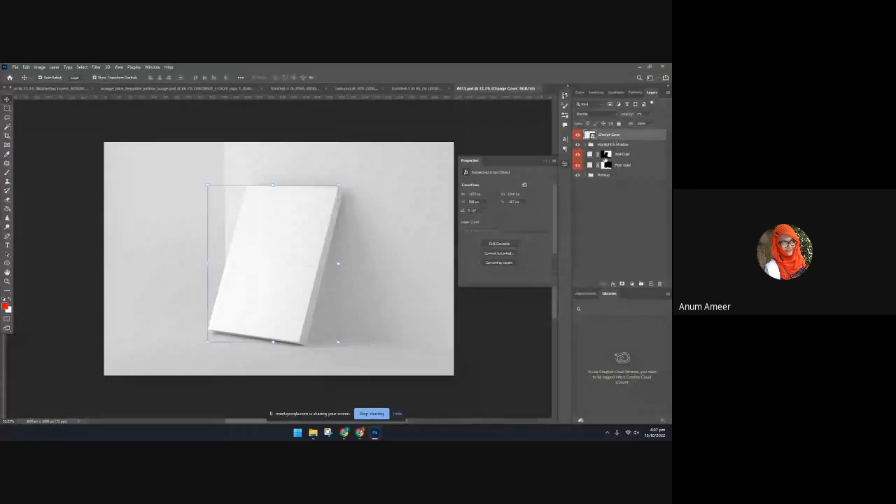
left_click(615, 175, "shift")
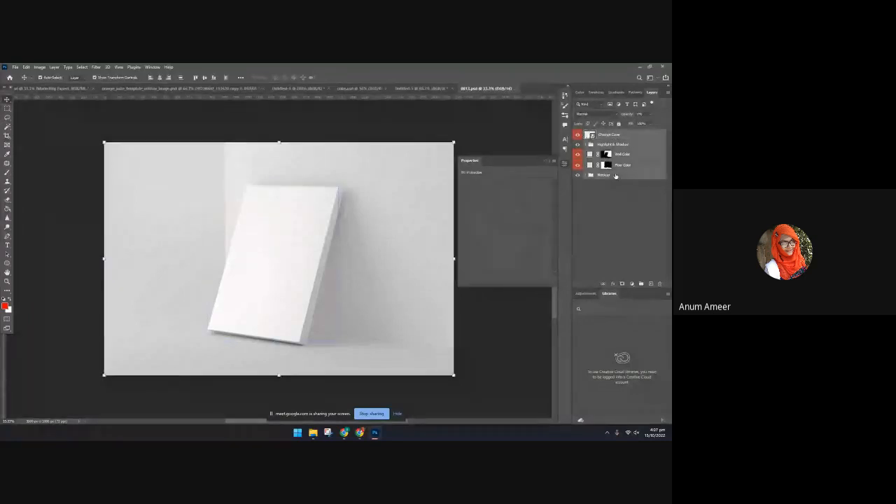
left_click(548, 162)
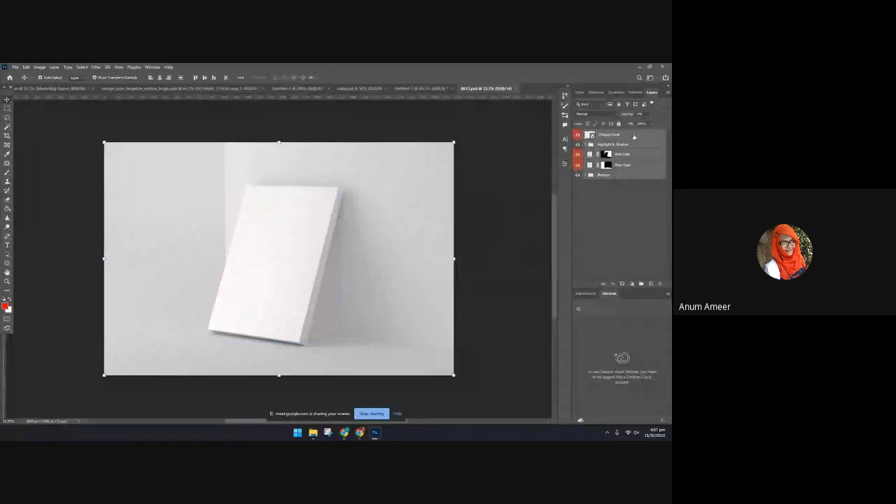
left_click_drag(633, 136, 329, 200)
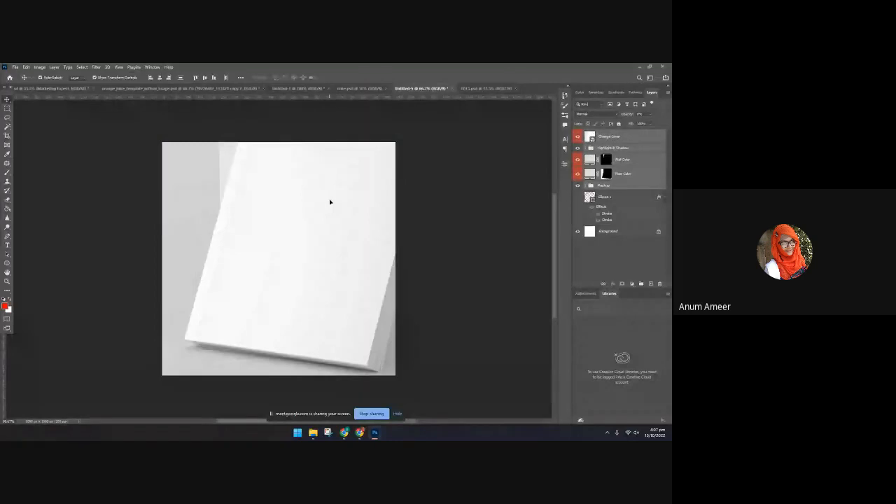
Scale down the copied mockup layers and position them so the whole book fits on the Untitled-5 canvas
key("ctrl+minus")
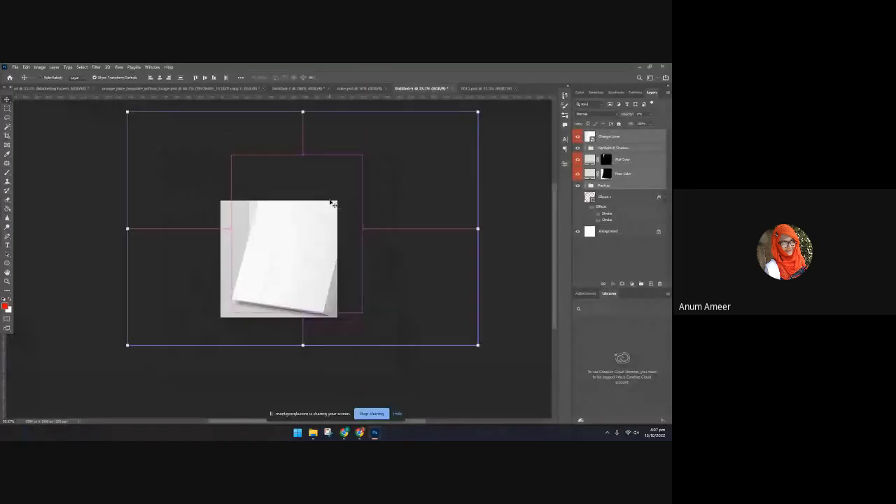
key("ctrl+minus")
left_click_drag(428, 149, 320, 212)
left_click_drag(259, 270, 283, 259)
left_click_drag(267, 314, 272, 279)
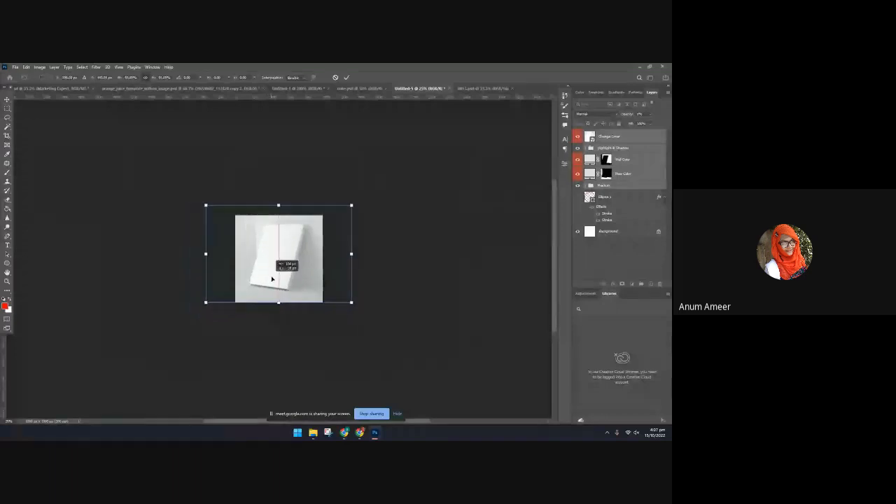
left_click_drag(272, 279, 278, 284)
left_click_drag(285, 208, 285, 212)
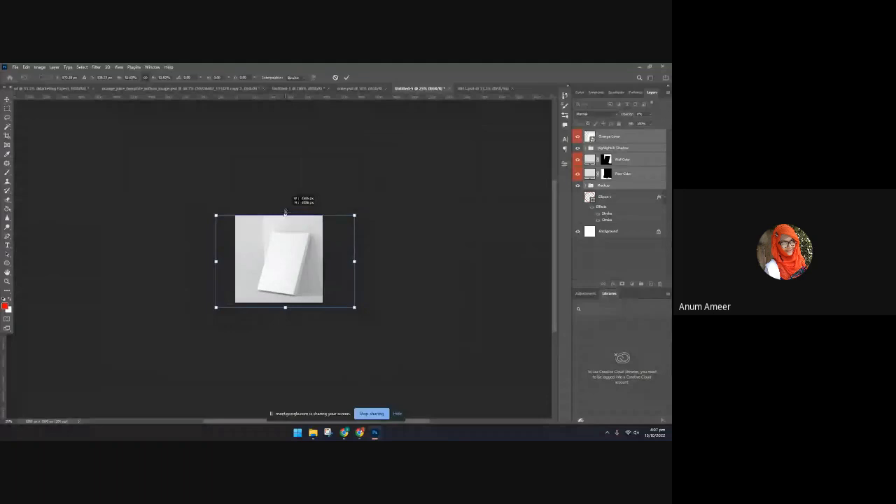
left_click(439, 294)
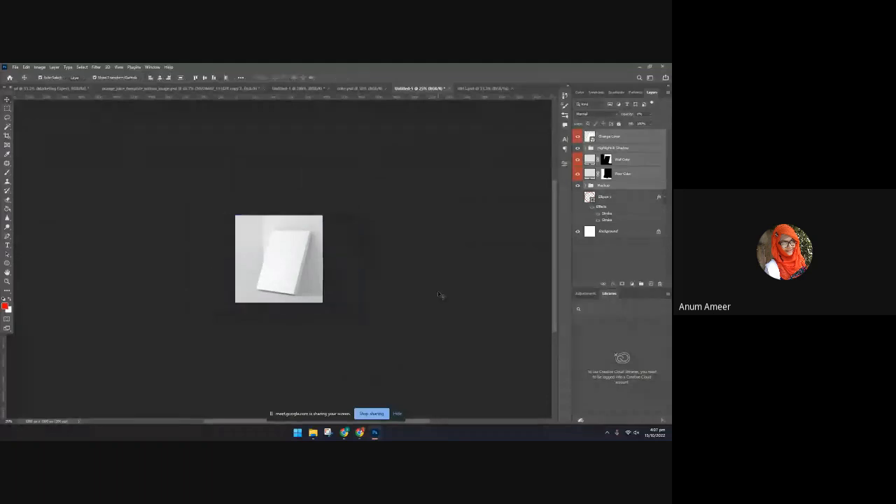
Expand the Mockup group and open the contents of the Change Cover smart object
left_click(627, 137)
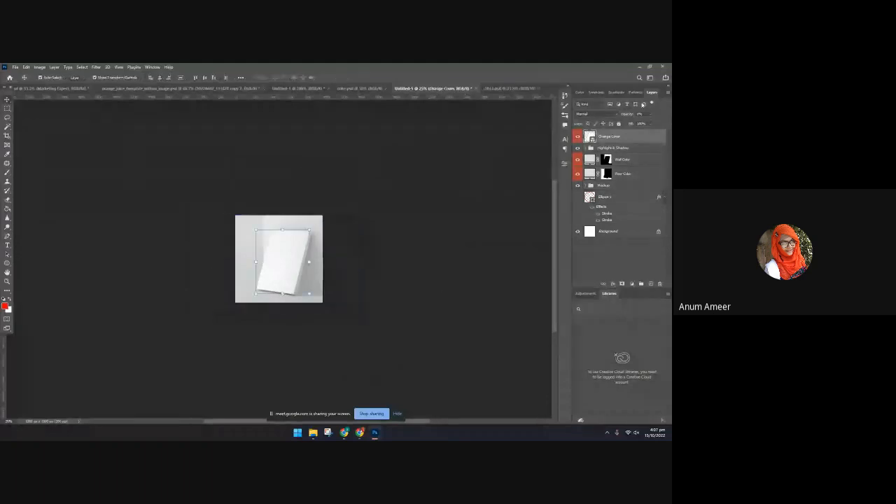
left_click(588, 186)
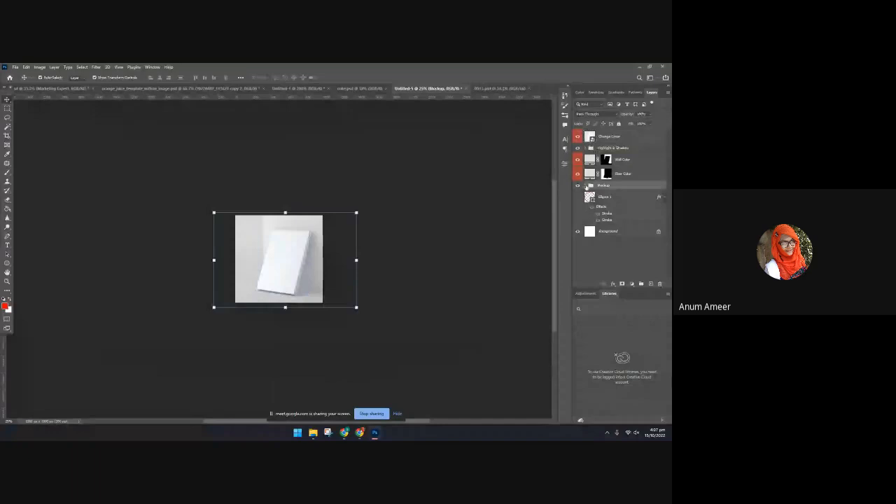
left_click(586, 186)
double_click(591, 139)
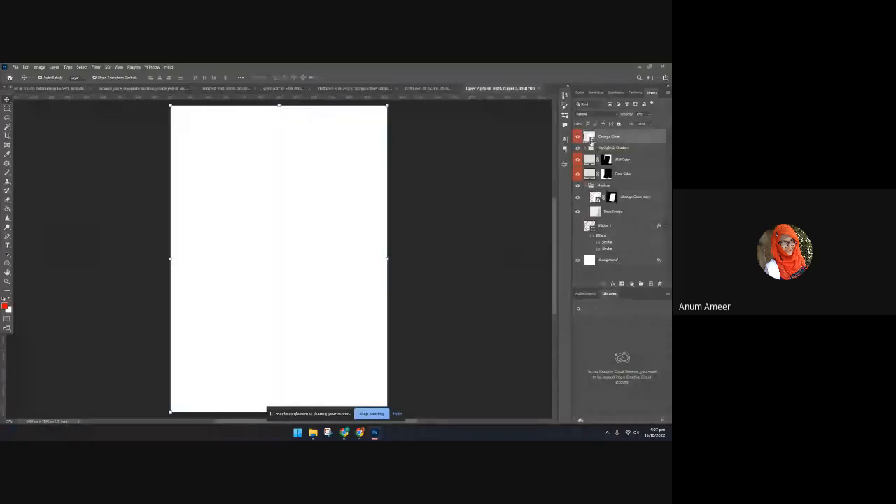
Place the JPEG coke copy as an embedded image in the cover and enlarge it to cover the whole canvas
left_click(15, 67)
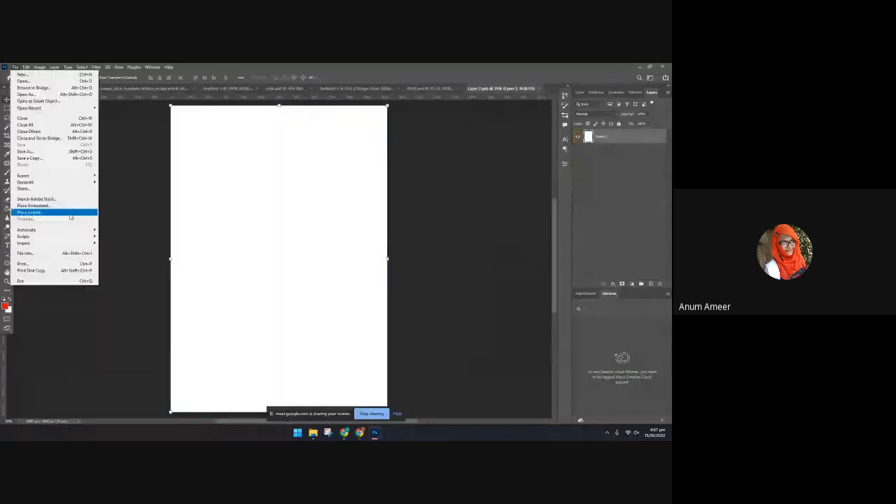
left_click(73, 206)
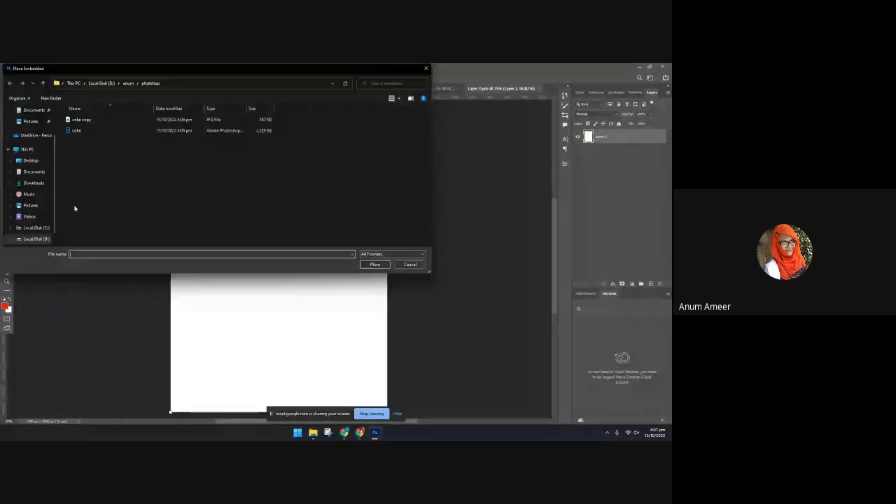
double_click(84, 121)
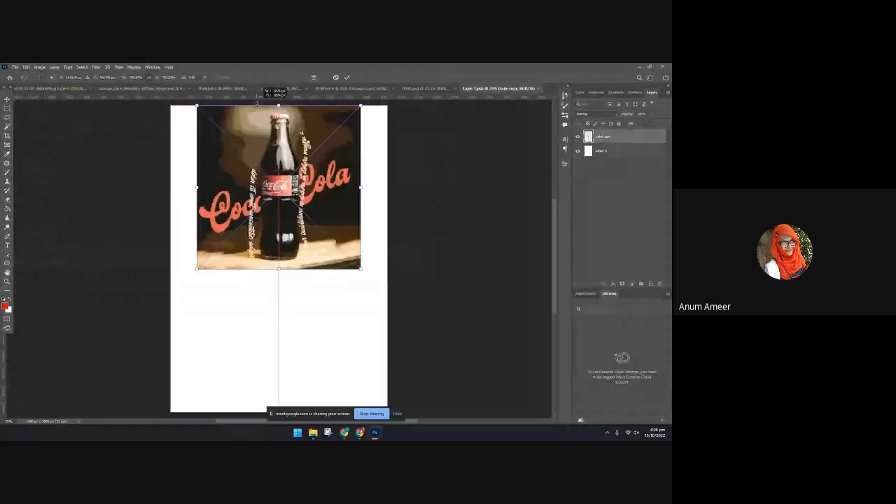
left_click_drag(256, 104, 257, 104)
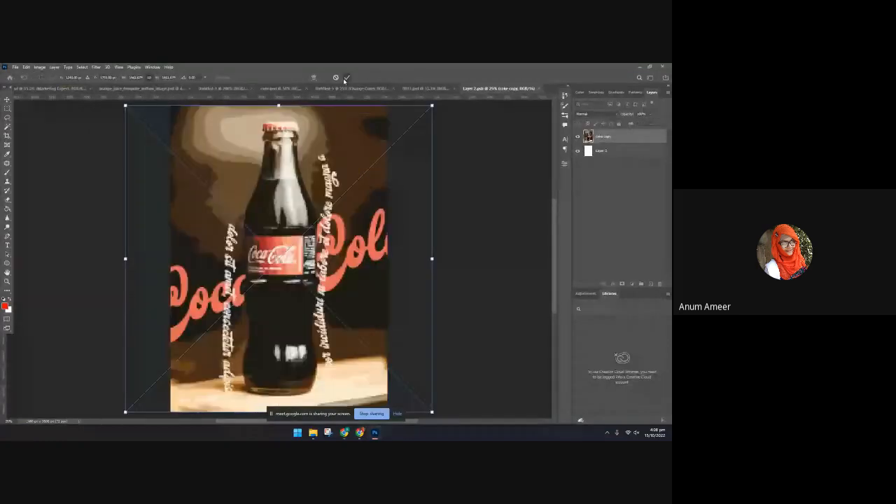
left_click(346, 78)
Save and close the edited cover contents, return to Untitled-5 and close the original book mockup document
key("ctrl+s")
left_click(312, 202)
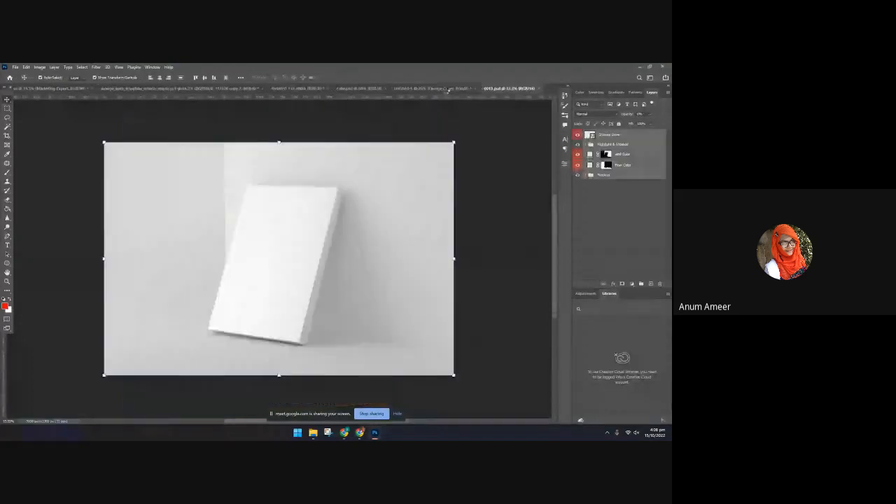
left_click(448, 89)
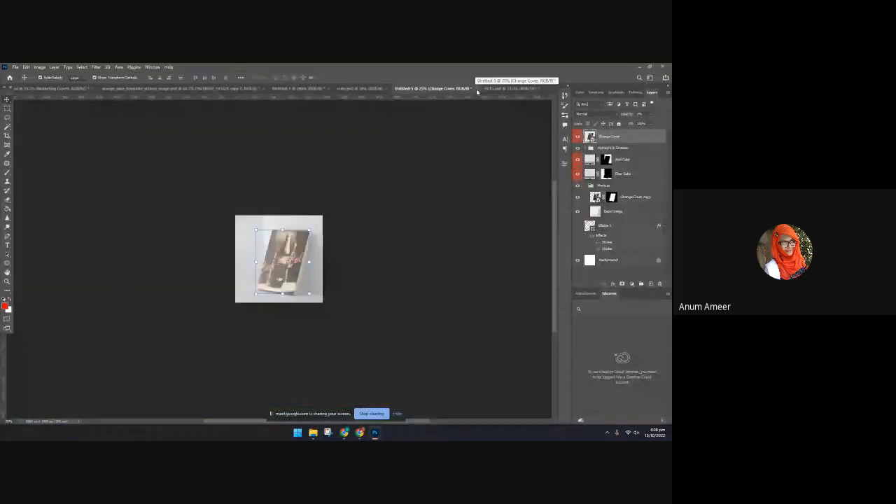
left_click(532, 86)
left_click(538, 88)
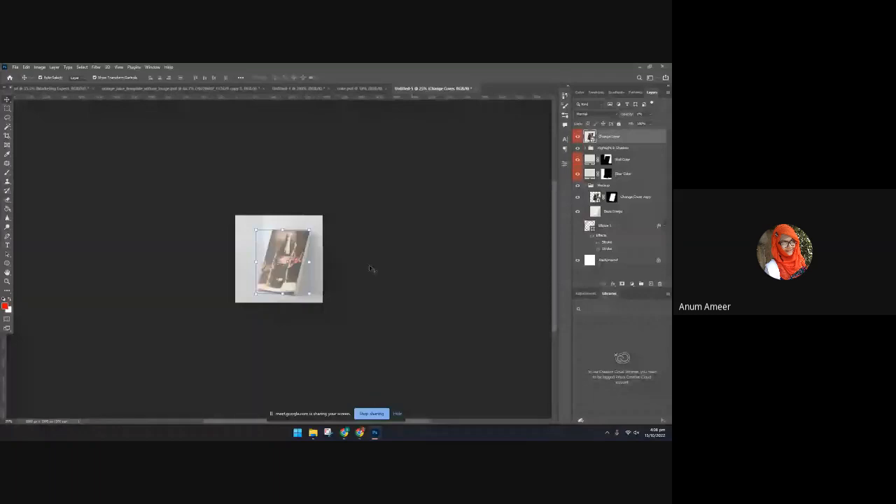
scroll(309, 262, "up", 1)
scroll(309, 261, "down", 1)
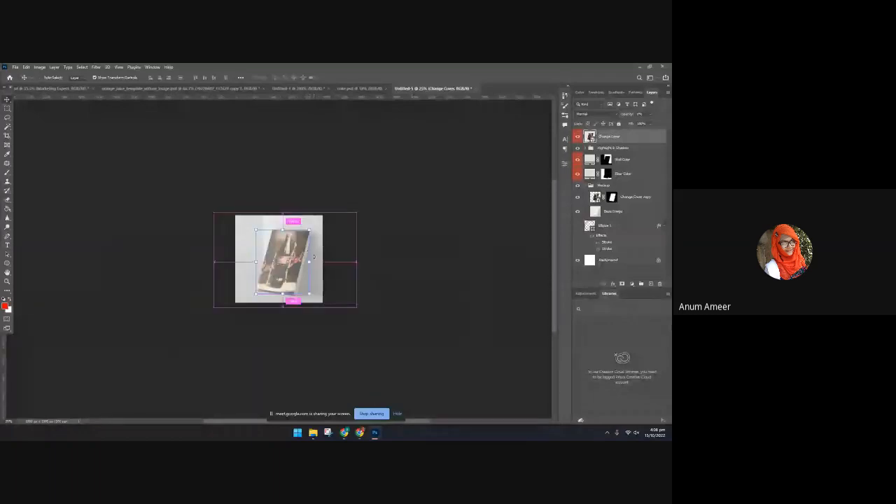
Expand the Highlight & Shadow group and hide the lower of its two Highlight layers
key("ctrl+plus")
key("ctrl+plus")
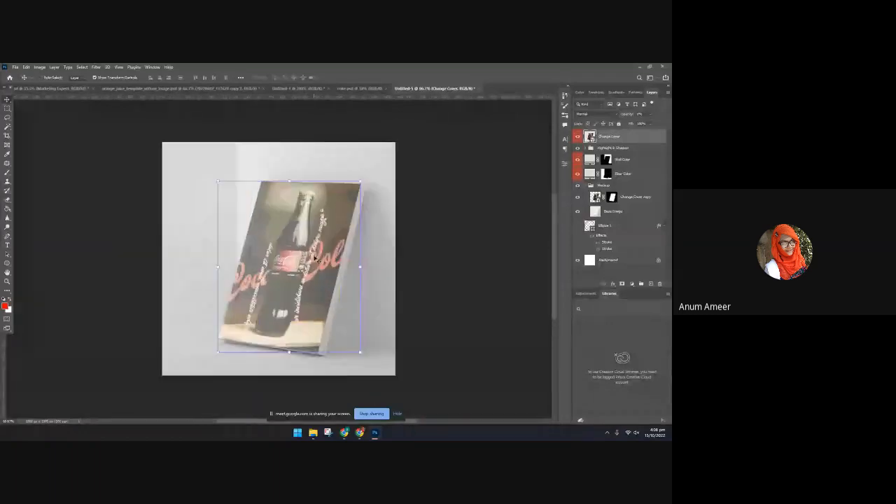
left_click(578, 150)
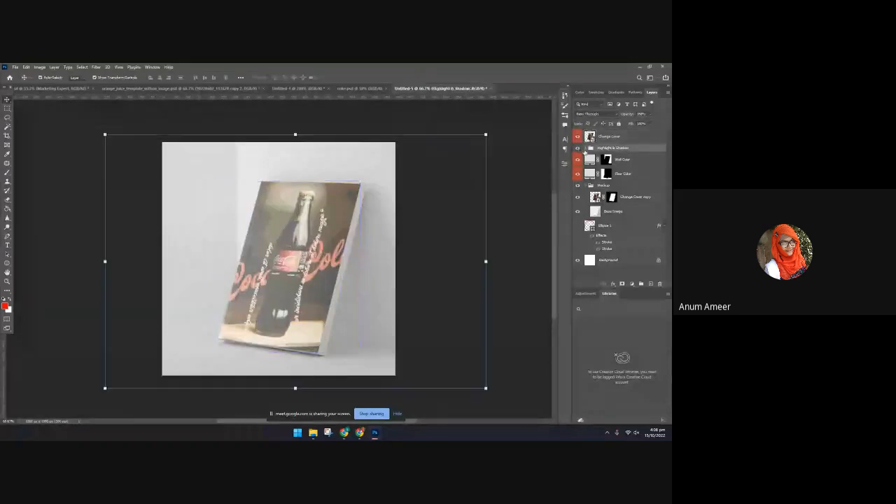
left_click(586, 149)
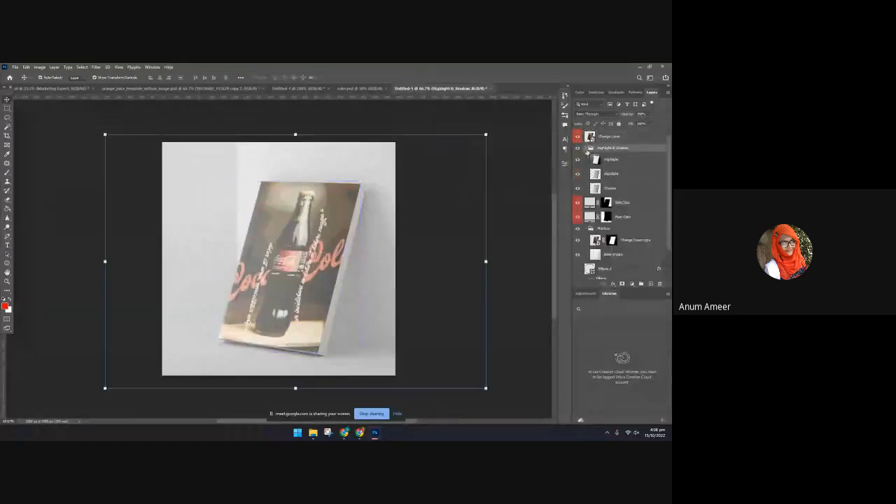
left_click(577, 174)
left_click(577, 174)
left_click(577, 174)
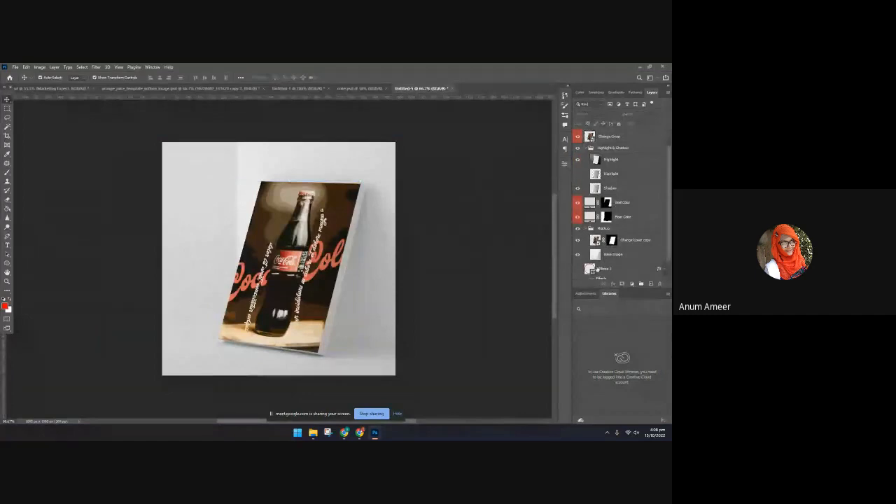
Collapse the Mockup group and recolor the Wall Color fill with a tan sampled from the light area of the cover's background
scroll(595, 266, "down", 1)
left_click(596, 242)
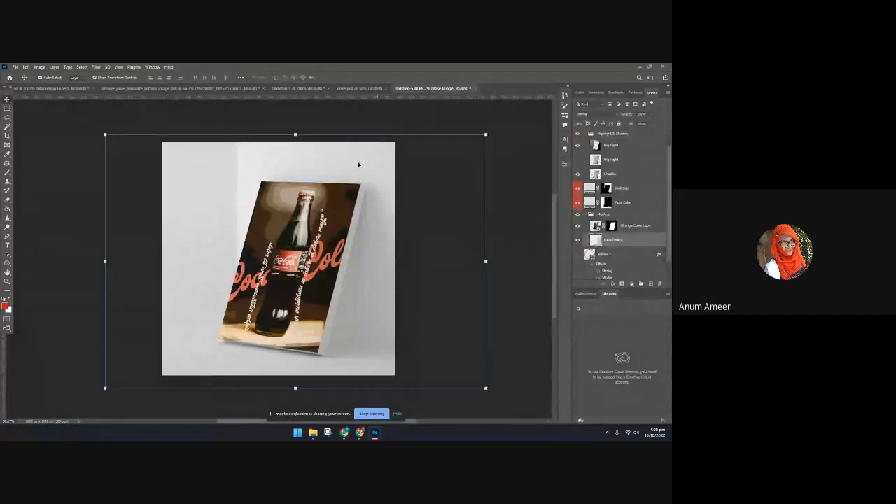
left_click(585, 214)
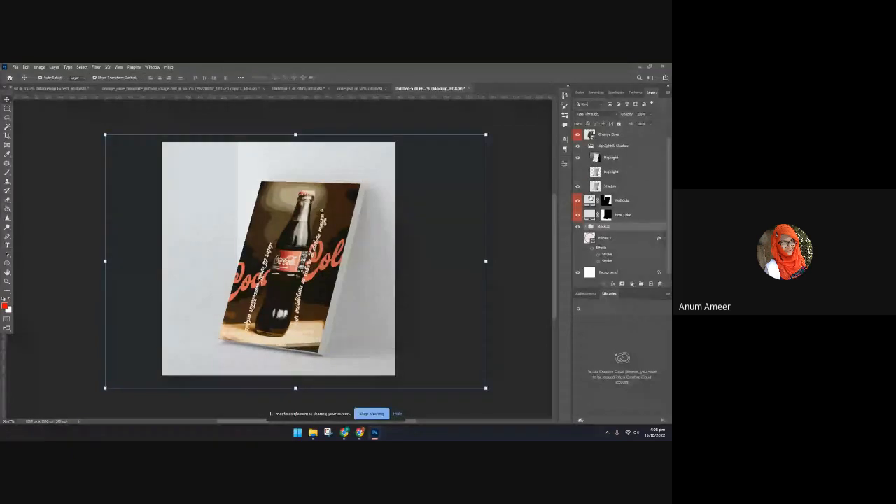
double_click(589, 200)
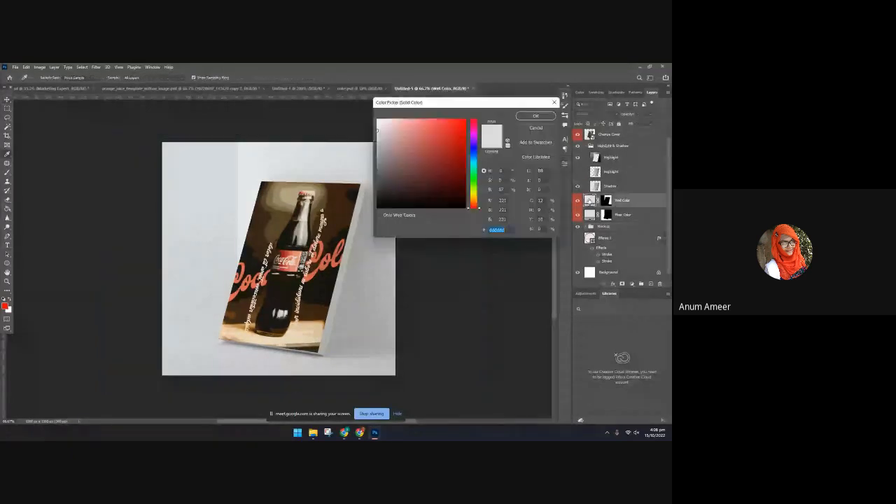
left_click(282, 199)
left_click(278, 210)
left_click(275, 225)
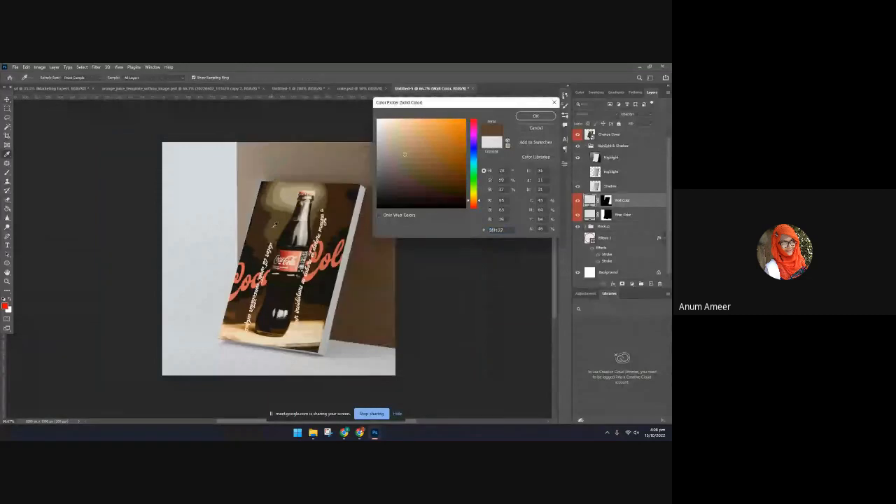
left_click(286, 197)
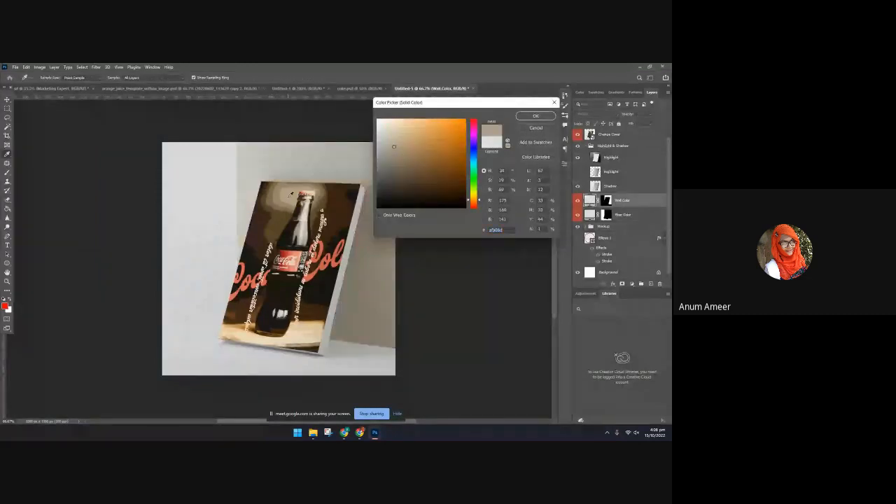
left_click(284, 186)
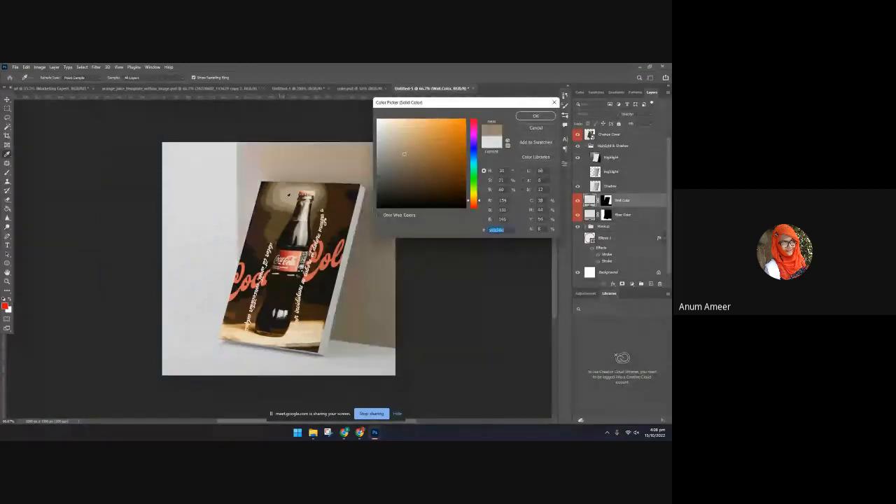
left_click(536, 116)
left_click(217, 221)
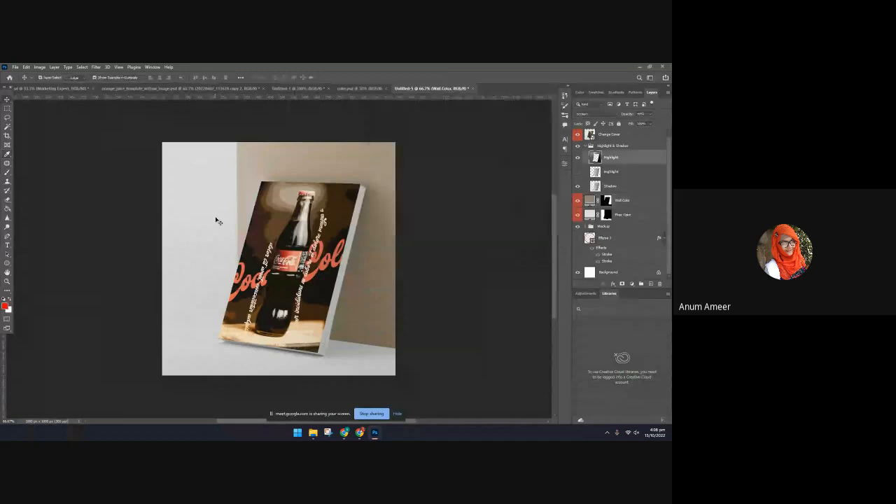
Recolor the Floor Color fill with a dark brown sampled from the book cover and deselect the layer
double_click(589, 214)
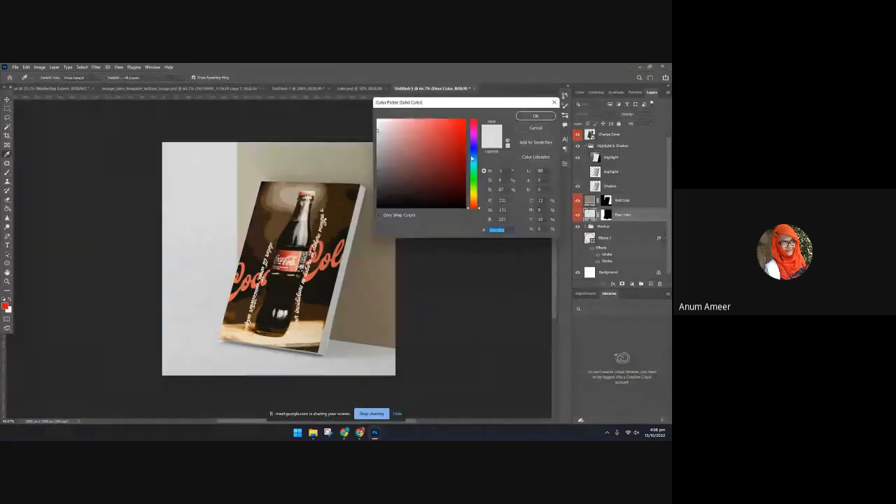
left_click(267, 284)
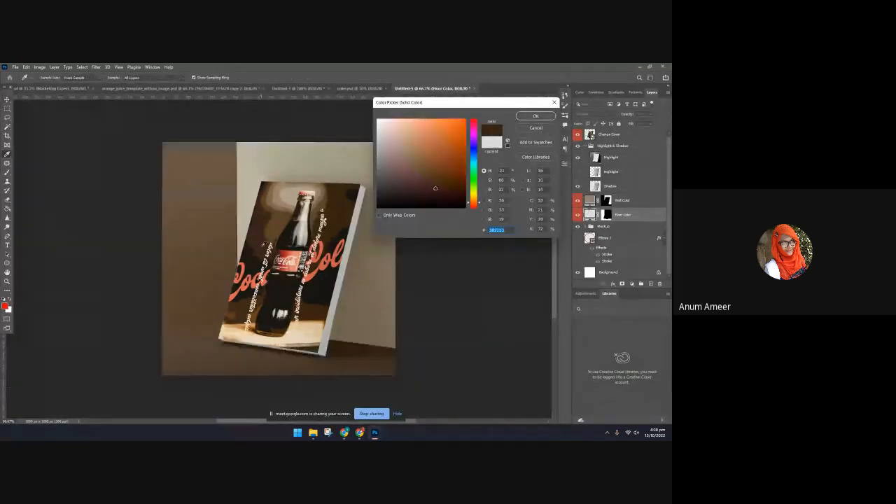
left_click(264, 244)
left_click(283, 287)
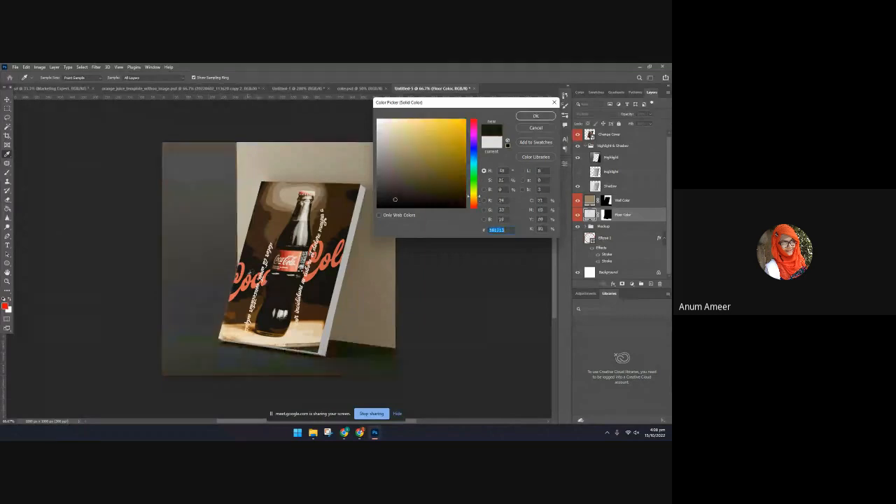
left_click(284, 288)
left_click(344, 209)
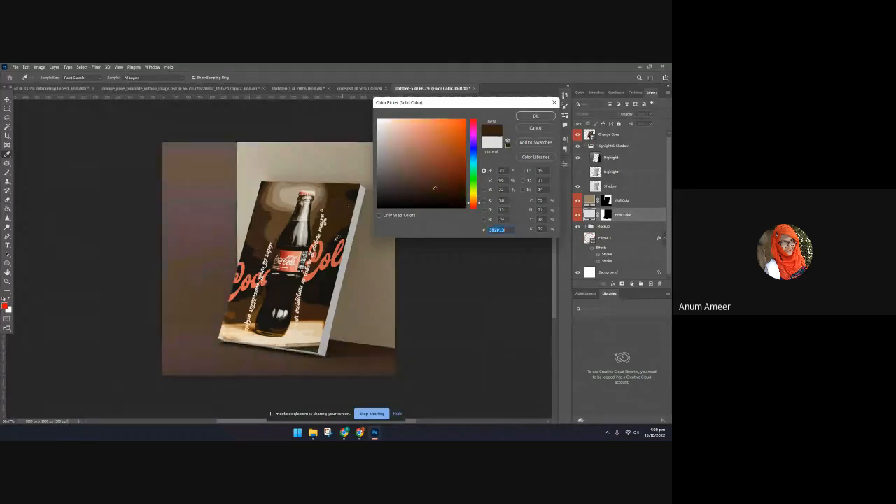
left_click(541, 116)
key("ctrl+t")
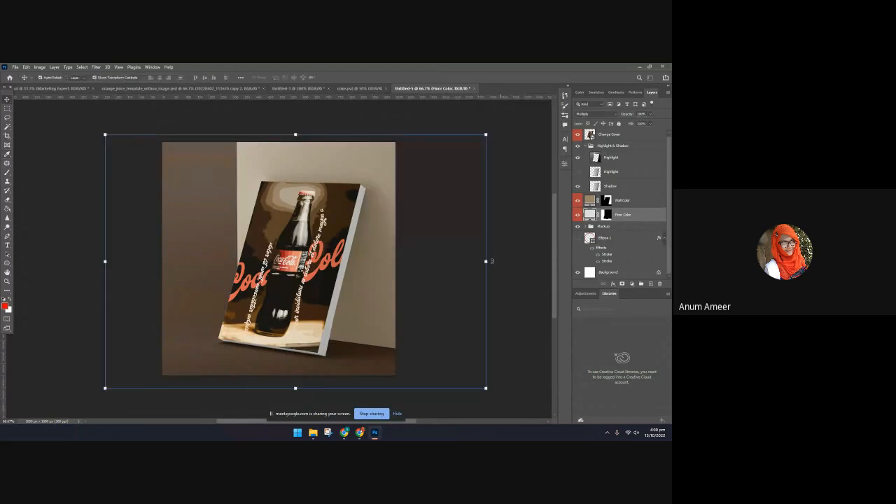
left_click(508, 180)
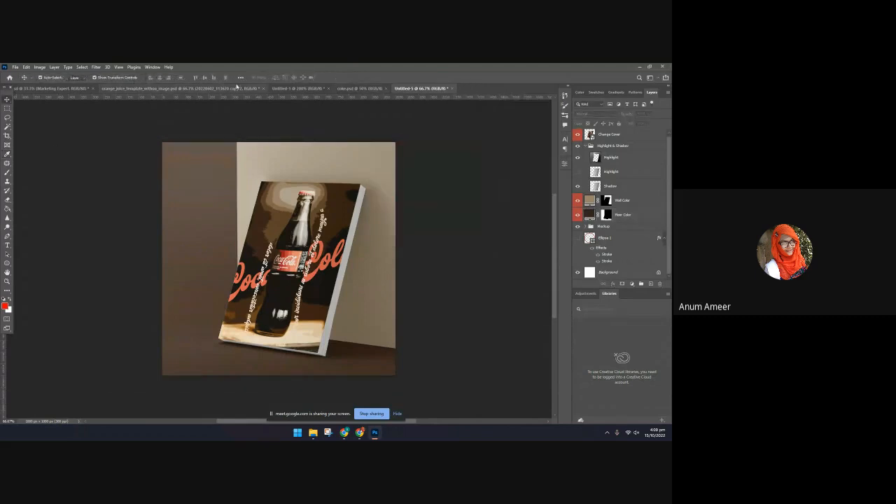
Copy the Coca-Cola text layer from the coke.psd document into Untitled-5
left_click(238, 89)
left_click(298, 88)
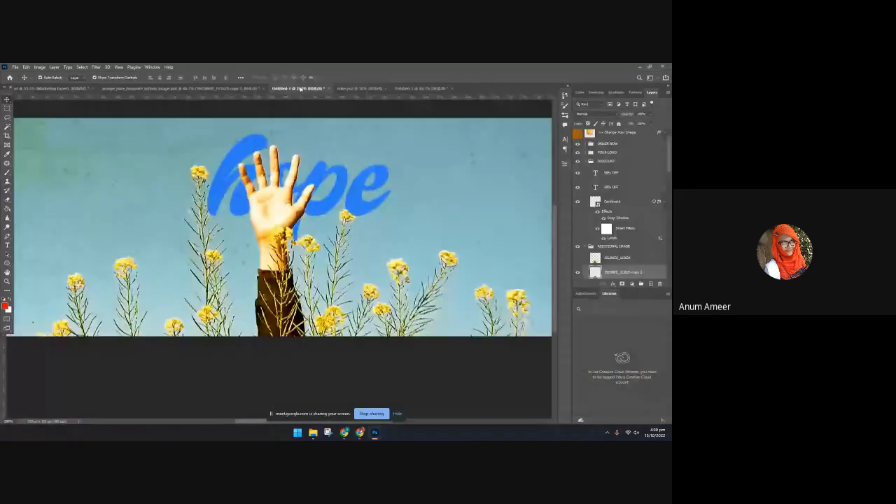
left_click(359, 88)
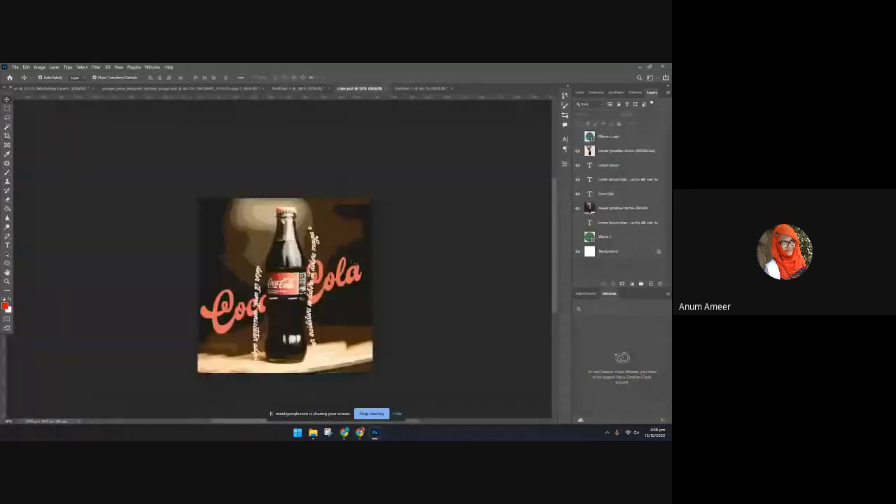
left_click(404, 89)
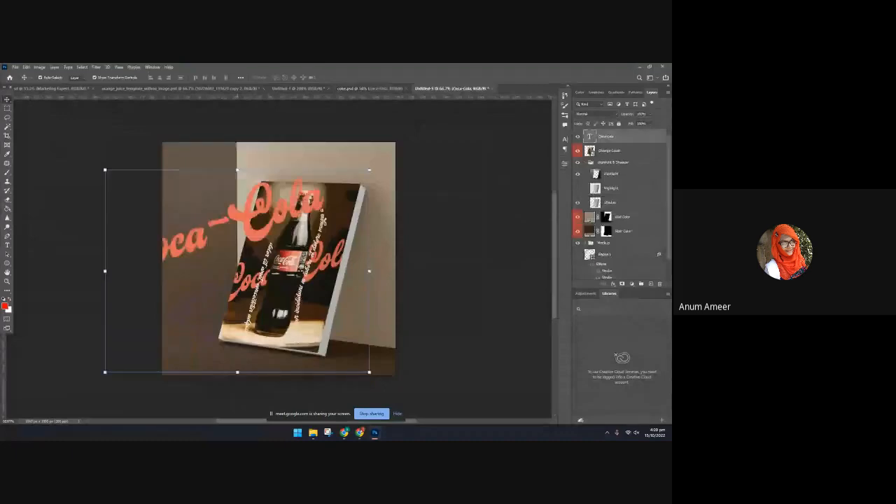
Enlarge the Coca-Cola text, position it diagonally across the scene, and place its layer between Floor Color and the Mockup group
left_click_drag(238, 219, 291, 202)
left_click_drag(422, 152, 501, 89)
left_click_drag(324, 172, 317, 200)
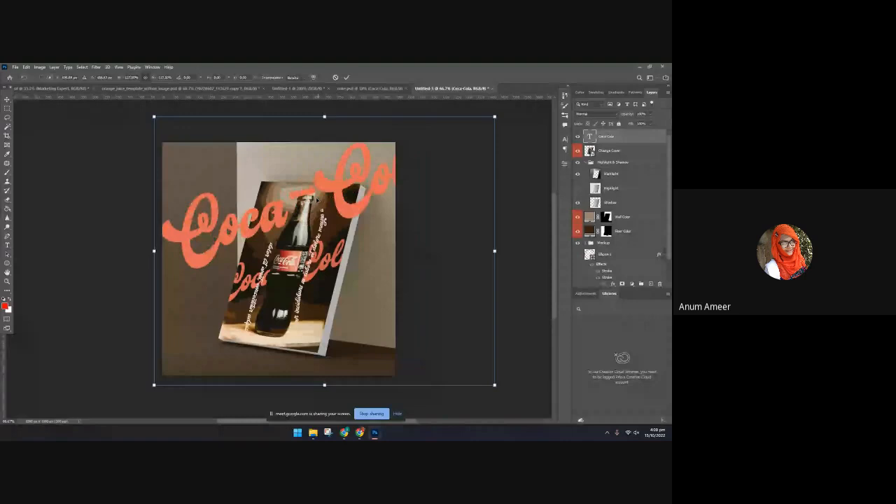
left_click_drag(317, 200, 297, 210)
key("Return")
left_click_drag(607, 137, 613, 235)
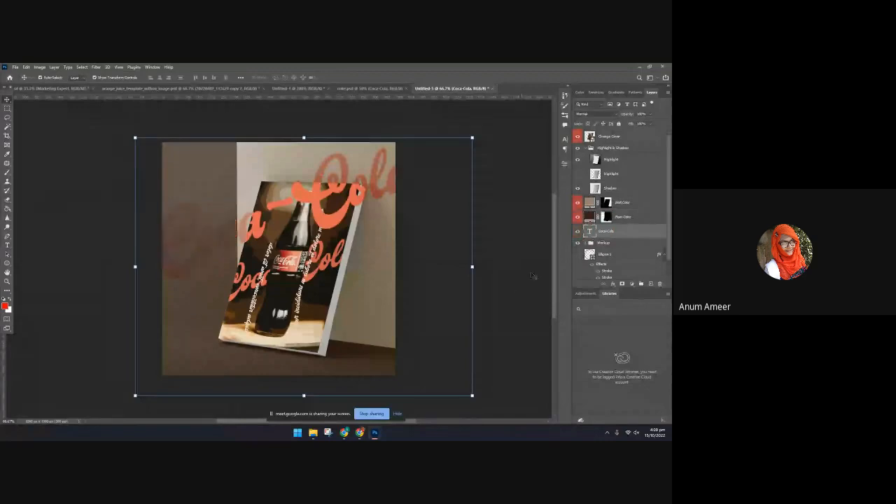
Try moving the Coca-Cola text layer to the top of the Mockup group, and undo the move
left_click(614, 231)
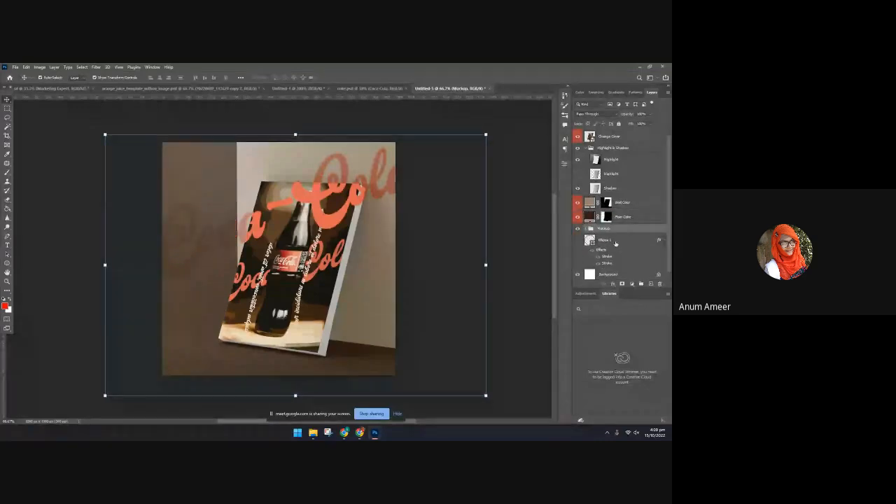
left_click(585, 230)
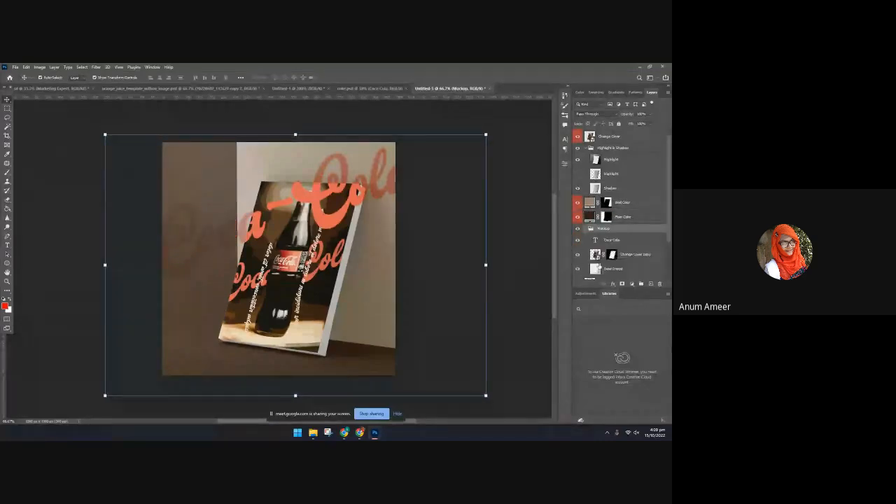
scroll(622, 272, "down", 2)
scroll(619, 271, "down", 1)
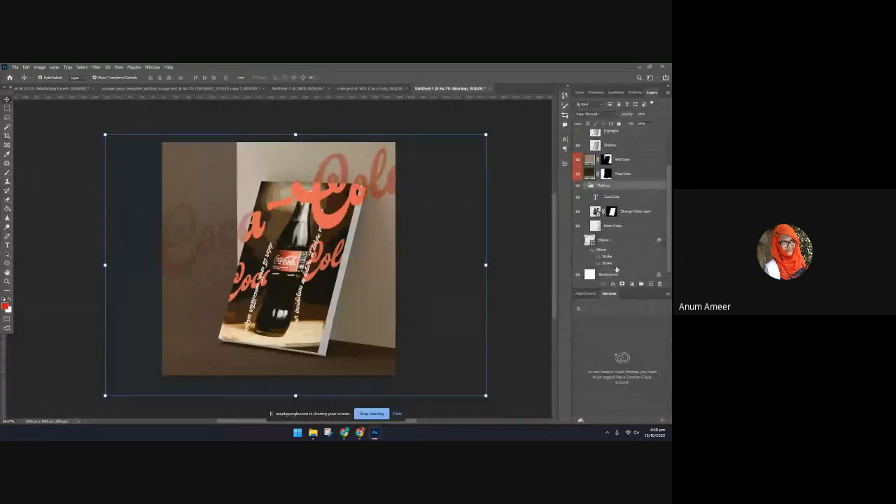
scroll(615, 268, "up", 3)
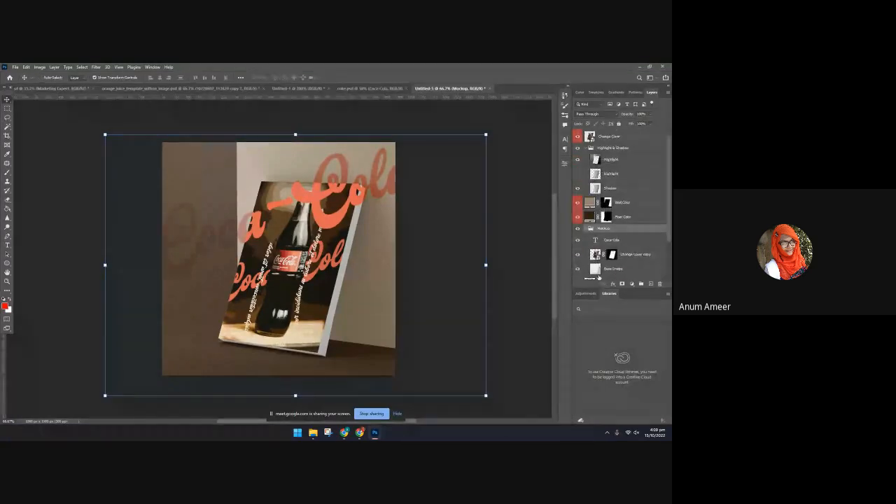
key("ctrl+z")
Preview blend modes down to Luminosity on the Coca-Cola text layer, keep Normal, and strongly lower the layer's opacity
left_click(606, 231)
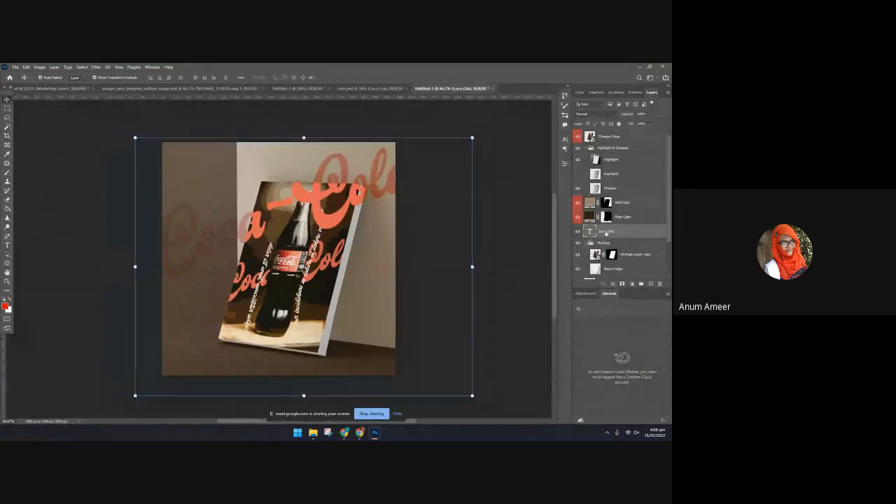
left_click(595, 113)
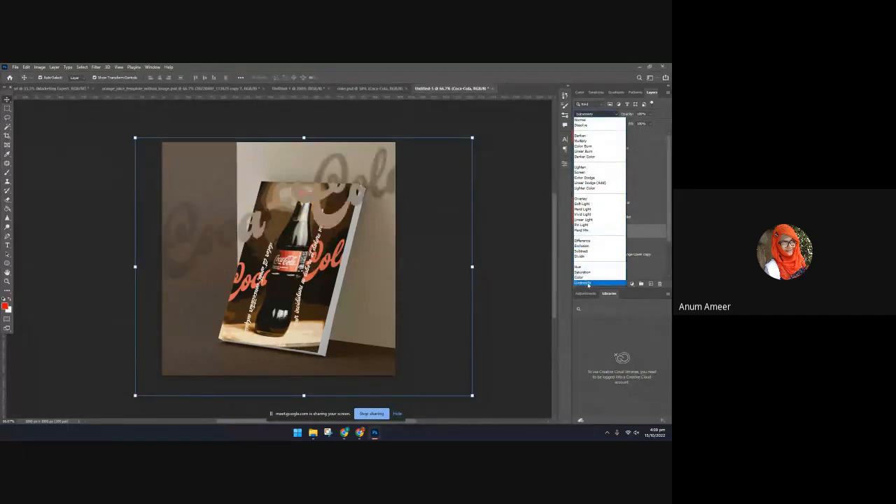
left_click(506, 155)
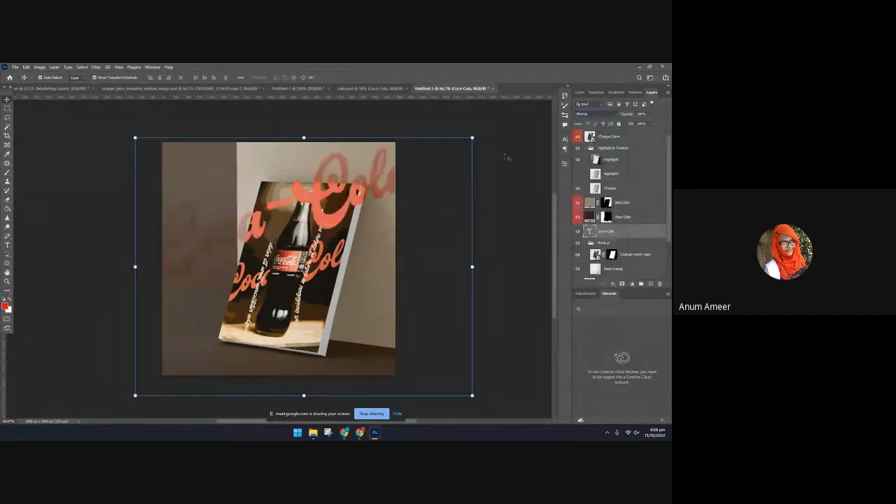
left_click(650, 114)
left_click_drag(649, 124, 631, 123)
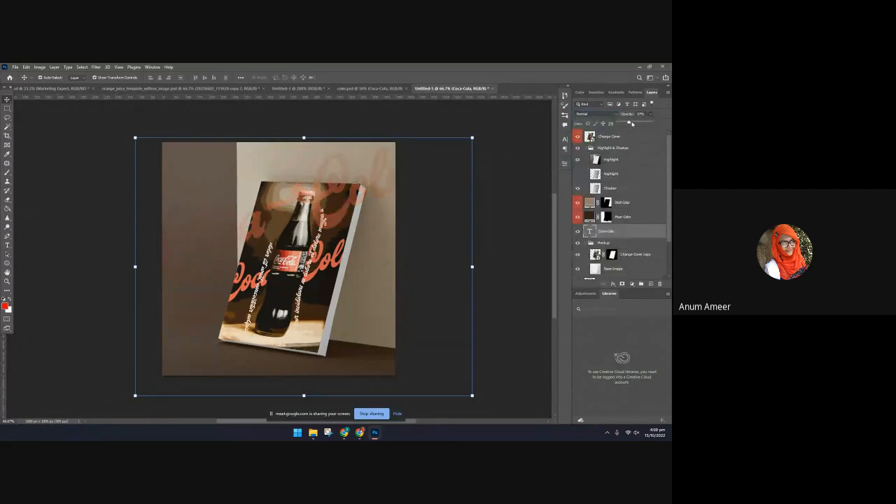
left_click(510, 211)
Move the Coca-Cola text layer between Change Cover copy and Base Image in the Mockup group and raise its opacity
left_click_drag(597, 234, 614, 247)
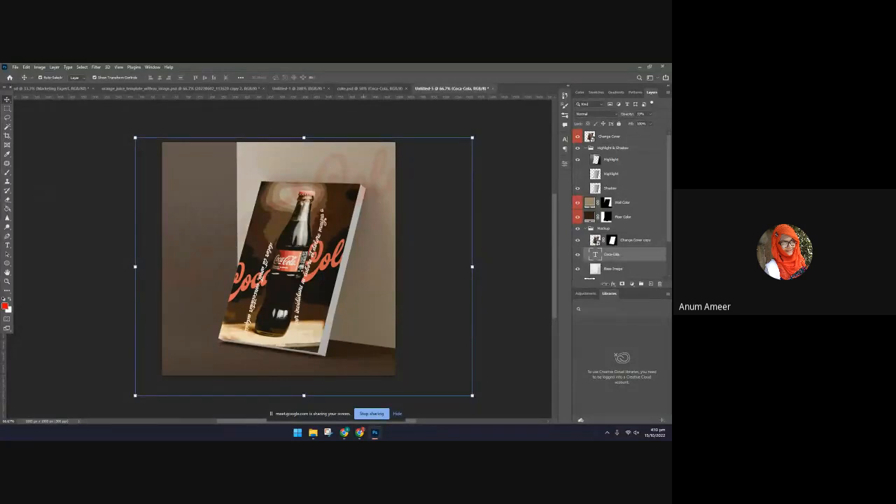
left_click(650, 113)
left_click_drag(644, 124, 663, 126)
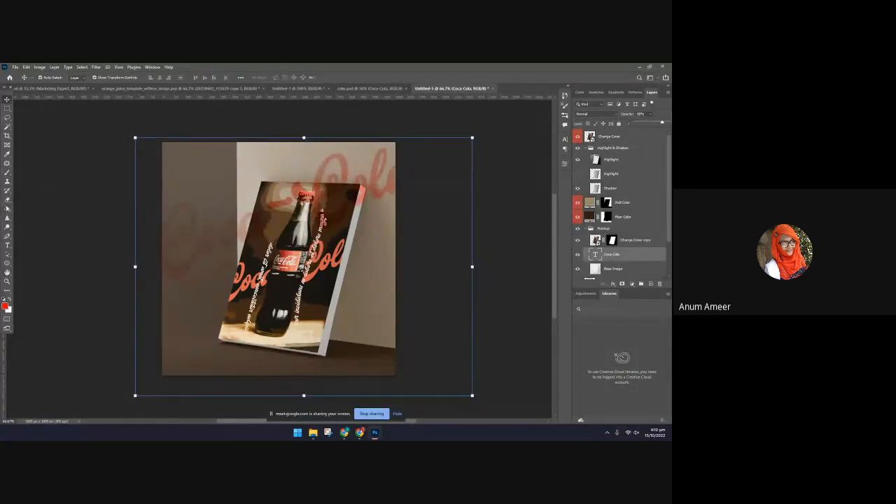
Apply the Eraser tool to the Coca-Cola text layer and accept rasterizing the type
left_click(7, 208)
left_click(7, 199)
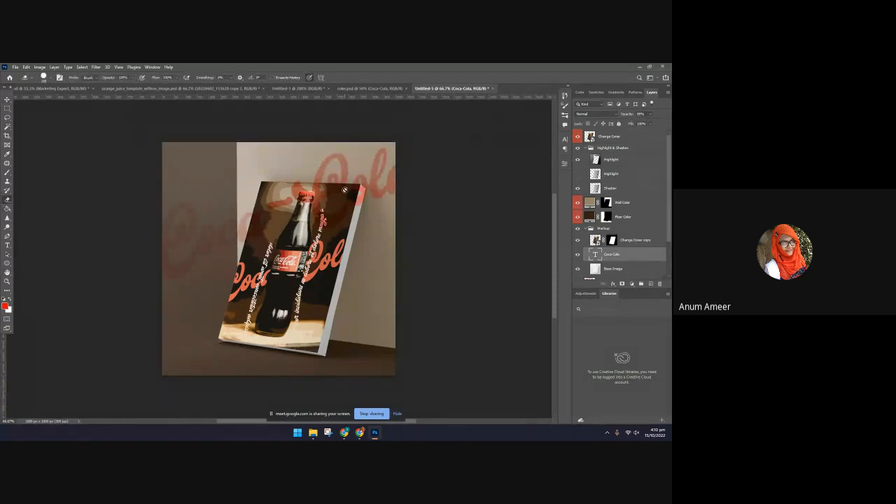
left_click(375, 172)
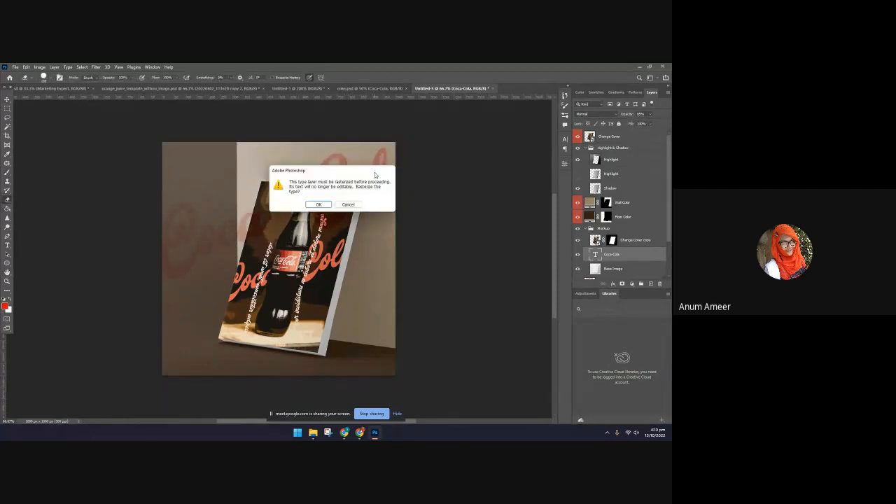
left_click(318, 204)
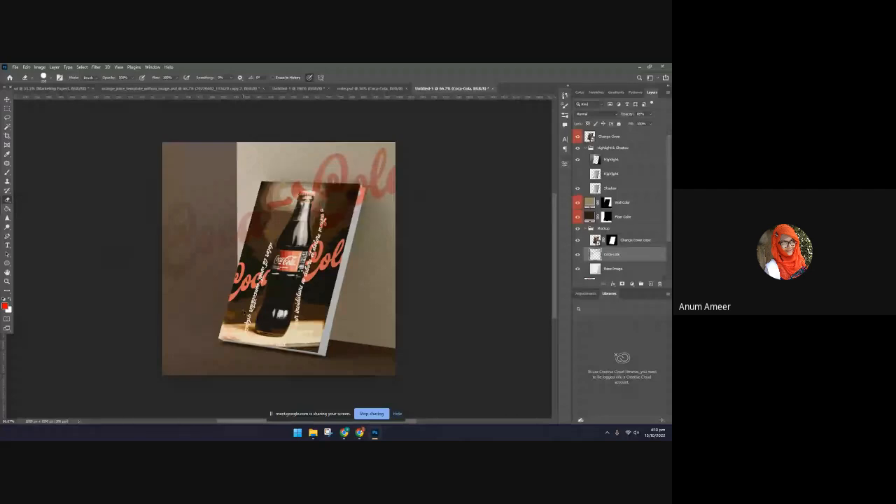
Choose a soft round brush for the Eraser and remove the background Coca-Cola lettering that overlaps the book cover's upper part
left_click(51, 78)
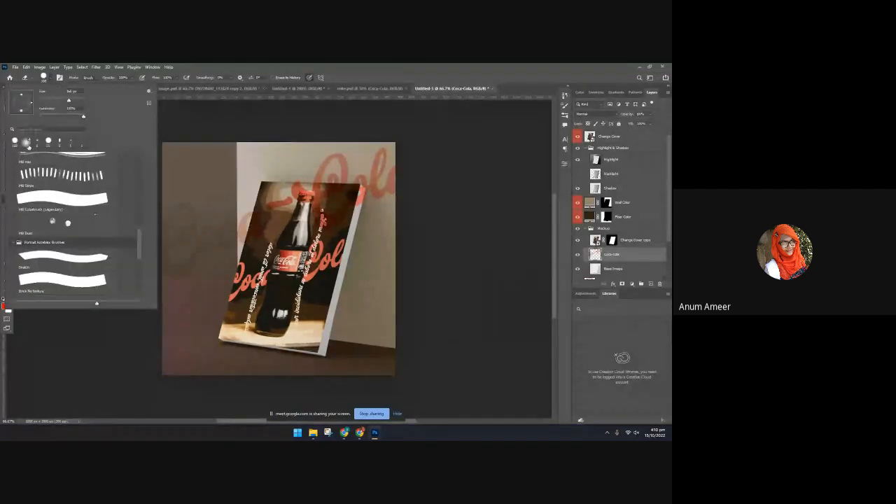
scroll(75, 170, "up", 3)
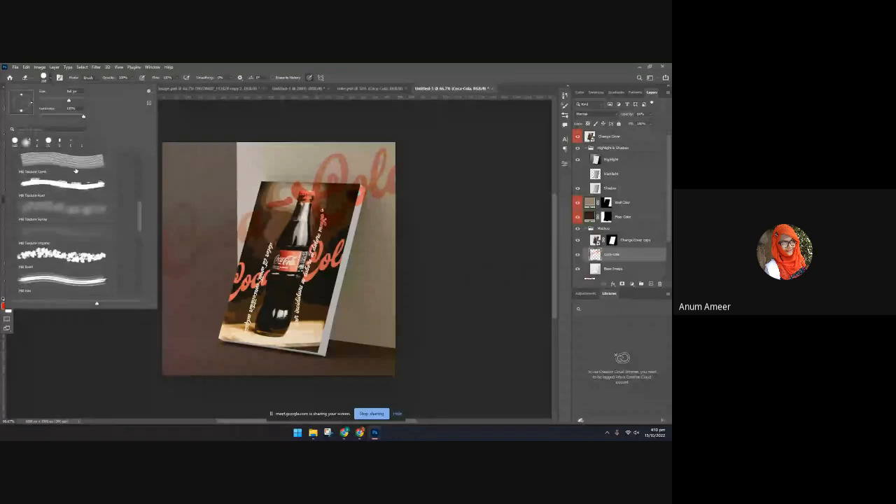
scroll(76, 170, "up", 5)
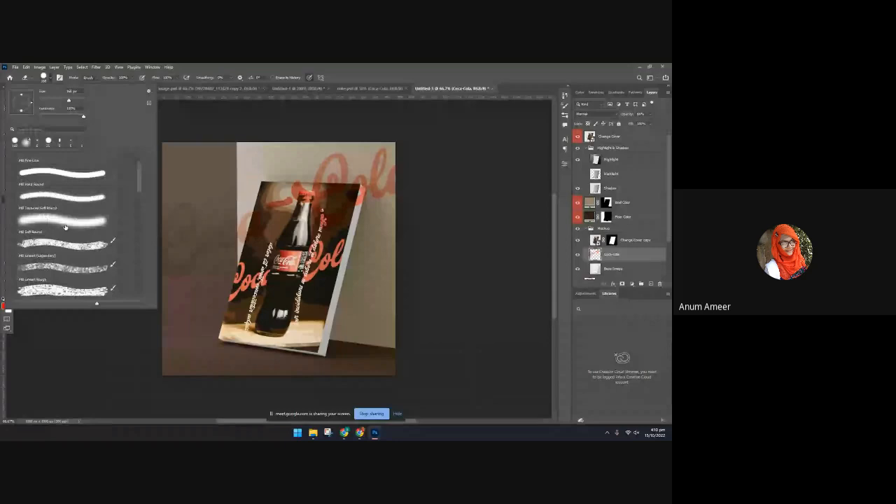
double_click(65, 224)
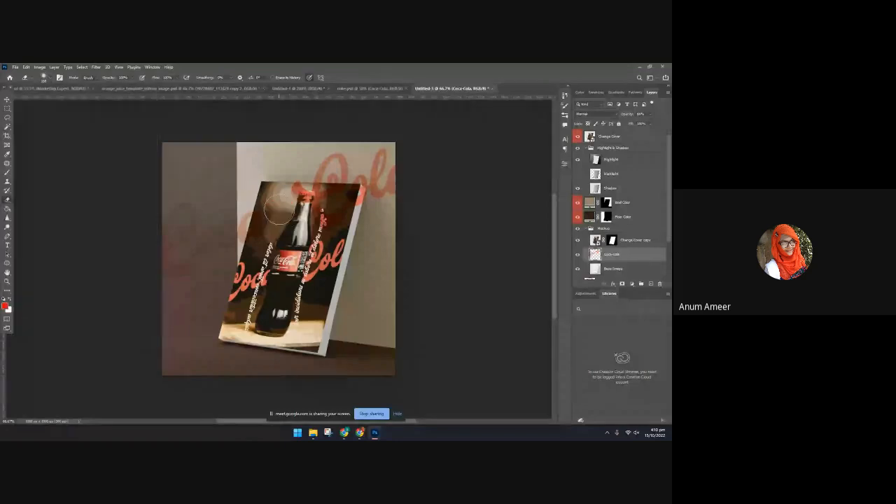
mouse_move(279, 207)
left_mouse_down()
mouse_move(302, 193)
mouse_move(296, 187)
mouse_move(313, 204)
mouse_move(293, 189)
left_mouse_up()
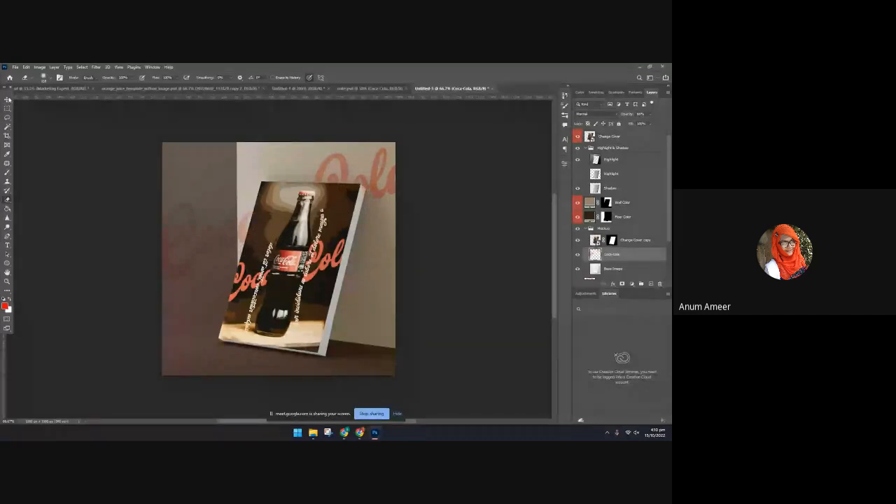
key("v")
left_click(53, 206)
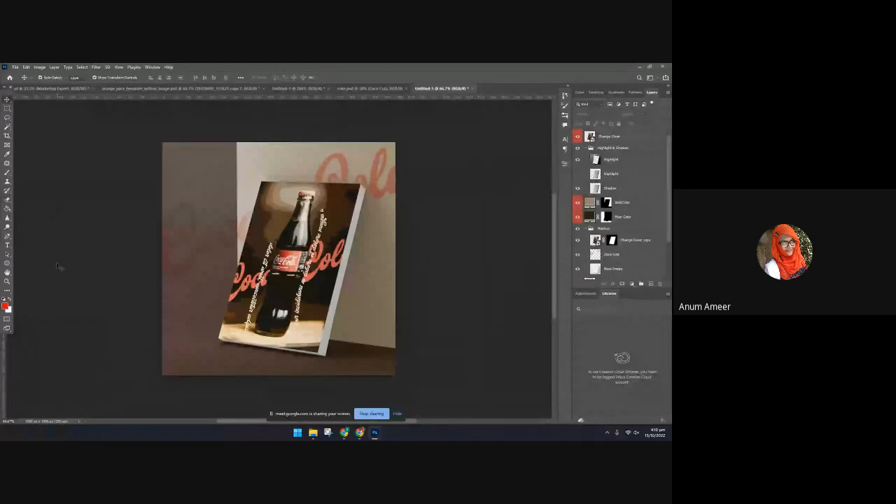
left_click(377, 179)
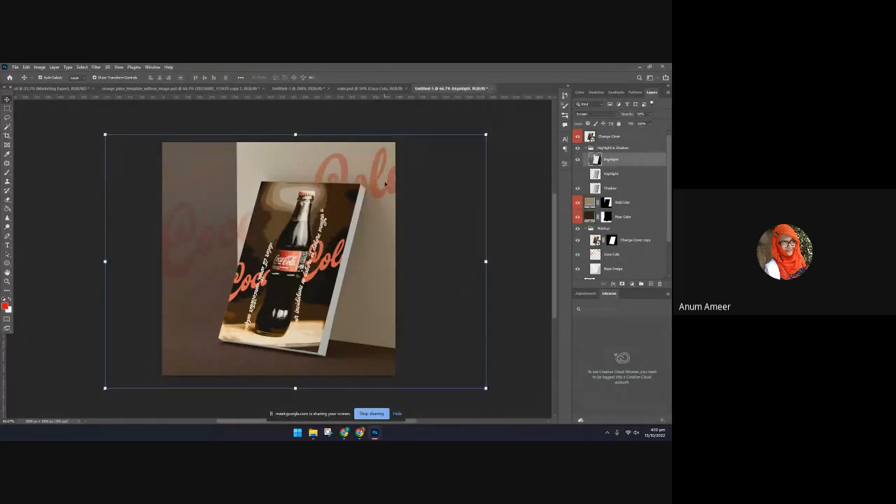
key("ctrl+j")
key("ctrl+z")
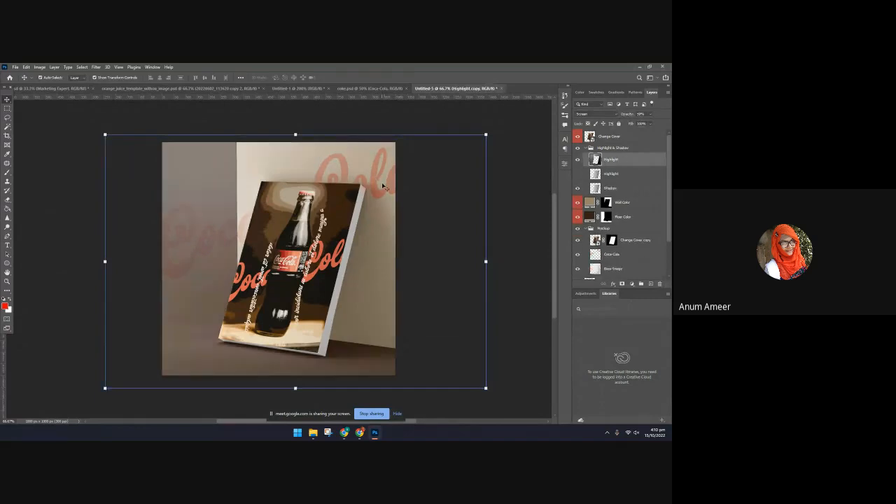
Duplicate the rasterized Coca-Cola layer and move the copy straight down behind the lower half of the book
left_click(621, 254)
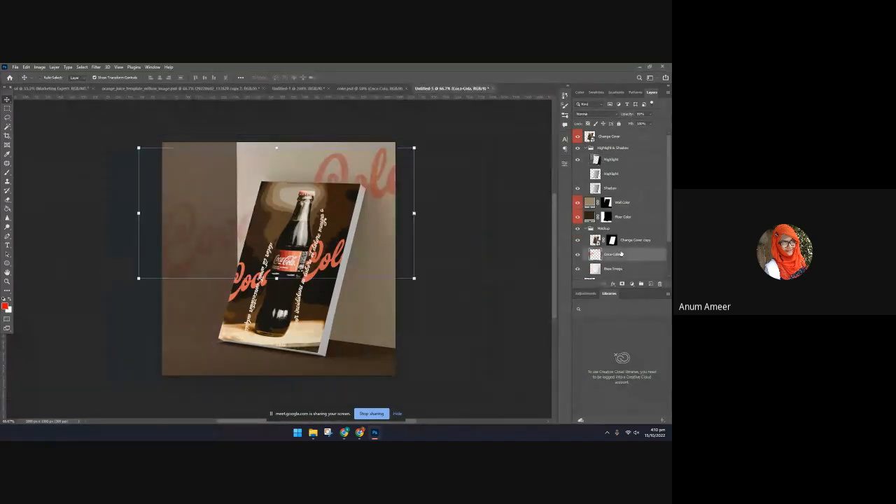
key("ctrl+j")
left_click(375, 189)
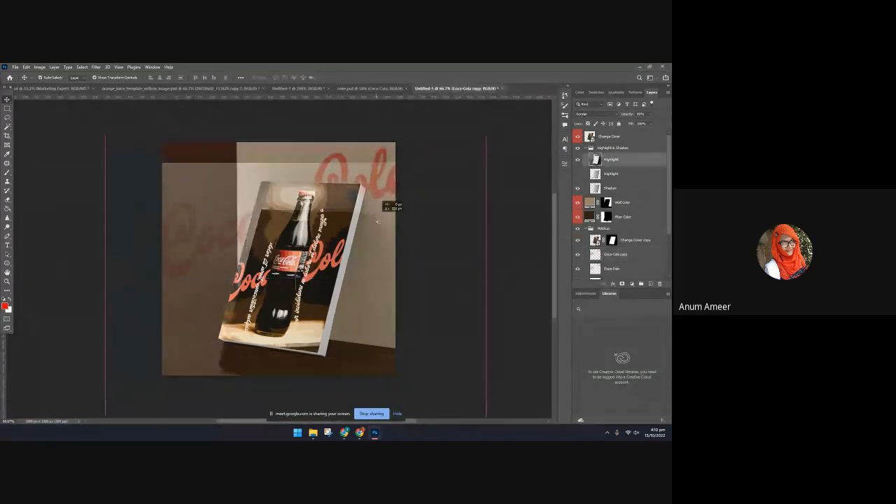
left_click(616, 254)
key("ctrl+t")
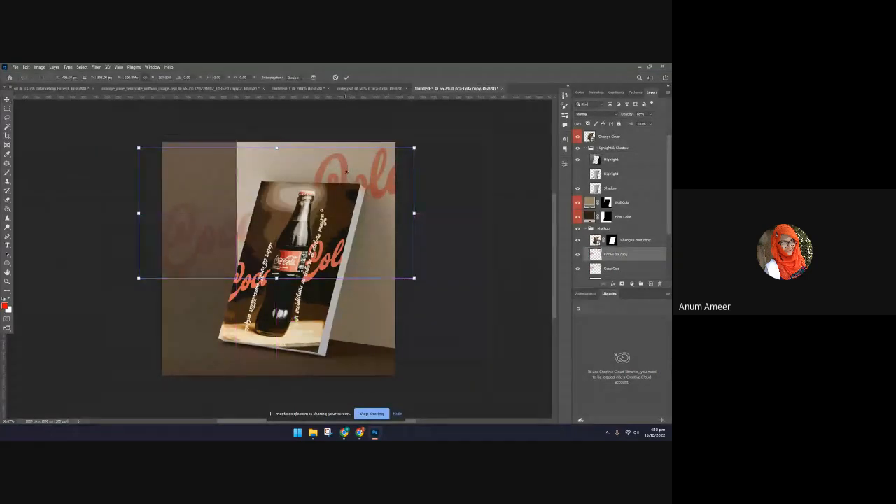
left_click_drag(348, 174, 348, 251)
mouse_move(351, 271)
left_mouse_down()
mouse_move(351, 248)
mouse_move(357, 266)
left_mouse_up()
key("Return")
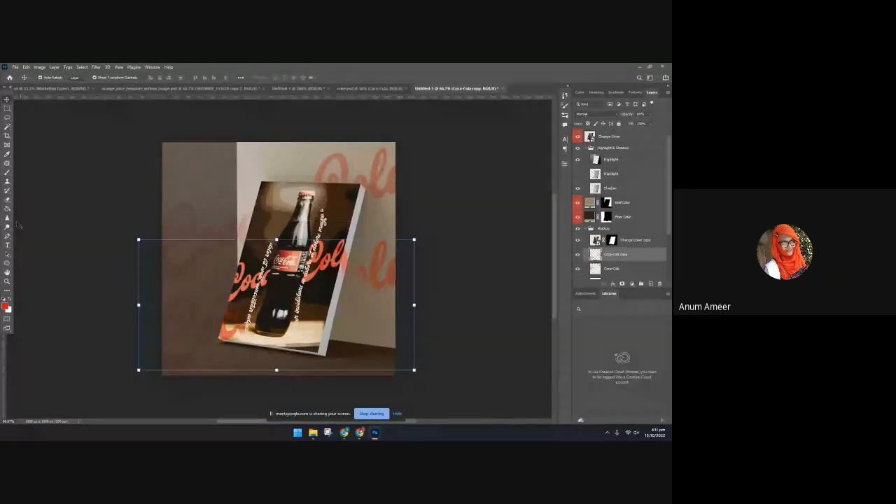
Erase the part of the Coca-Cola copy's lettering that overlaps the book cover's lower-left corner
left_click(7, 200)
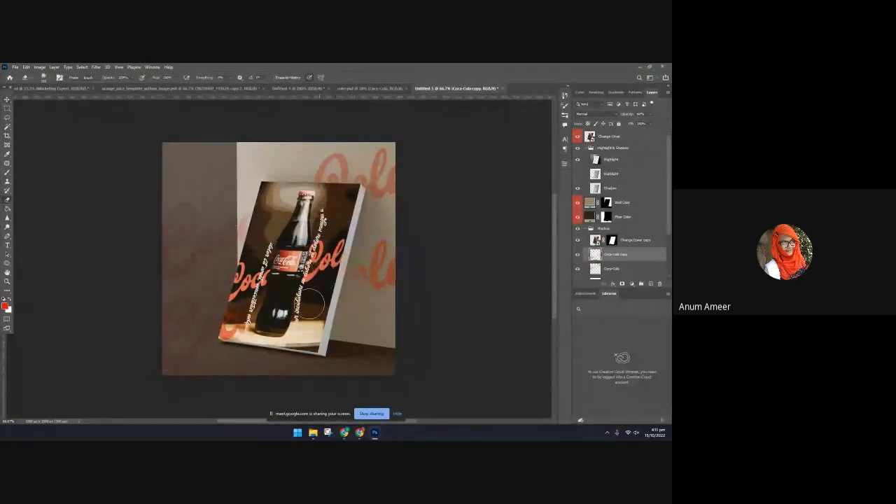
left_click_drag(236, 324, 250, 321)
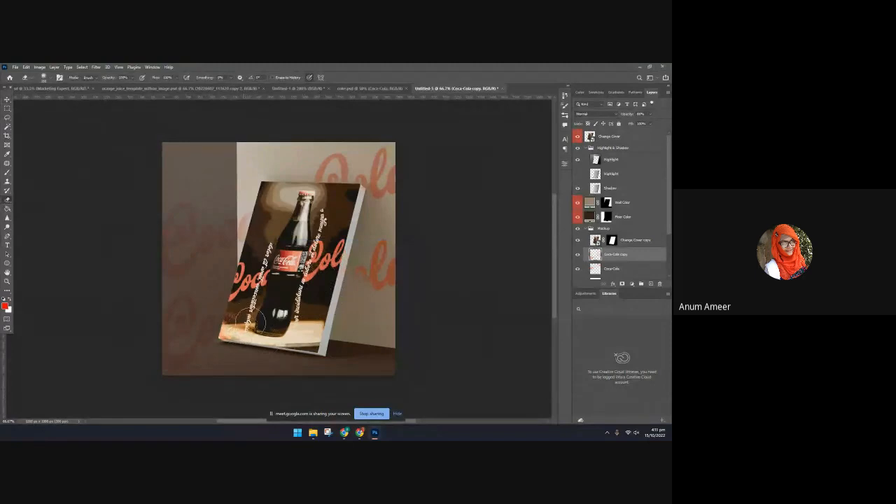
left_click(7, 102)
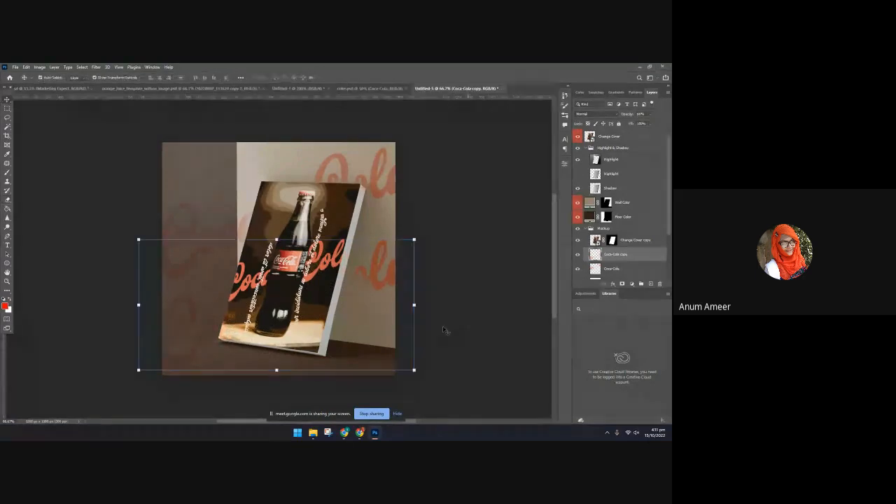
Enlarge the Coca-Cola copy beyond the canvas edge and shift it left so its lettering fills the darker wall area
left_click_drag(414, 305, 558, 289)
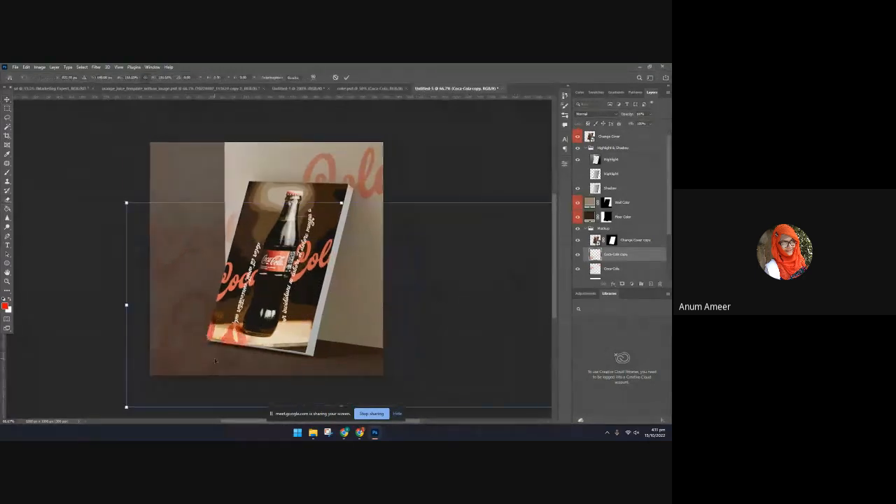
left_click_drag(213, 361, 166, 353)
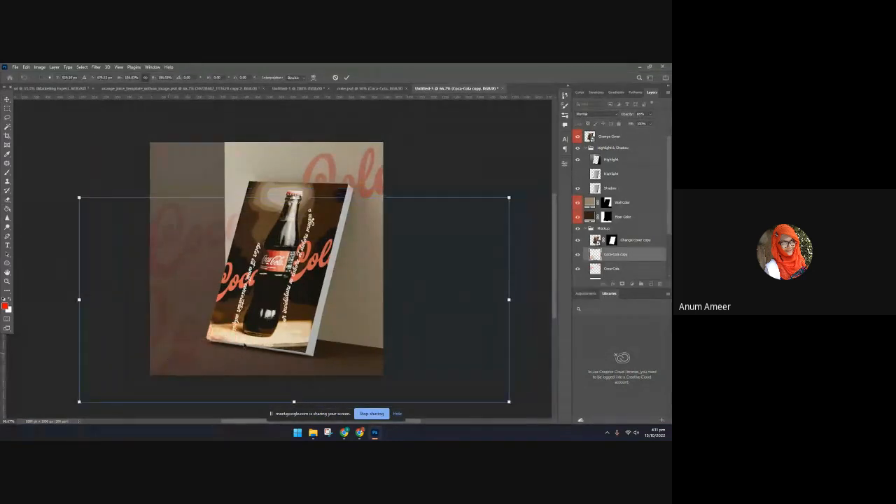
left_click(346, 77)
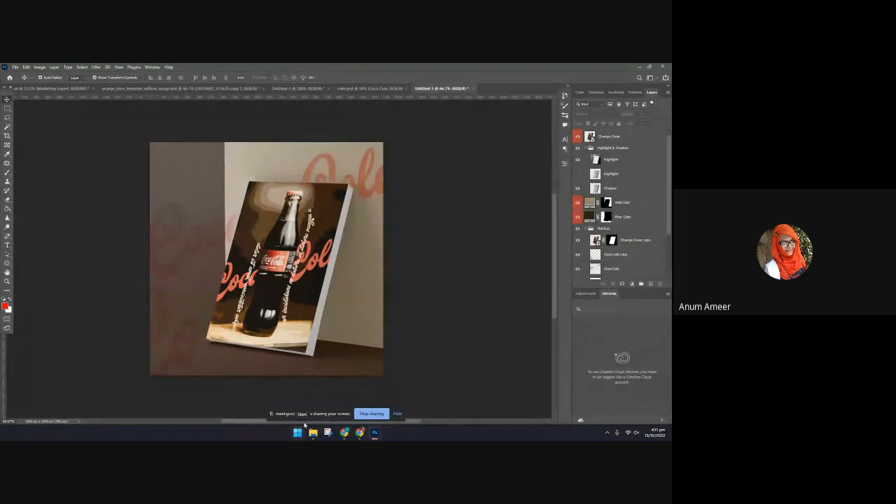
Switch to Chrome and look through the related mockups on Freepik's softcover book cover mockup page
left_click(359, 432)
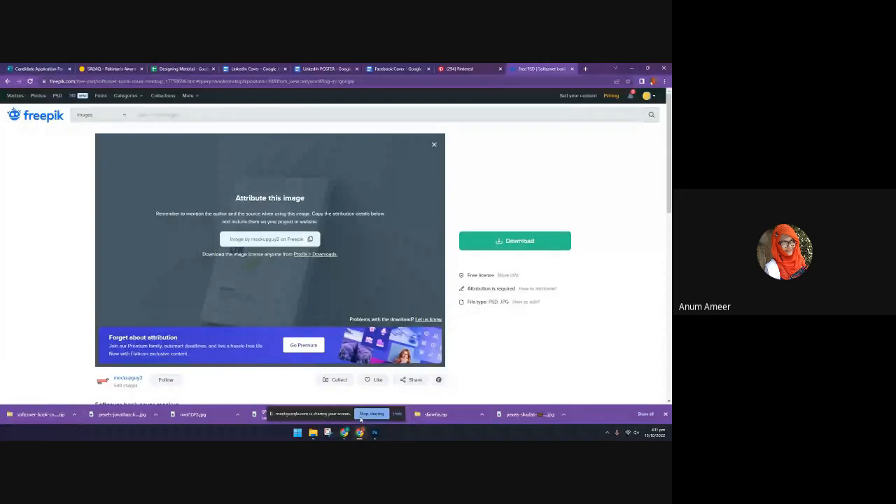
scroll(457, 296, "down", 3)
scroll(457, 296, "down", 3)
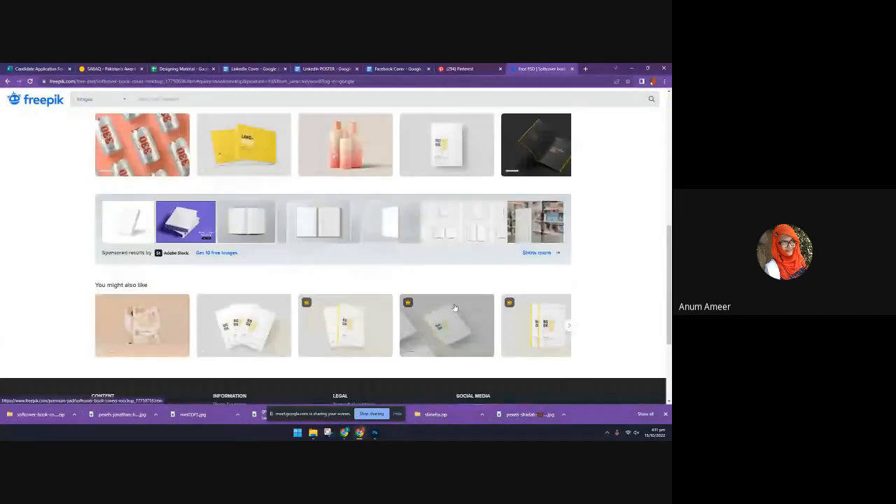
scroll(454, 308, "up", 6)
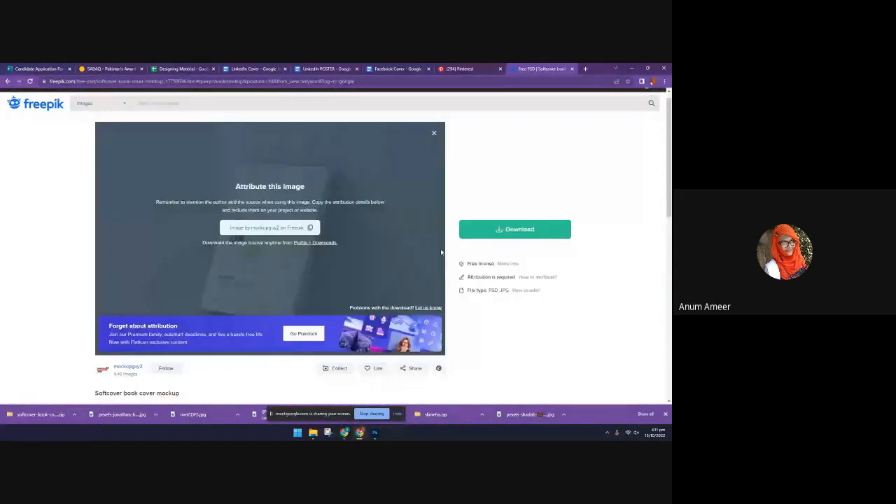
left_click(470, 69)
left_click(526, 67)
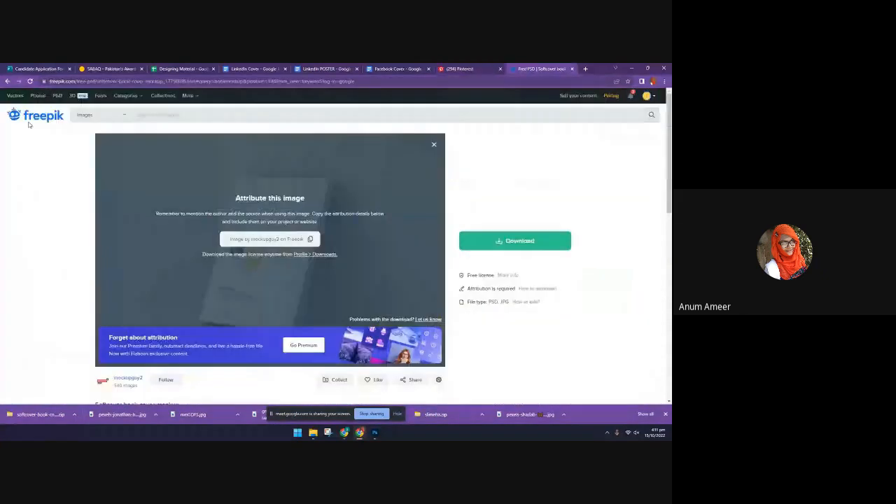
Leave the current Freepik page, reopen the softcover book cover mockup from the address suggestions, and review its related items
left_click(6, 81)
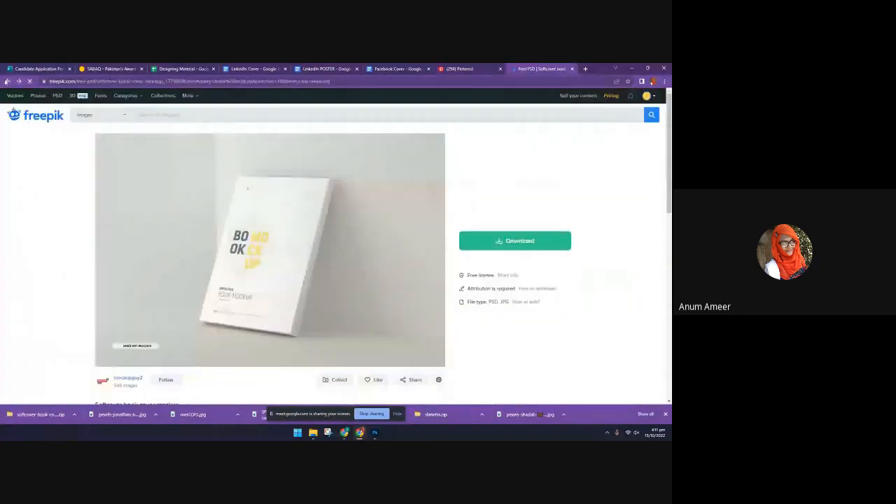
left_click(6, 81)
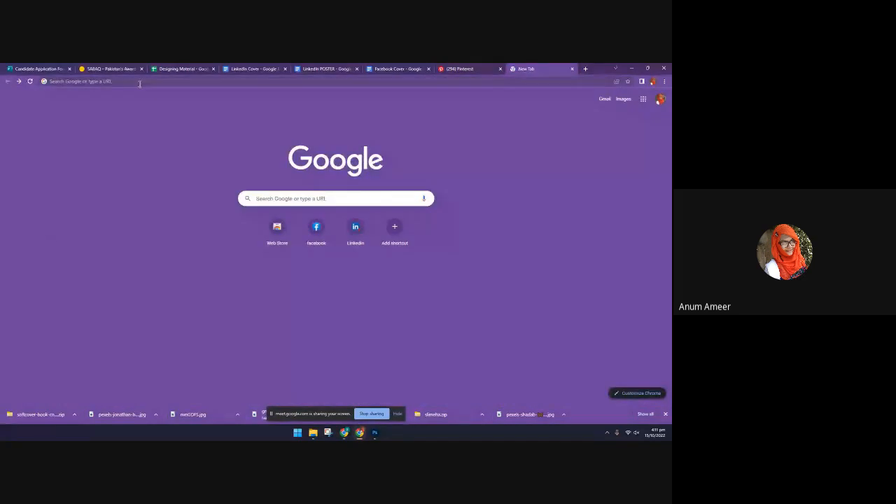
left_click(139, 81)
type("fre")
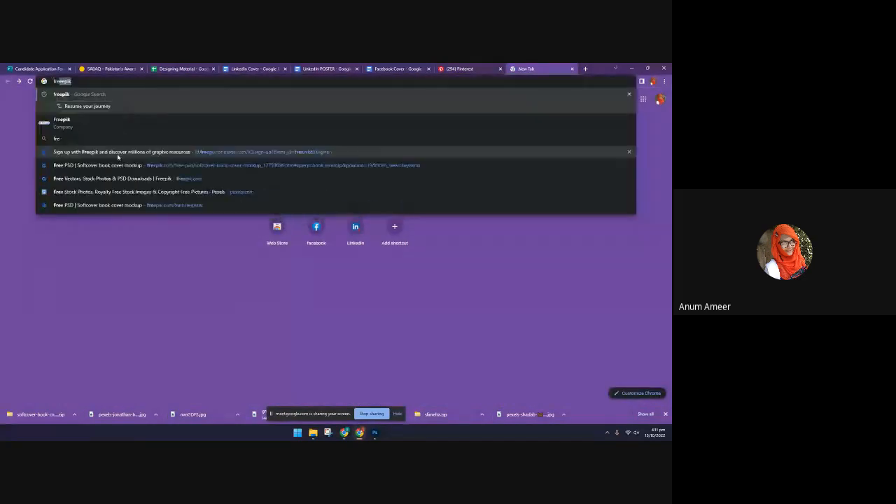
left_click(116, 166)
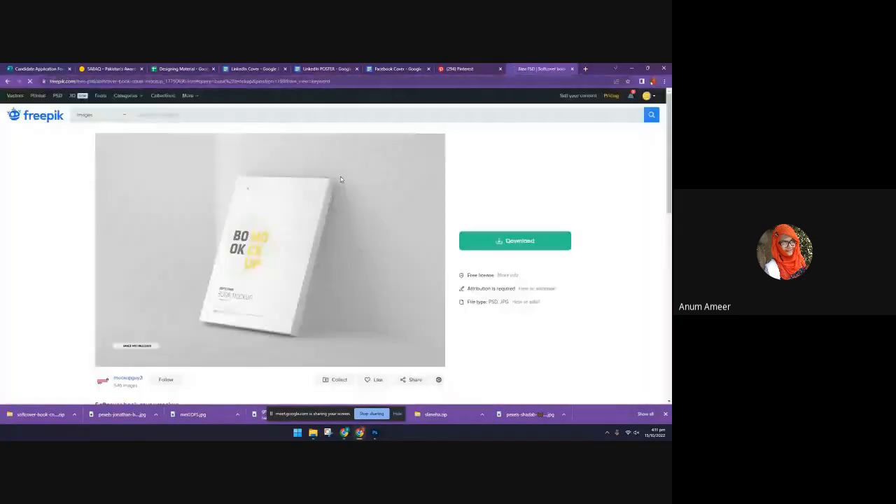
scroll(337, 222, "down", 6)
scroll(336, 223, "up", 3)
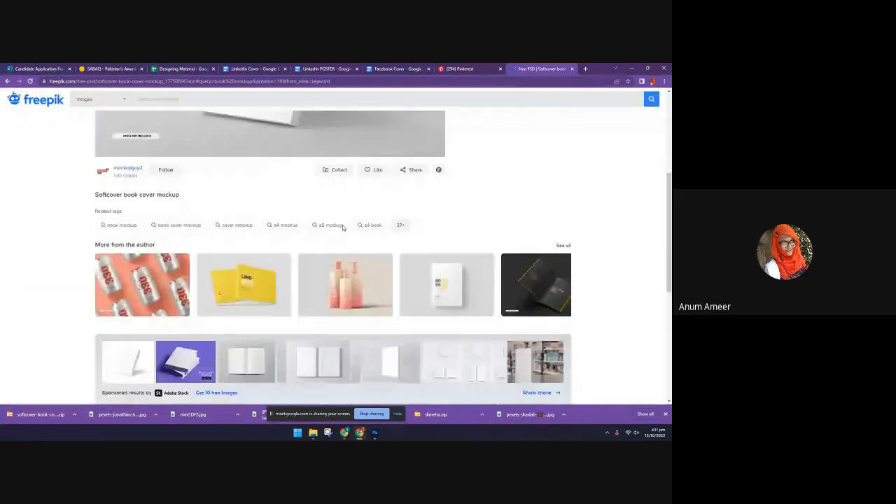
scroll(342, 227, "down", 2)
scroll(342, 227, "up", 2)
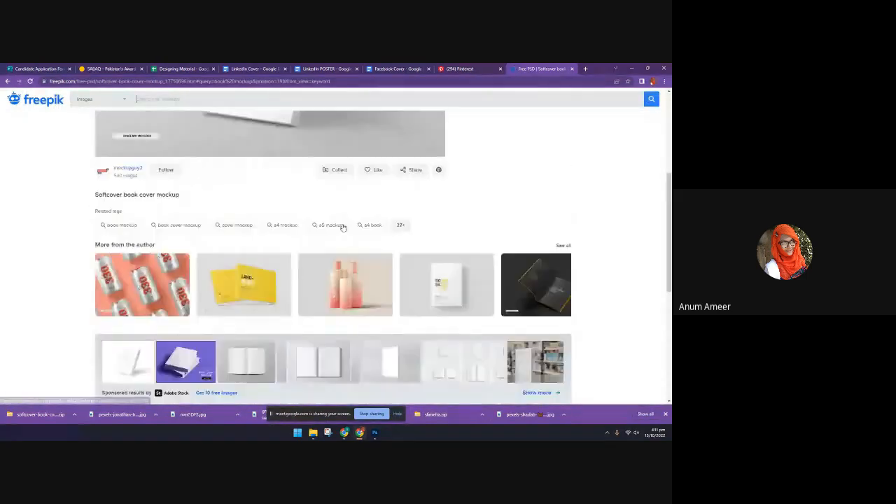
scroll(342, 227, "down", 3)
scroll(372, 264, "down", 5)
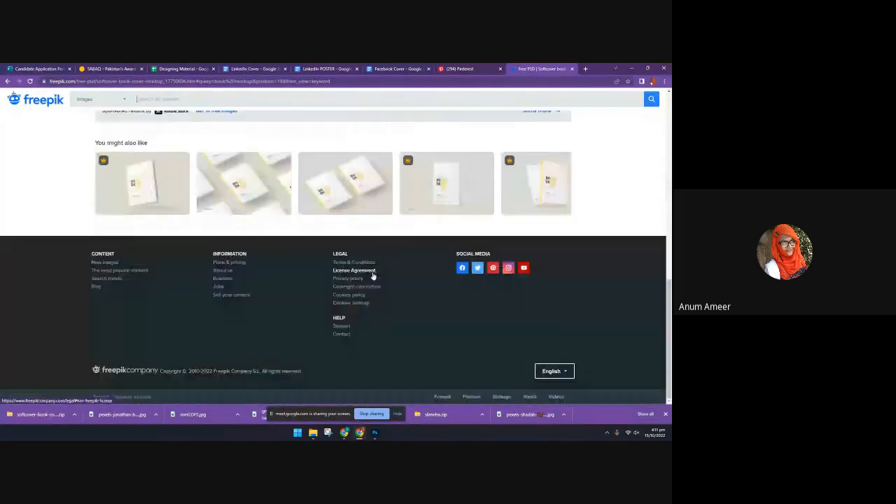
scroll(372, 276, "up", 10)
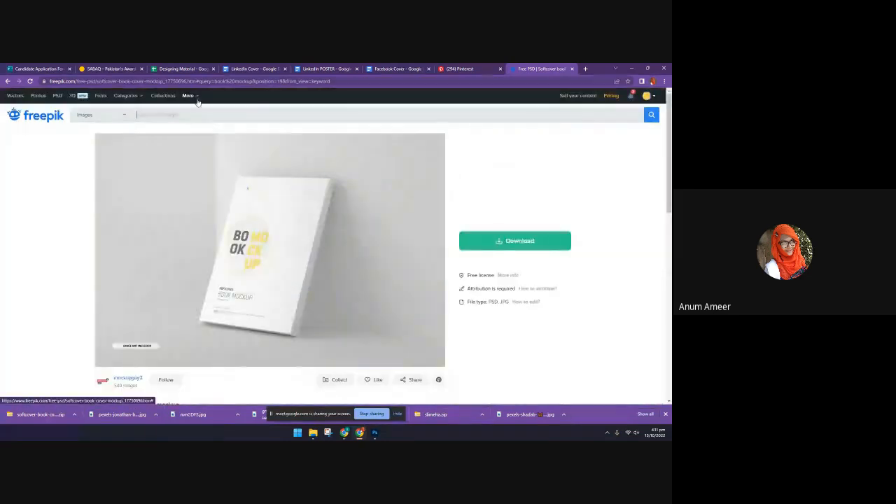
Search Freepik for "mockup" and browse the resulting designs
type("oc")
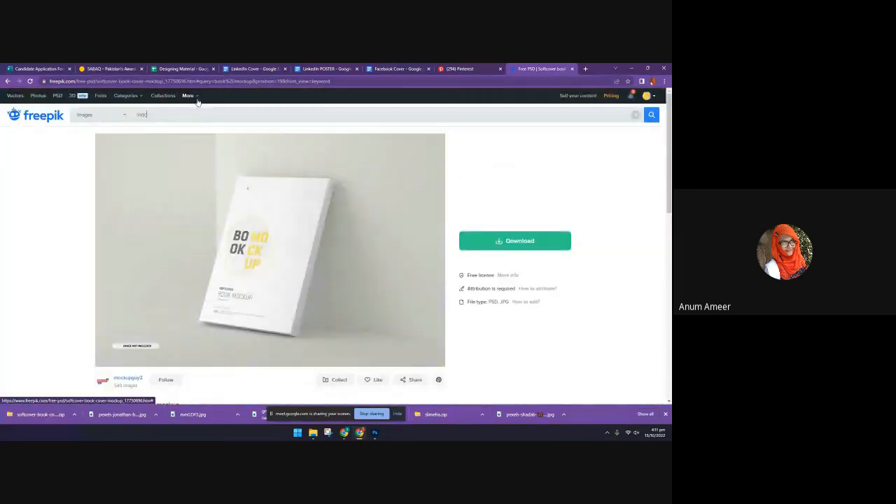
type("k")
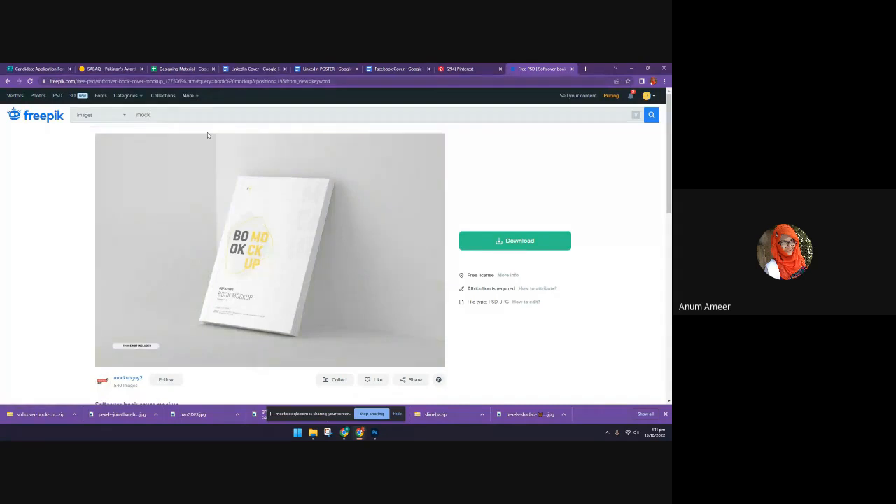
type("up")
left_click(163, 96)
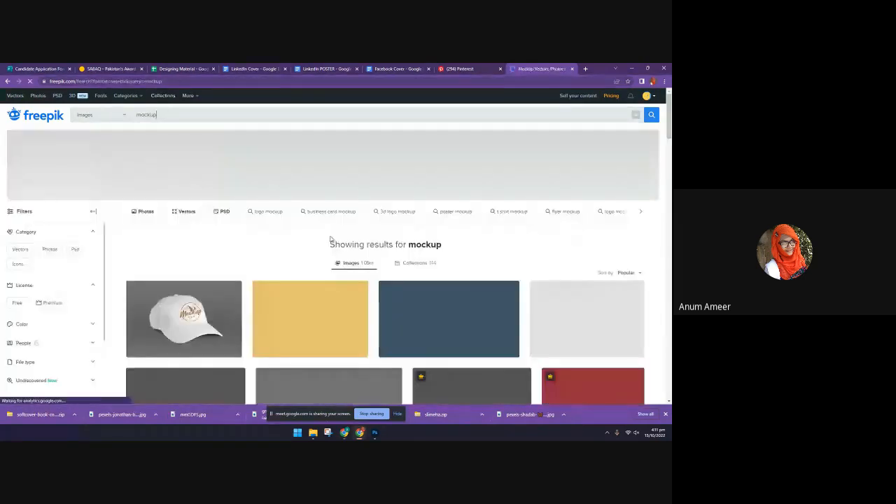
scroll(331, 238, "down", 3)
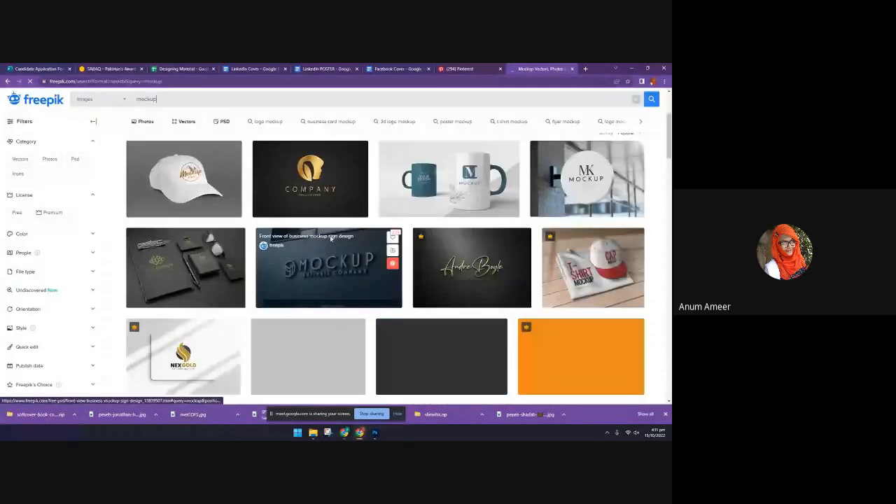
scroll(331, 238, "down", 2)
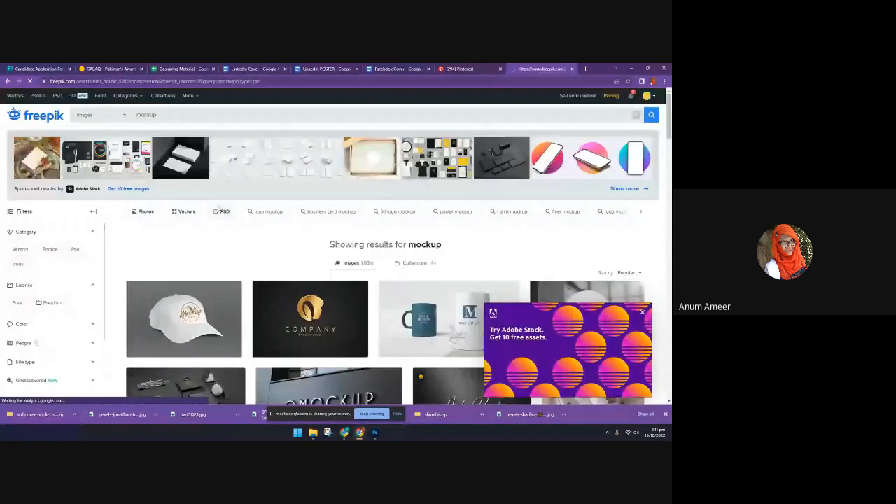
Browse Freepik's PSD mockup results down to the end of the page, then open and download the free rubber stamp mockup
scroll(233, 225, "down", 3)
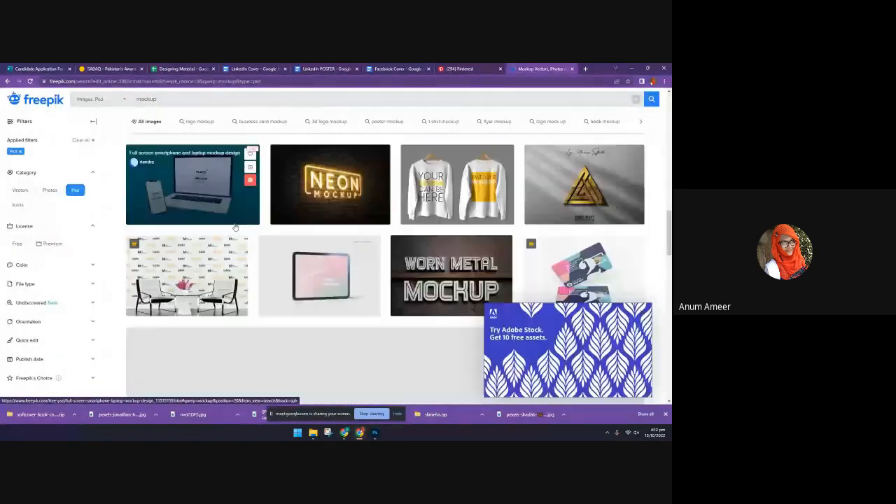
scroll(448, 237, "down", 3)
scroll(179, 245, "down", 5)
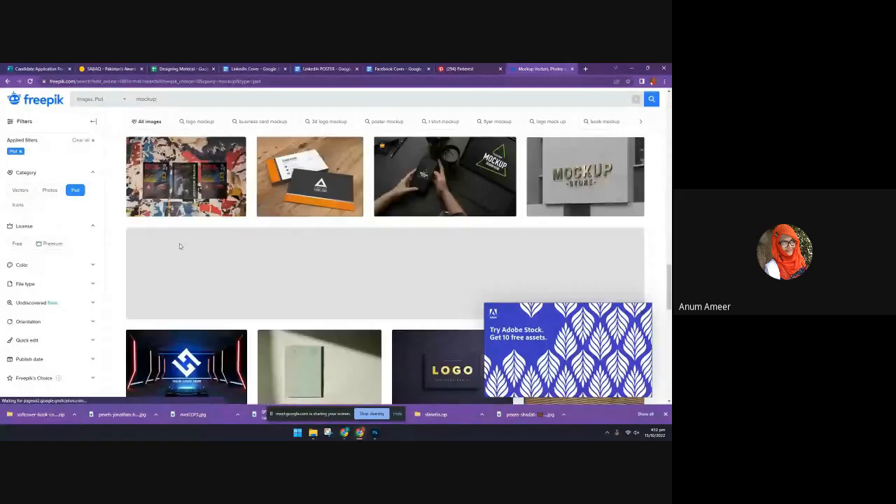
scroll(335, 295, "down", 5)
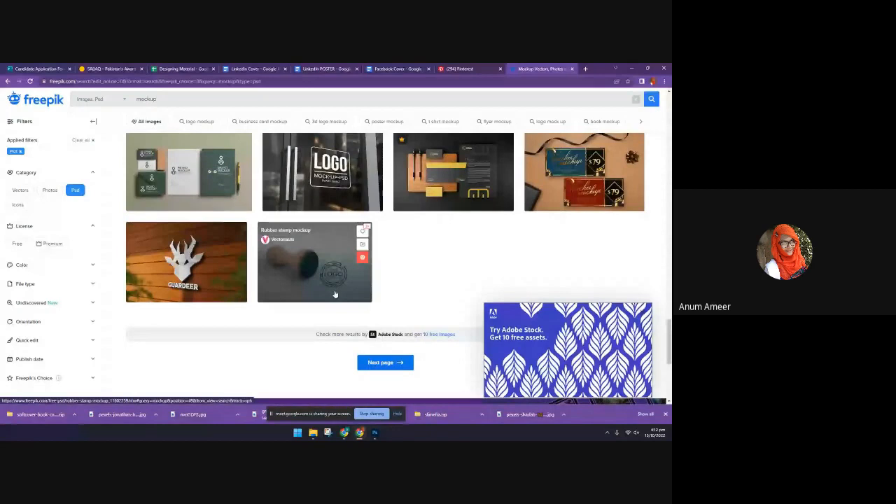
left_click(335, 296)
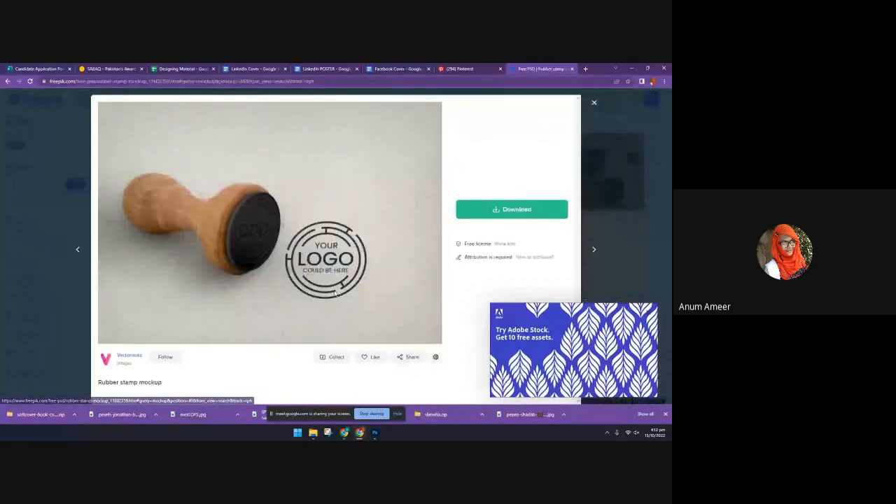
left_click(504, 209)
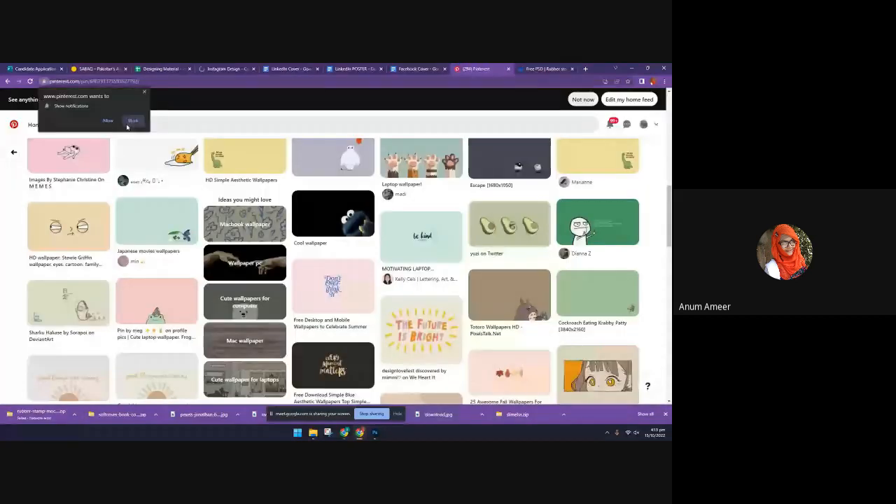
Block Pinterest's notification request and search the site for "art", refining the query to "art poster"
left_click(131, 122)
left_click(124, 124)
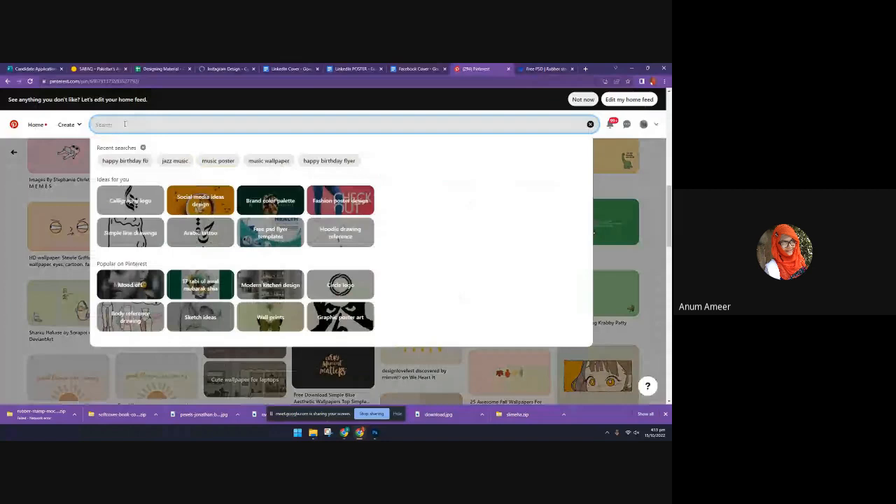
type("art")
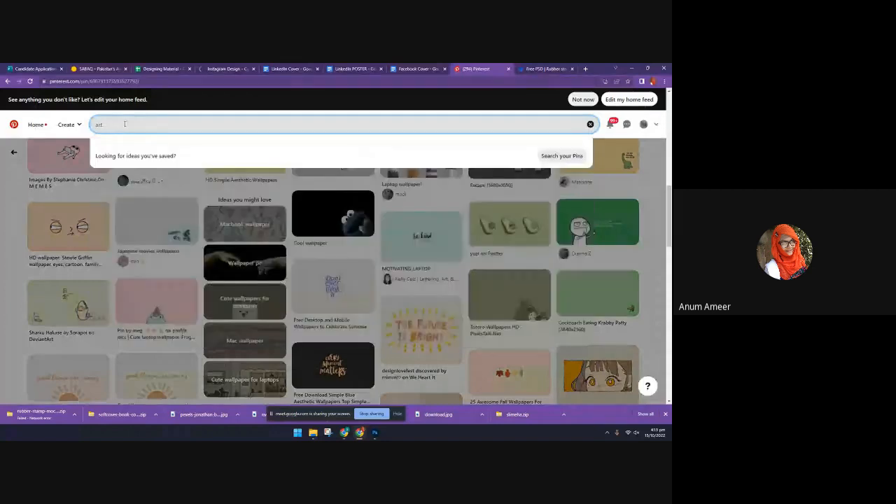
key("Return")
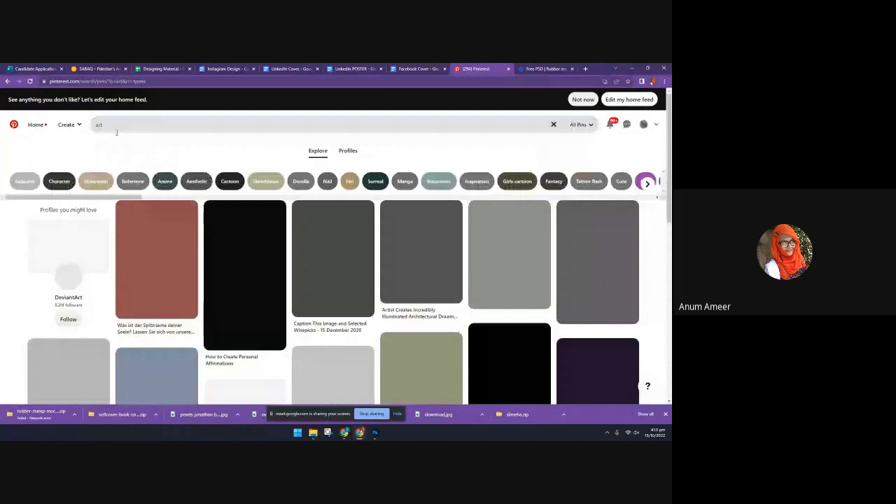
left_click(116, 124)
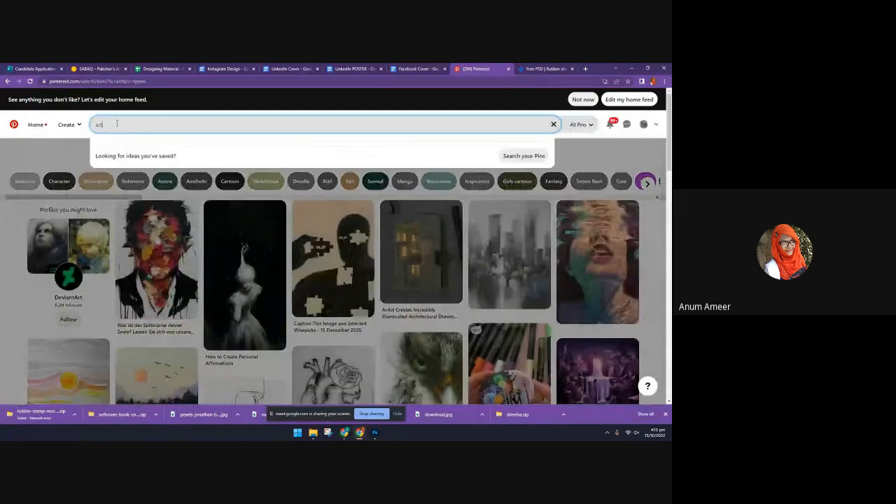
type("poste")
type("r")
key("Return")
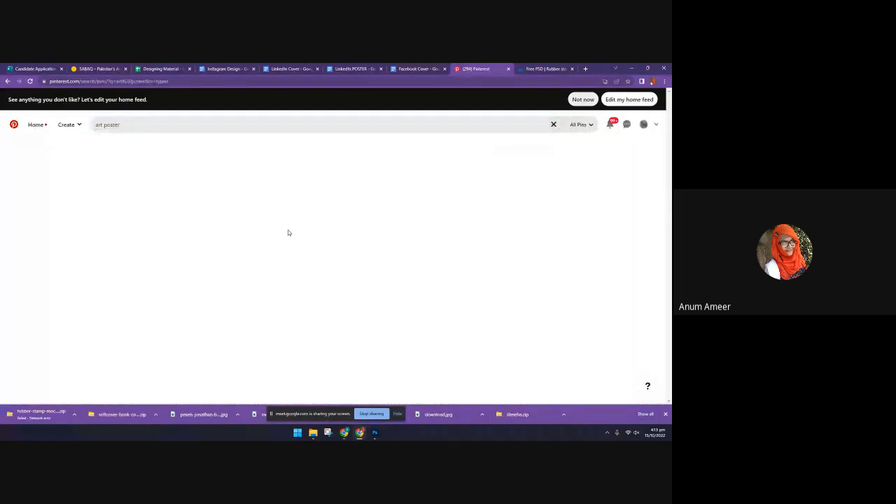
Resume the failed rubber stamp mockup download and return to the "art poster" results
left_click(138, 125)
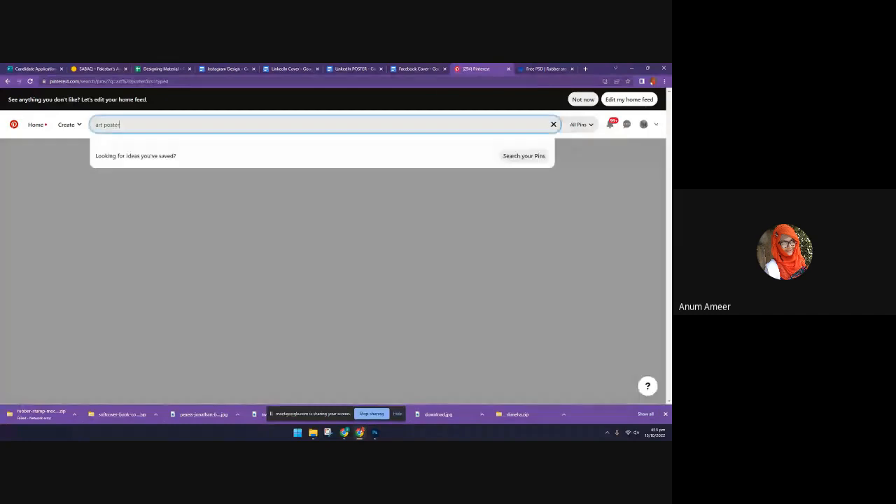
left_click(75, 415)
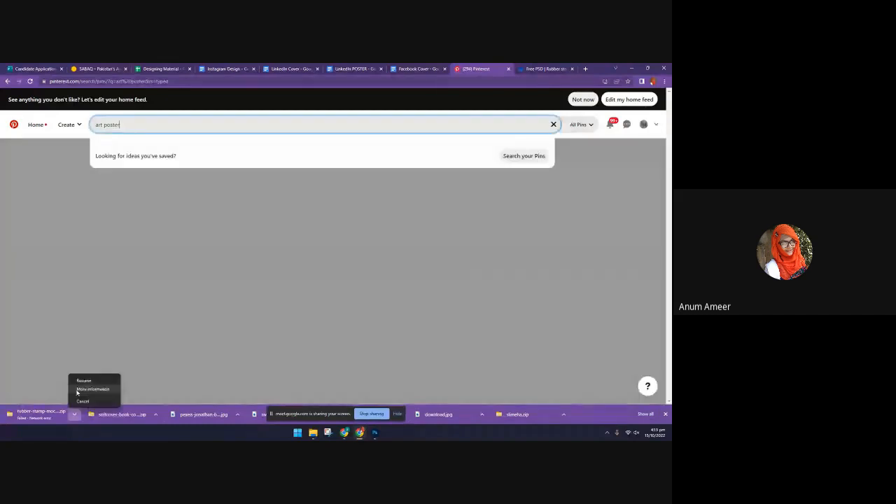
left_click(78, 380)
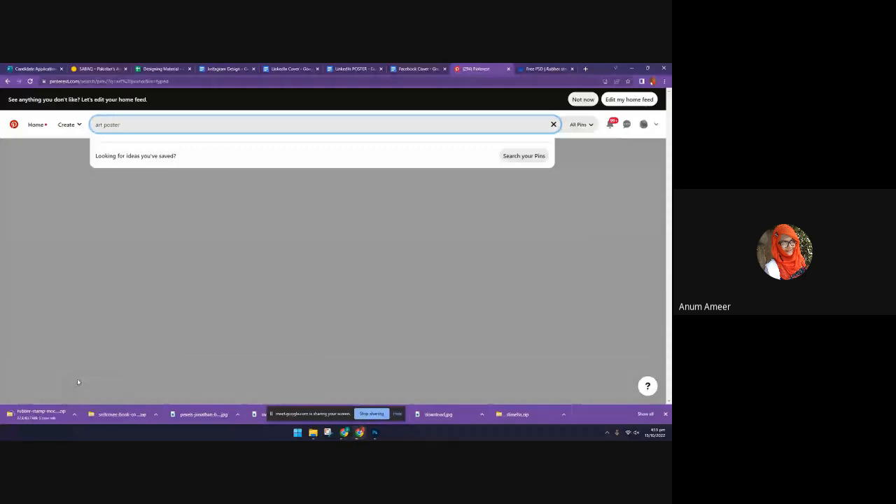
left_click(221, 196)
Look through the art poster pins, viewing the People Poster Design Series pin and returning to the results
scroll(536, 299, "up", 3)
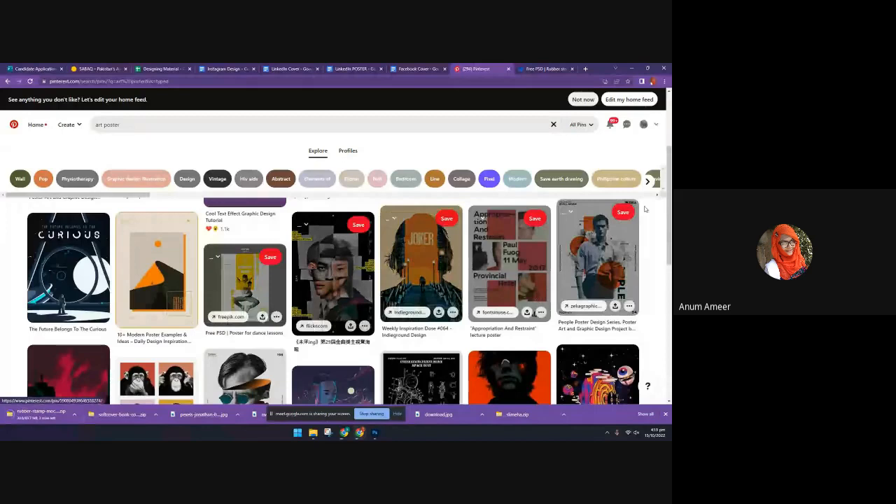
left_click(602, 217)
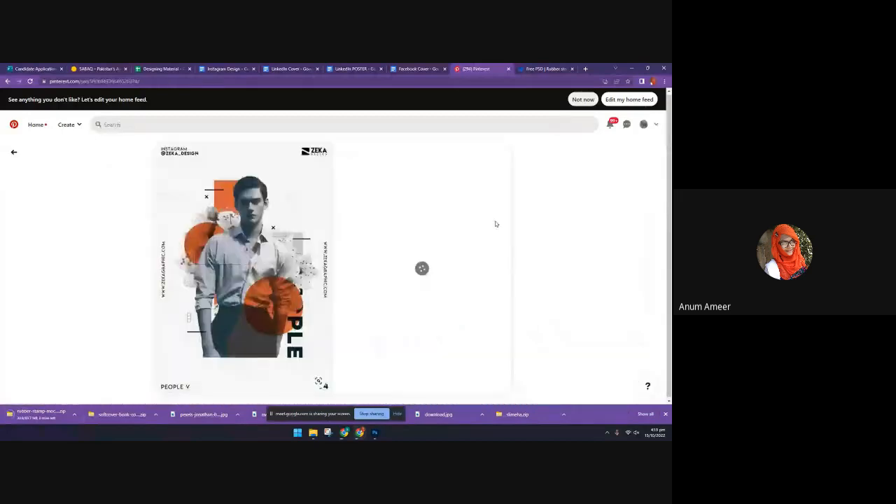
key("alt+Left")
scroll(440, 206, "down", 1)
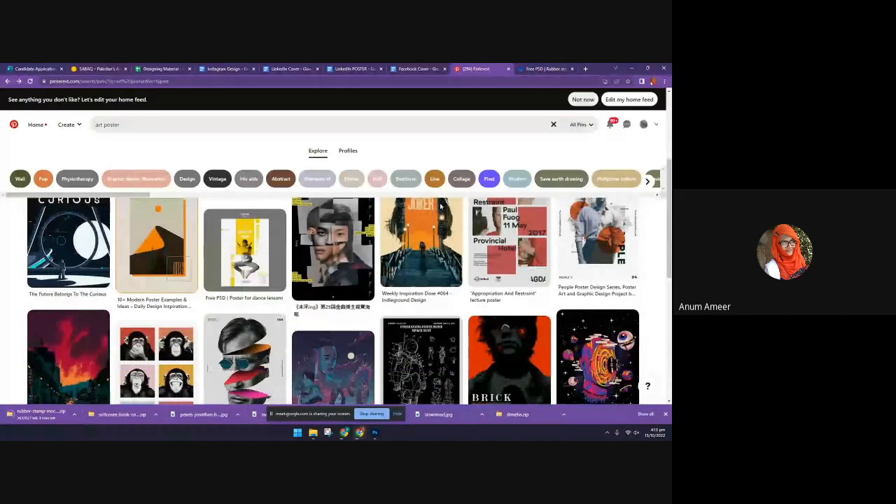
Check the art brief in the Instagram Design document and search Pinterest for "art exibition"
left_click(227, 68)
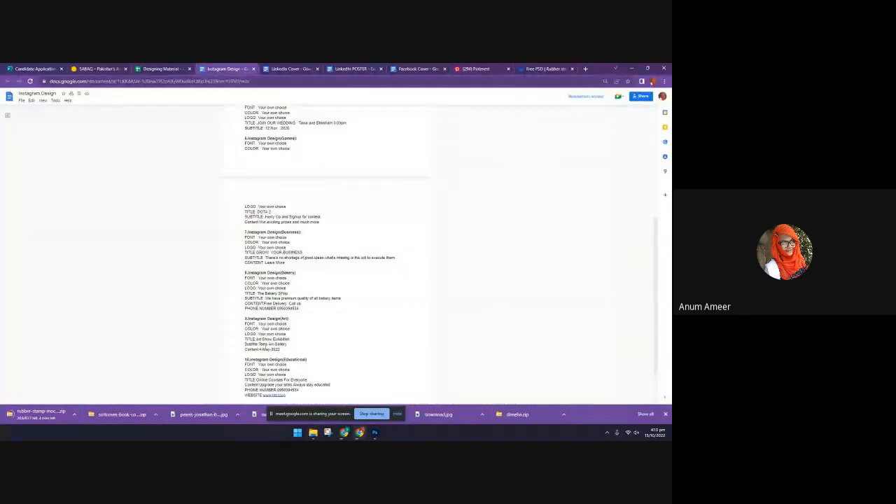
left_click(476, 69)
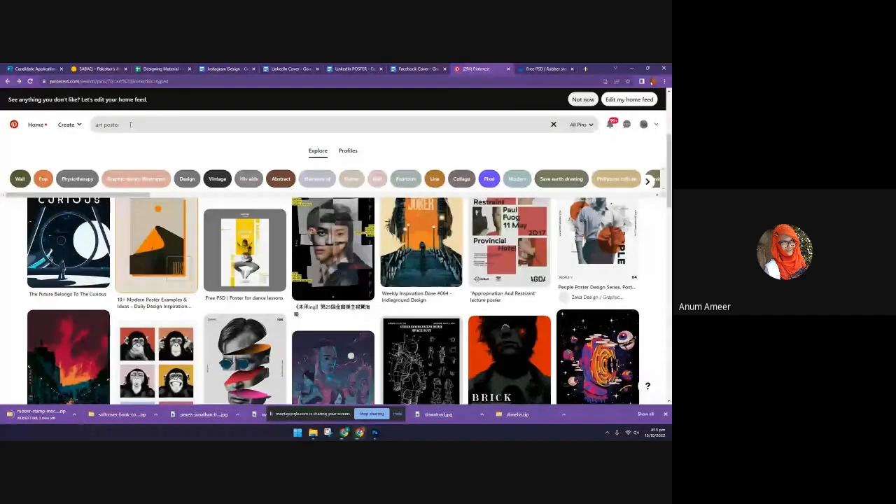
left_click(131, 125)
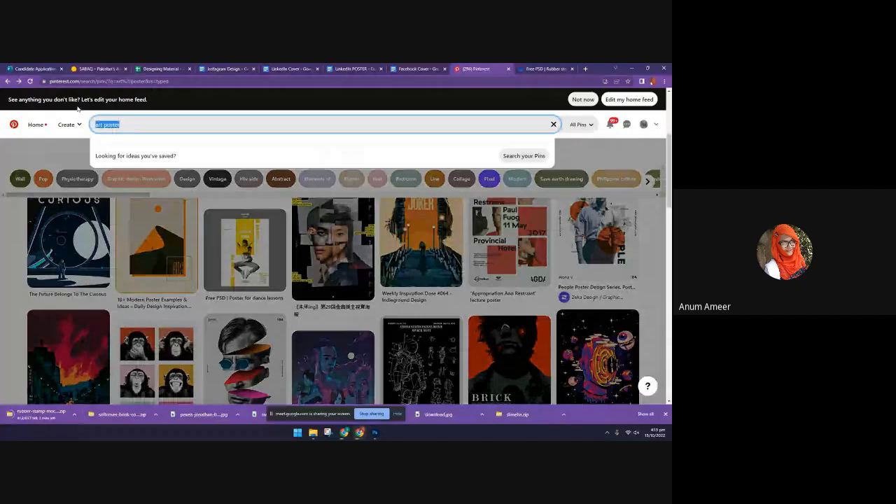
type("art exi")
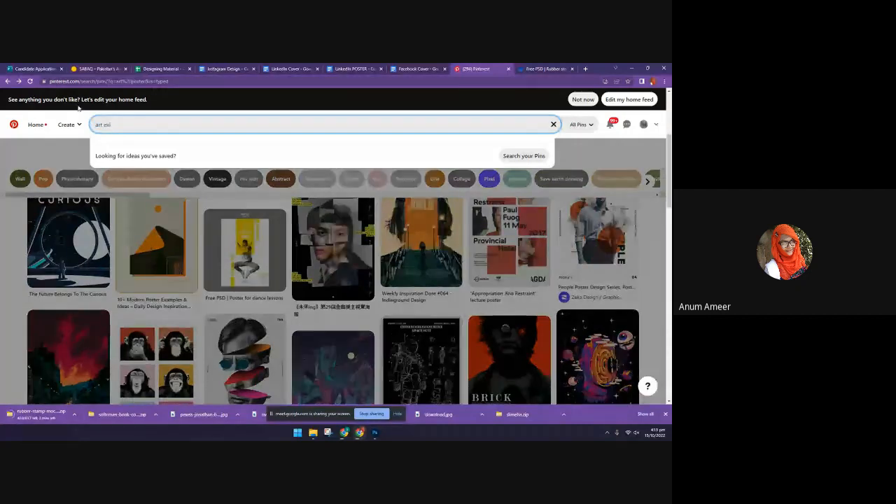
type("ibition")
key("Return")
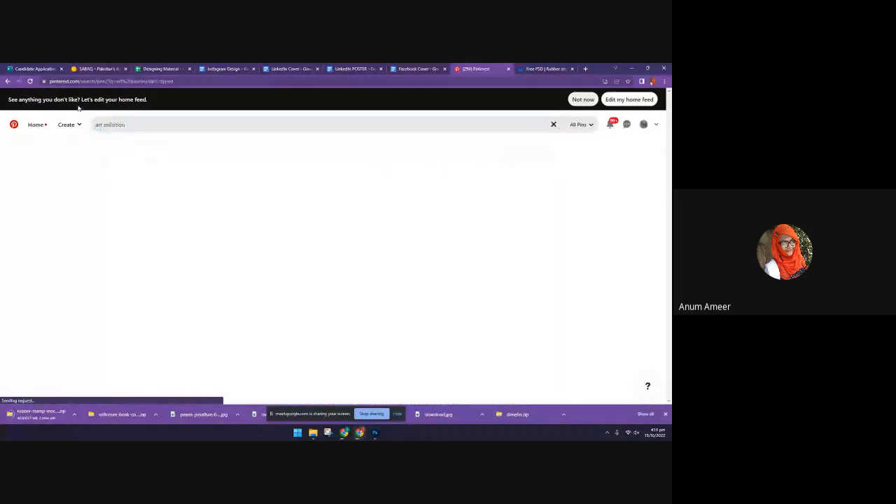
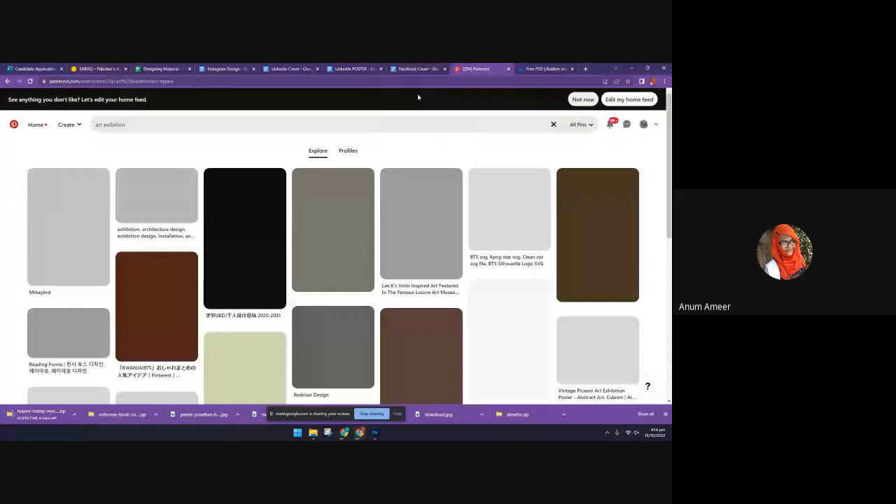
Check the art exhibition brief in the Instagram Design document, then return to the Pinterest results
scroll(428, 160, "down", 5)
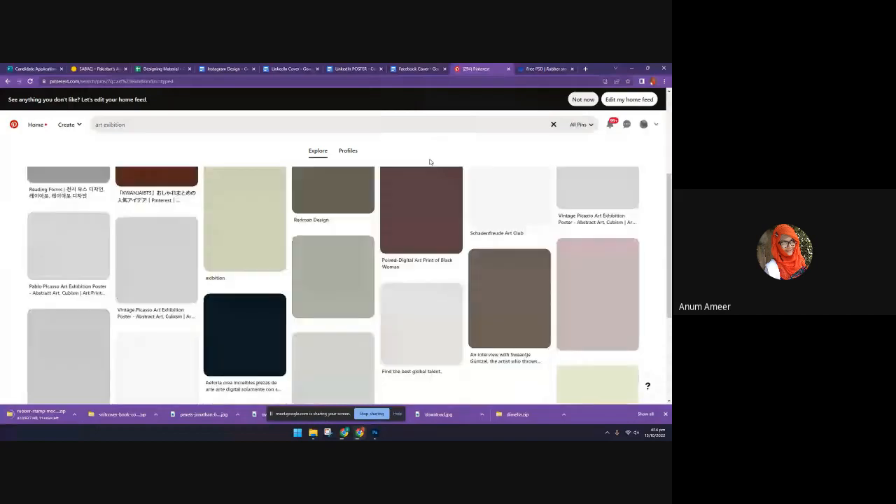
scroll(427, 160, "up", 5)
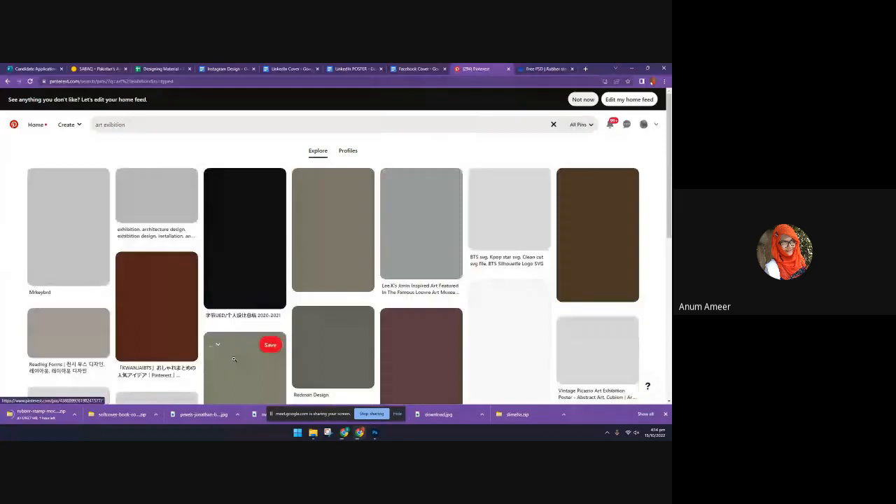
left_click(353, 68)
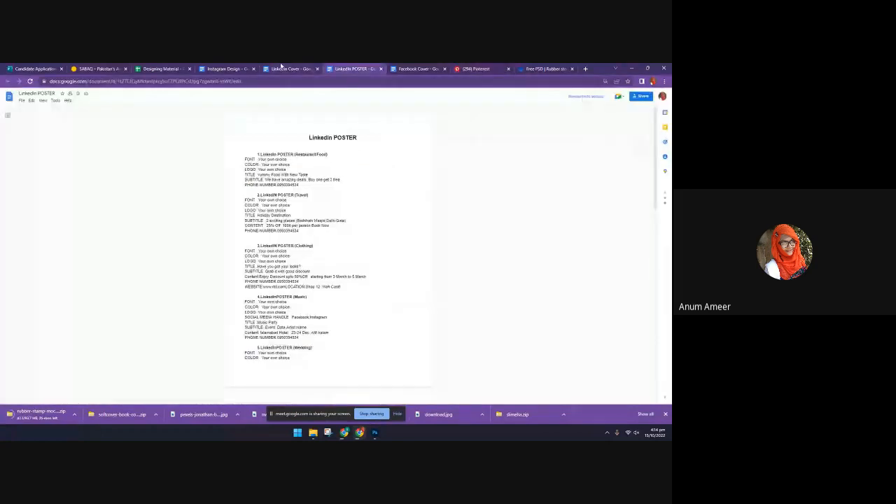
left_click(225, 68)
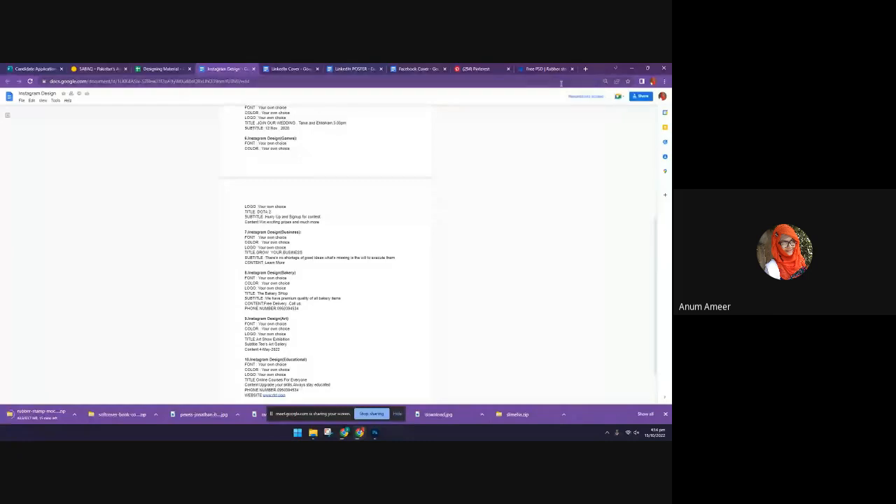
left_click(546, 69)
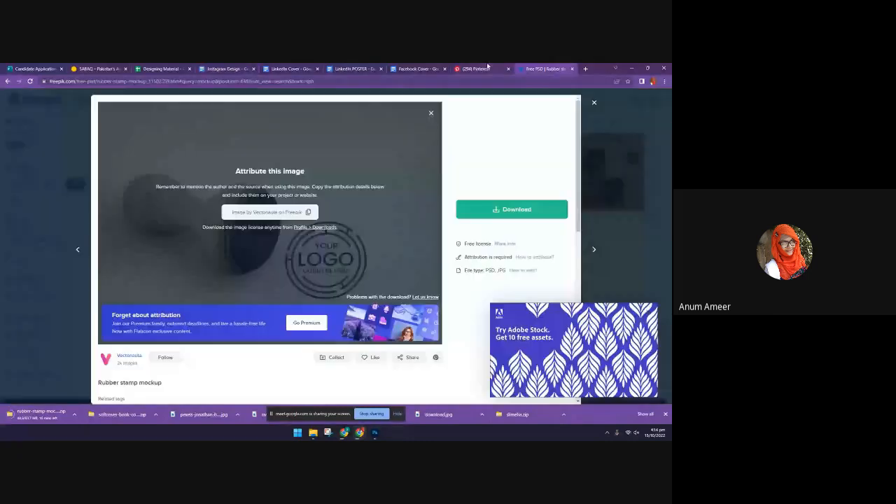
left_click(486, 69)
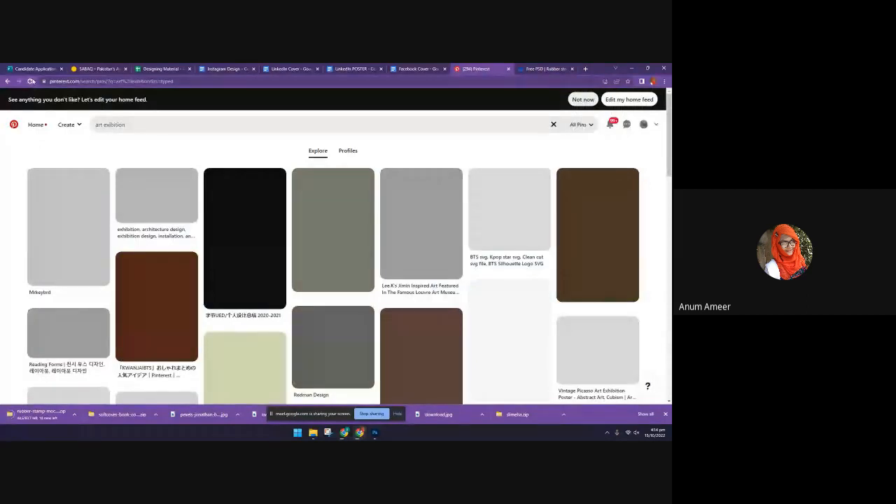
Reload the Pinterest results and search for "art exhibition poster"
left_click(31, 81)
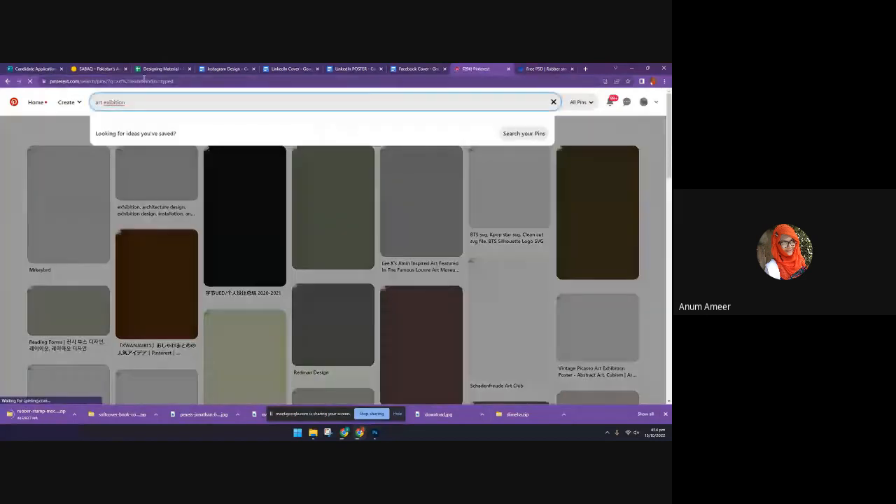
type("poster")
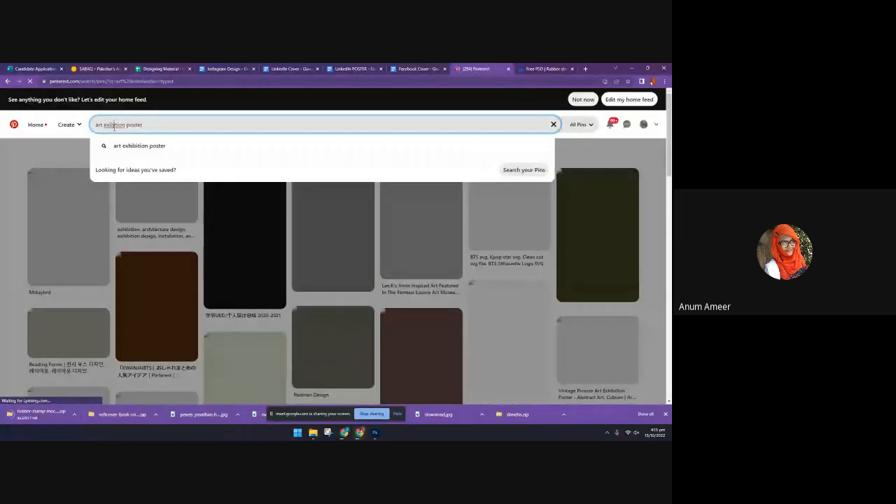
key("Return")
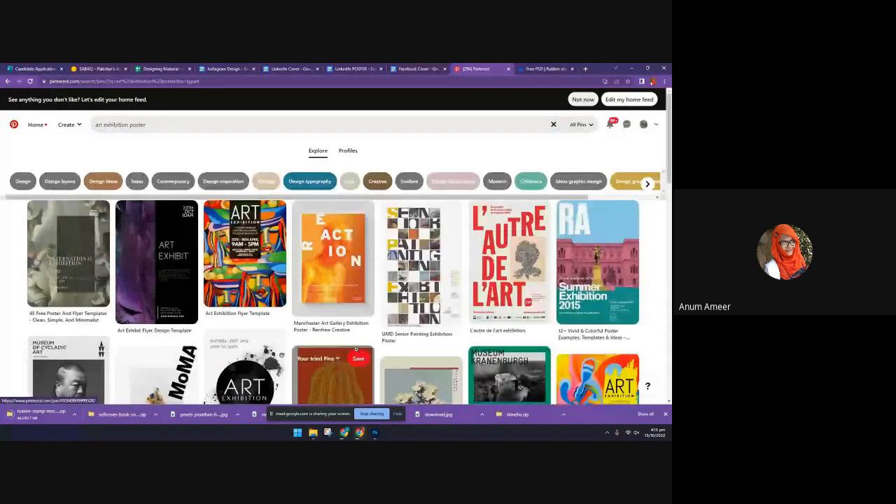
View the Art Exhibit Flyer Design Template pin, then the related Brazilian Creative Club Festival and MONO posters
left_click(134, 227)
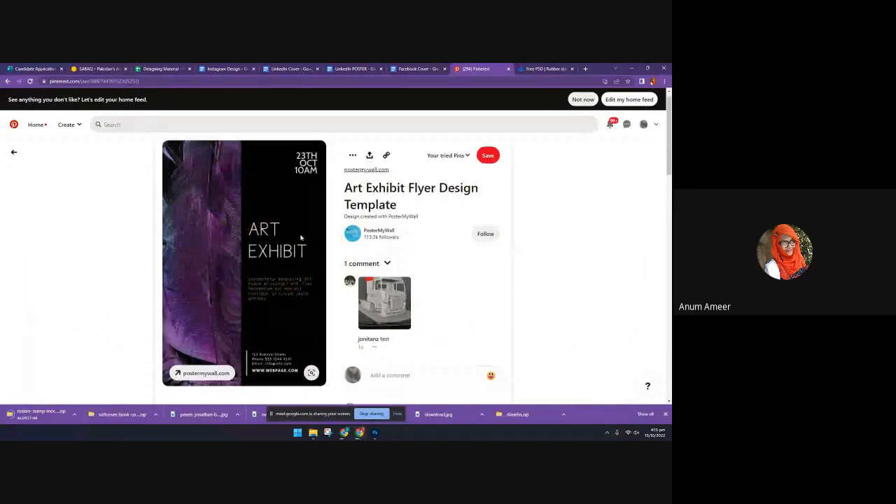
scroll(290, 320, "down", 5)
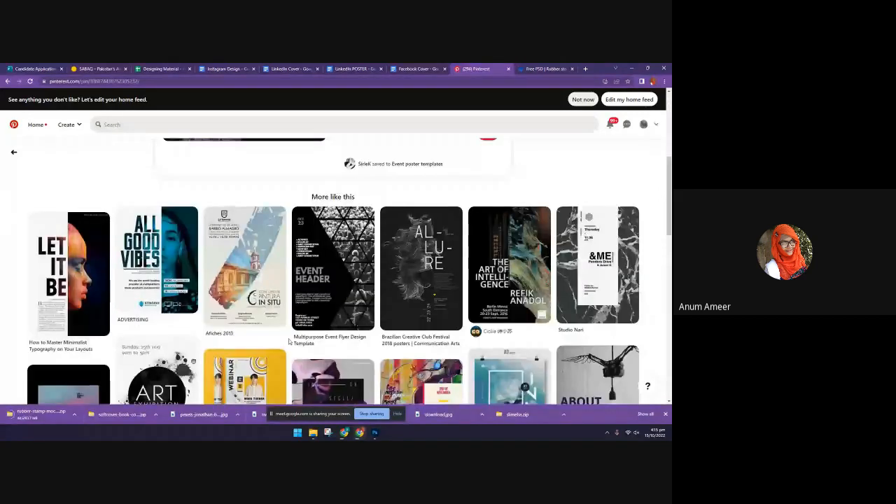
left_click(420, 293)
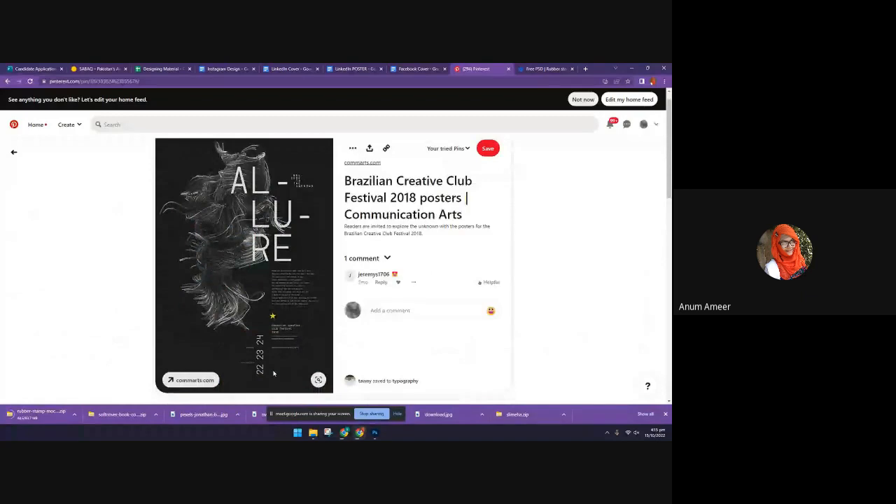
scroll(273, 373, "down", 5)
left_click(174, 283)
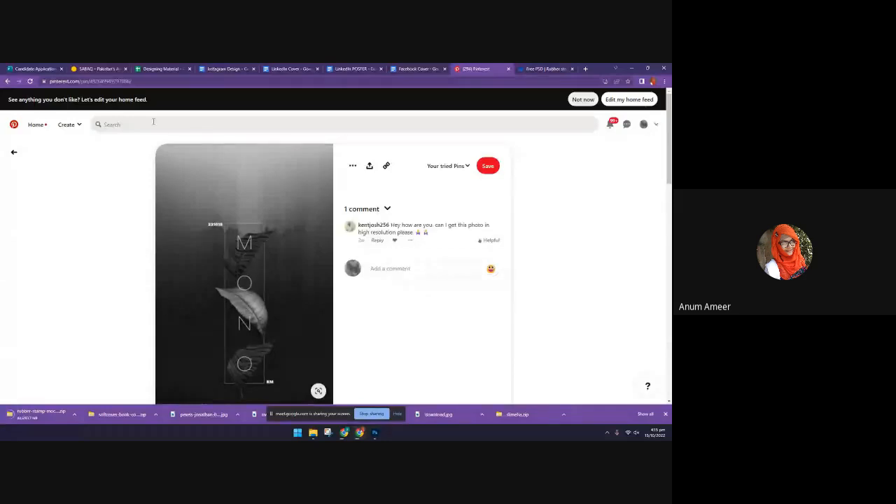
Browse more of the dark typographic posters and view the Fran Silvestre Arquitectos pin
scroll(244, 287, "down", 5)
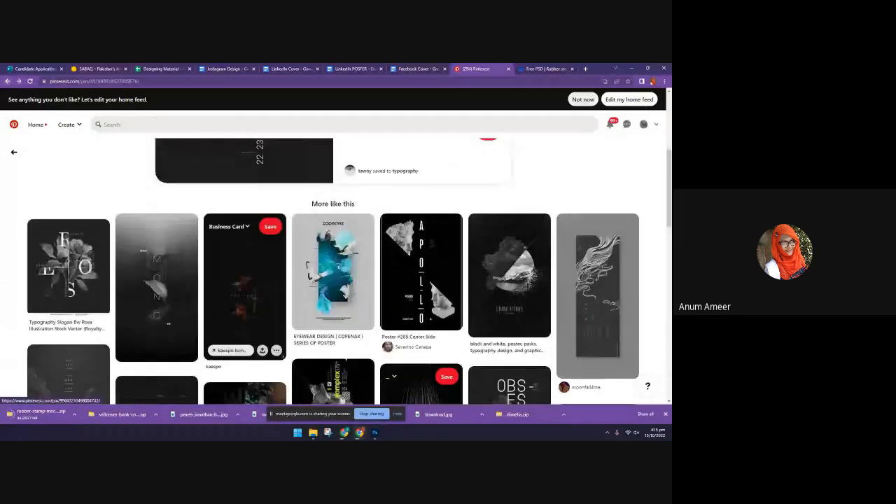
scroll(384, 332, "down", 3)
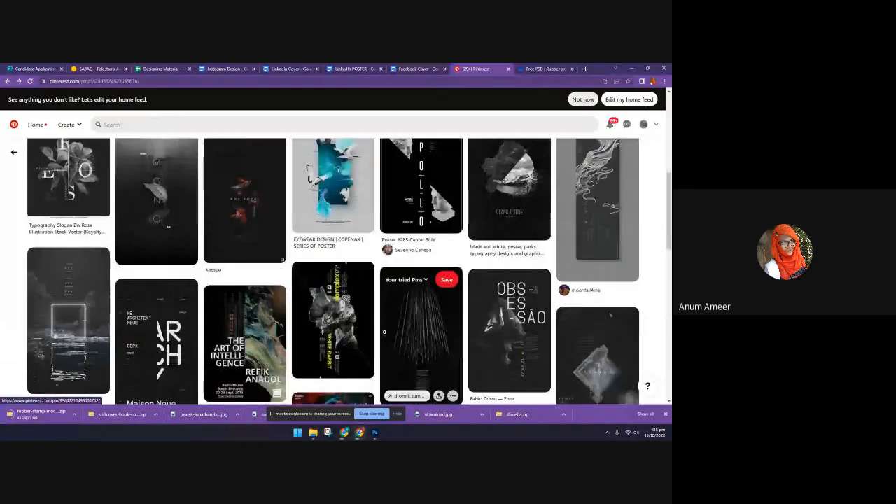
scroll(146, 268, "down", 2)
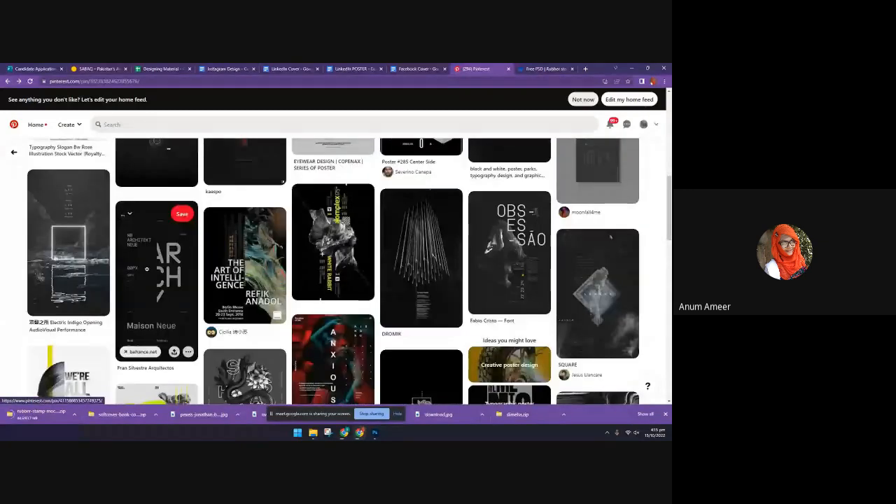
left_click(146, 268)
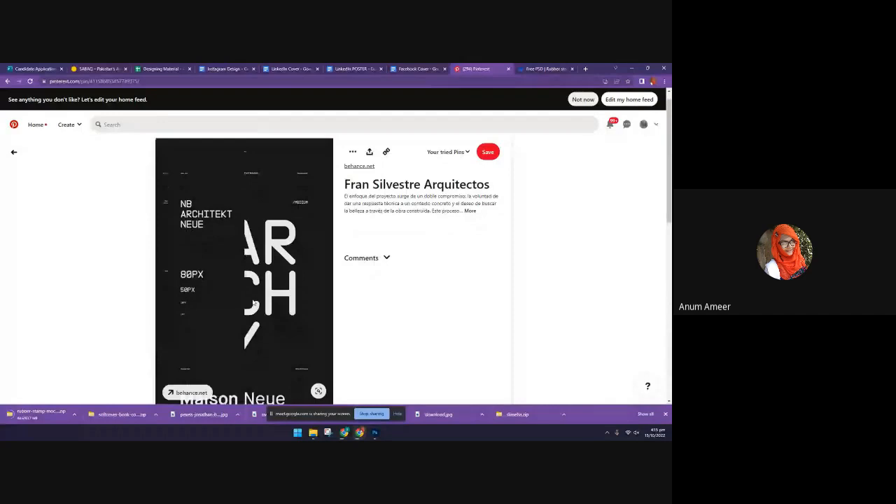
scroll(254, 305, "down", 1)
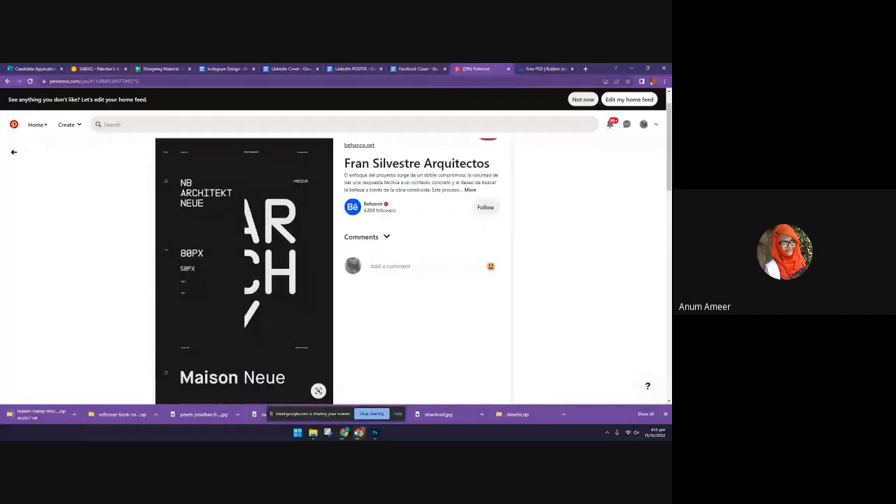
Switch to Photoshop and close the Coca-Cola poster document, coke.psd
left_click(375, 432)
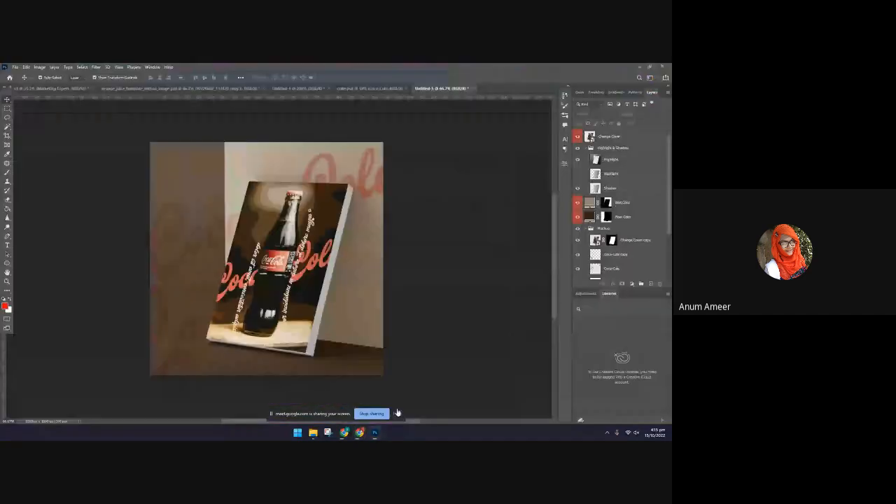
left_click(360, 88)
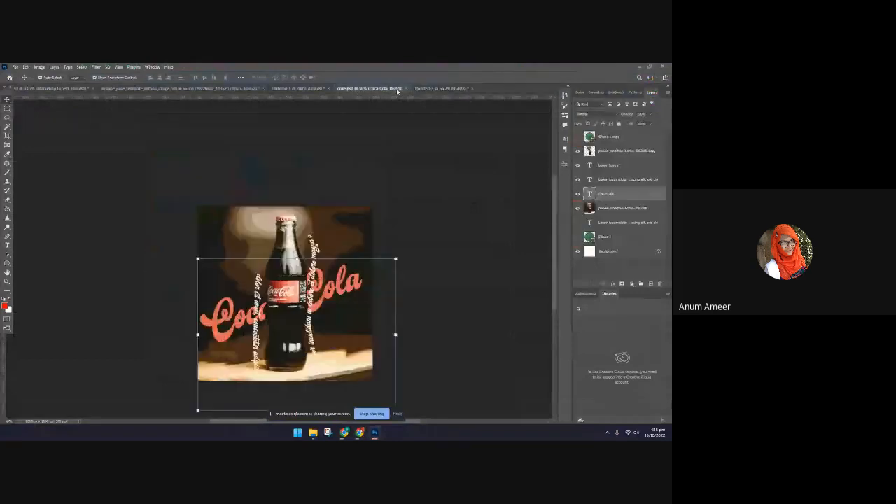
left_click(404, 89)
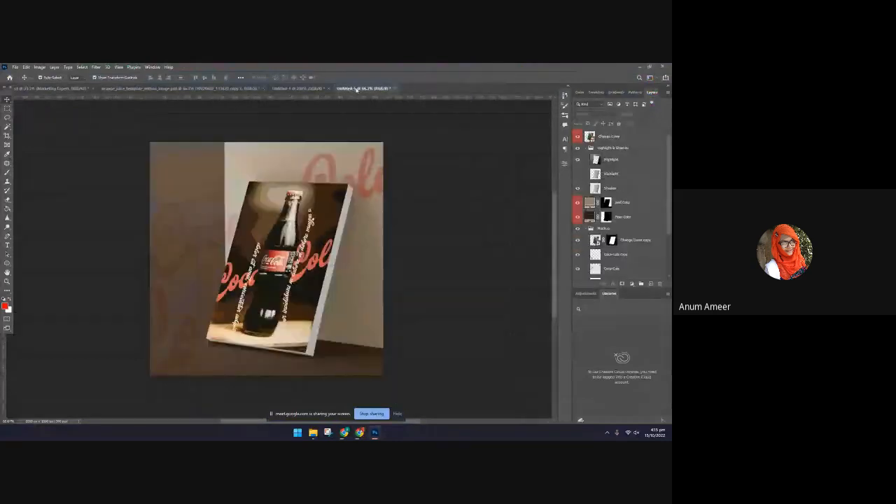
Save the "hope" banner document as "fb banner" in Photoshop format in the photoshop folder and close it
left_click(300, 89)
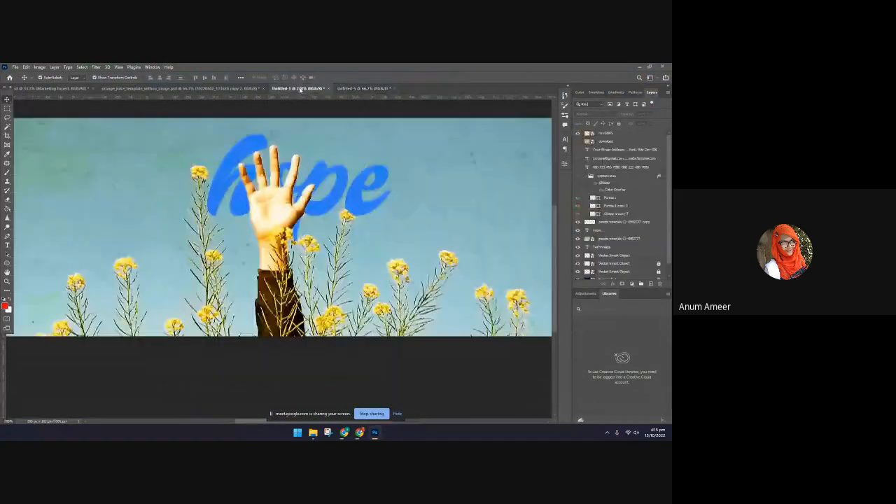
key("ctrl+s")
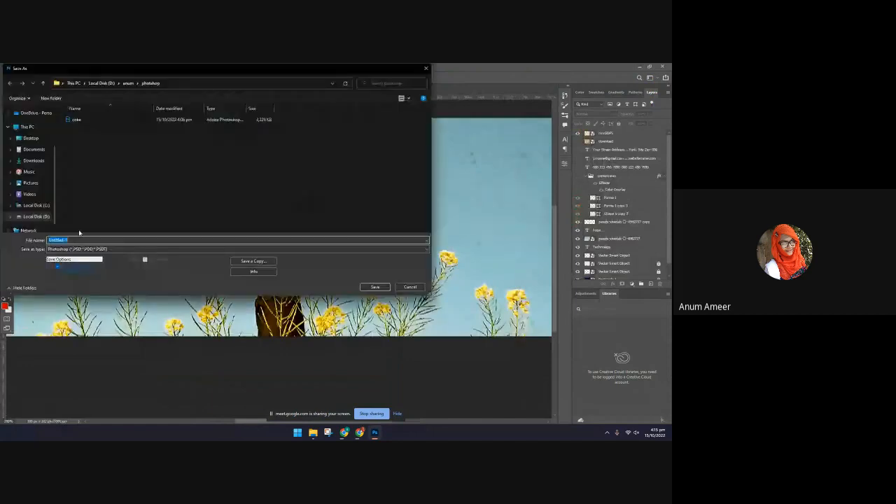
key("BackSpace")
type("fl")
type(" bl")
type("anner")
key("Return")
left_click(389, 160)
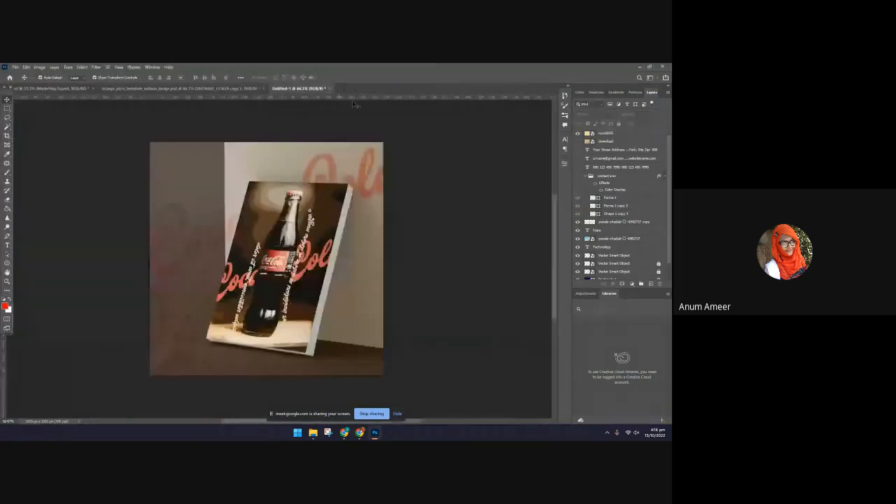
Save the Coca-Cola book cover document as "mockup" in Photoshop format and close it
left_click(14, 66)
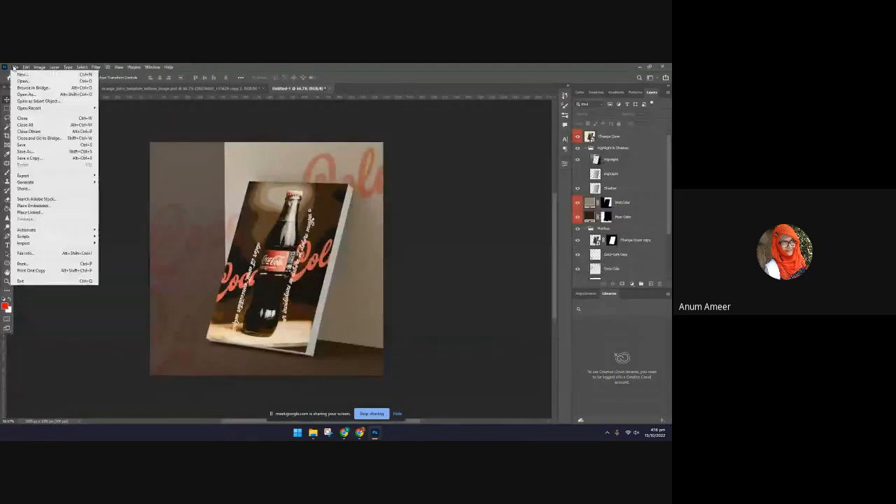
left_click(56, 145)
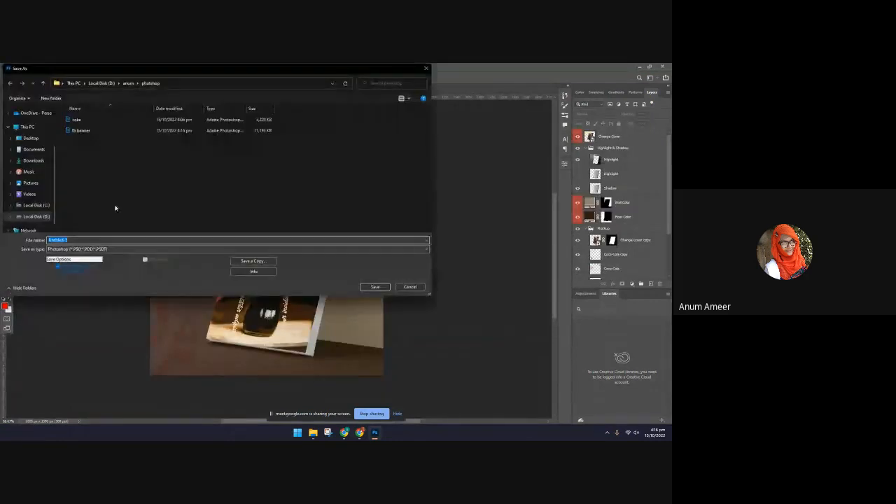
type("mlckup")
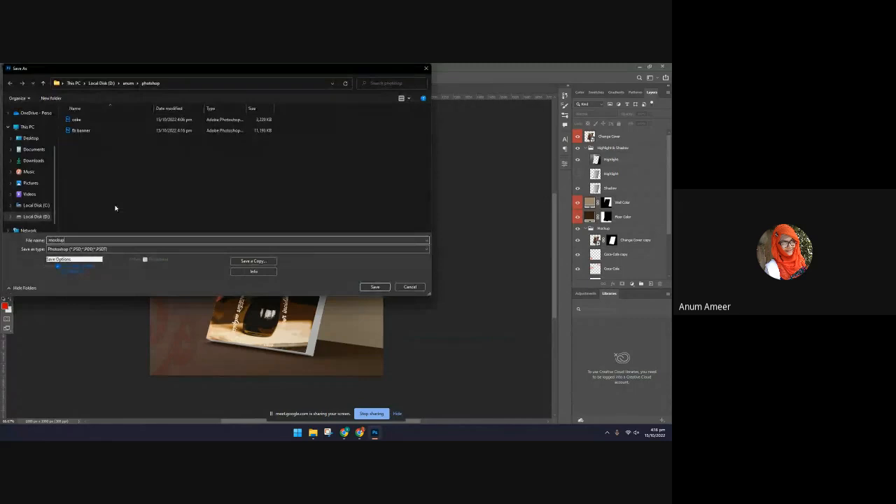
key("Return")
key("Return")
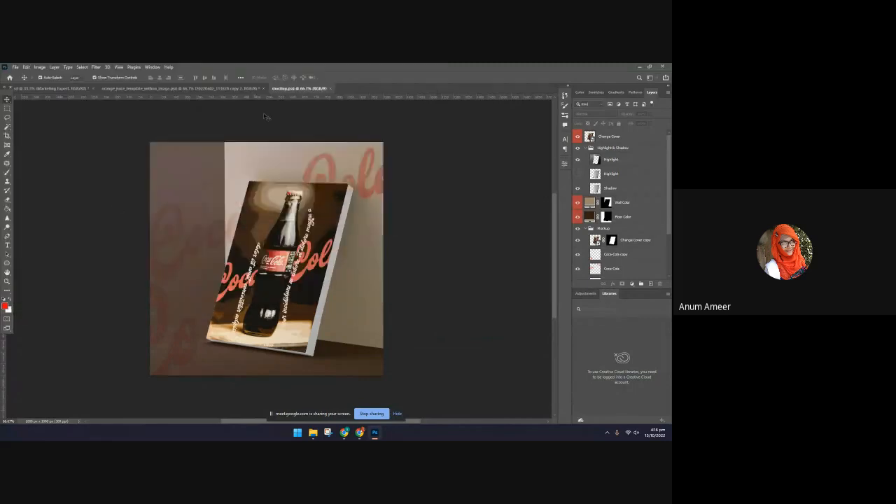
left_click(329, 88)
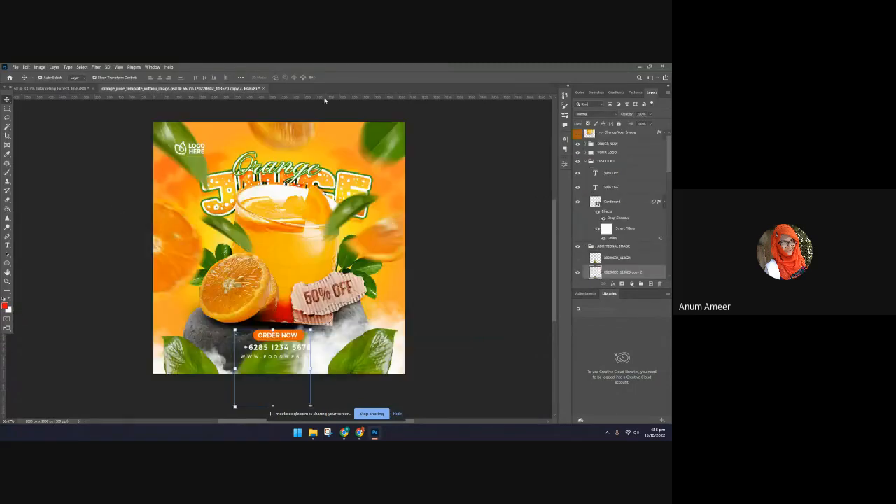
Create a new 1000 x 1000 pixel RGB document at 300 ppi with a white background
key("ctrl+n")
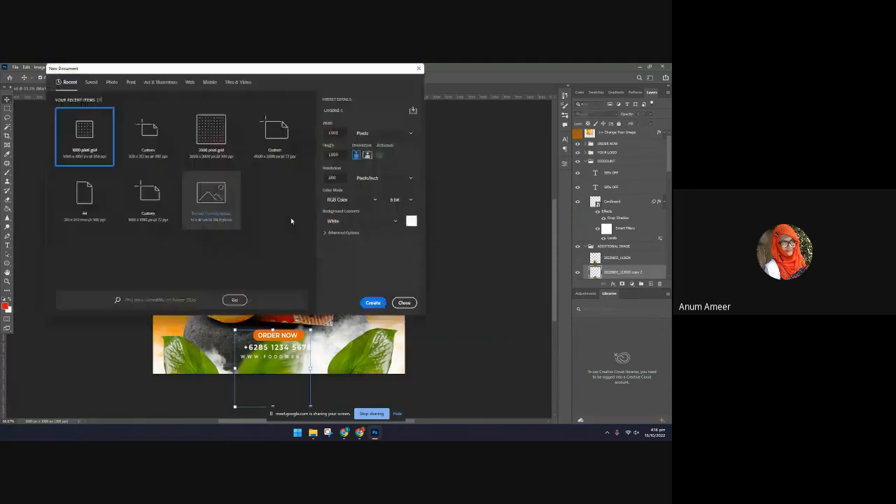
left_click(373, 303)
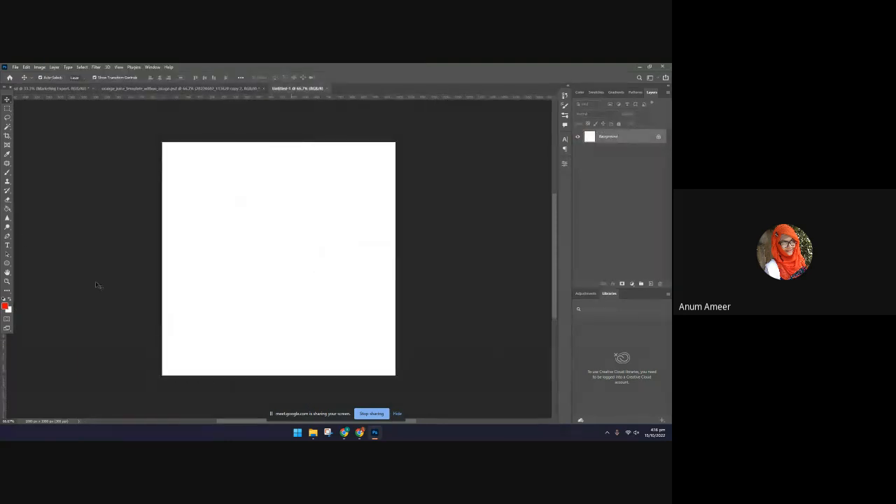
left_click(155, 88)
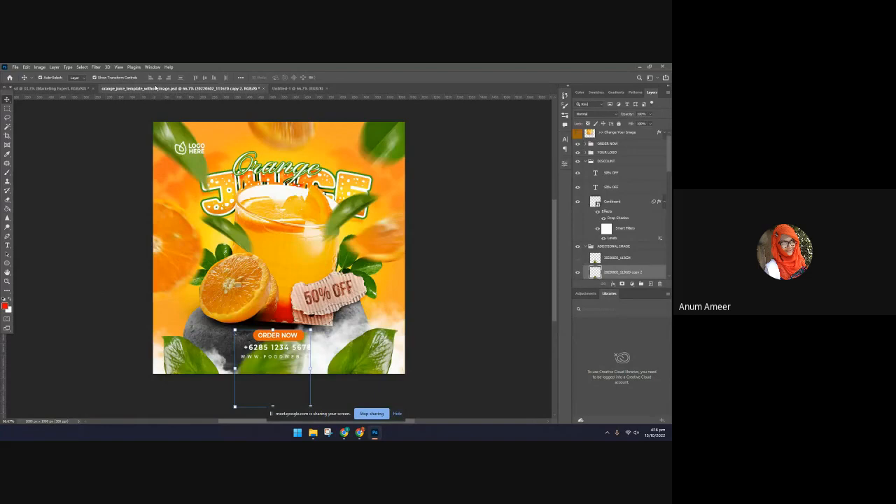
left_click(298, 89)
Add a paragraph text box reading "Happy" in the canvas's upper left area and shrink the box to fit the word
left_click(7, 245)
left_click_drag(180, 173, 352, 328)
key("BackSpace")
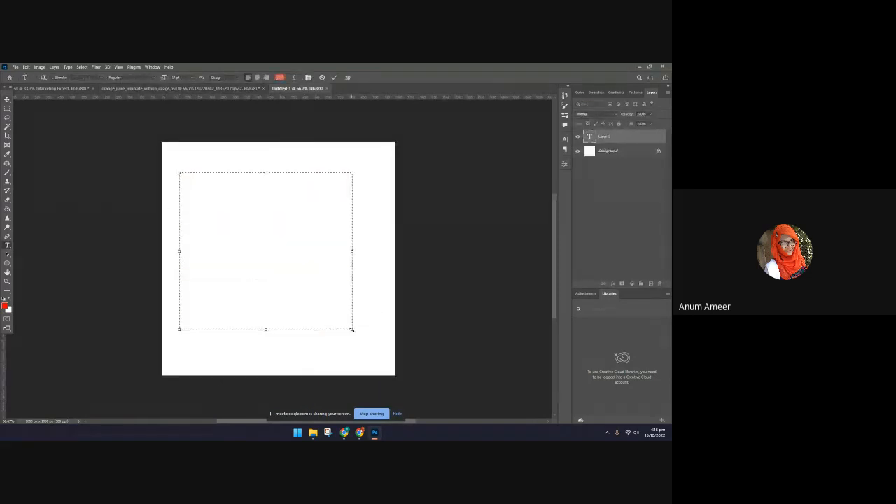
type("Happy")
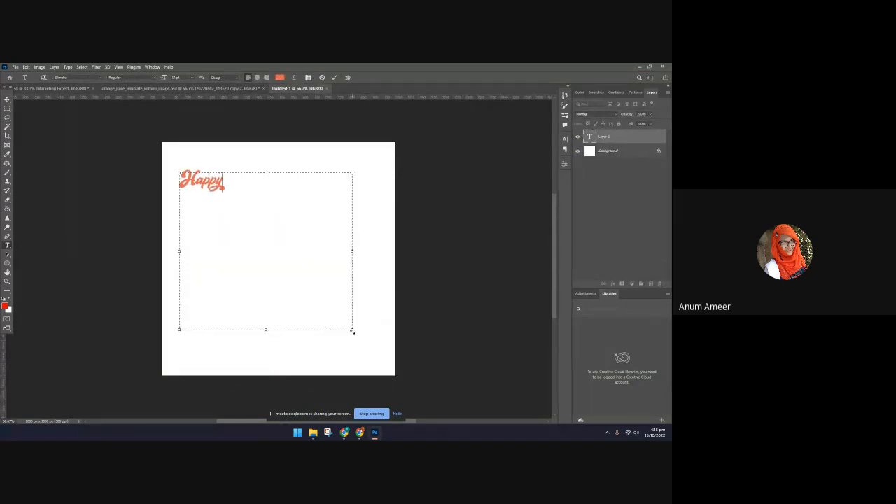
left_click_drag(352, 329, 233, 201)
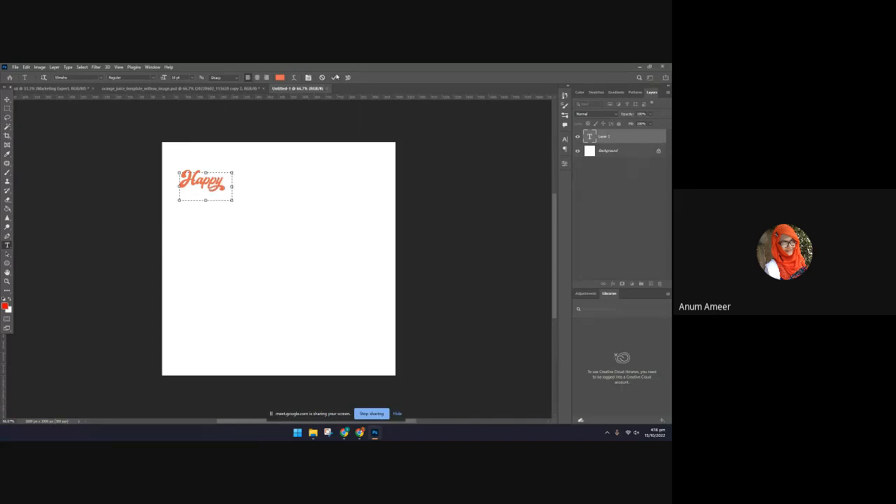
left_click(335, 77)
key("v")
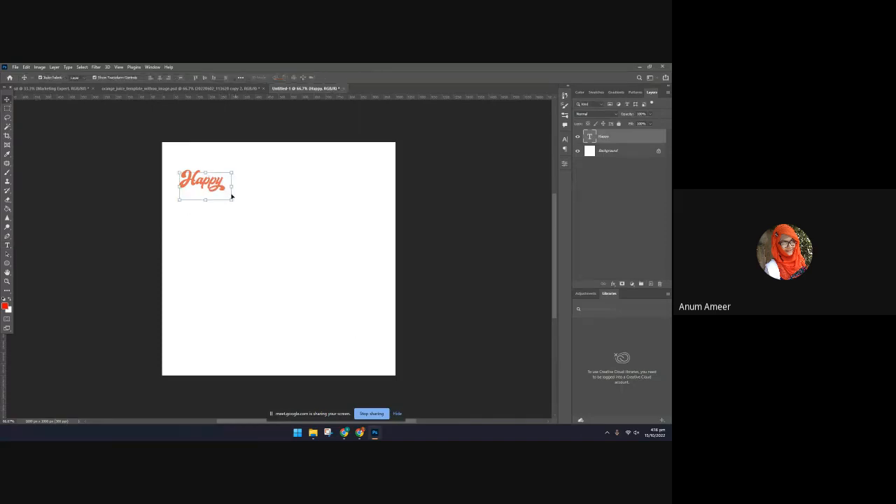
Enlarge and reposition the "Happy" text so its frame spans the full 1000 px canvas width
left_click_drag(230, 199, 404, 299)
left_click_drag(312, 240, 296, 260)
left_click_drag(388, 255, 395, 255)
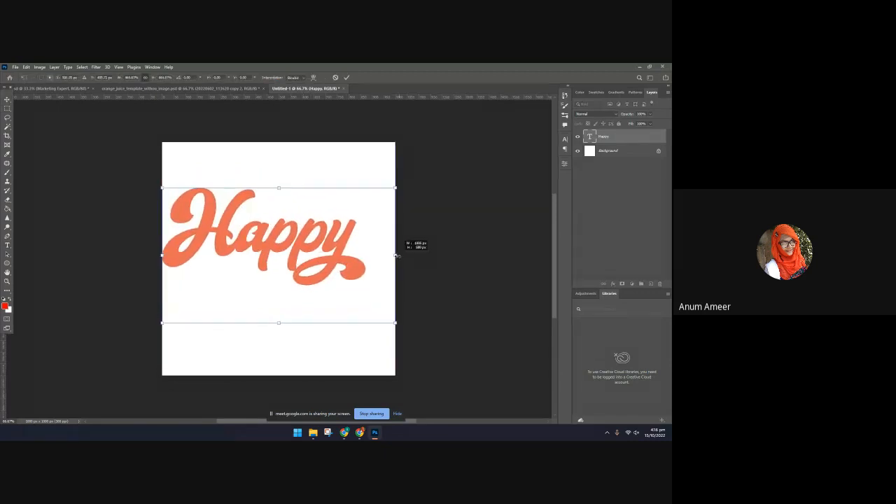
left_click(565, 140)
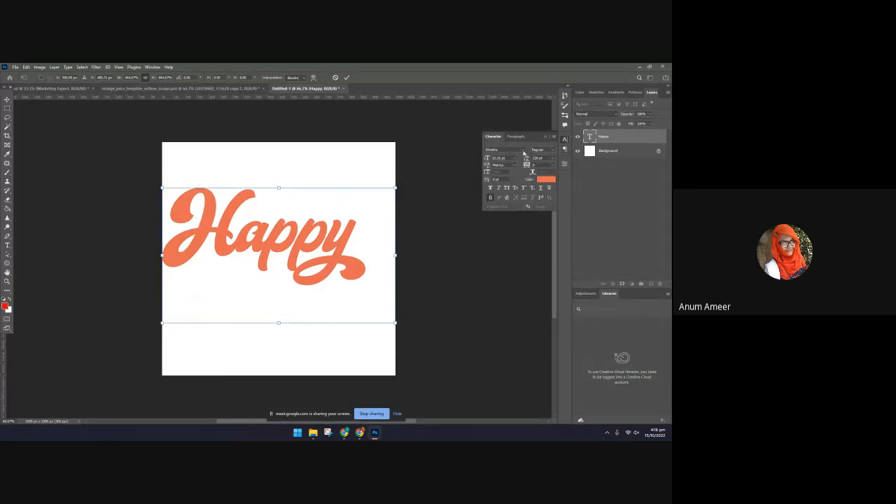
left_click(347, 77)
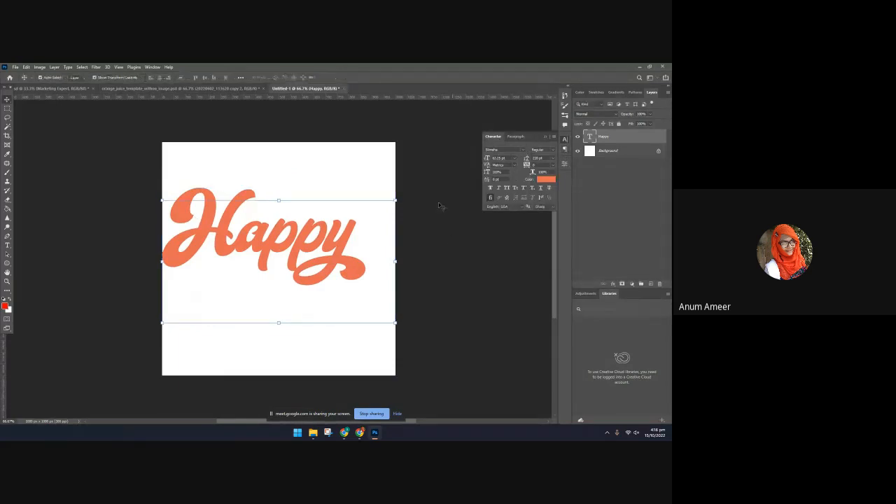
Center-align the "Happy" text within its box and change its font to Bebas
left_click(520, 138)
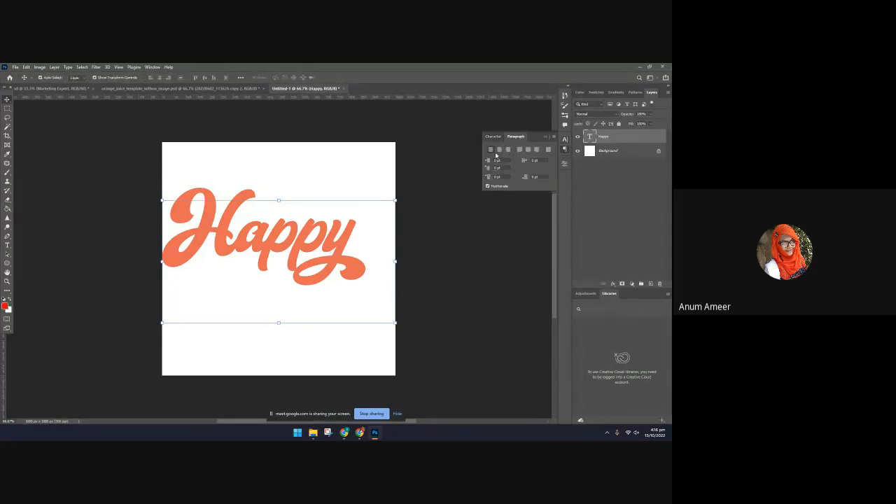
left_click(498, 151)
left_click(496, 137)
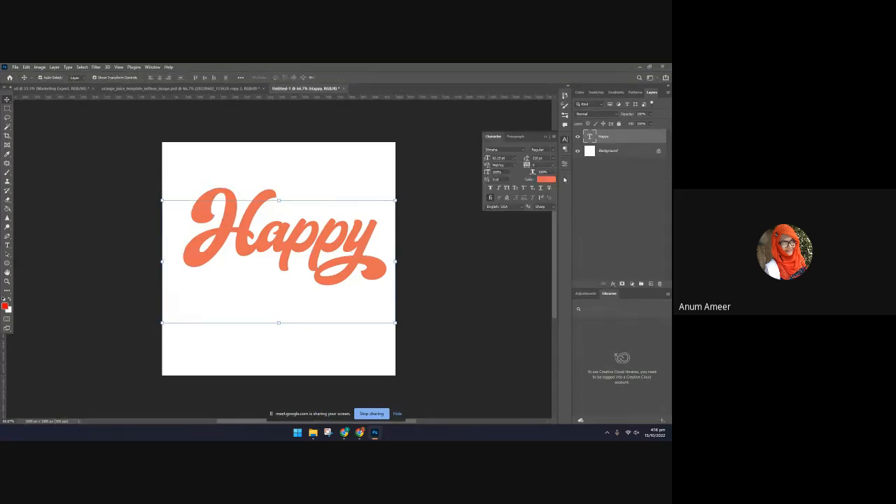
left_click(523, 149)
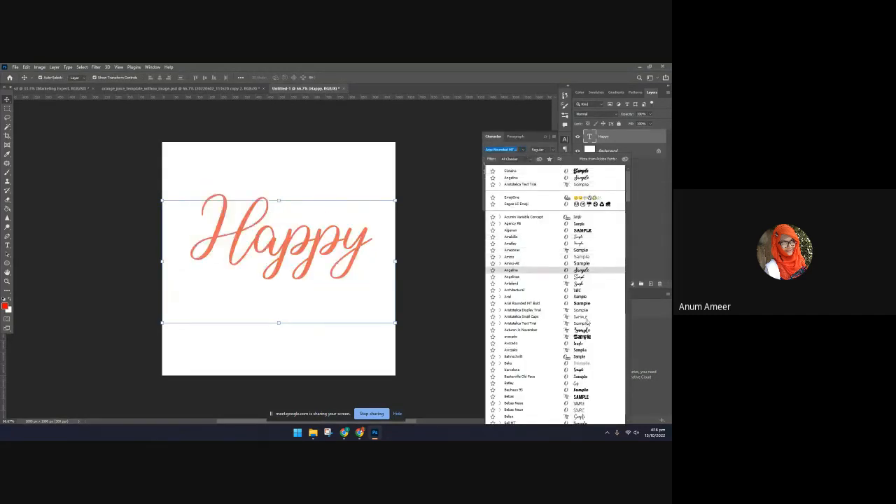
scroll(588, 336, "down", 3)
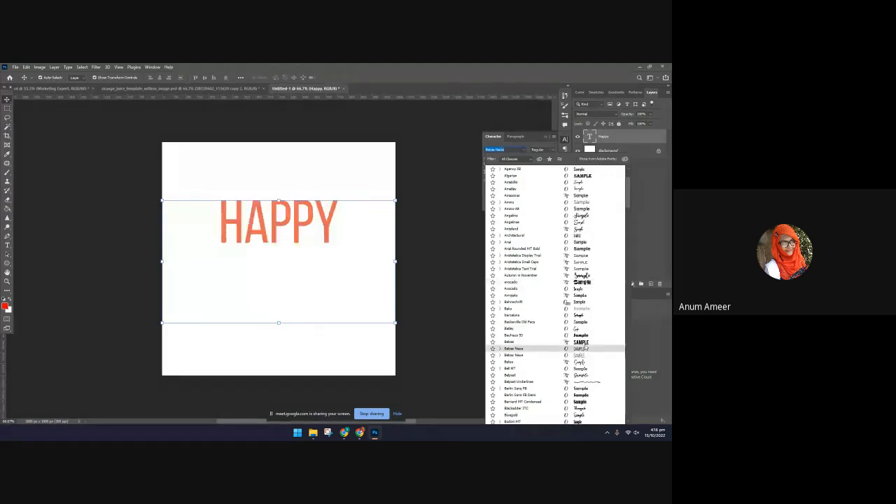
left_click(585, 348)
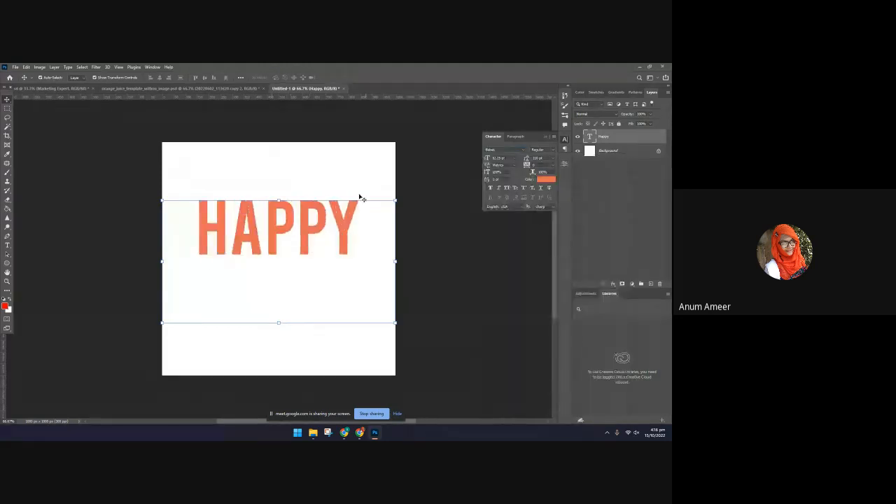
Extend the text box to the full canvas height and make it slightly narrower than the canvas
double_click(314, 214)
left_click_drag(397, 260, 228, 266)
left_click_drag(197, 323, 199, 375)
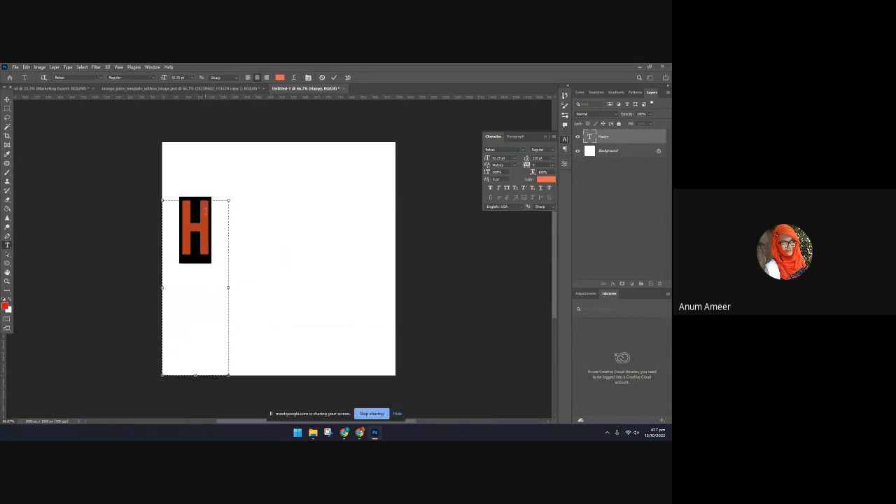
left_click_drag(196, 200, 193, 143)
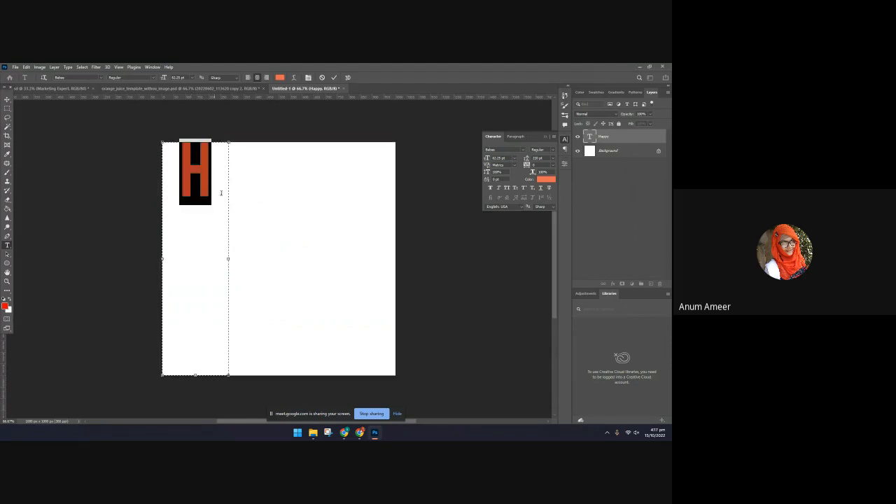
left_click_drag(232, 249, 360, 258)
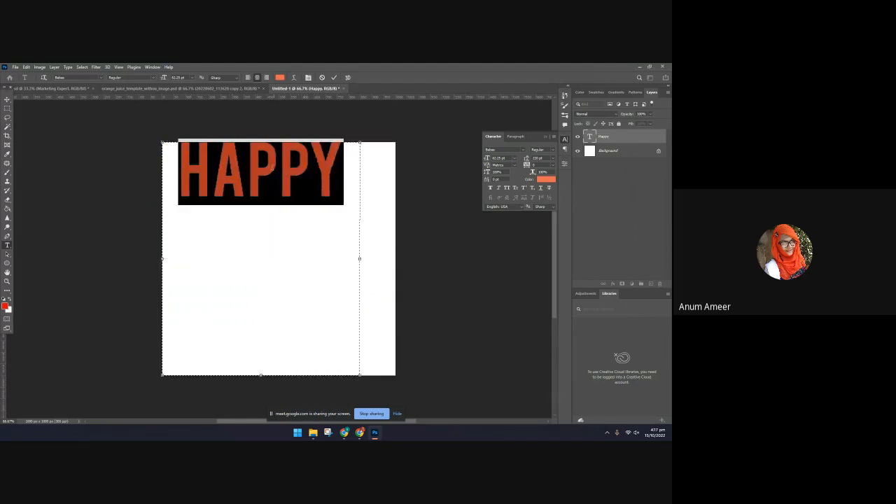
Break the word into two lines, "HA" and "PPY", and set the text leading to Auto
left_click(274, 170)
left_click(245, 165)
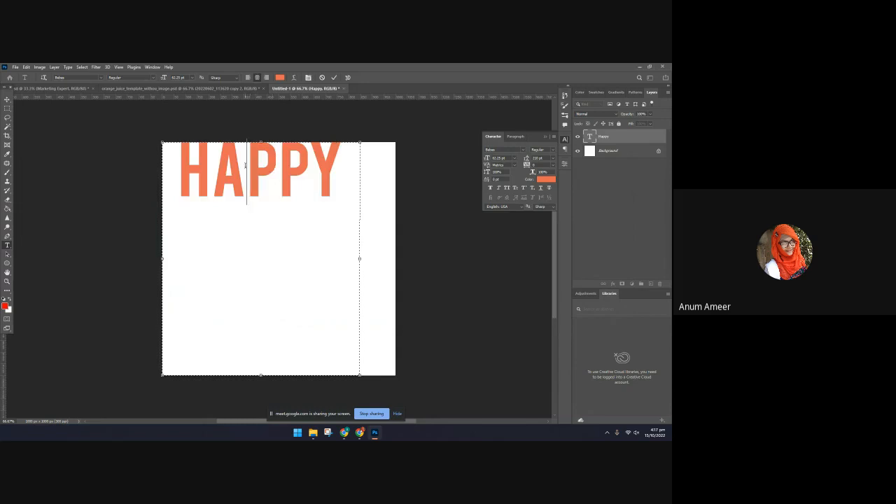
key("Delete")
key("Delete")
key("Delete")
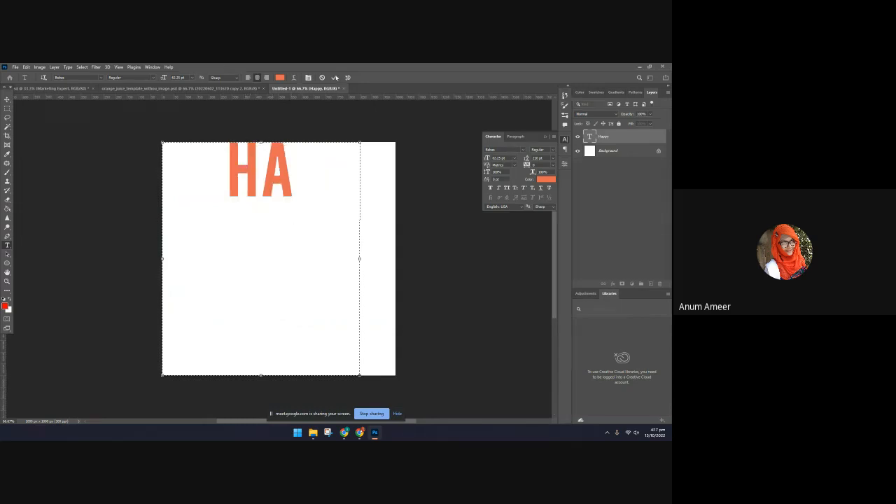
left_click(334, 77)
key("v")
left_click(552, 158)
left_click(549, 165)
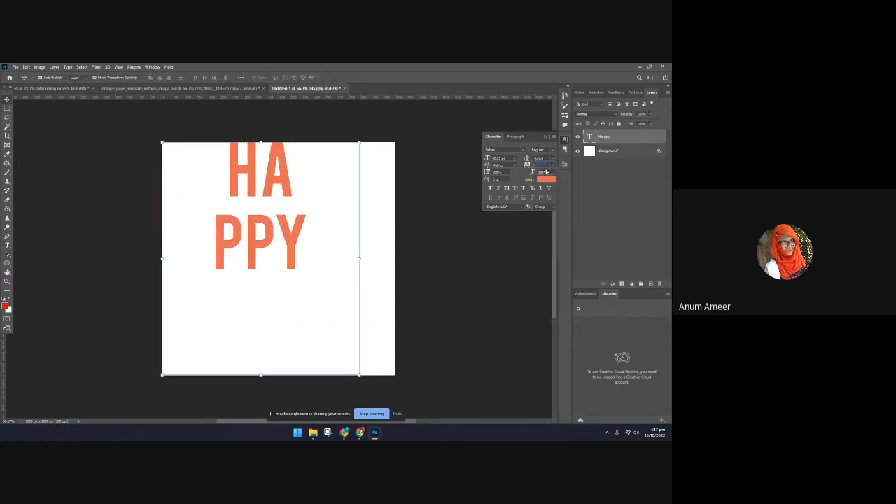
Left-align the two-line "HA PPY" text
left_click(515, 135)
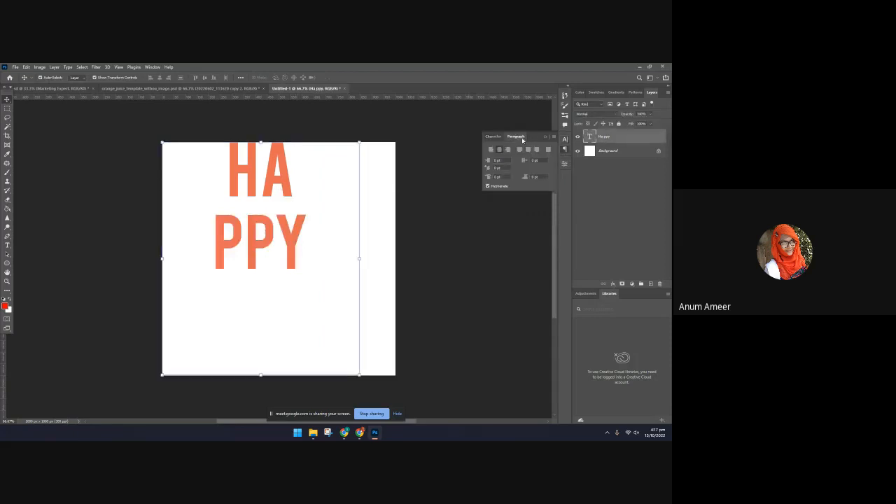
left_click(490, 149)
left_click(467, 251)
Shrink the text box to fit the two lines and move the text to the middle of the canvas
left_click_drag(205, 187, 247, 198)
double_click(247, 198)
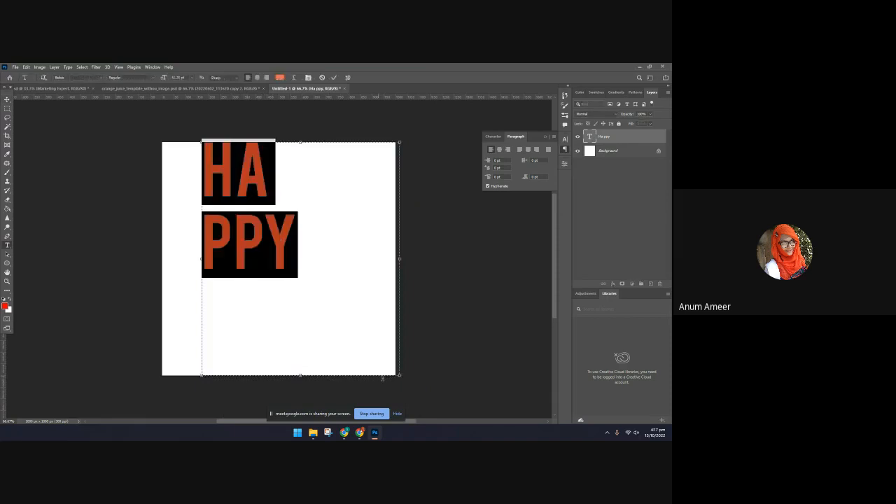
left_click_drag(398, 374, 303, 281)
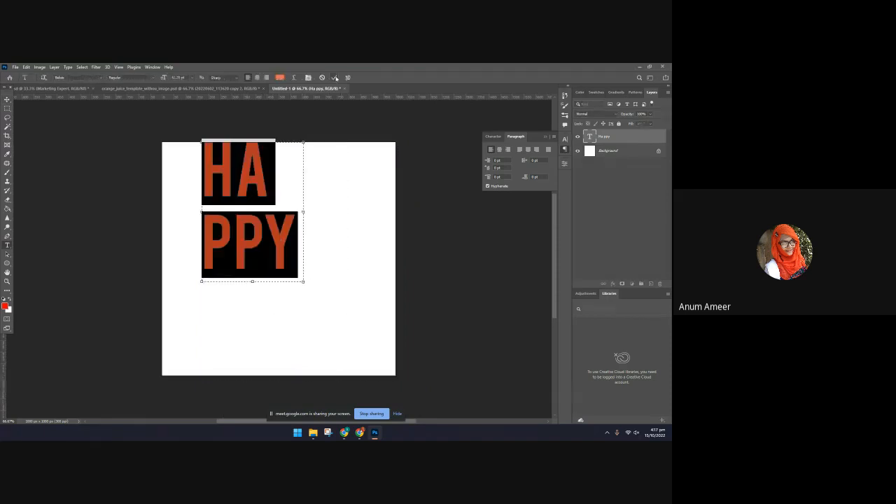
left_click(334, 77)
key("v")
left_click_drag(256, 180, 277, 238)
left_click(452, 258)
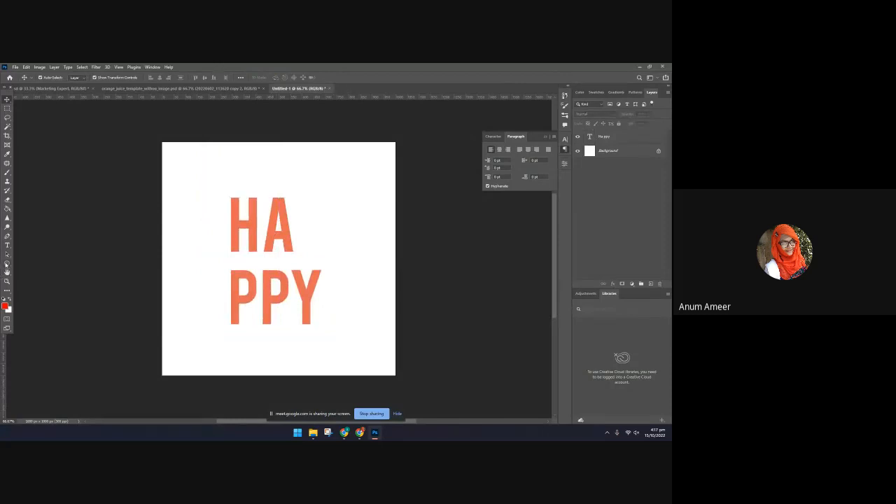
Draw a tall rectangle shape about 109 by 666 px over the left edge of both text lines
right_click(7, 263)
left_click(28, 264)
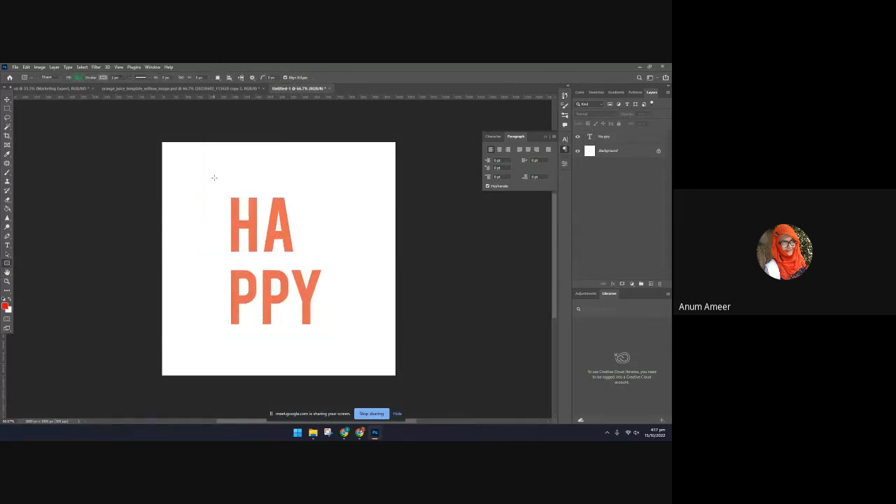
left_click_drag(213, 177, 238, 334)
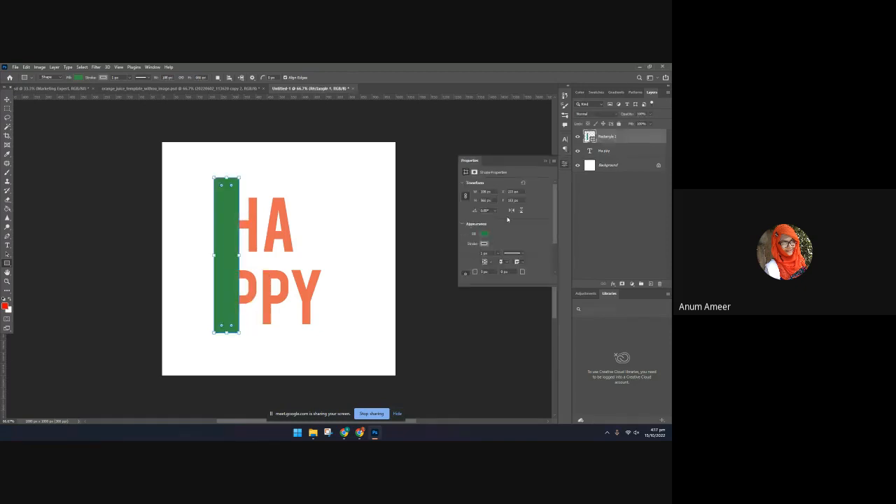
Set the rectangle's fill to white and remove its stroke
left_click(482, 234)
left_click(553, 247)
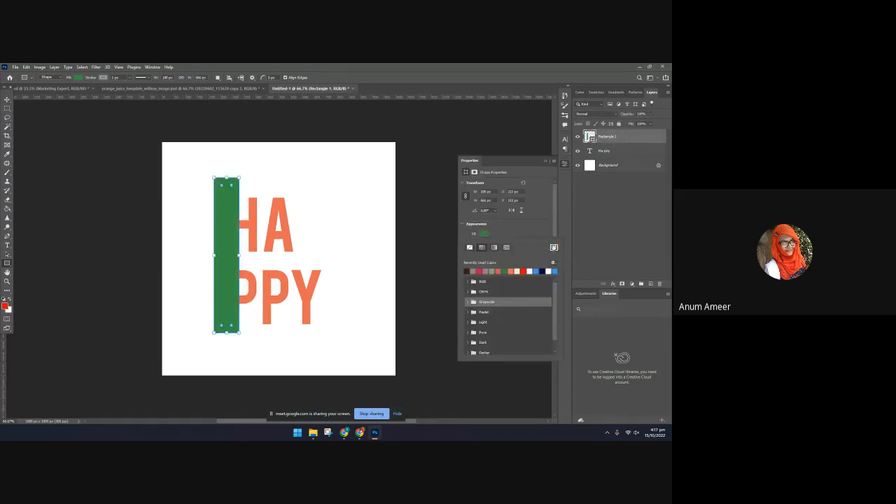
left_click(535, 117)
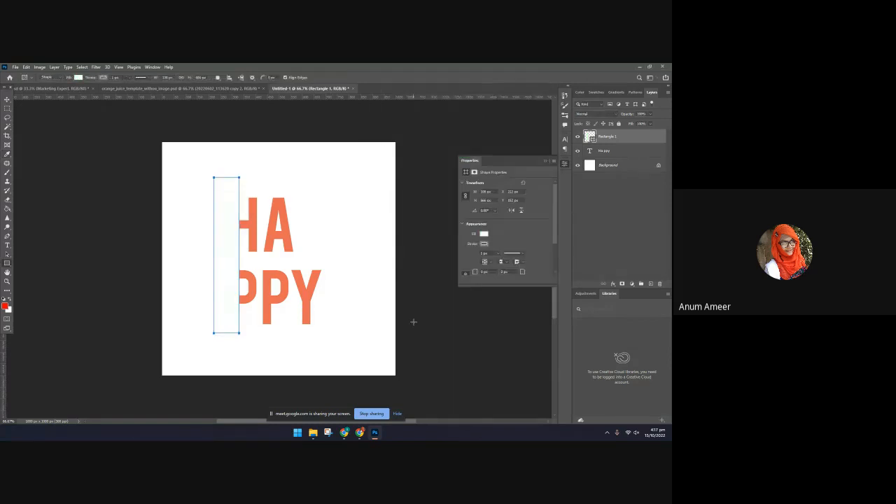
left_click(6, 101)
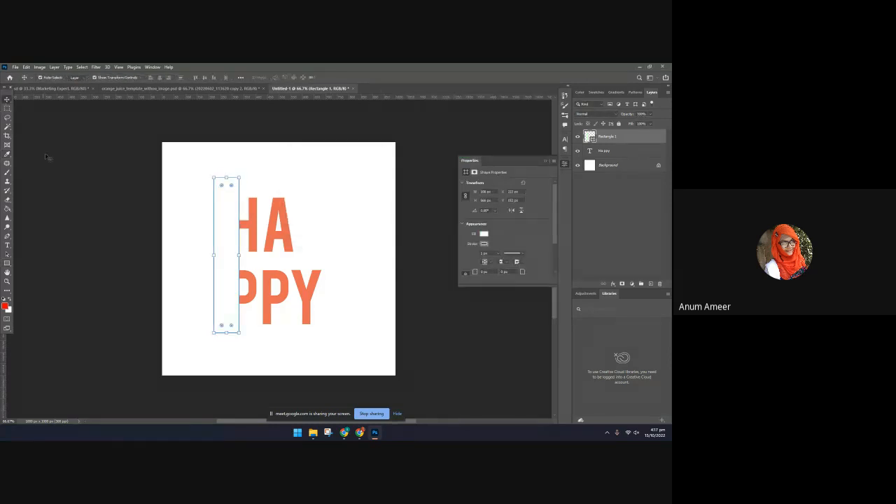
left_click(49, 158)
left_click(217, 200)
left_click(483, 243)
left_click(468, 257)
left_click(442, 200)
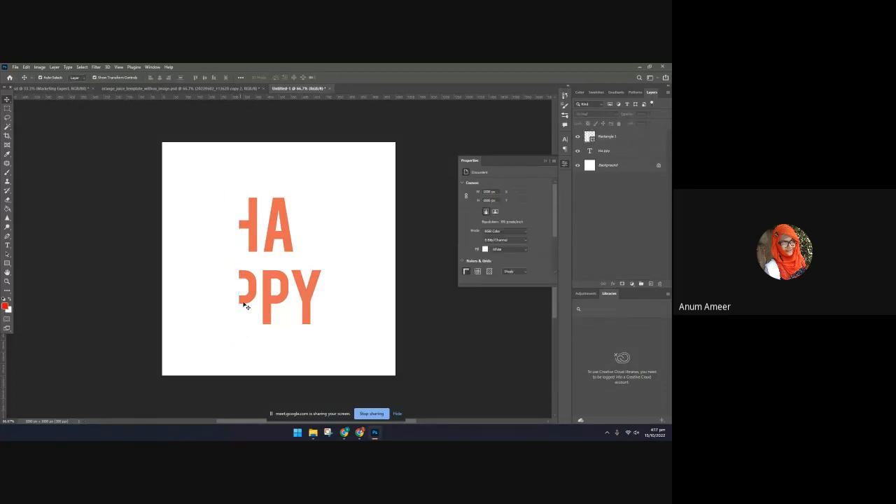
Select the rectangle and text layers together and try cutting the shape with the Subtract Front Shape and Intersect path operations
left_click(229, 227)
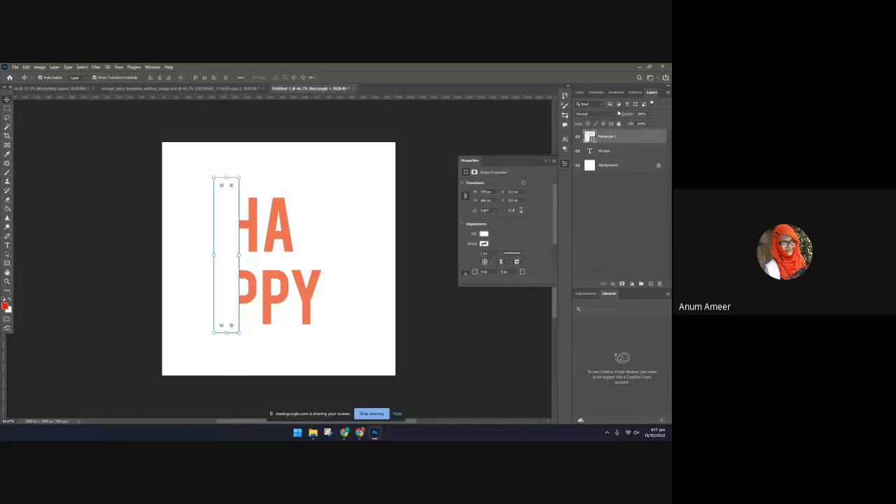
left_click(577, 137)
left_click_drag(307, 194, 194, 274)
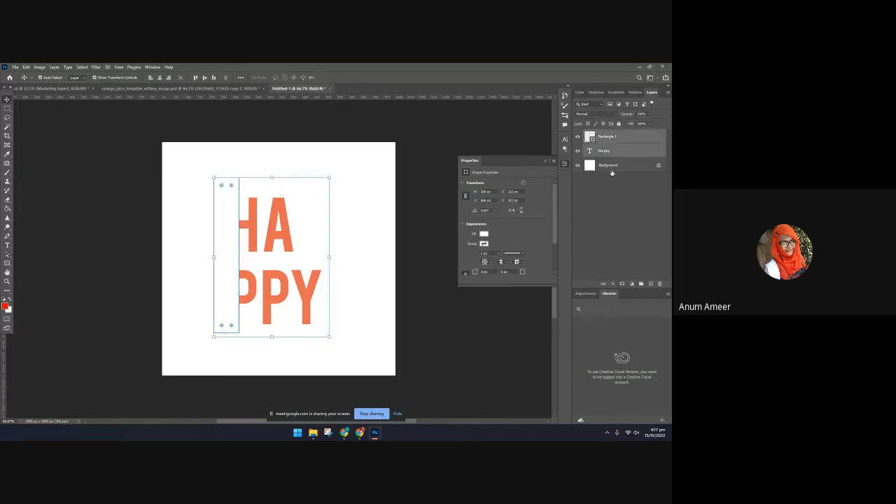
scroll(486, 276, "down", 3)
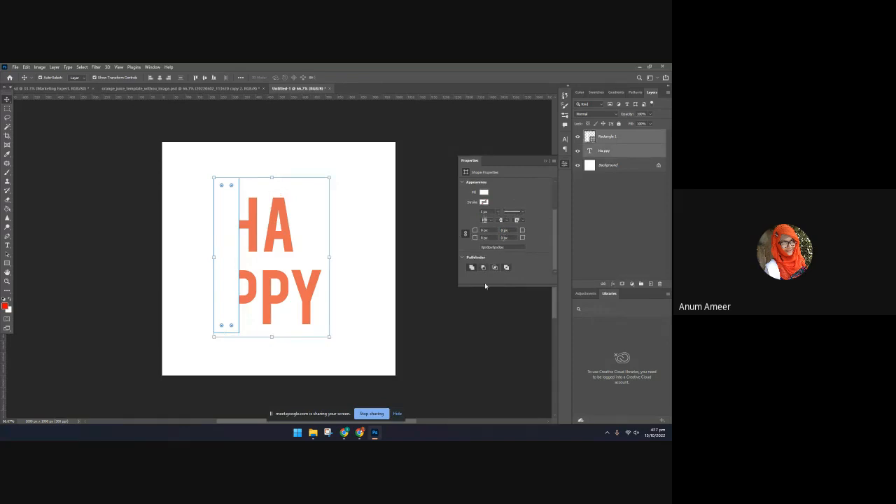
left_click(483, 268)
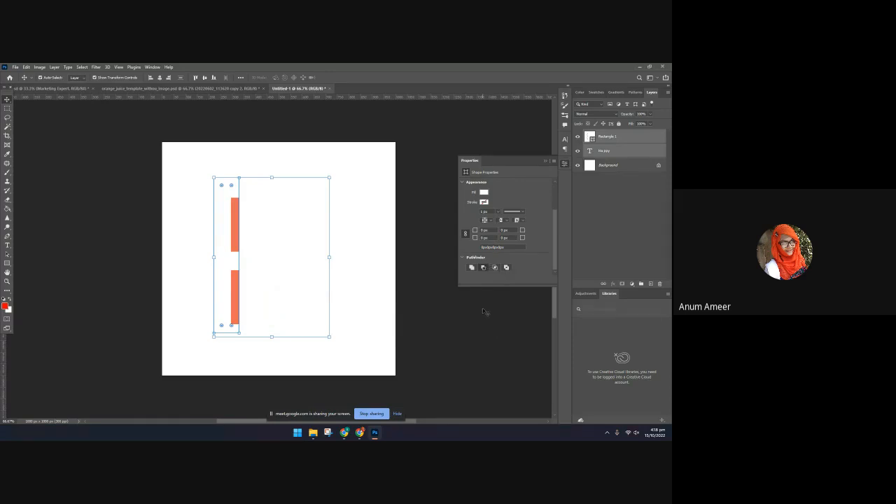
key("ctrl+z")
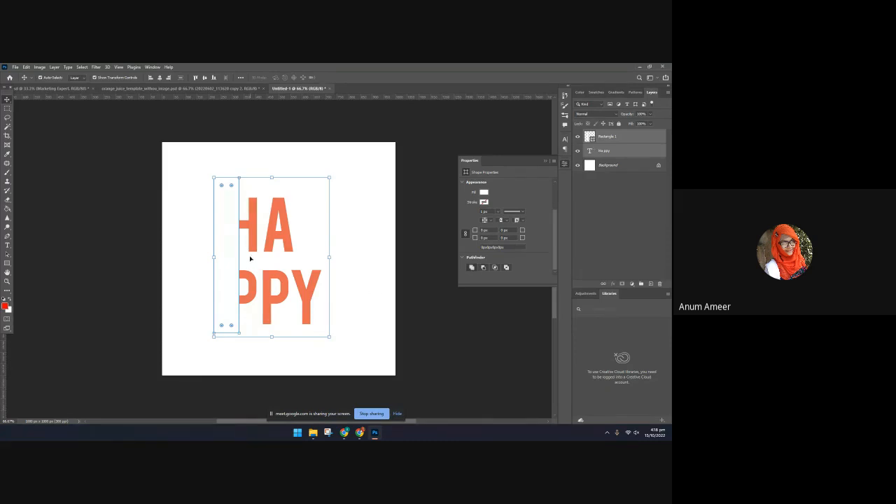
left_click(483, 267)
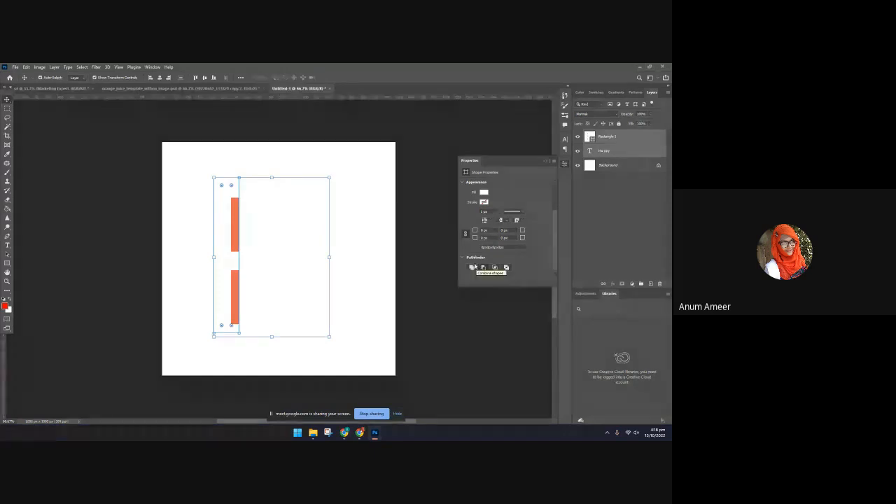
left_click(494, 269)
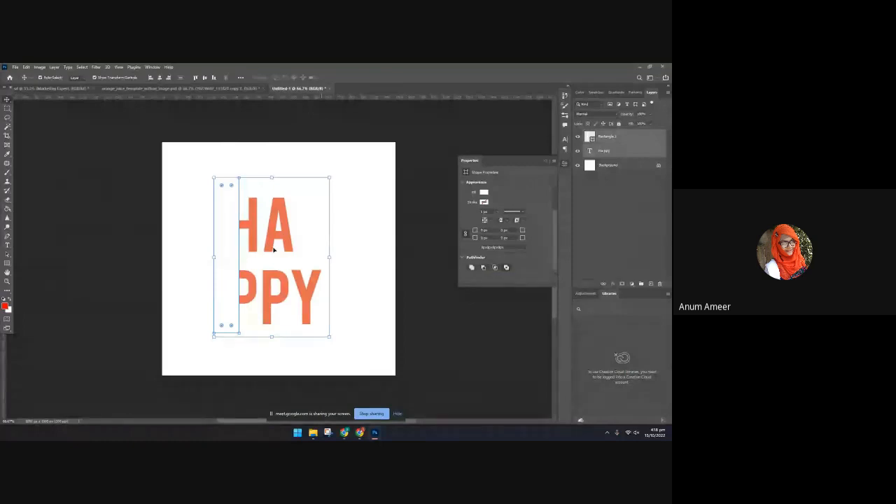
Select the rectangle and text layers together and move them up and to the right on the canvas
left_click(53, 131)
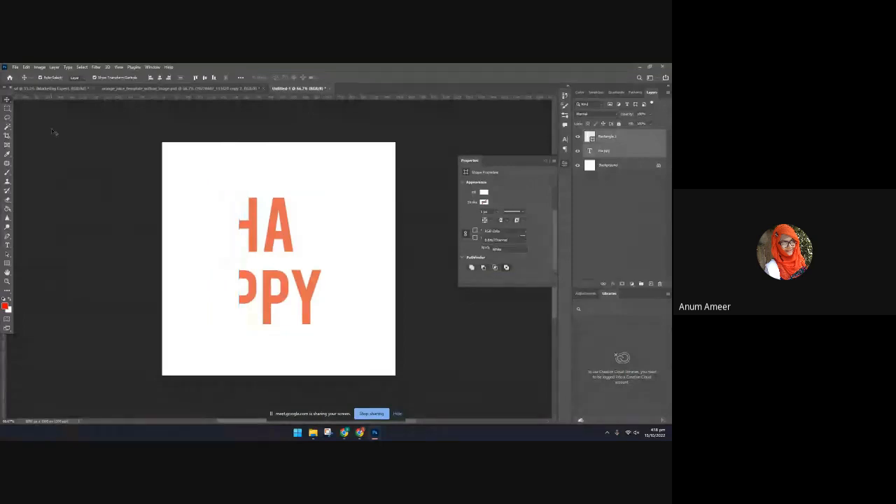
left_click(218, 304)
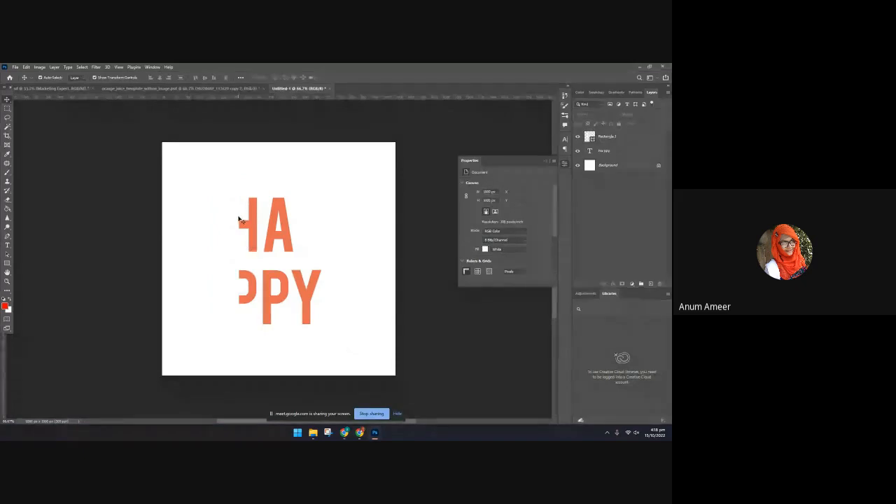
left_click_drag(234, 170, 315, 326)
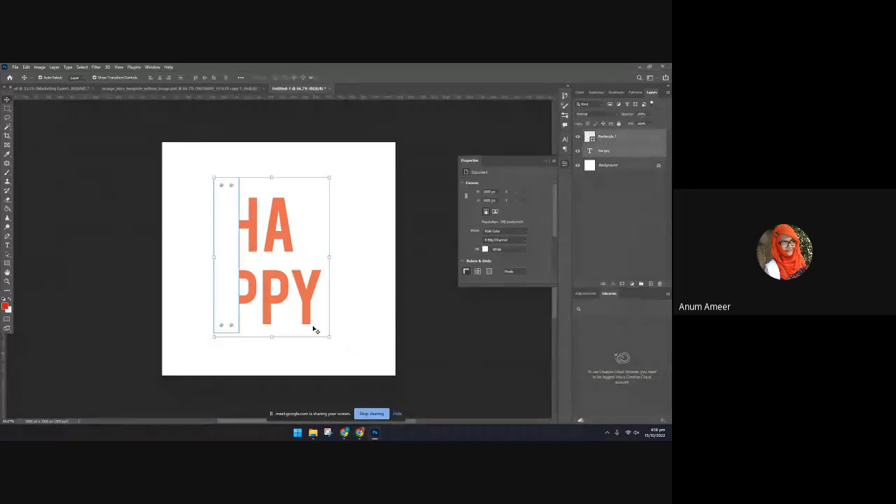
left_click_drag(283, 253, 322, 232)
left_click(156, 187)
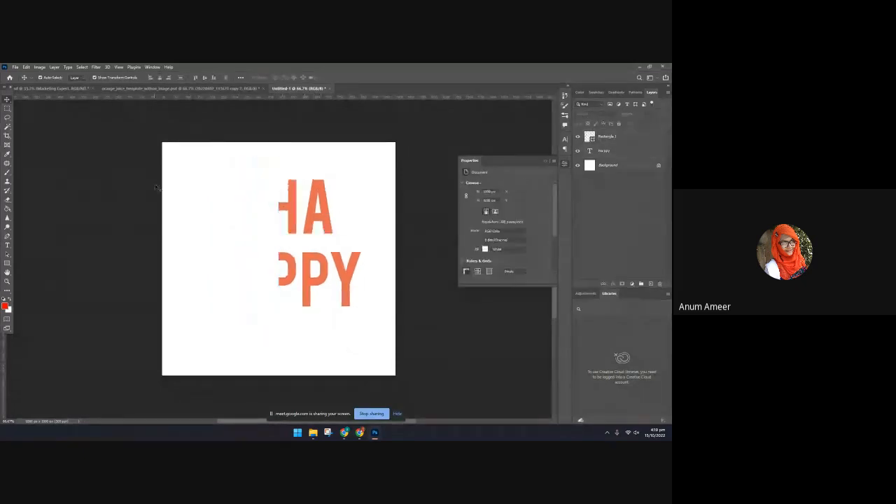
Draw a rectangle shape covering the entire canvas and set its fill to near-black
left_click(7, 263)
left_click_drag(140, 415, 422, 103)
left_click(483, 233)
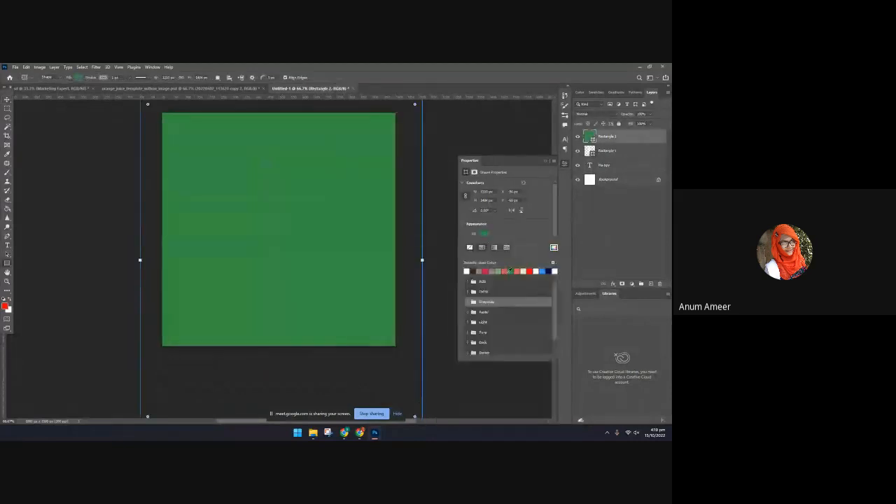
left_click(554, 248)
left_click(465, 208)
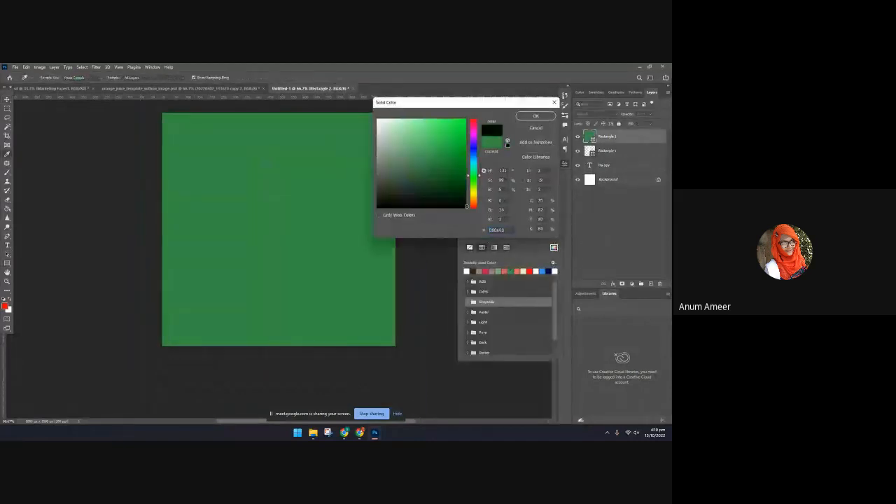
left_click(550, 117)
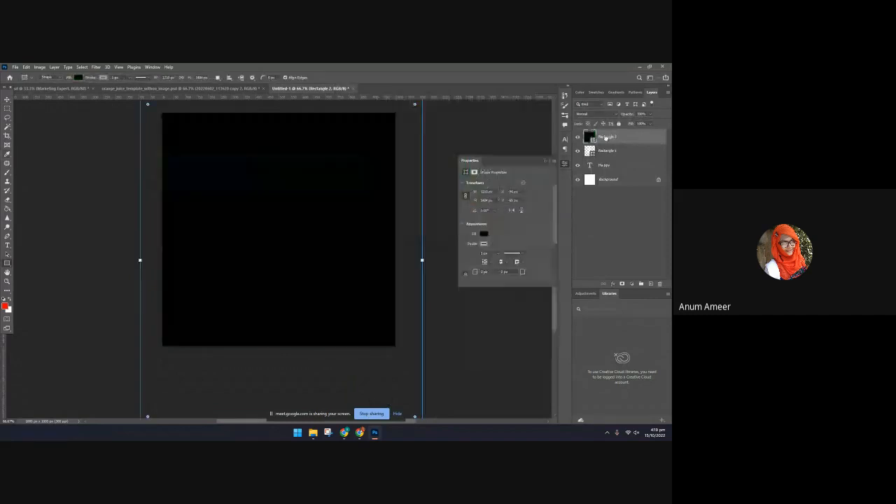
Reorder the canvas-sized black rectangle layer so it sits directly beneath the text layer
left_click_drag(605, 137, 605, 172)
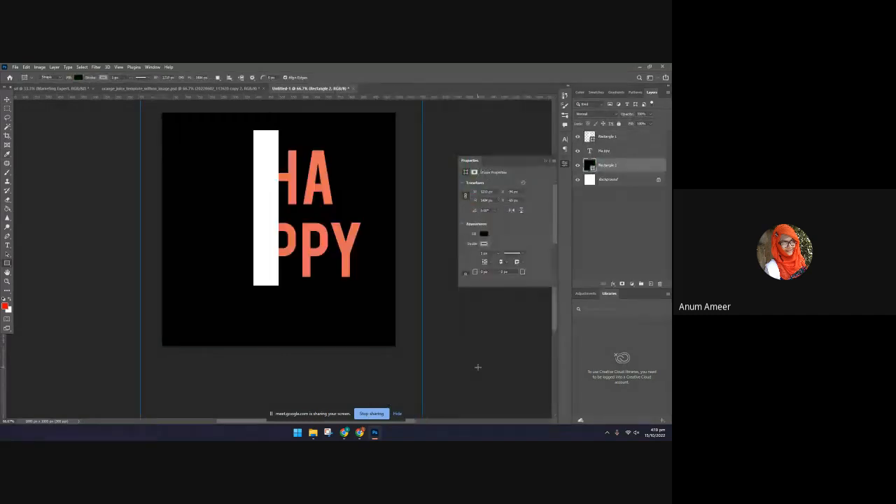
left_click(7, 100)
left_click(77, 126)
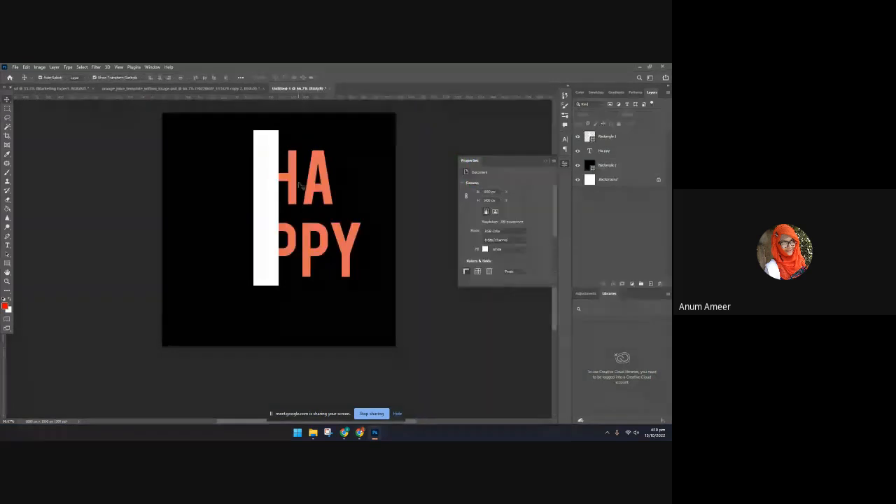
left_click(275, 243)
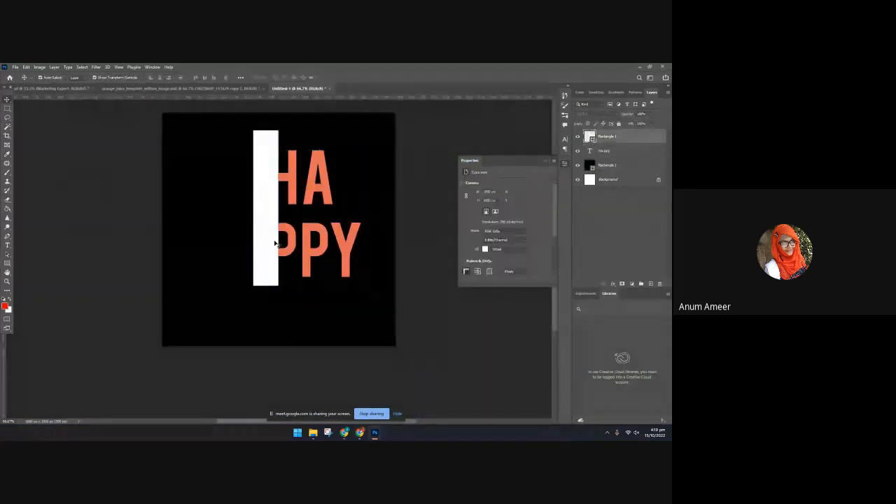
left_click(348, 248, "shift")
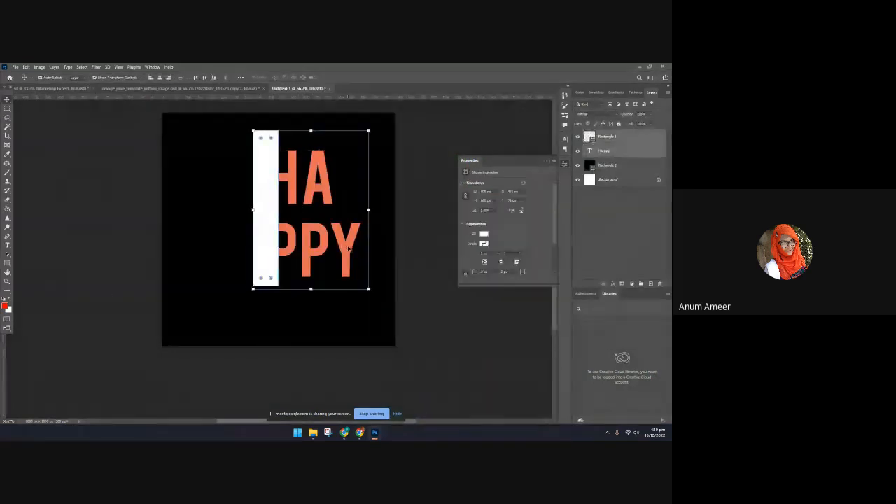
scroll(515, 279, "down", 3)
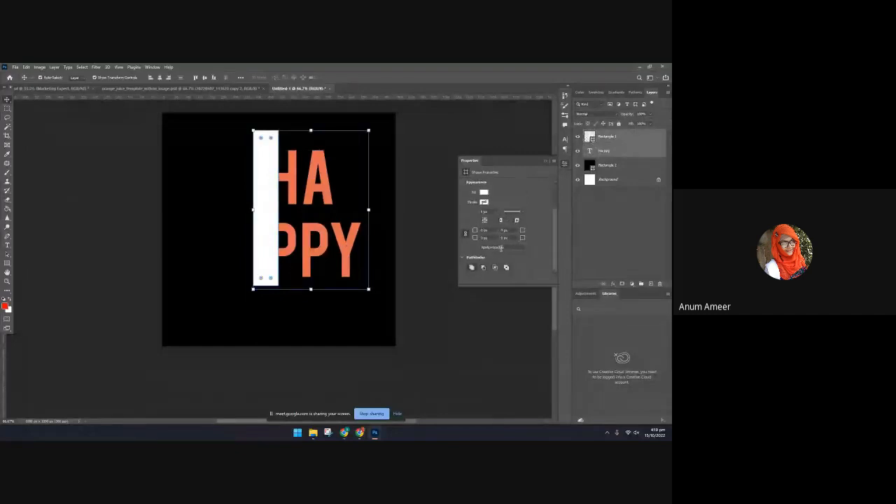
left_click(500, 305)
left_click(293, 200)
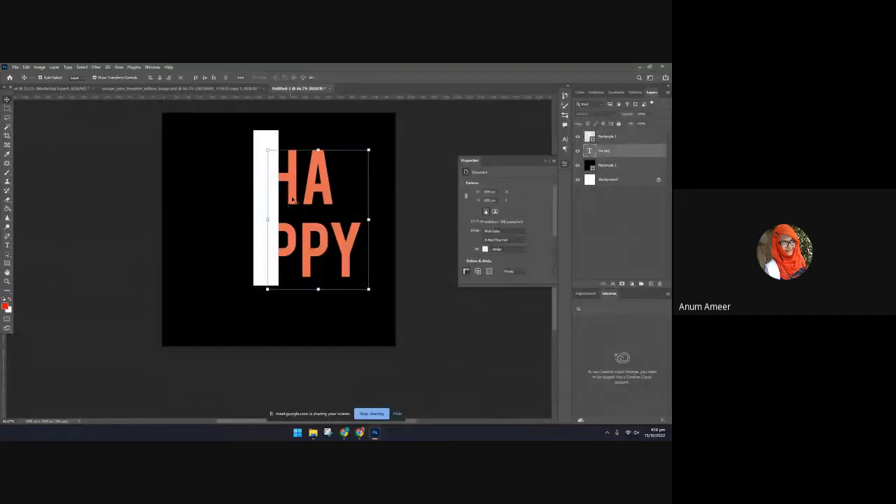
left_click(455, 345)
Hide the narrow white rectangle layer and rasterize the HAPPY text layer
left_click(264, 158)
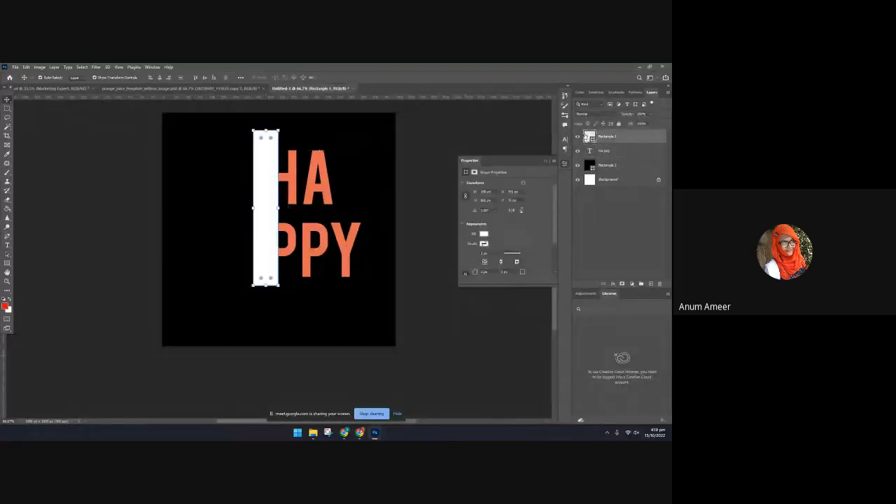
left_click(577, 136)
left_click(292, 191)
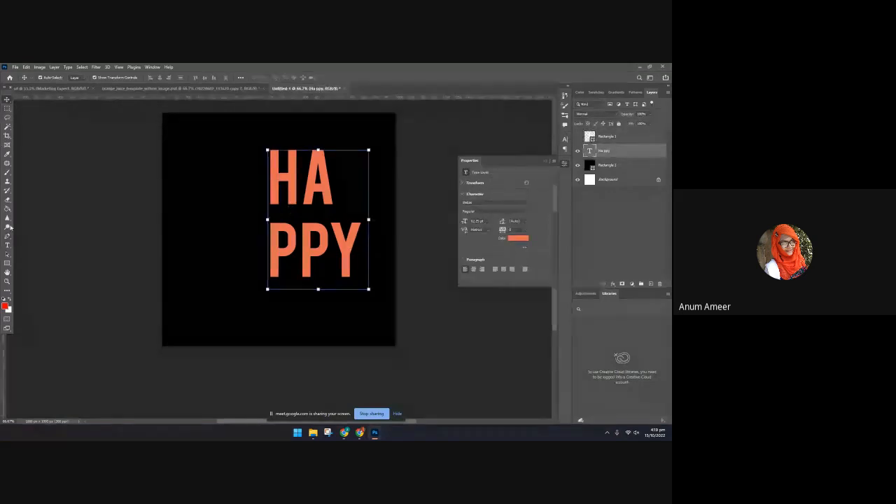
key("e")
left_click(331, 203)
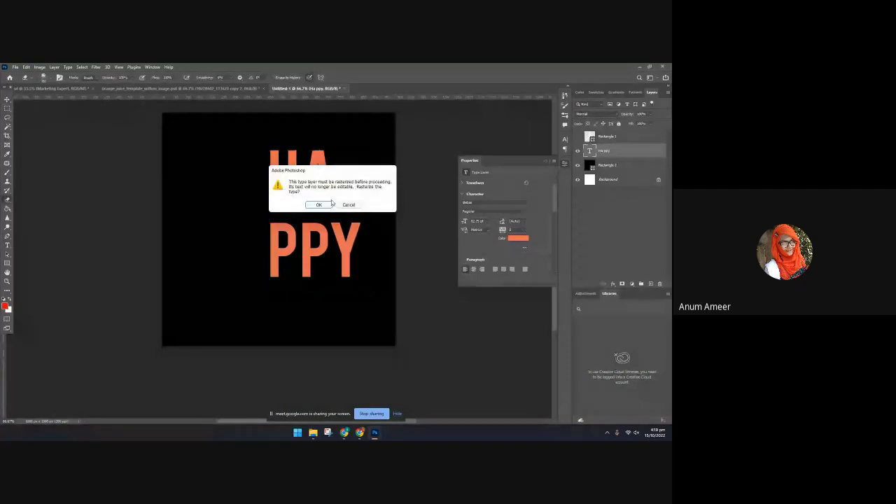
left_click(329, 204)
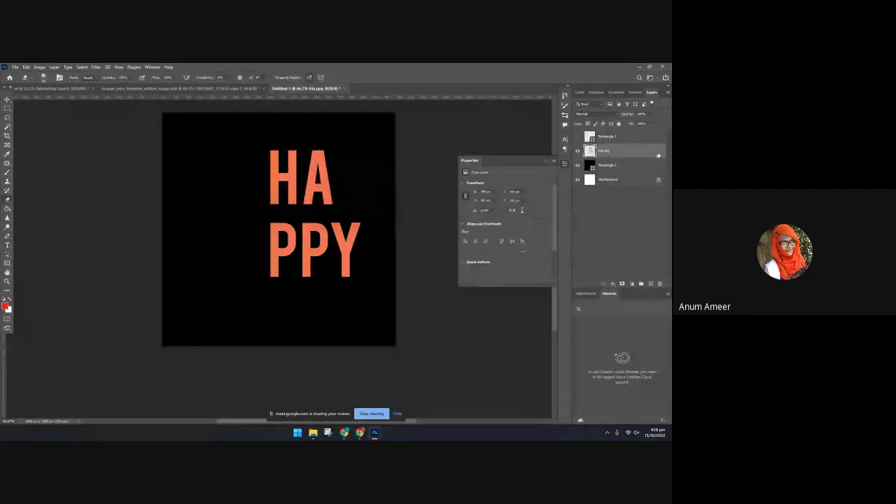
Select a tall rectangular strip over the left edge of both text lines and cut it onto a new layer
left_click(7, 109)
left_click_drag(259, 139, 279, 286)
right_click(268, 169)
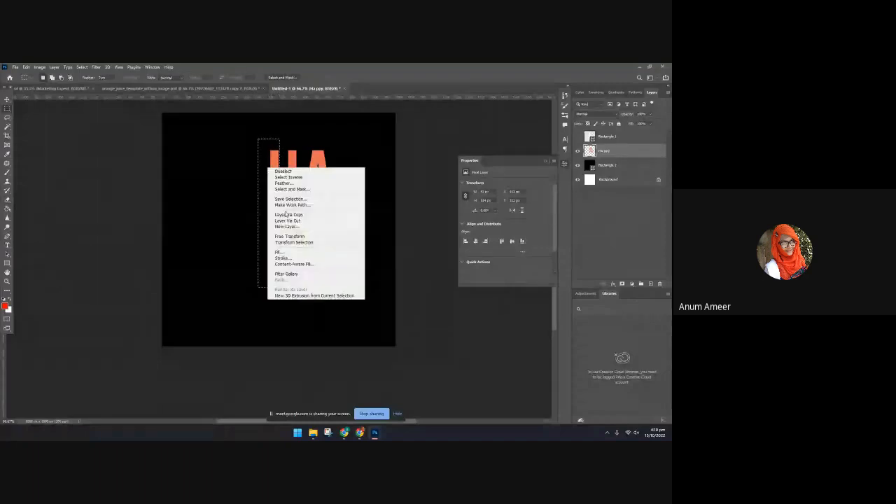
left_click(286, 214)
left_click(7, 99)
left_click(84, 150)
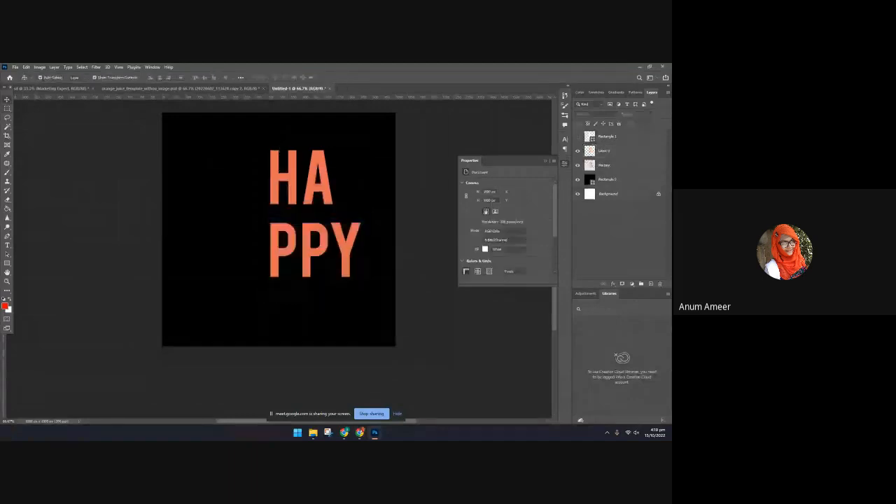
Hide the layer with the cut-off letter strip and lock the black rectangle layer
left_click(577, 150)
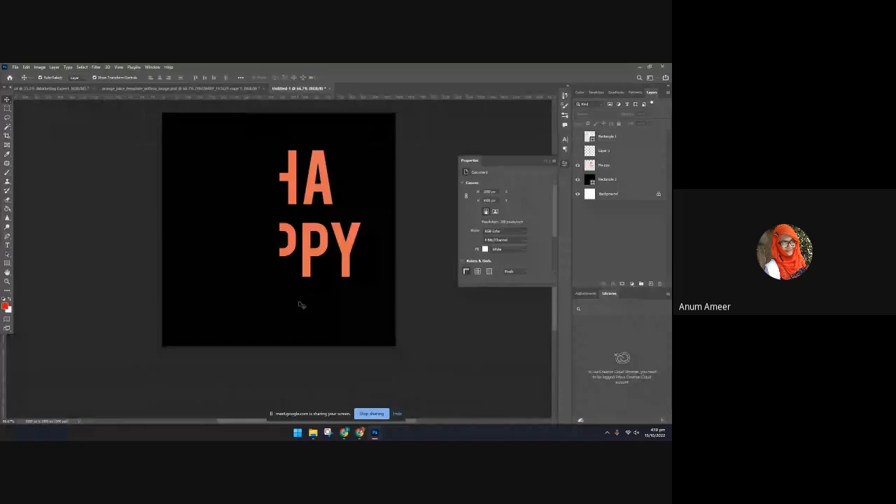
left_click(606, 179)
left_click(611, 124)
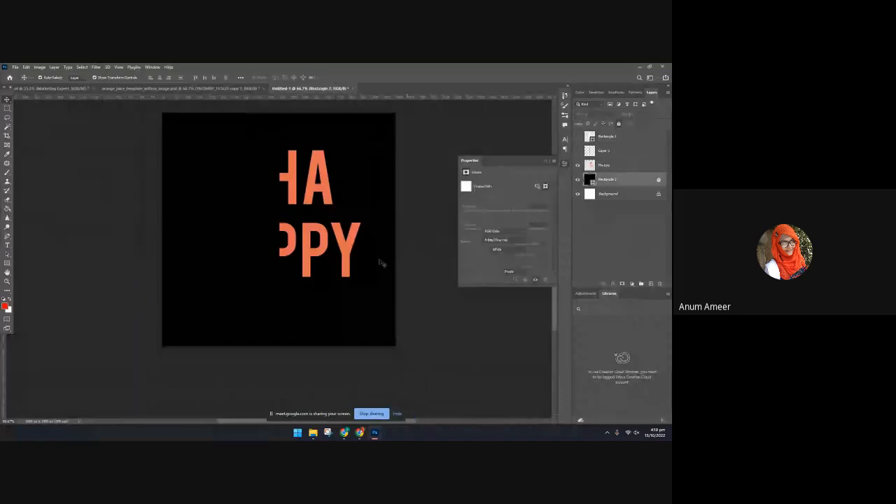
Apply a white Color Overlay layer style to the rasterized HAPPY layer
left_click(603, 164)
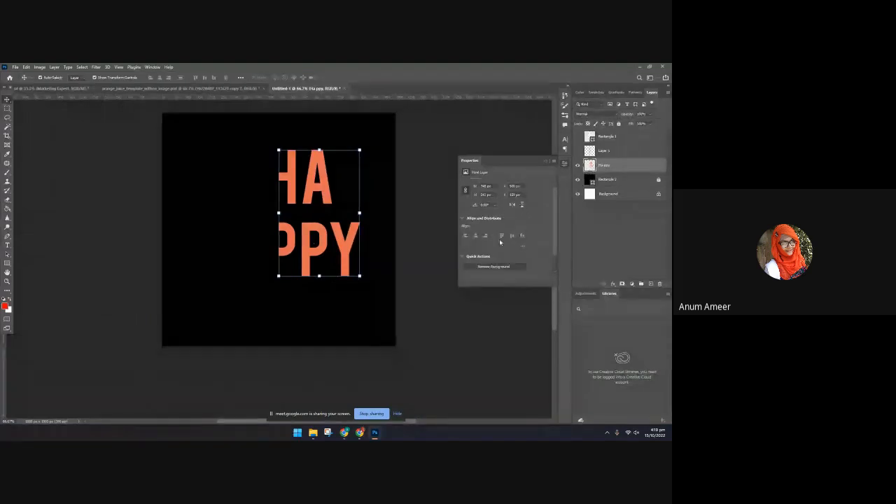
left_click(631, 283)
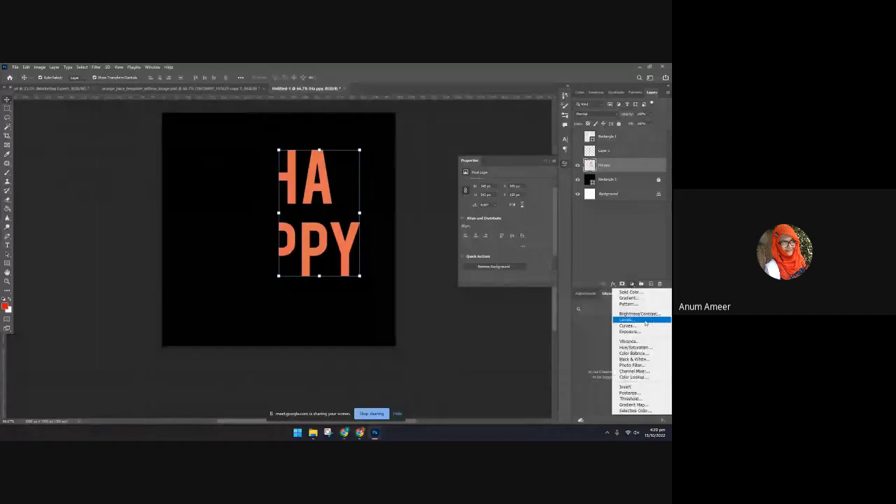
left_click(608, 293)
left_click(613, 284)
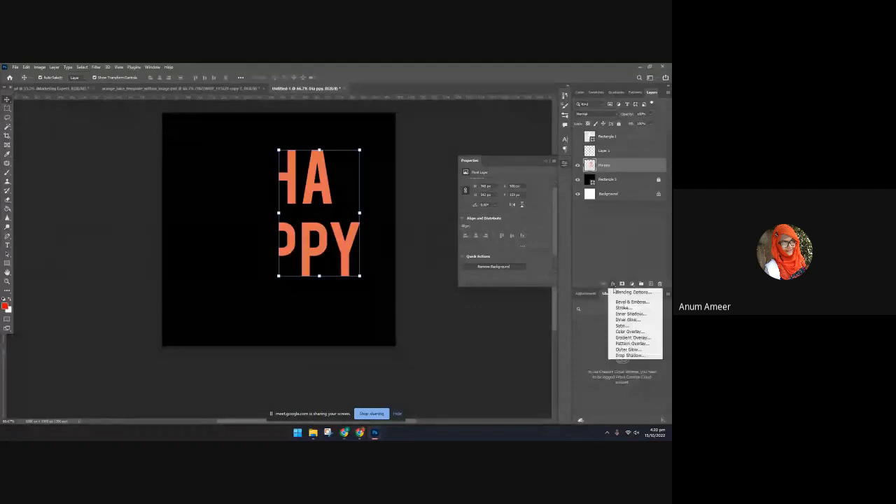
left_click(629, 331)
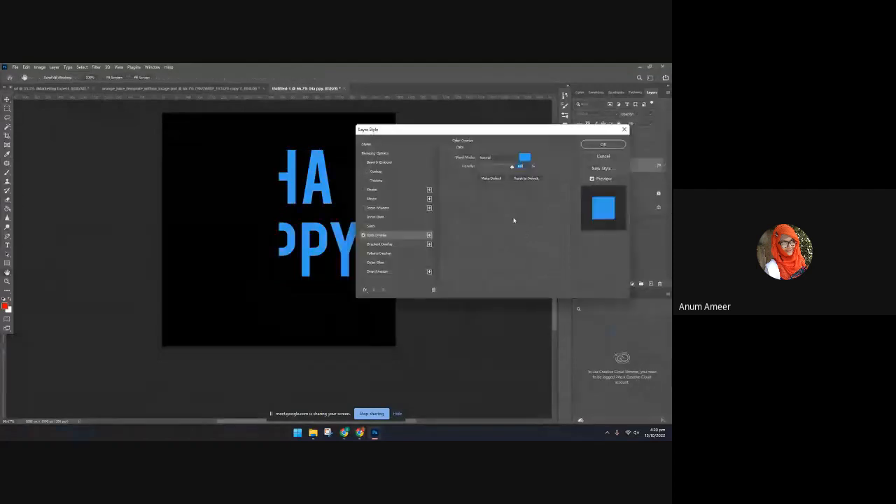
left_click(527, 179)
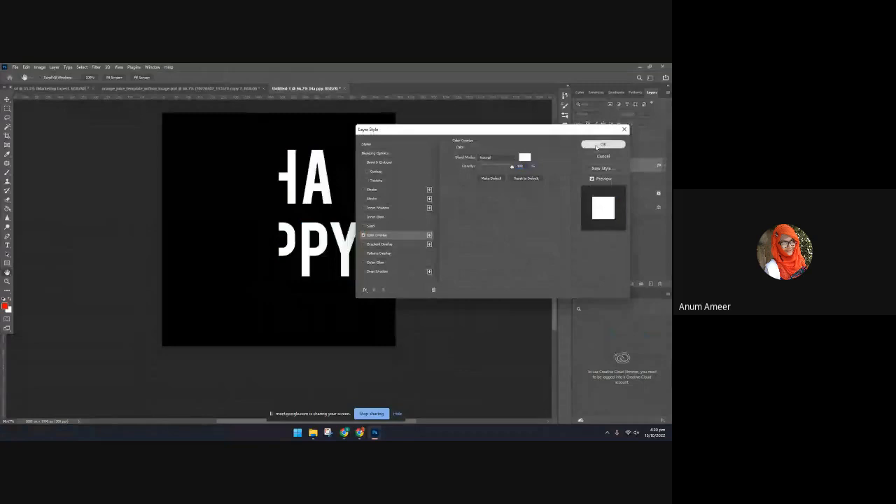
left_click(602, 145)
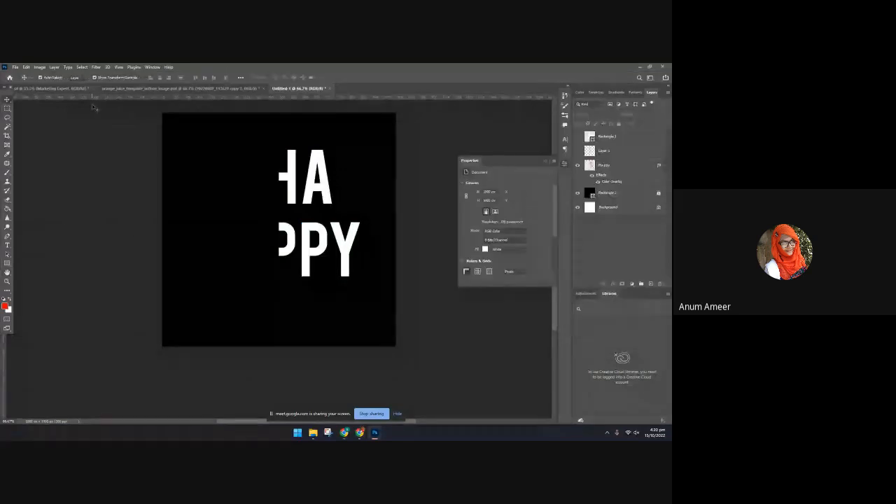
Add a paragraph text box with Lorem Ipsum placeholder text to the left of the word's lower line
key("t")
left_click_drag(174, 221, 258, 299)
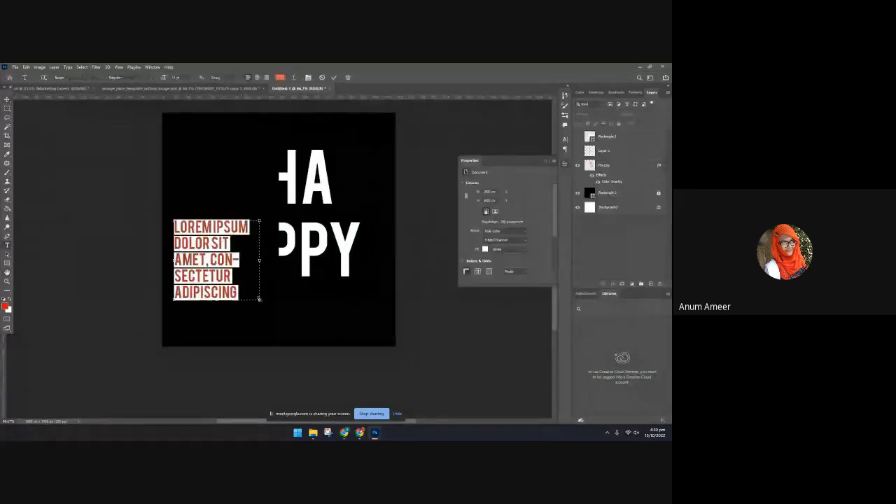
key("ctrl+Return")
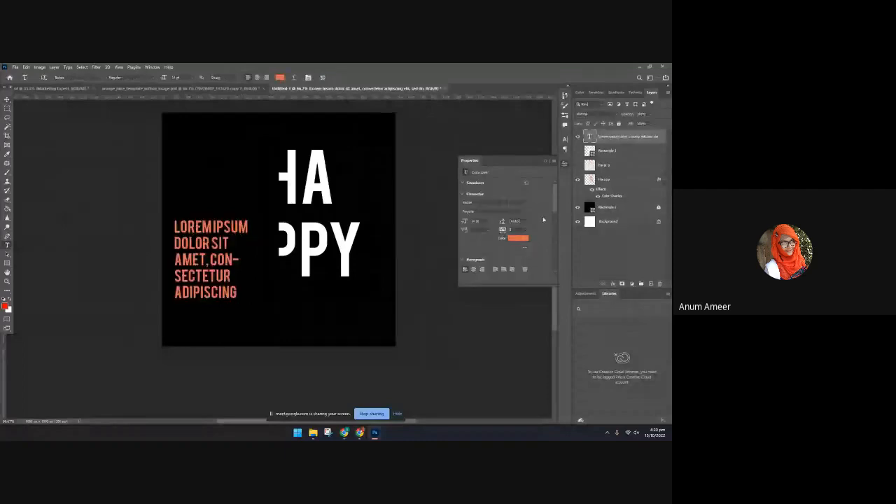
Change the placeholder paragraph's font to Codec Warm Trial
left_click(525, 203)
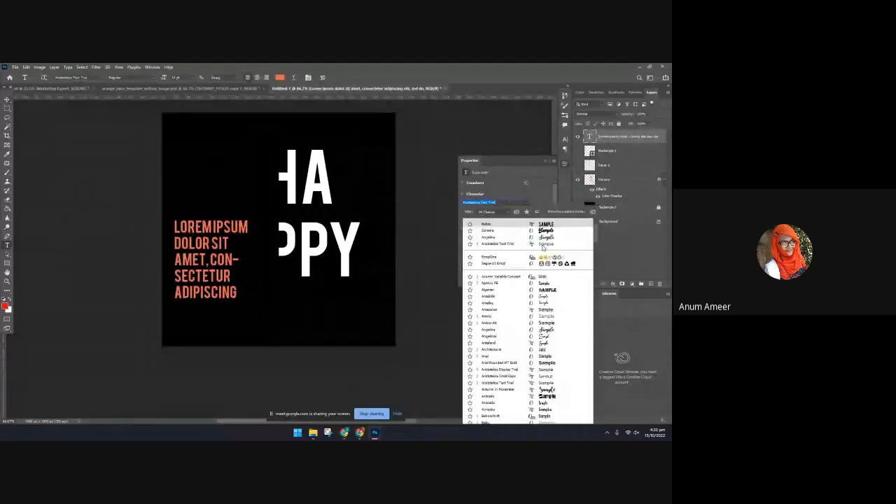
scroll(550, 364, "down", 1)
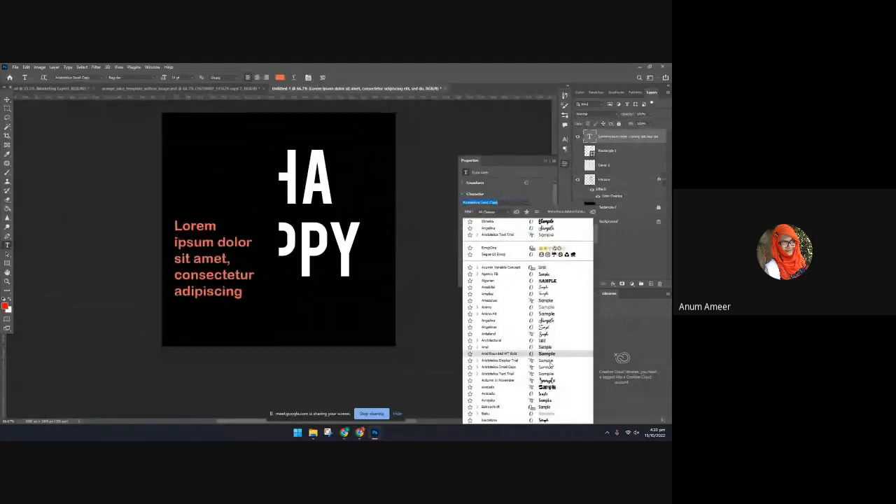
scroll(549, 365, "down", 5)
scroll(551, 402, "down", 6)
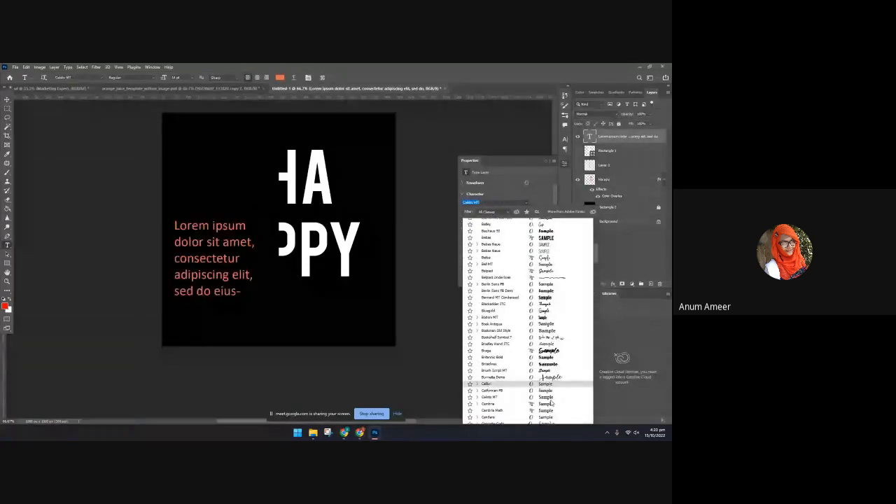
scroll(550, 392, "down", 3)
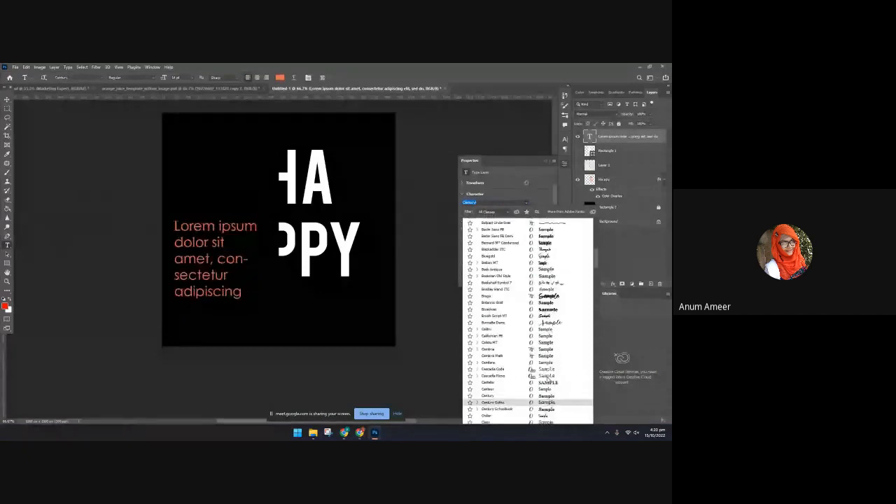
scroll(549, 392, "down", 6)
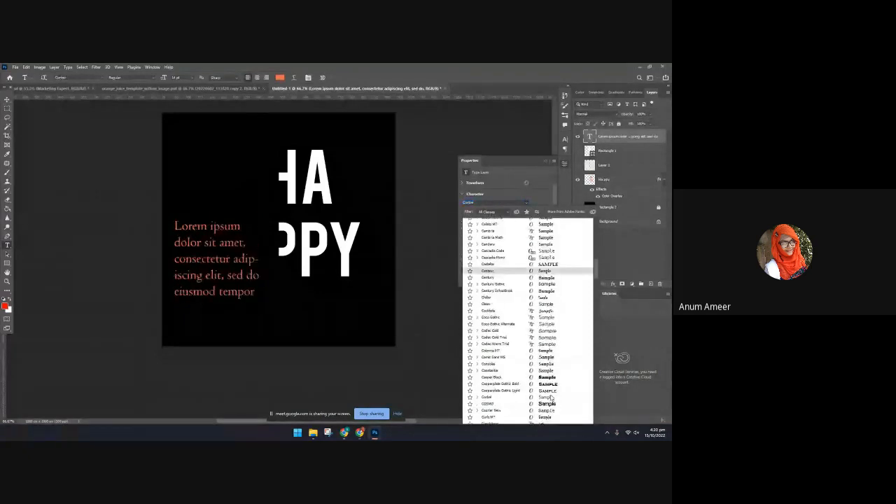
left_click(494, 344)
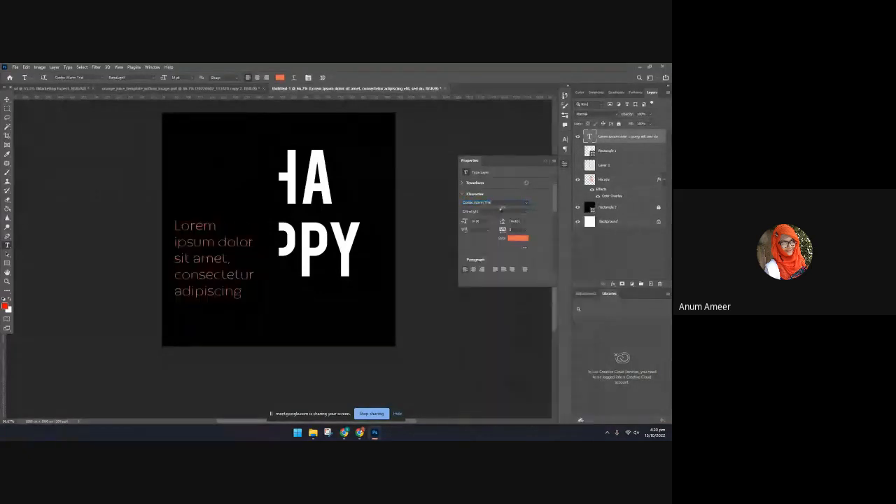
Set the placeholder paragraph's font size to 6 pt
left_click(489, 221)
left_click(487, 238)
left_click(489, 222)
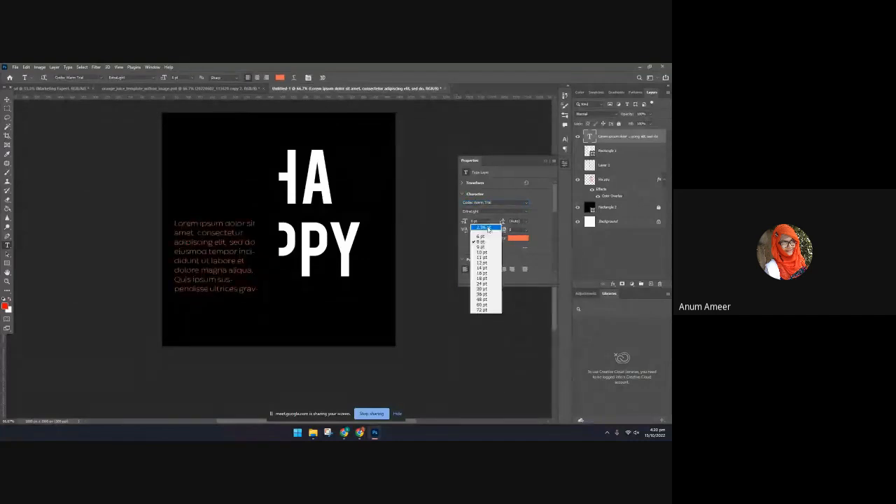
left_click(484, 237)
key("v")
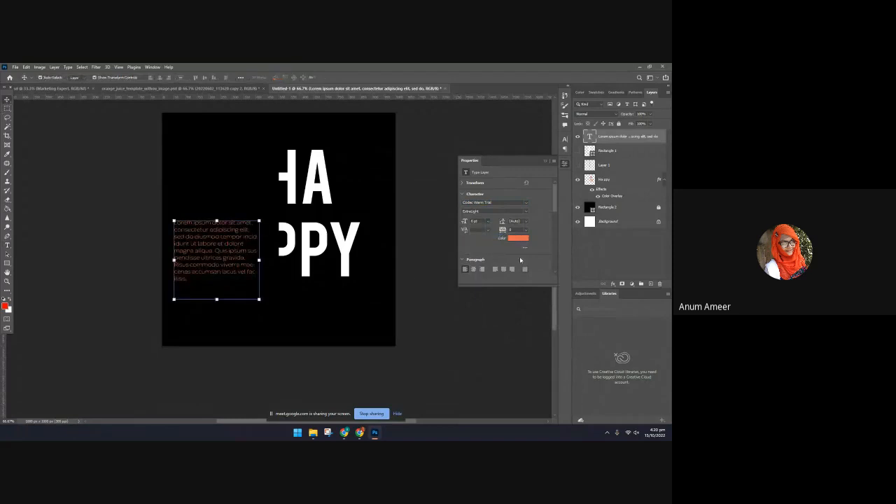
Change the placeholder paragraph's text color to dark gray
left_click(518, 238)
left_click_drag(406, 181, 374, 187)
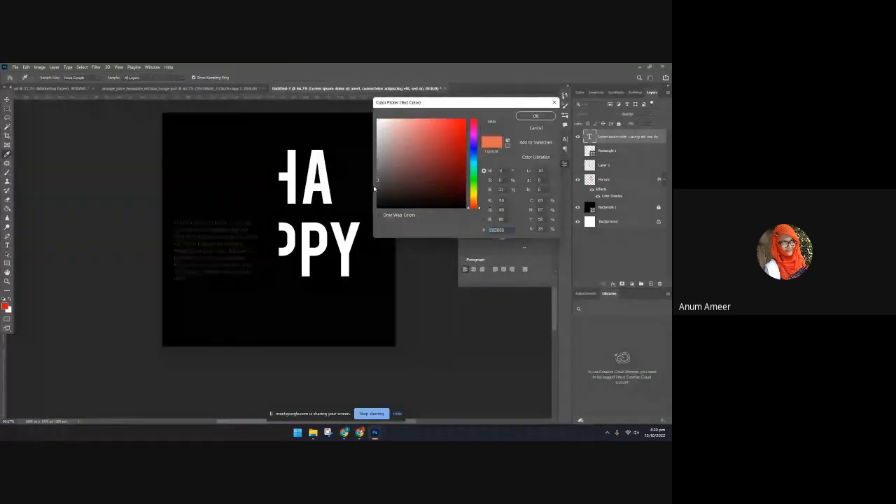
left_click(534, 116)
left_click(285, 229)
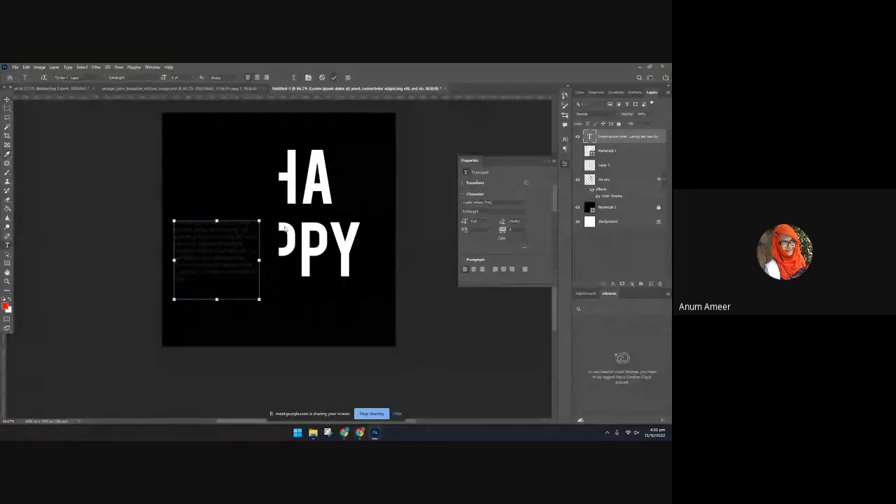
Scale the placeholder paragraph down into a wide, short block and place it just below the lower line of the cut word
key("v")
left_click_drag(259, 299, 320, 303)
key("Return")
key("Return")
double_click(218, 276)
left_click(334, 77)
left_click(70, 364)
Add a vertical guide at the cut edge of the HAPPY lettering and align the paragraph's left side to it
key("ctrl+r")
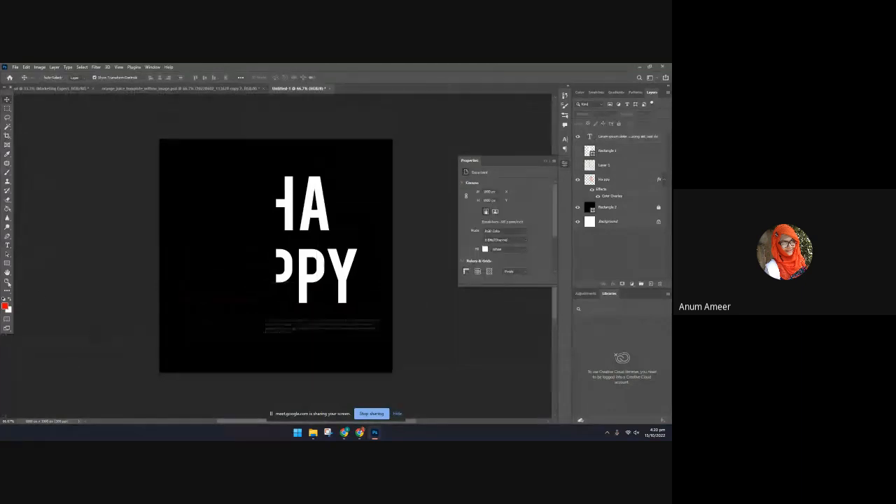
key("ctrl+r")
left_click_drag(5, 355, 279, 359)
left_click_drag(306, 331, 315, 331)
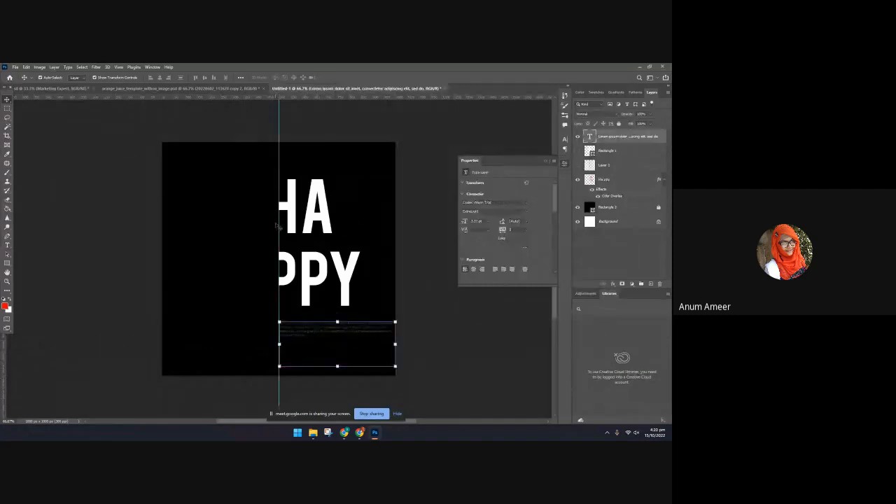
Narrow the paragraph's text box to leave a right margin and justify the text with the last line aligned left
double_click(375, 335)
mouse_move(394, 344)
left_mouse_down()
mouse_move(326, 344)
mouse_move(381, 344)
left_mouse_up()
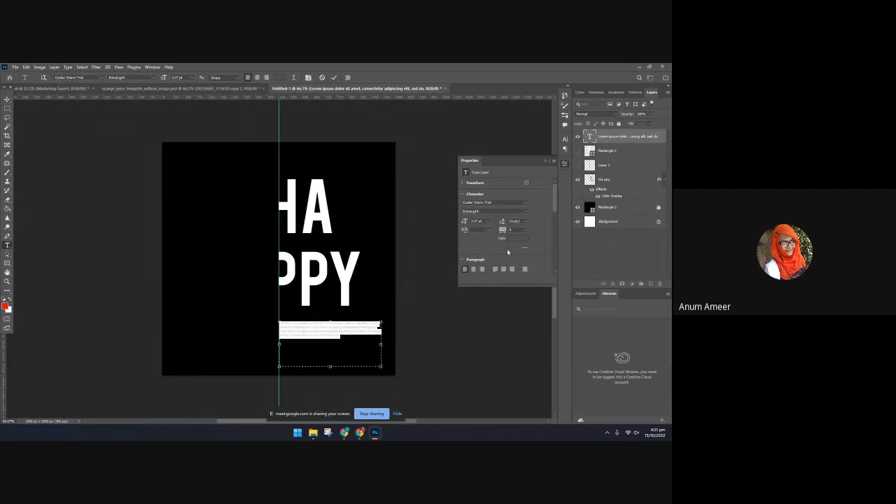
left_click(504, 270)
left_click(512, 270)
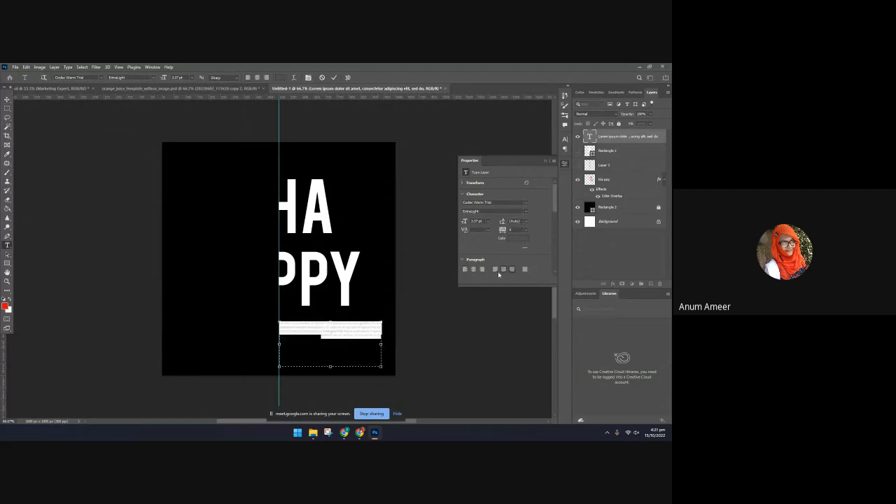
left_click(495, 269)
left_click(449, 389)
left_click(449, 388)
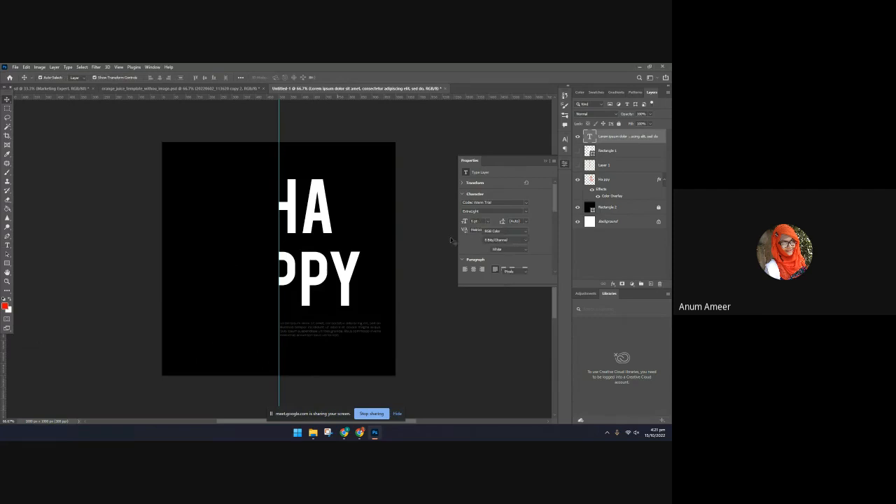
Check the Pinterest poster reference and place a copy of the placeholder paragraph in the upper-left area of the canvas
left_click(375, 434)
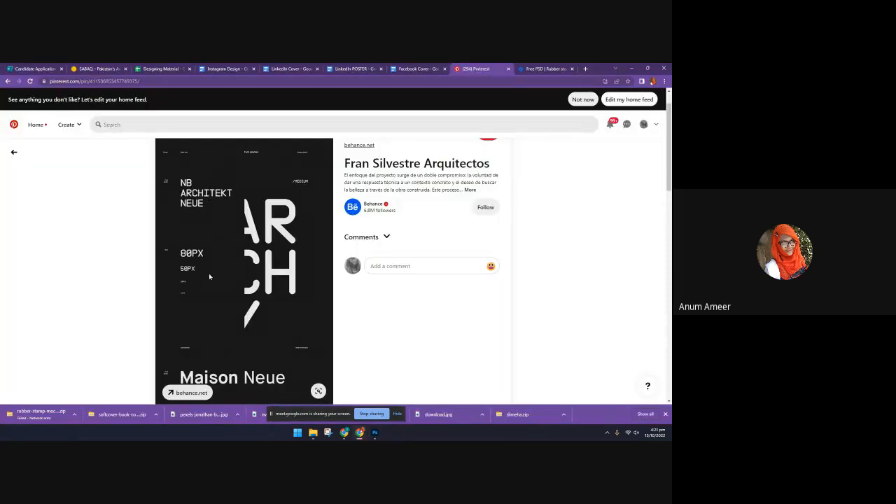
left_click(375, 434)
left_click(341, 332)
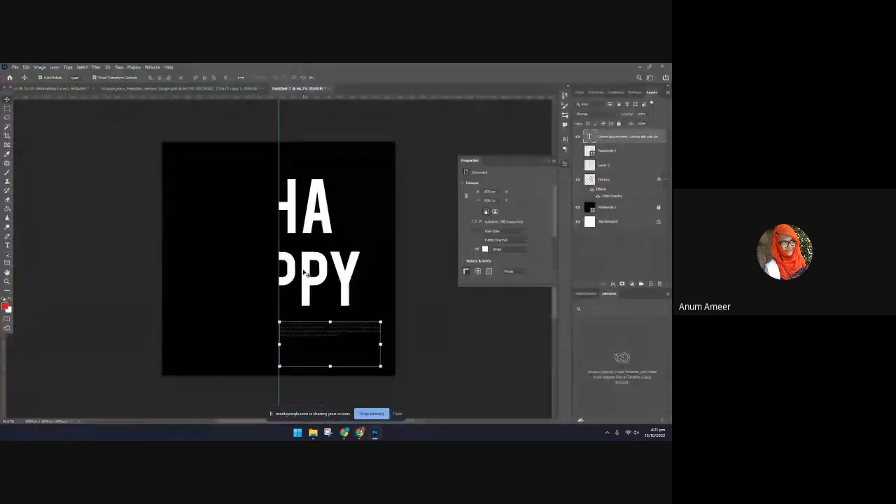
left_click_drag(305, 329, 202, 171)
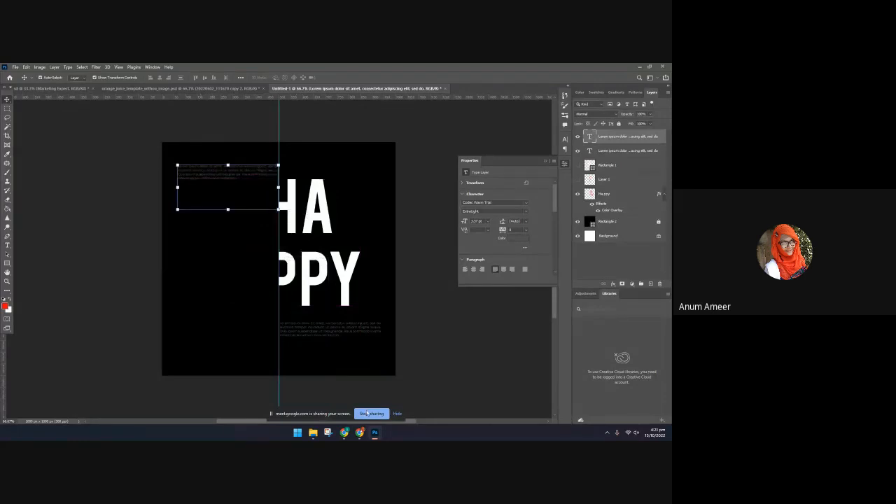
Replace the upper paragraph copy's text with "NB architecture london" on three lines, following the Pinterest poster reference
left_click(378, 435)
left_click(375, 433)
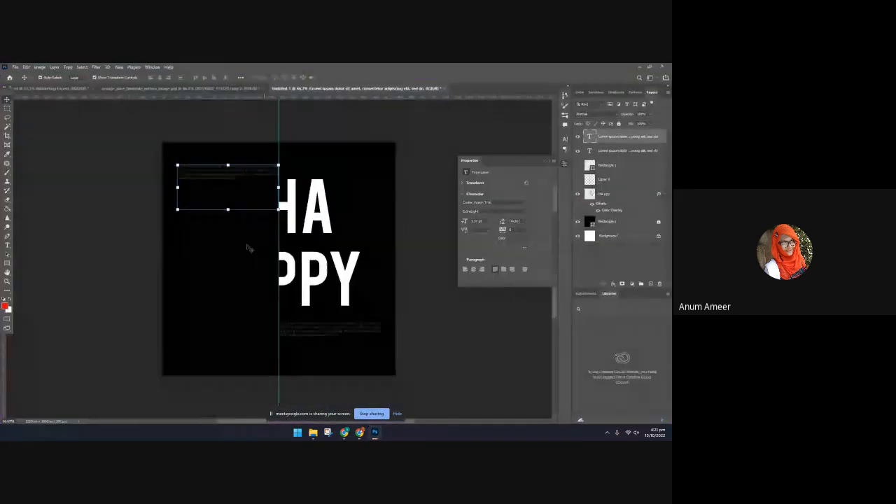
double_click(234, 170)
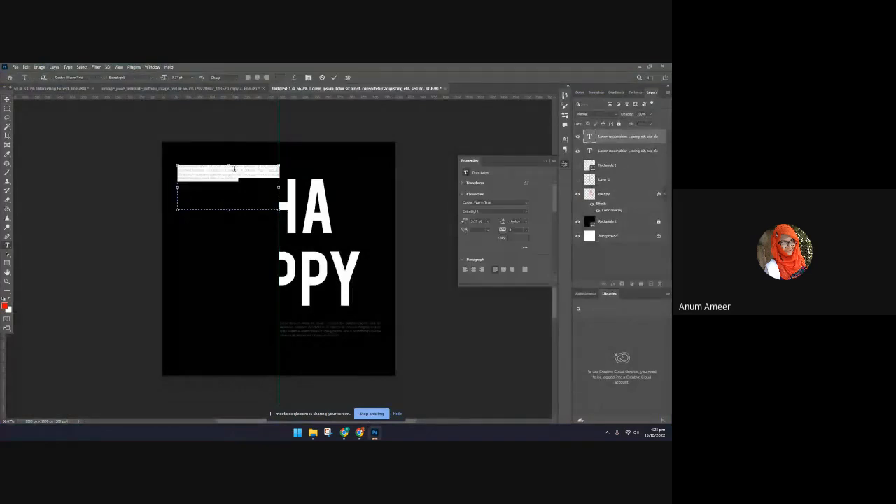
key("BackSpace")
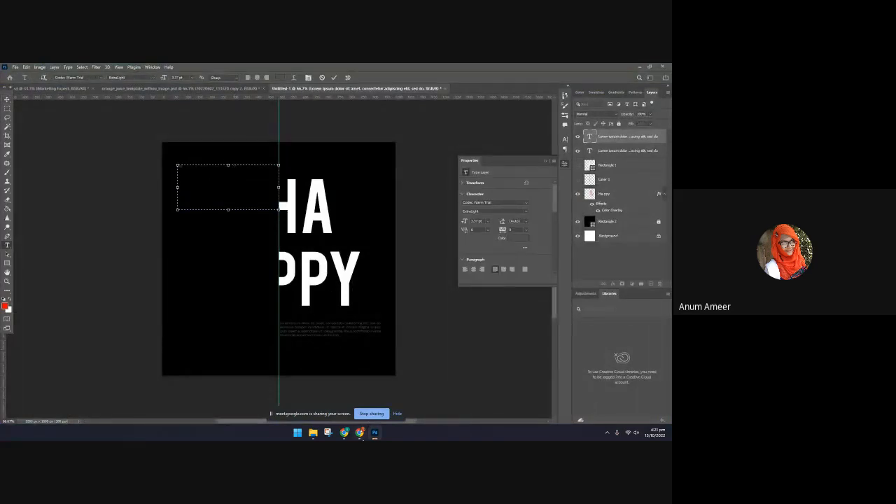
key("alt+Tab")
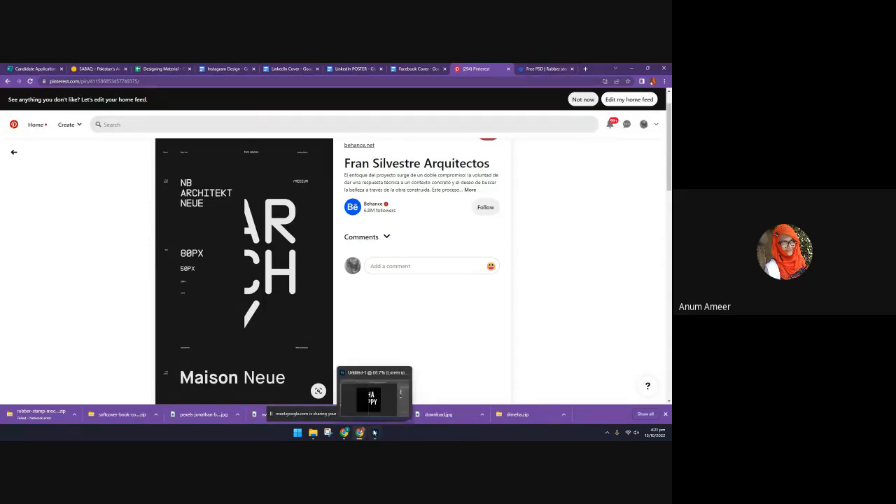
left_click(360, 420)
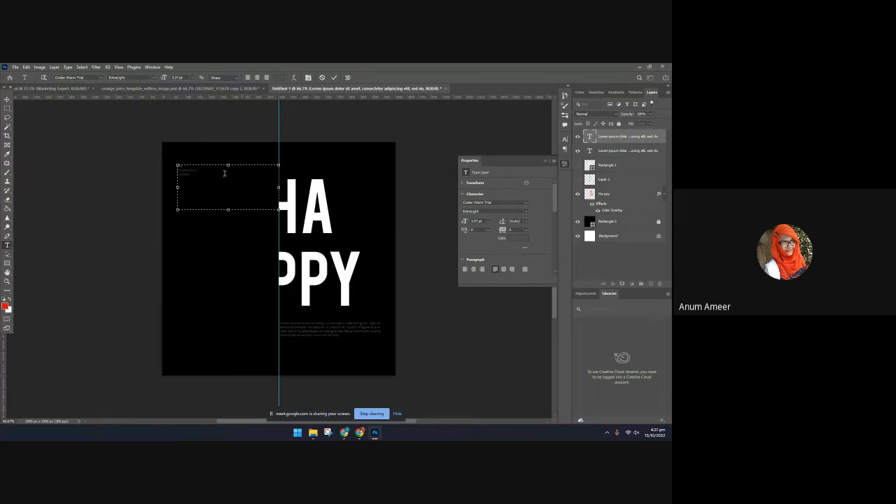
Change the color of the NB architecture london text to white
left_click_drag(225, 172, 160, 155)
left_click(515, 240)
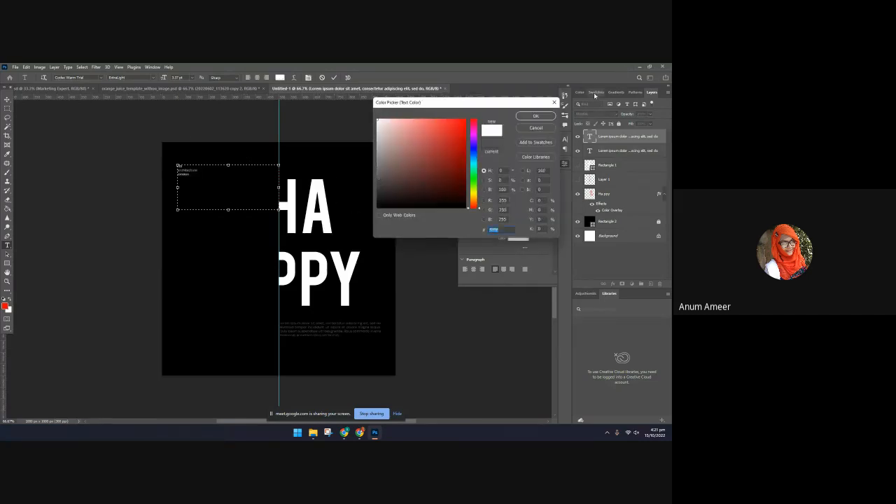
left_click(547, 116)
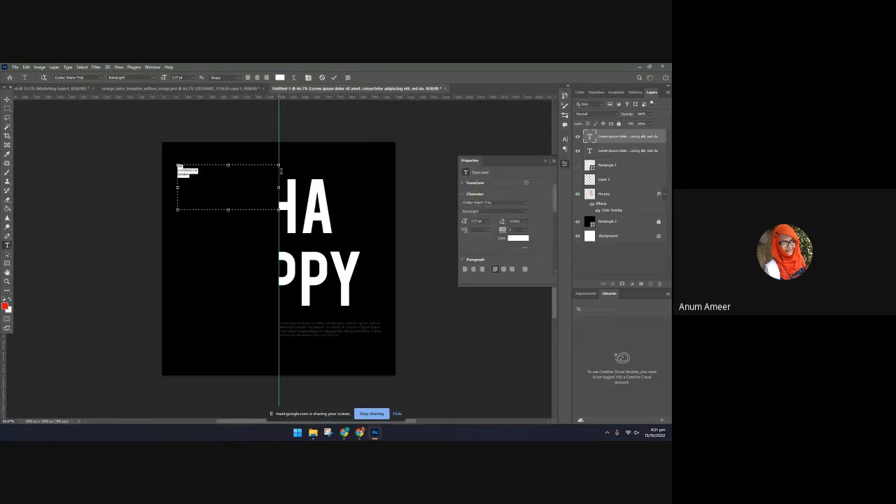
Change the font of the NB architecture london text to Baskerville Old Face
left_click(525, 210)
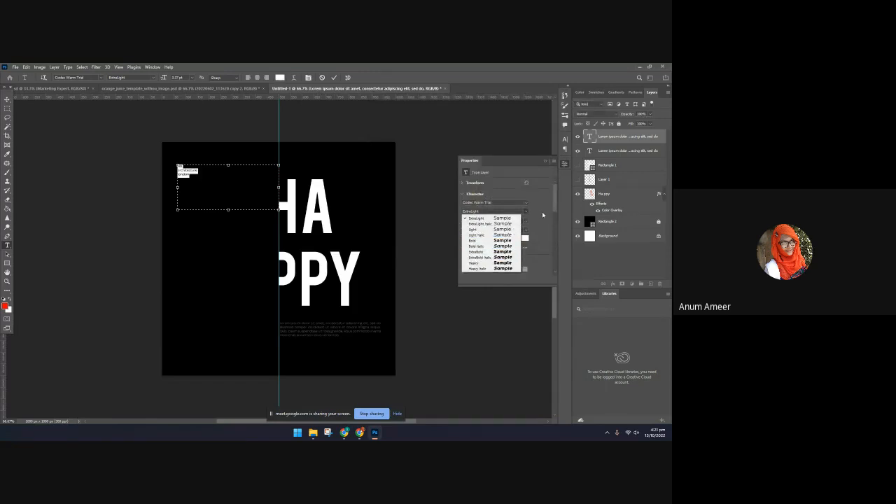
left_click(542, 213)
left_click(526, 202)
scroll(542, 358, "down", 3)
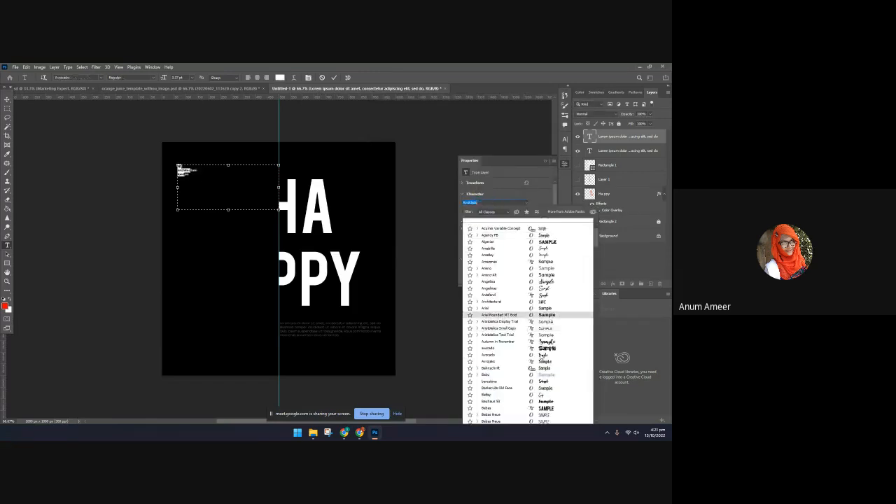
scroll(540, 308, "down", 5)
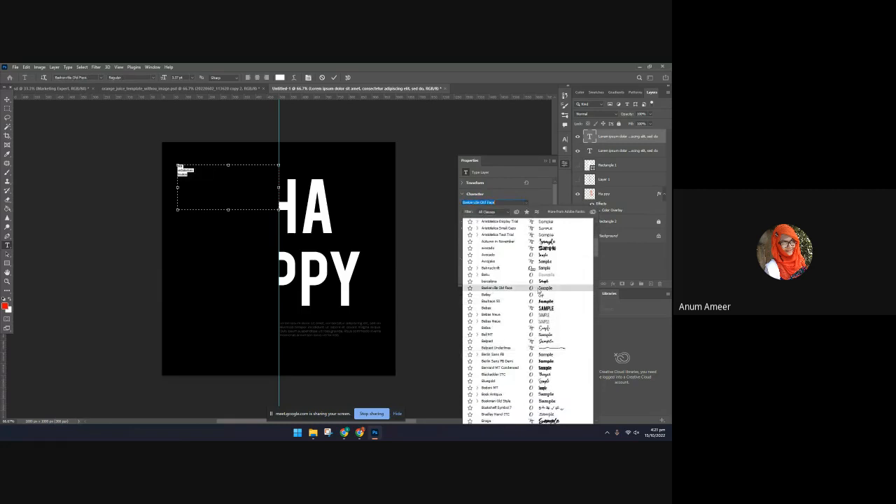
left_click(537, 289)
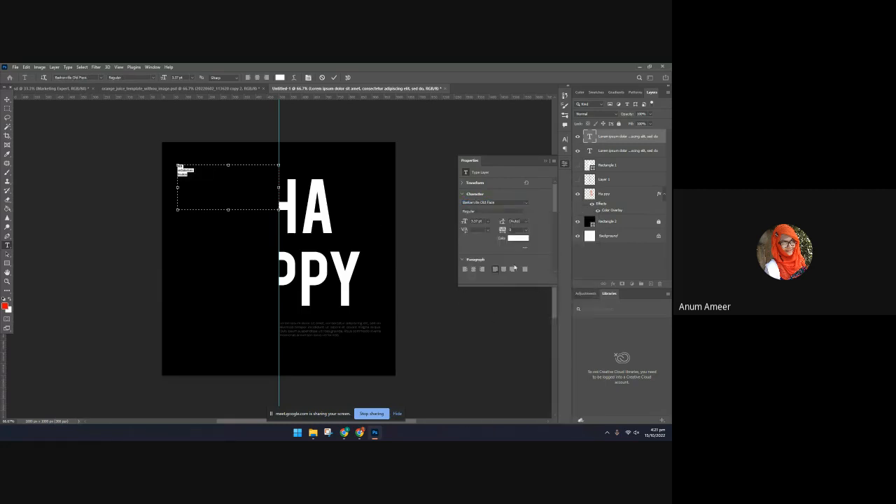
Set the font size of the NB architecture london text to 11 pt and commit the text edit
left_click(487, 224)
left_click(479, 284)
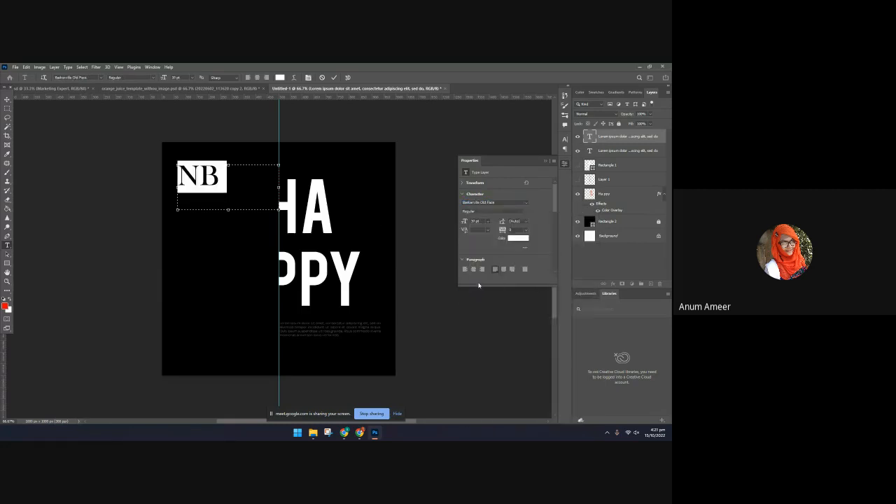
left_click(487, 221)
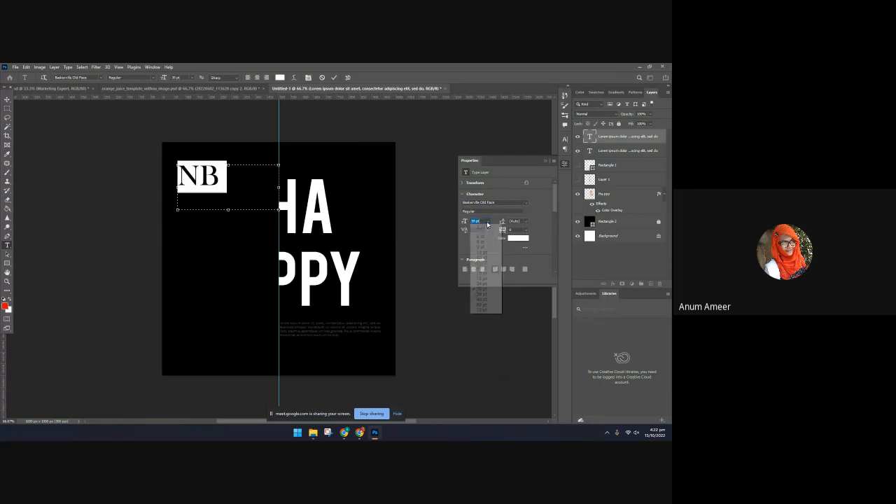
left_click(482, 269)
key("ctrl+Return")
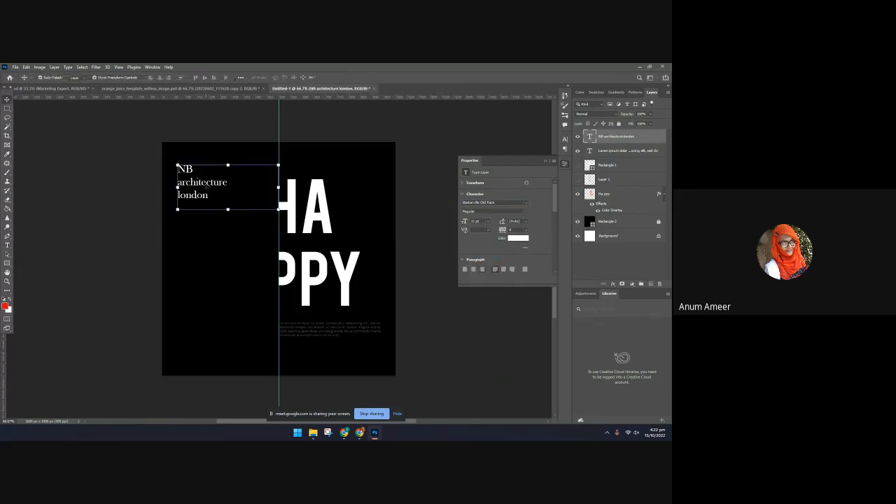
Apply All Caps to the NB architecture london heading and move it slightly up
scroll(532, 238, "down", 3)
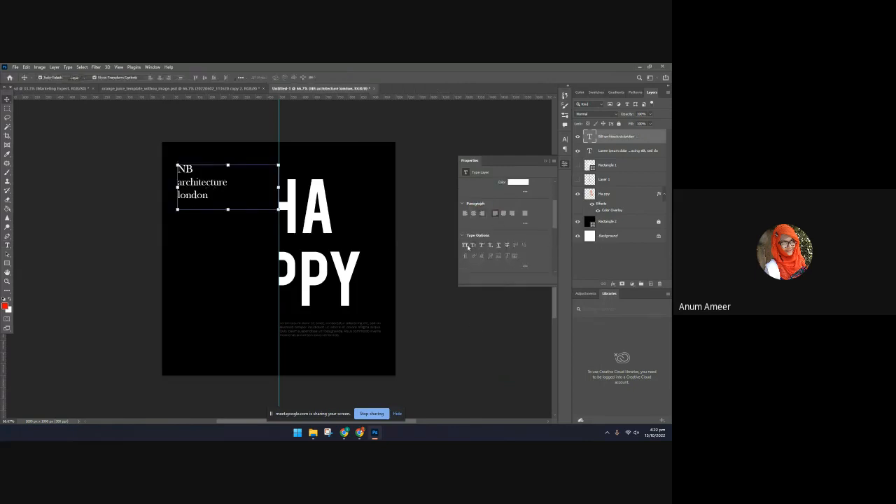
left_click(465, 244)
left_click(487, 330)
left_click(225, 192)
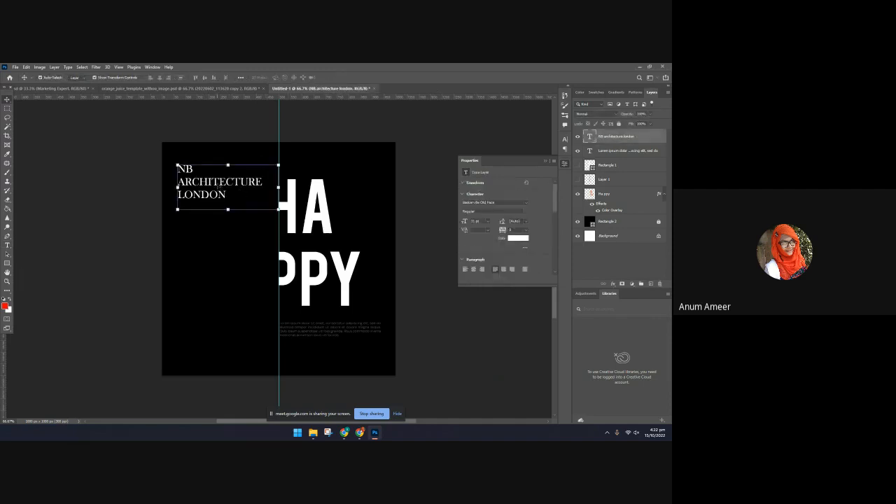
left_click(208, 187)
left_click_drag(209, 187, 209, 180)
left_click(149, 231)
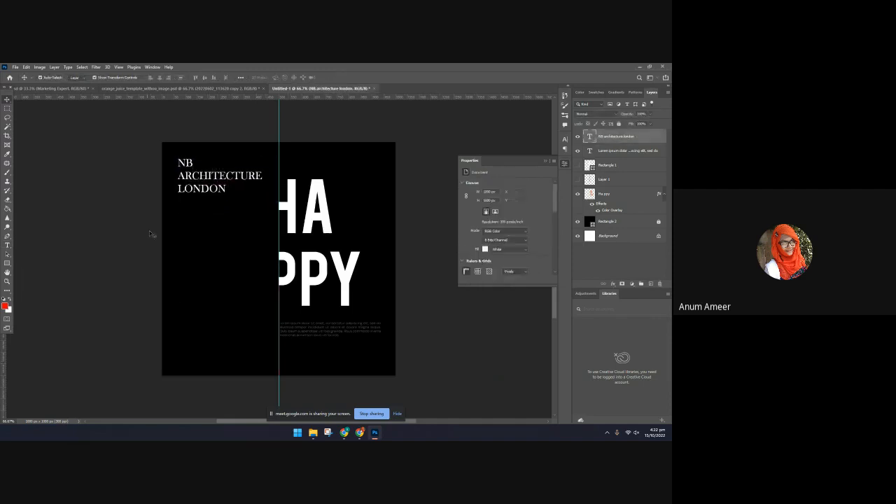
Duplicate the placeholder paragraph from below the cut word into the lower-left area of the canvas
left_click(311, 328)
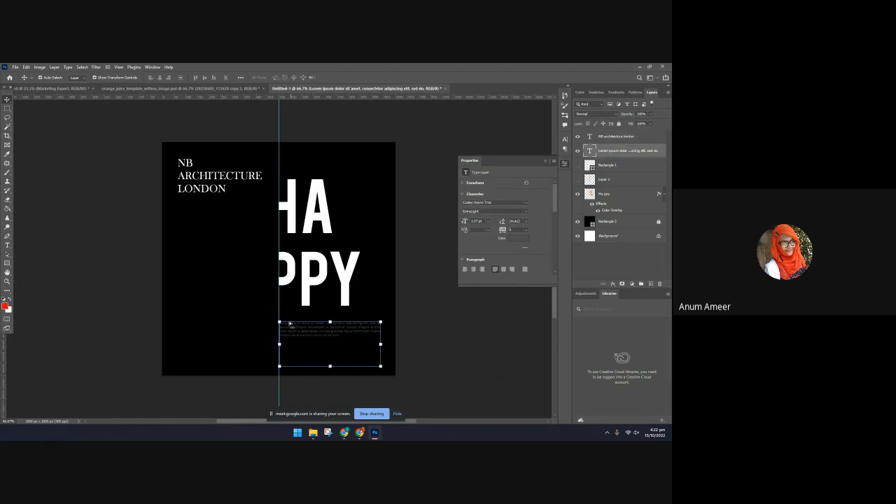
left_click_drag(290, 323, 186, 331)
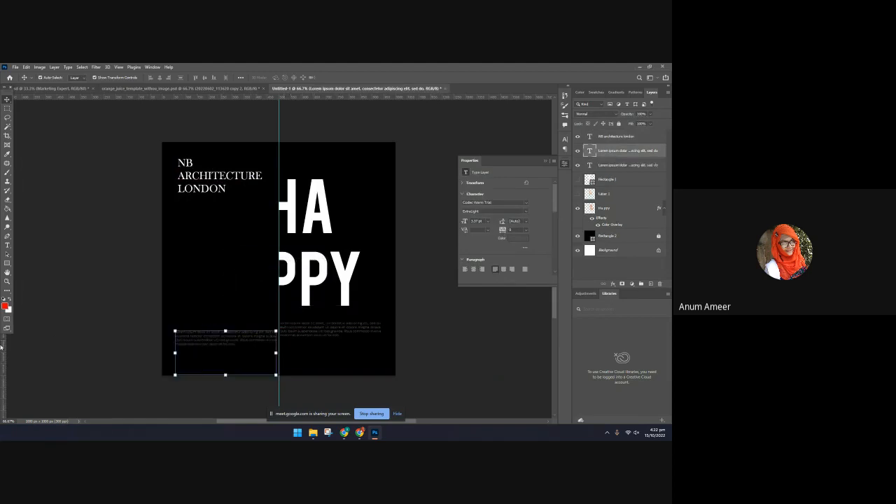
Add a vertical guide at the copied paragraph's left edge and align the NB ARCHITECTURE LONDON heading to it
left_click_drag(5, 357, 176, 365)
left_click(179, 189)
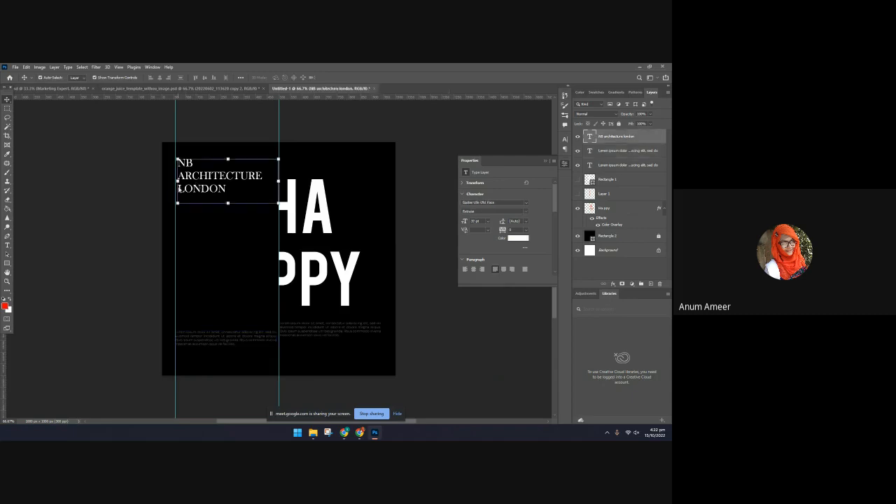
left_click_drag(179, 188, 176, 189)
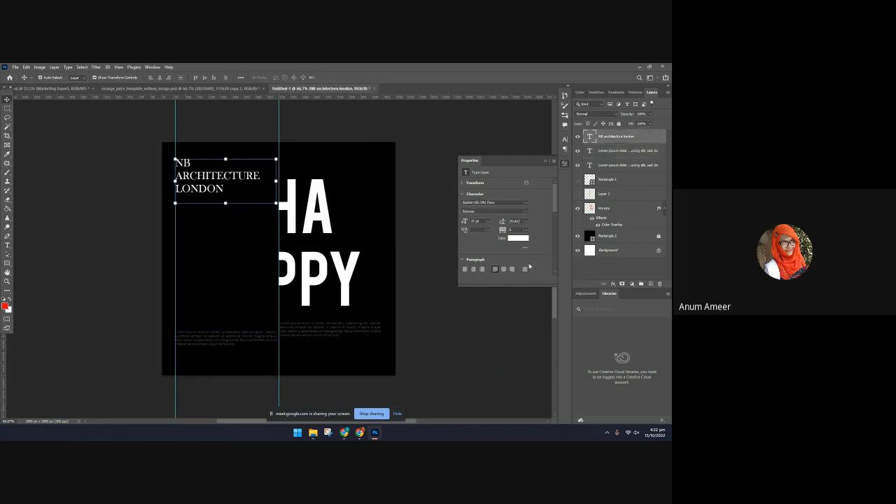
Move the copied paragraph directly below the NB ARCHITECTURE LONDON heading and nudge its left edge onto the guide
left_click_drag(222, 345, 222, 219)
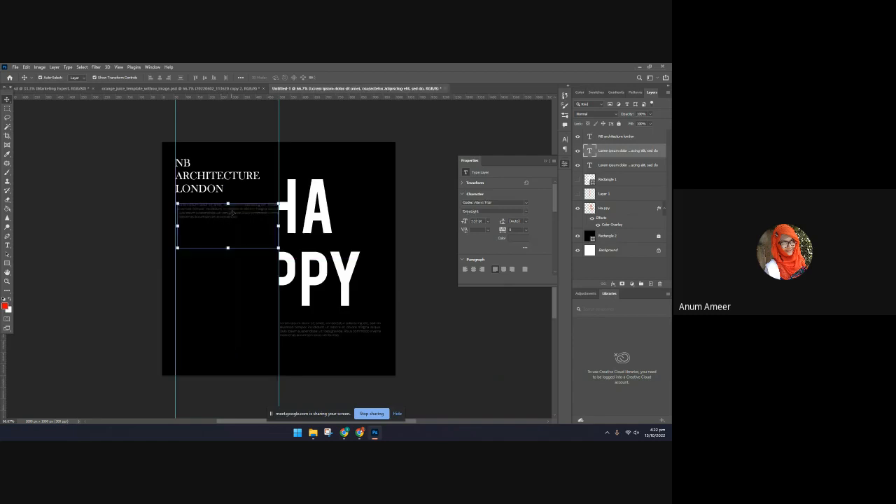
key("Left")
key("Left")
key("Up")
key("Up")
key("Up")
key("Up")
key("Up")
scroll(233, 211, "up", 1)
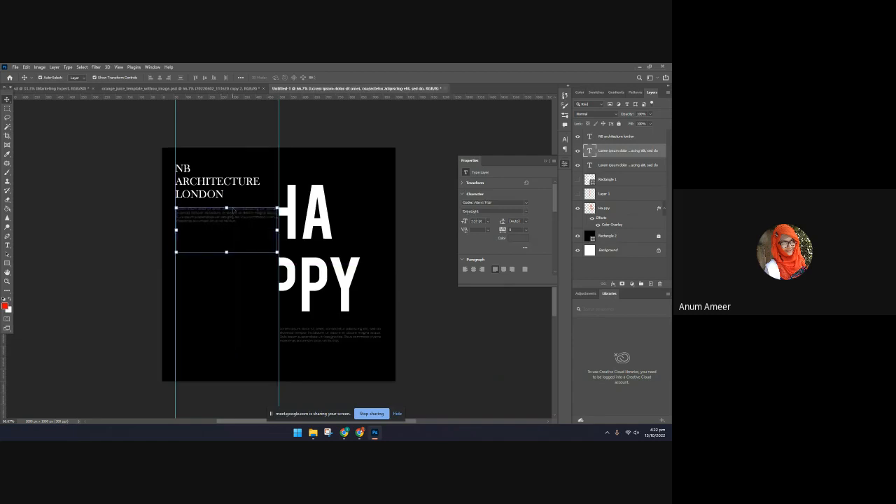
Scale down the copied placeholder paragraph under the NB ARCHITECTURE LONDON heading and widen its text box
double_click(239, 216)
left_click_drag(278, 229, 219, 247)
key("ctrl+Return")
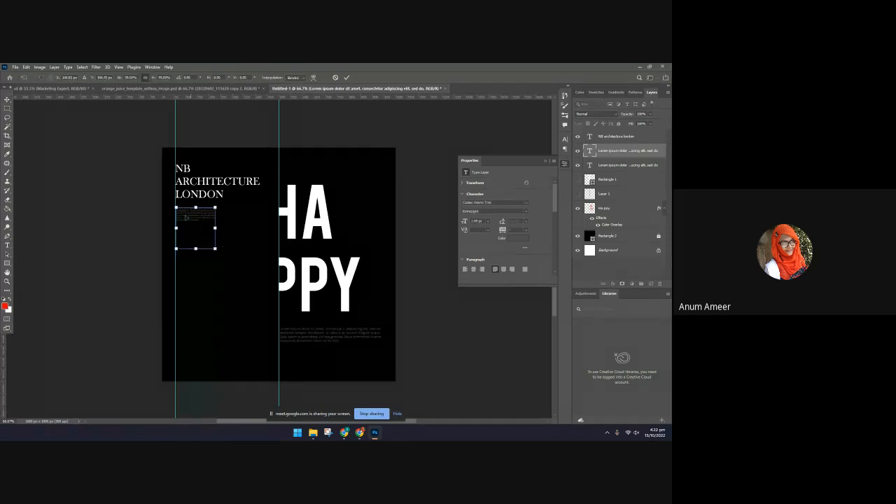
left_click(346, 77)
double_click(201, 216)
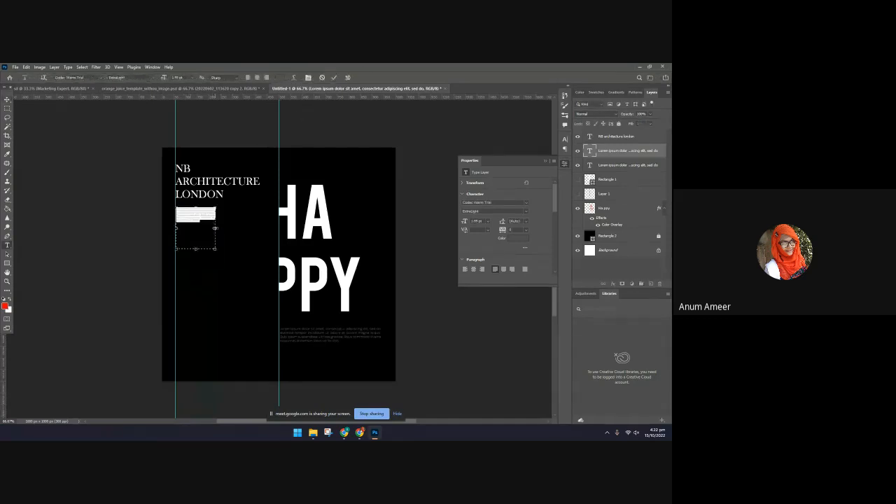
left_click_drag(214, 228, 254, 229)
left_click(335, 78)
left_click(399, 264)
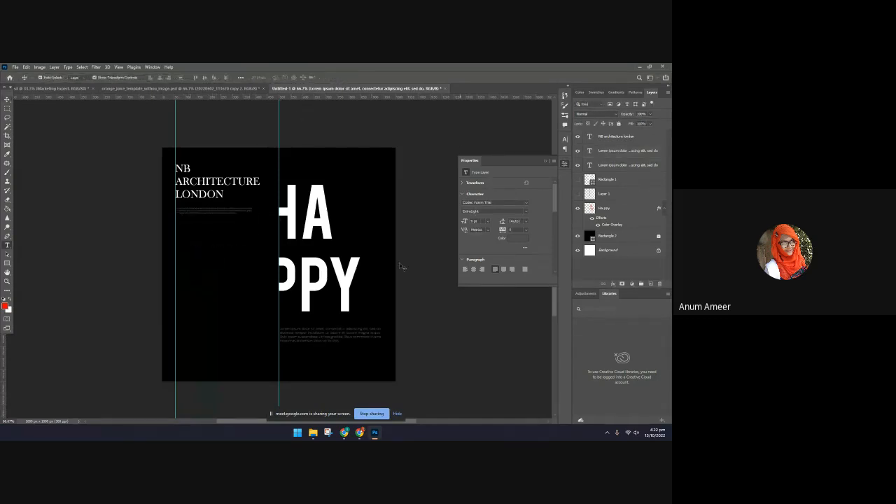
Check the Pinterest reference and draw a thin rectangle about 43 px wide and 8 px tall in the canvas's lower-left area
left_click(370, 436)
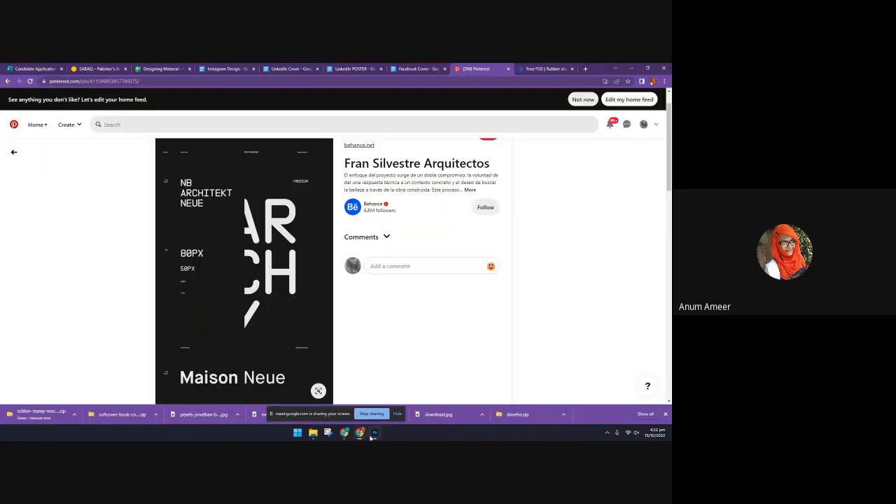
left_click(375, 432)
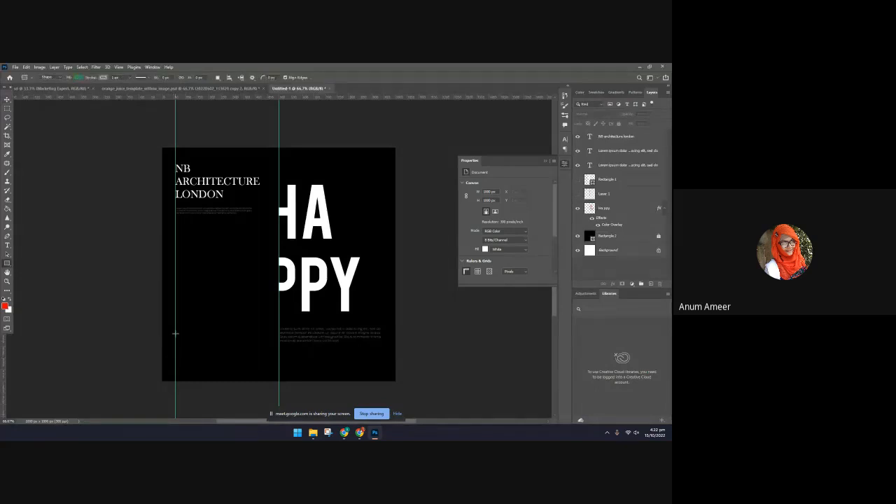
left_click_drag(174, 332, 187, 336)
left_click(455, 282)
left_click(357, 218)
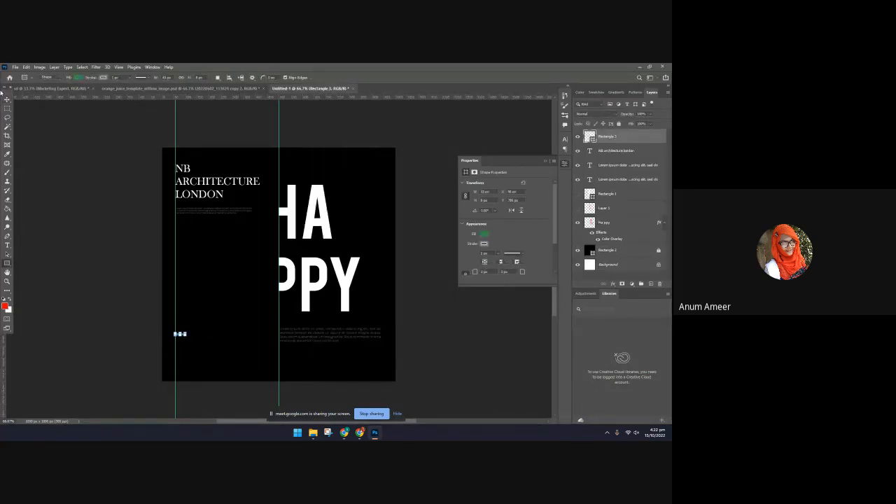
Change the small rectangle's fill colour to white
left_click(7, 98)
left_click(486, 235)
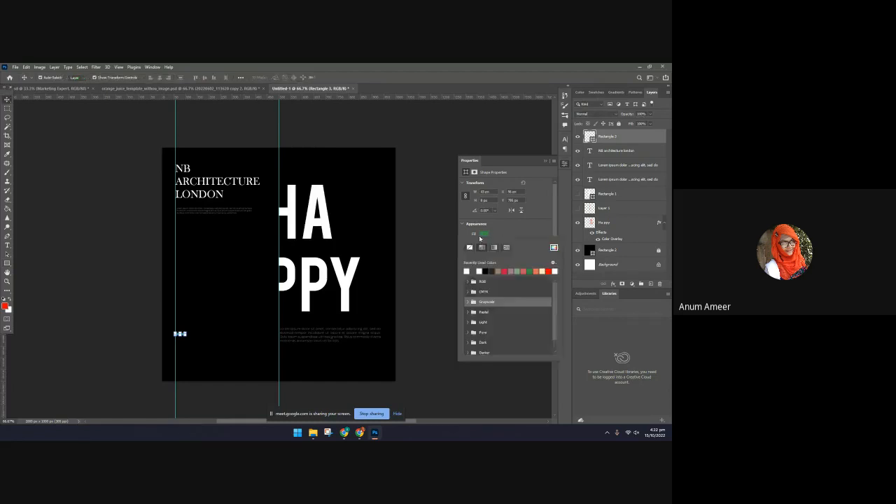
left_click(412, 225)
left_click(483, 235)
left_click(412, 250)
left_click(105, 362)
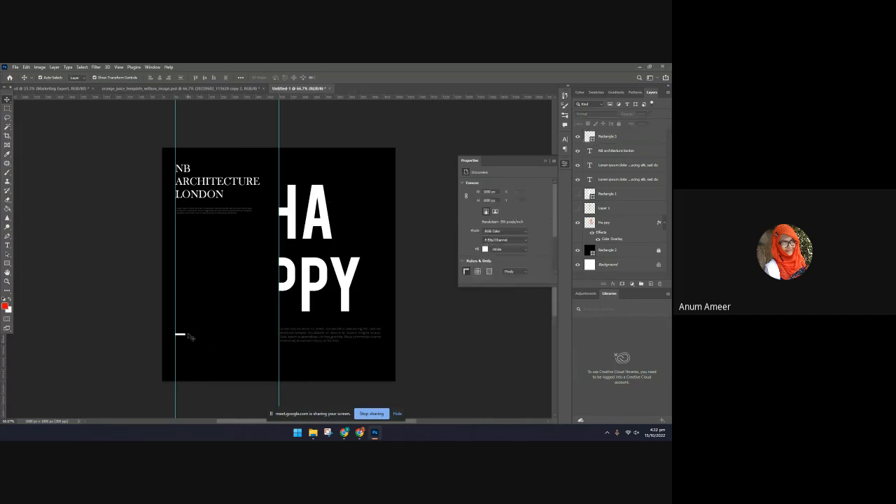
Duplicate the NB ARCHITECTURE LONDON heading, replace the copy's text with 27 OCT 22 and place it just below the white bar
left_click(221, 202)
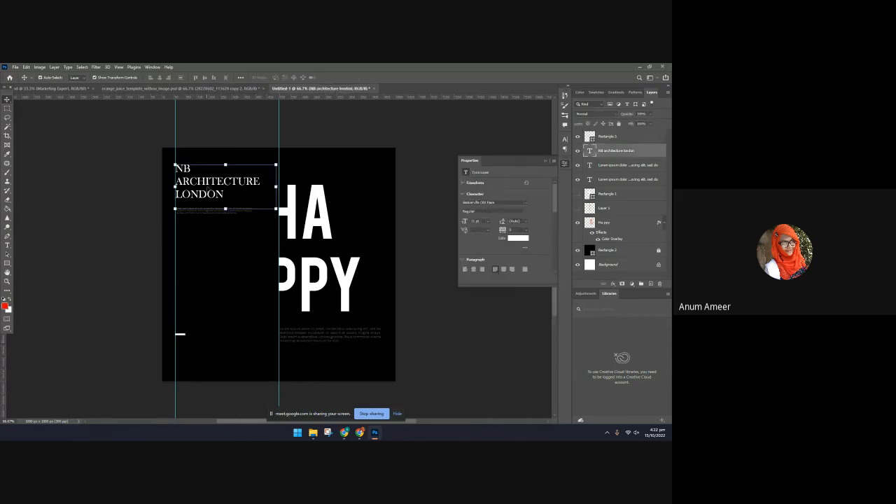
left_click_drag(221, 201, 282, 284)
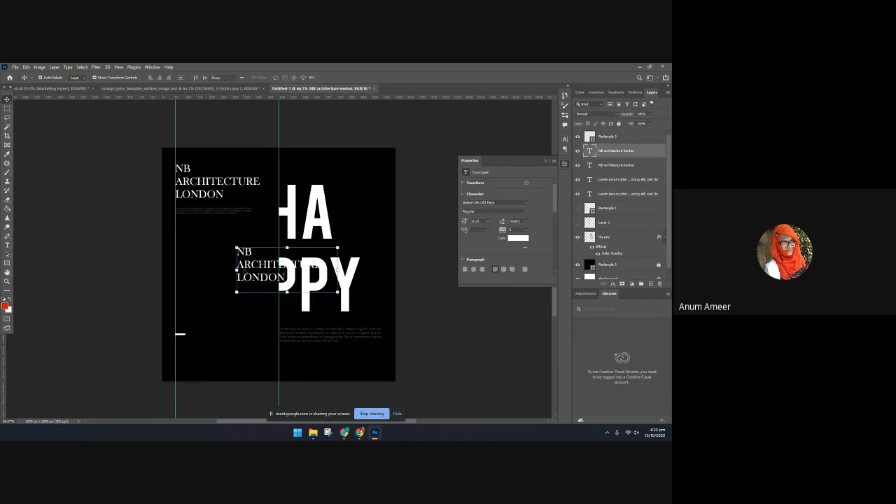
double_click(282, 280)
type("2")
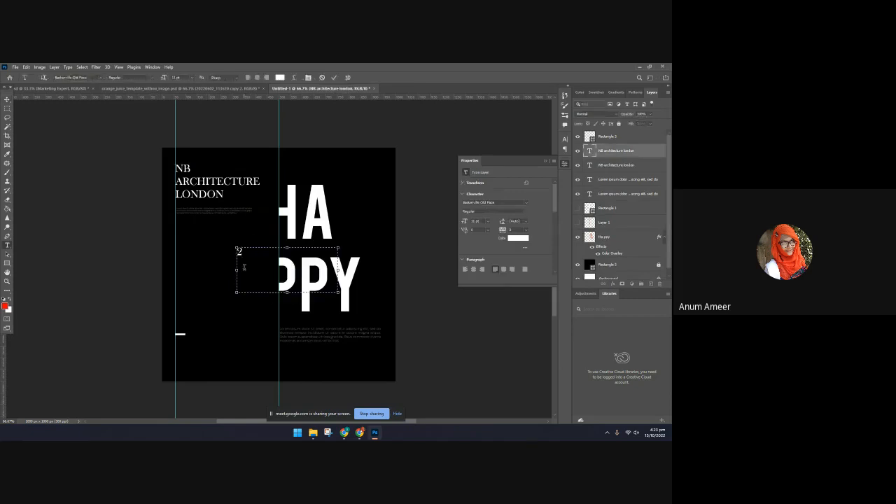
type("7 OCT 22")
key("ctrl+Return")
key("v")
left_click_drag(259, 256, 198, 351)
left_click(434, 376)
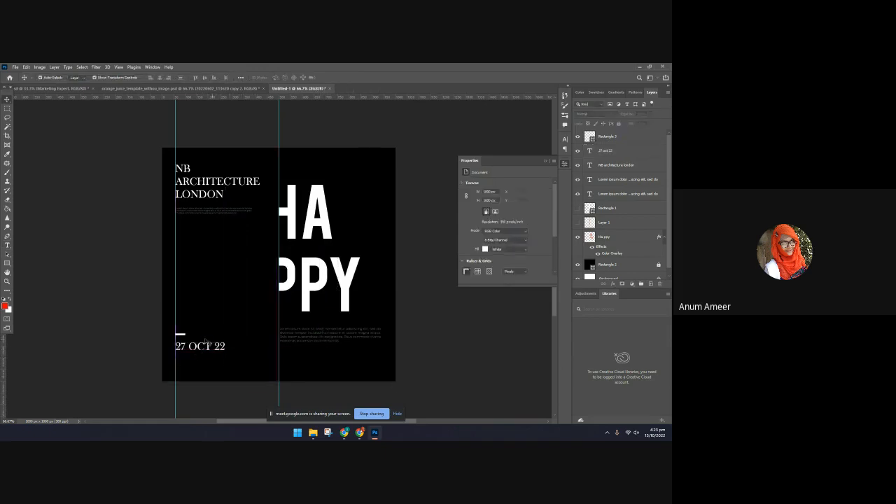
Select the white bar together with the 27 OCT 22 text and move both slightly up
left_click(181, 336)
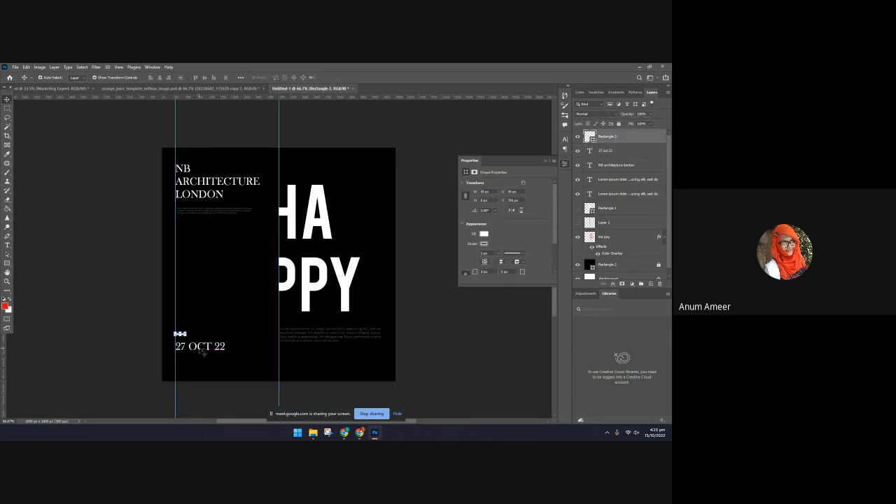
left_click(202, 352, "shift")
left_click_drag(201, 352, 198, 343)
left_click(456, 383)
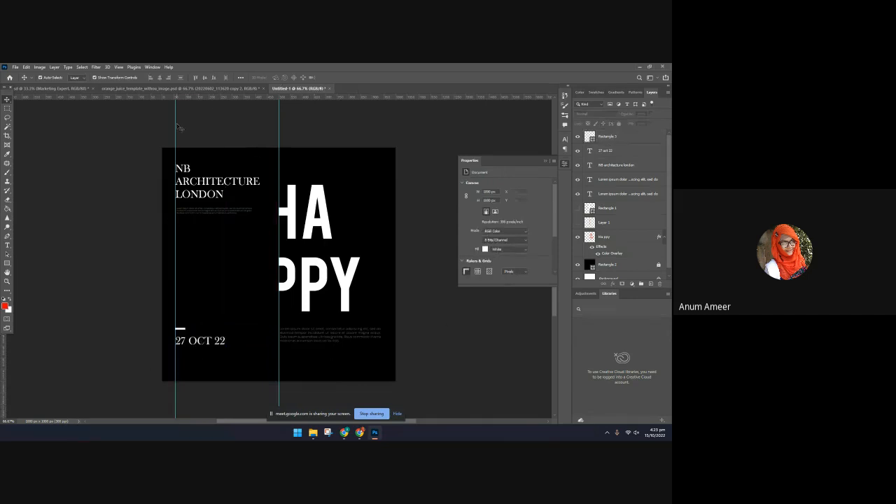
Move both vertical guides off the artwork, one to each side, and review the Pinterest reference poster
left_click_drag(177, 127, 80, 127)
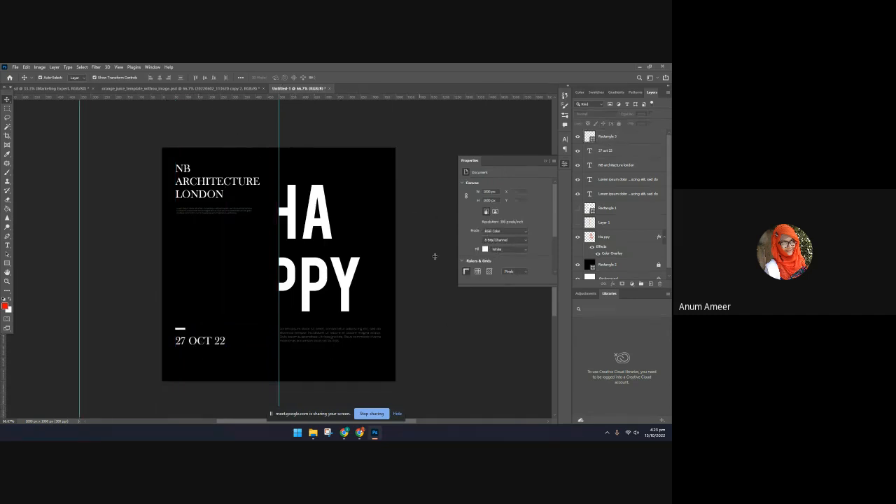
left_click_drag(434, 256, 433, 256)
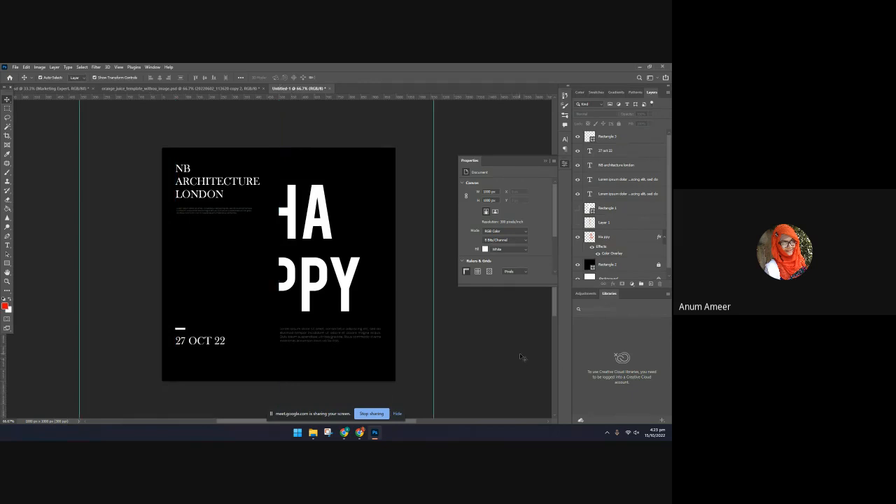
left_click(379, 436)
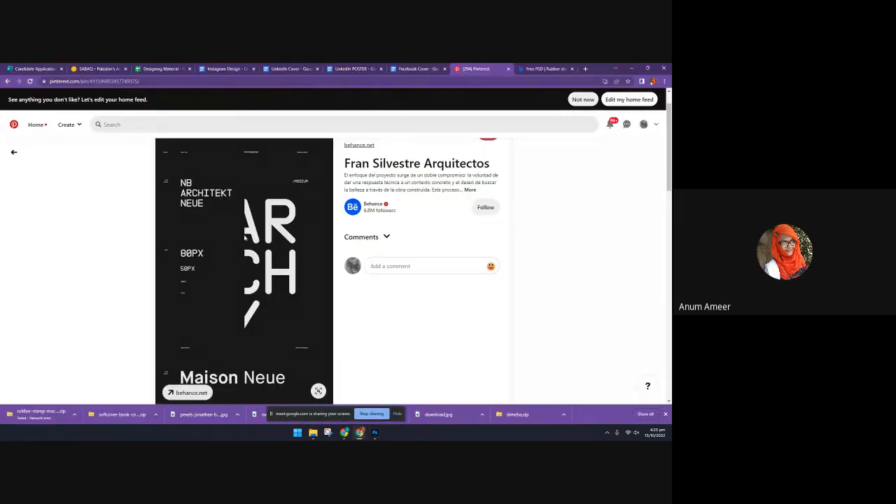
scroll(244, 238, "down", 2)
left_click(375, 432)
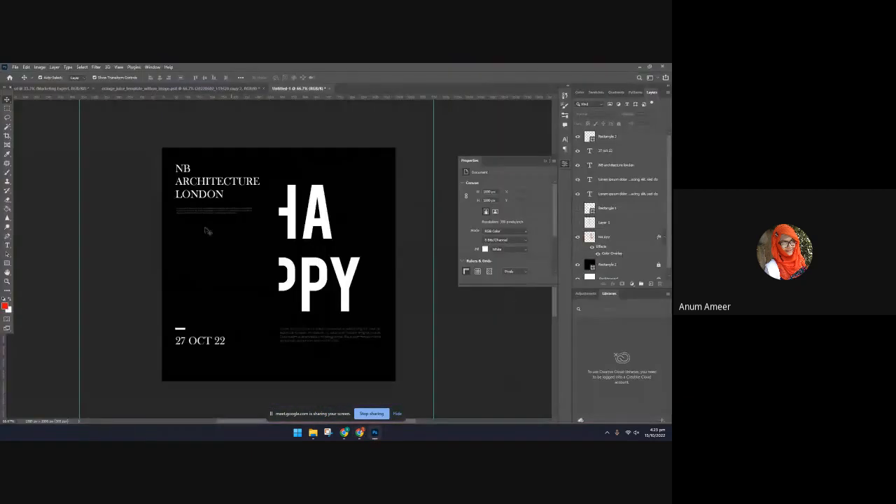
Preview the design in full screen with both vertical guides moved out of view, and collapse the Properties panel after returning
left_click(8, 328)
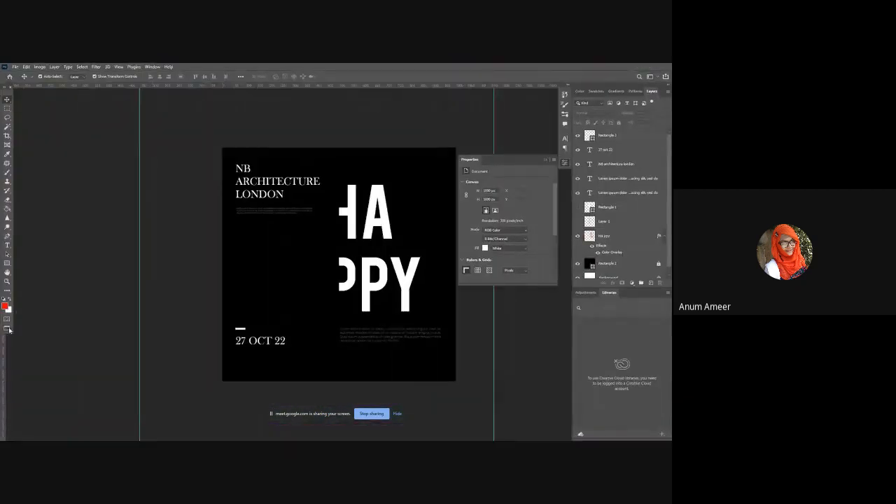
left_click(7, 328)
left_click(339, 215)
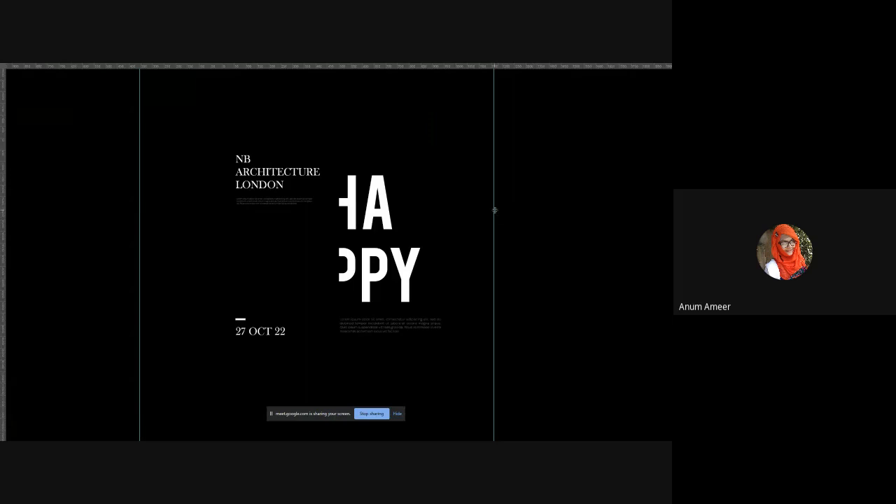
left_click_drag(494, 210, 664, 213)
left_click_drag(140, 231, 14, 218)
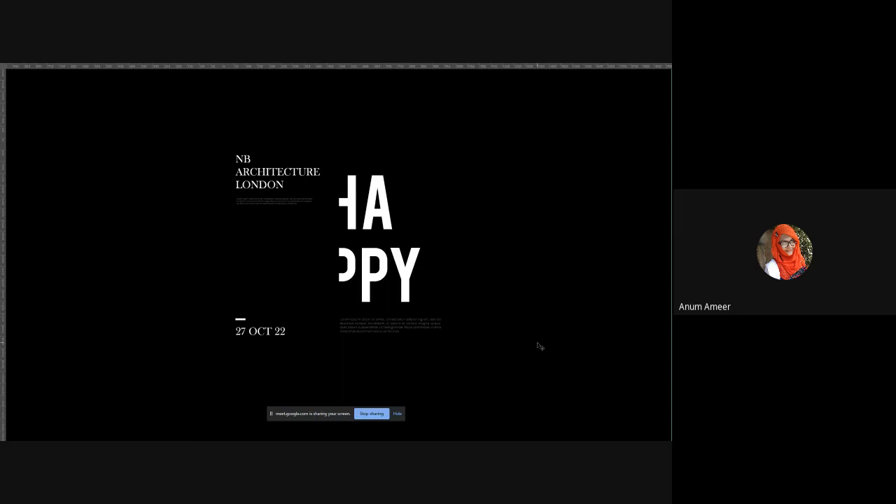
key("f")
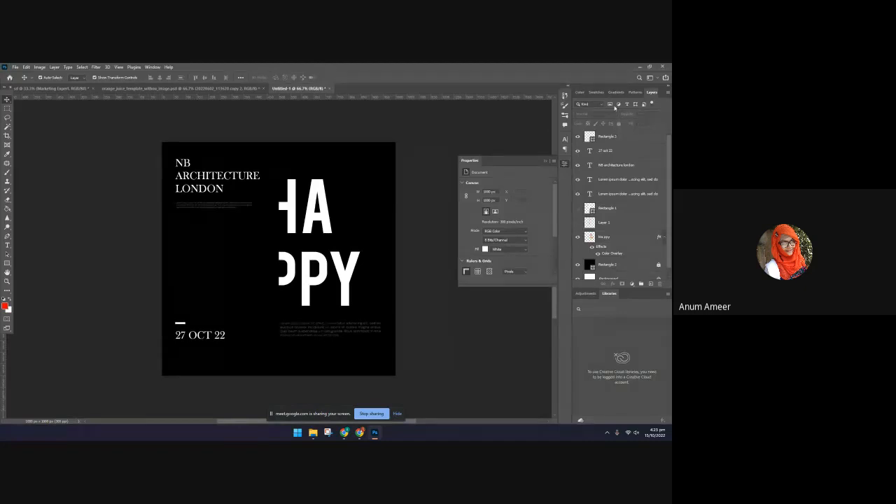
left_click(545, 162)
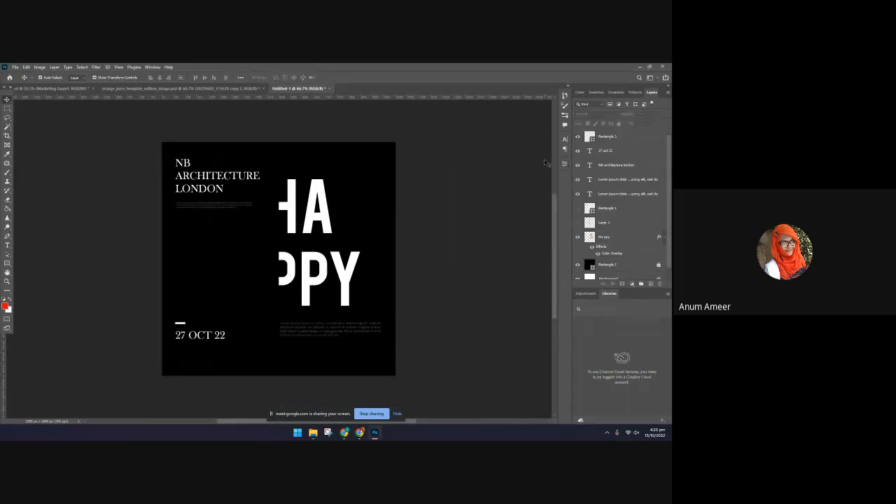
Switch to Pinterest and browse the related dark poster designs for ideas
left_click(361, 433)
scroll(409, 338, "down", 5)
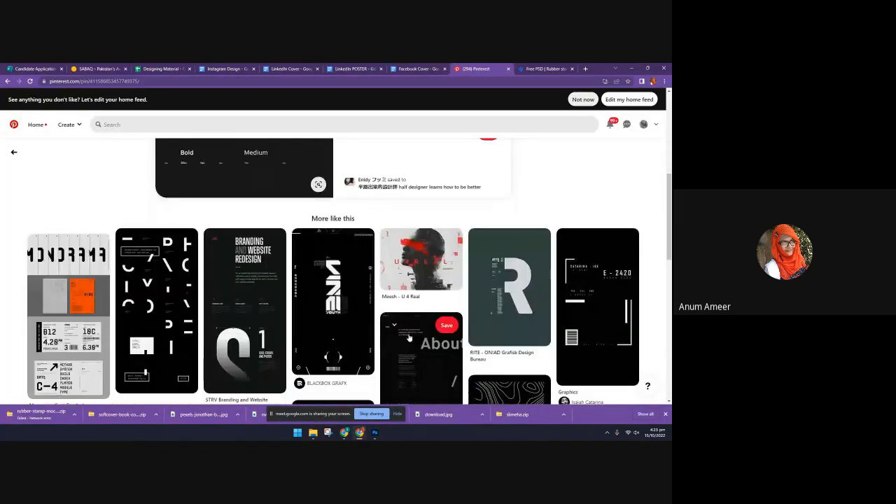
scroll(409, 338, "down", 1)
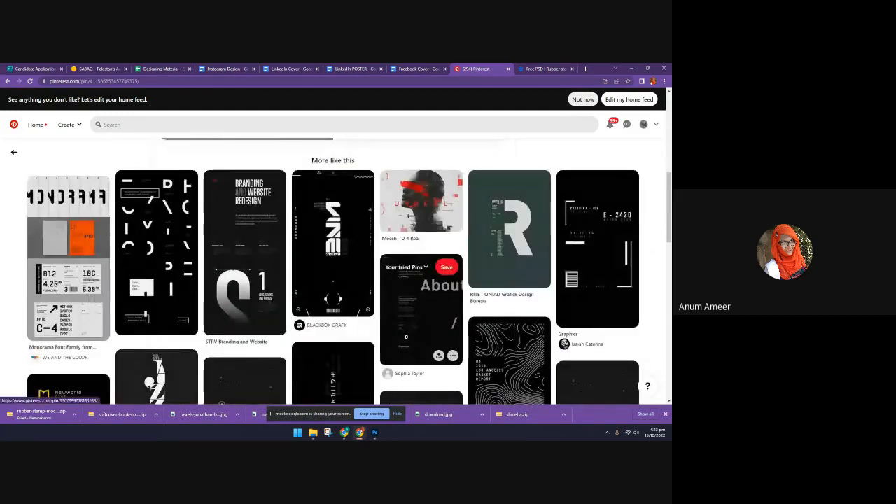
scroll(406, 337, "down", 2)
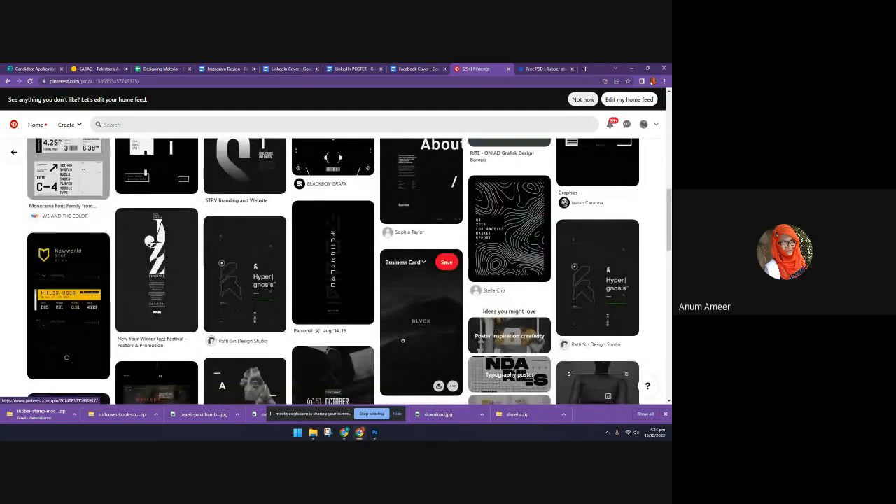
scroll(402, 341, "down", 2)
scroll(402, 340, "up", 2)
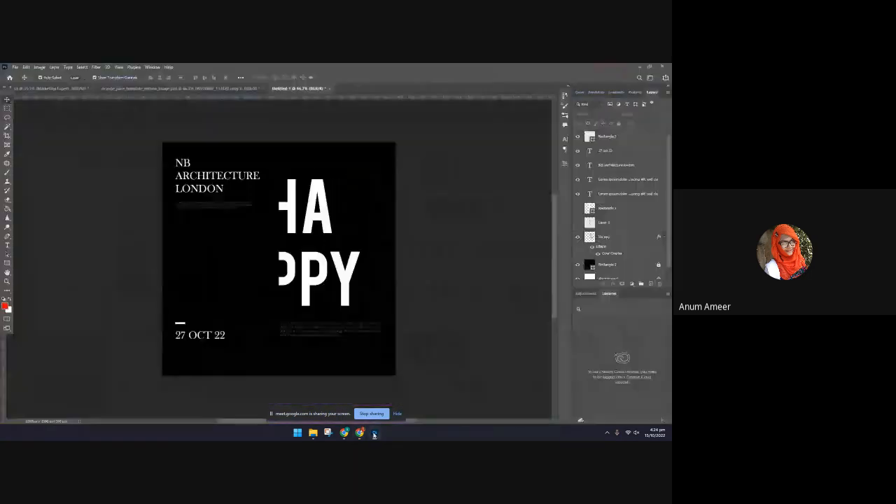
key("alt+Tab")
Duplicate the cut HAPPY layer, enlarge the copy to about 177% and align its left edge with the original's
left_click(314, 197)
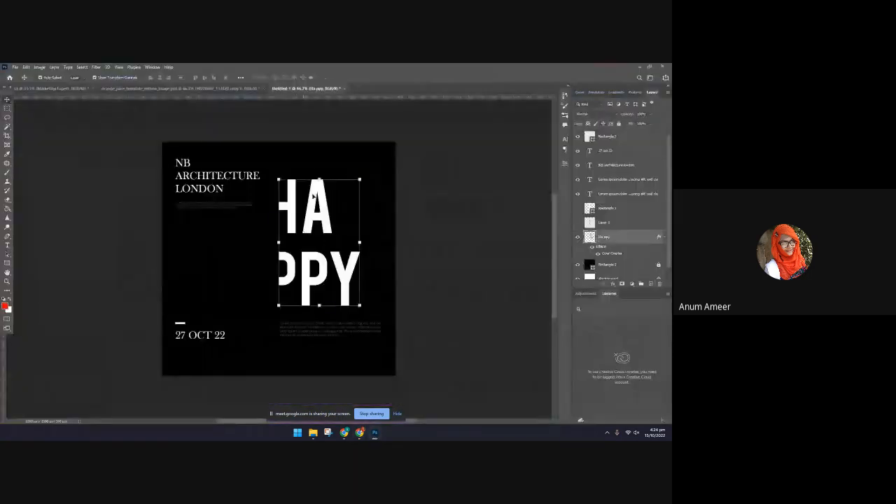
key("ctrl+j")
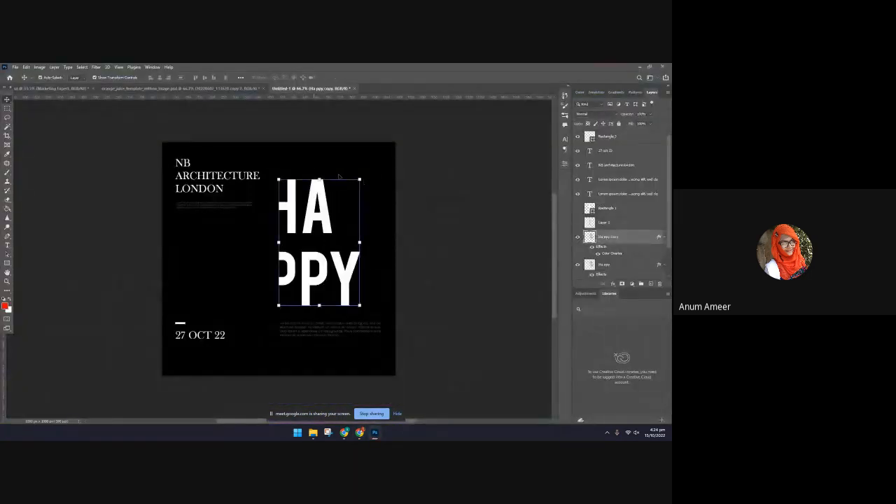
left_click_drag(320, 179, 327, 141)
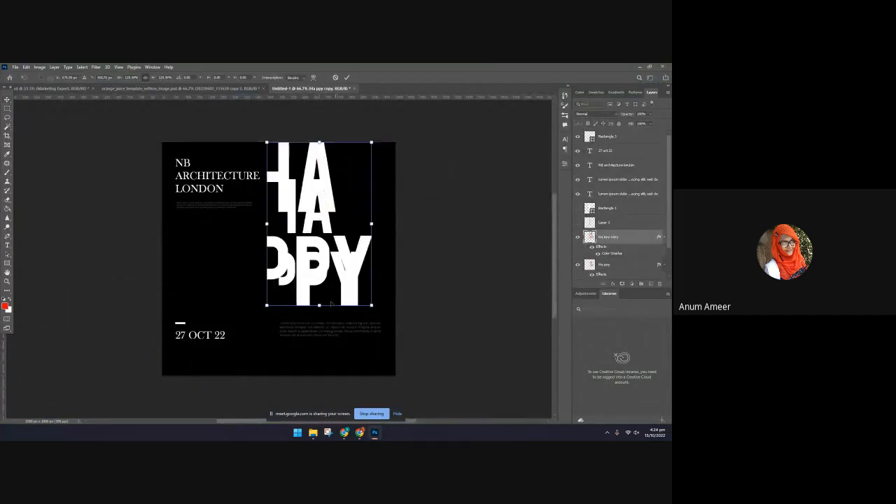
left_click_drag(320, 306, 319, 366)
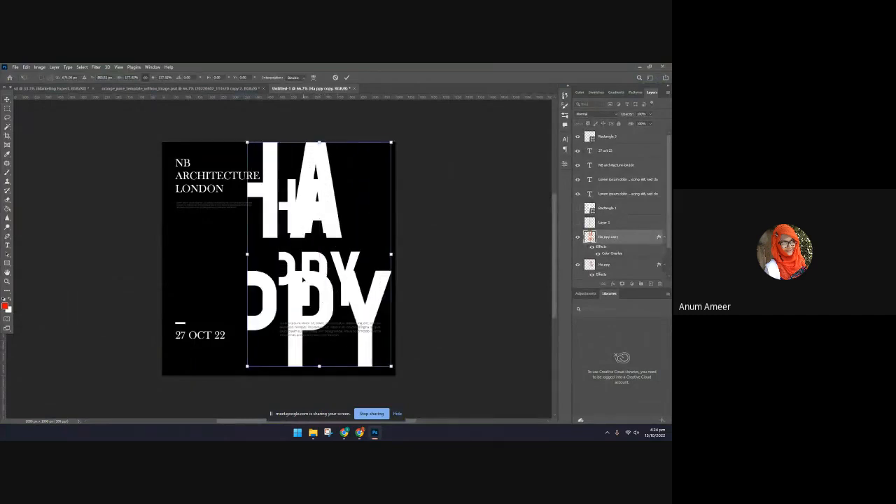
left_click_drag(303, 278, 334, 294)
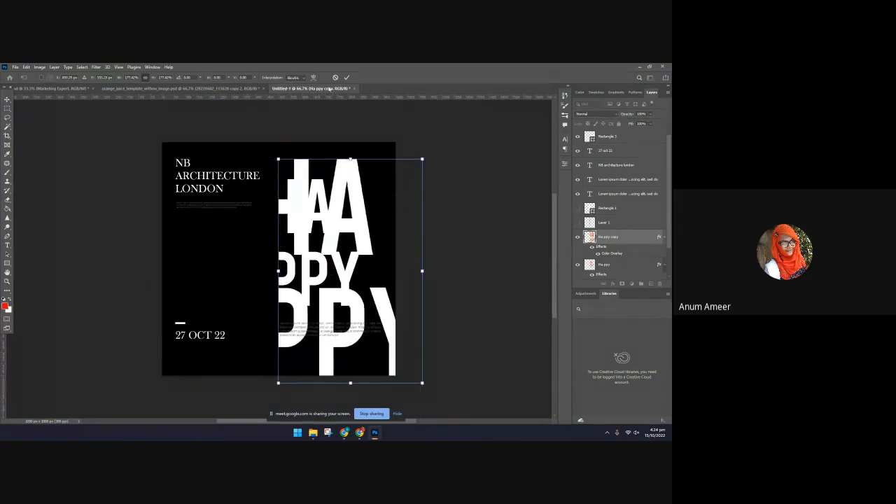
left_click(345, 77)
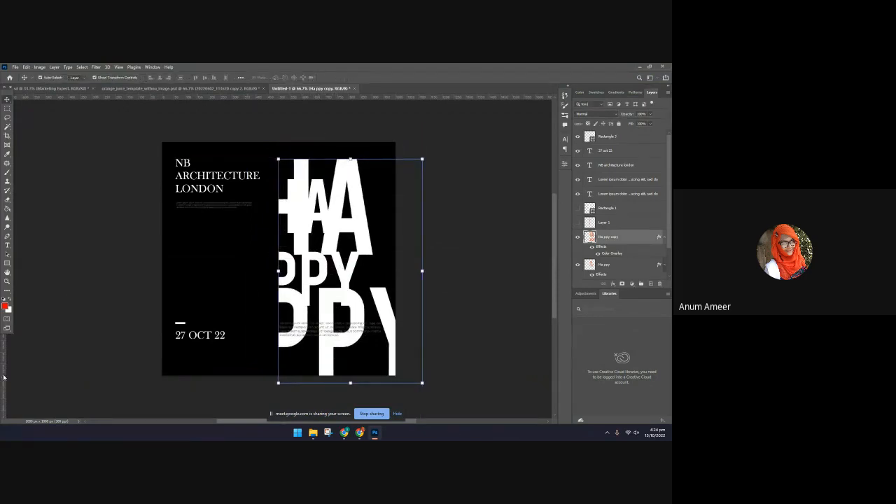
Place a vertical guide at the enlarged HAPPY copy's left edge and scale the copy to about 107%, reaching the artboard's top edge
left_click_drag(4, 377, 280, 397)
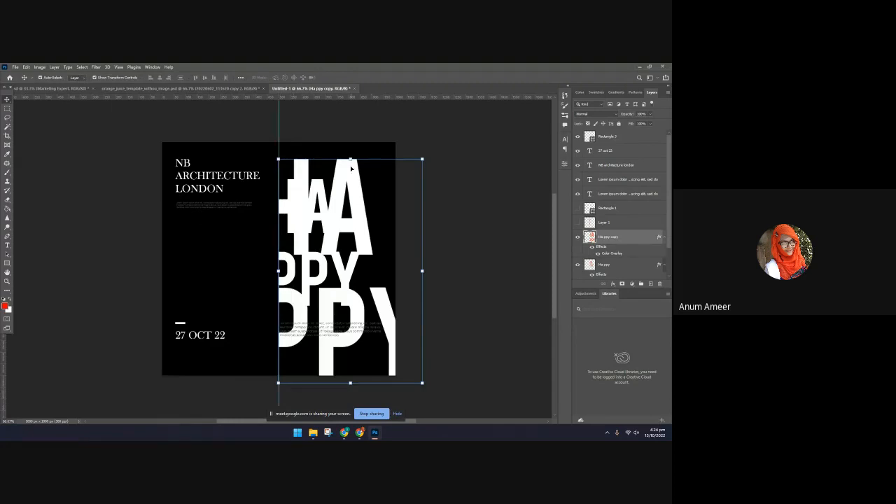
left_click_drag(351, 160, 350, 143)
mouse_move(291, 193)
left_mouse_down()
mouse_move(300, 203)
mouse_move(296, 190)
left_mouse_up()
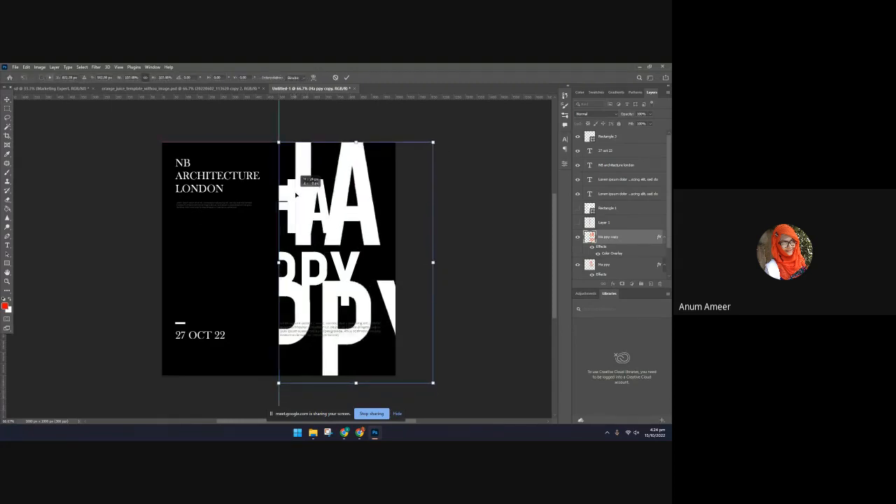
left_click(346, 77)
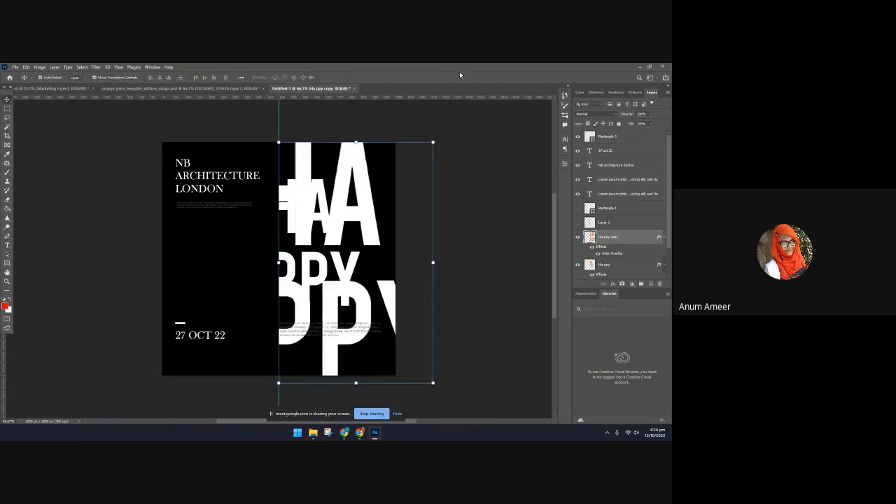
Lower the enlarged HAPPY copy's opacity until it is barely visible and move the vertical guide off the artwork
left_click(650, 114)
left_click(620, 124)
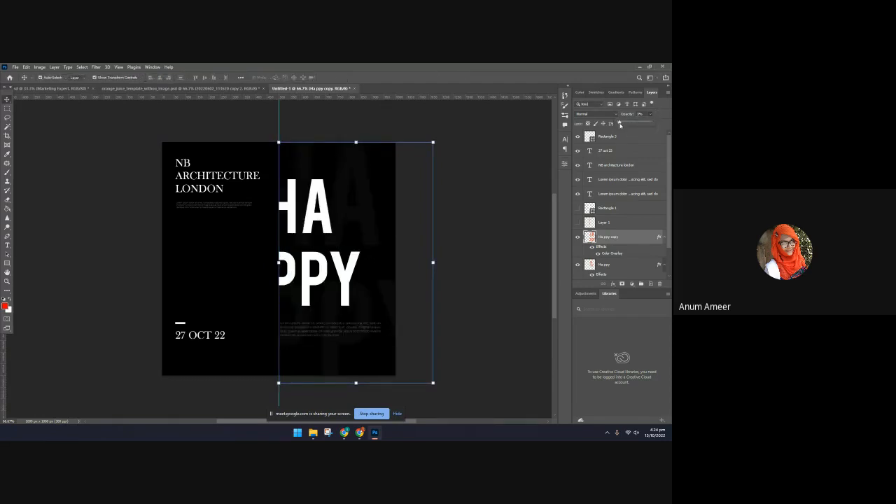
left_click(508, 298)
left_click(650, 115)
left_click_drag(637, 123, 638, 124)
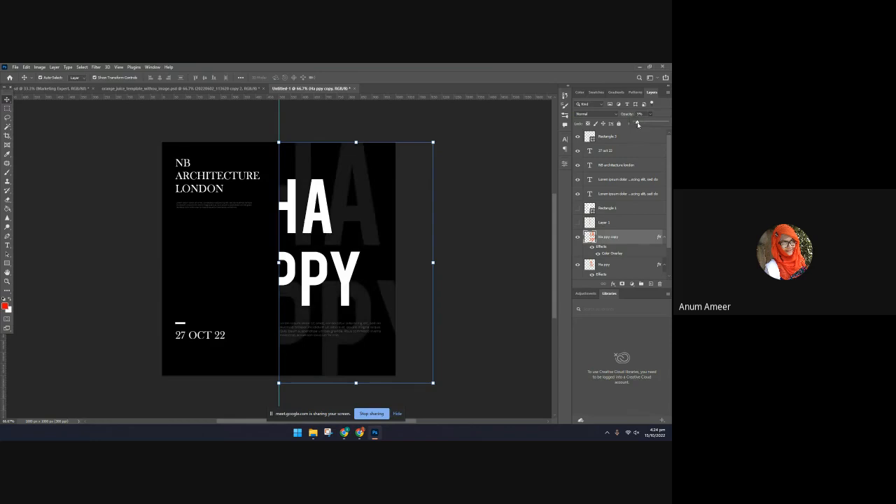
left_click_drag(636, 124, 634, 123)
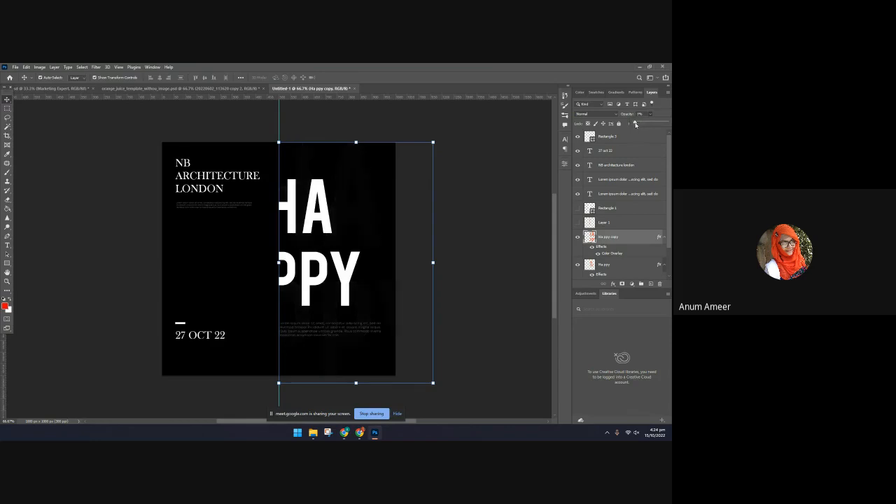
left_click(502, 239)
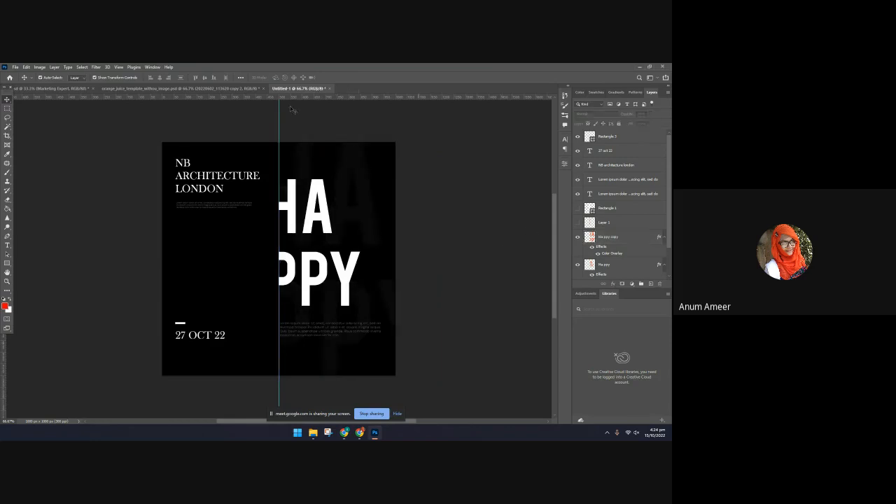
left_click_drag(280, 112, 468, 238)
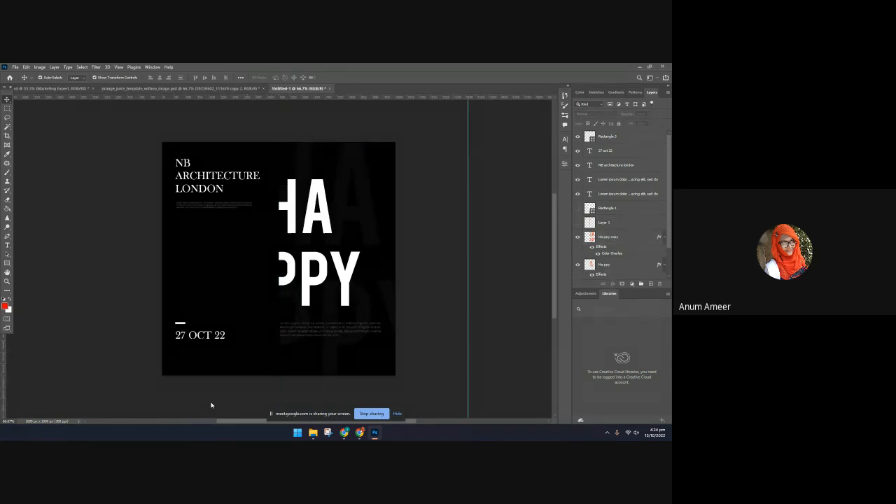
Switch to Freepik in the browser and search its PSD files for "mobile mockup"
left_click(359, 433)
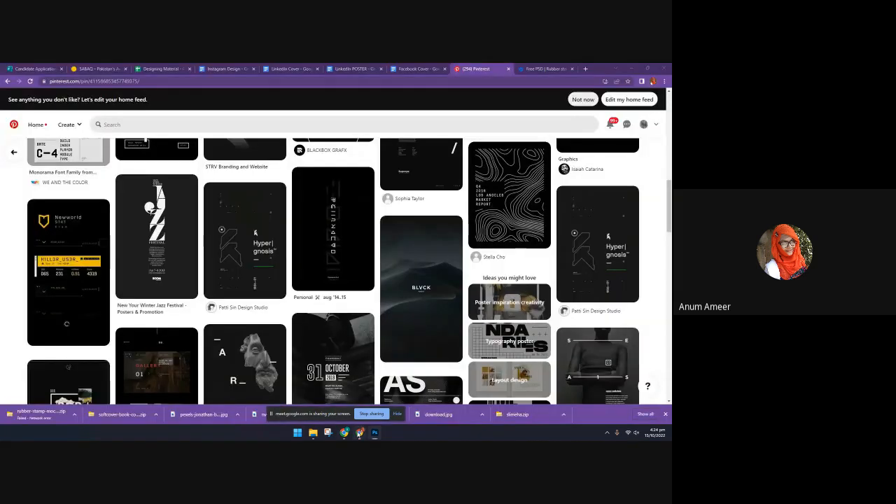
left_click(419, 68)
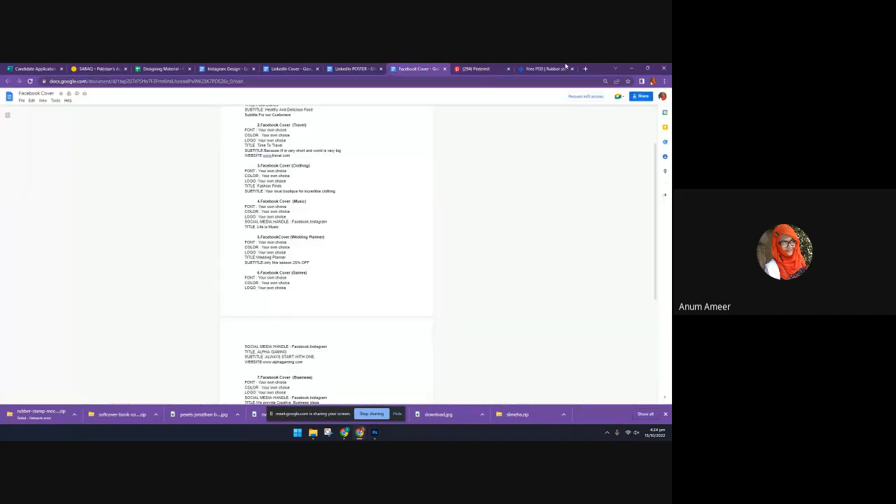
left_click(556, 69)
left_click(622, 184)
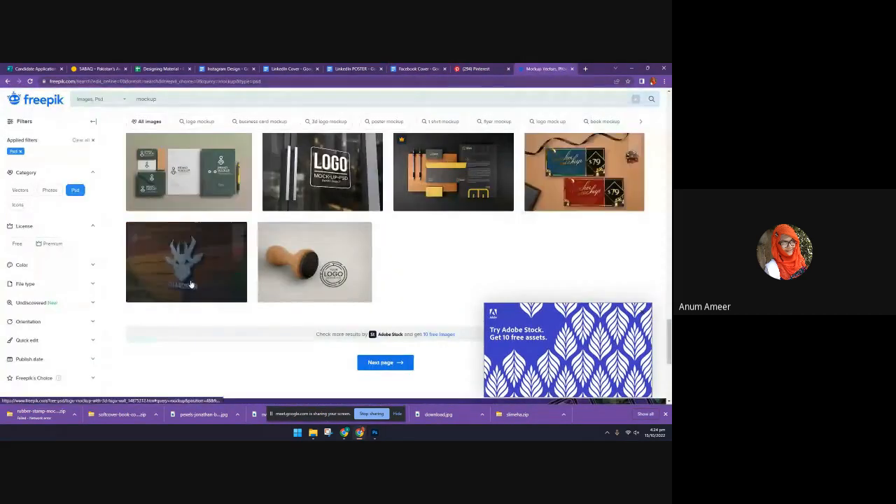
scroll(192, 286, "up", 12)
left_click_drag(171, 100, 90, 106)
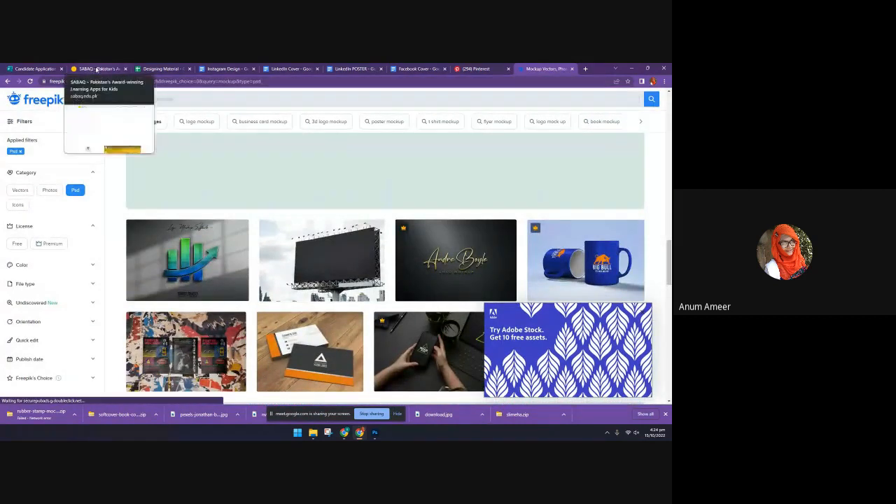
type("mob")
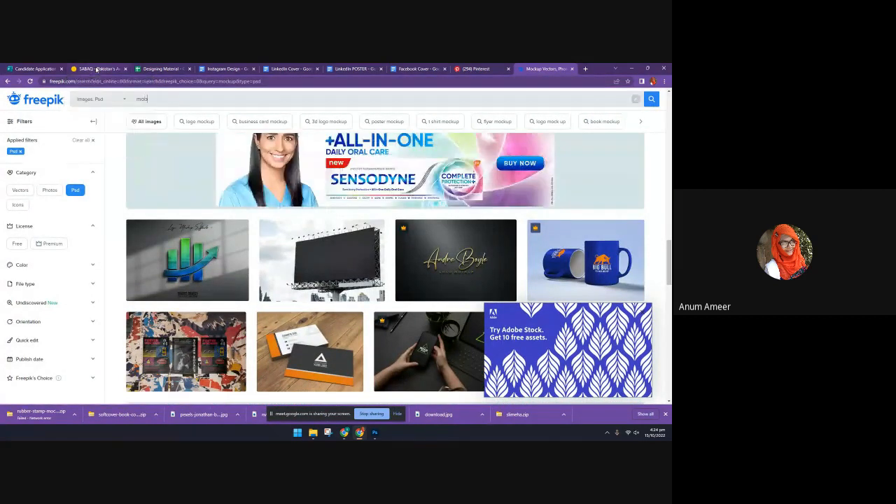
type("ile")
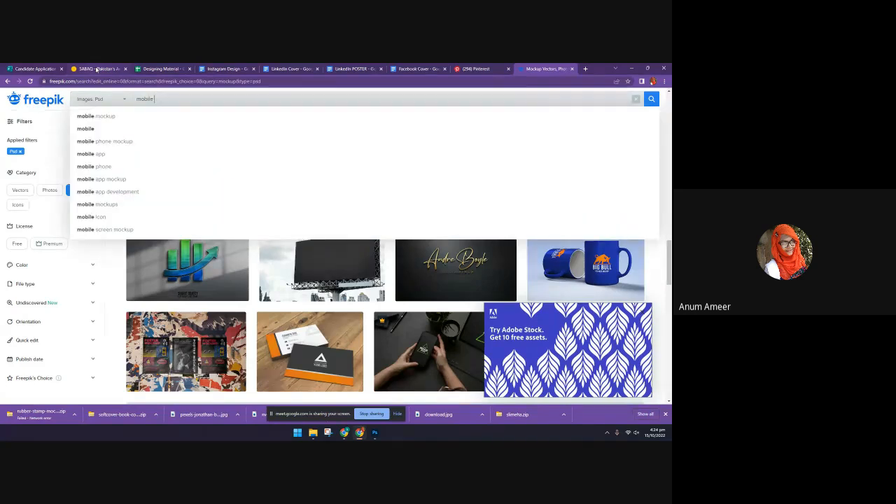
left_click(96, 116)
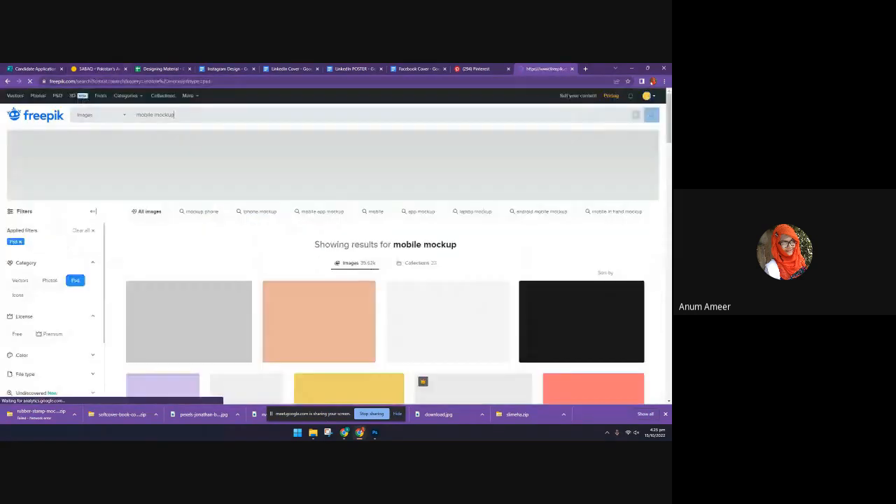
Open the "Premium mobile phone screen mockup template" with the pastel circles and download it for free
scroll(306, 314, "down", 2)
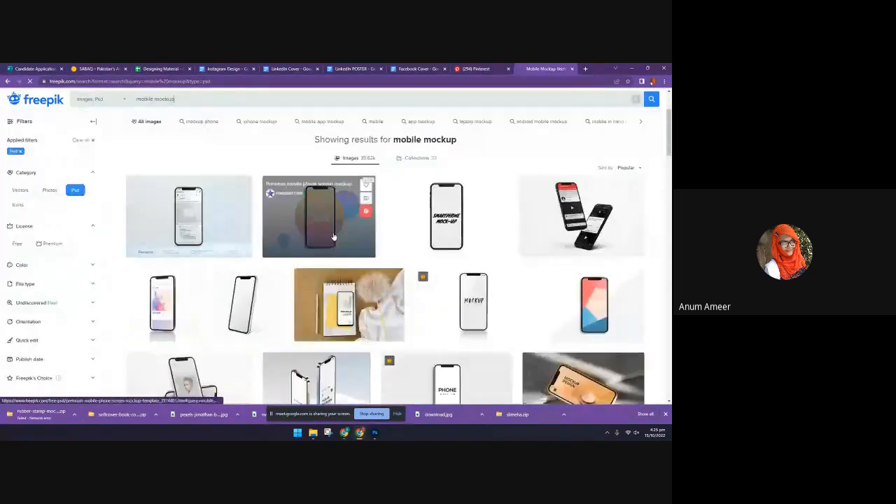
left_click(335, 238)
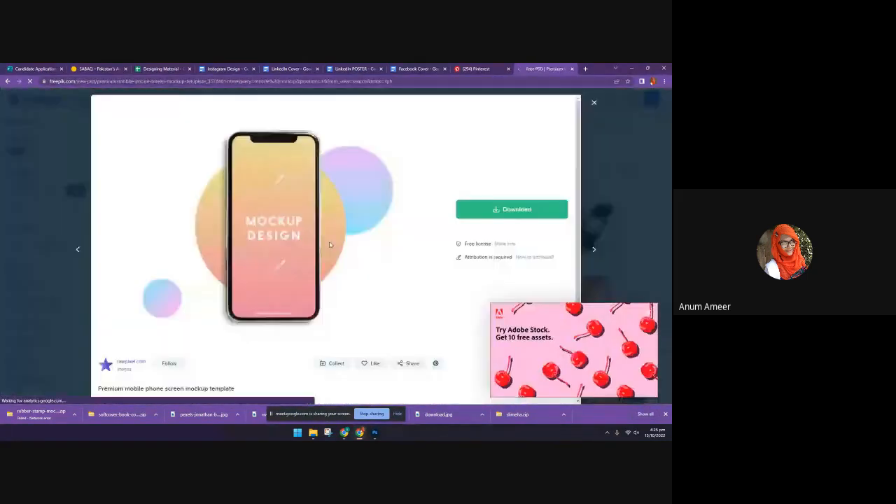
left_click(512, 209)
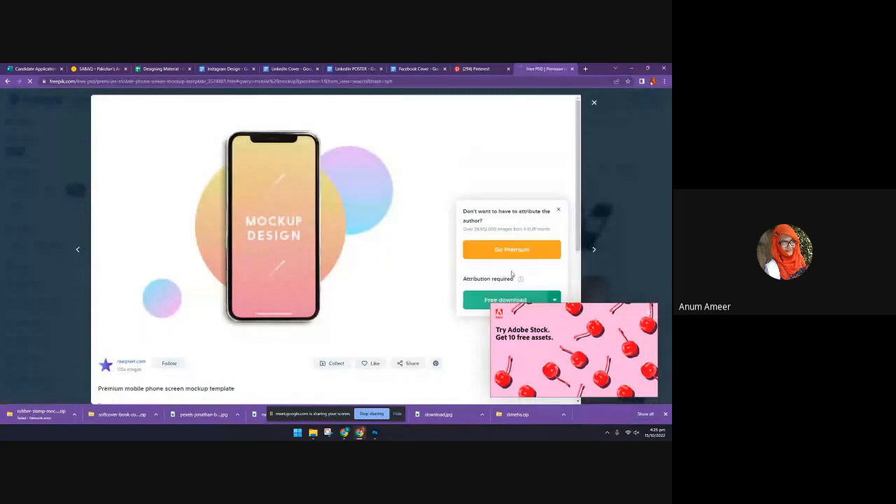
left_click(486, 301)
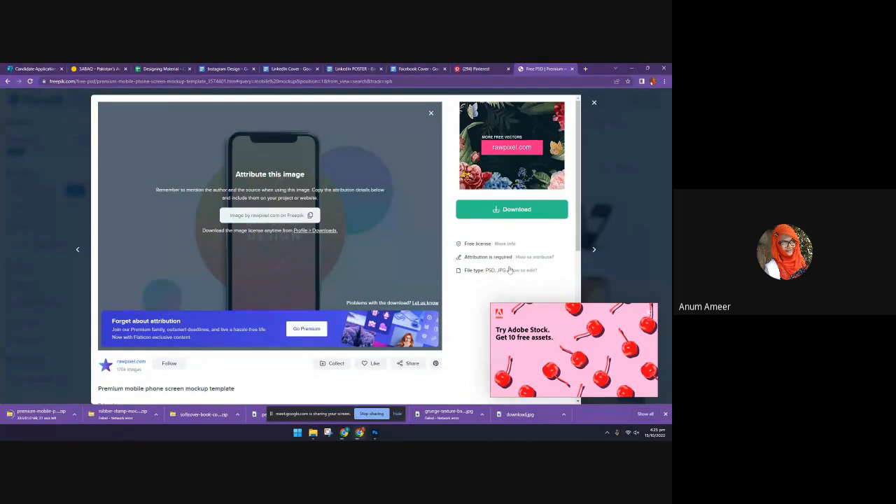
Switch to Pinterest, browse the dark poster designs and examine the YEAGERIST poster down to its barcode
left_click(476, 68)
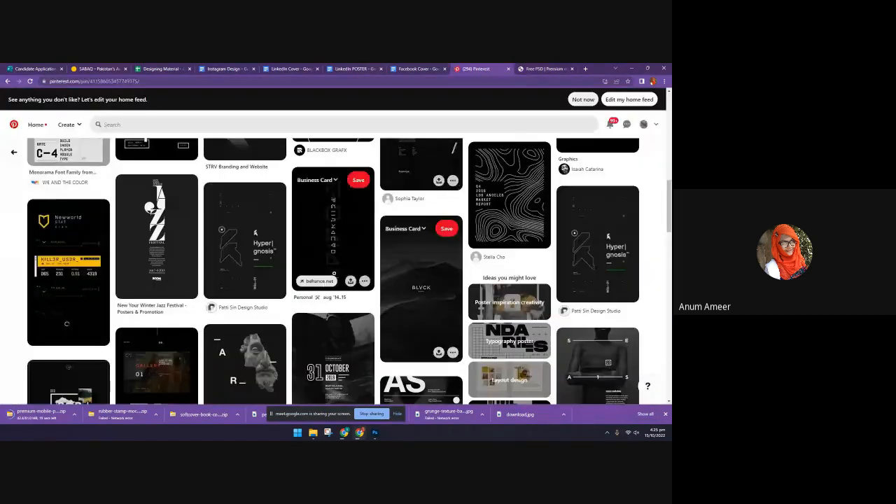
scroll(280, 280, "down", 3)
scroll(275, 385, "down", 3)
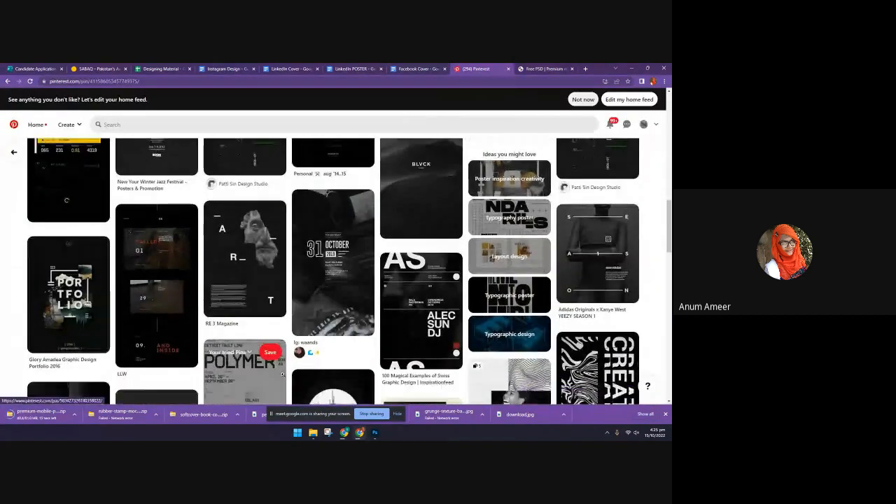
scroll(258, 285, "down", 1)
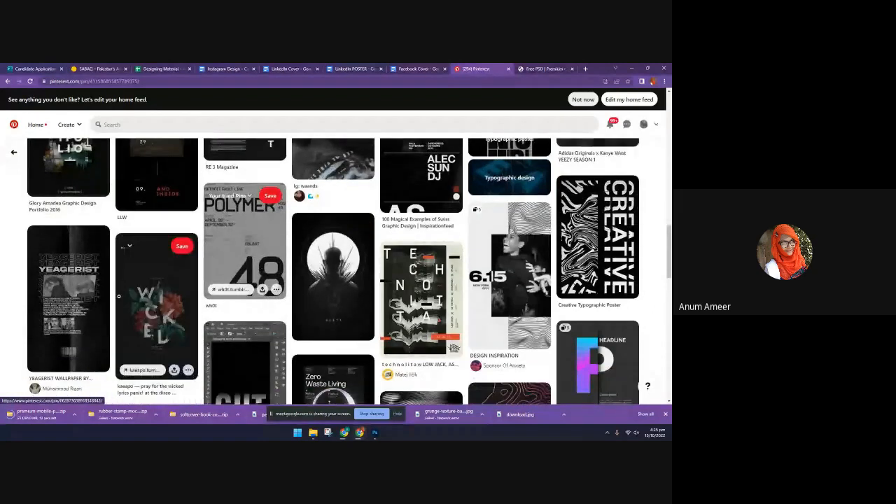
left_click(92, 282)
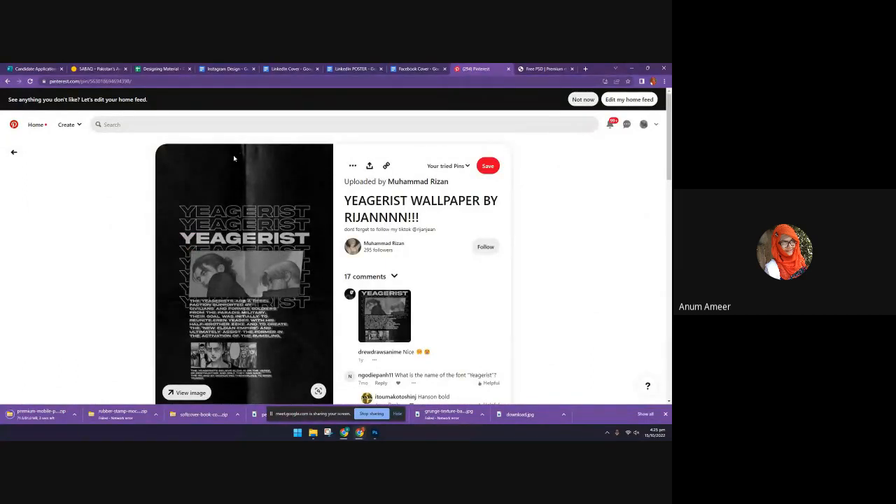
scroll(234, 178, "down", 3)
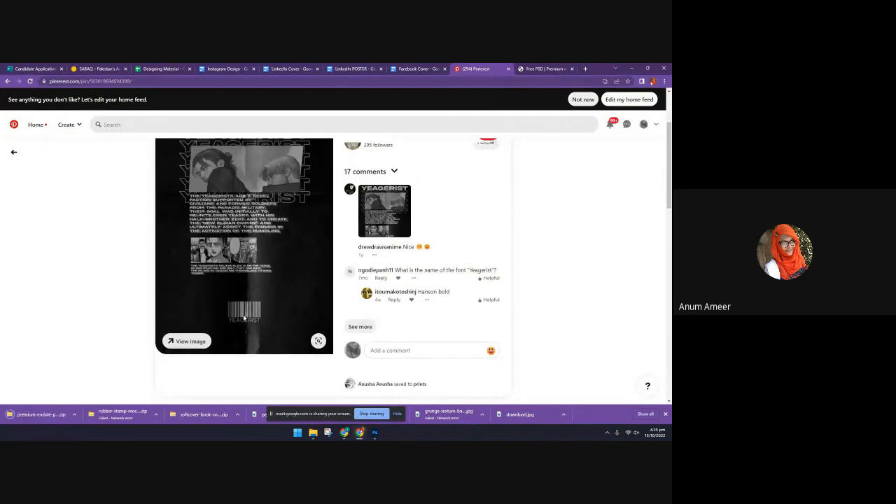
Search Google for "barcode png" in a new browser tab and show the image results
left_click(550, 69)
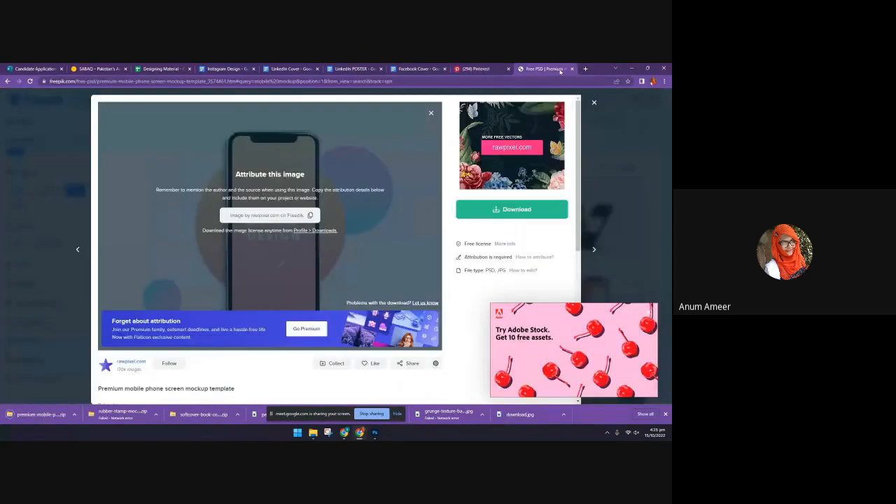
left_click(585, 68)
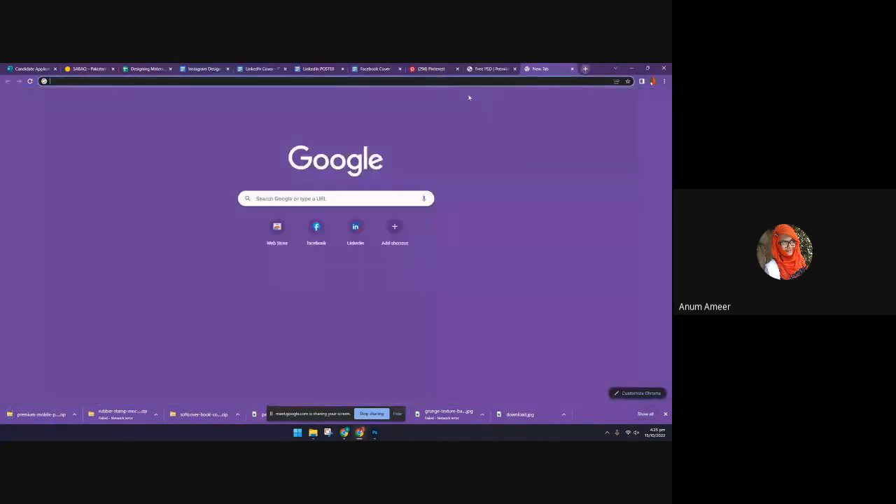
left_click(465, 82)
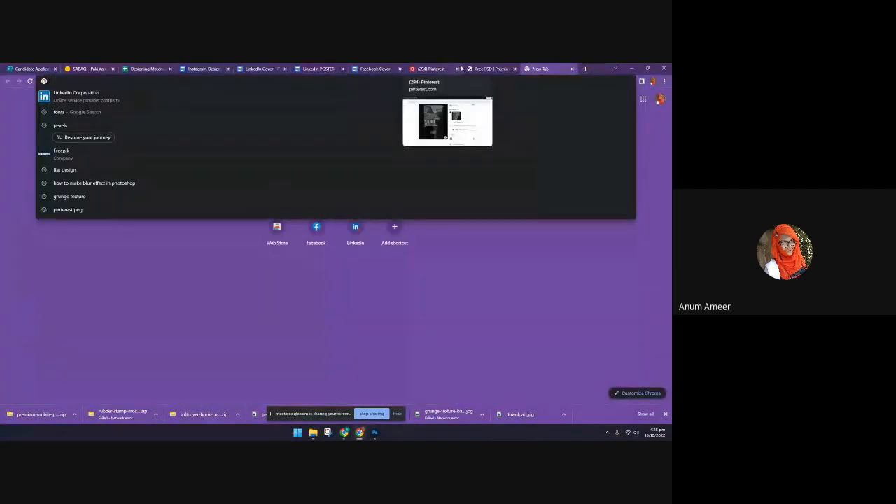
type("barcode")
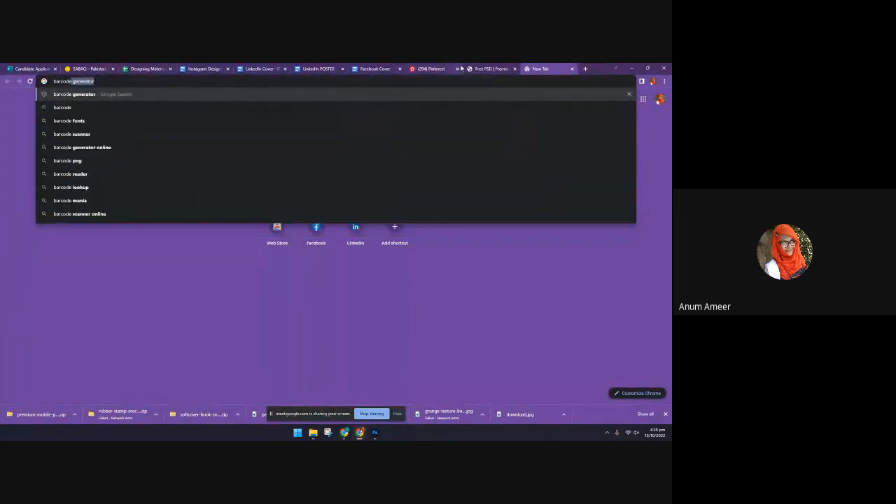
type(" png")
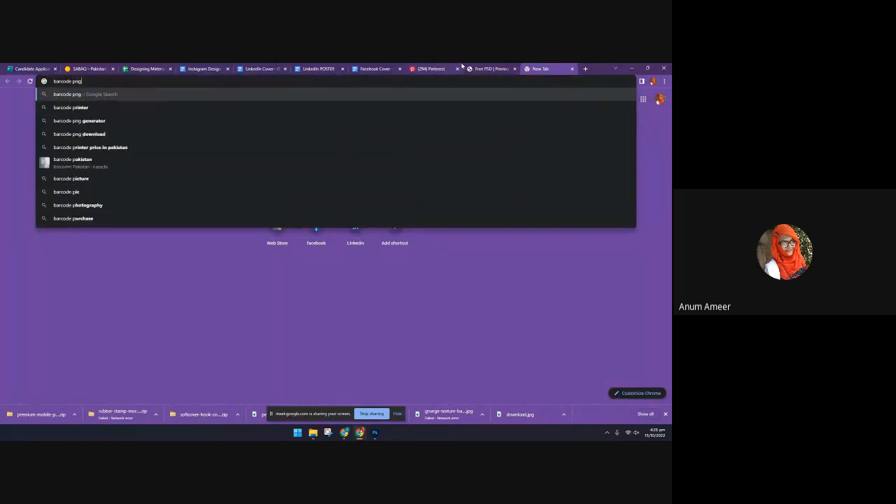
key("Return")
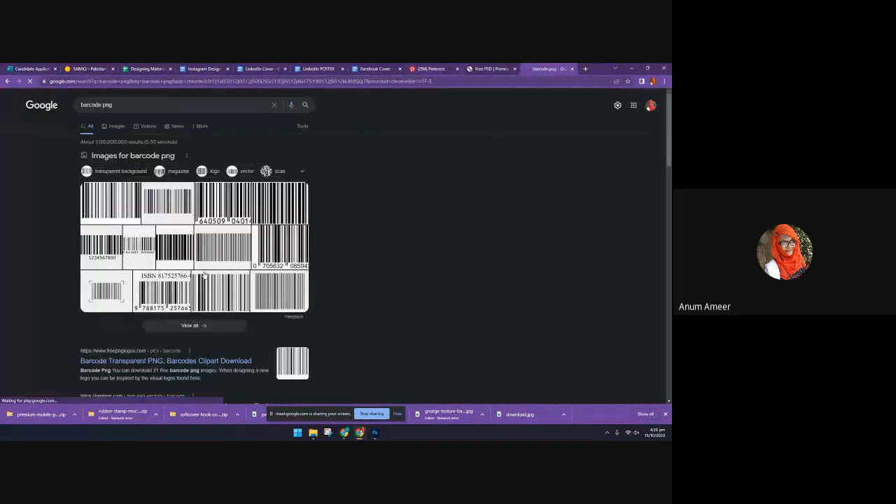
left_click(114, 127)
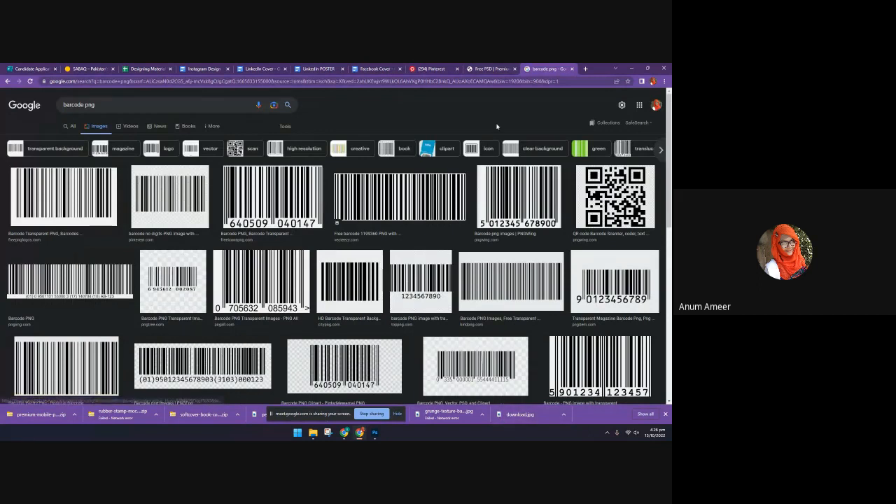
Return to Pinterest, browse the designs related to the YEAGERIST poster and examine the purple FREEDOM tutorial poster
left_click(430, 69)
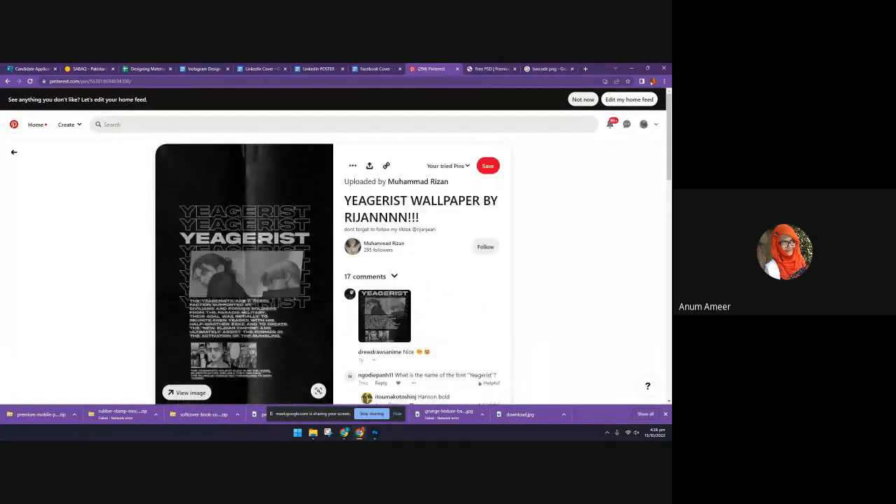
scroll(263, 255, "down", 3)
scroll(263, 255, "down", 3)
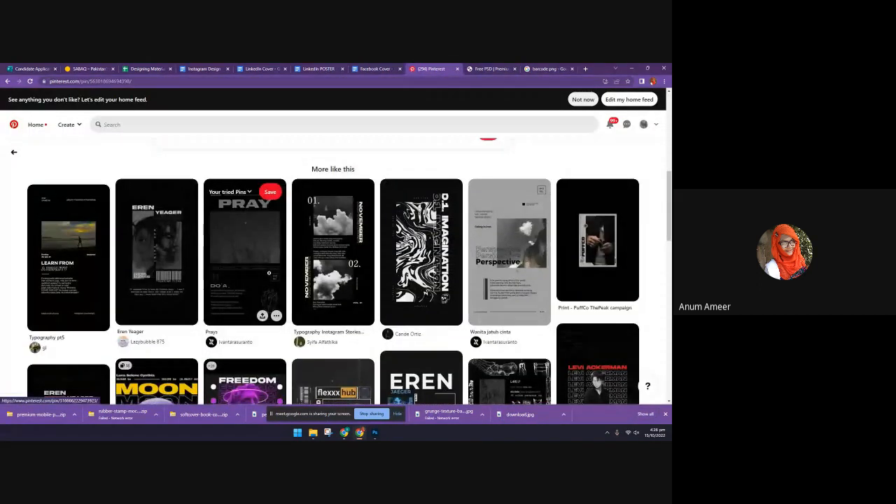
scroll(270, 274, "down", 2)
scroll(270, 274, "down", 1)
left_click(278, 304)
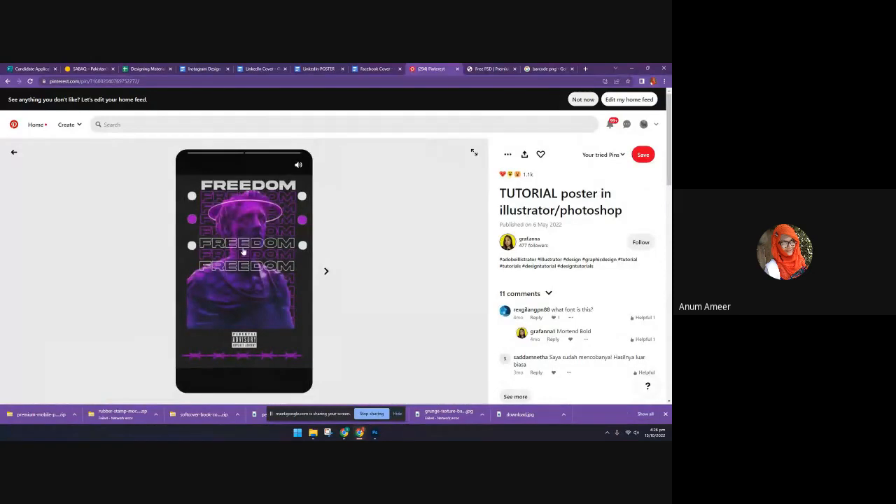
scroll(290, 320, "down", 4)
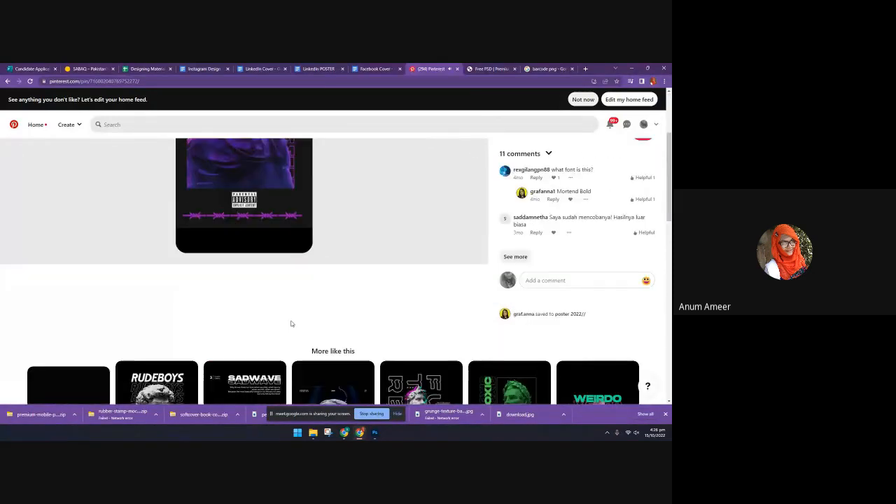
Browse the related dark poster designs, open the square ATITUDE typography poster and look through the designs similar to it
scroll(292, 323, "down", 3)
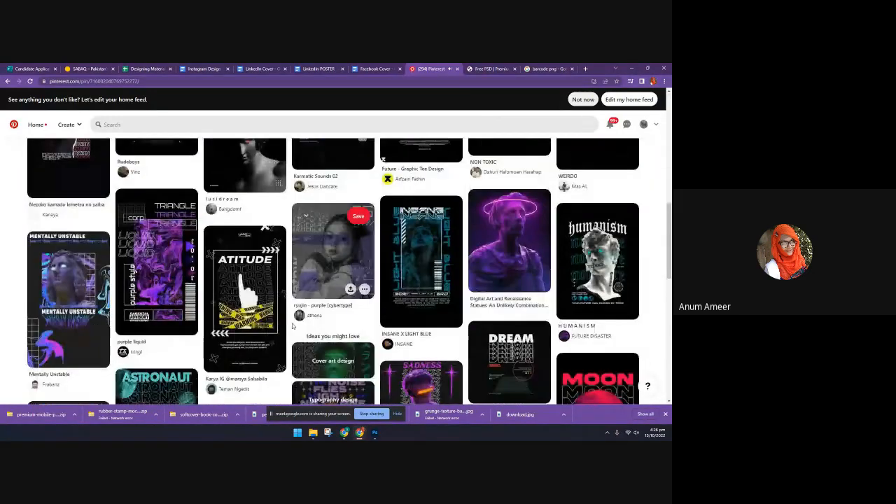
scroll(292, 328, "down", 2)
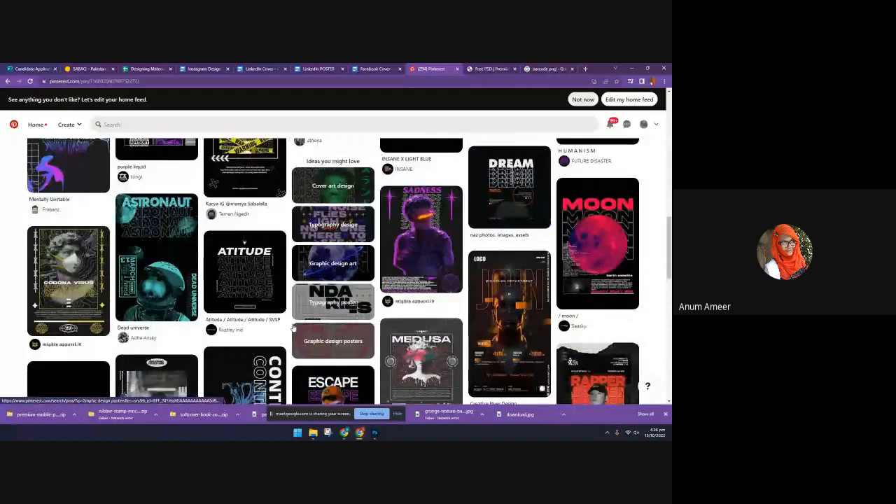
scroll(292, 329, "down", 3)
scroll(293, 328, "up", 3)
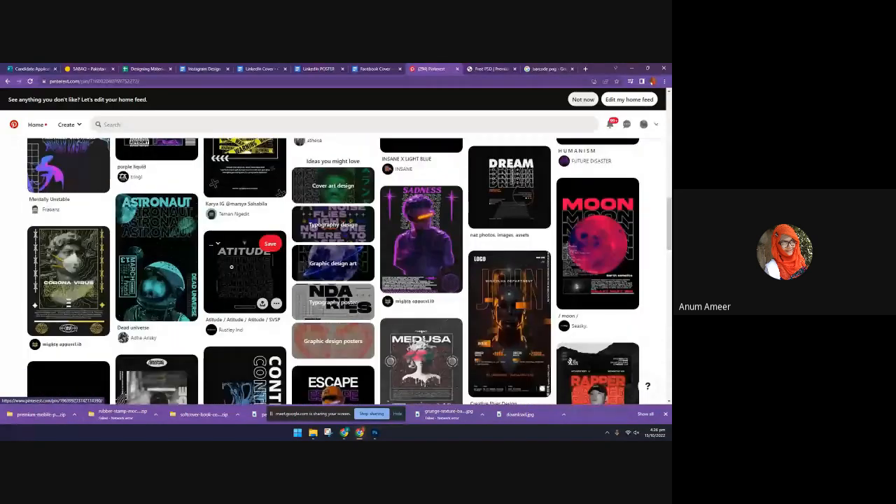
left_click(251, 245)
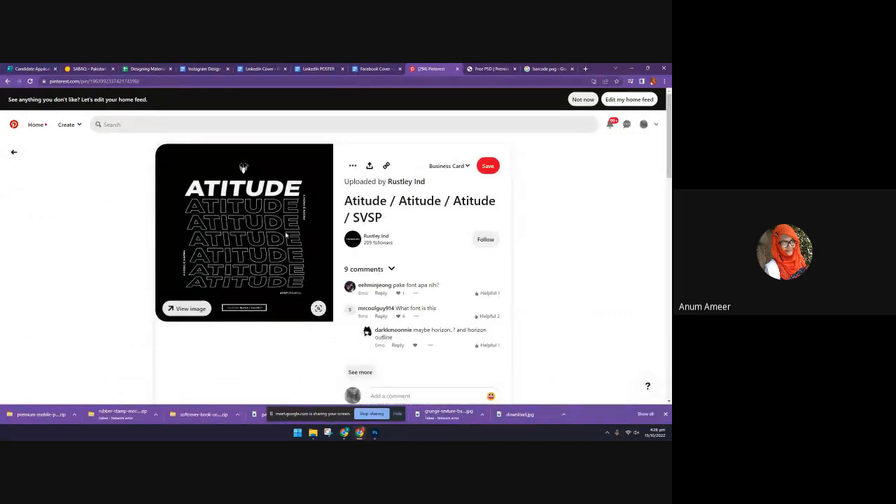
scroll(286, 251, "down", 10)
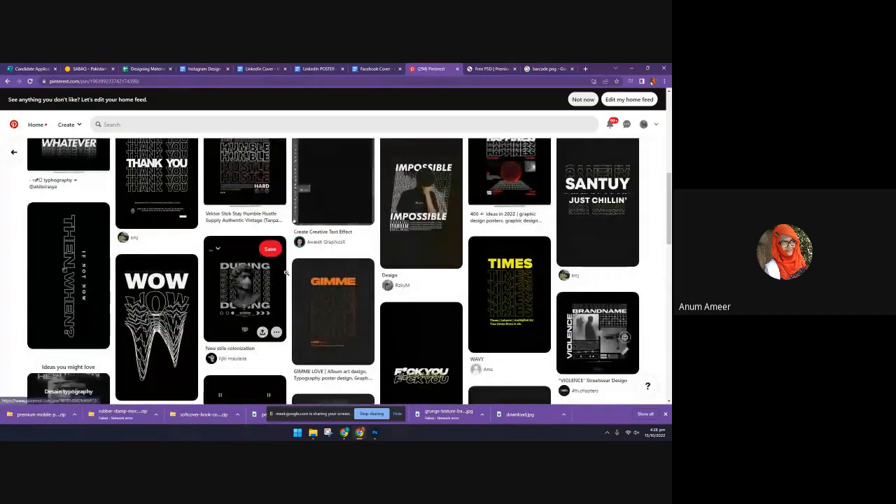
scroll(286, 273, "down", 1)
scroll(286, 275, "down", 2)
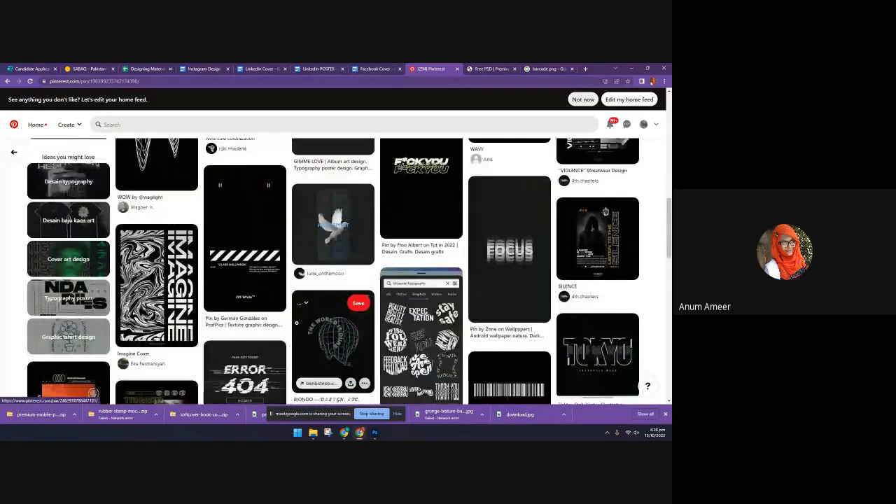
scroll(308, 336, "up", 12)
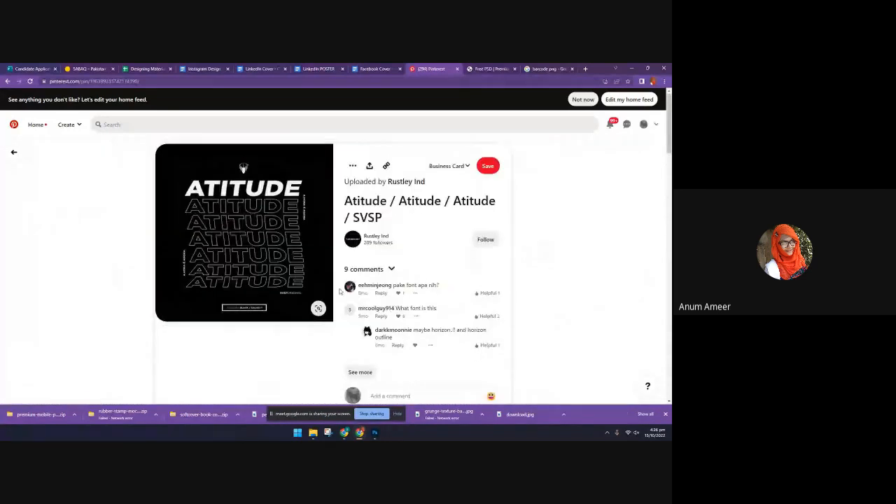
Open the phone mockup's Photoshop file from the downloaded premium-mobile-phone-screen-mockup-template archive in Photoshop
left_click(547, 69)
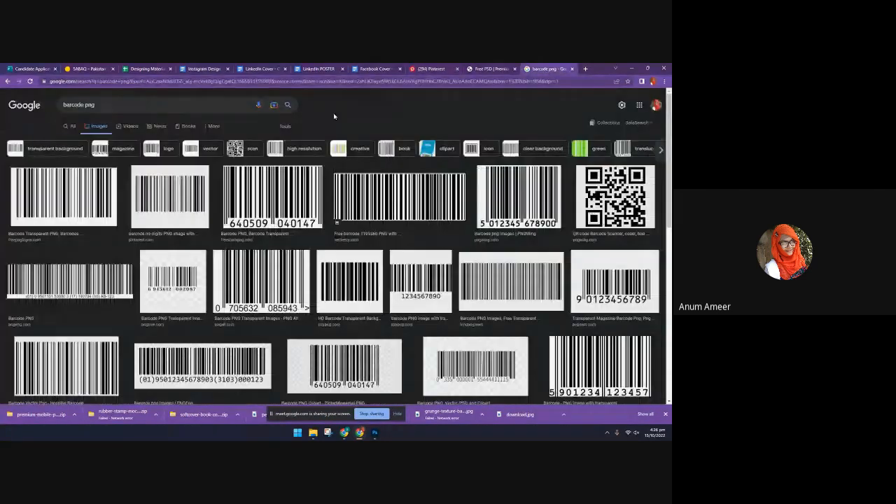
left_click(15, 412)
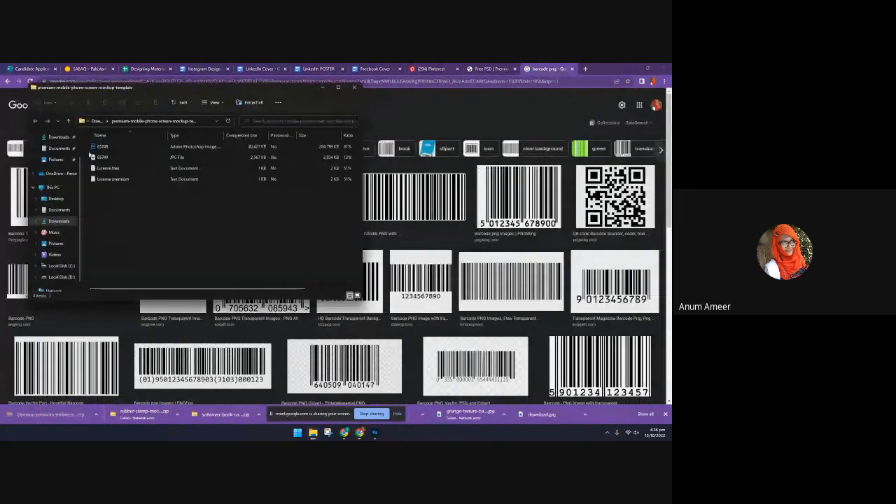
left_click(101, 147)
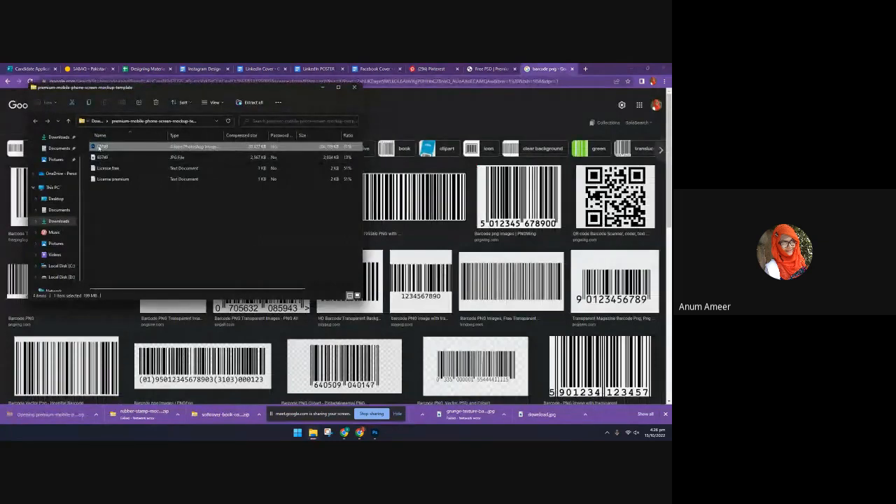
double_click(98, 147)
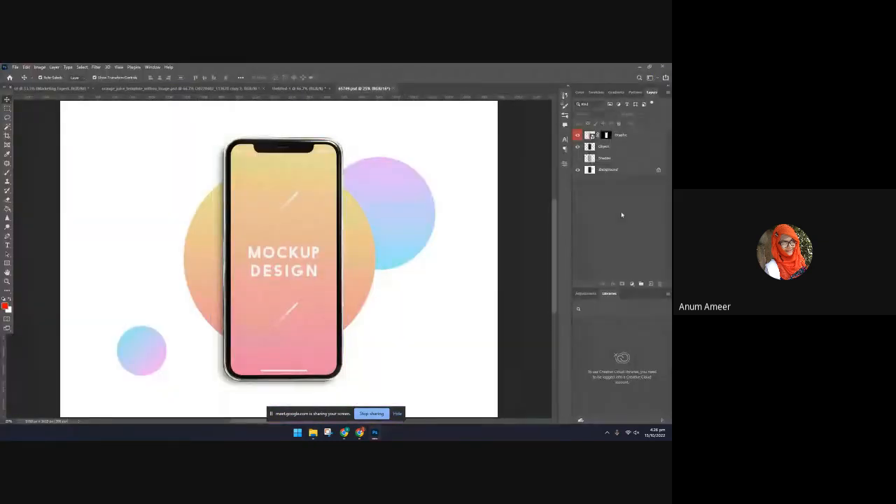
Create a new blank document from the recent 1000 x 1000 pixel preset
left_click(14, 66)
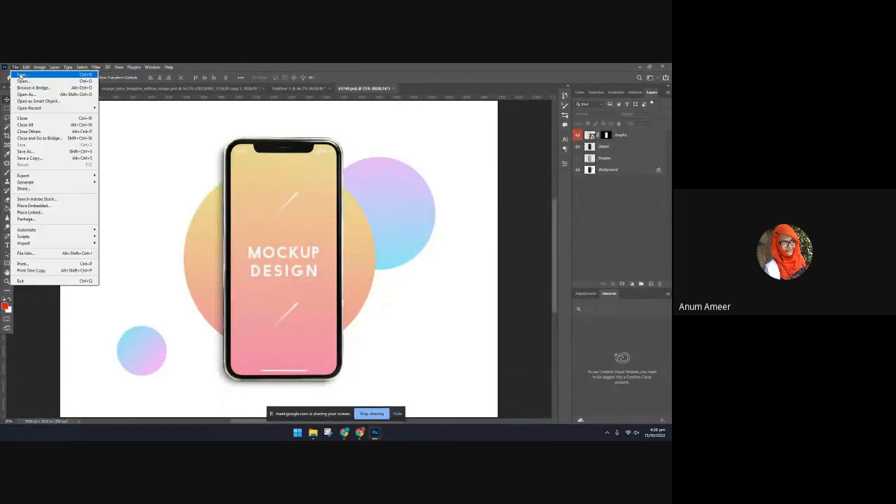
left_click(25, 73)
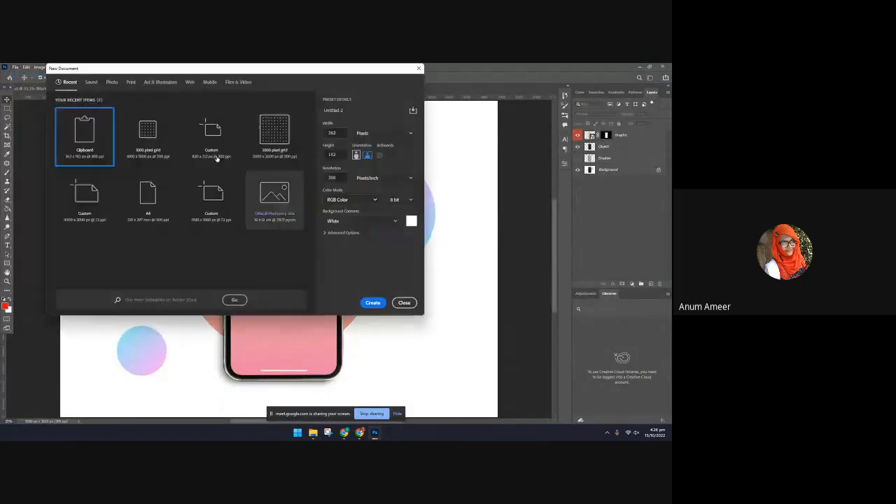
left_click(148, 133)
left_click(375, 303)
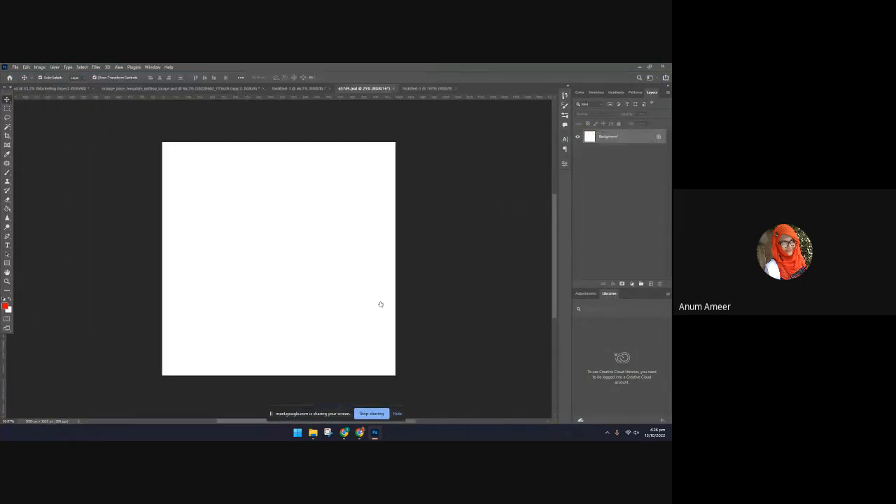
Unlock the phone mockup's background and copy all four mockup layers into the new square document, accepting the different bit depth
left_click(360, 88)
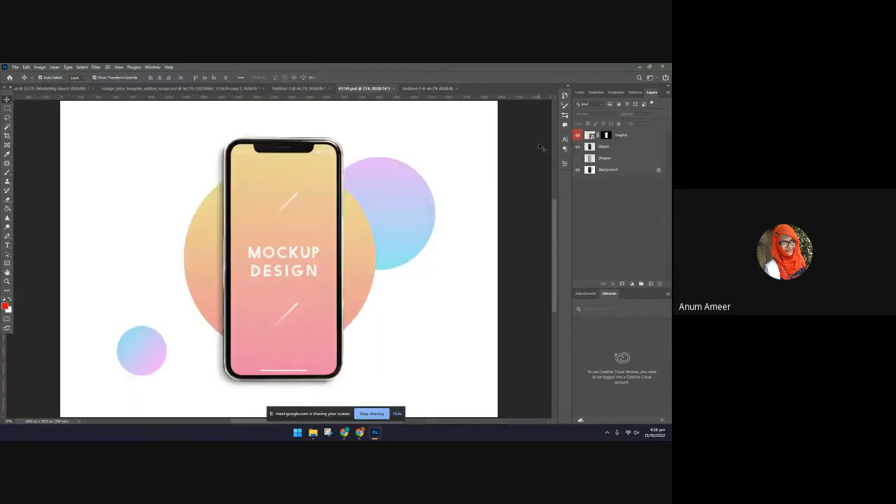
left_click(637, 135)
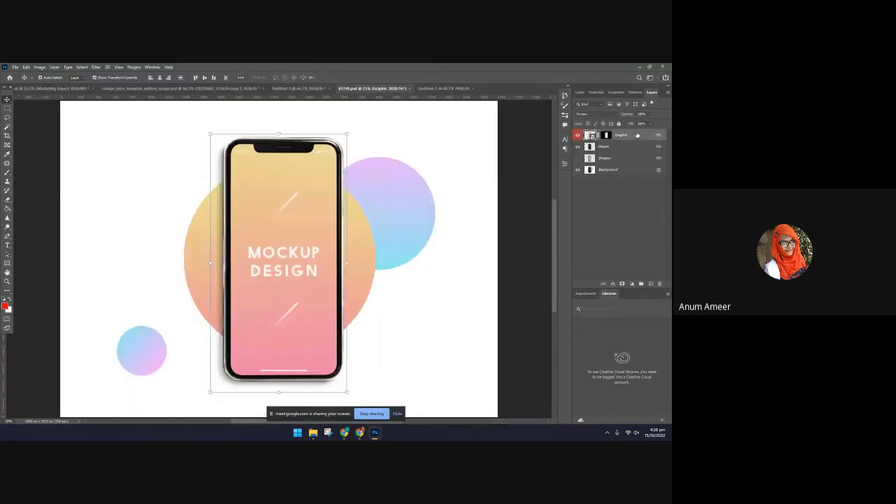
left_click(658, 171)
left_click(634, 134, "shift")
left_click_drag(634, 134, 297, 224)
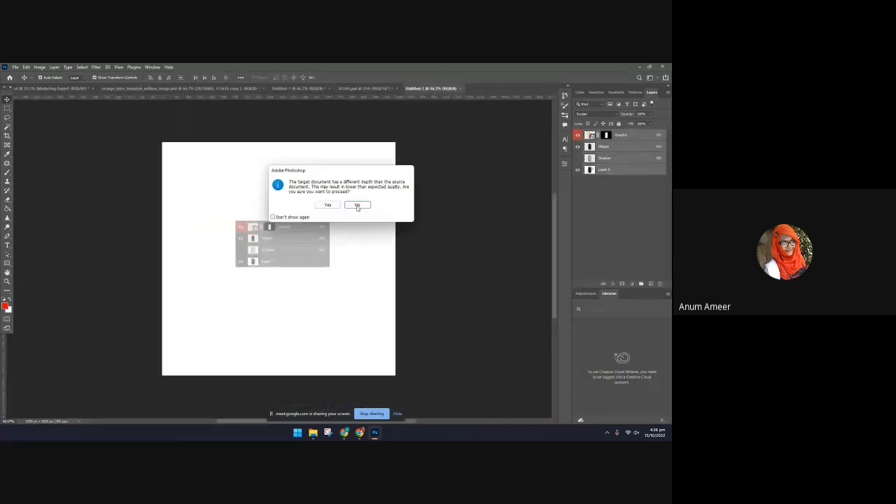
left_click(330, 205)
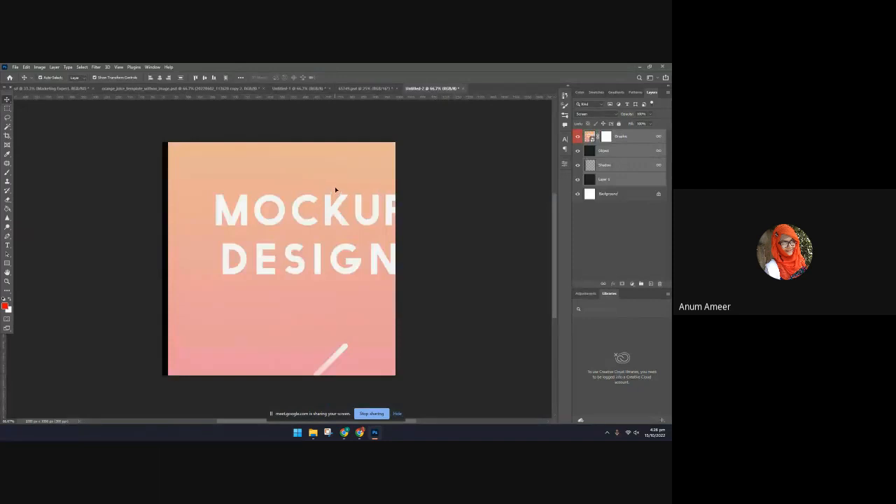
Scale the copied mockup layers down to about 28% and centre them so the phone fits the height of the square canvas
key("ctrl+minus")
key("ctrl+minus")
key("ctrl+minus")
key("ctrl+minus")
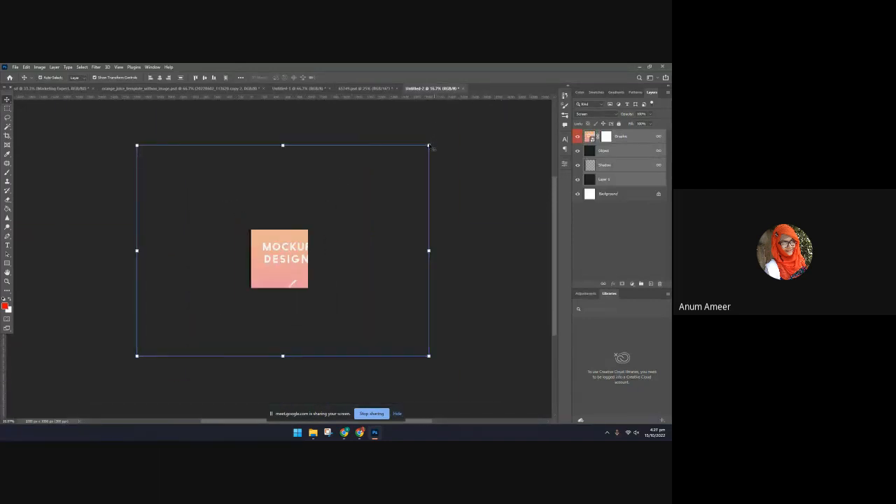
left_click_drag(428, 145, 214, 301)
left_click_drag(180, 337, 278, 287)
left_click_drag(279, 231, 279, 230)
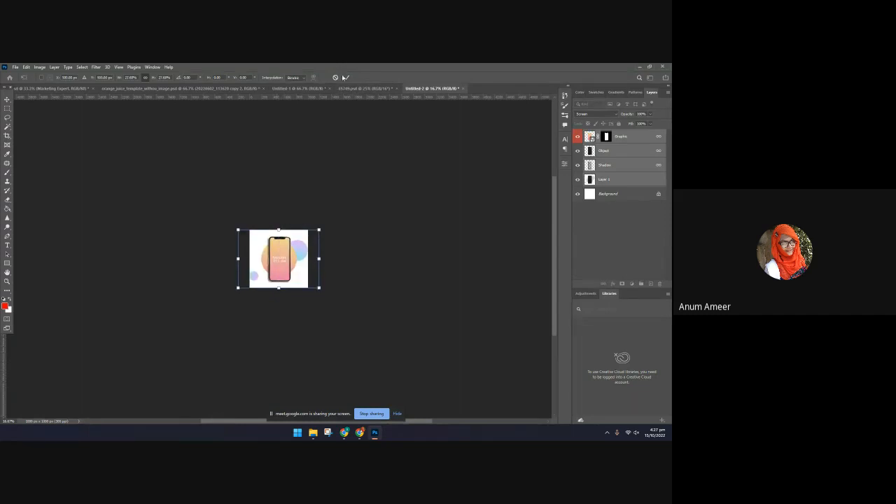
left_click(345, 78)
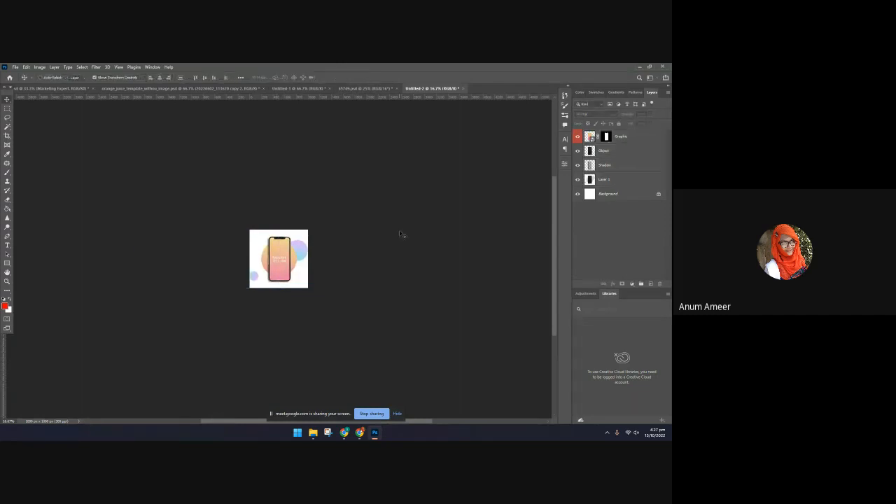
key("ctrl+plus")
key("ctrl+plus")
key("ctrl+plus")
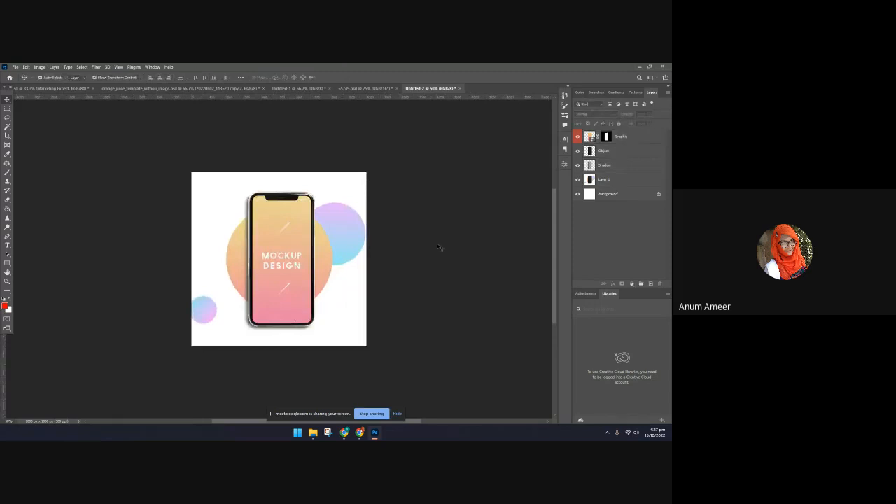
Open the contents of the phone screen's Graphic smart object for editing
left_click(275, 262)
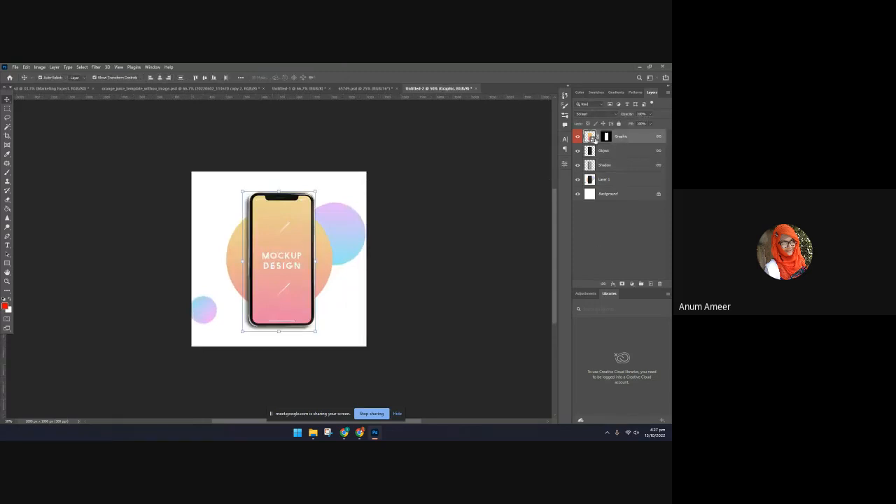
double_click(590, 137)
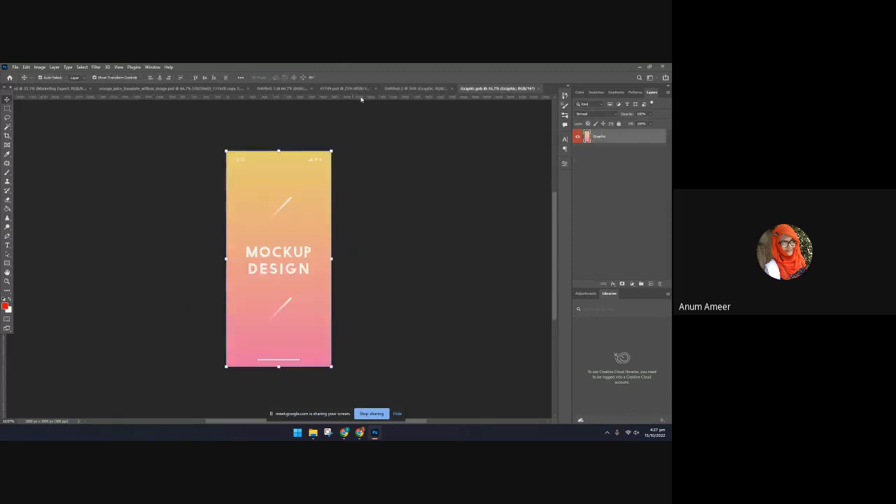
left_click(335, 91)
left_click(465, 89)
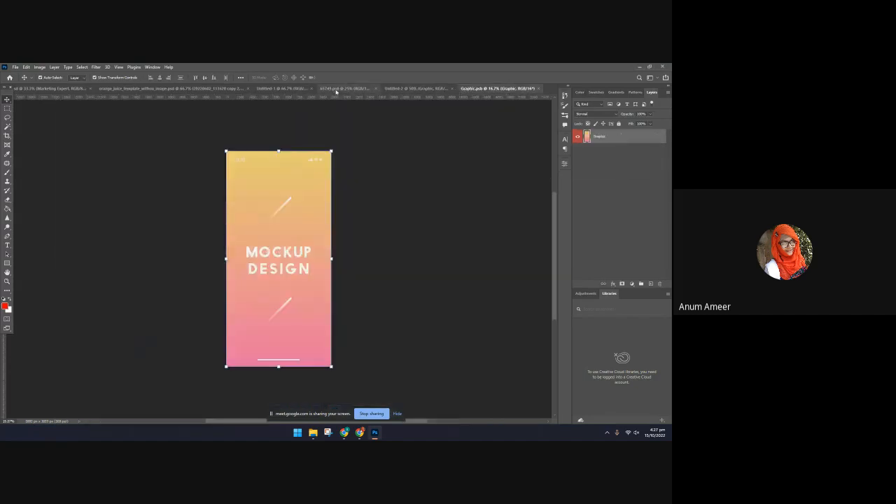
Switch to the HAPPY poster document and save a Photoshop-format copy named "poster" in the photshop folder
left_click(284, 89)
left_click(15, 67)
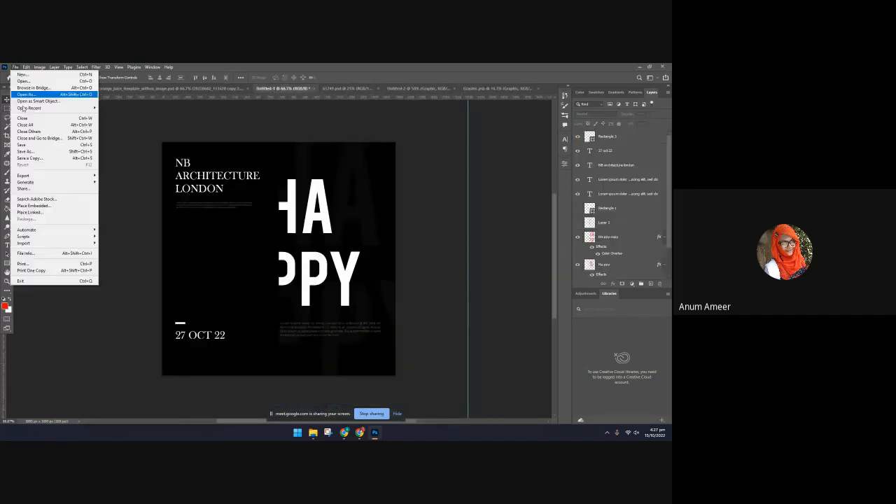
left_click(29, 157)
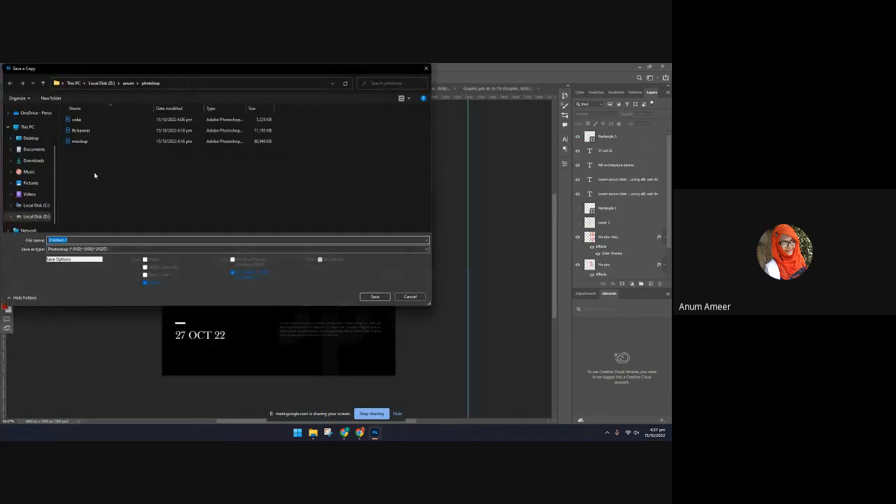
key("BackSpace")
type("poster")
key("Return")
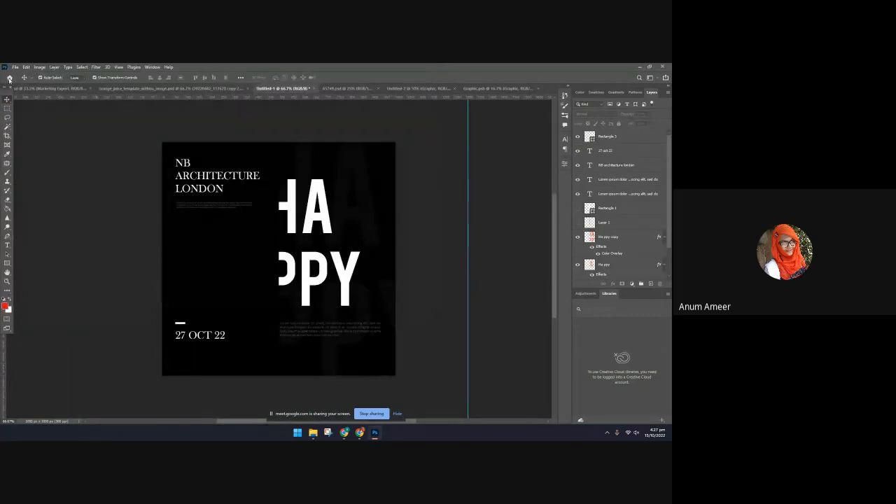
Save a JPEG copy of the HAPPY poster named "post" in the same folder at quality 12
left_click(21, 66)
left_click(28, 144)
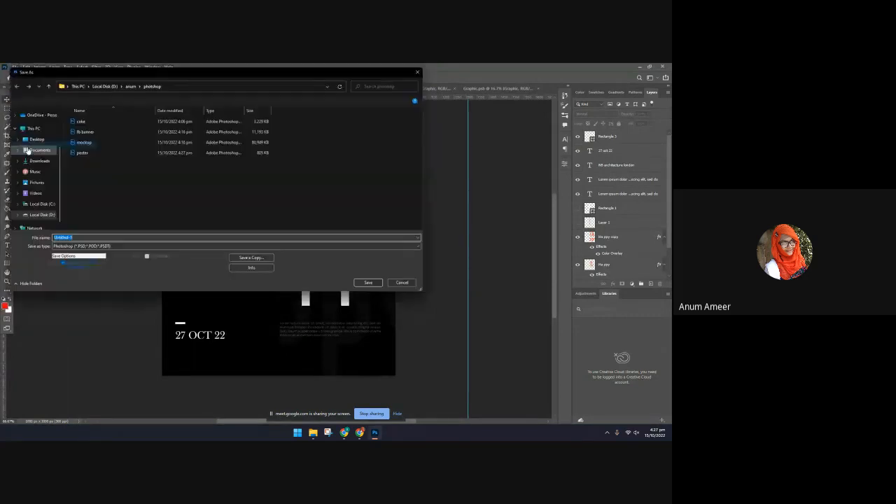
left_click(238, 261)
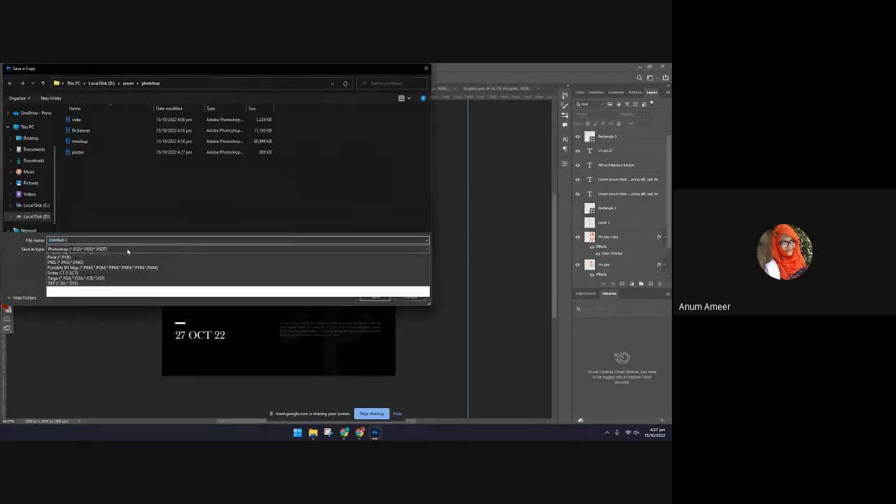
left_click(127, 249)
left_click(102, 303)
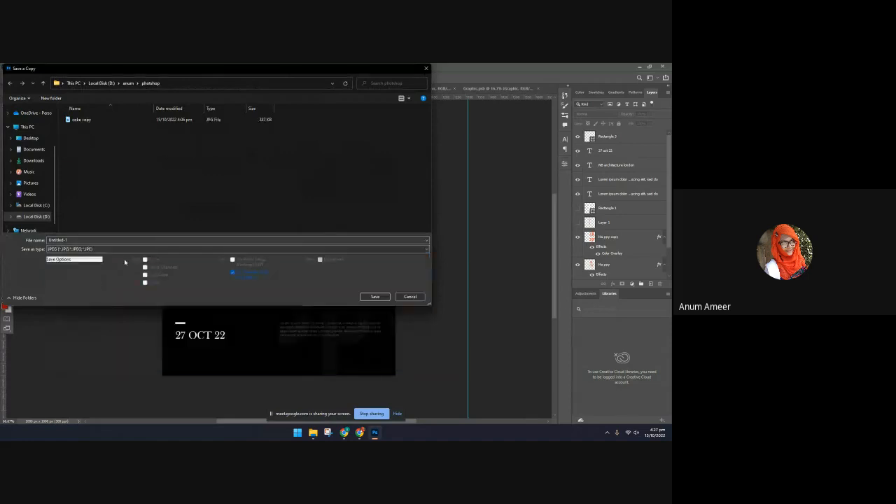
double_click(67, 240)
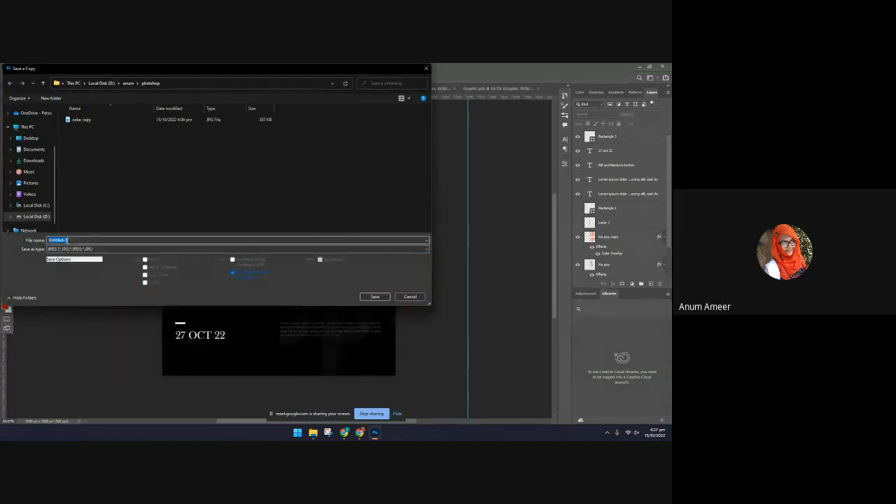
type("post")
key("Return")
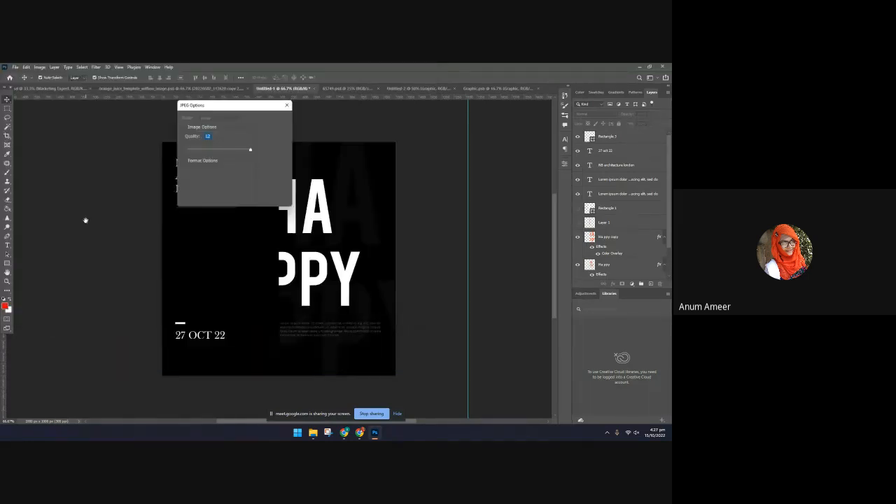
key("Return")
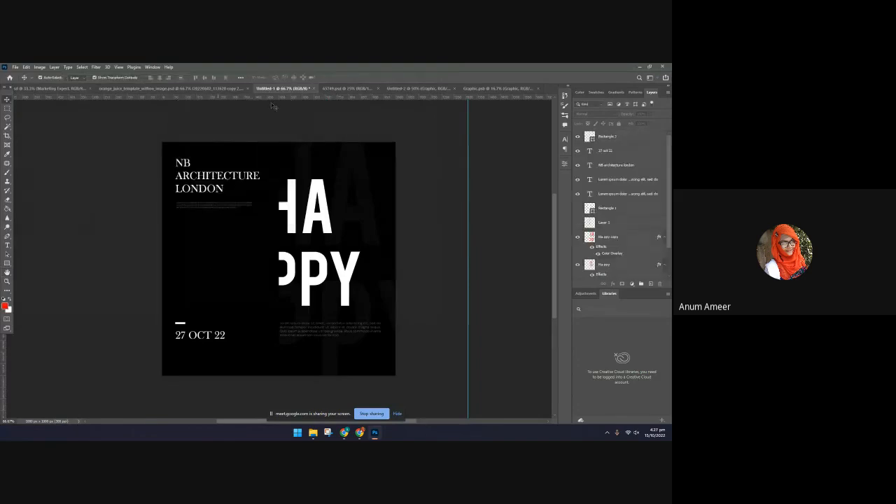
Place the poster JPEG as an embedded image in the Graphic smart object document, spanning the canvas width near its vertical middle
left_click(496, 88)
left_click(15, 67)
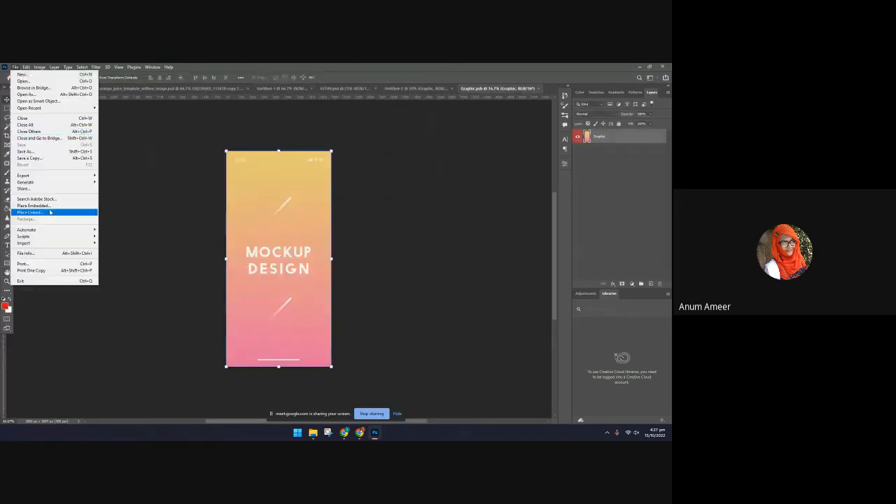
left_click(28, 203)
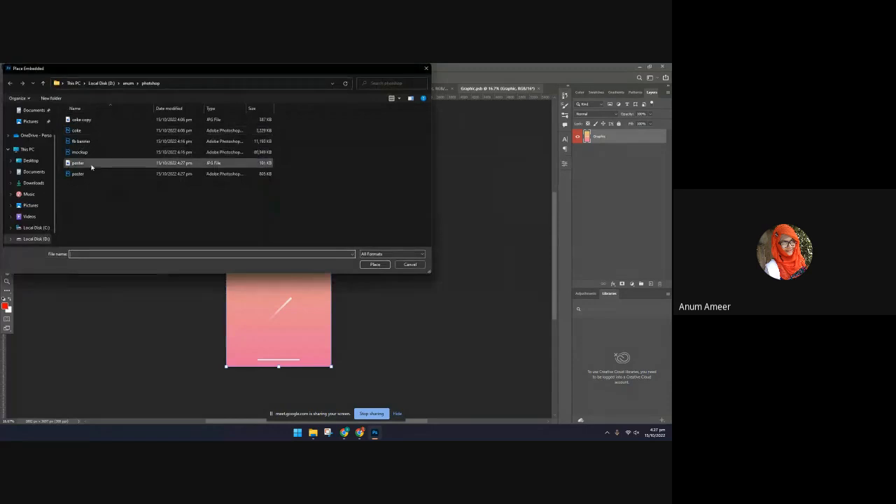
double_click(85, 163)
left_click_drag(273, 229, 295, 245)
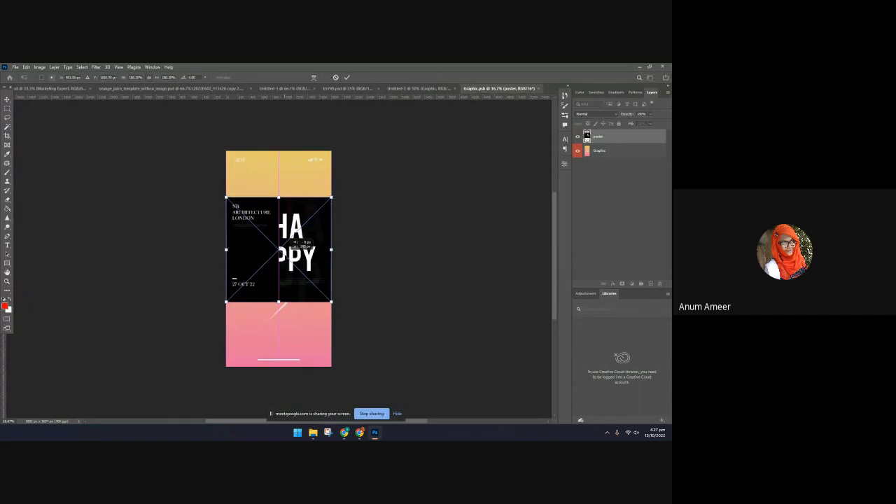
key("Return")
Delete the original gradient Graphic layer and draw a rectangle covering the whole canvas, stacked beneath the poster layer
left_click(633, 150)
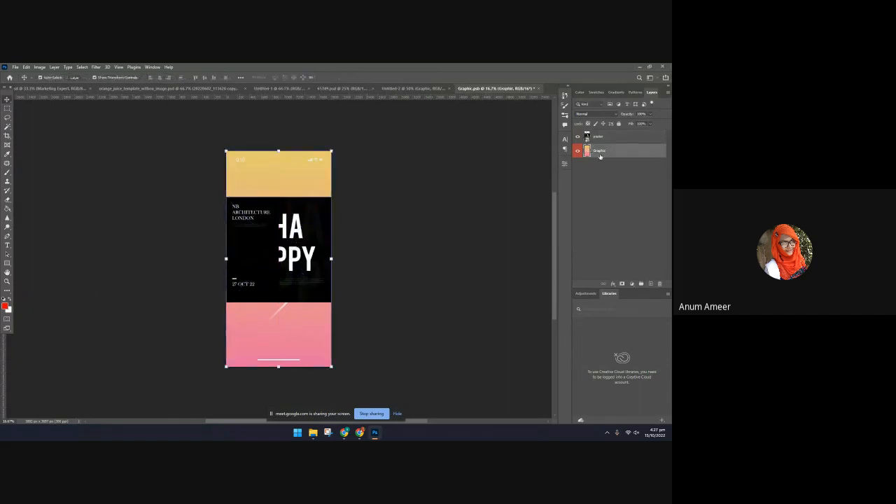
key("Delete")
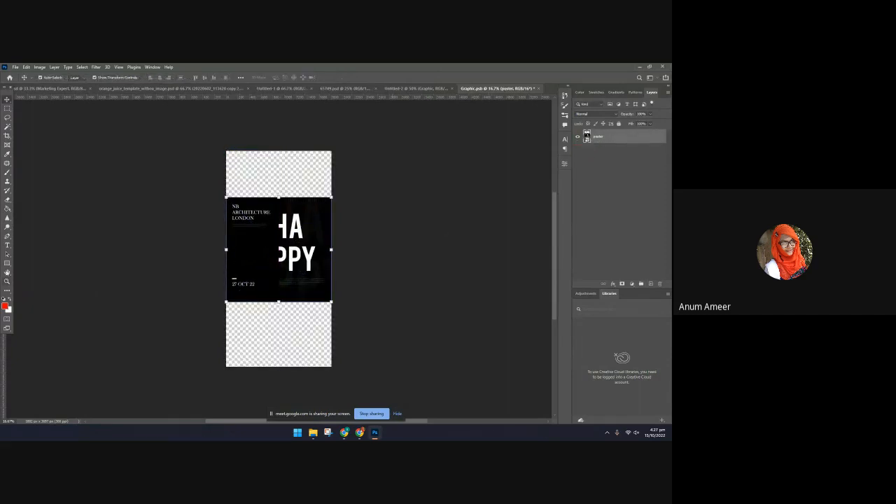
left_click(6, 263)
left_click_drag(217, 141, 339, 372)
left_click_drag(603, 136, 599, 163)
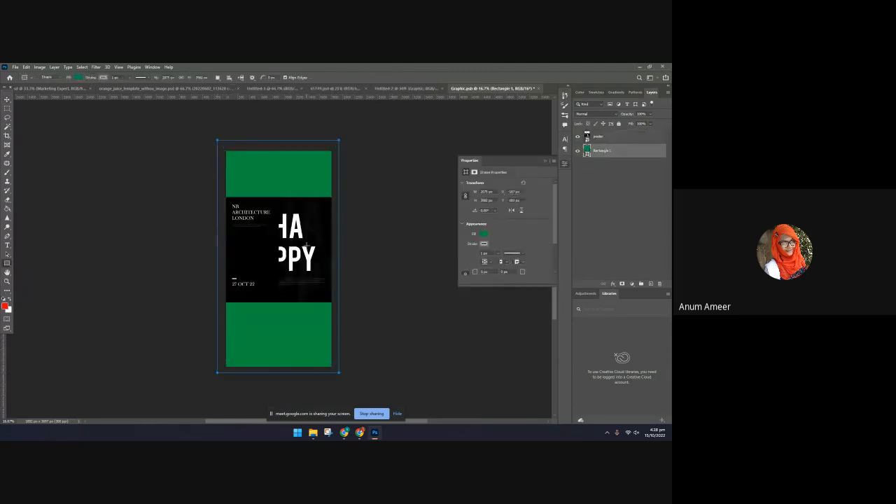
Change the background rectangle's fill colour to white
left_click(392, 223)
left_click(366, 219)
key("v")
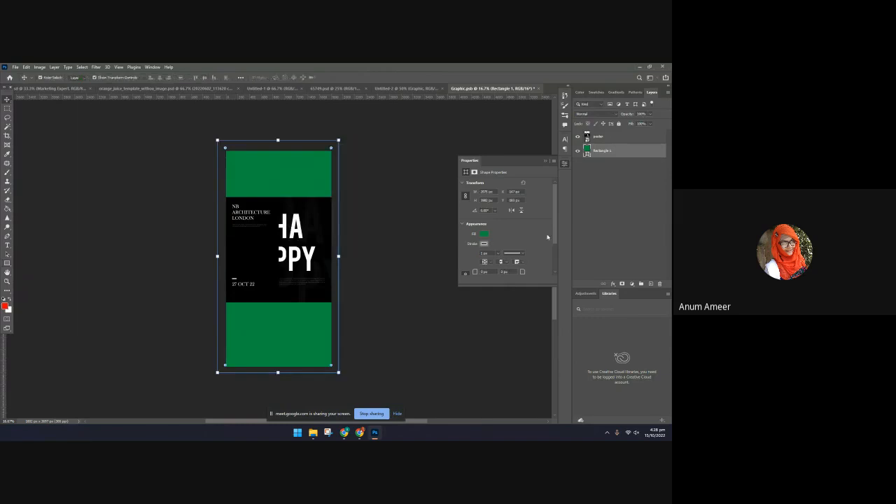
left_click(482, 242)
left_click(466, 271)
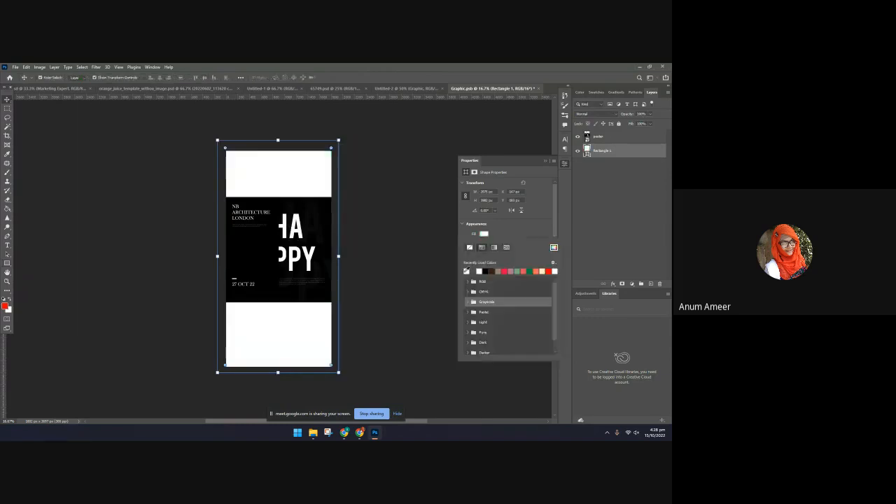
left_click(400, 307)
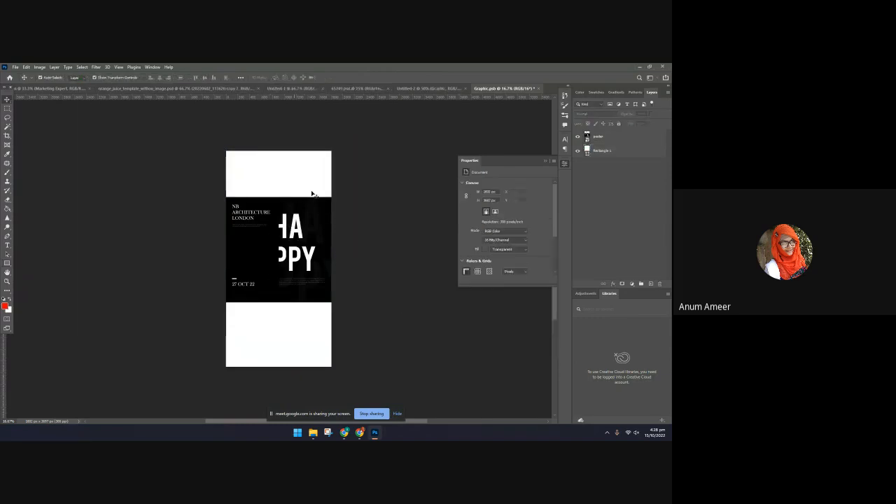
Add a strong, soft black Multiply drop shadow around the poster layer, with spread 47% and size 250 px
left_click(293, 221)
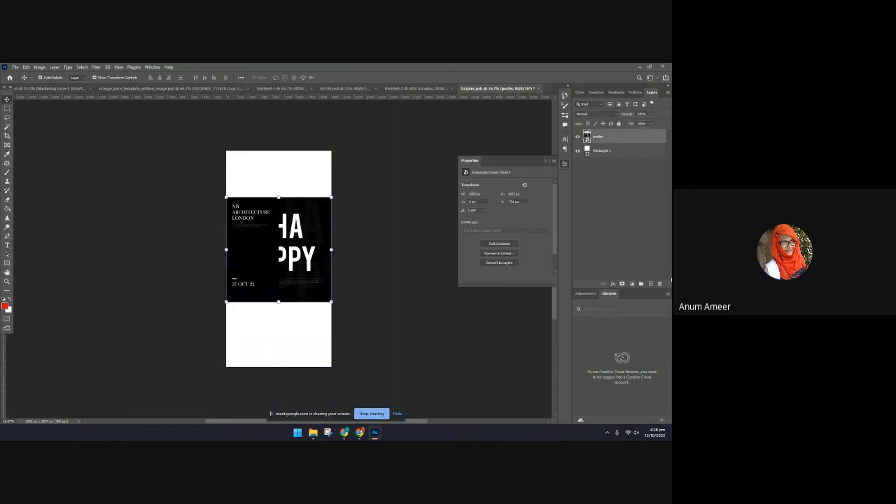
left_click(612, 284)
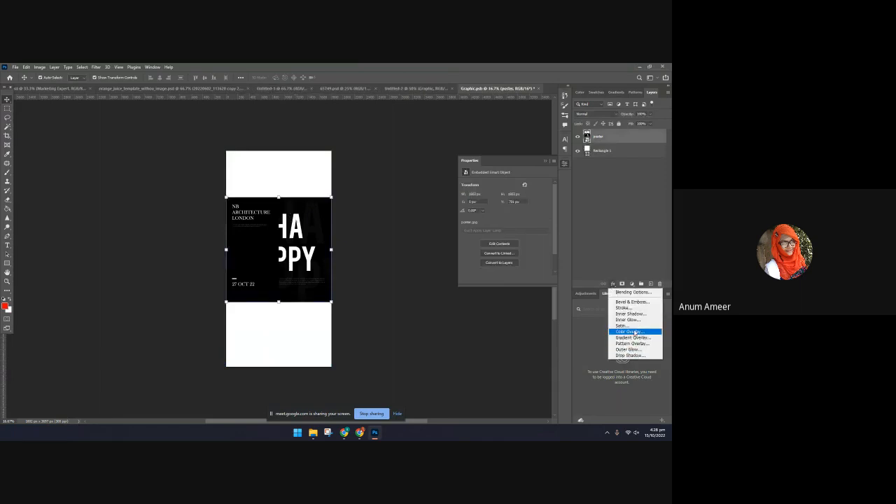
left_click(630, 354)
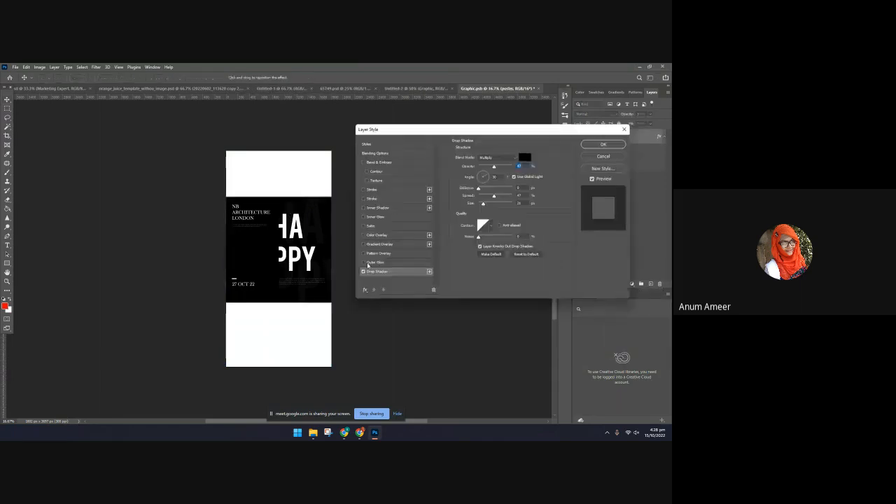
left_click_drag(494, 168, 518, 169)
left_click_drag(494, 197, 516, 205)
left_click_drag(512, 168, 484, 165)
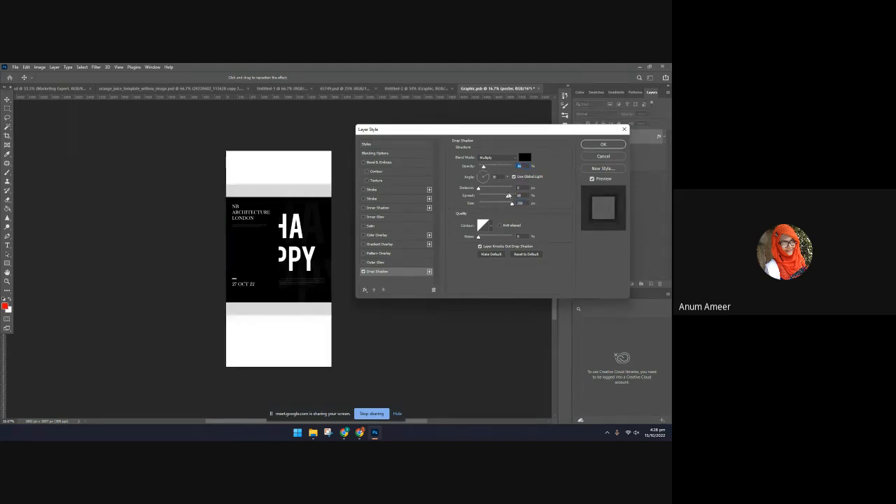
left_click_drag(508, 196, 501, 171)
left_click(601, 144)
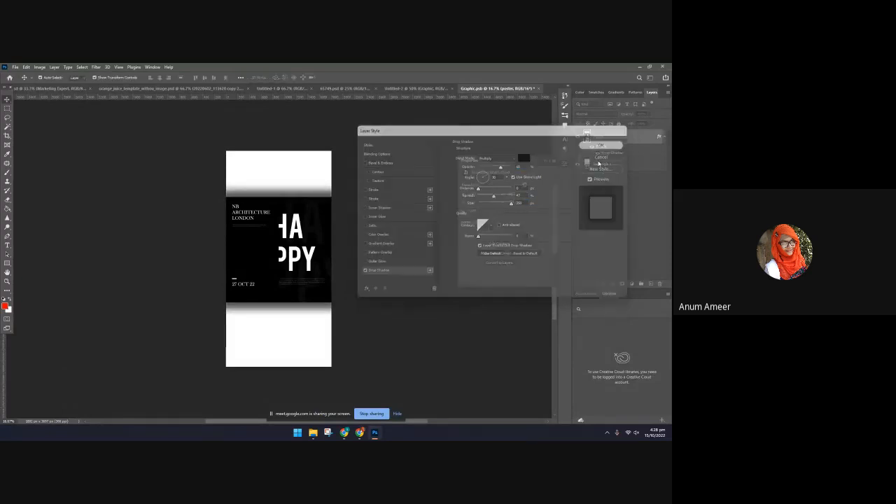
Duplicate the poster layer, enlarge the copy to cover the full canvas height, and stack it beneath the original poster
key("ctrl+j")
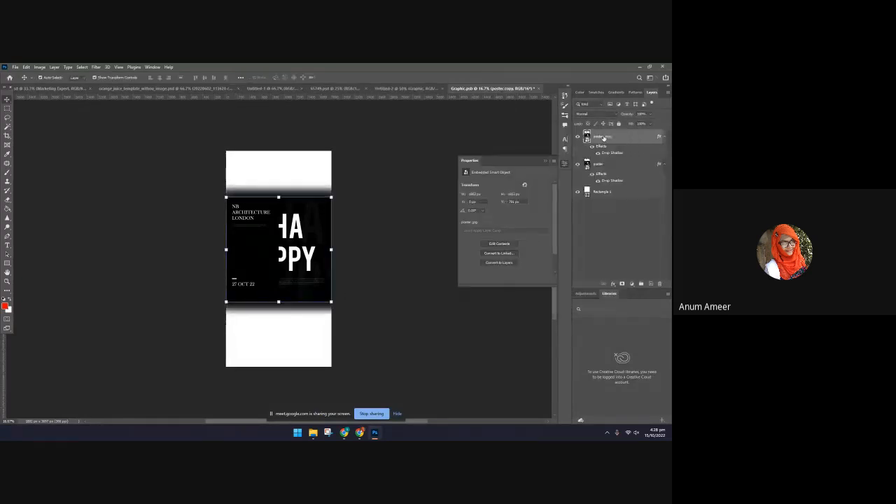
left_click(592, 174)
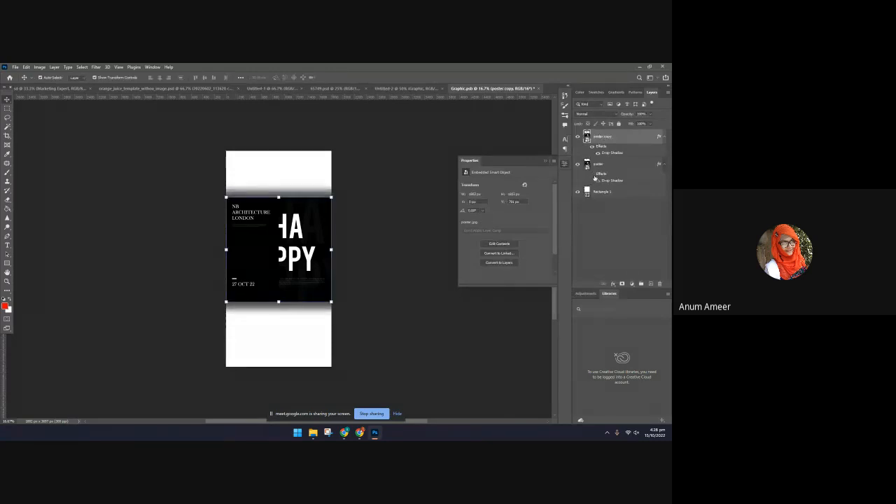
left_click_drag(279, 197, 278, 145)
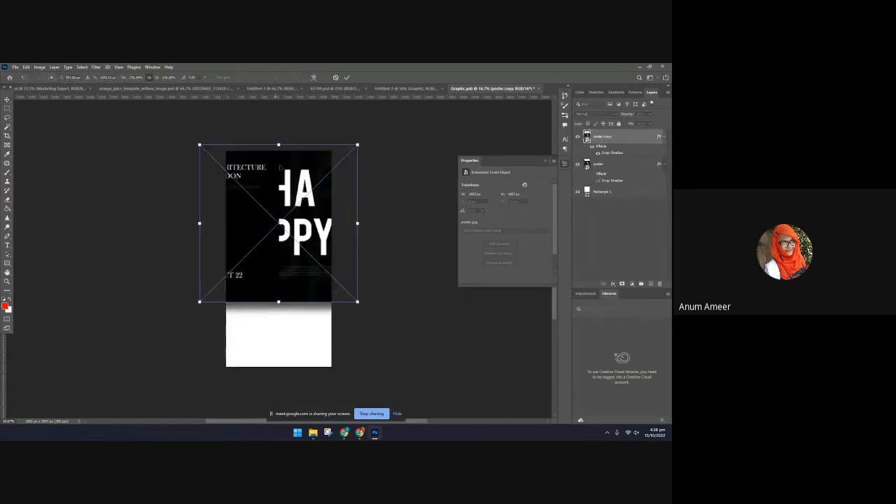
left_click_drag(279, 301, 284, 376)
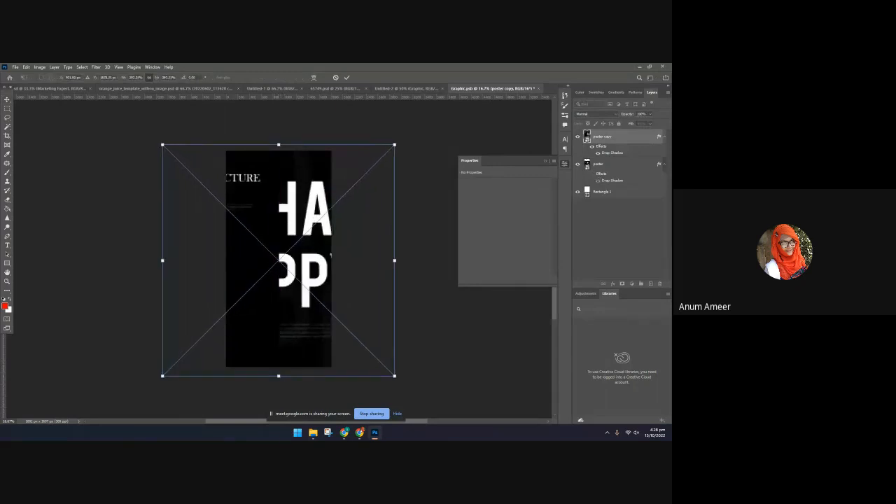
left_click(595, 176)
left_click_drag(623, 138, 626, 183)
Set the enlarged poster copy's blend mode to Luminosity and its opacity to 29%
left_click(602, 113)
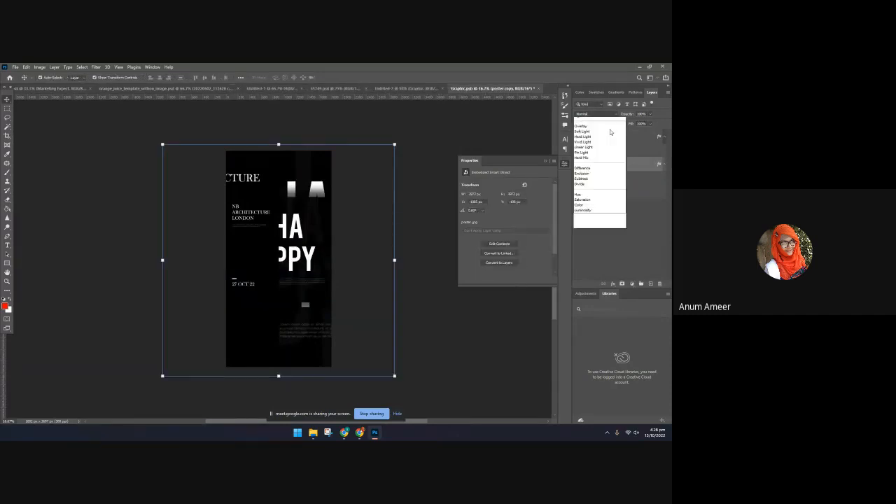
left_click(583, 275)
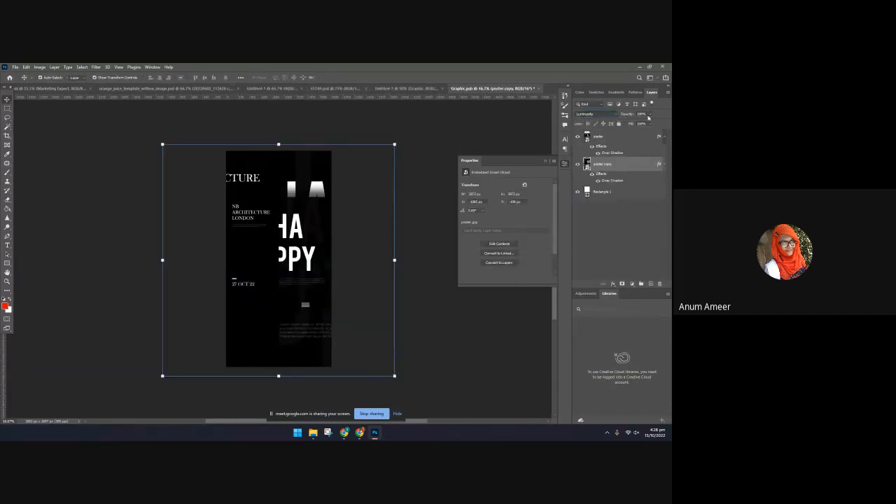
left_click(648, 115)
left_click_drag(628, 124, 624, 124)
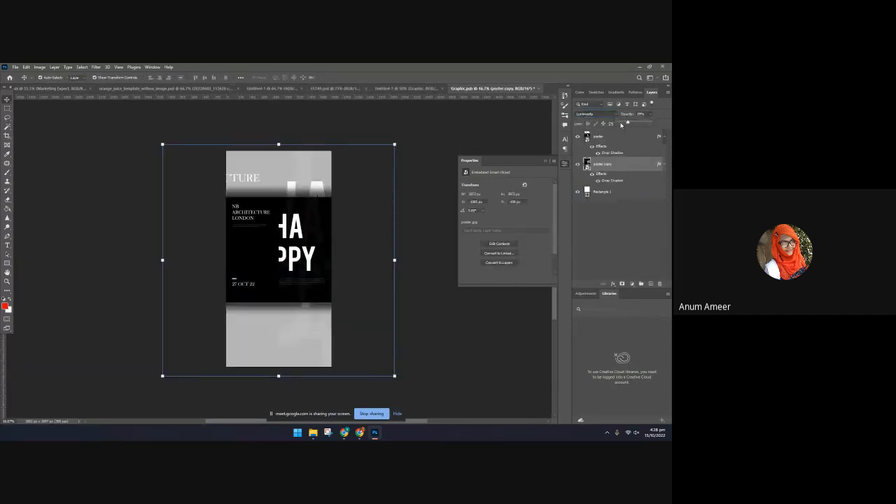
Close the Graphic smart object document and save its changes
left_click(432, 302)
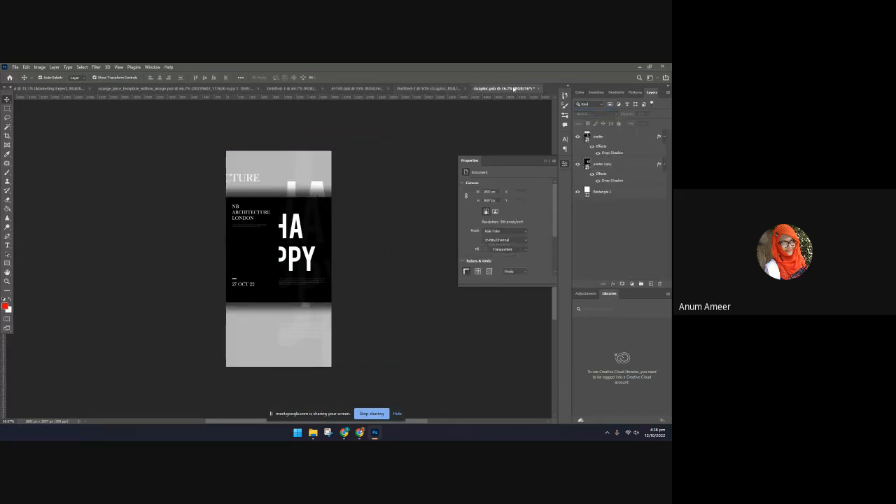
left_click(540, 89)
left_click(303, 200)
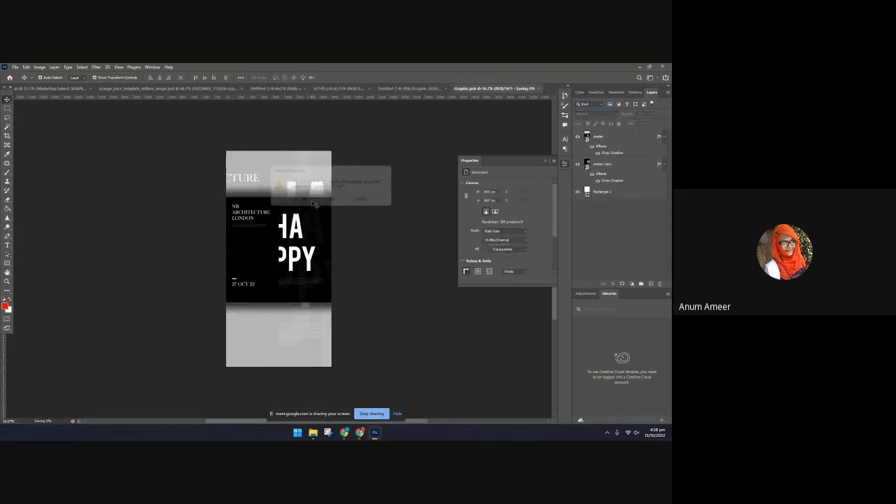
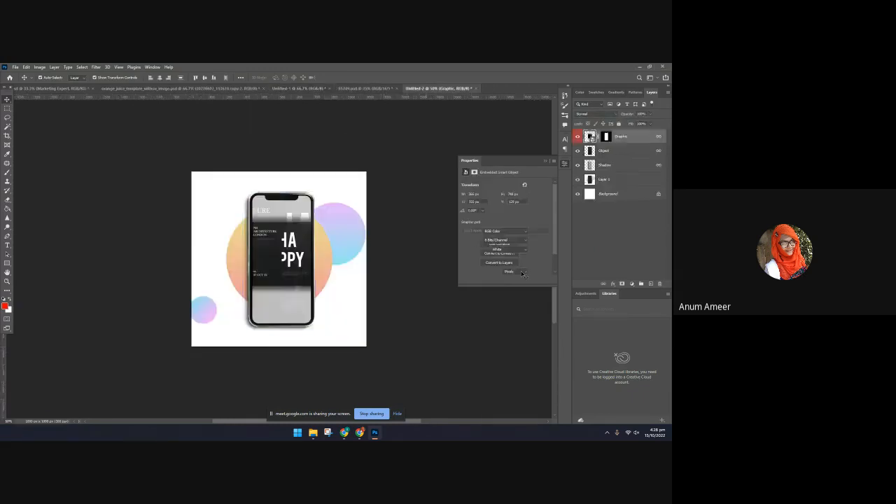
Draw a rectangle covering the whole canvas directly above Layer 1 and fill it with dark grey
left_click(324, 248)
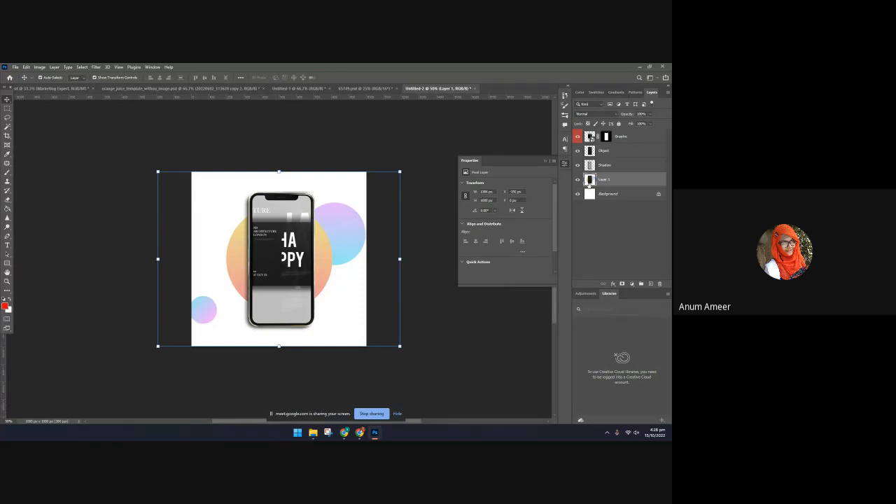
left_click(7, 264)
left_click_drag(164, 155, 396, 366)
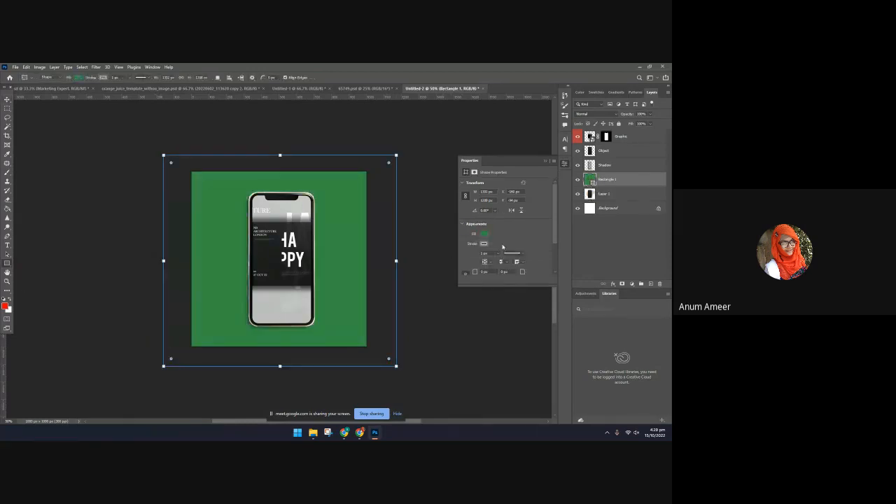
left_click(484, 233)
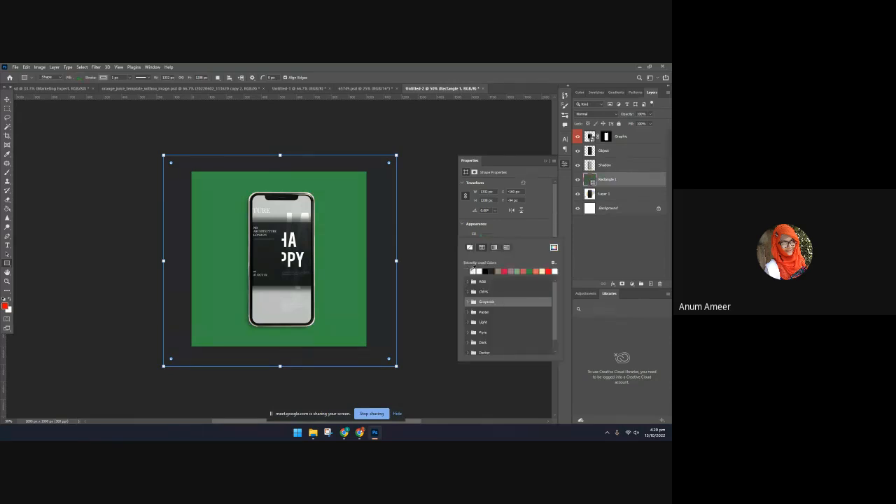
left_click(473, 271)
left_click(553, 247)
left_click(535, 116)
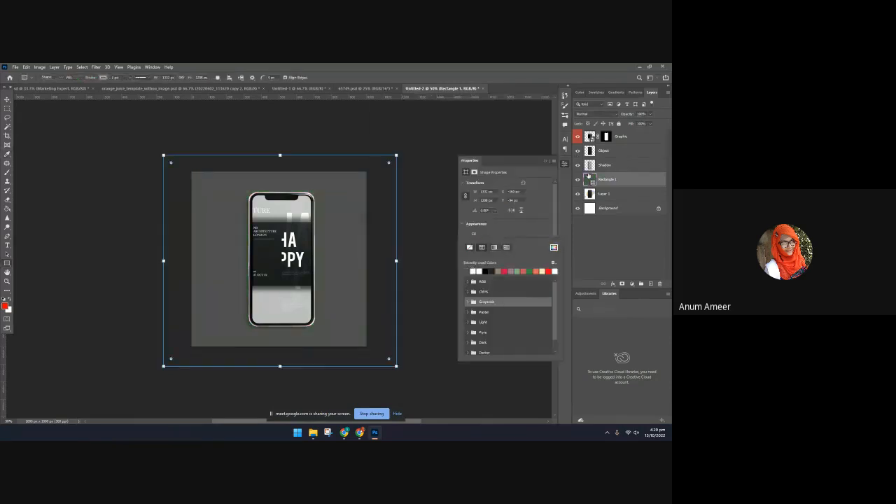
Set the dark grey rectangle's blend mode to Color so it desaturates the mockup background
left_click(591, 114)
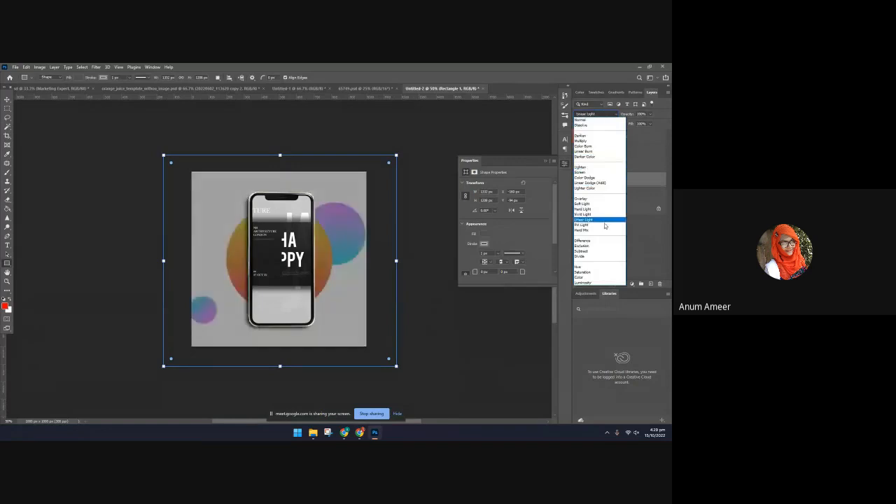
left_click(603, 277)
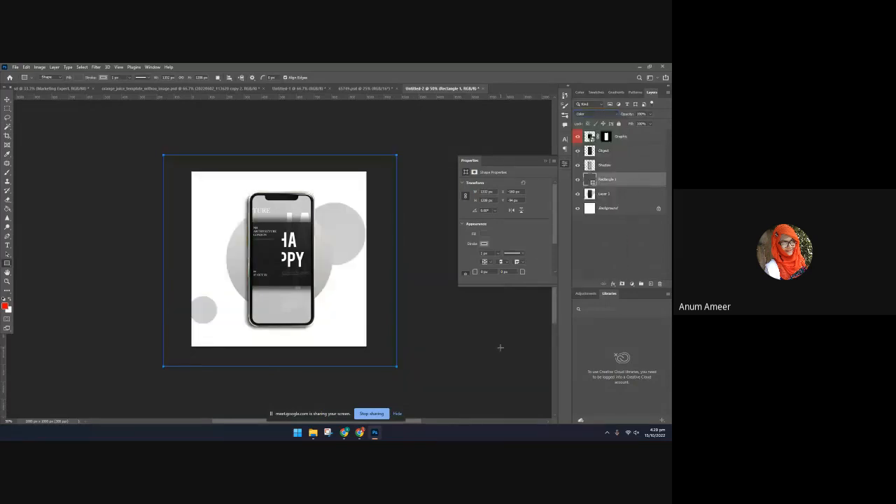
left_click(499, 347)
left_click(355, 219)
left_click(7, 100)
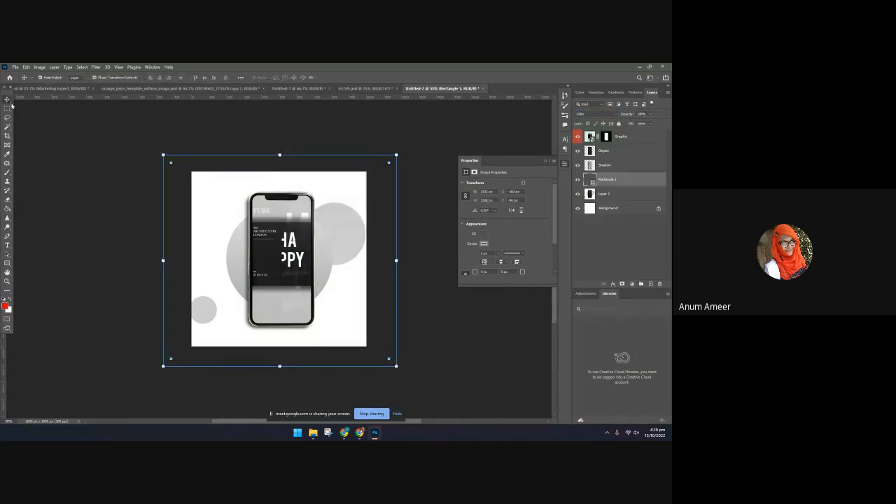
left_click(443, 387)
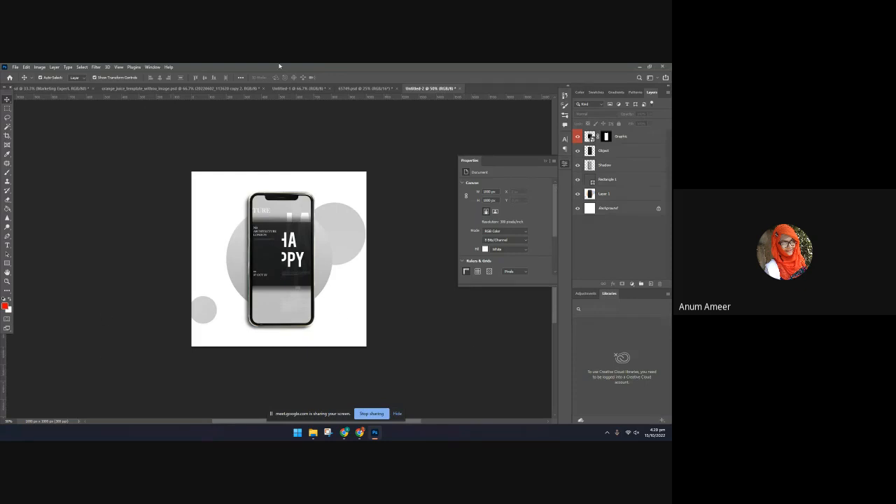
Close the source phone mockup document that shows the MOCKUP DESIGN screen
left_click(364, 88)
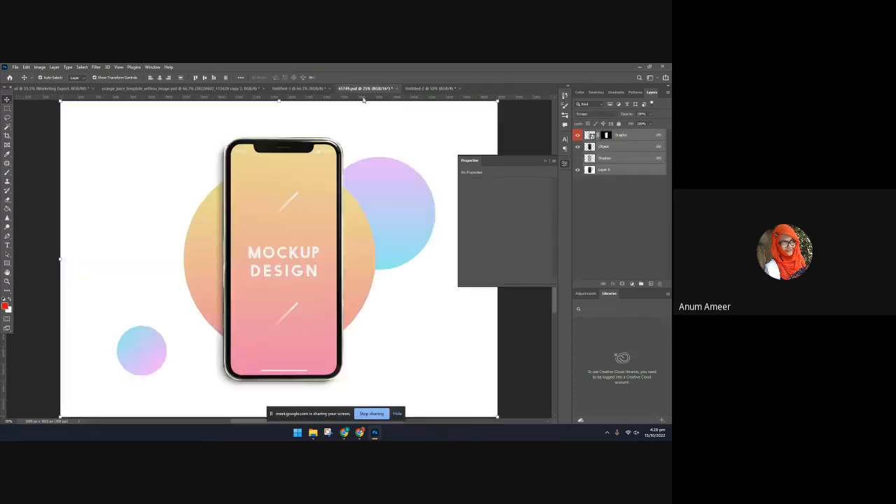
left_click(396, 89)
left_click(337, 200)
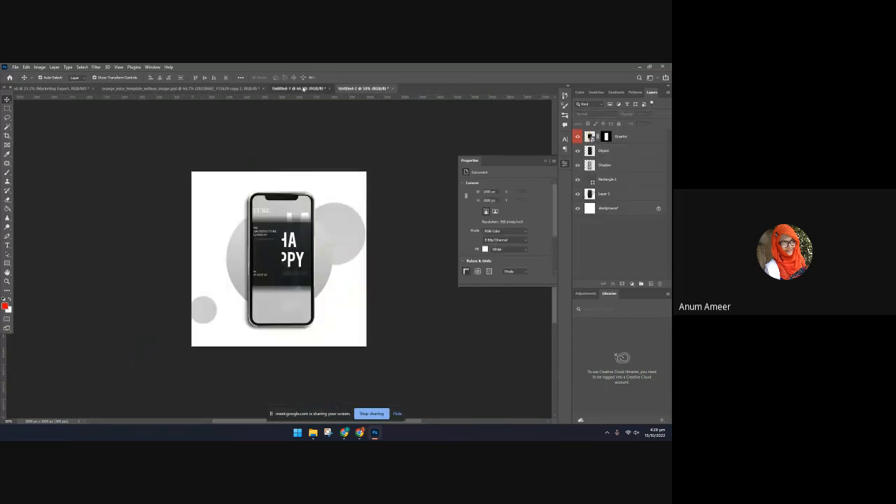
Copy the NB ARCHITECTURE LONDON text layer from the poster document into the phone mockup composition
left_click(290, 89)
left_click(217, 186)
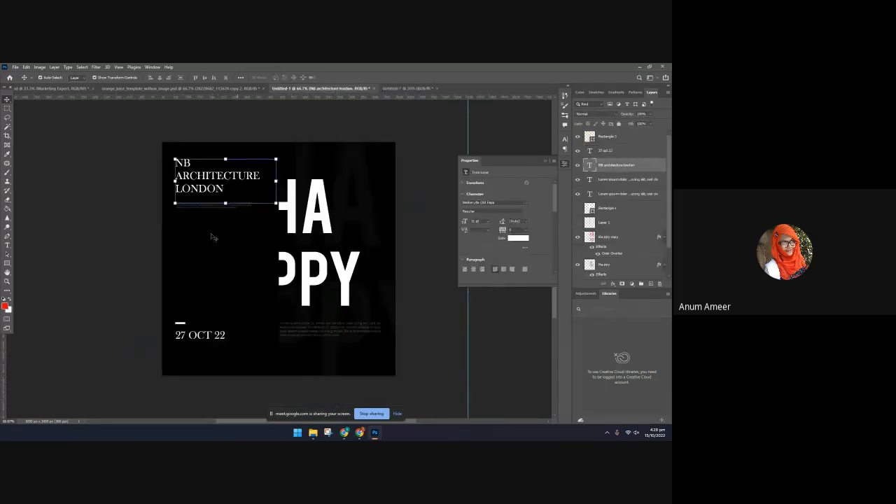
left_click_drag(212, 181, 257, 286)
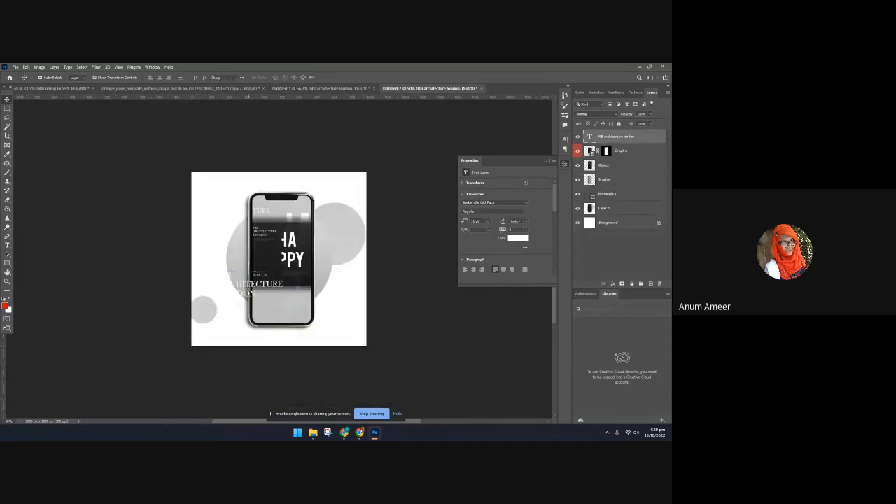
Replace the copied NB ARCHITECTURE LONDON text with FACEBOOK
double_click(258, 286)
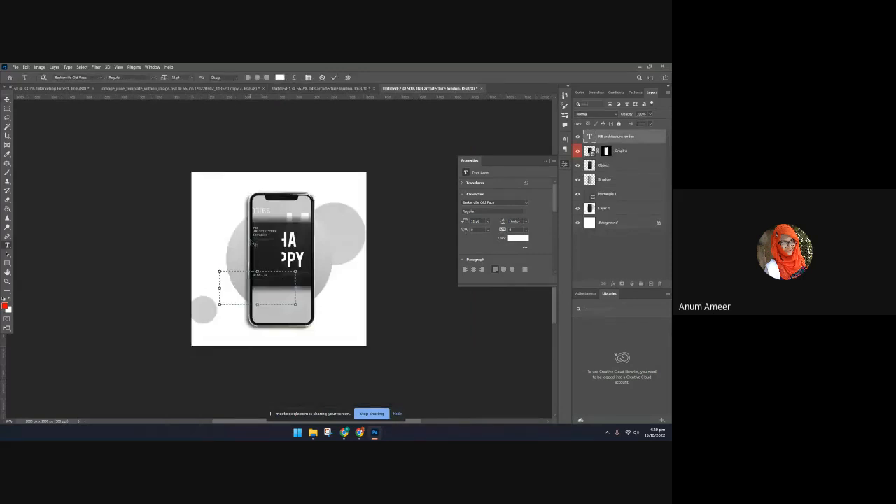
type("FACEBOOK")
left_click(334, 77)
key("v")
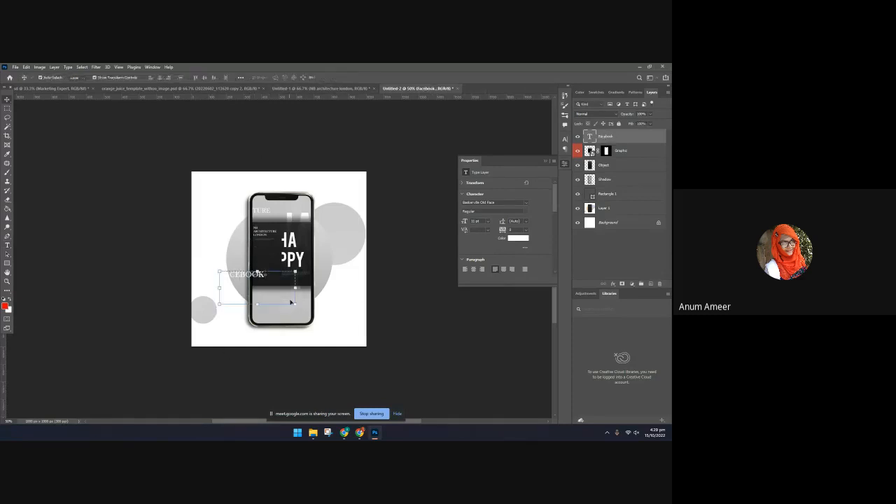
Enlarge the FACEBOOK text to span nearly the full canvas width and place it along the canvas's top edge
left_click_drag(294, 305, 490, 390)
left_click_drag(265, 285, 240, 189)
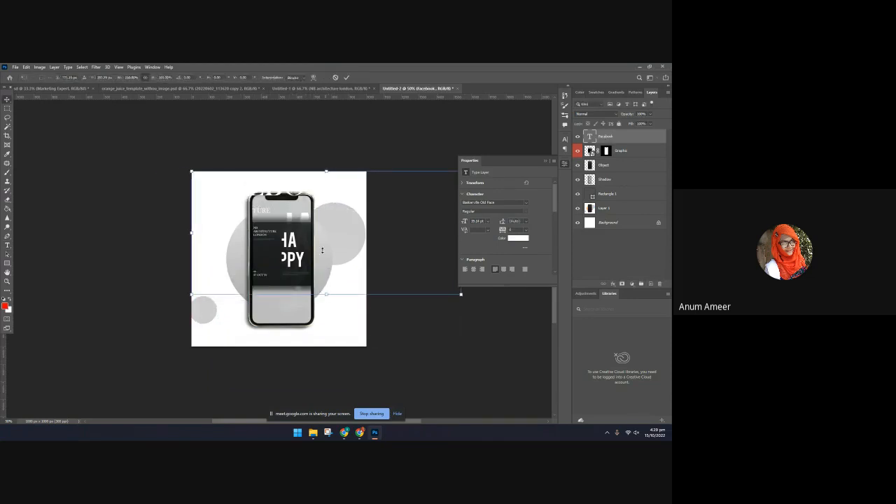
mouse_move(326, 293)
left_mouse_down()
mouse_move(315, 278)
mouse_move(318, 305)
left_mouse_up()
key("Return")
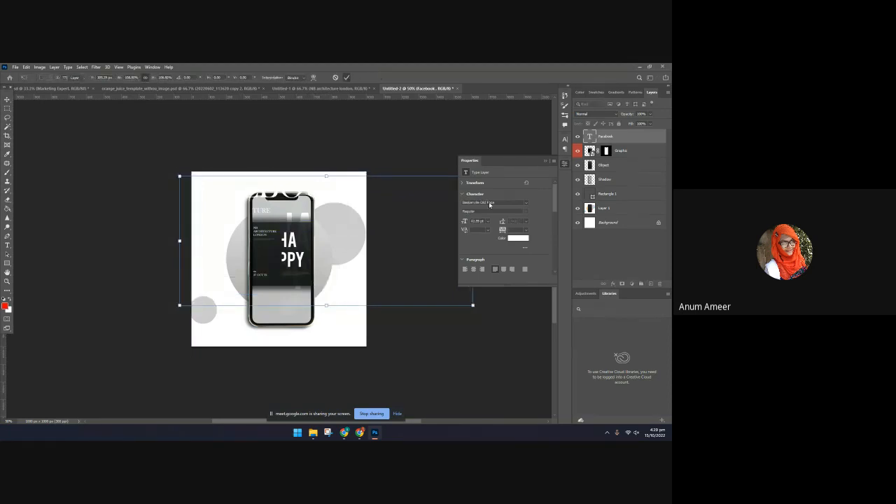
Change the FACEBOOK text color to a very light grey
left_click(512, 240)
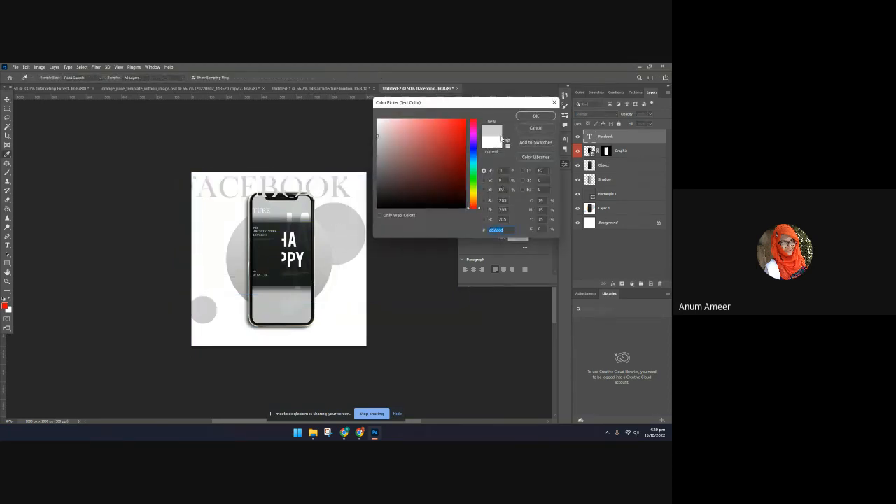
left_click(377, 122)
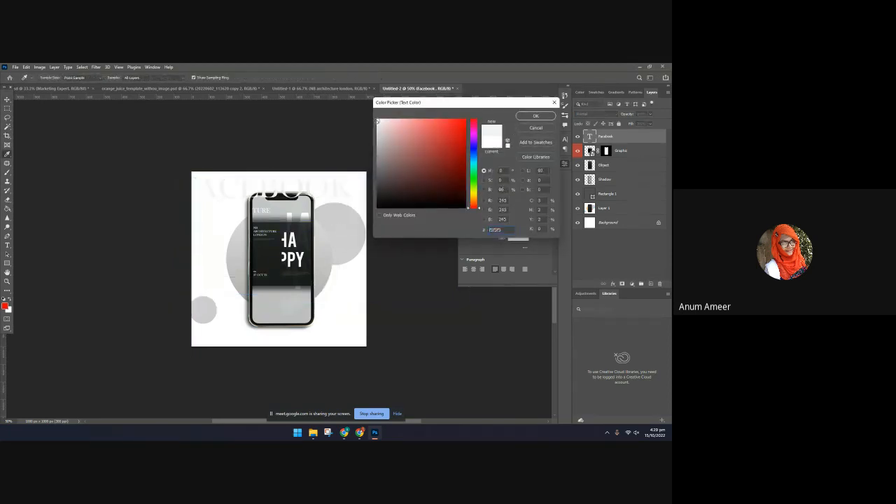
left_click(536, 118)
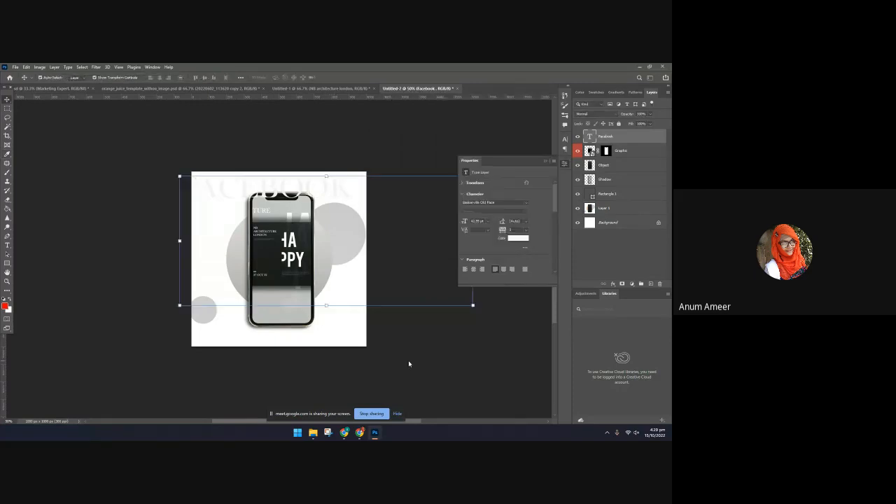
Shift the FACEBOOK text slightly to centre it on the canvas and stack its layer beneath the phone's Shadow layer
left_click(410, 363)
mouse_move(309, 190)
left_mouse_down()
mouse_move(309, 199)
mouse_move(330, 176)
mouse_move(324, 189)
left_mouse_up()
left_click(468, 376)
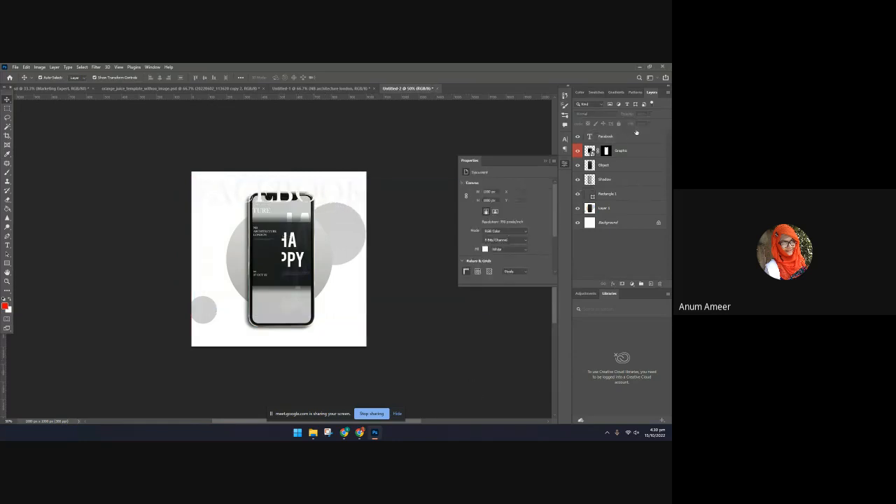
left_click_drag(636, 132, 626, 184)
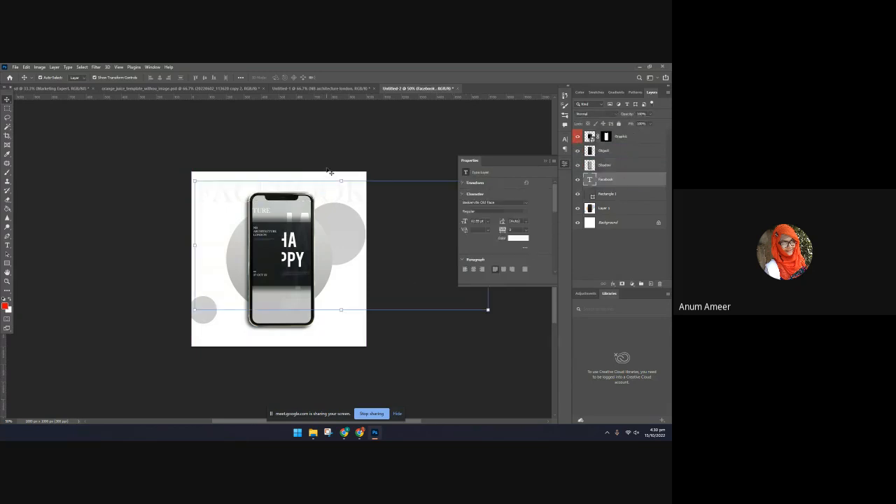
Duplicate the FACEBOOK text lower on the canvas, change the copy to POSTER, and shrink its text box
key("ctrl+j")
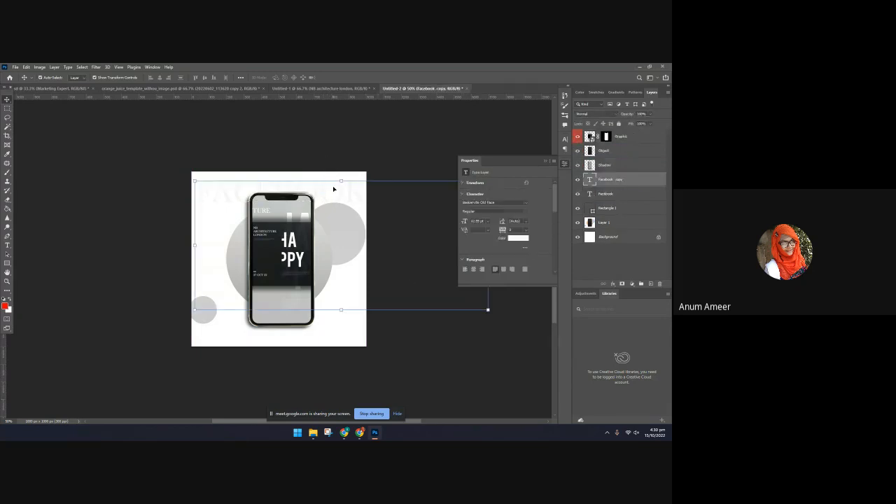
left_click_drag(326, 187, 346, 267)
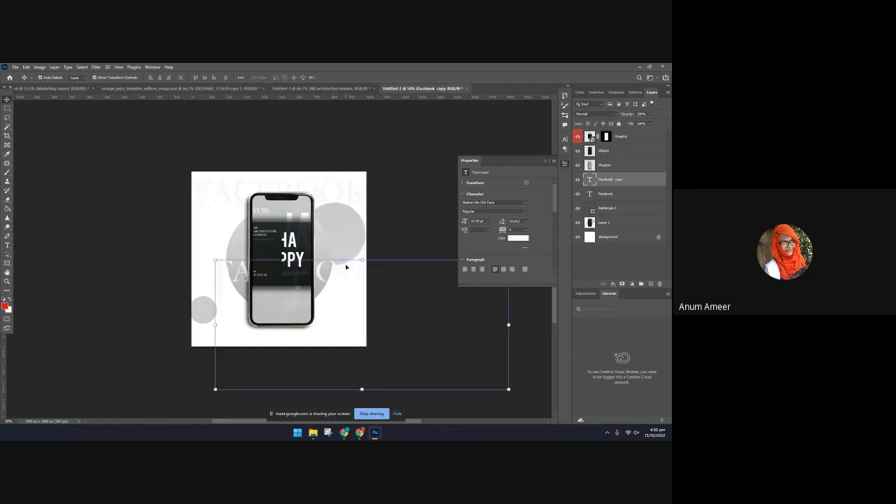
double_click(333, 277)
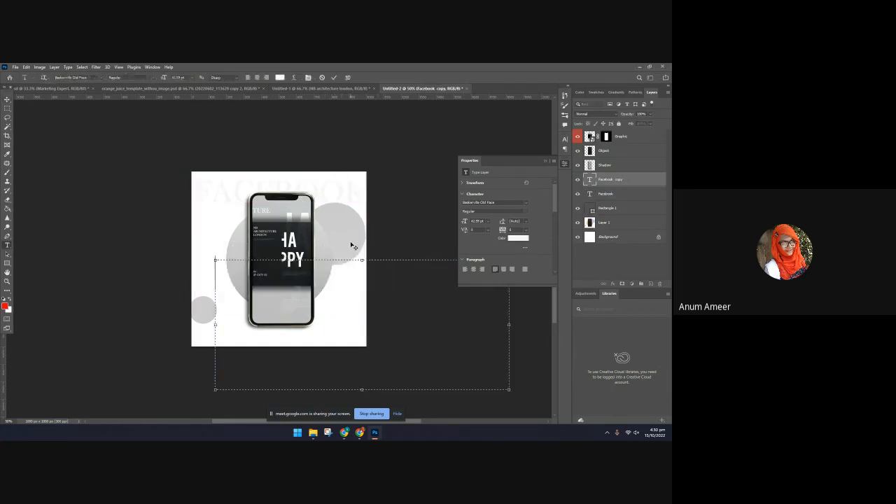
key("BackSpace")
type("POSTER")
left_click_drag(508, 389, 349, 310)
left_click(334, 77)
key("v")
left_click(414, 317)
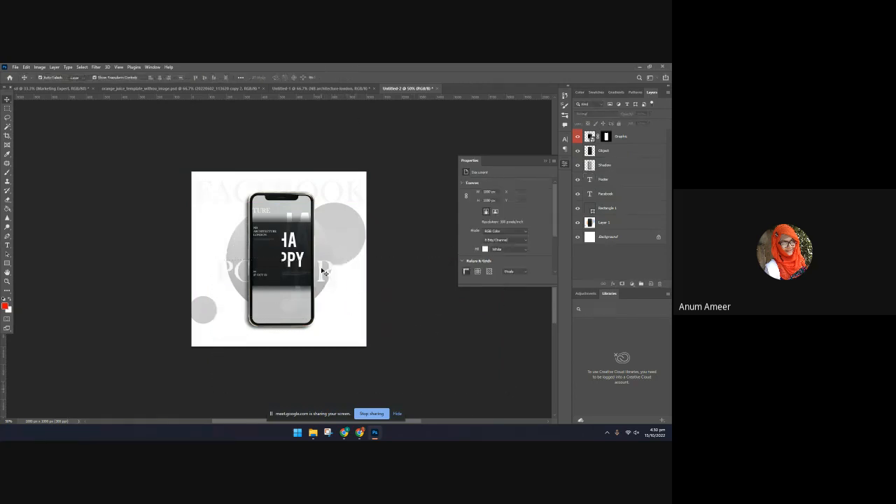
Move the POSTER text to the bottom edge of the canvas, behind the lower end of the phone
left_click_drag(322, 269, 300, 337)
left_click(456, 354)
left_click(393, 379)
scroll(353, 378, "up", 1)
left_click(546, 162)
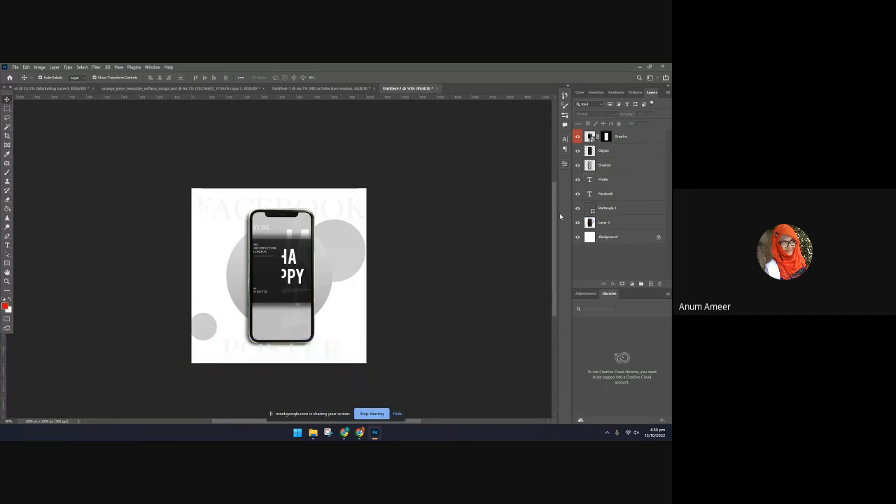
key("ctrl+plus")
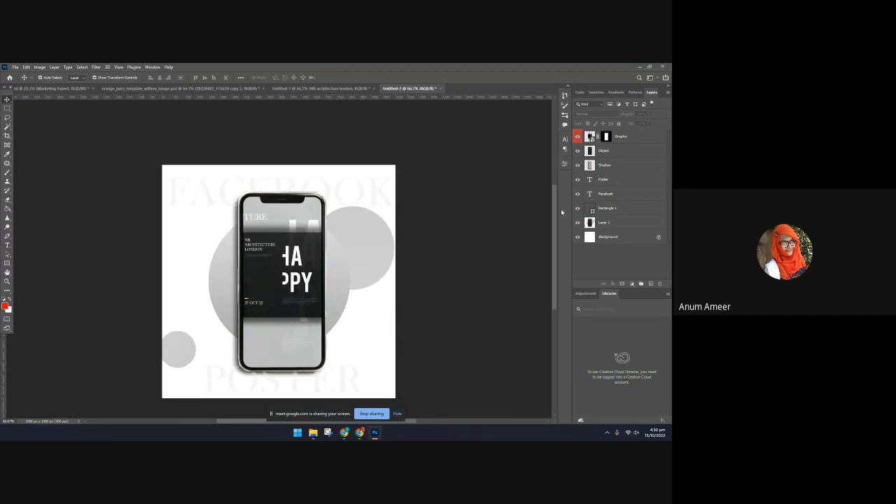
scroll(356, 291, "down", 1)
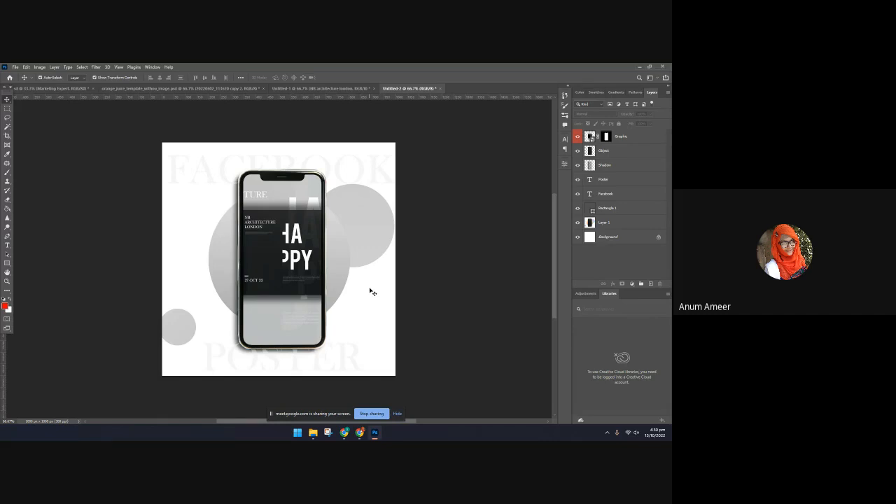
Switch to Pinterest in the browser and look through the dark typographic poster designs for inspiration
left_click(360, 434)
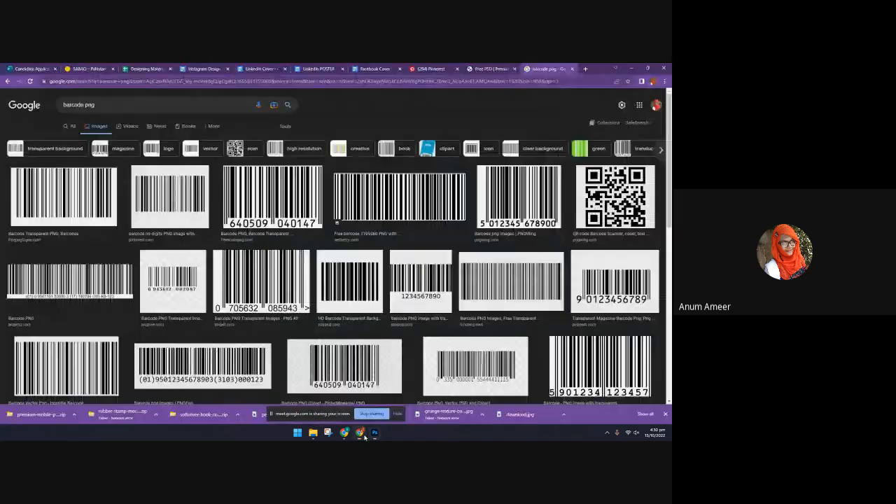
left_click(439, 69)
scroll(419, 250, "down", 10)
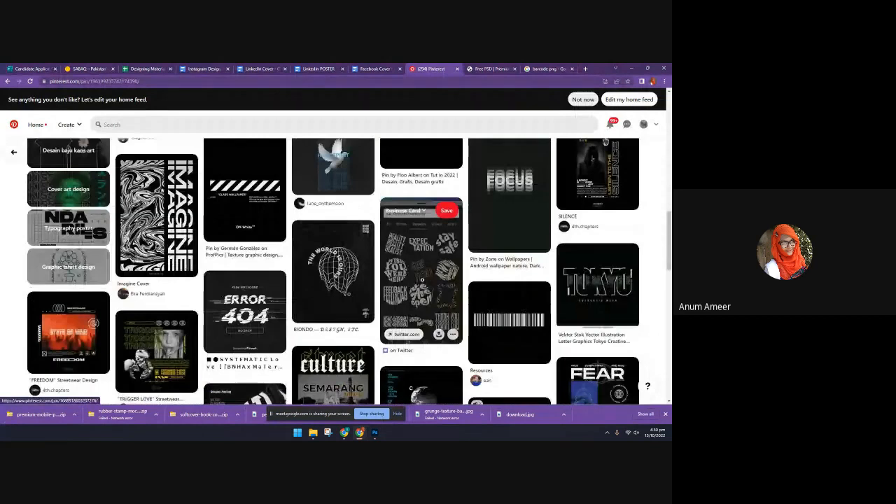
scroll(422, 279, "down", 3)
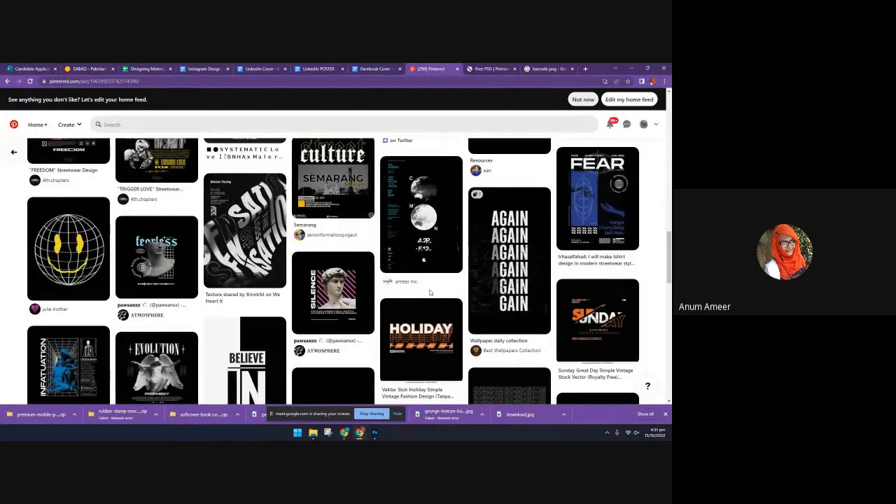
scroll(429, 292, "down", 5)
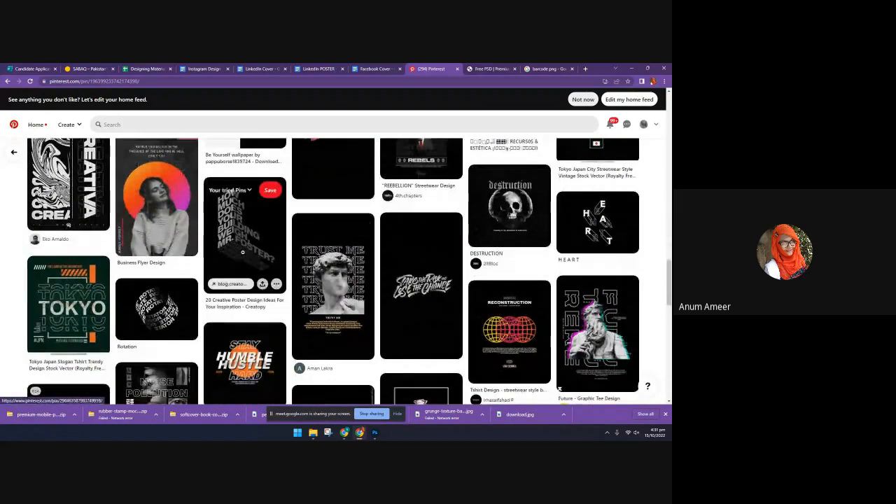
scroll(295, 333, "down", 1)
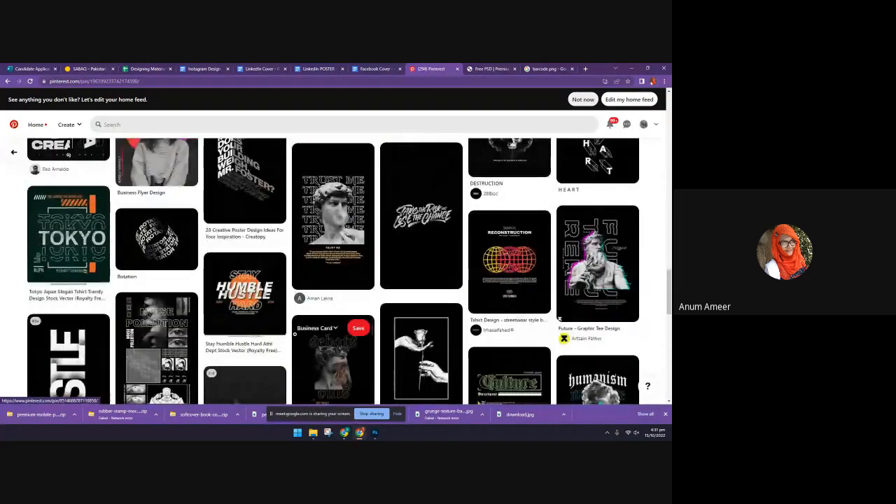
scroll(295, 333, "down", 4)
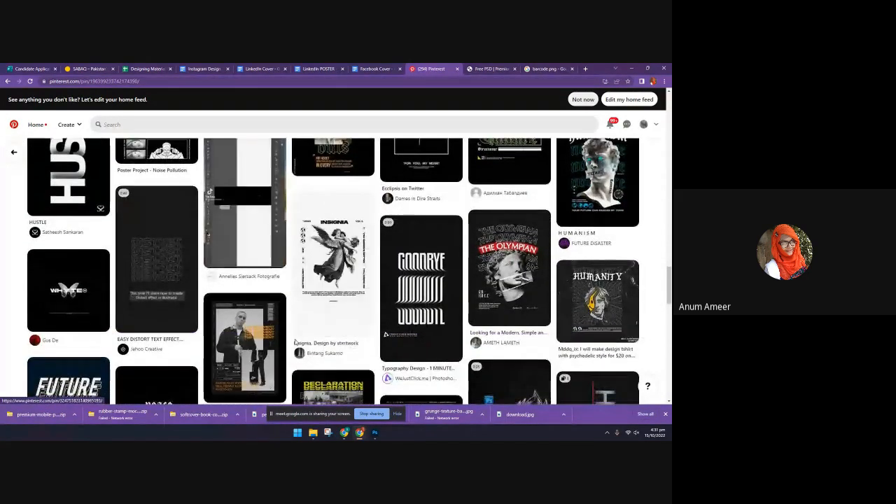
scroll(288, 333, "down", 2)
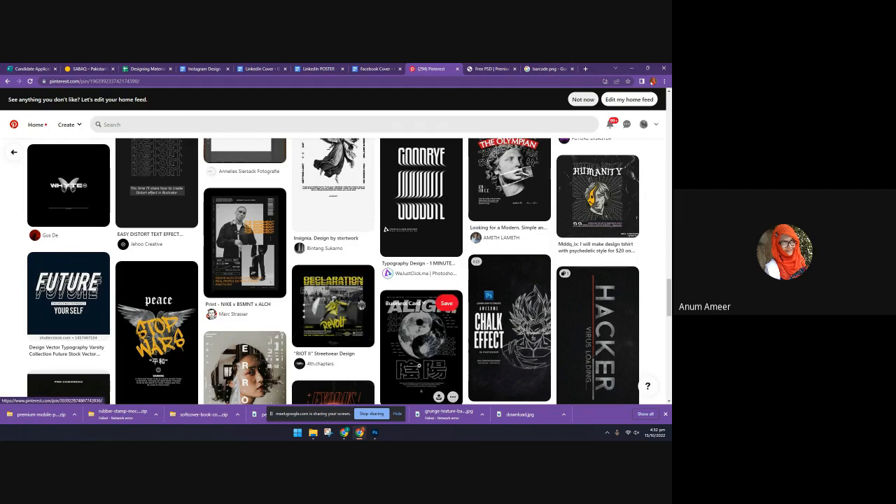
Switch to Photoshop, bring up the black HAPPY poster document and select its NB ARCHITECTURE LONDON text
key("alt+Tab")
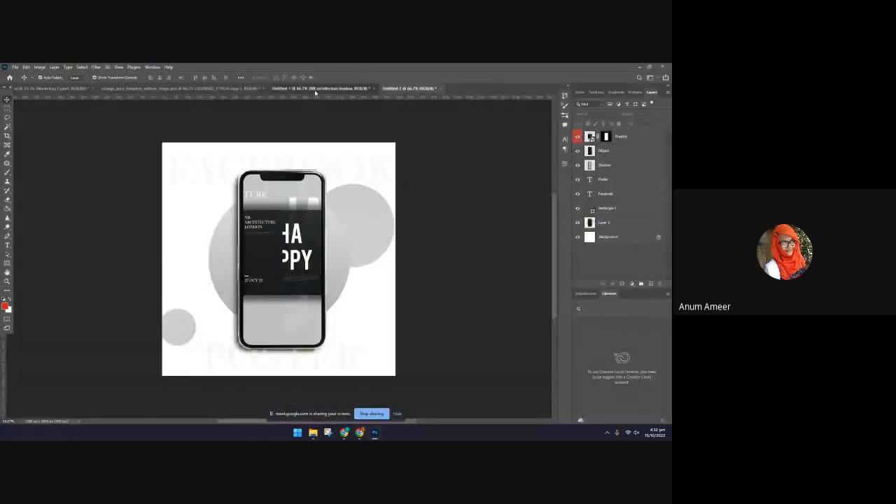
left_click(280, 88)
left_click(300, 254)
left_click(238, 216)
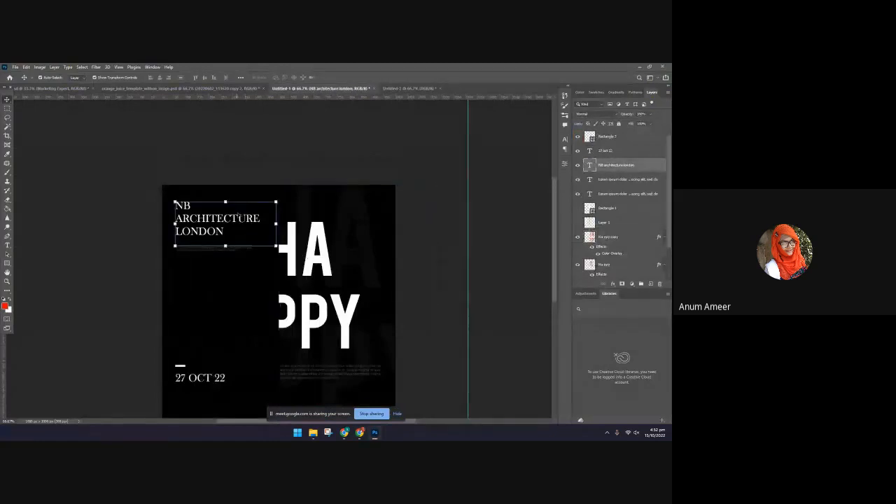
left_click(278, 199)
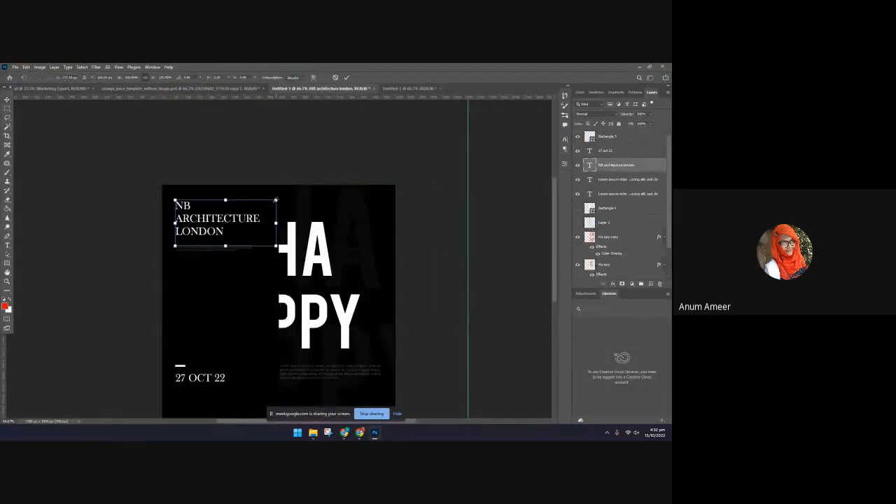
left_click_drag(275, 200, 277, 200)
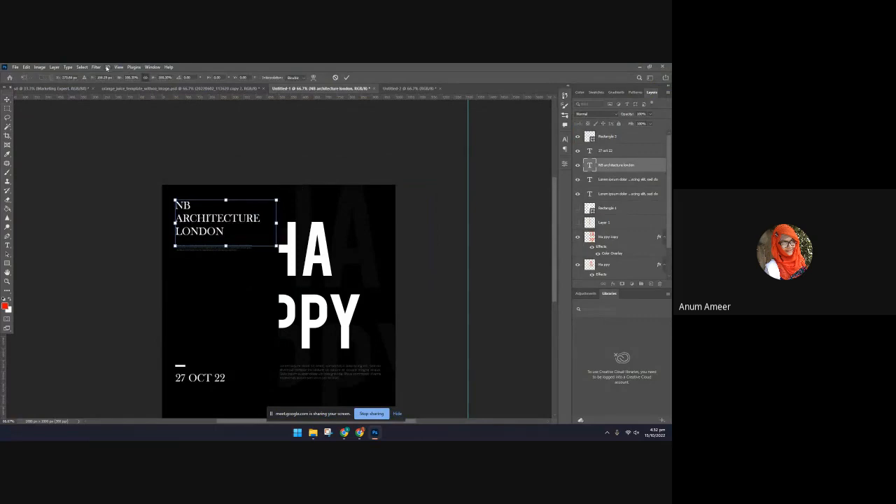
left_click(107, 67)
left_click(333, 262)
key("Return")
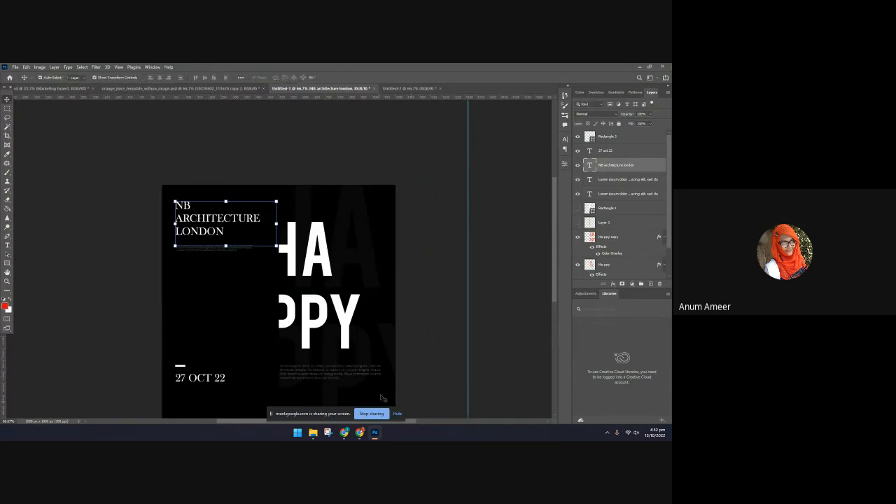
Switch to the browser, close the Free PSD page and preview the FreeIconsPng barcode from the barcode png image results
left_click(360, 432)
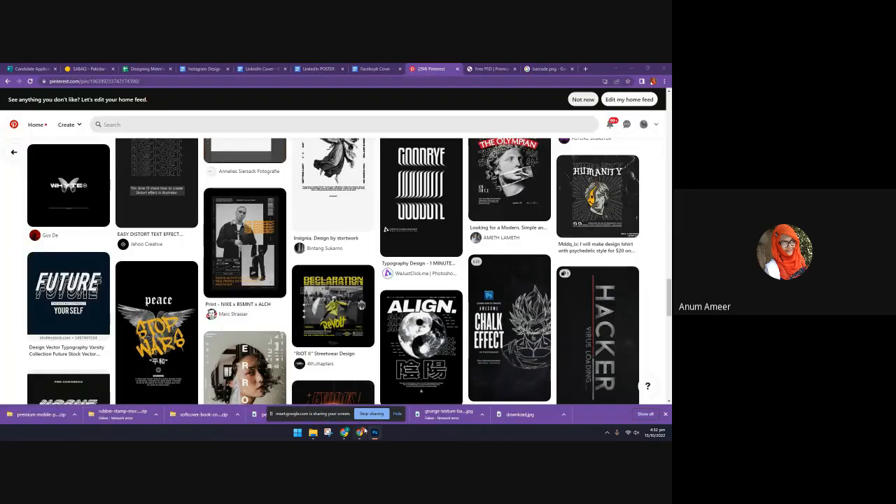
left_click(550, 69)
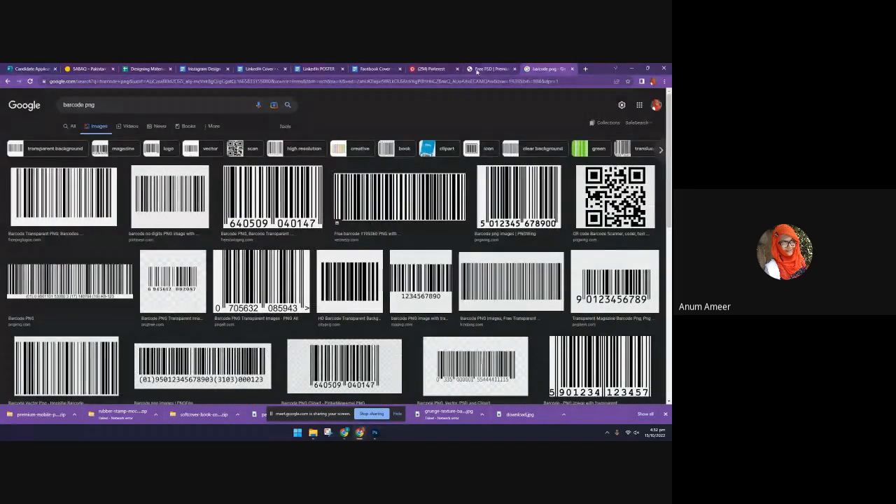
left_click(477, 70)
left_click(535, 68)
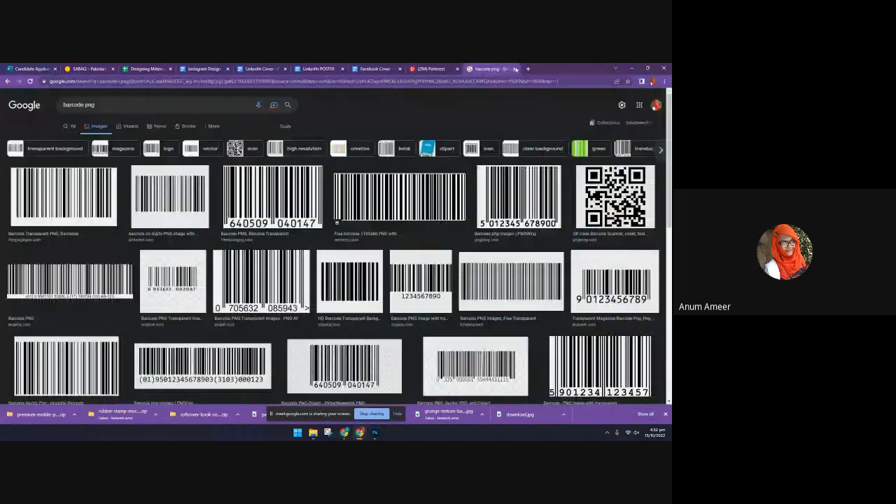
left_click(269, 194)
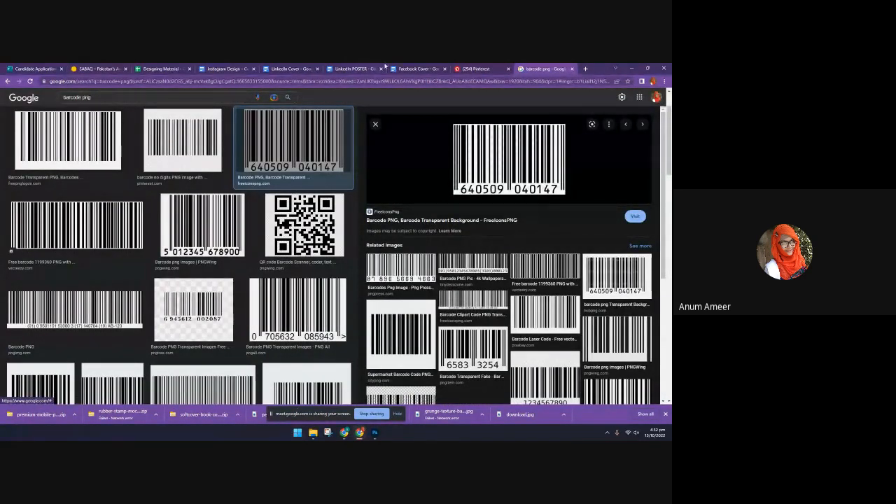
View the Pinterest poster feed alongside the barcode preview and check the options for saving or copying the barcode image
left_click(417, 69)
left_click(480, 68)
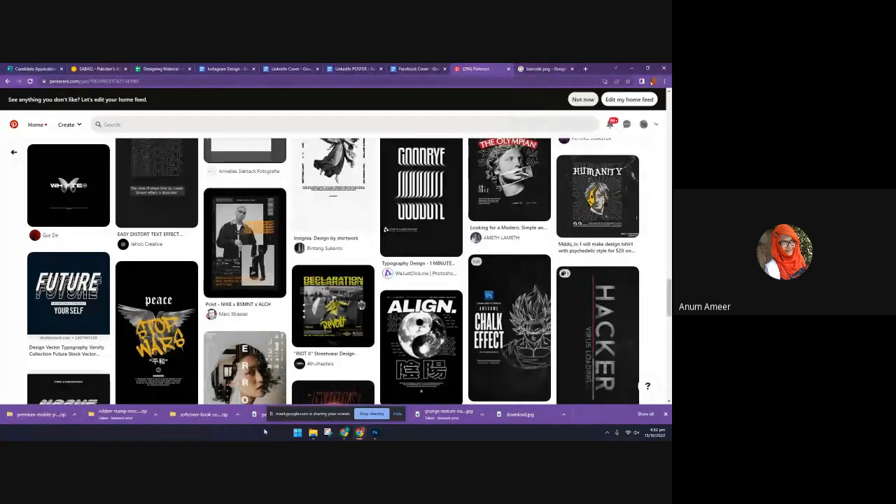
mouse_move(343, 433)
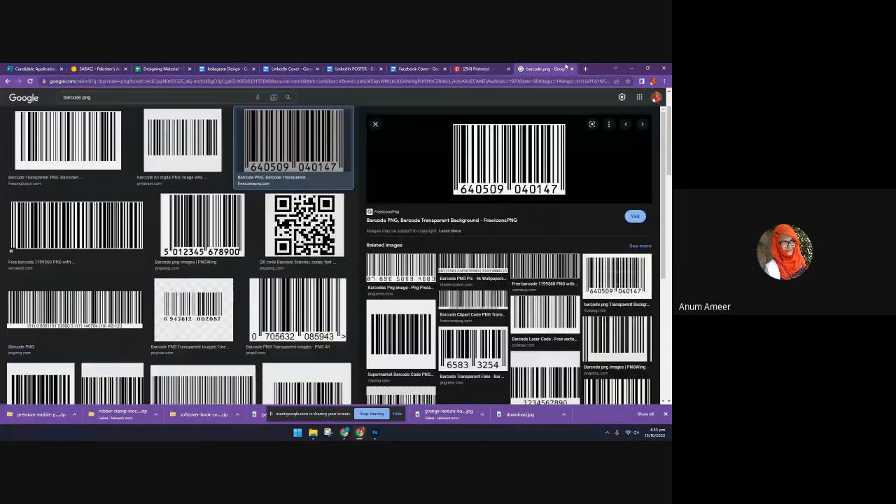
left_click(544, 68)
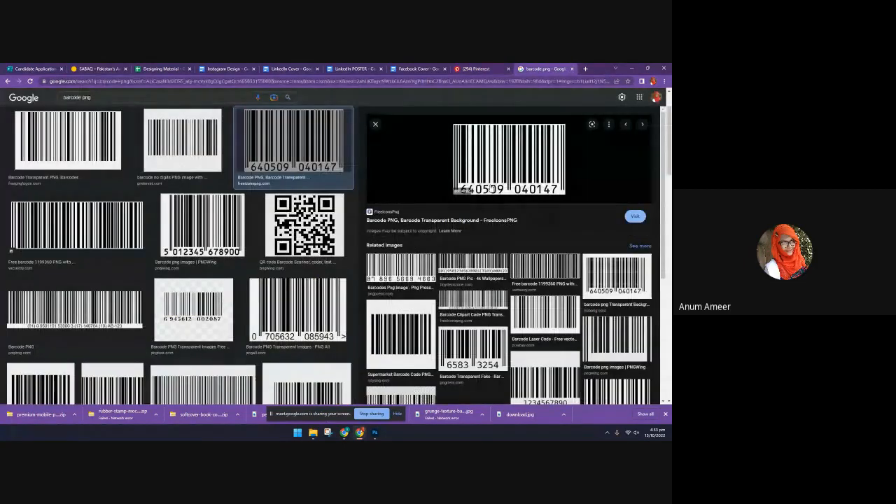
right_click(491, 171)
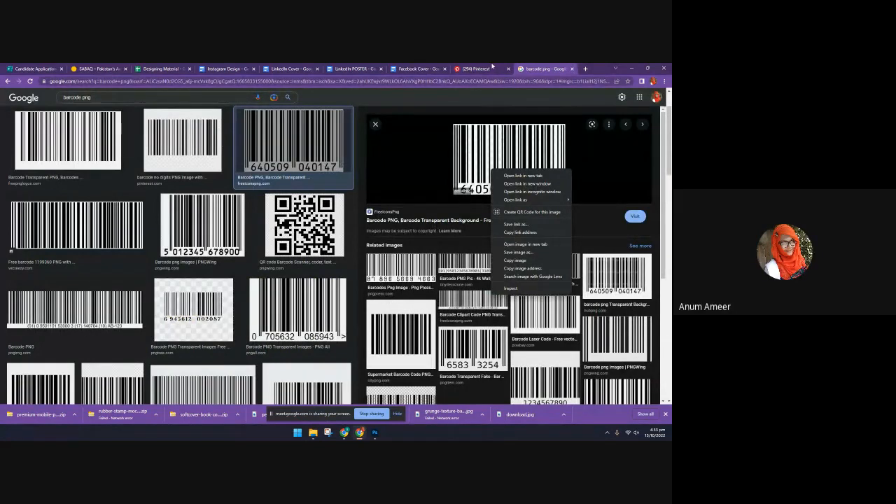
left_click(489, 68)
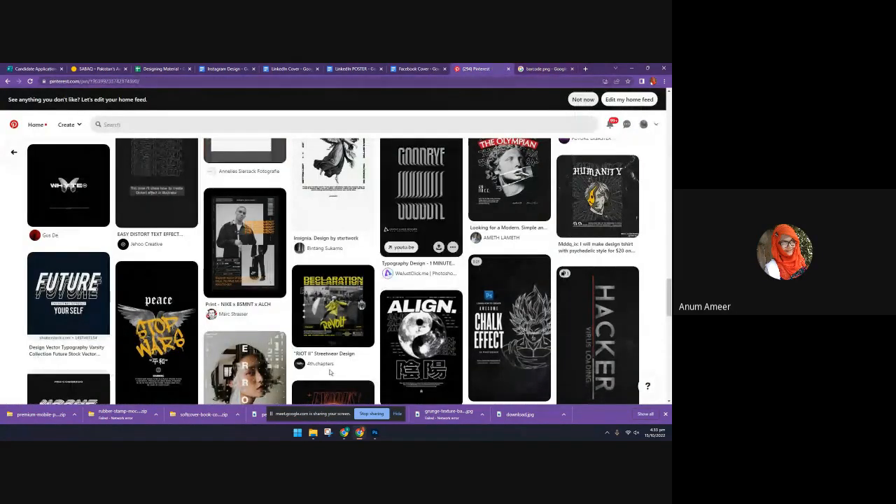
Search the web for pexels in place of the Pinterest page and open the Pexels stock photo site
left_click(335, 80)
key("BackSpace")
type("pexels")
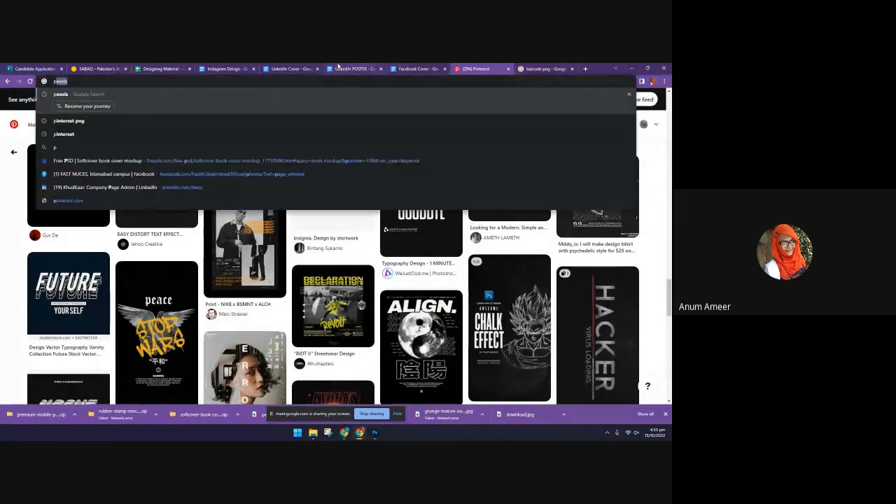
key("Return")
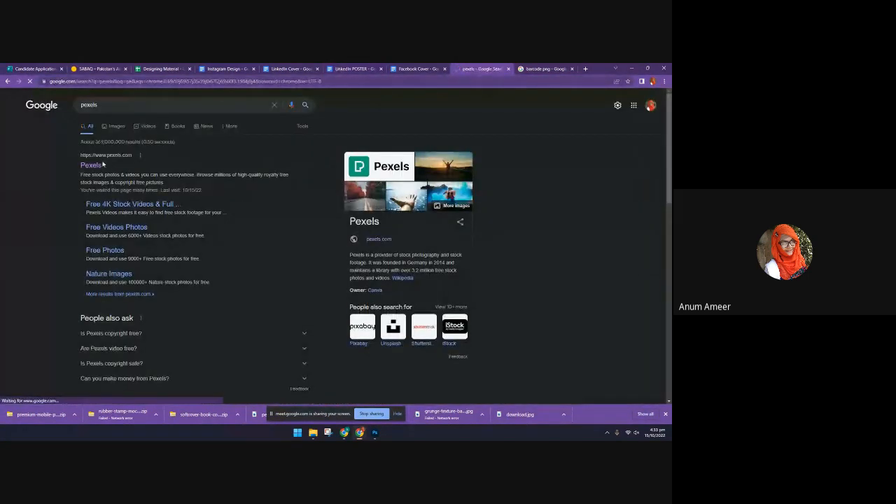
left_click(102, 164)
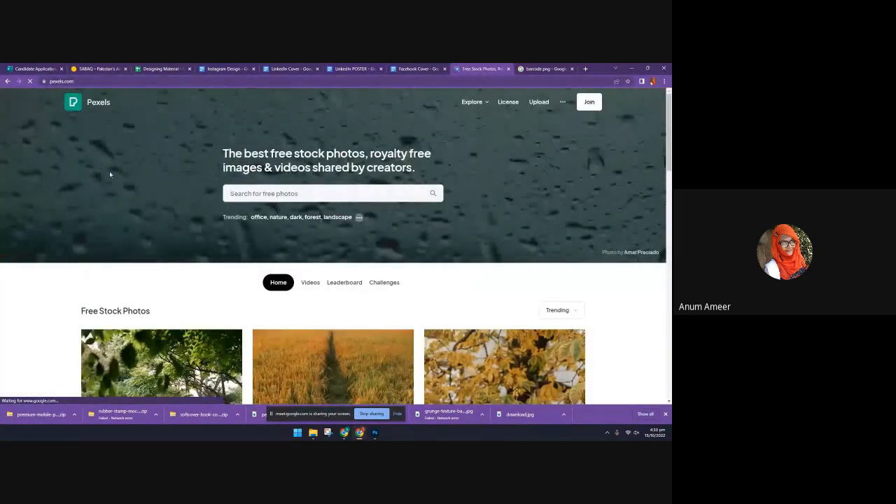
Open the brown wheat field photo on Pexels, examine its details and download size options, and return to the gallery
scroll(355, 227, "down", 5)
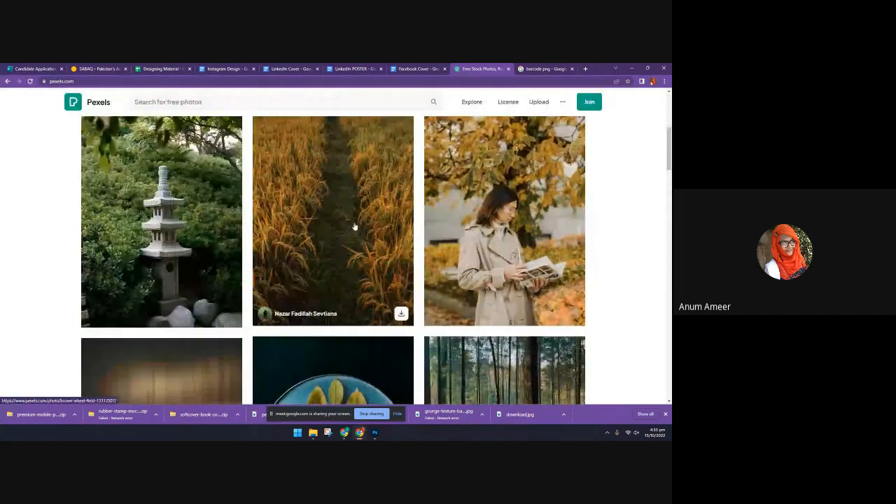
left_click(355, 226)
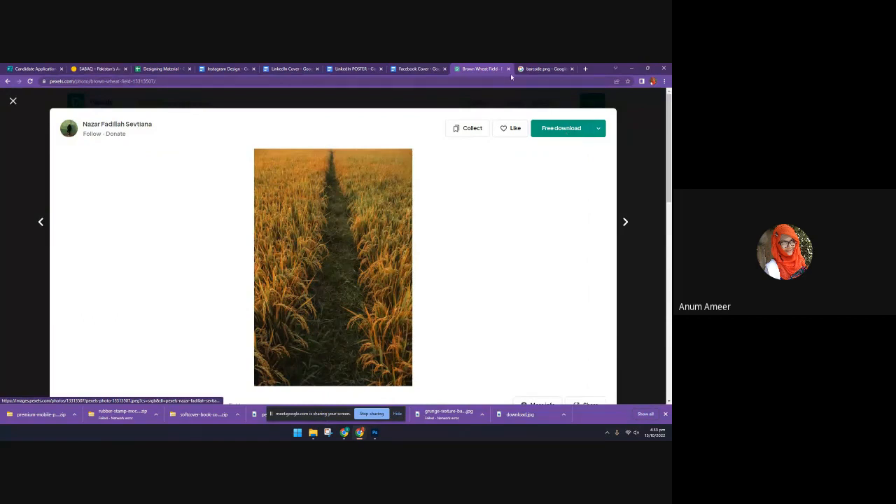
left_click(536, 69)
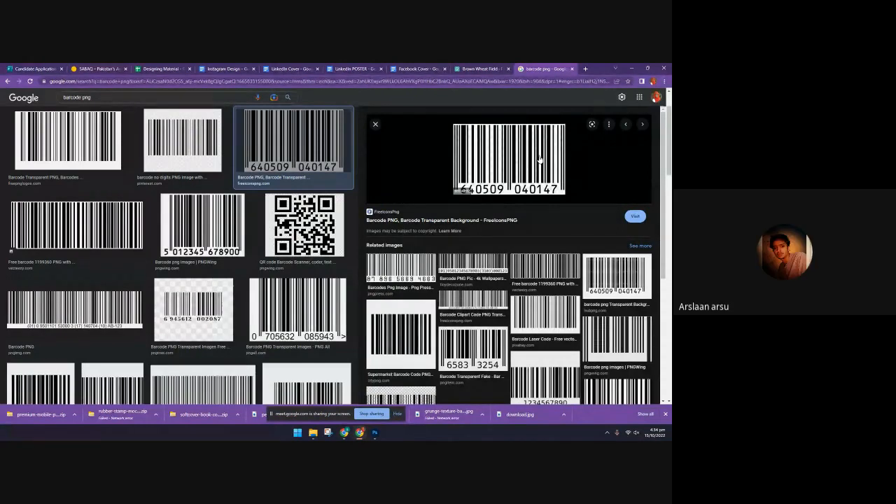
key("ctrl+shift+Tab")
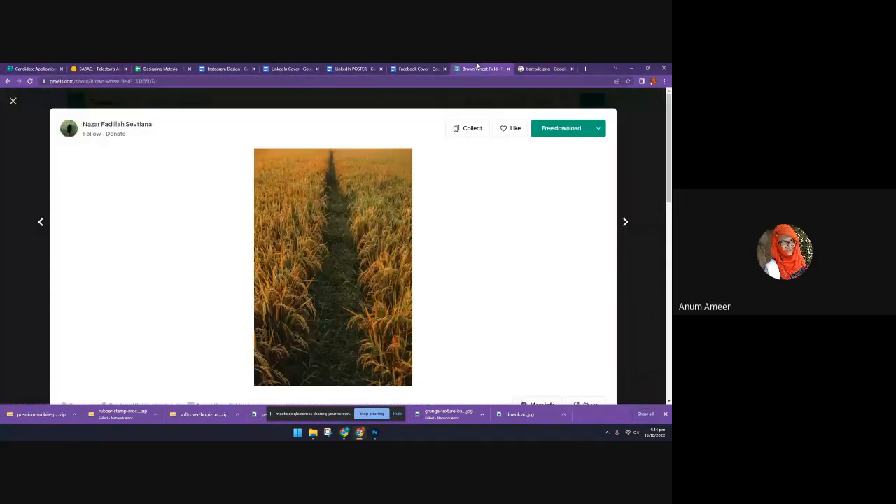
scroll(511, 140, "down", 3)
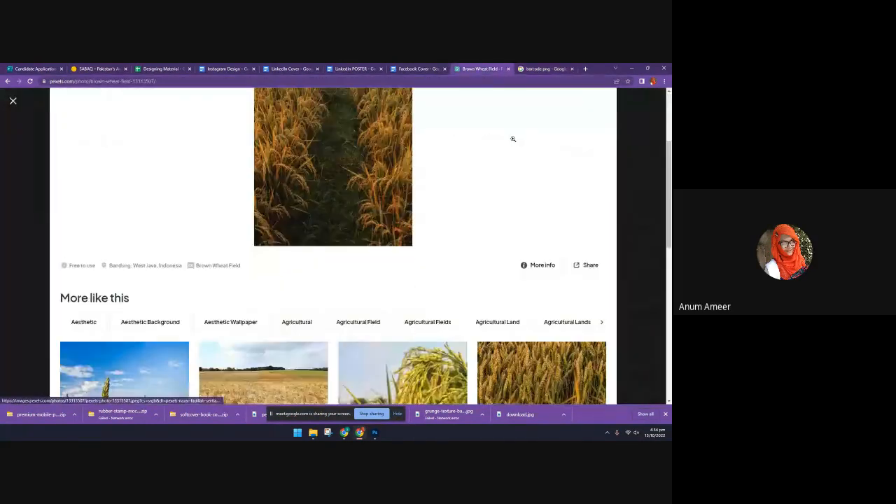
scroll(593, 128, "up", 3)
left_click(597, 130)
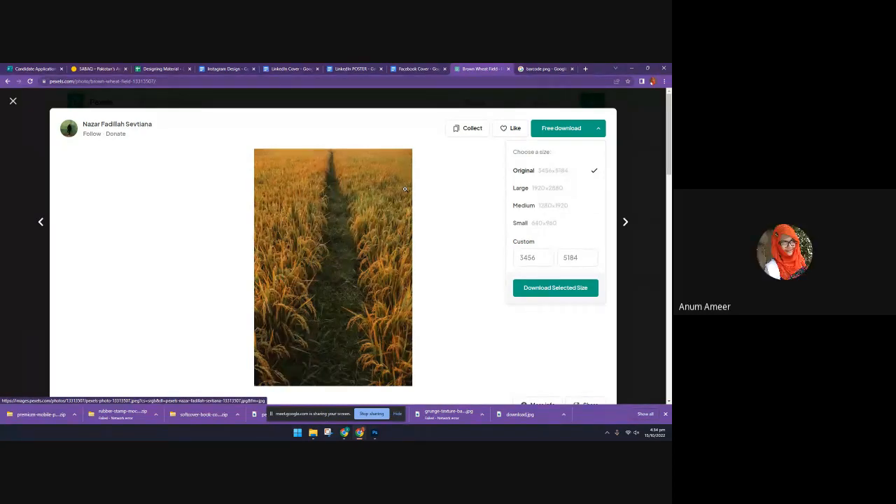
left_click(637, 129)
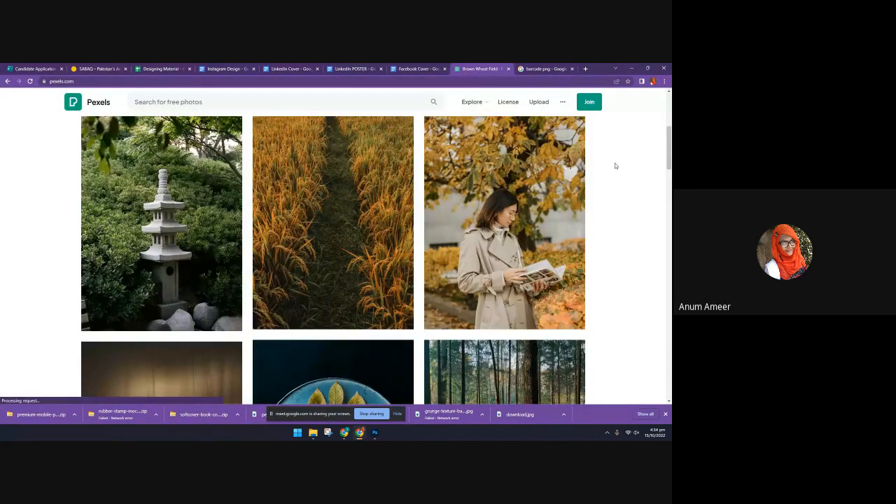
Search Pexels for texture photos and look through the results
left_click(128, 102)
type("tex")
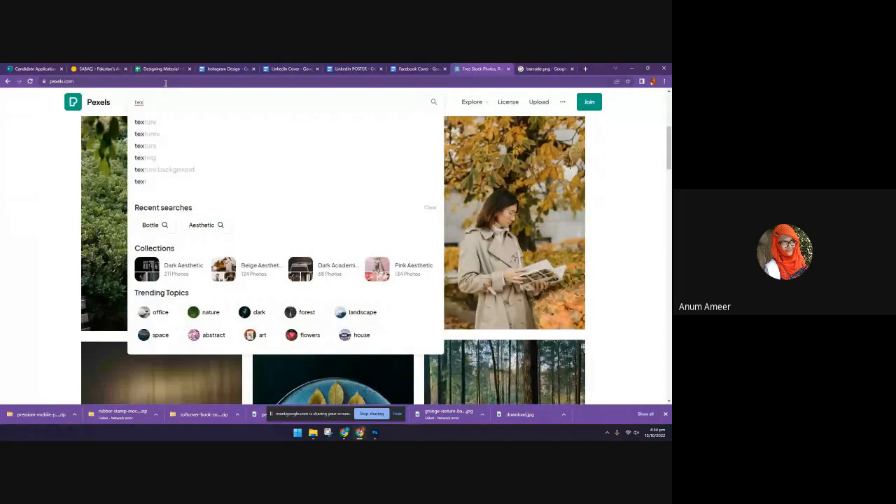
key("Return")
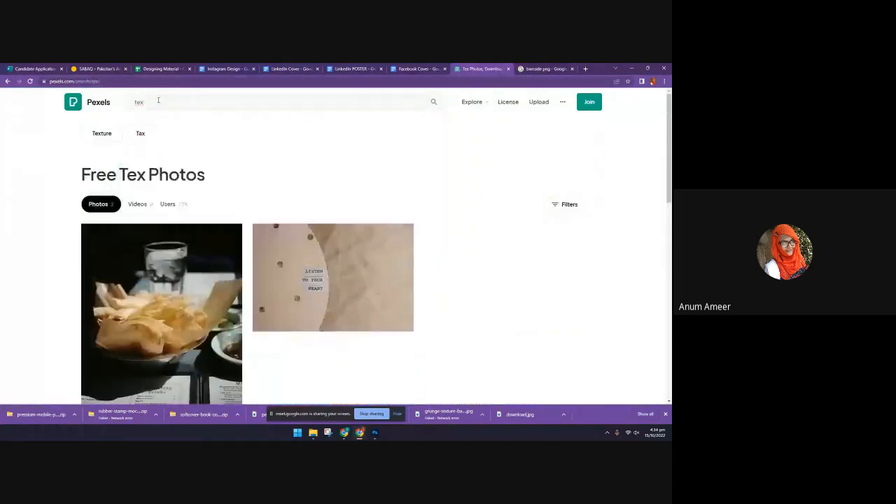
left_click(158, 101)
left_click(154, 122)
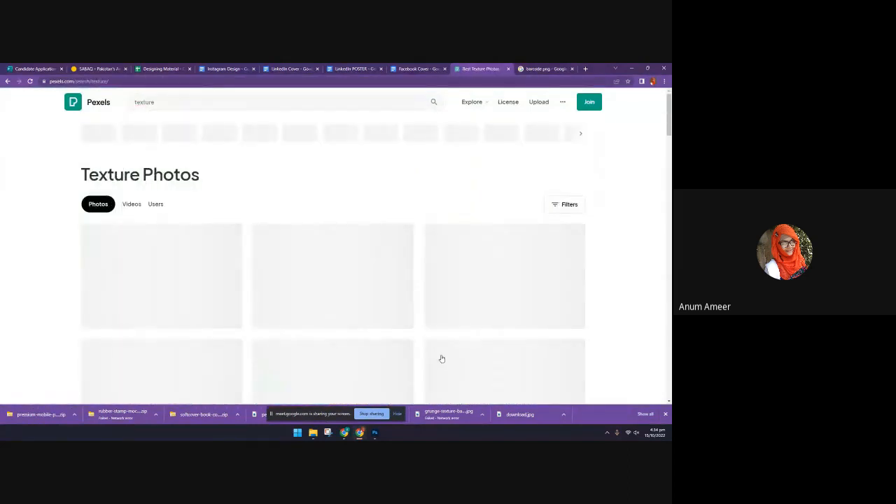
scroll(392, 350, "down", 6)
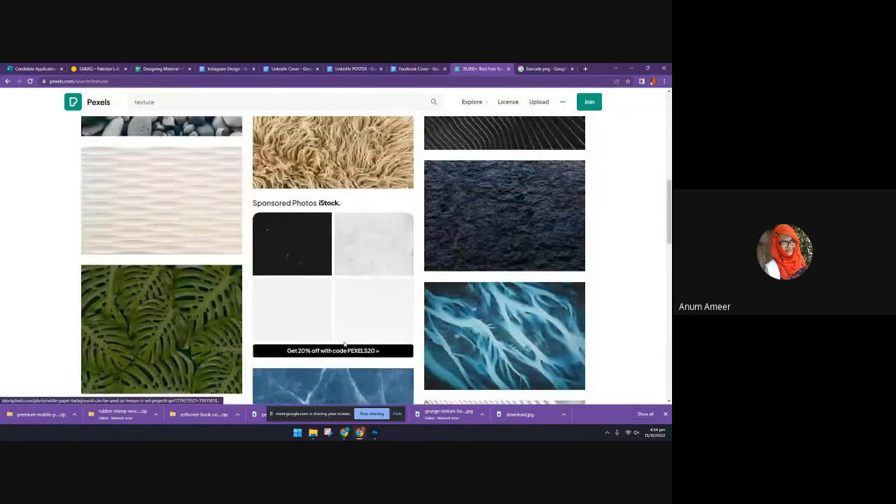
scroll(344, 345, "down", 7)
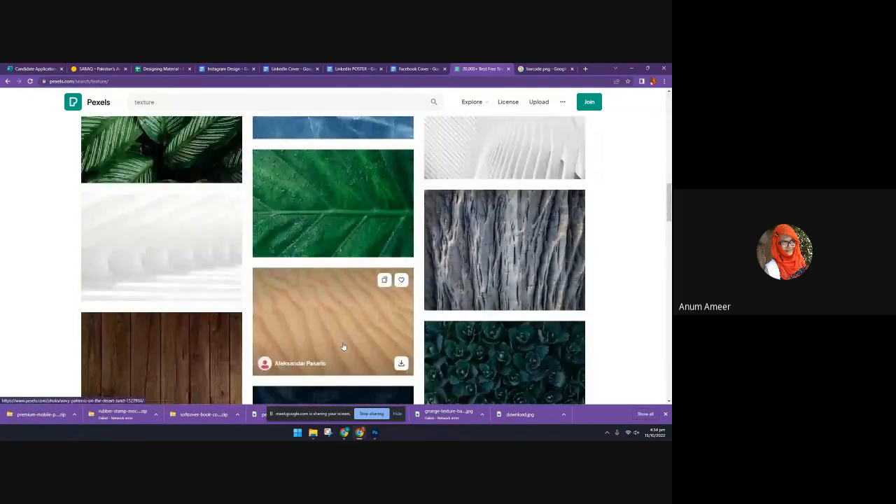
scroll(343, 345, "down", 3)
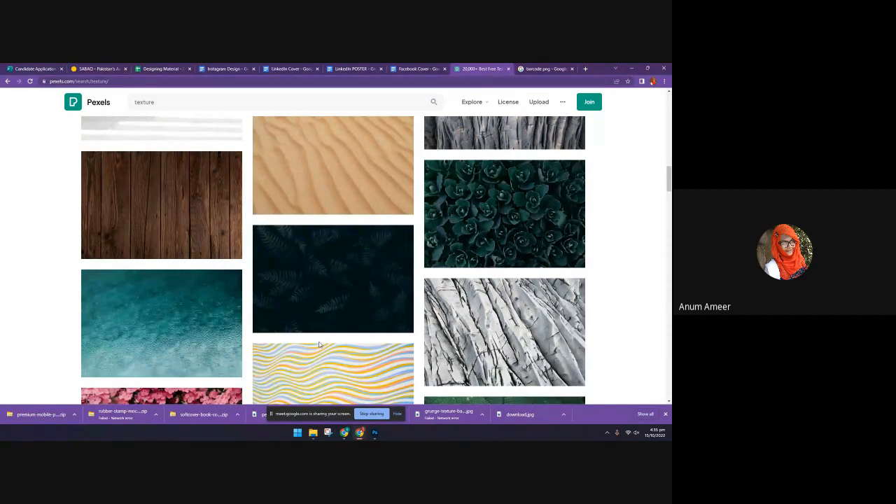
Close the Pexels and barcode pages and switch back to the HAPPY poster in Photoshop
left_click(508, 69)
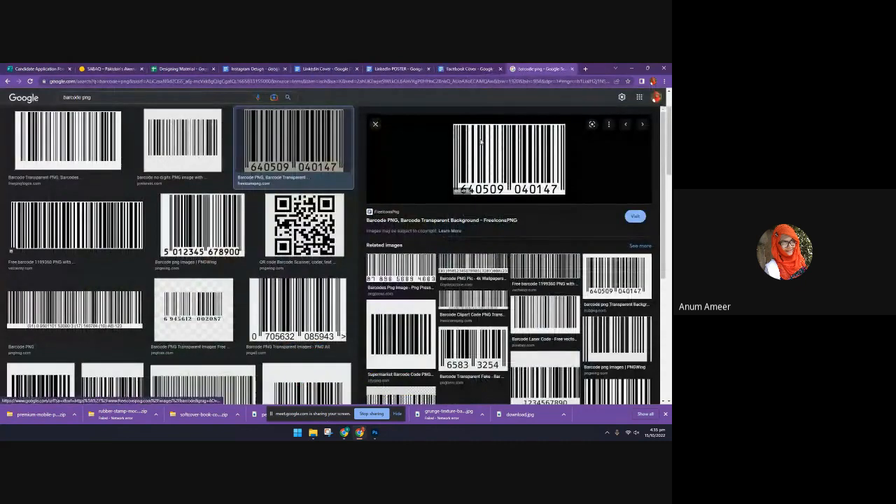
left_click(571, 69)
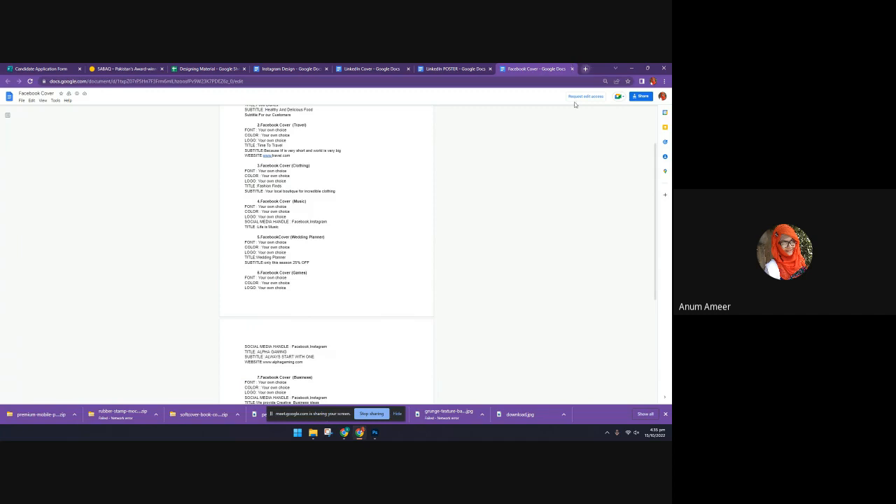
mouse_move(378, 431)
left_click(374, 432)
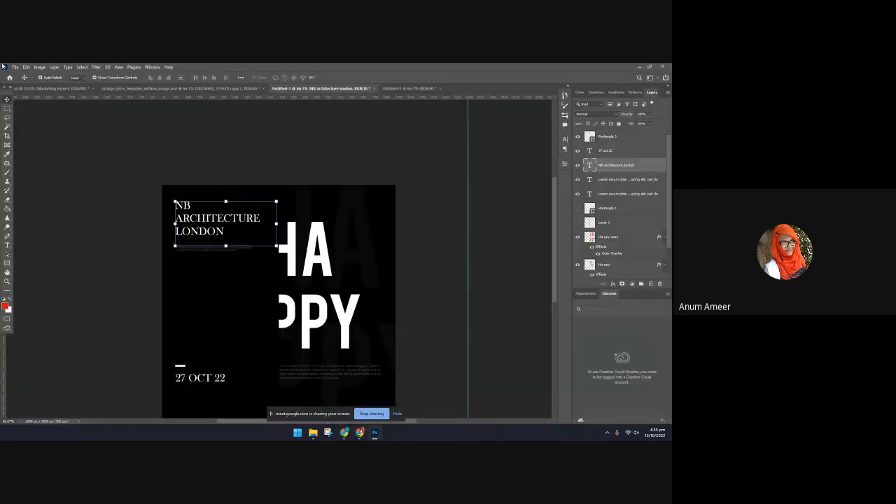
Convert the HAPPY poster from RGB to CMYK colour mode without flattening its layers
left_click(54, 67)
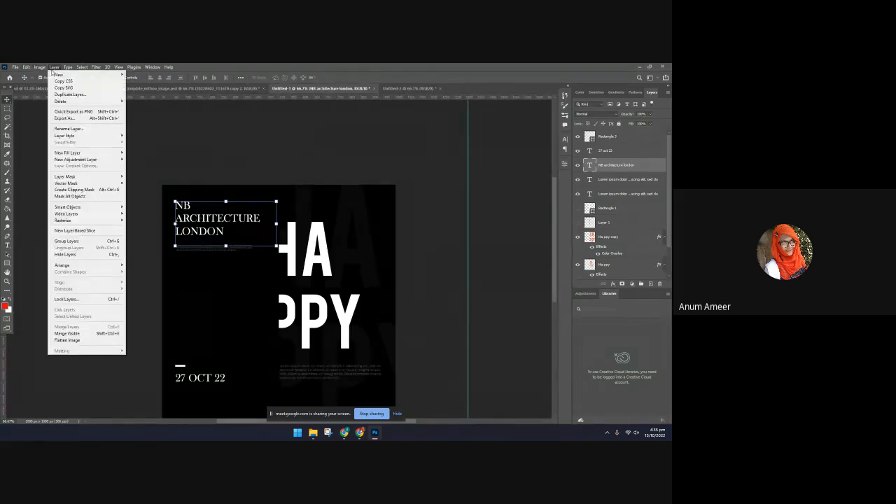
mouse_move(46, 75)
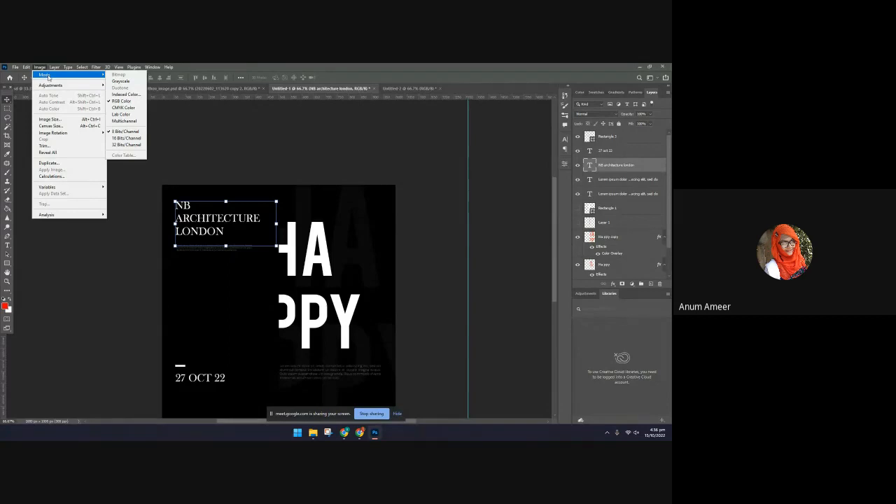
left_click(39, 67)
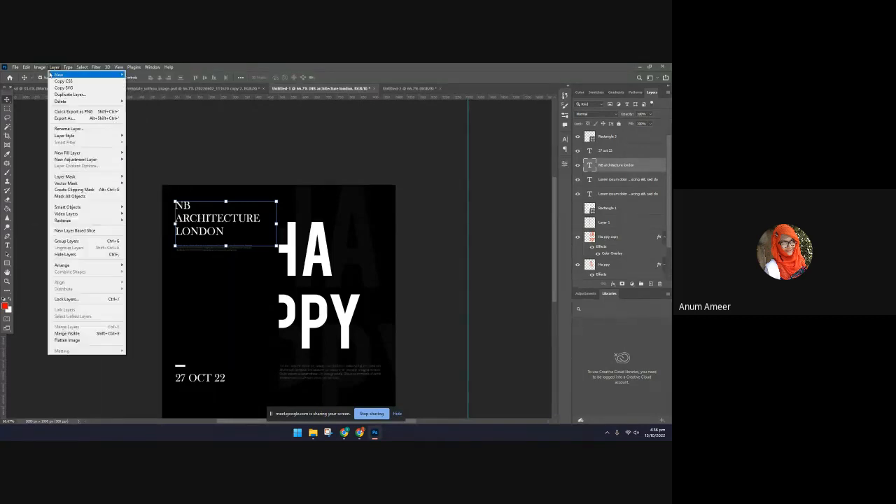
mouse_move(75, 75)
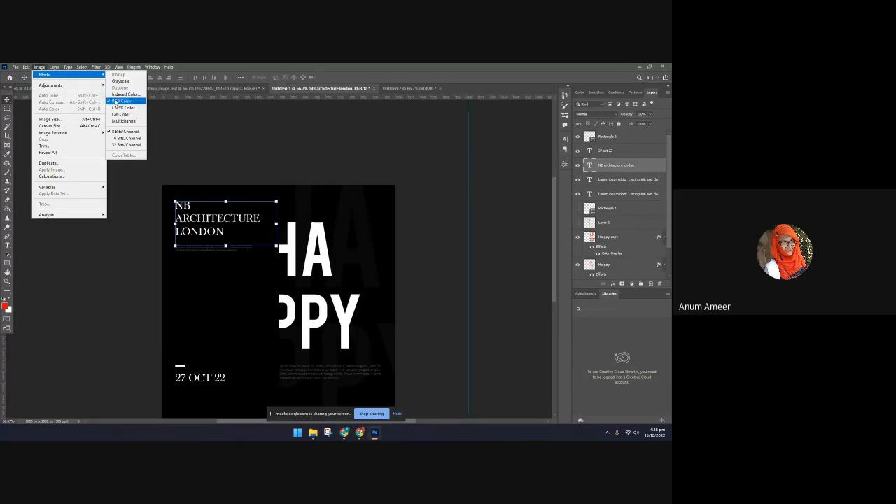
left_click(119, 107)
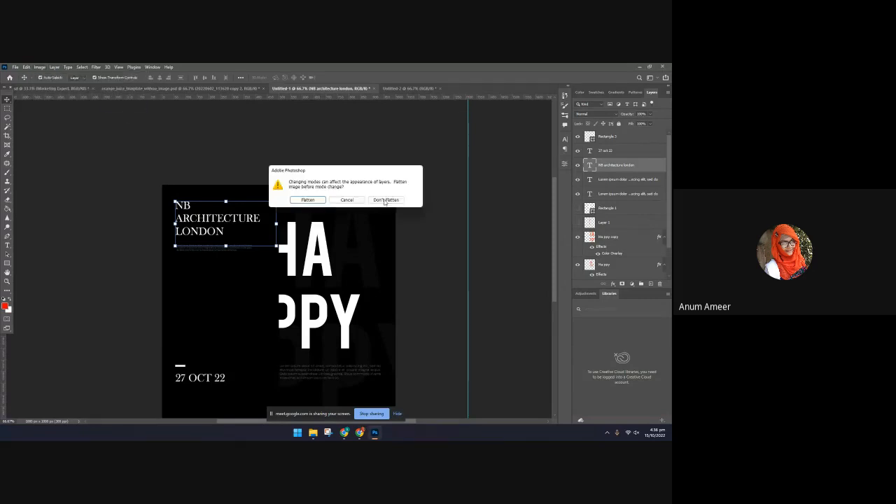
left_click(317, 201)
left_click(397, 202)
left_click(330, 210)
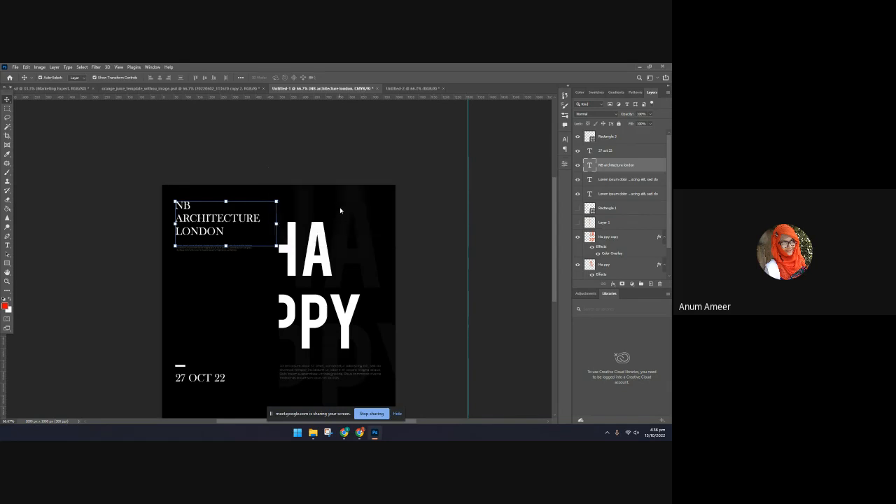
Save a JPEG copy of the CMYK poster as Untitled-1 in the photshop folder, accepting the JPEG options
scroll(265, 372, "down", 1)
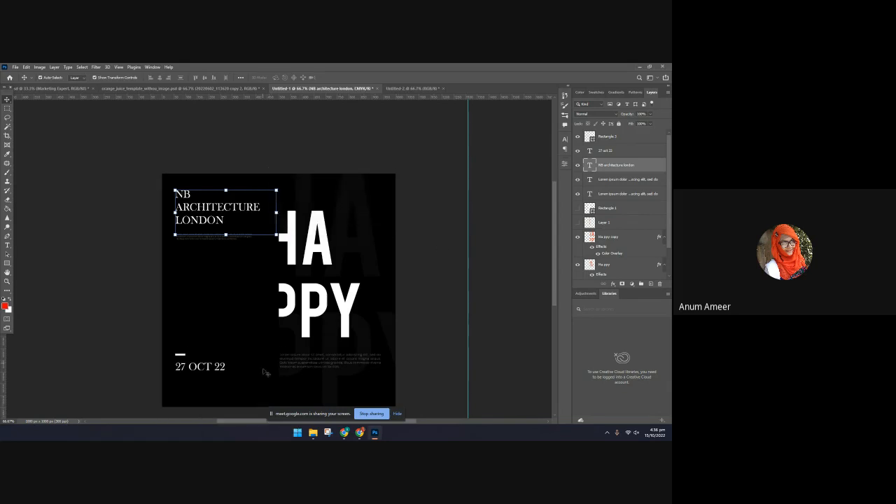
left_click(15, 67)
left_click(42, 140)
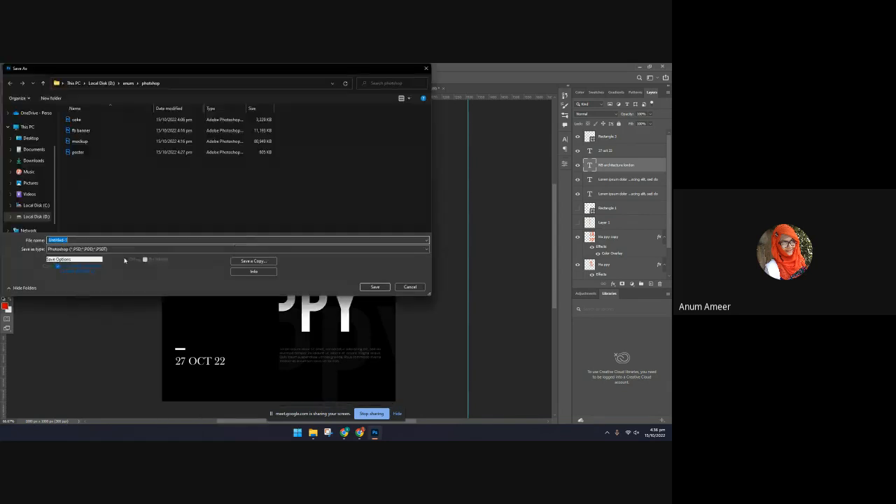
left_click(245, 261)
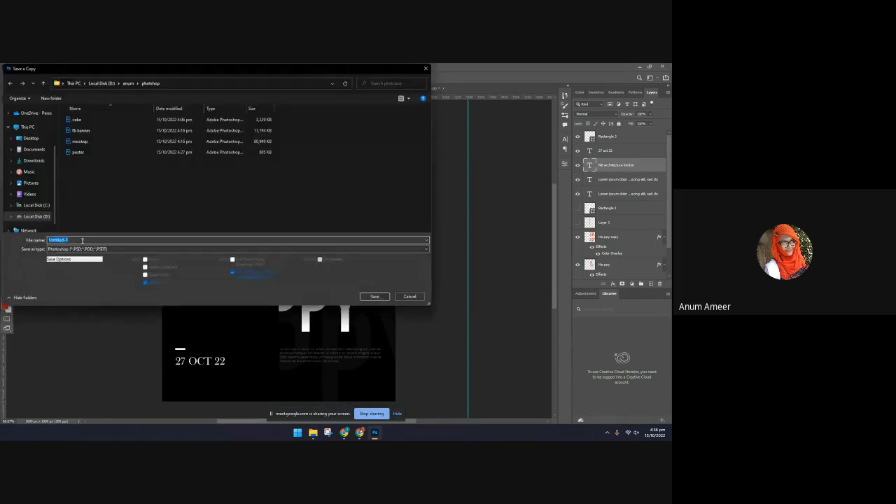
left_click(280, 248)
left_click(383, 283)
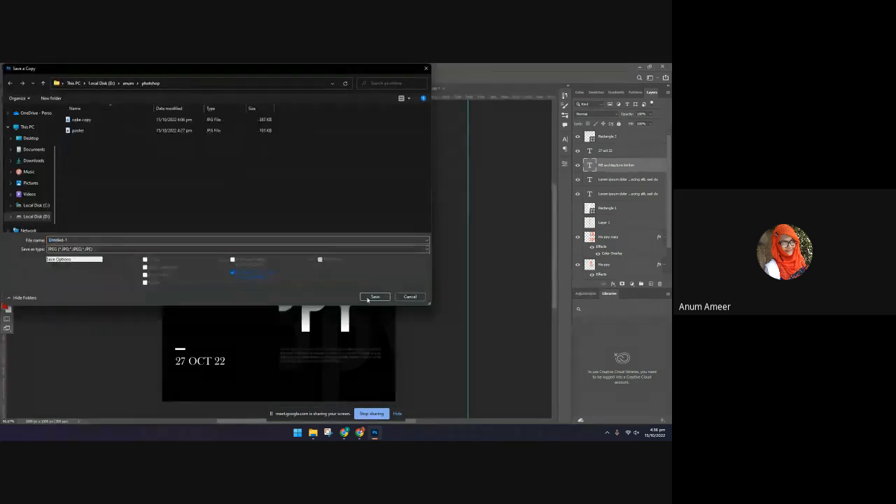
left_click(382, 295)
left_click(277, 117)
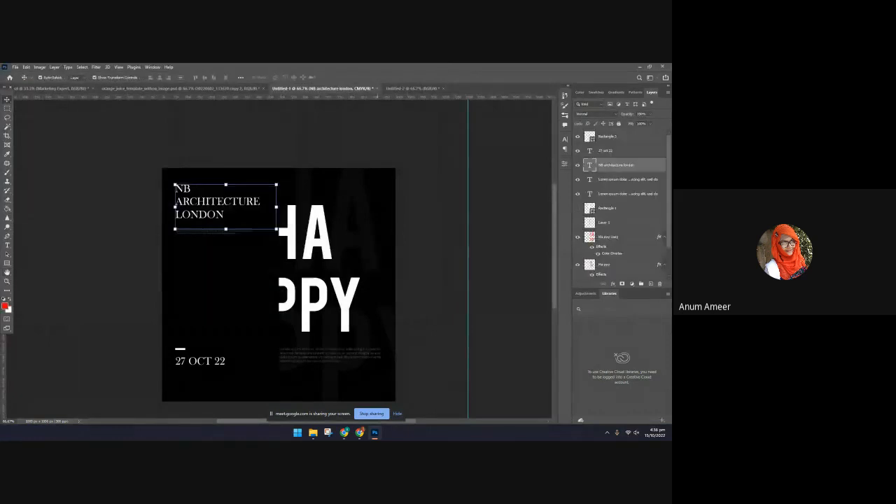
Open the photshop folder on Local Disk (D:) in File Explorer and show its files as large thumbnails
mouse_move(312, 432)
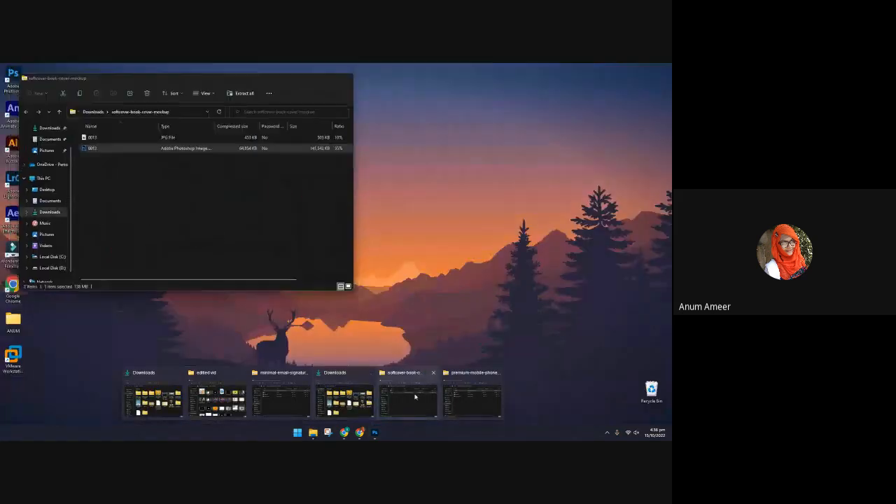
left_click(170, 396)
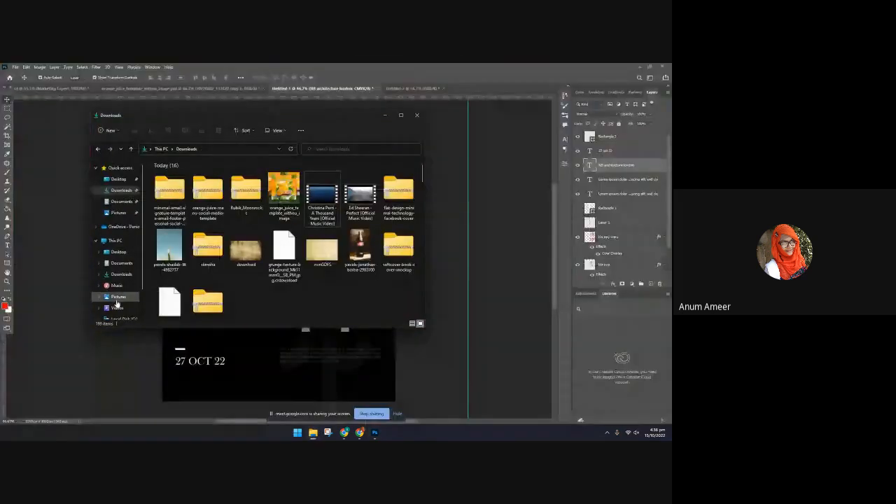
scroll(115, 300, "down", 1)
left_click(119, 293)
double_click(166, 175)
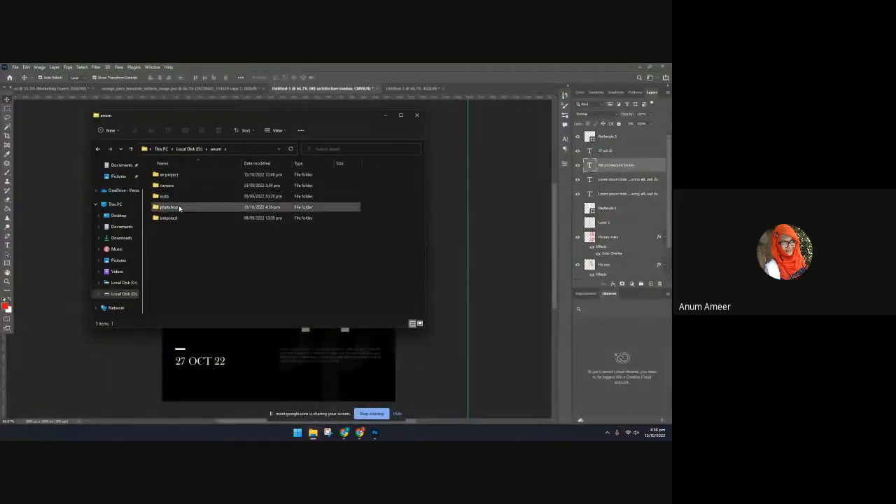
double_click(170, 206)
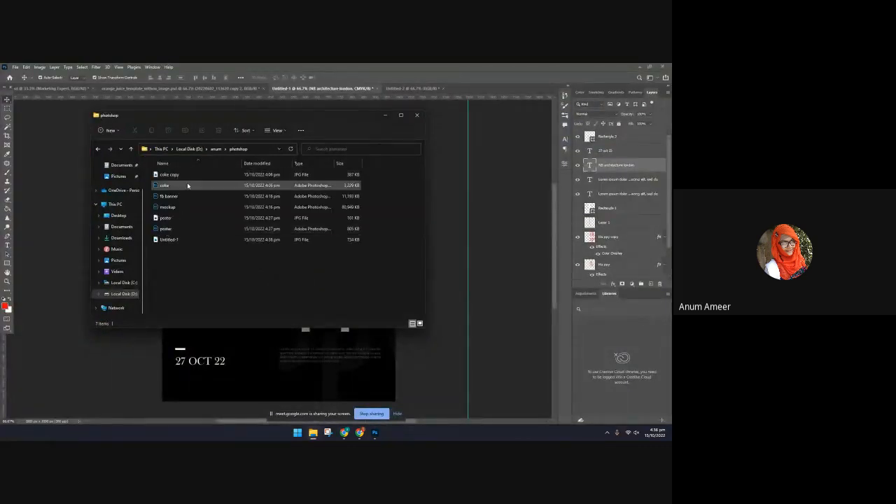
left_click(420, 323)
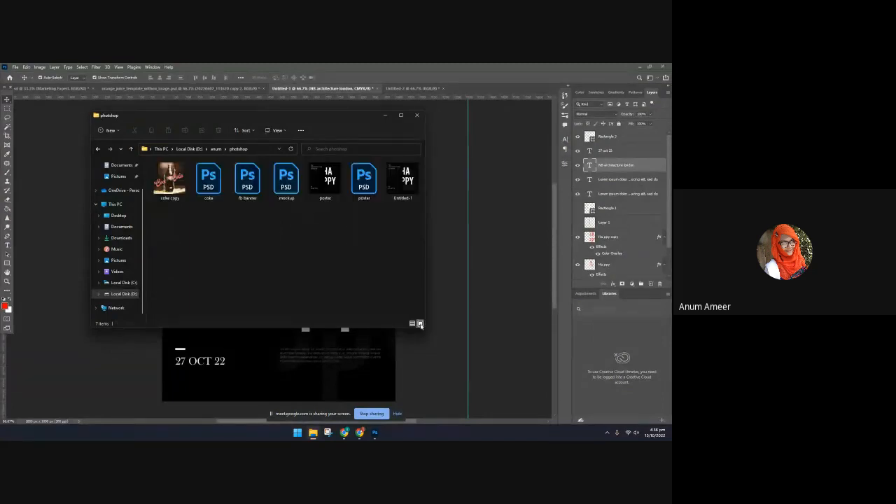
View Untitled-1.jpg, compare its colours with poster.jpg, and return to the poster in Photoshop
double_click(402, 179)
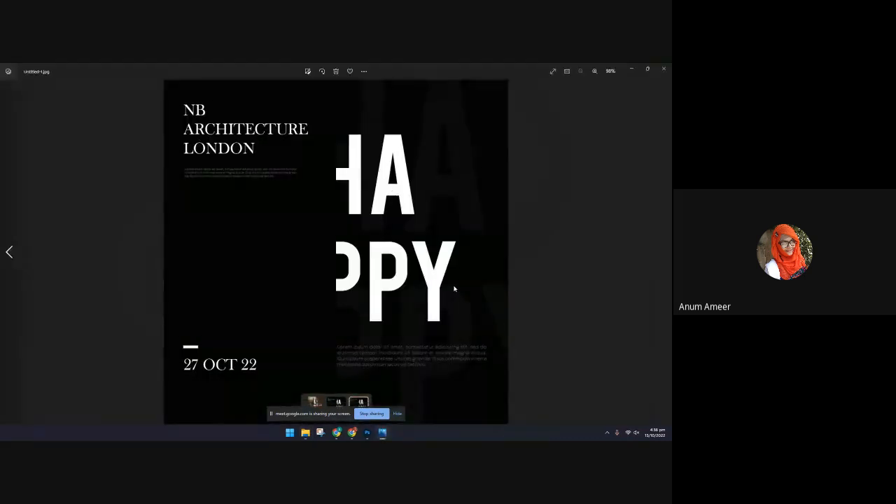
key("Left")
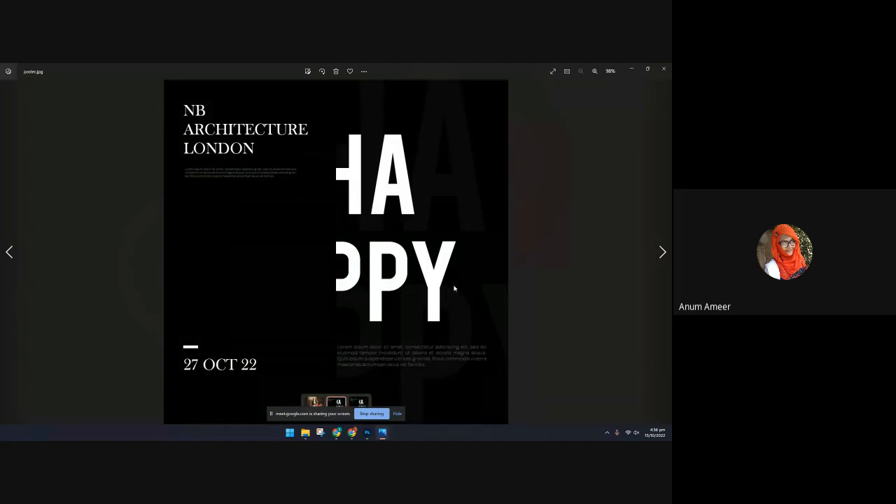
key("Right")
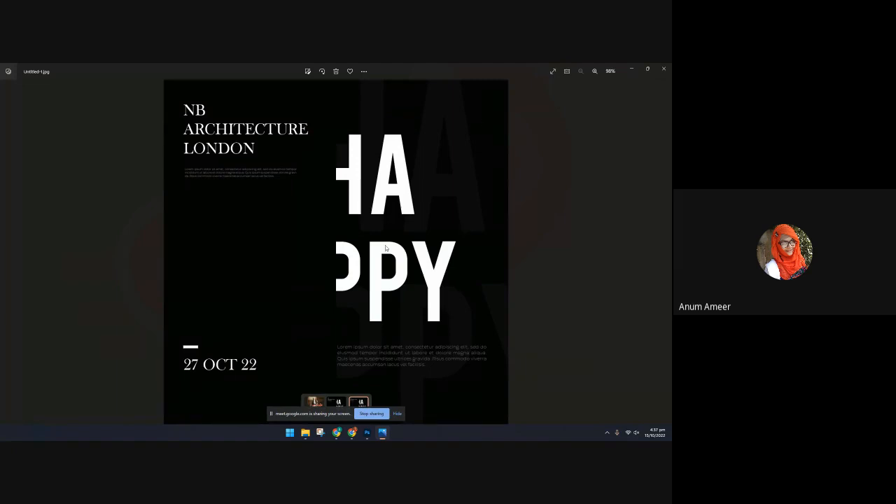
left_click(367, 435)
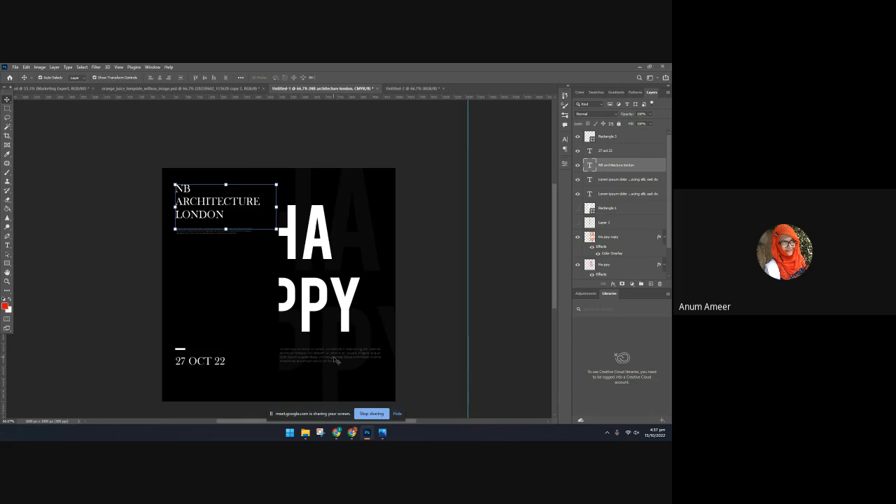
Switch to Chrome, search the web for pinterest png in a new tab and open the Pinterest PNG board
left_click(351, 432)
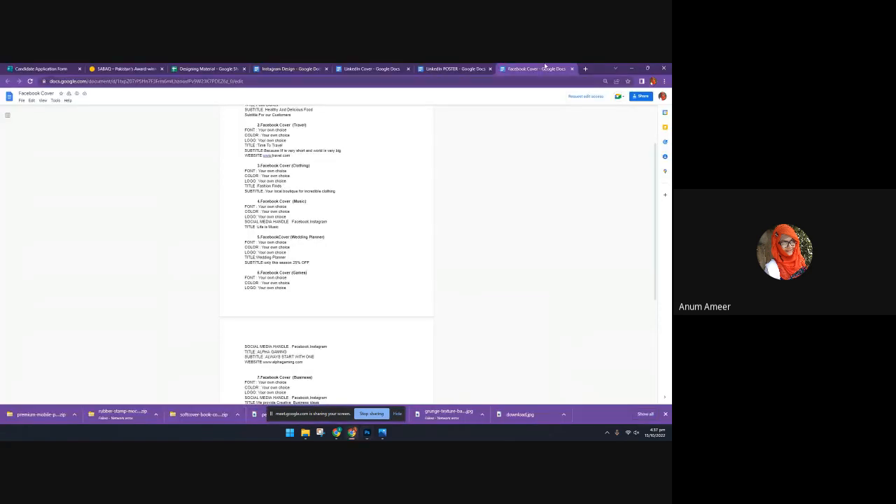
left_click(585, 69)
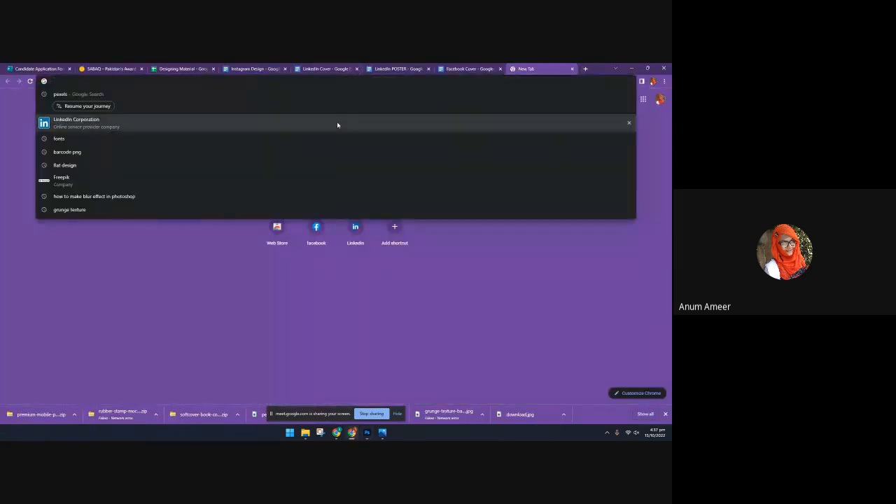
type("pin")
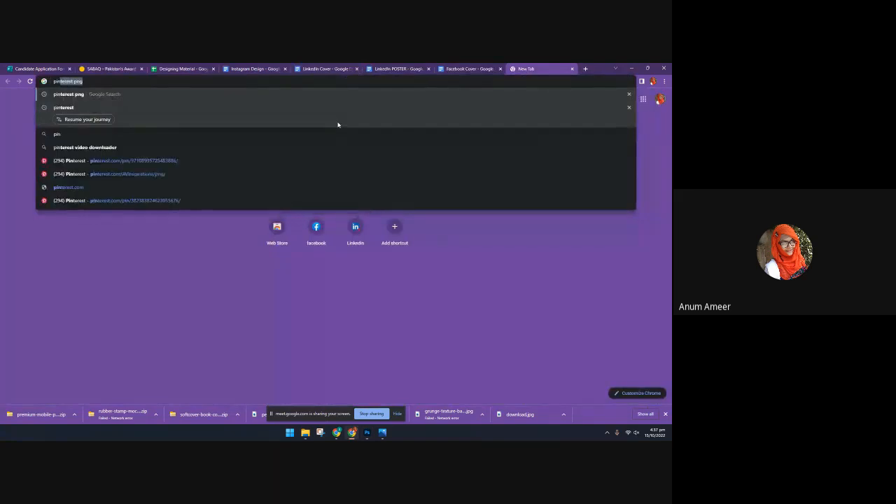
key("Return")
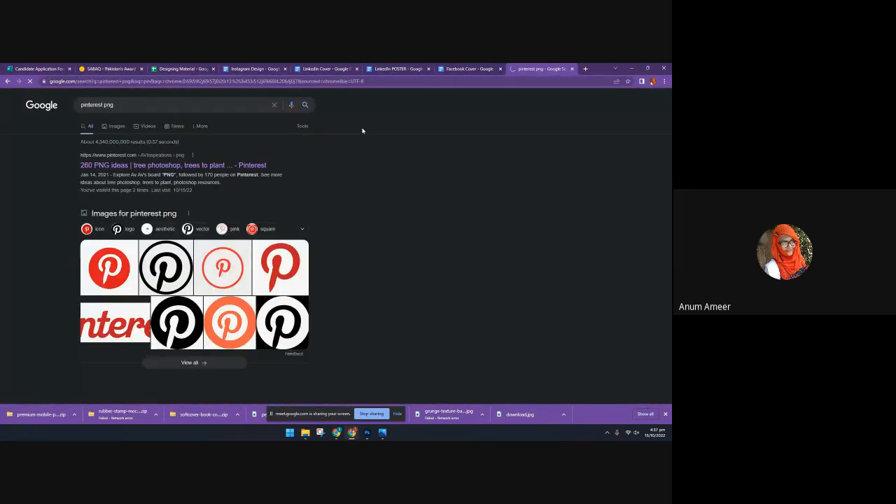
left_click(125, 164)
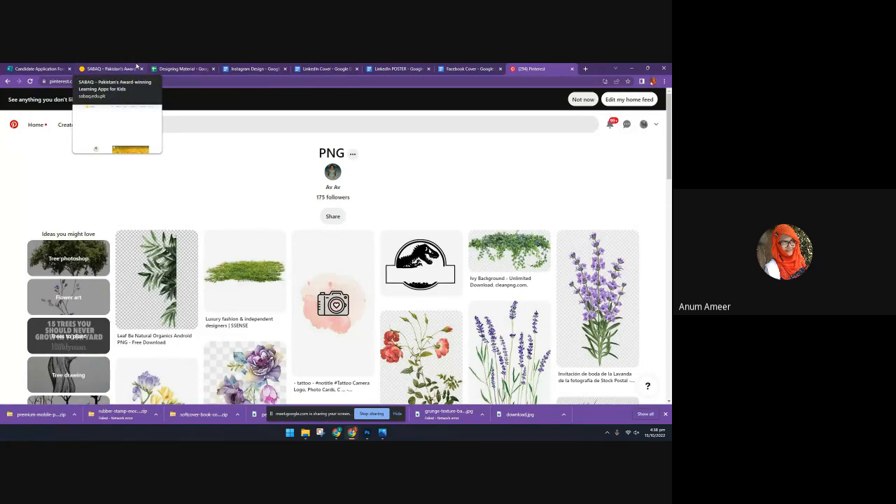
Search Pinterest for travel
left_click(179, 127)
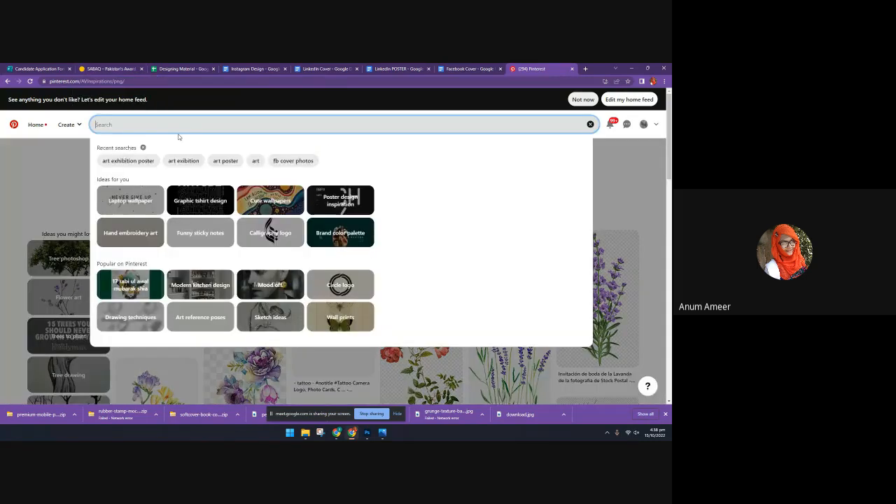
type("tre")
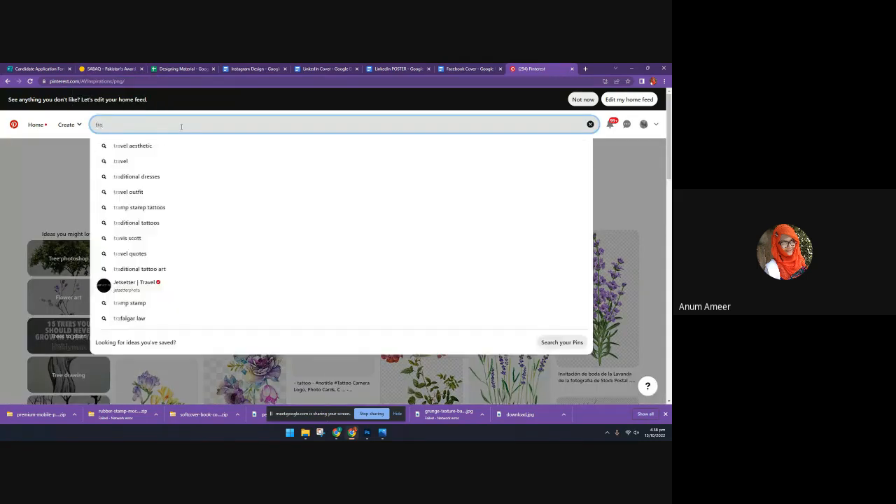
type("ve")
key("Down")
key("Down")
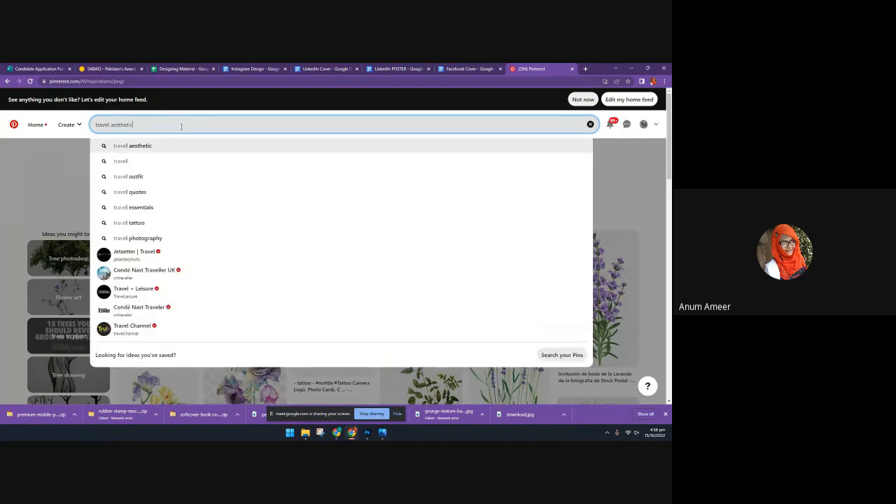
key("Return")
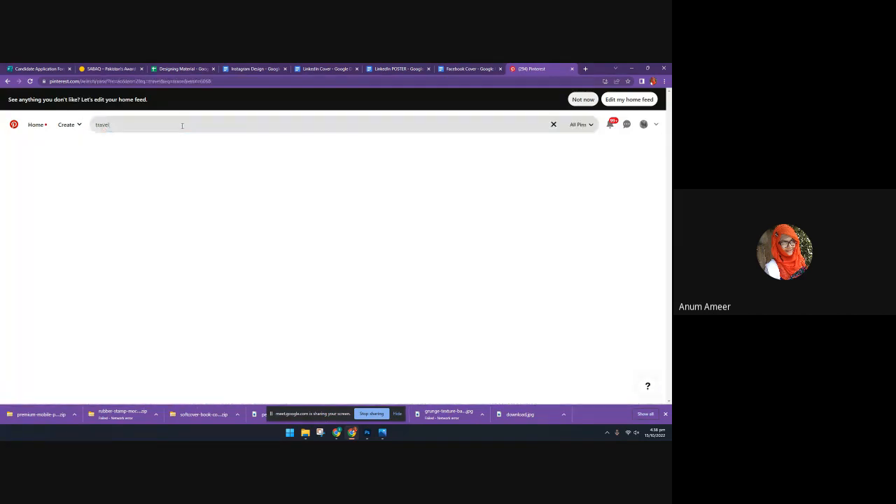
Refine the Pinterest search to travel poster and look through the poster designs
type("po")
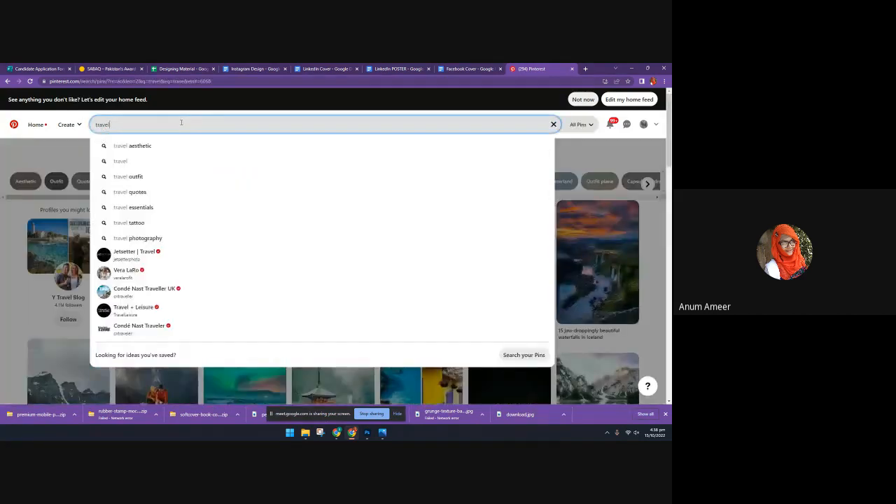
type("ster")
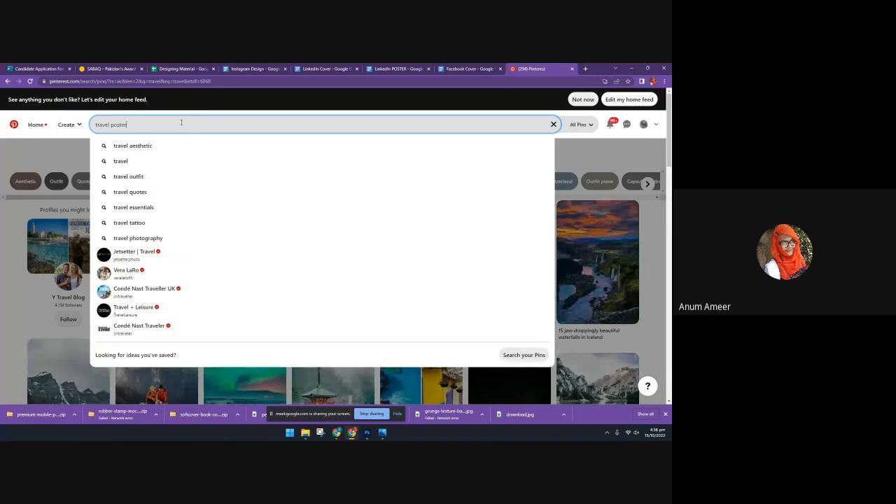
key("Return")
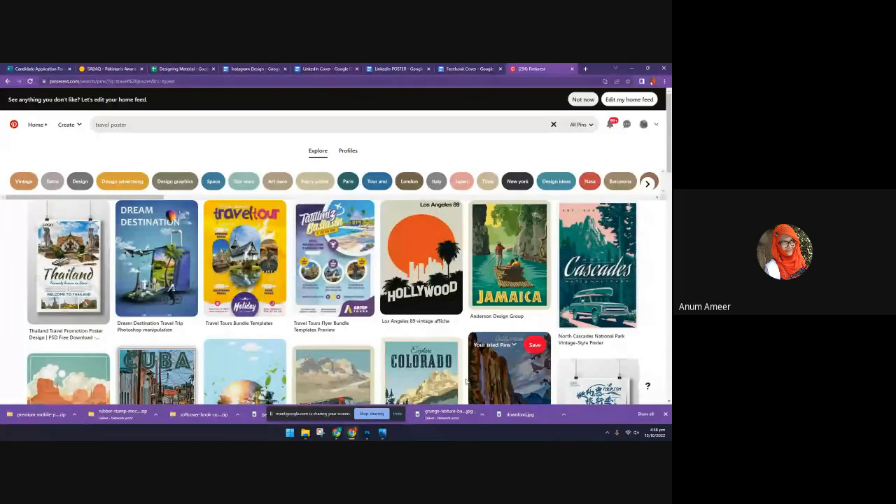
scroll(504, 350, "down", 2)
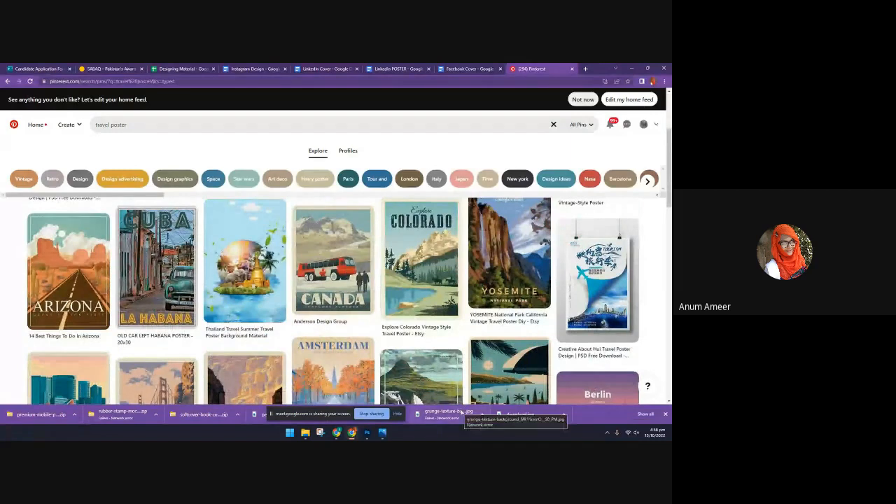
scroll(461, 389, "down", 1)
scroll(461, 389, "down", 3)
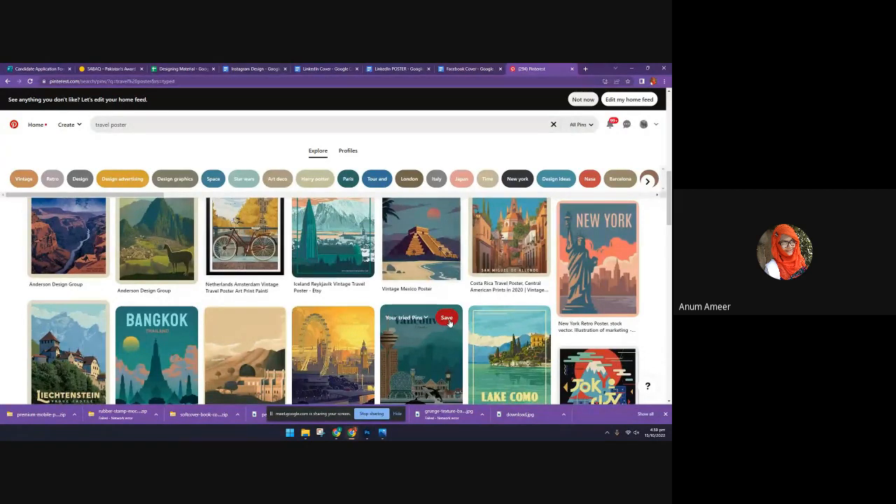
scroll(490, 280, "down", 3)
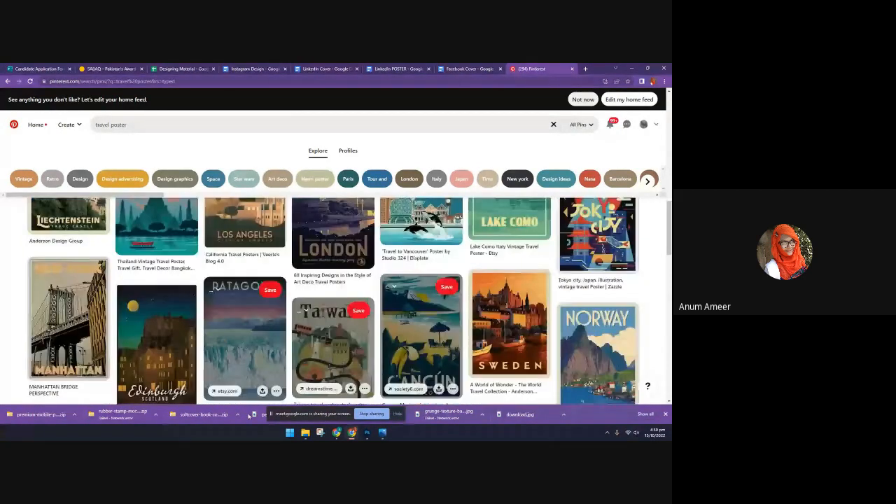
Open the Vietnam travel poster pin from the travel poster results and look through its related designs
scroll(384, 338, "down", 3)
scroll(384, 338, "down", 3)
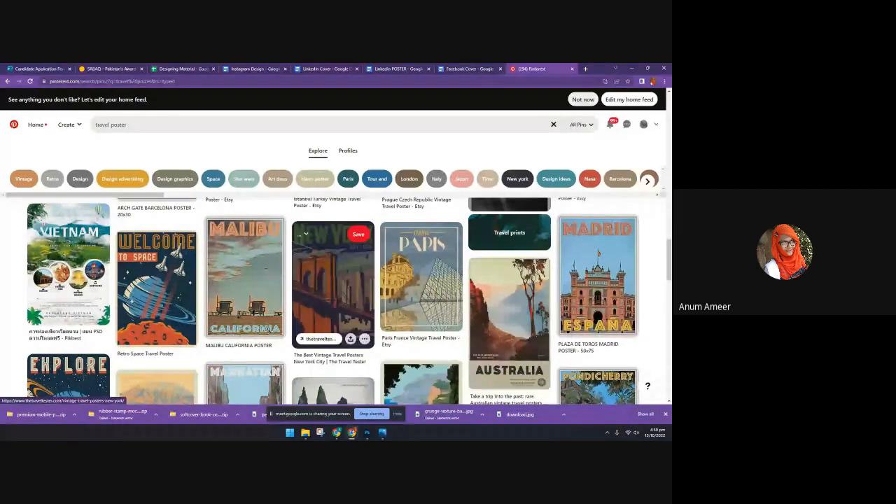
left_click(82, 282)
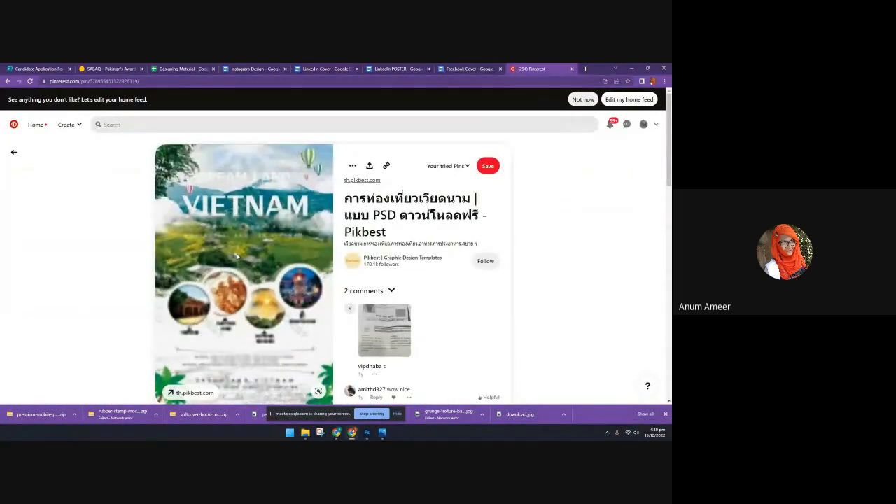
scroll(237, 256, "down", 6)
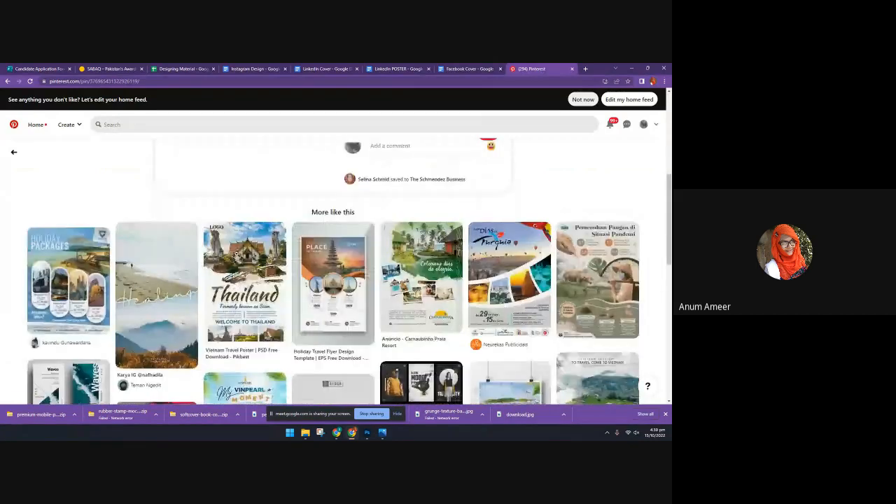
scroll(236, 256, "down", 1)
View the Carnaubinha resort advert and the Thailand travel poster, and browse the posters related to them
left_click(424, 242)
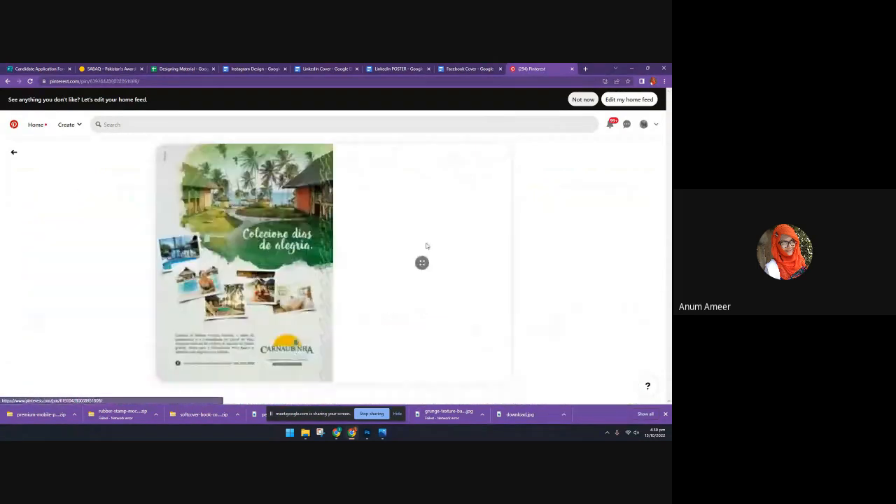
scroll(335, 246, "down", 6)
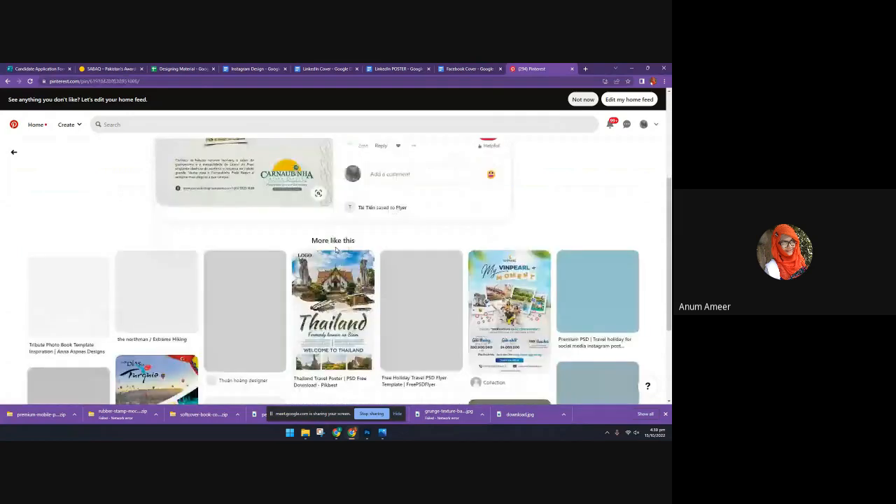
left_click(334, 247)
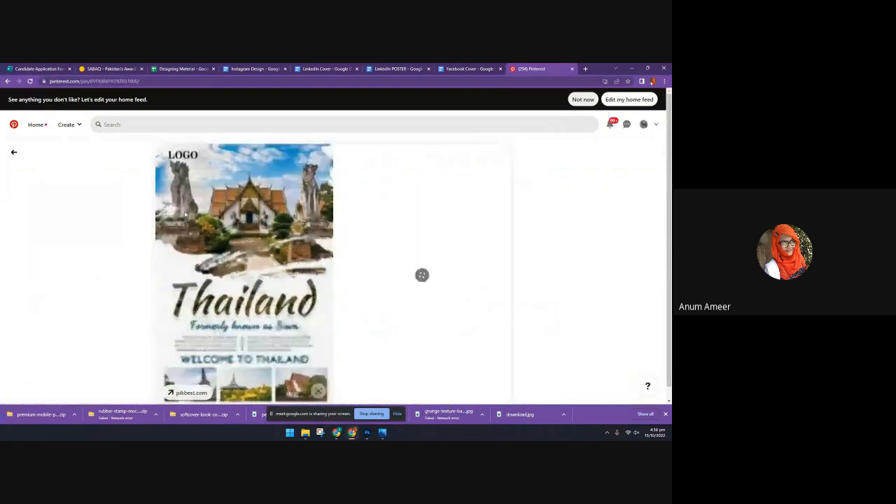
scroll(335, 273, "down", 4)
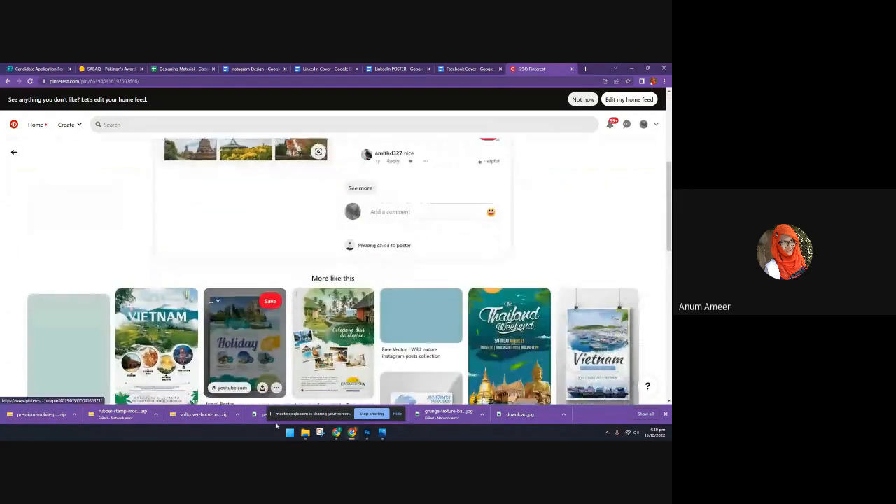
scroll(594, 294, "down", 3)
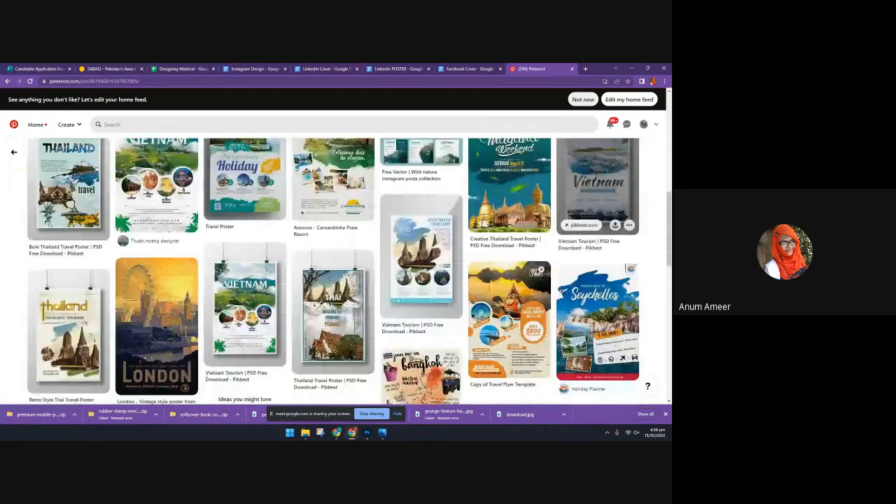
scroll(482, 281, "down", 5)
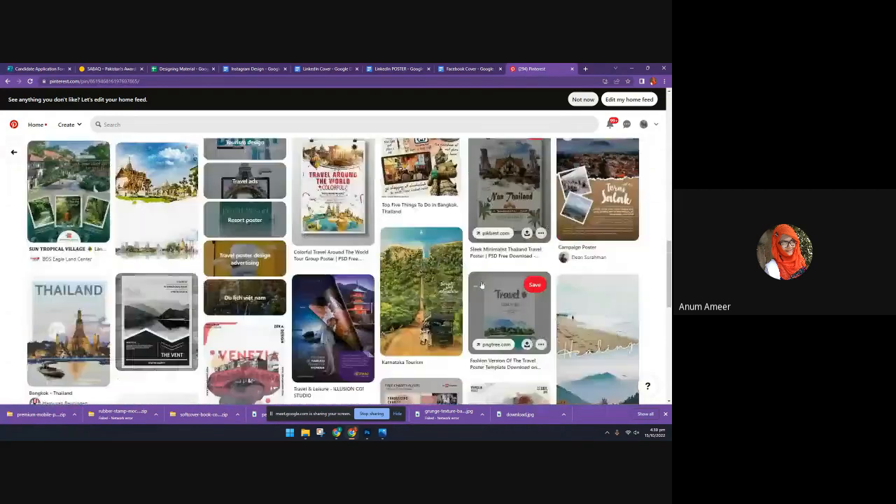
View the black-and-white The Vent flyer and the forest poster with the yellow stripe, and browse similar designs
left_click(163, 298)
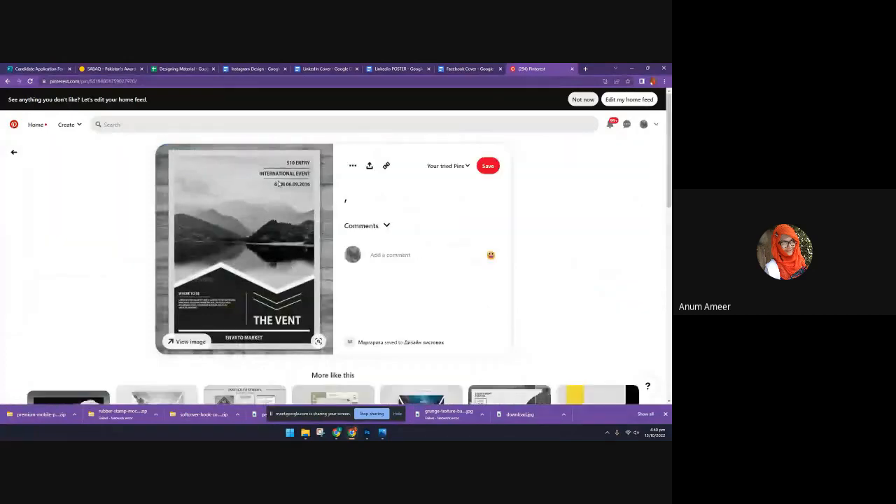
scroll(278, 189, "down", 3)
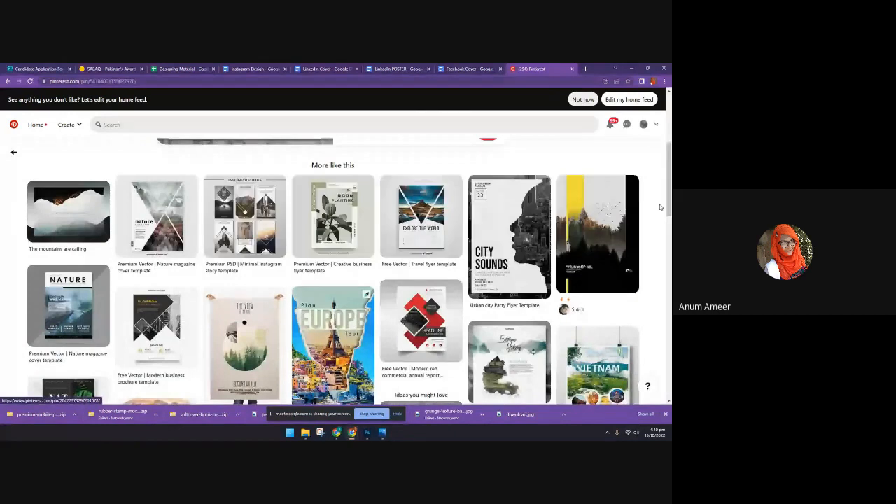
left_click(588, 231)
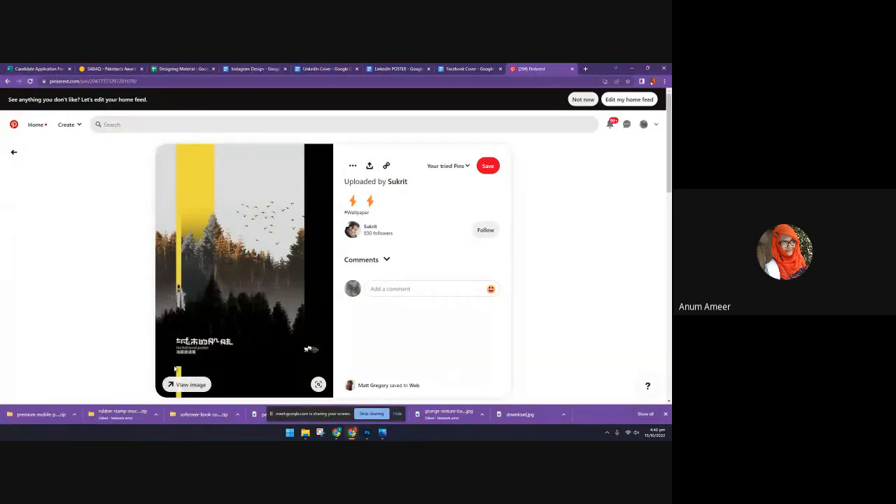
scroll(177, 370, "down", 6)
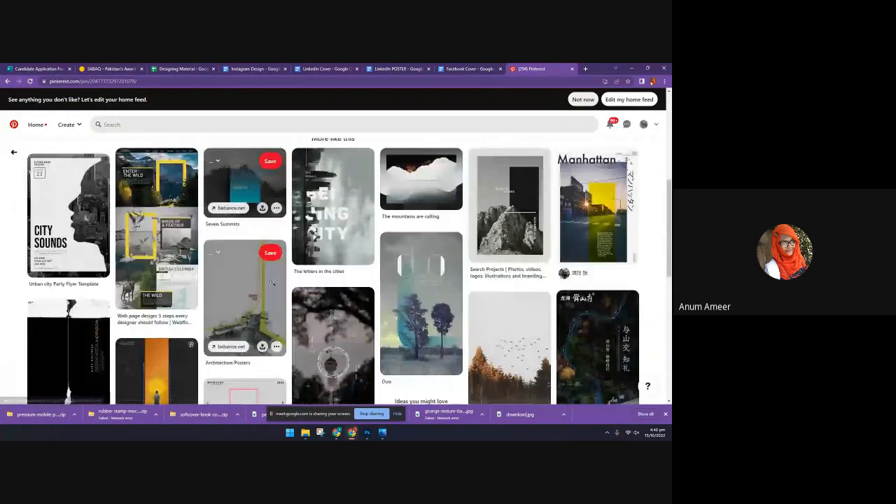
Open the Webflow web page design pin, examine its Enter the Wild layout and look through the related pins
left_click(170, 266)
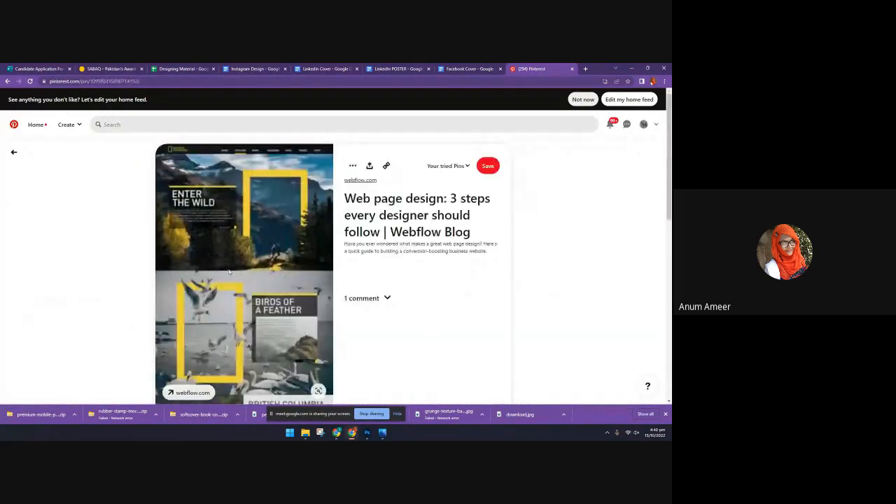
scroll(223, 357, "down", 1)
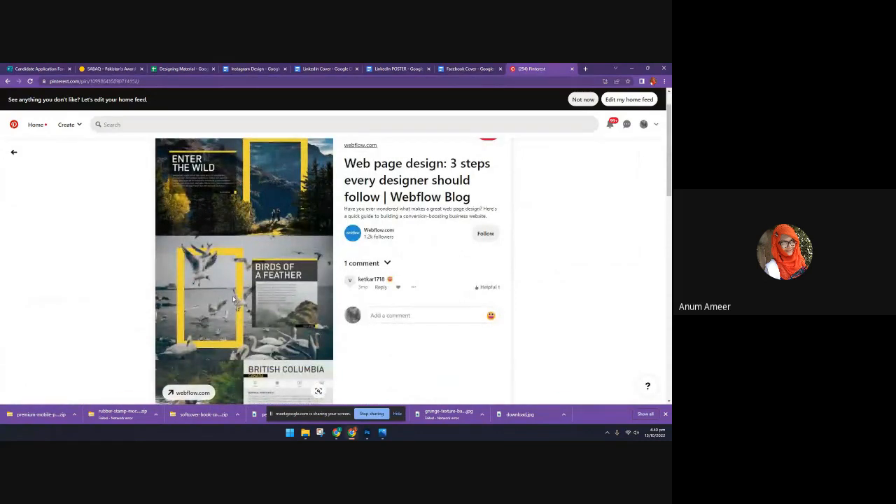
scroll(233, 305, "down", 2)
scroll(233, 301, "down", 2)
scroll(235, 301, "down", 2)
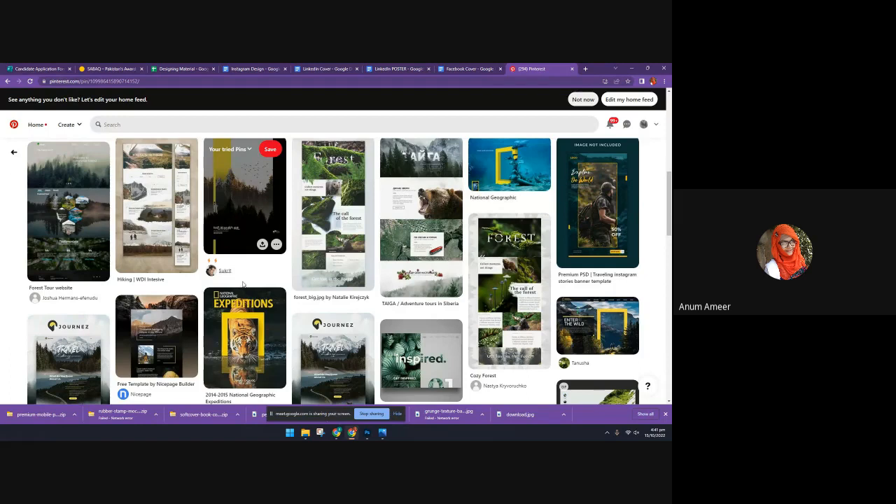
scroll(353, 266, "up", 1)
Open the forest_big.jpg pin and examine its Forest web layout and the related designs
left_click(357, 263)
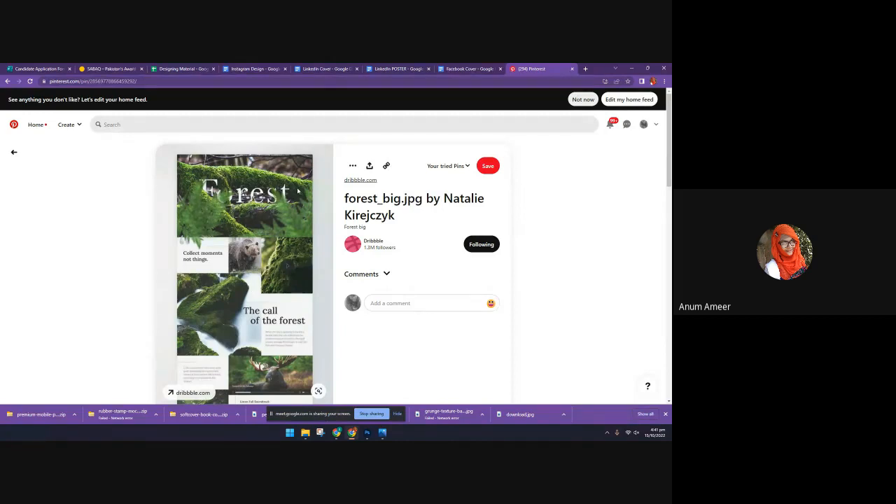
scroll(271, 258, "down", 5)
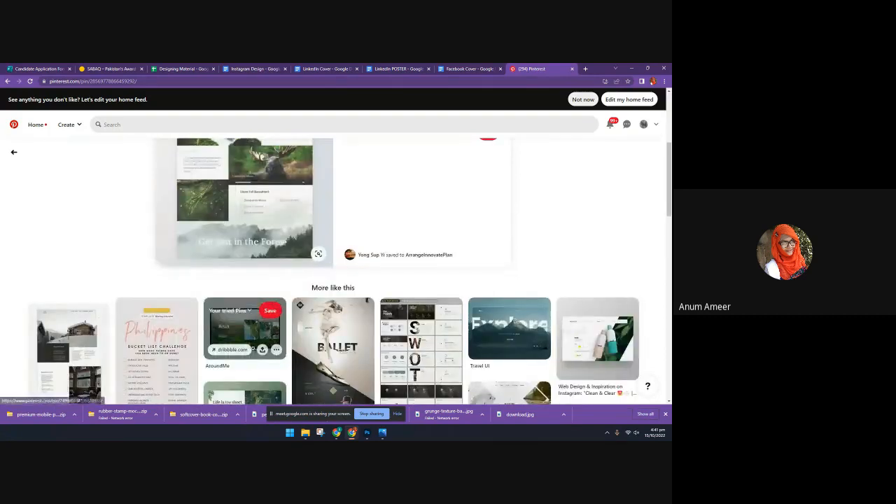
scroll(252, 378, "down", 3)
scroll(249, 402, "down", 4)
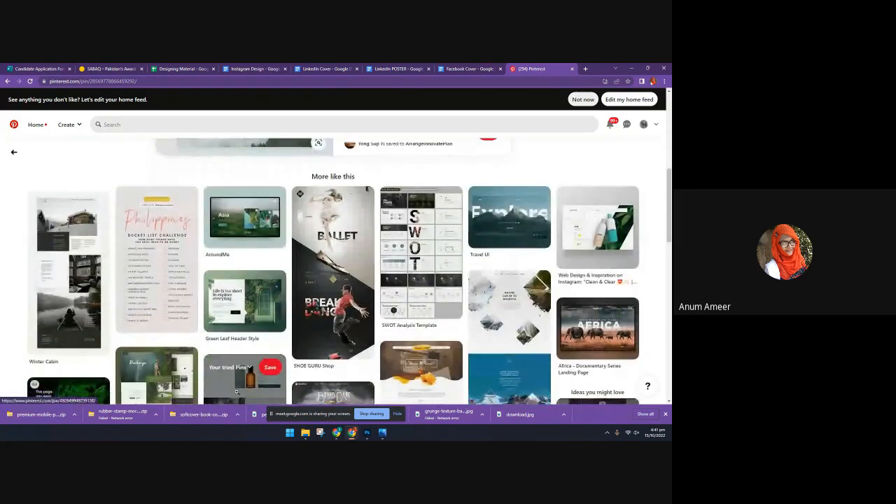
Open the Daily UI Day 008 – 404 Page pin in a background tab and continue browsing the related web designs
left_click(62, 295)
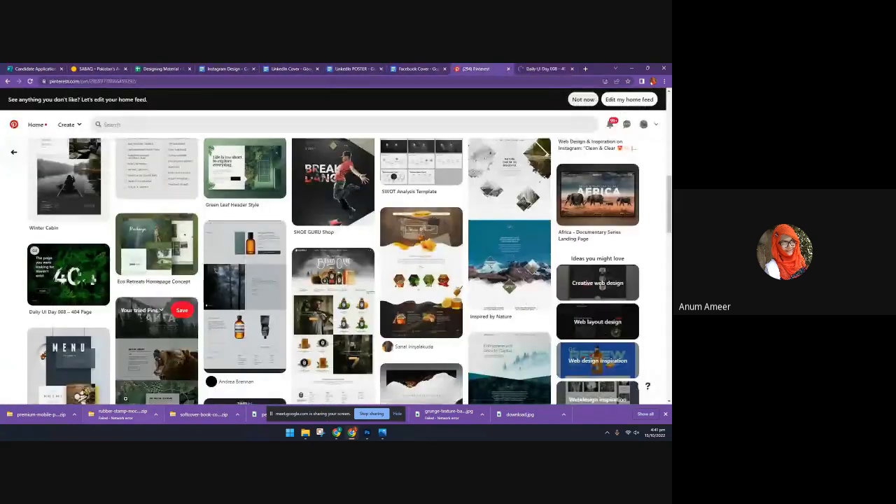
scroll(342, 273, "down", 2)
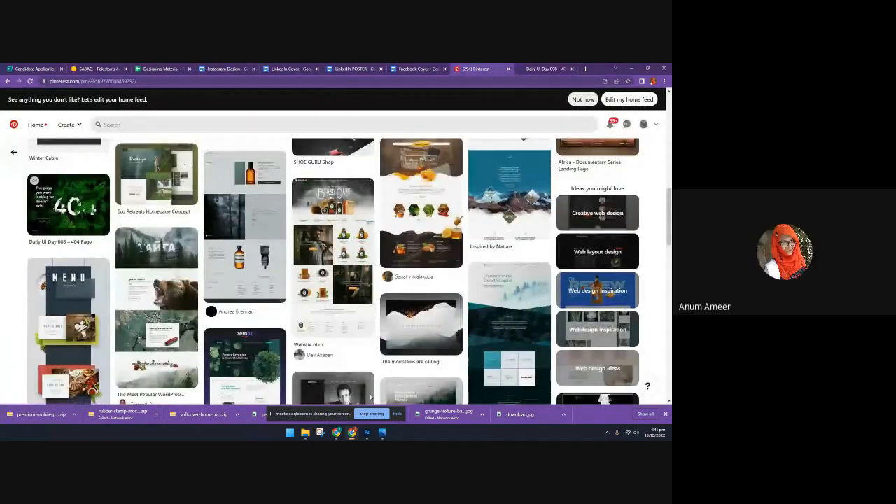
scroll(341, 395, "down", 4)
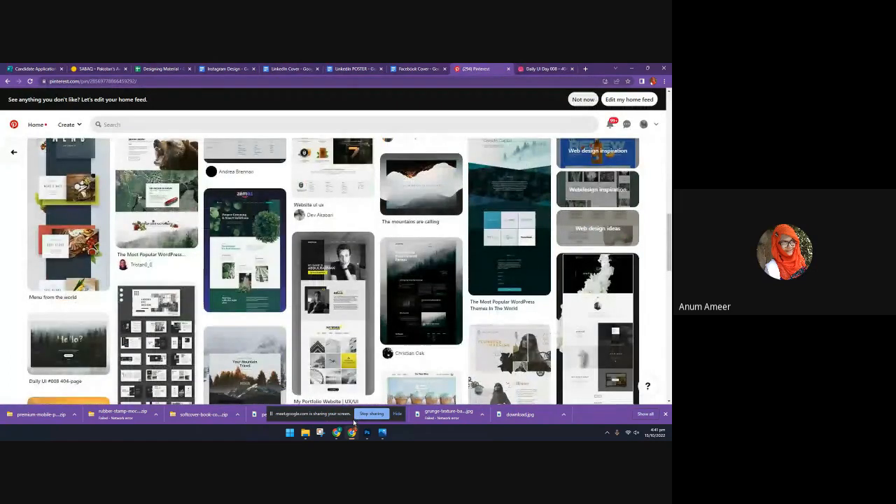
scroll(376, 368, "down", 2)
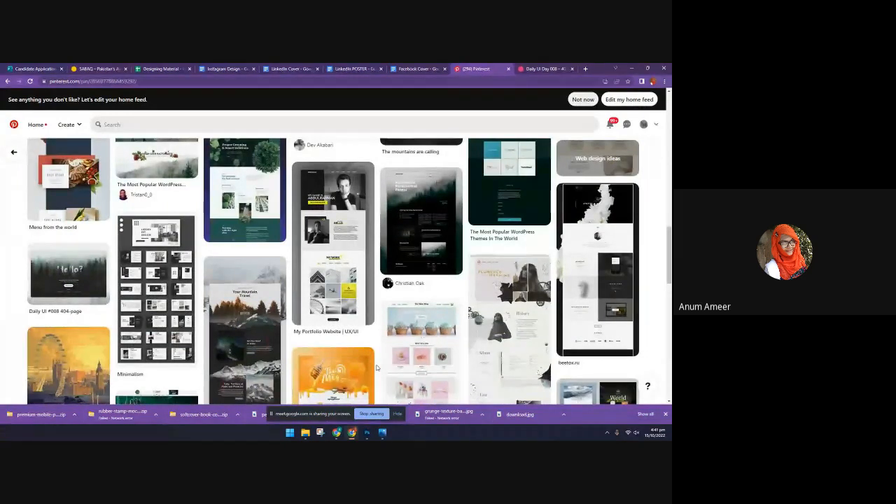
Open the florence_machine.jpg pin, examine its History, Album and News sections and browse the related layouts
left_click(471, 322)
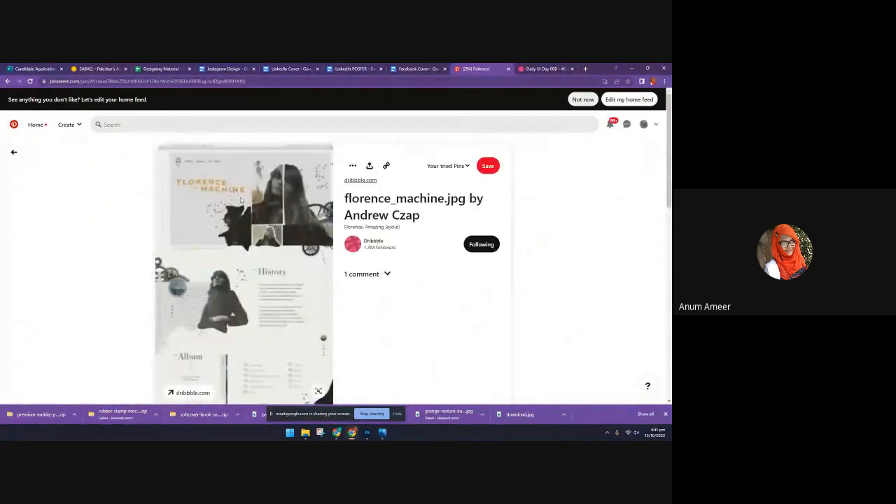
scroll(237, 345, "down", 1)
scroll(244, 328, "down", 1)
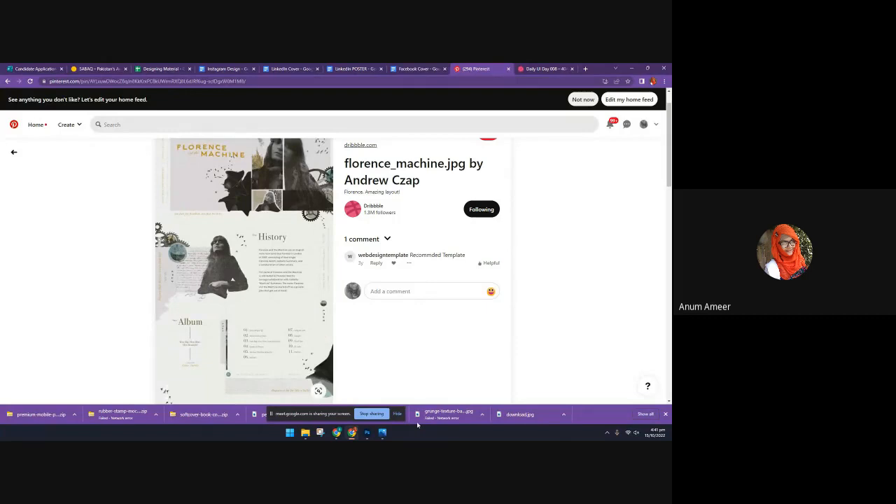
scroll(385, 329, "down", 5)
scroll(387, 327, "down", 1)
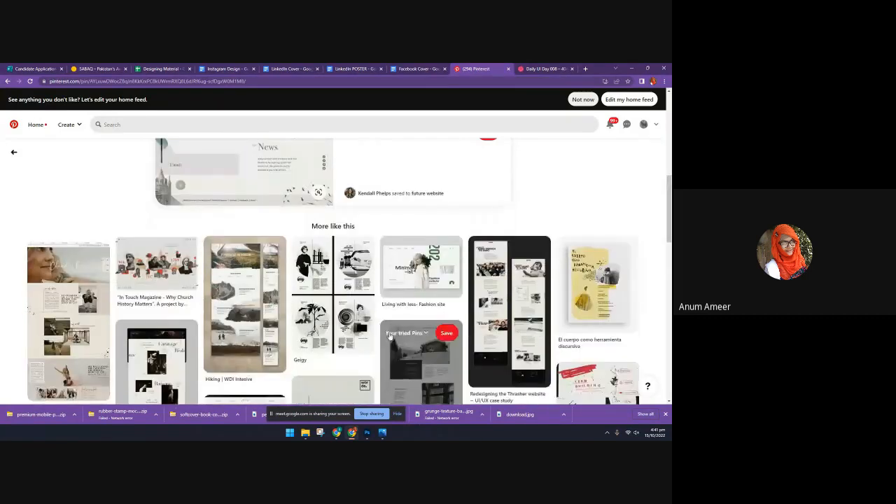
scroll(389, 336, "down", 1)
scroll(389, 337, "down", 1)
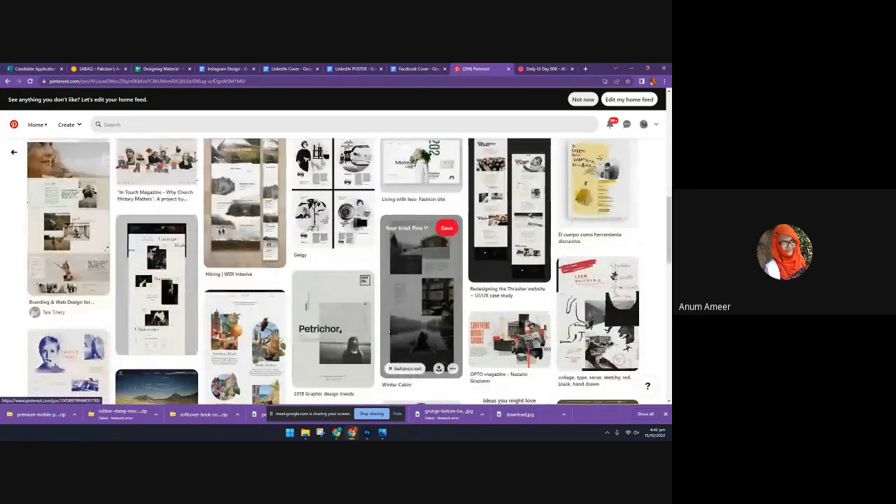
View the El cuerpo como herramienta discursiva flyer and the BOOK/SHOP: ART print, and look through the related poster and book designs
left_click(577, 168)
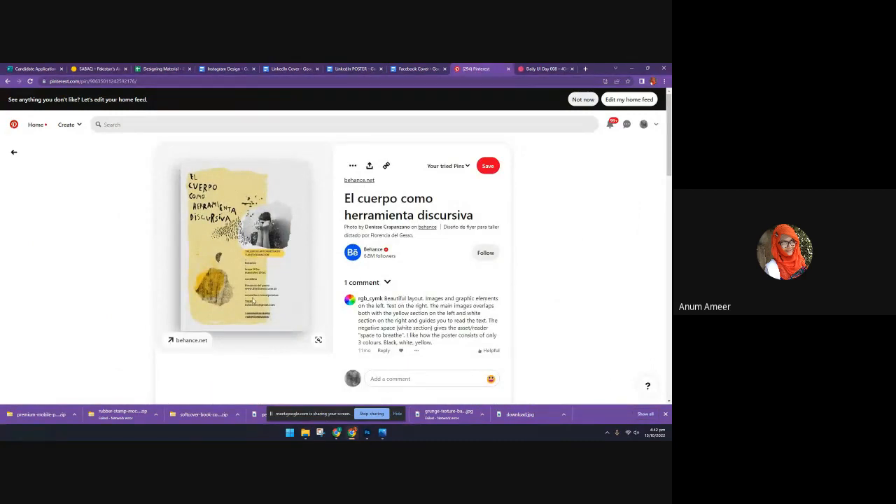
scroll(256, 304, "down", 5)
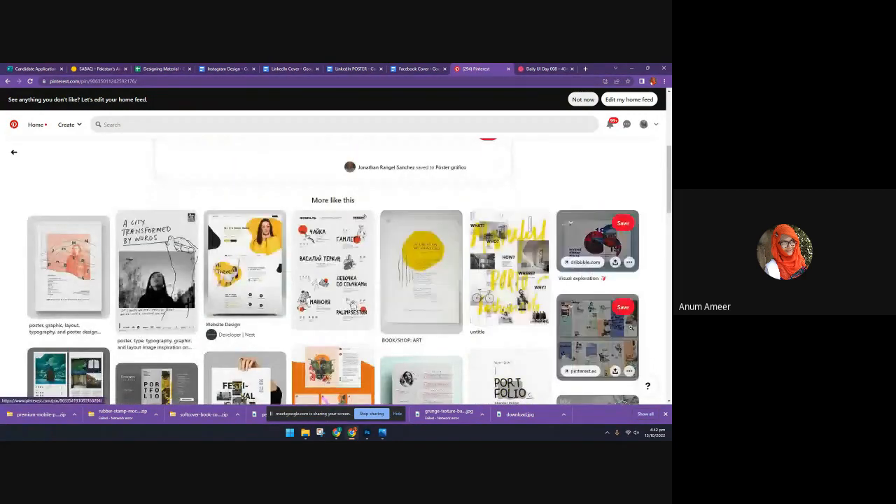
left_click(423, 280)
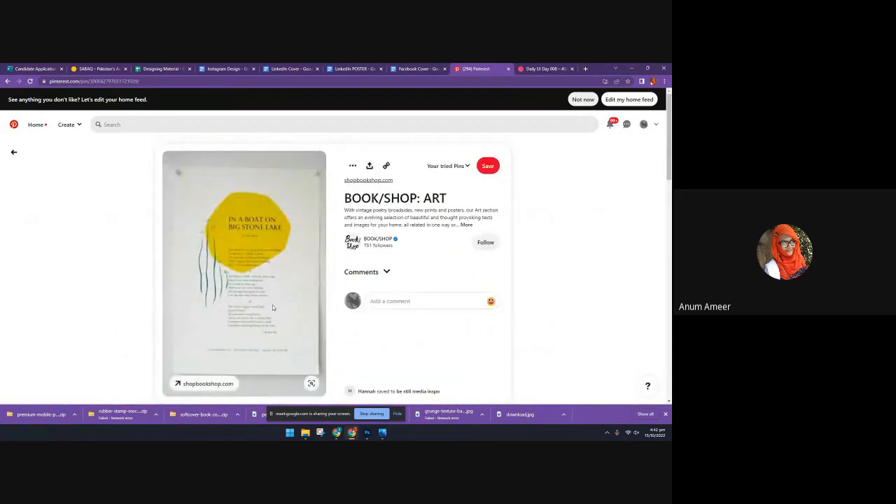
scroll(272, 307, "down", 6)
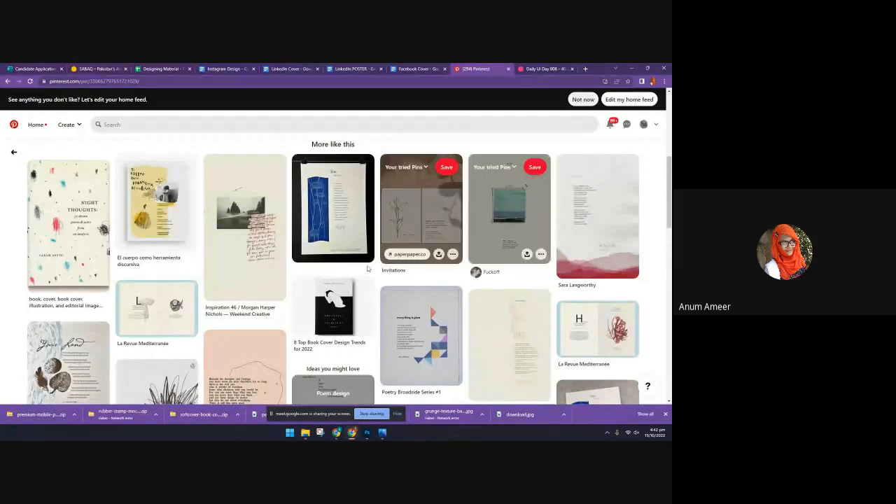
scroll(364, 315, "down", 2)
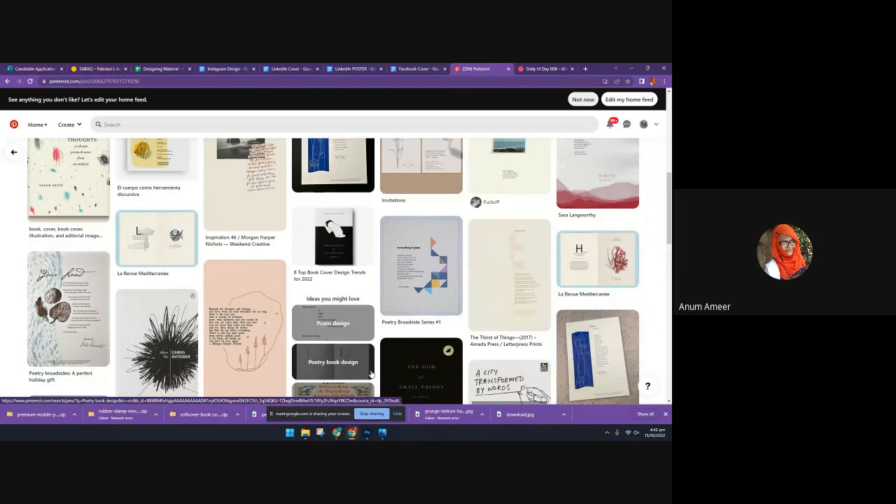
scroll(309, 326, "down", 2)
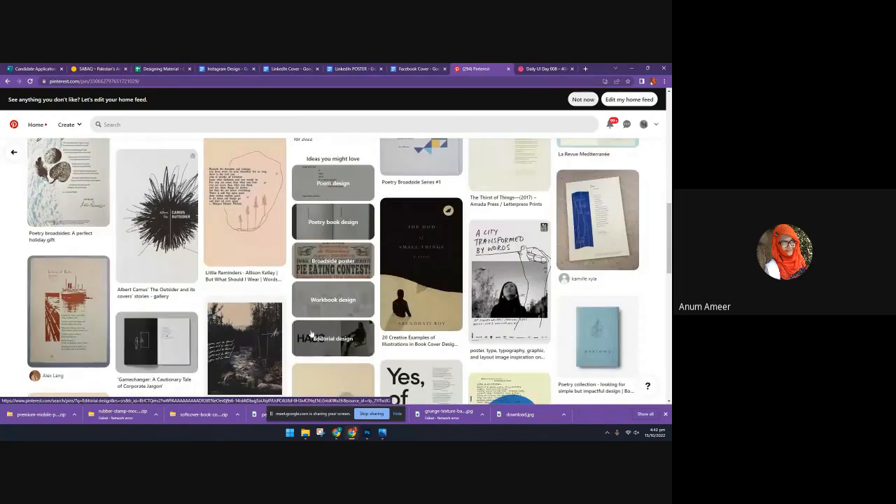
scroll(312, 333, "down", 3)
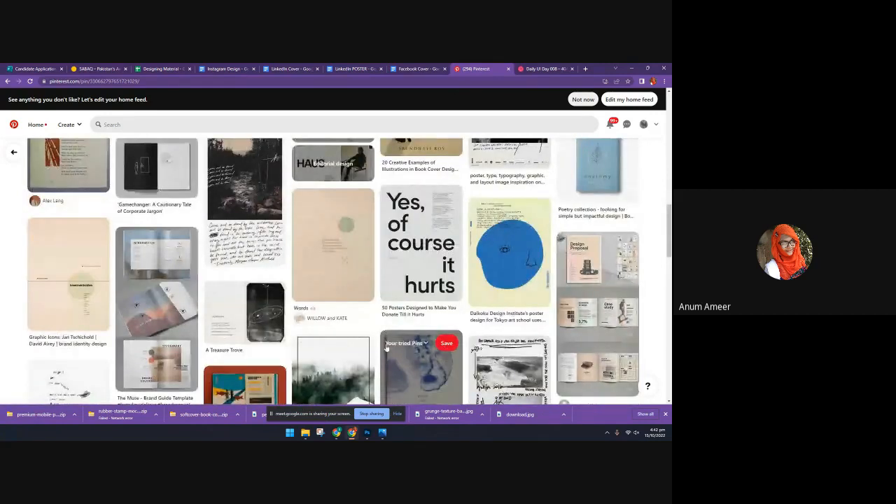
scroll(389, 336, "down", 1)
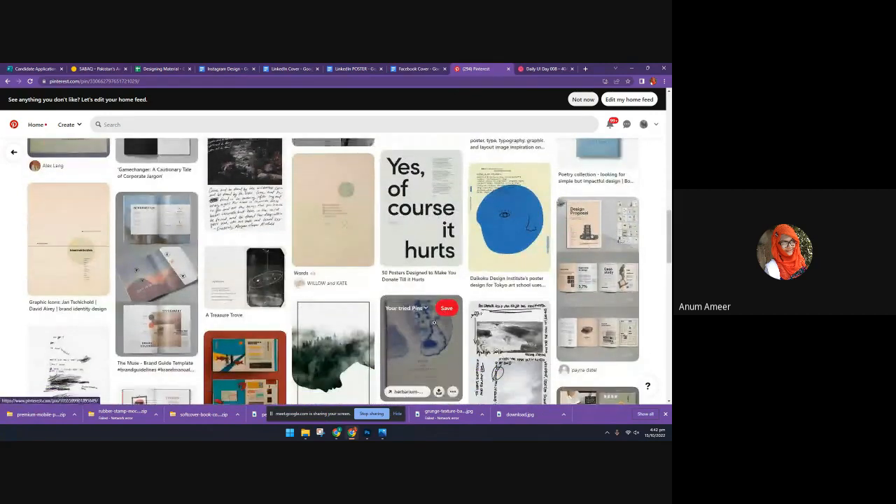
Review the Instagram Design, LinkedIn Cover, LinkedIn POSTER and Facebook Cover brief documents one after another
left_click(224, 69)
scroll(258, 143, "up", 10)
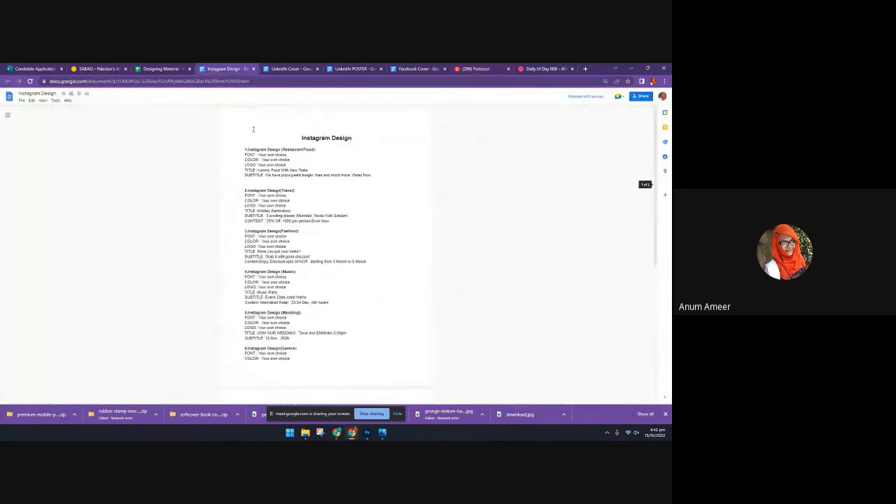
left_click(269, 68)
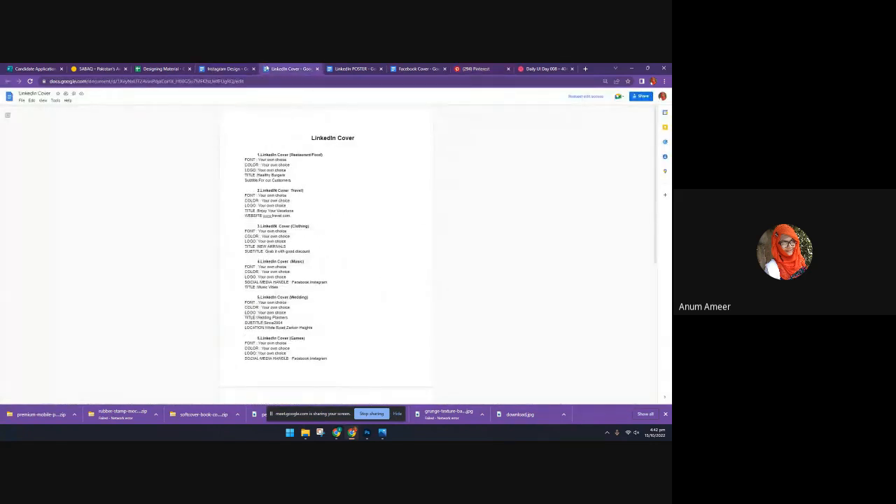
left_click(352, 69)
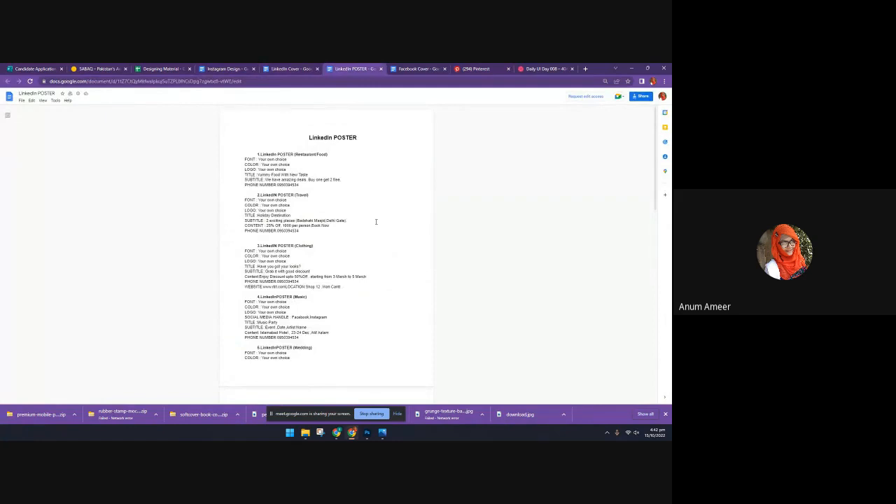
left_click(423, 69)
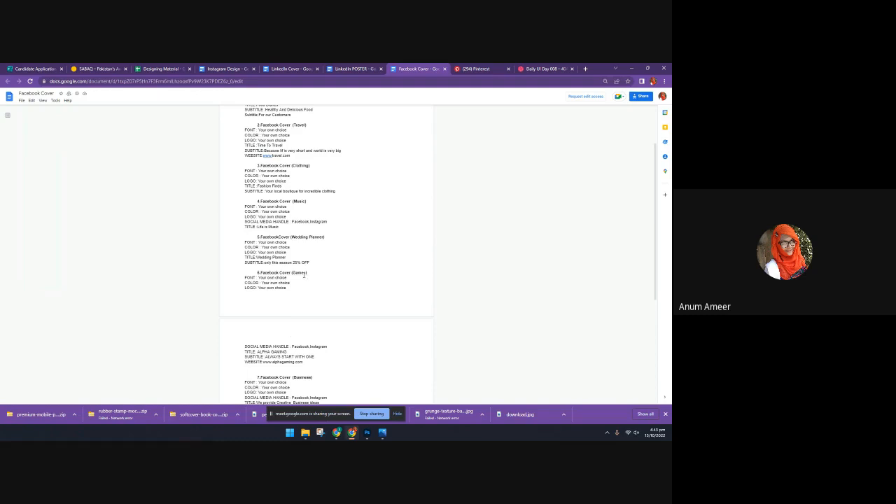
Search Pinterest for "fb cover photos" and browse the resulting cover designs
left_click(463, 69)
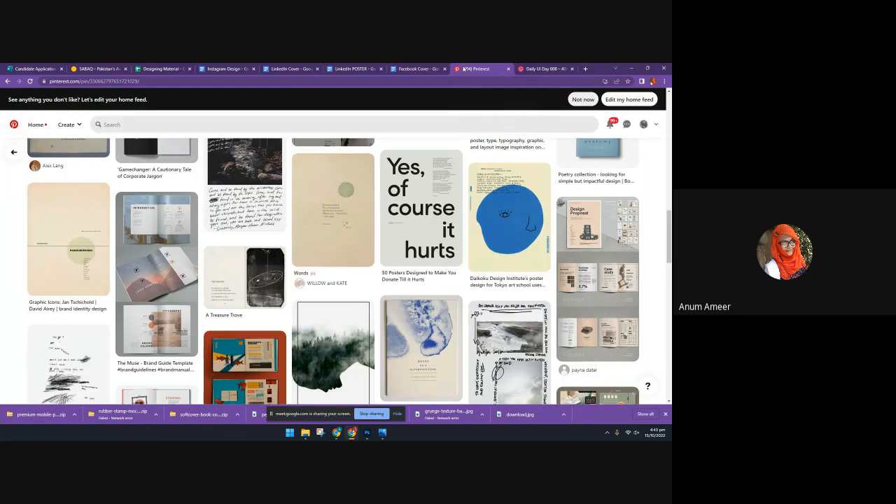
left_click(122, 117)
type("f")
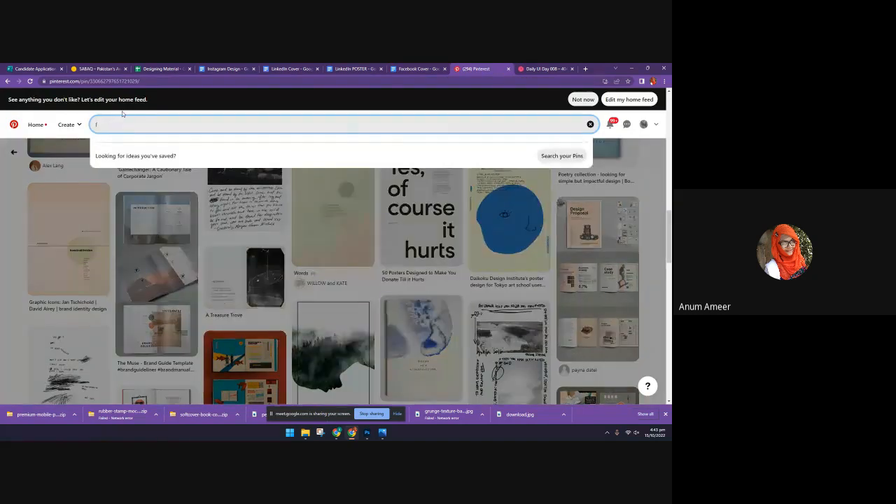
type("b")
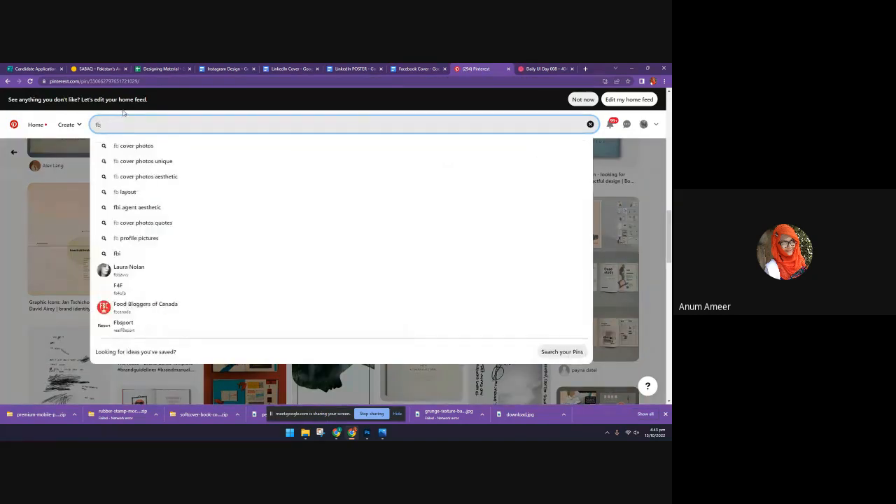
key("Down")
key("Return")
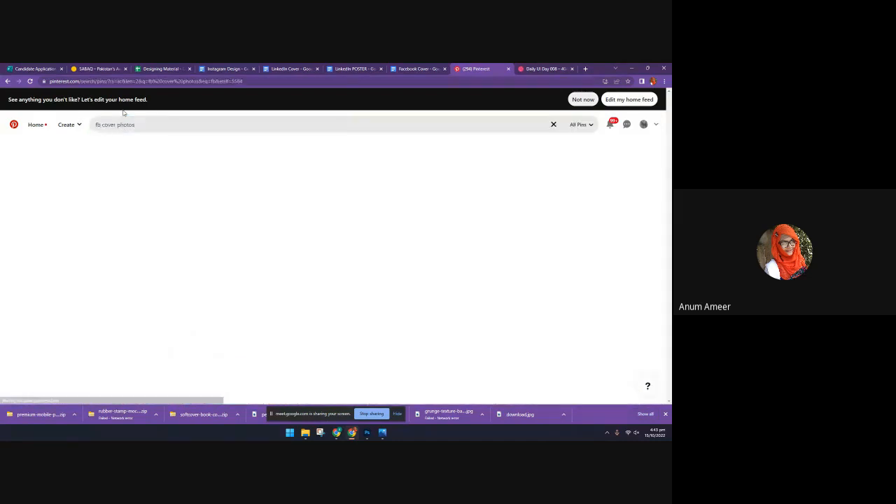
scroll(316, 308, "down", 3)
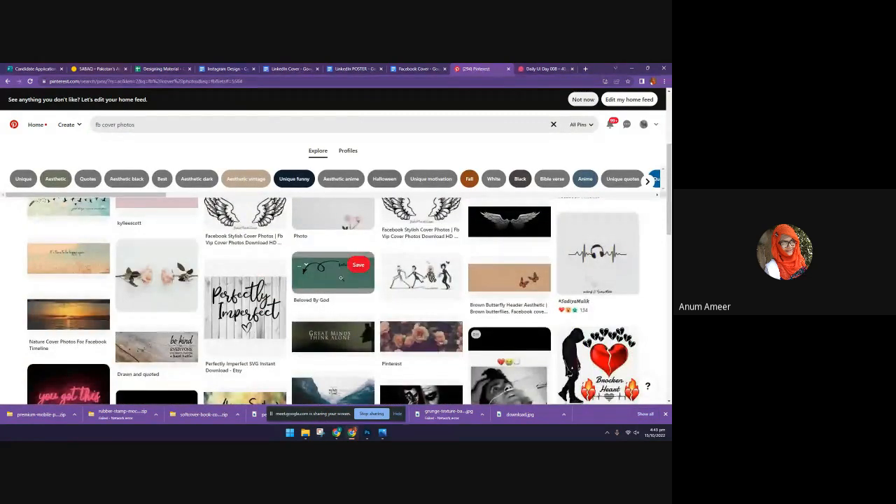
View the Beloved By God cover pin and the beige header with five butterflies, and browse their related headers
left_click(341, 277)
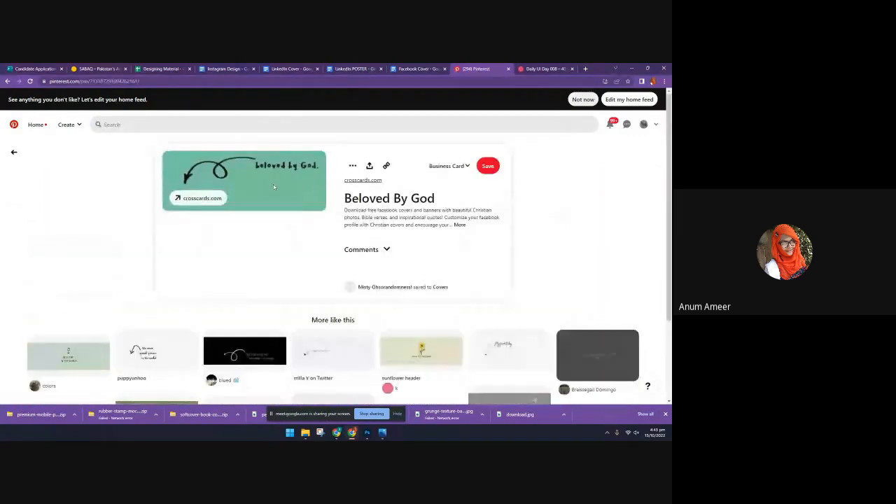
scroll(276, 282, "down", 3)
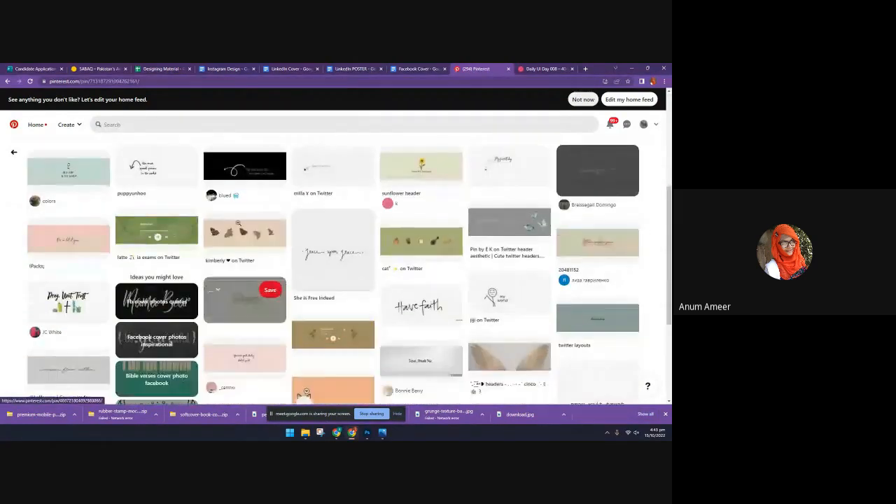
left_click(230, 248)
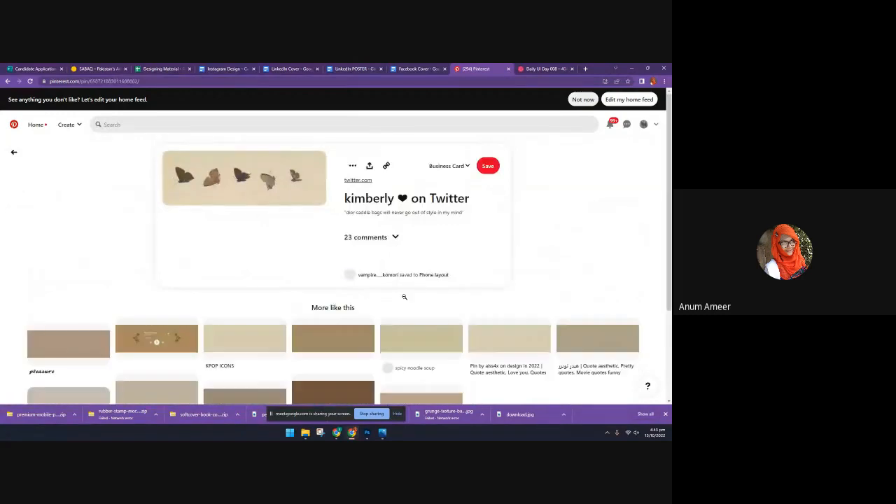
scroll(320, 335, "down", 4)
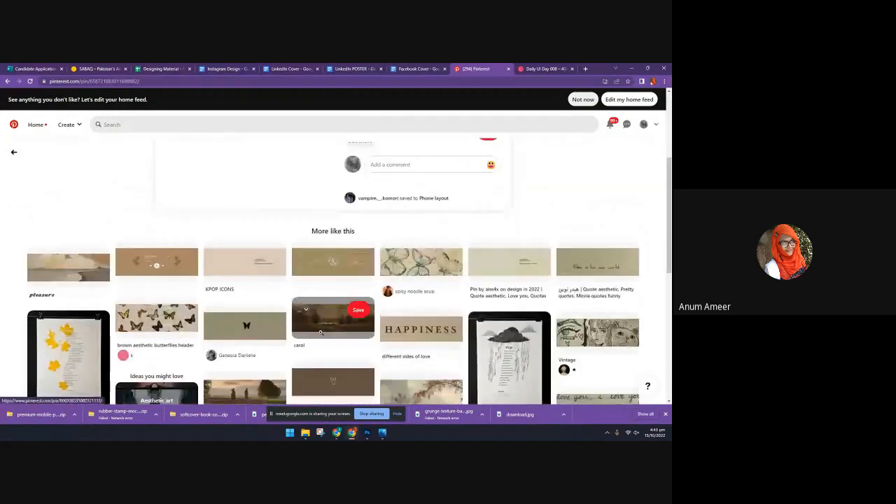
View the sketched butterflies header and the vintage monarch butterfly header, and look through their related pins
left_click(393, 274)
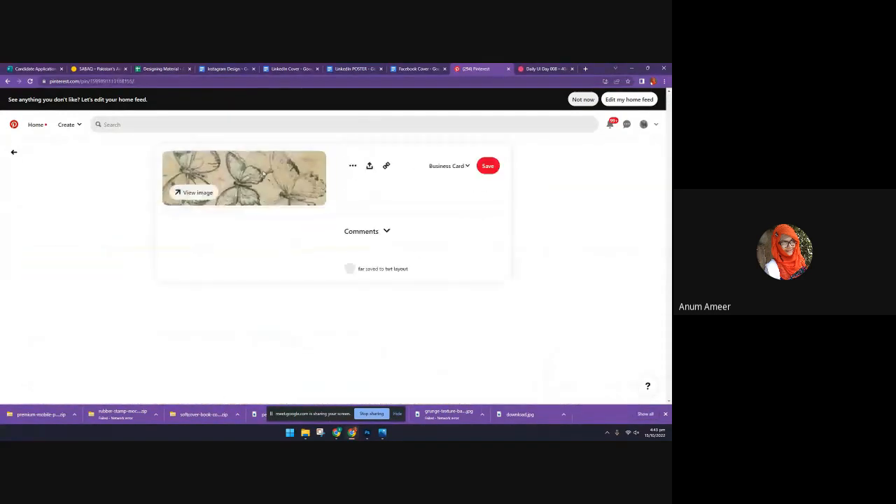
scroll(461, 328, "down", 1)
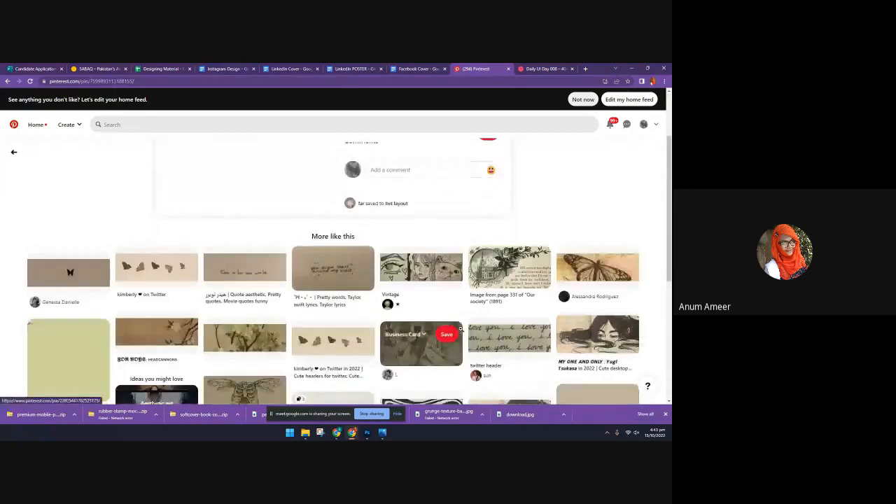
scroll(460, 329, "down", 2)
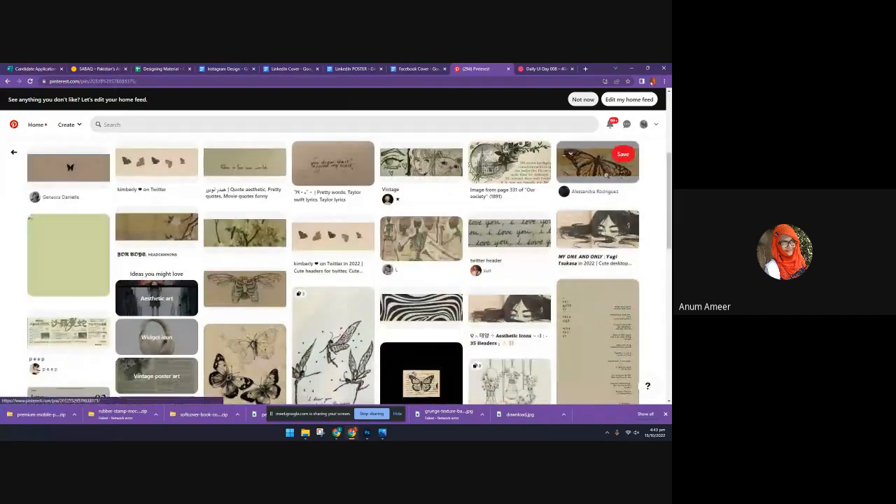
left_click(619, 168)
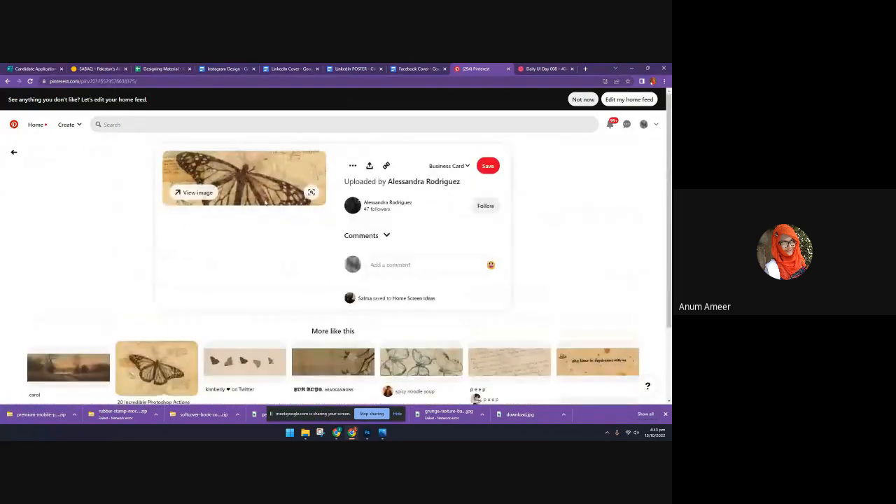
scroll(184, 224, "down", 10)
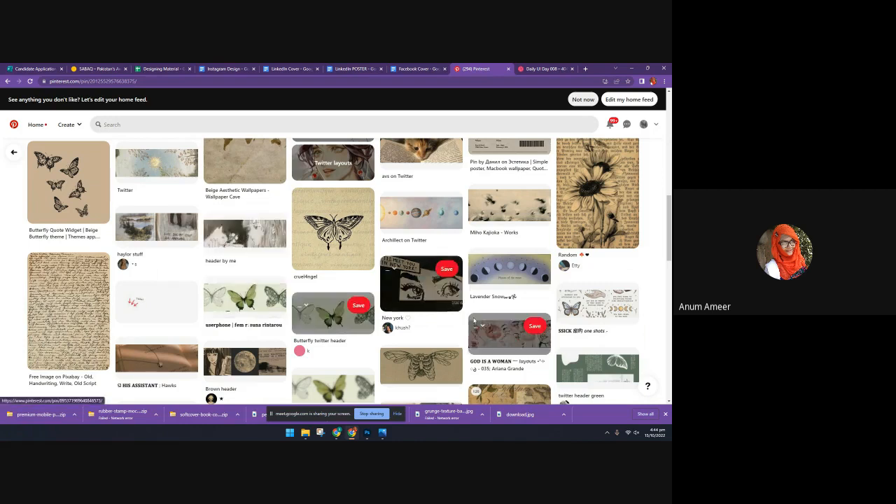
Examine the Daily UI Day 008 – 404 Page design on Dribbble
left_click(549, 69)
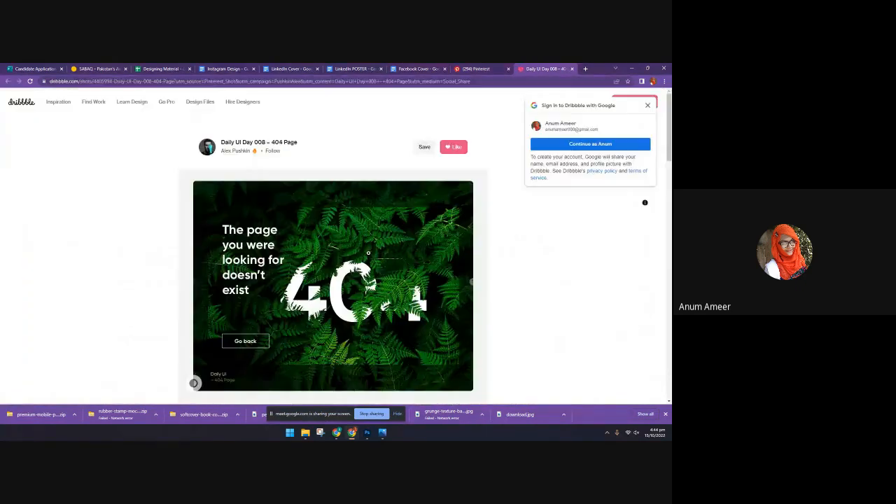
scroll(341, 273, "down", 10)
scroll(341, 273, "up", 10)
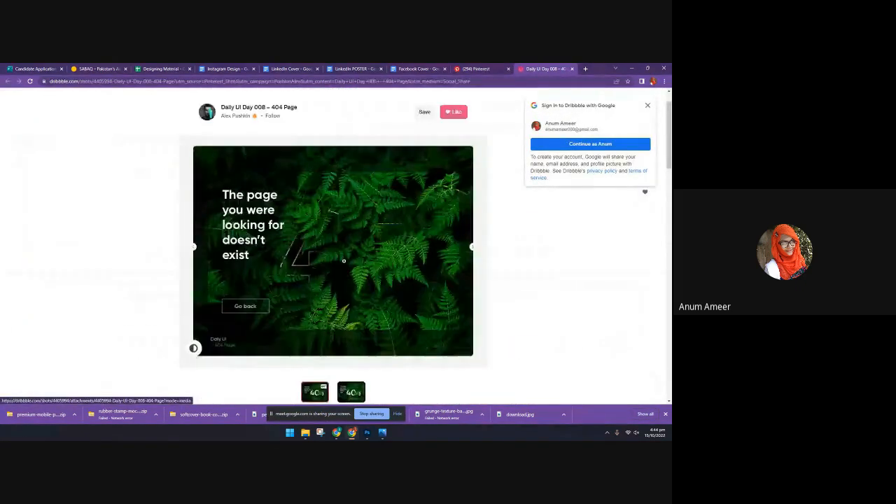
Resume browsing the monarch butterfly pin's related headers on Pinterest, and return to the sketched butterflies pin to look through its related designs
key("ctrl+shift+Tab")
scroll(325, 281, "down", 15)
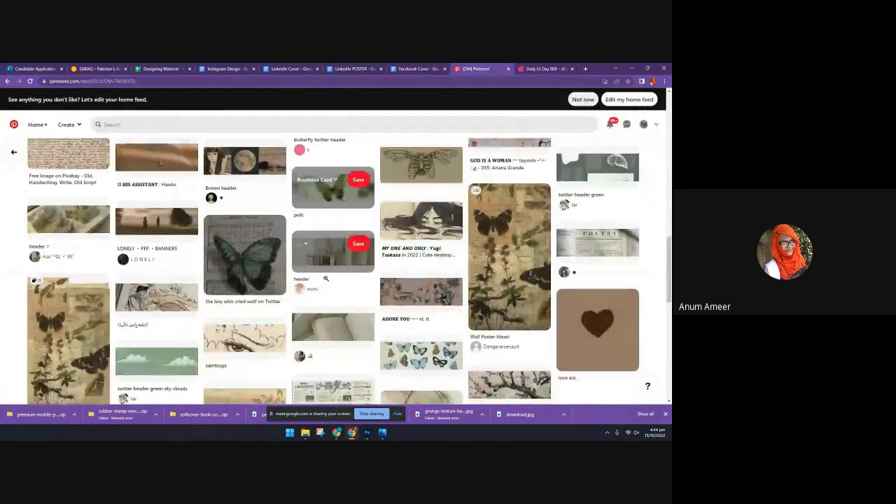
scroll(326, 282, "down", 1)
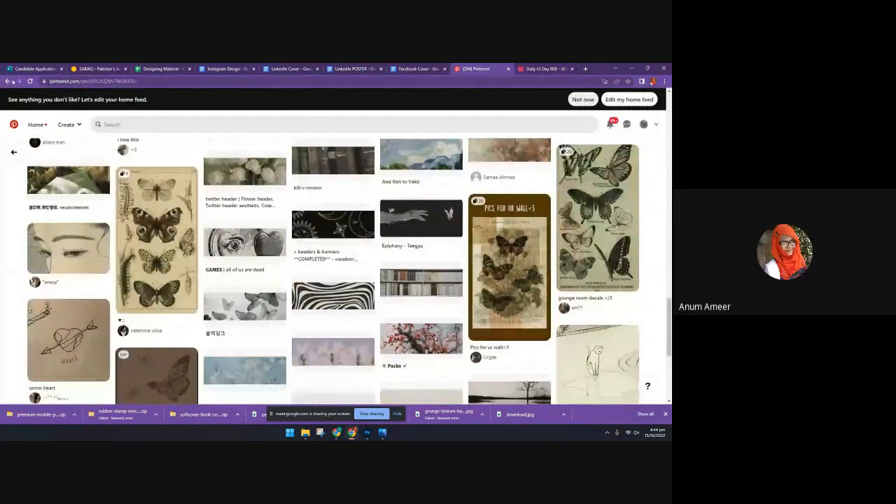
left_click(8, 82)
scroll(244, 250, "down", 5)
scroll(244, 267, "up", 1)
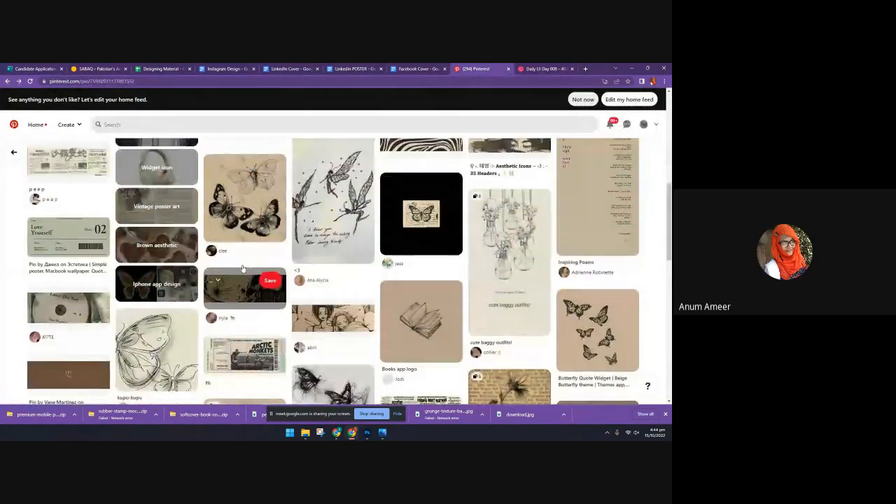
scroll(241, 279, "down", 3)
scroll(241, 280, "down", 10)
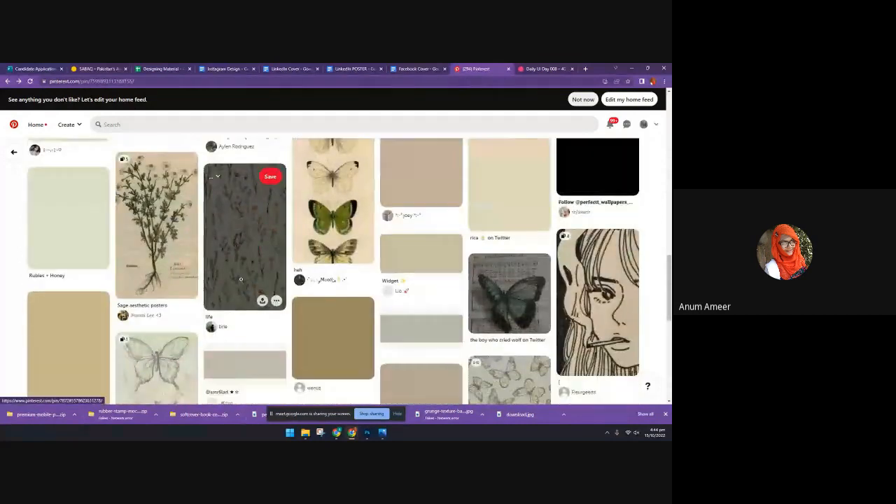
scroll(240, 279, "down", 3)
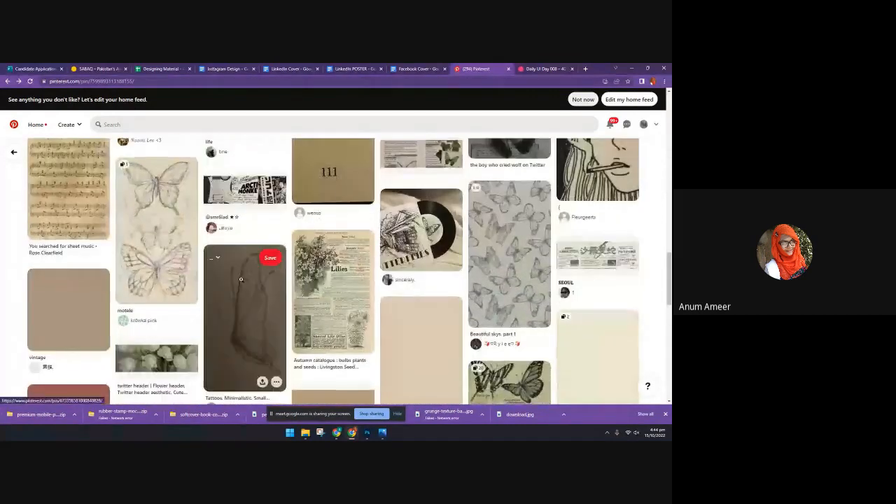
scroll(241, 278, "down", 1)
Switch to Photoshop, display the Facebook poster phone mockup in Untitled-2, and return to Pinterest in the browser
left_click(366, 432)
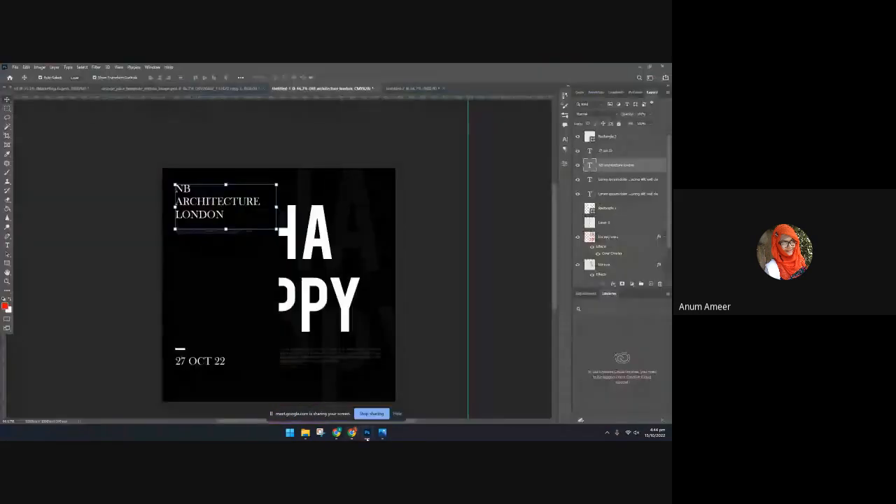
left_click(404, 89)
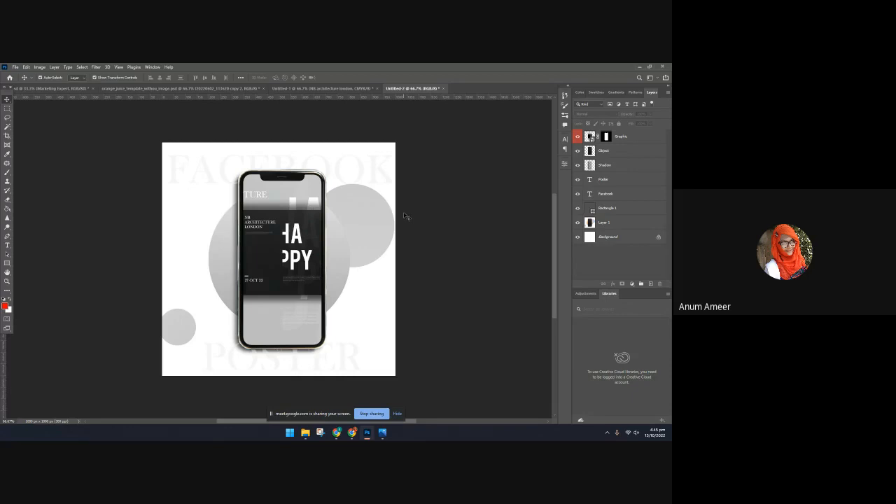
left_click(352, 433)
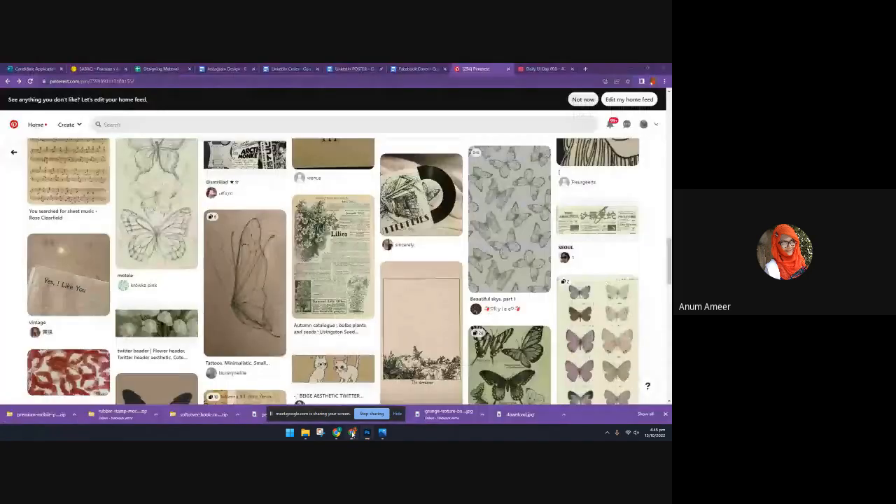
Look over more vintage butterfly pins and enter "technolo" as a Pinterest search term to bring up technology suggestions
scroll(388, 235, "down", 3)
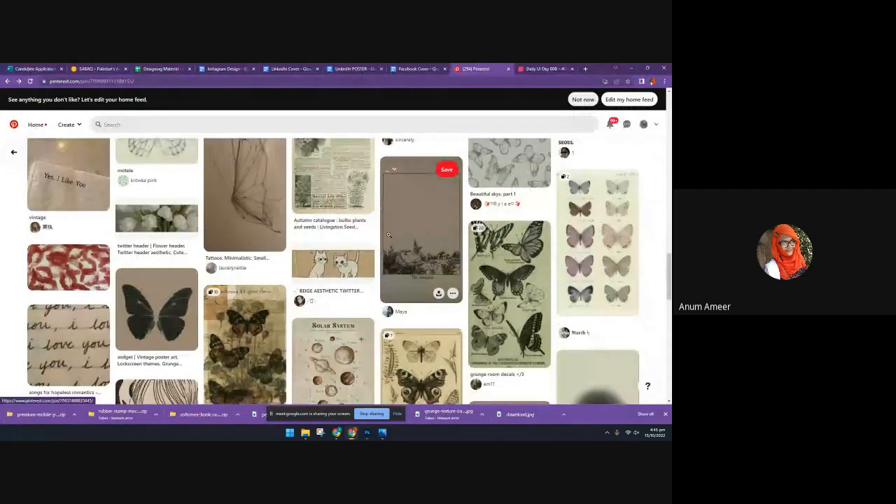
scroll(389, 235, "up", 3)
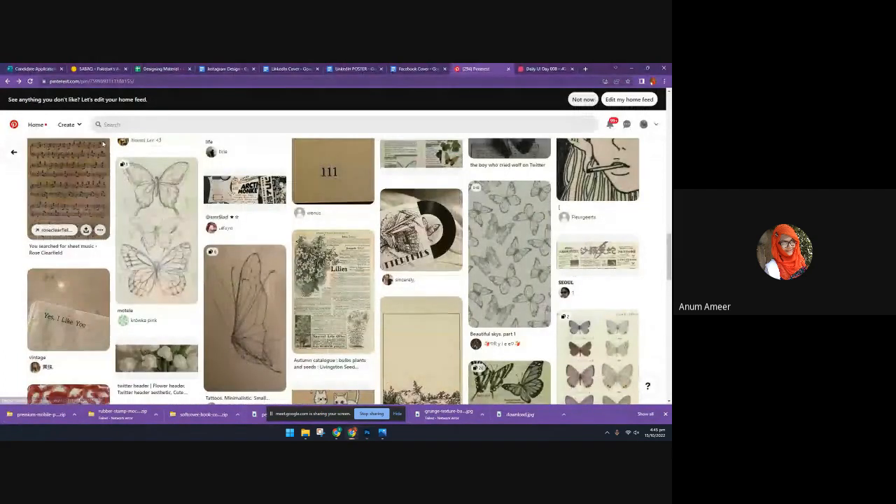
left_click(116, 125)
type("te")
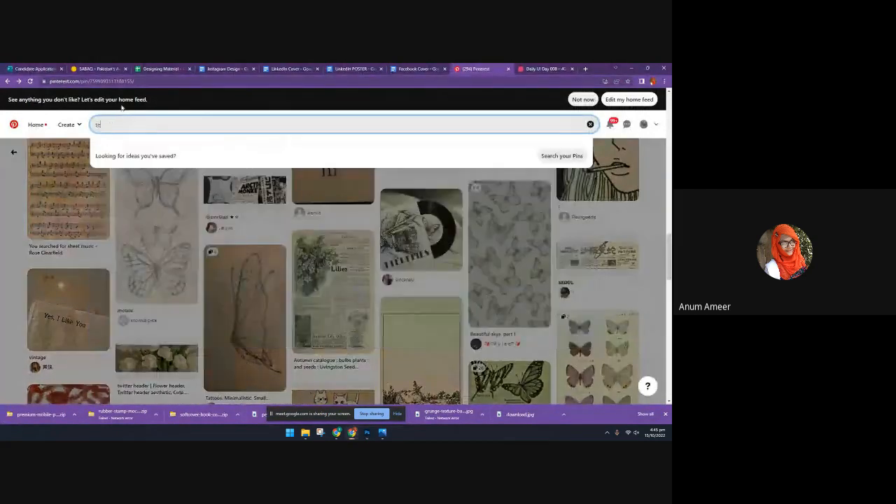
type("chnolo")
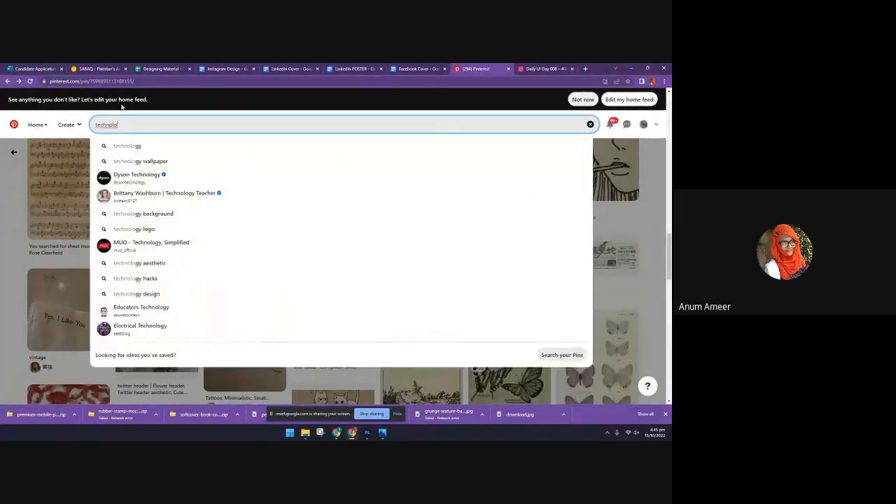
Recheck the Facebook Cover brief and bring the Daily UI Day 008 – 404 Page back into view
left_click(439, 67)
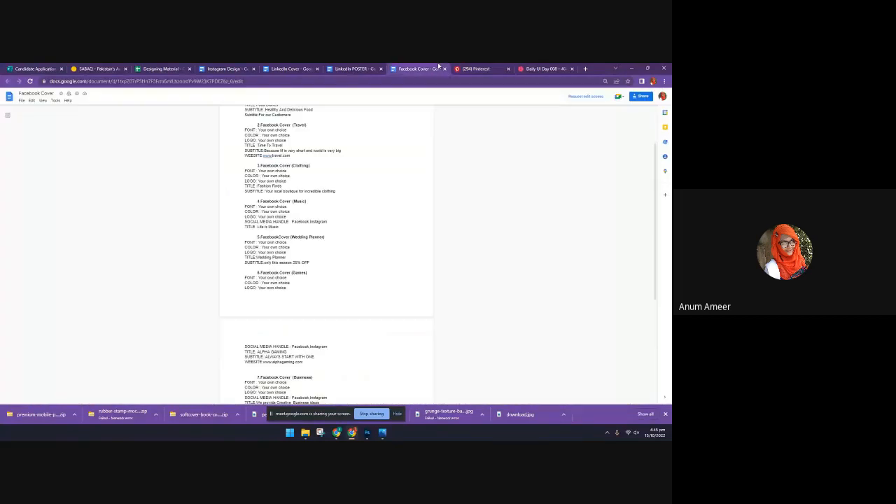
left_click(476, 69)
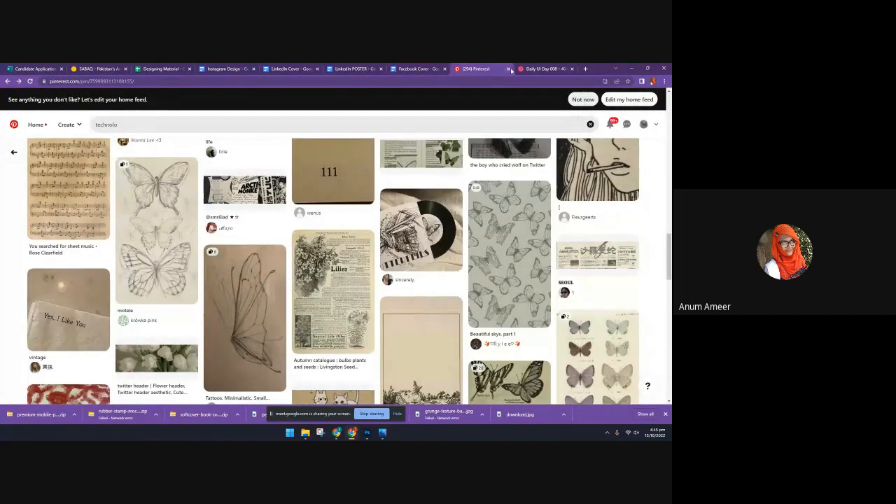
left_click(535, 69)
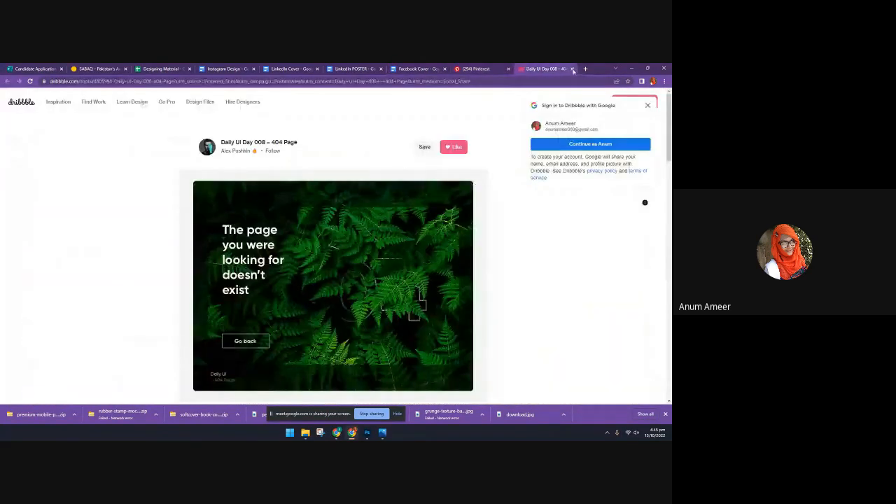
Close the Daily UI 404 page and open Freepik's softcover book cover mockup page in a new browser tab
left_click(573, 68)
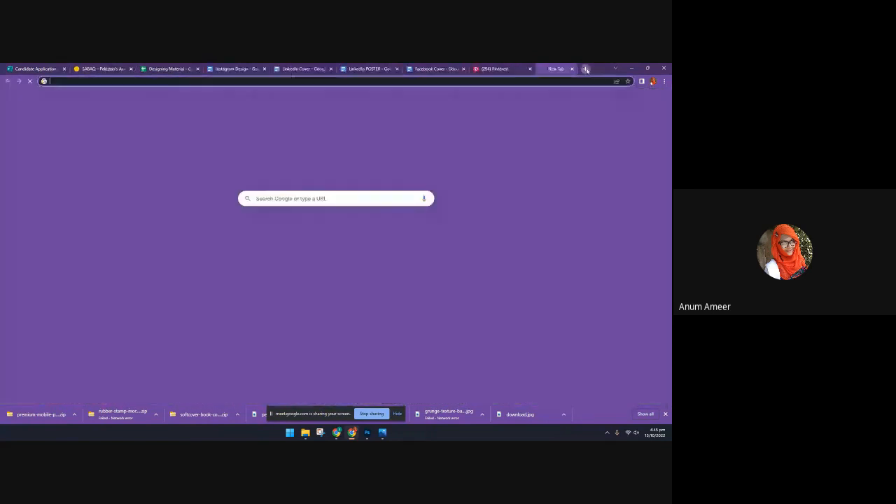
left_click(585, 68)
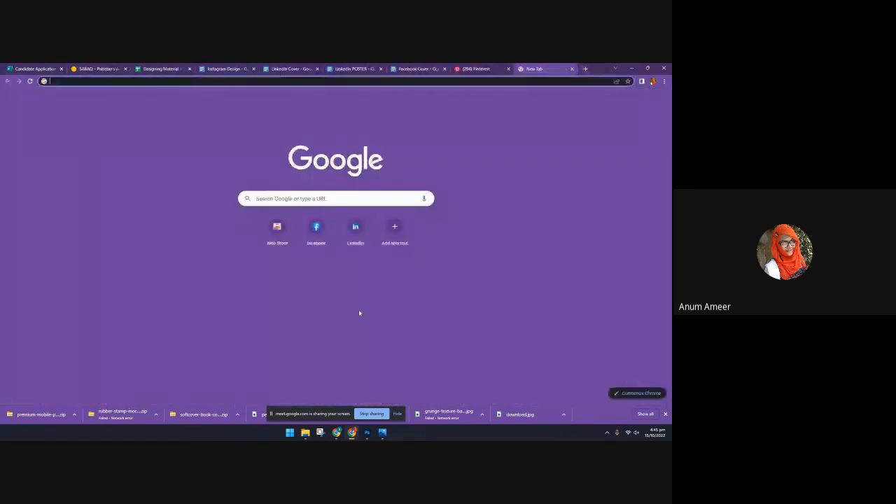
left_click(349, 80)
type("f")
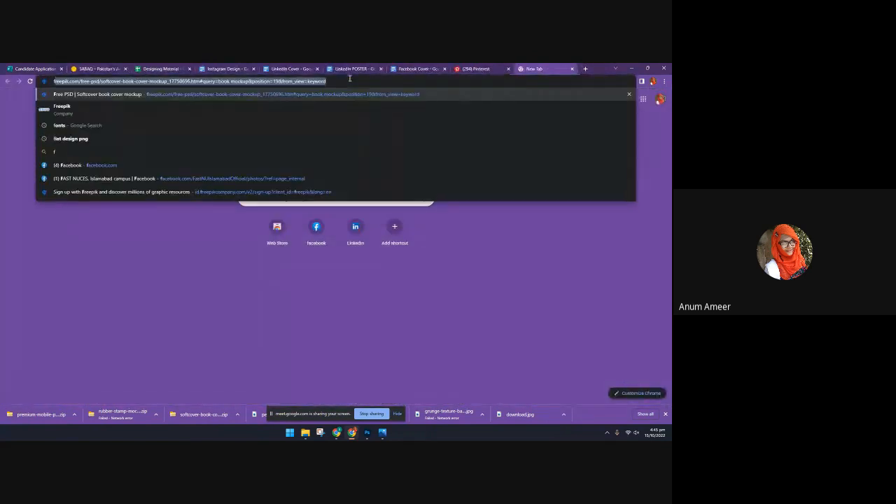
key("Return")
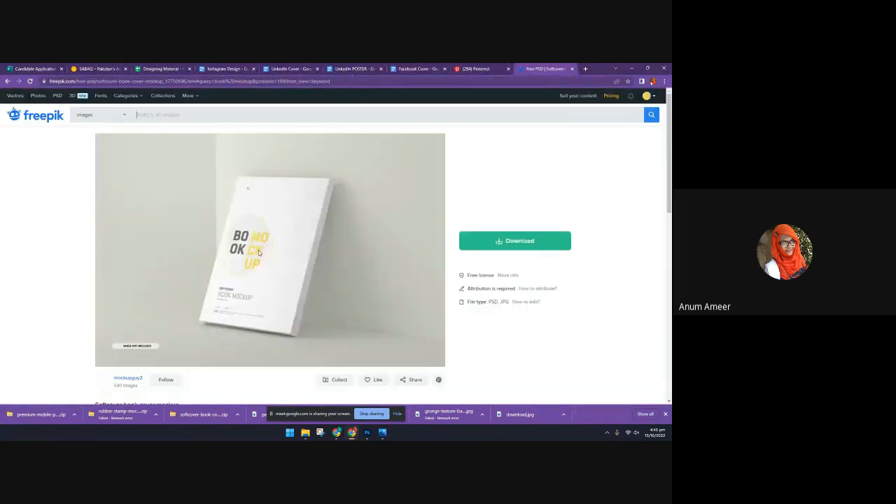
scroll(258, 252, "down", 3)
scroll(250, 232, "up", 3)
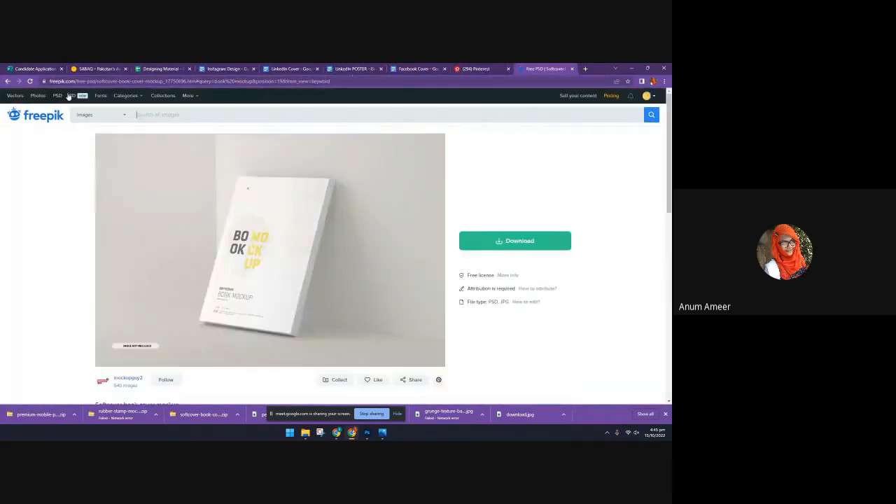
Search Freepik's images for "mock up"
left_click(138, 115)
type("mock up")
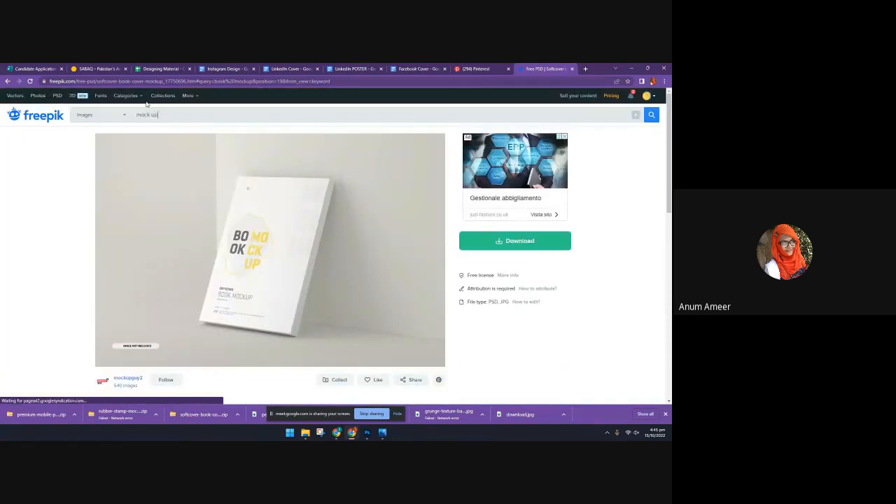
key("Return")
Look through the first page of Freepik mock up results, including the suggested mockup collections
scroll(323, 269, "down", 1)
scroll(323, 269, "down", 3)
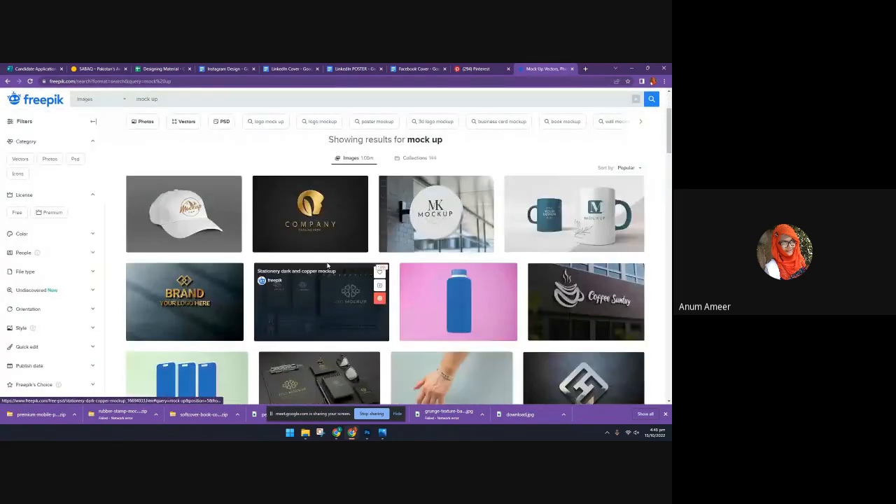
scroll(377, 284, "down", 2)
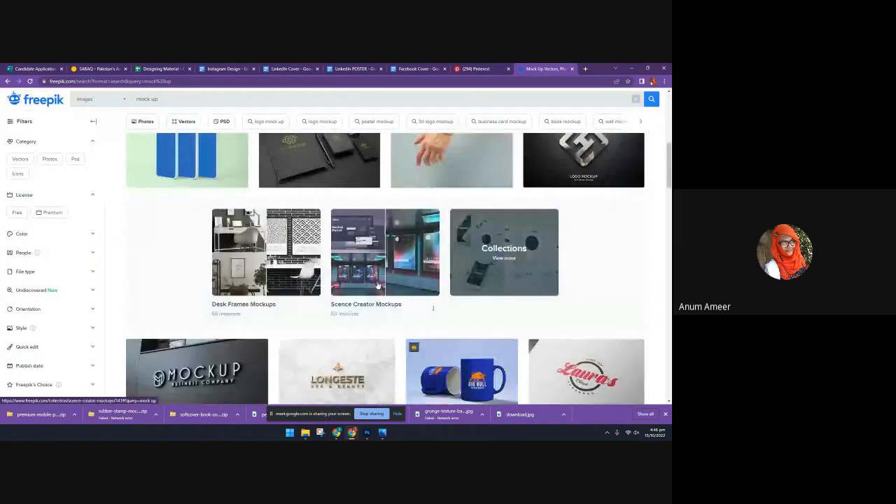
scroll(379, 284, "up", 1)
scroll(282, 273, "down", 3)
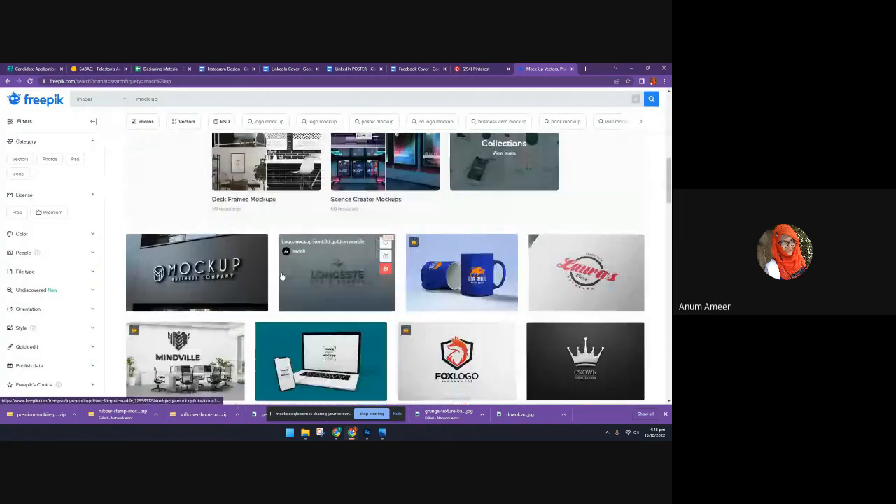
scroll(281, 290, "up", 1)
scroll(280, 290, "down", 5)
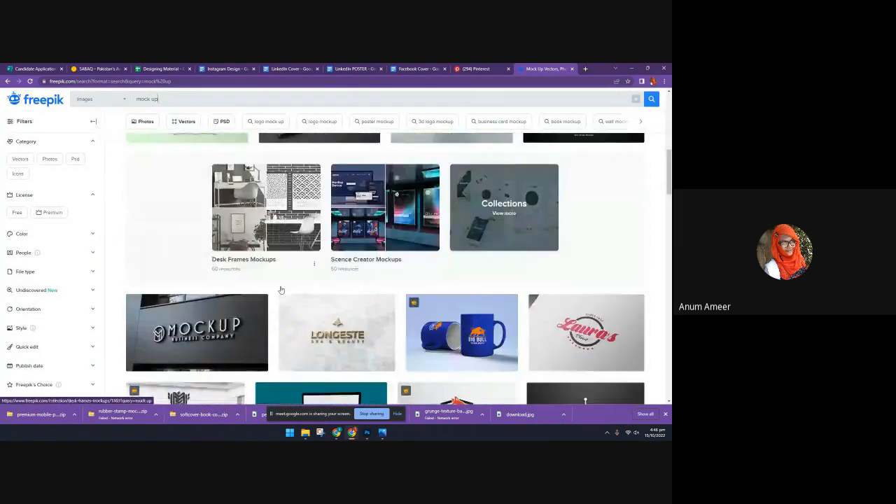
scroll(280, 290, "down", 8)
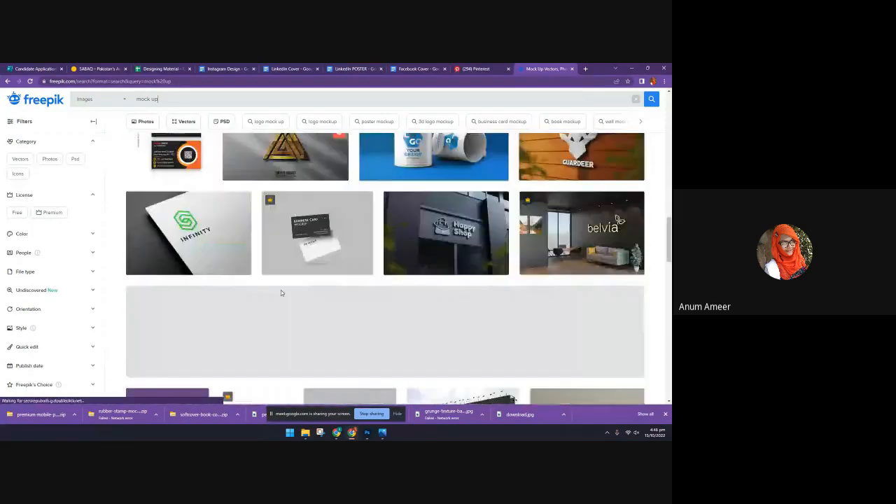
scroll(280, 297, "down", 5)
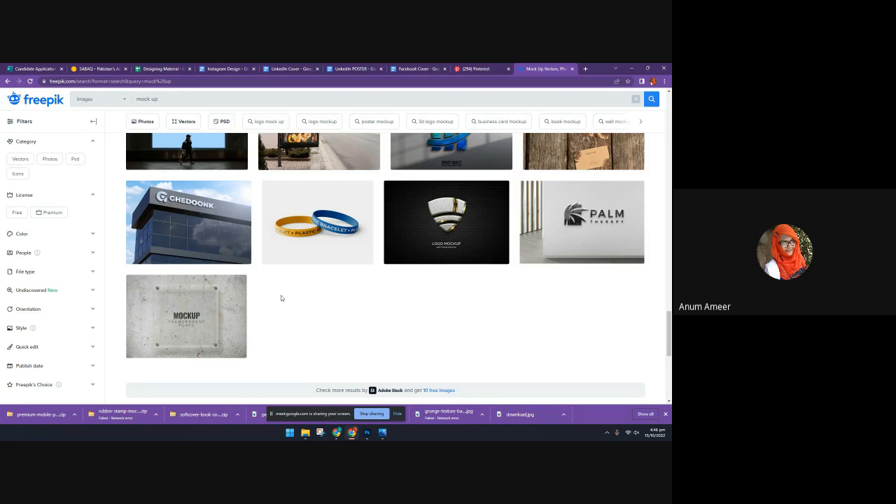
Return to Pinterest and replace the search term with the suggested "branding design" search
left_click(455, 68)
left_click(106, 124)
key("BackSpace")
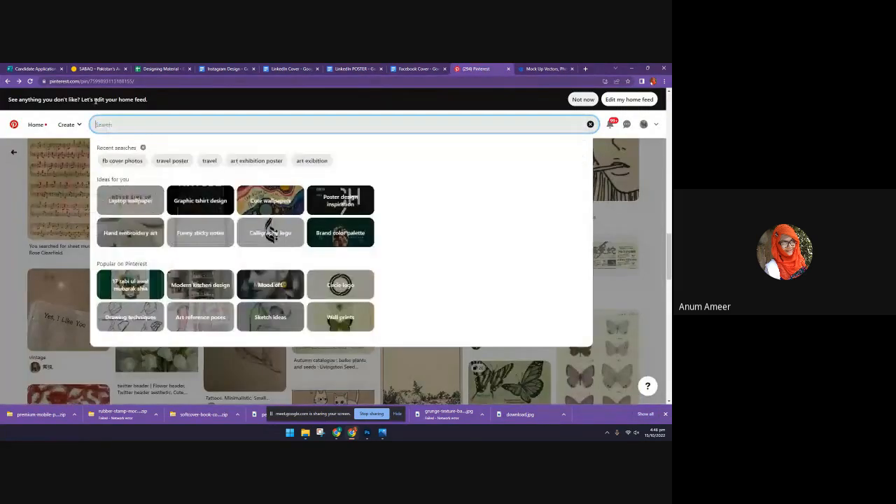
type("tec")
type("n")
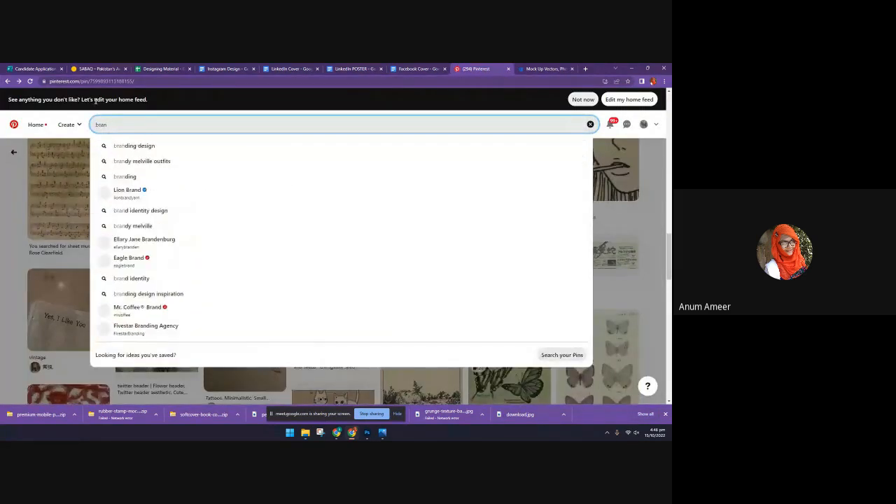
key("Down")
key("Return")
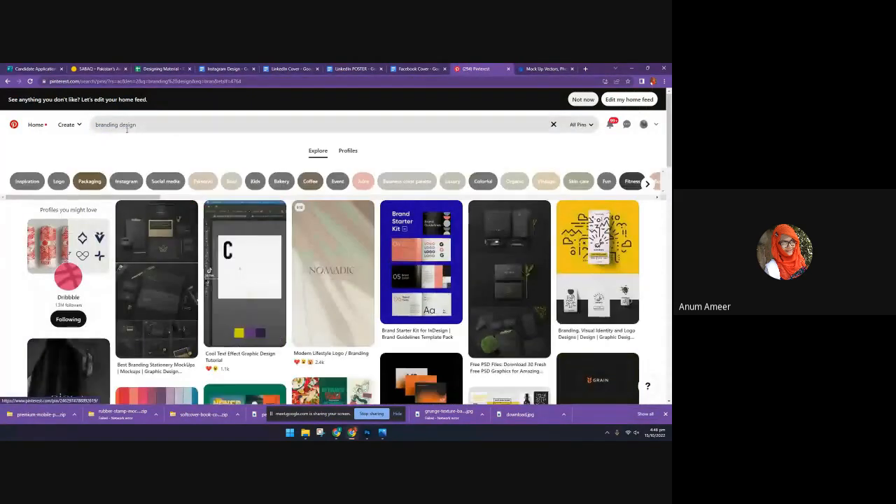
Open the Brand Starter Kit for InDesign pin from the branding results and look over its similar pins
scroll(296, 248, "down", 1)
scroll(296, 247, "up", 1)
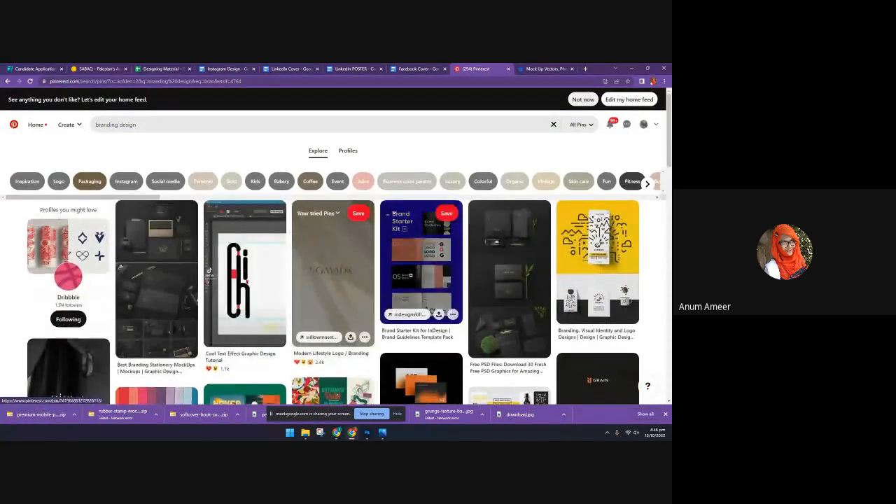
left_click(420, 266)
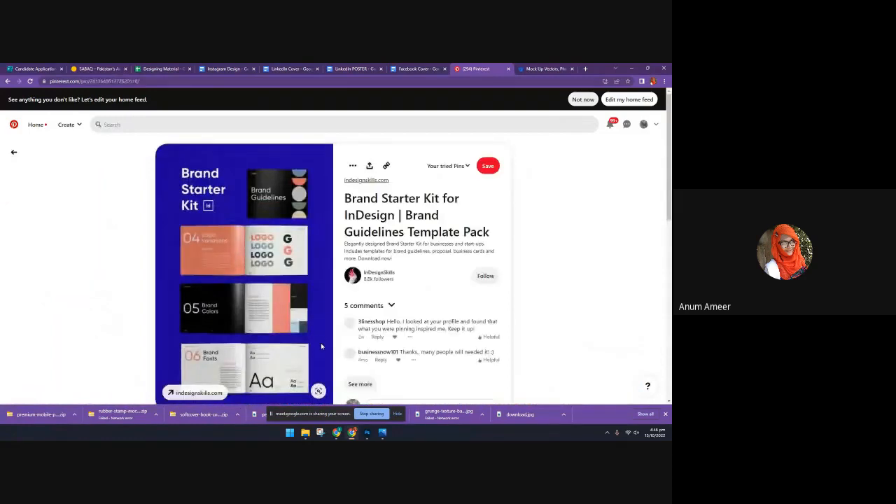
scroll(321, 350, "down", 1)
scroll(320, 350, "down", 10)
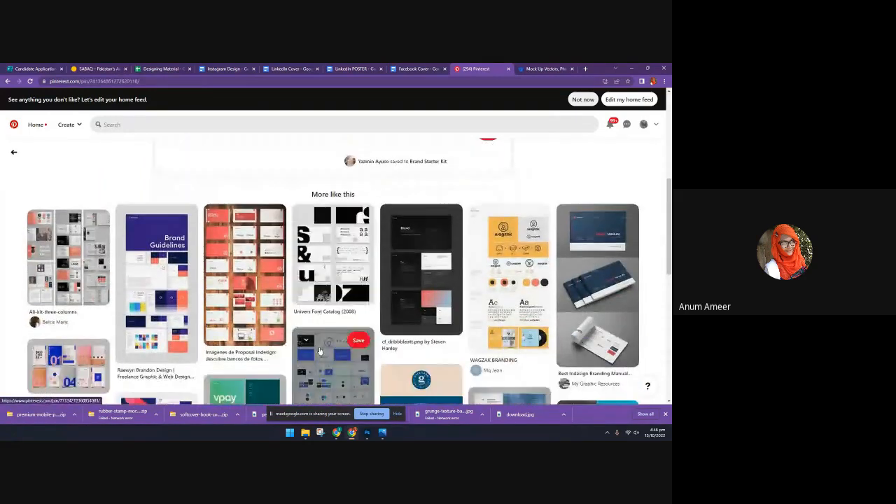
scroll(197, 273, "up", 2)
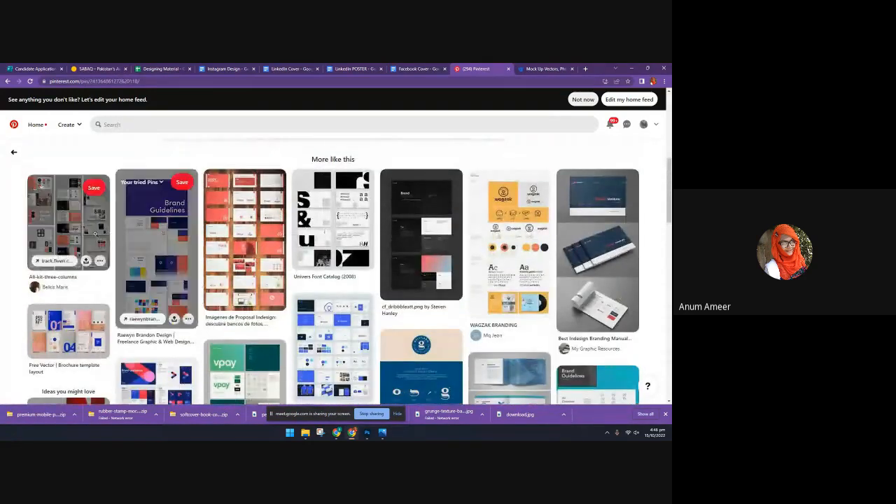
View the WAGZAK BRANDING pin and the related brand identity designs beneath it
left_click(520, 244)
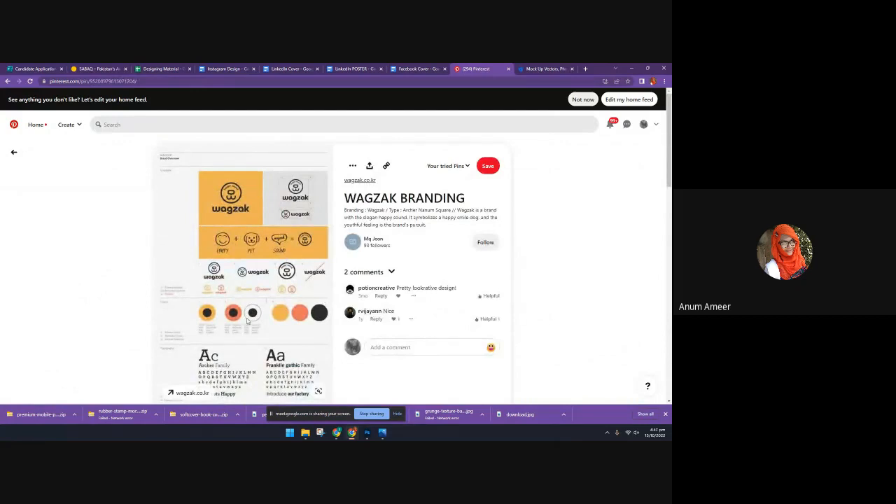
scroll(208, 298, "down", 3)
scroll(190, 282, "down", 3)
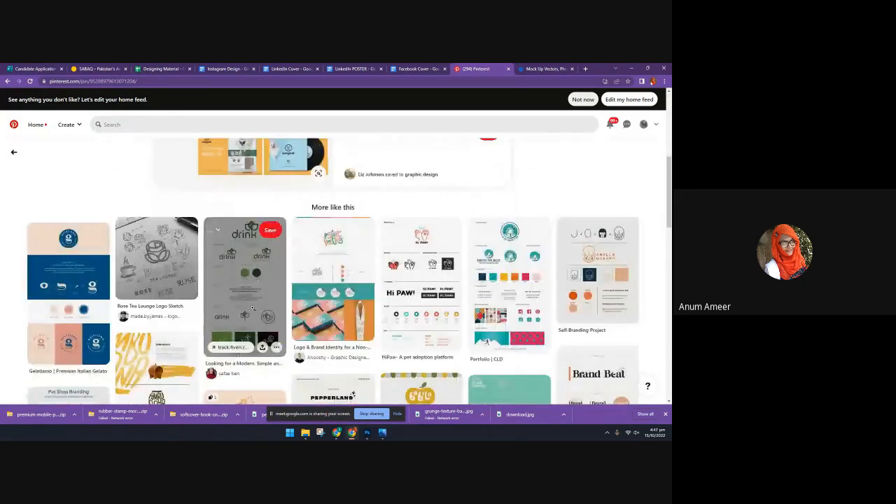
View the green "drink" logo branding sheet pin and examine the similar brand boards below it
left_click(252, 302)
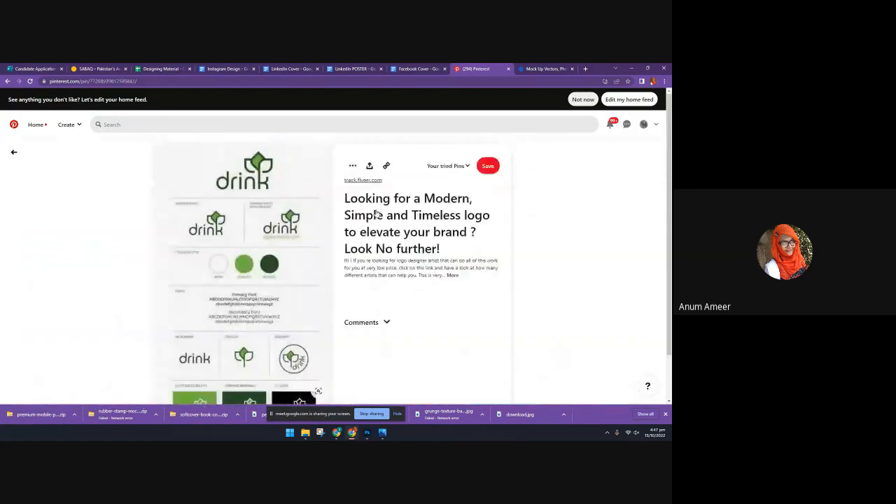
scroll(289, 352, "down", 3)
scroll(289, 352, "down", 2)
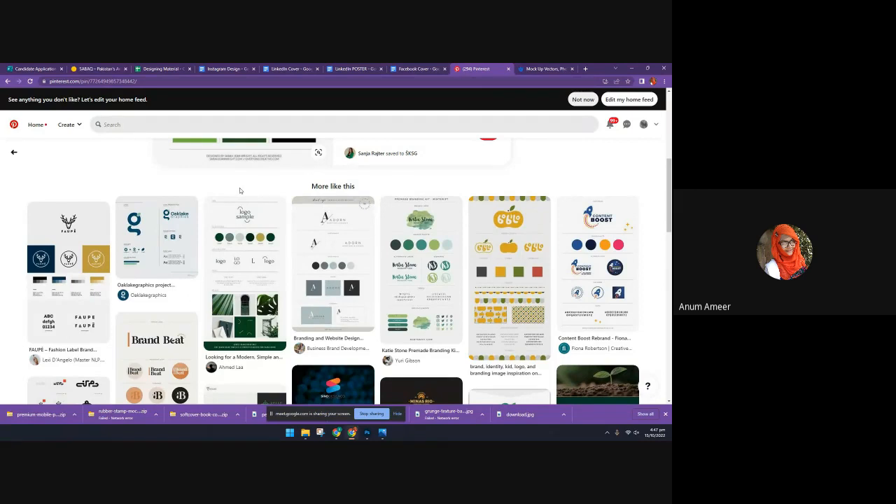
scroll(483, 210, "up", 2)
Return to the Freepik mock up results, advance to page 2, and dismiss the pop-up advertisement
key("ctrl+Tab")
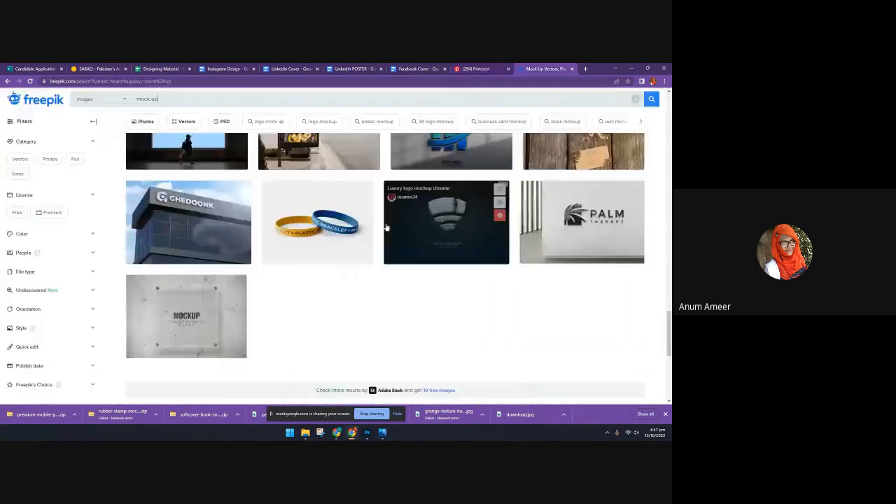
scroll(385, 226, "up", 2)
scroll(385, 226, "up", 1)
scroll(378, 245, "down", 3)
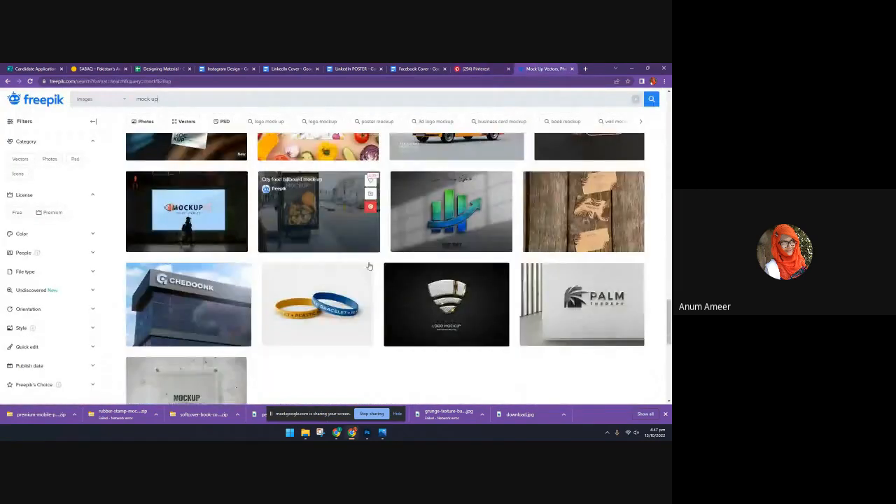
scroll(369, 266, "down", 3)
left_click(396, 350)
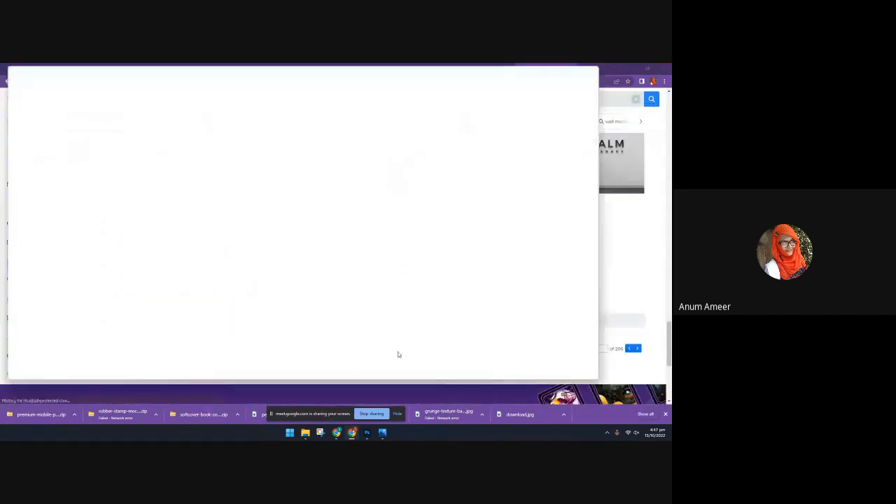
left_click(596, 68)
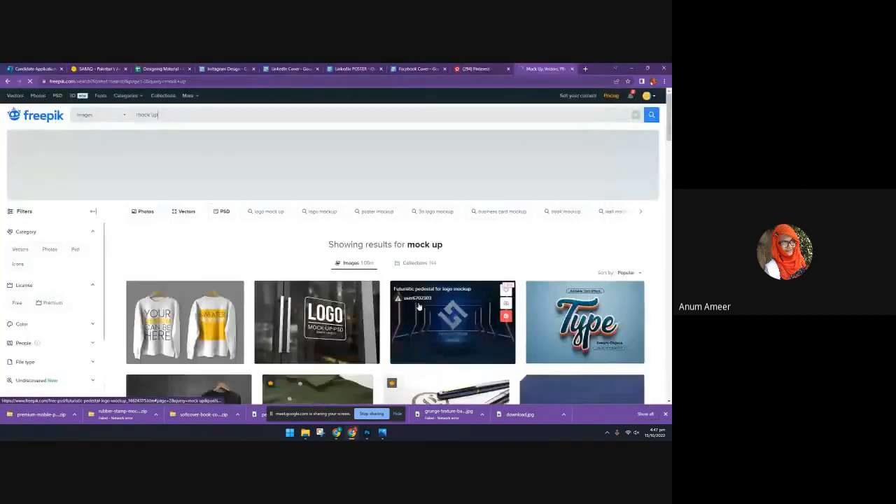
Look through the second page of Freepik mock up results down to its end
scroll(419, 305, "down", 2)
scroll(419, 305, "down", 2)
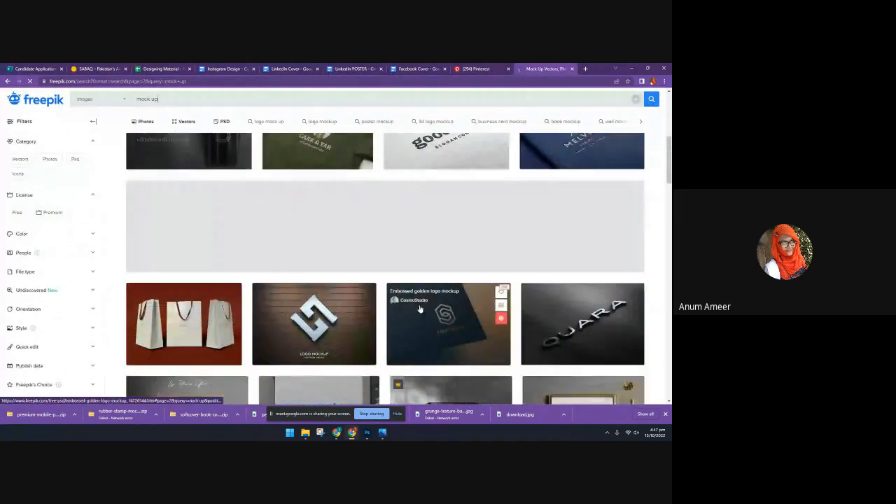
scroll(419, 305, "down", 3)
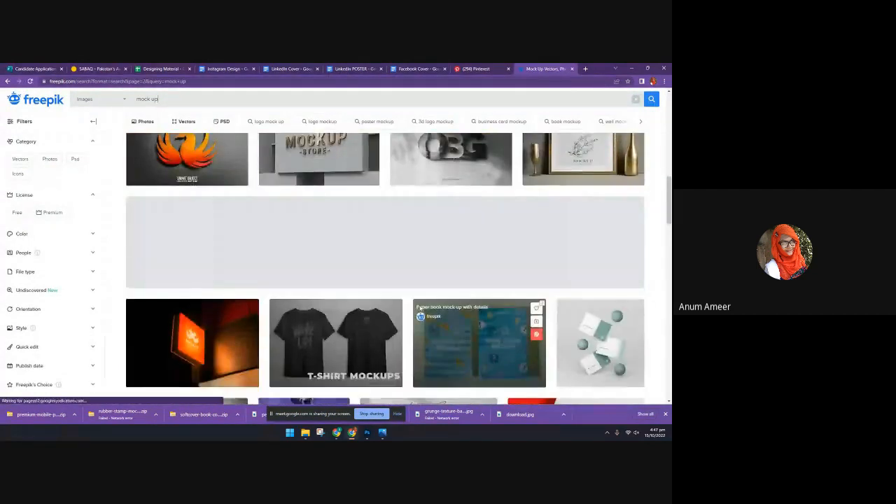
scroll(419, 305, "down", 1)
scroll(419, 308, "down", 3)
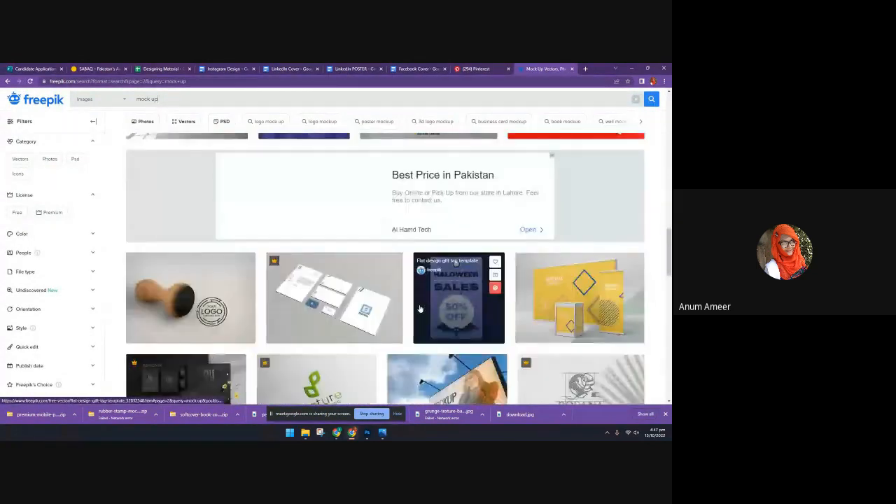
scroll(419, 308, "down", 1)
scroll(419, 307, "down", 3)
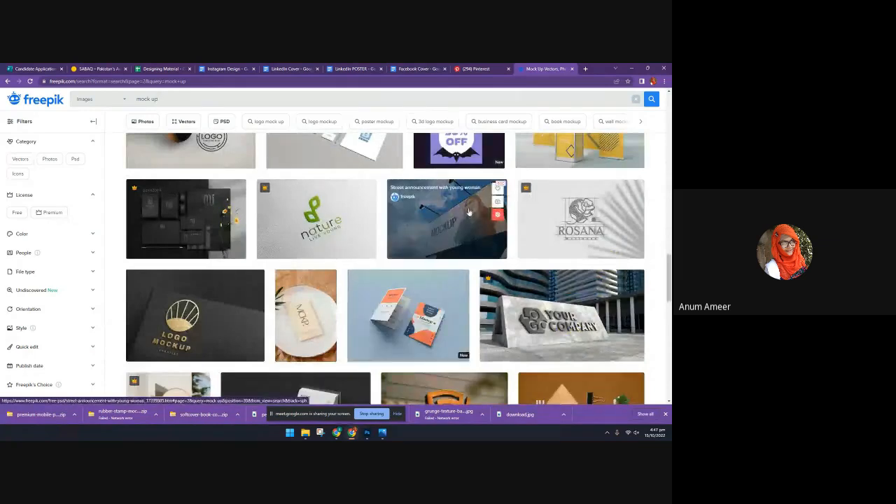
scroll(419, 280, "down", 2)
scroll(294, 360, "down", 2)
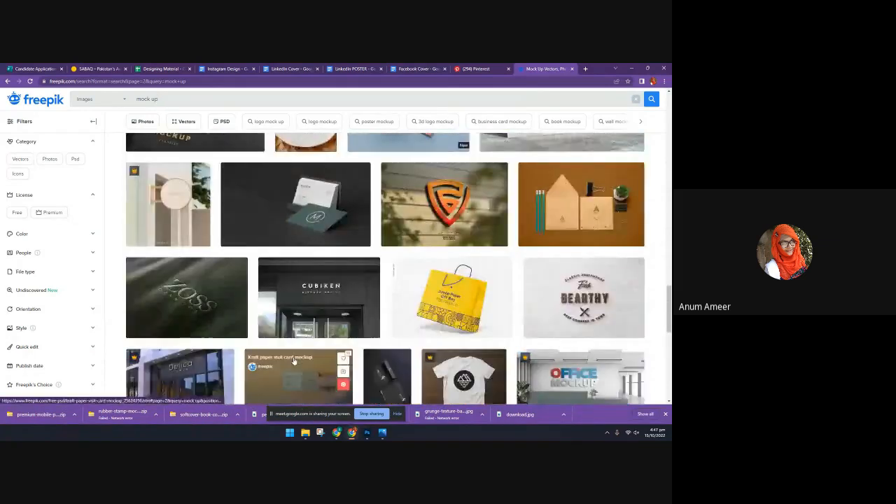
scroll(294, 360, "down", 3)
scroll(293, 358, "down", 1)
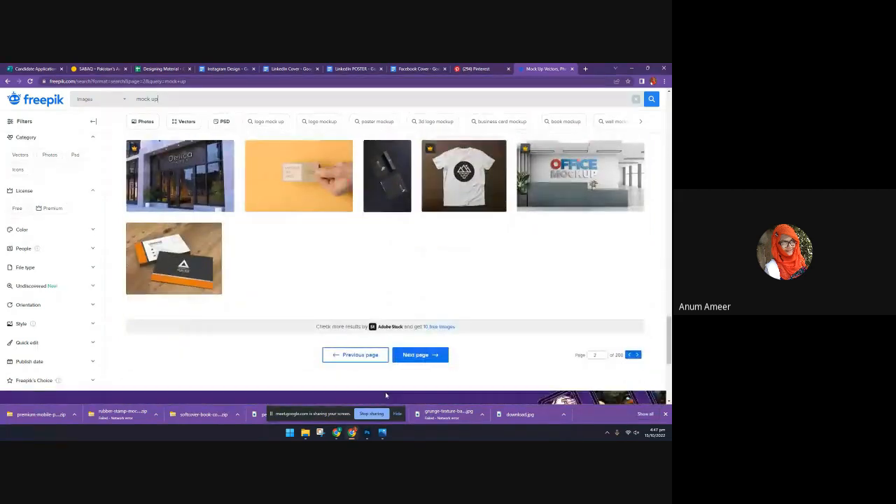
Advance to page 3 of the Freepik mock up results and look through the designs
left_click(418, 354)
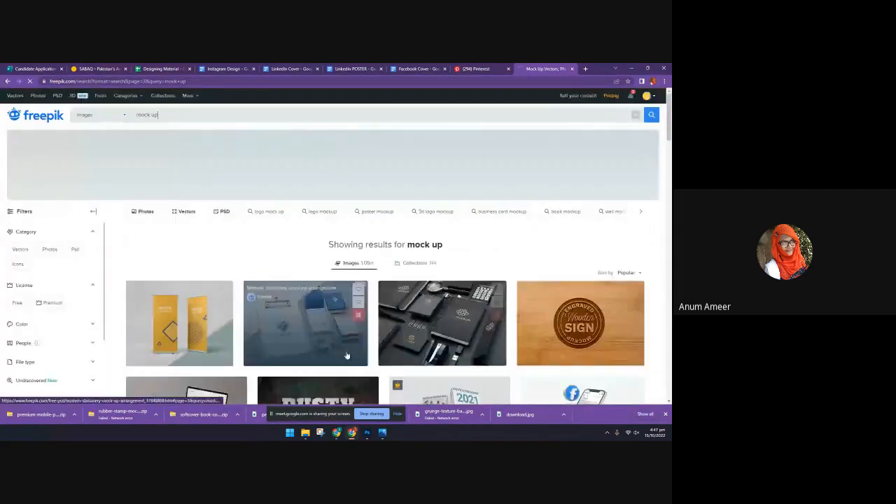
scroll(347, 356, "down", 3)
scroll(347, 350, "down", 3)
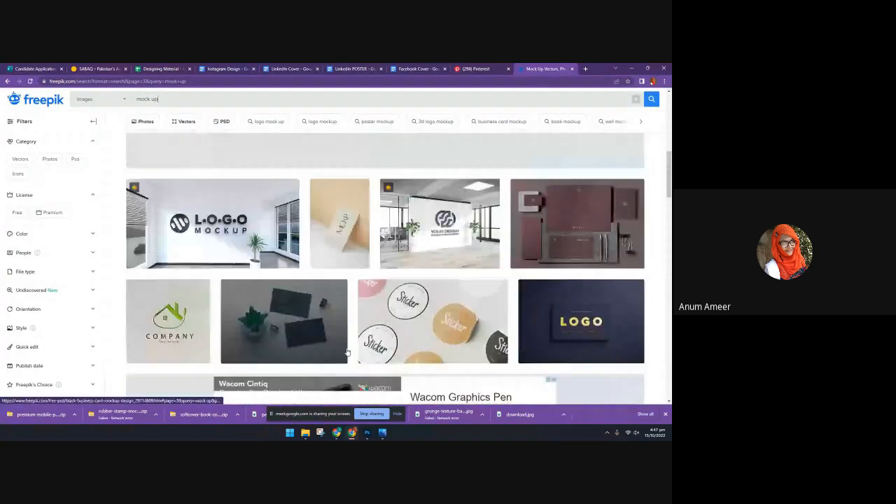
scroll(347, 352, "down", 4)
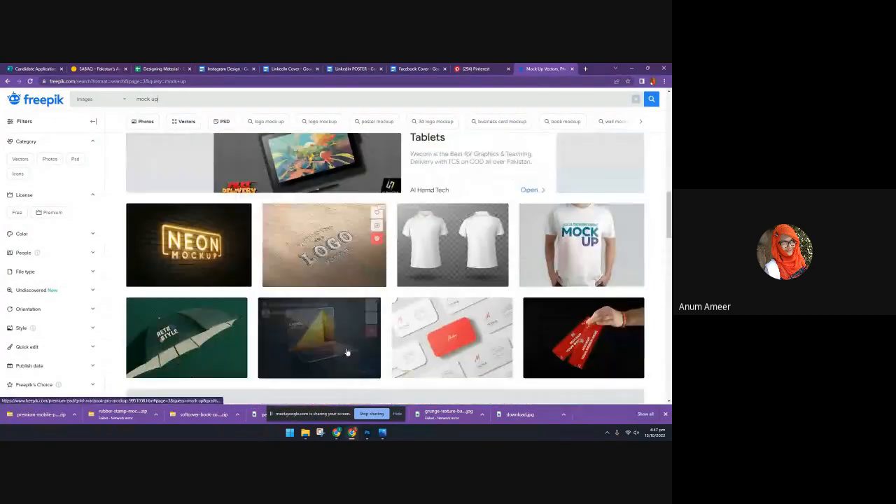
Look through the third page of Freepik mock up results, previewing the black cap front view mockup and closing its preview
scroll(346, 352, "down", 3)
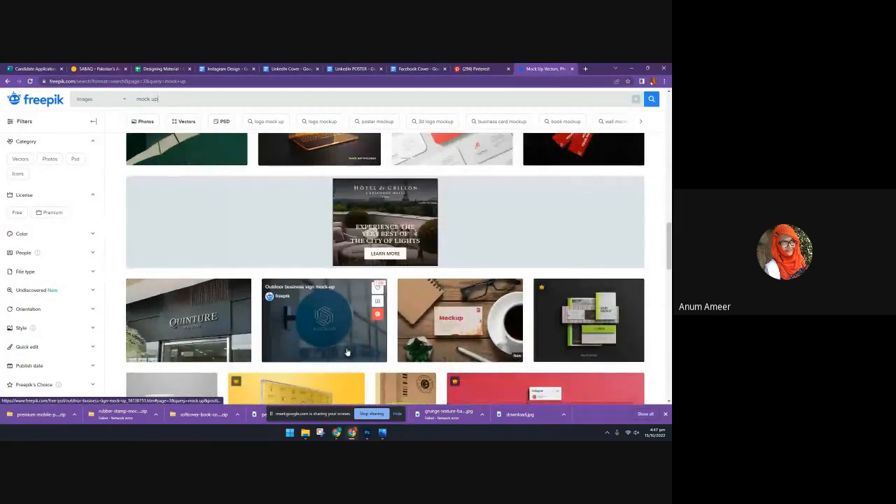
scroll(347, 352, "down", 5)
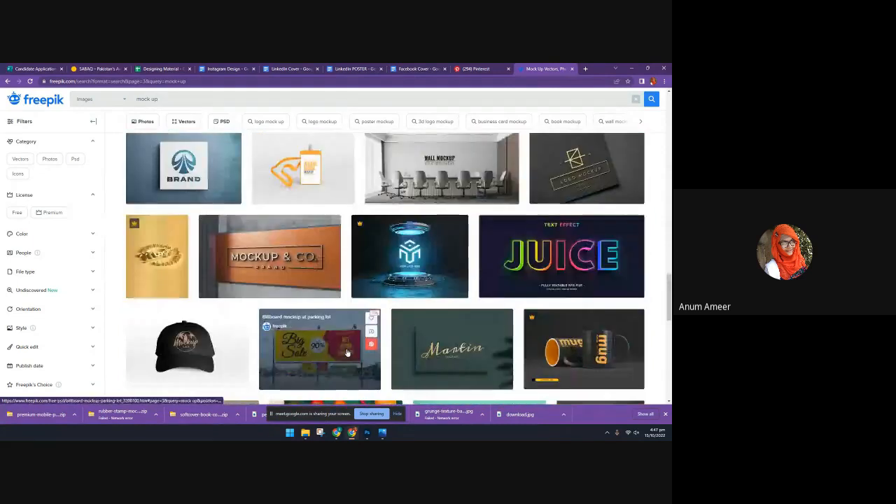
scroll(347, 352, "down", 1)
left_click(240, 316)
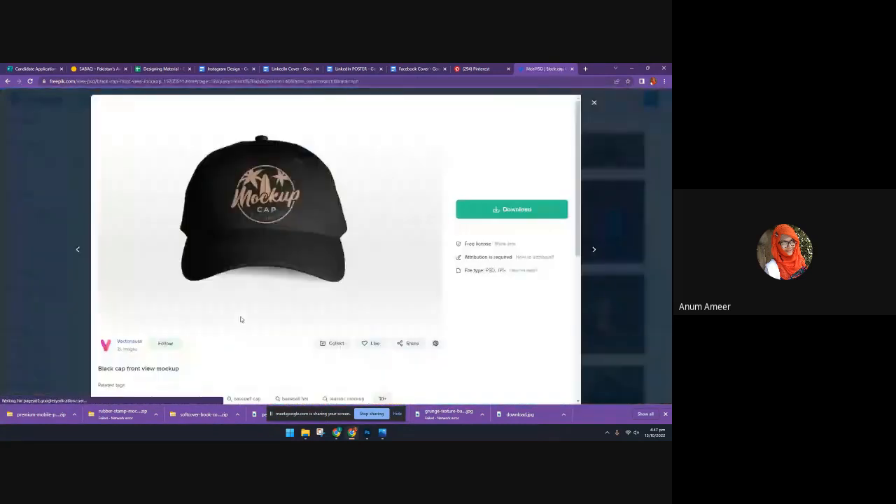
key("Escape")
scroll(215, 123, "up", 5)
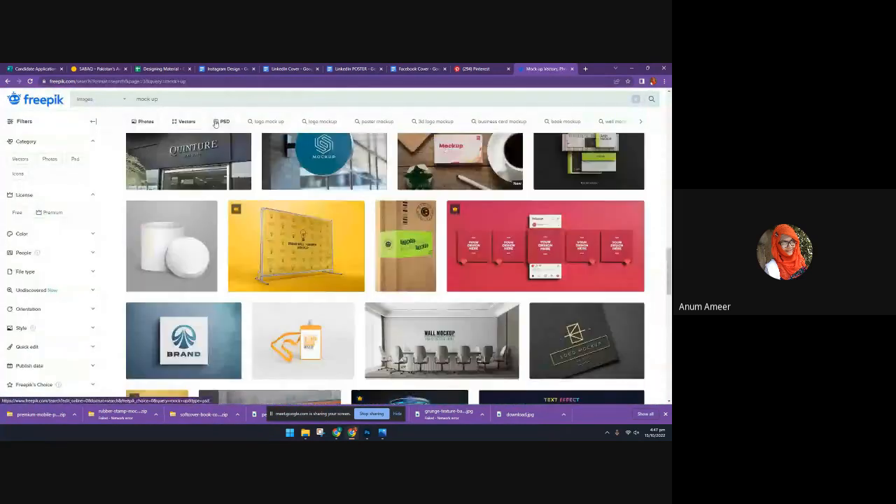
Filter the mock up results to PSD files and download the free isolated white cap mockup
left_click(218, 121)
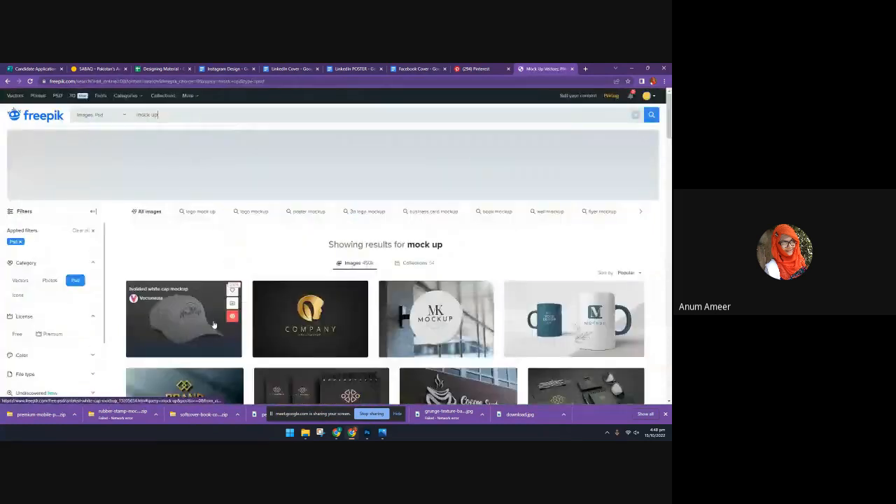
left_click(214, 324)
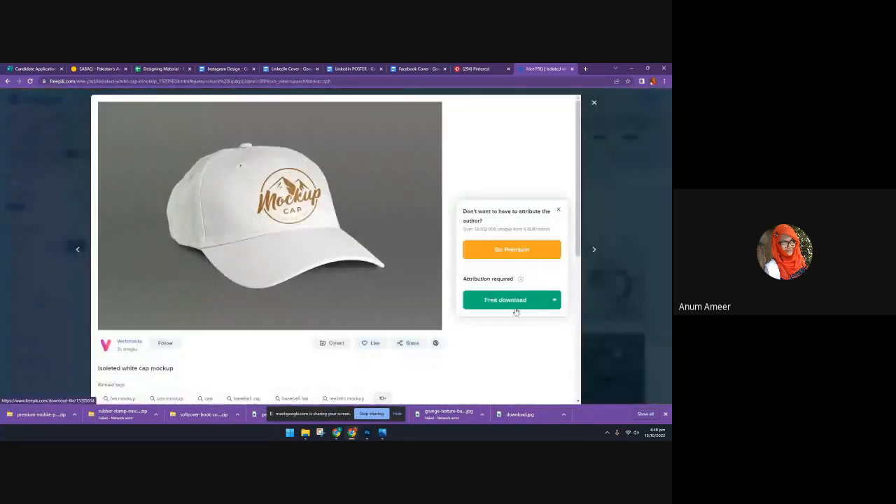
left_click(515, 311)
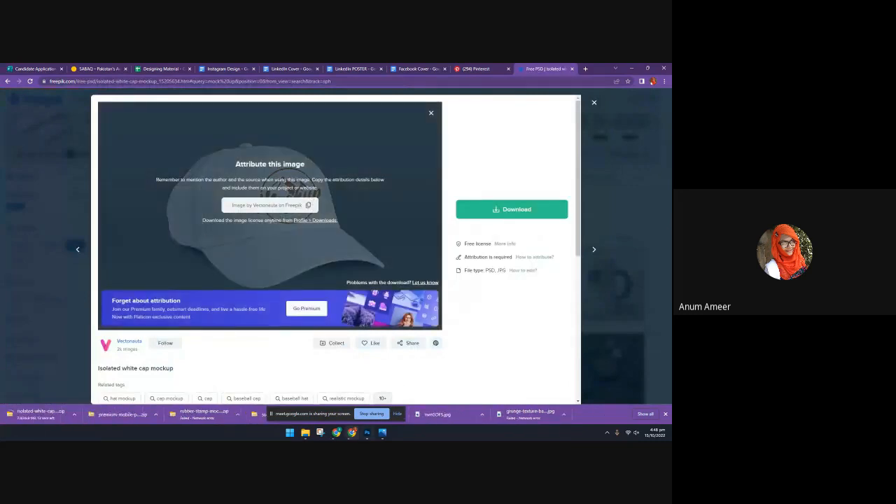
Close all the open File Explorer windows, including the Downloads, softcover book cover and premium mobile phone mockup folders
mouse_move(352, 433)
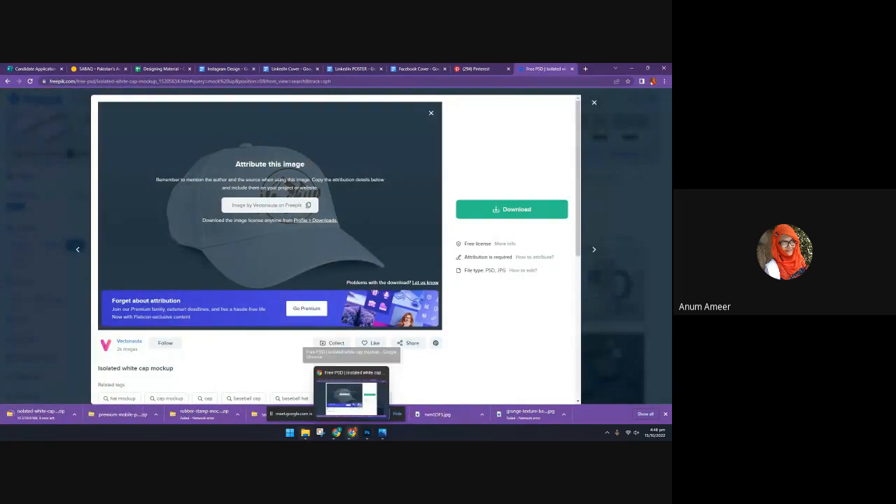
mouse_move(305, 432)
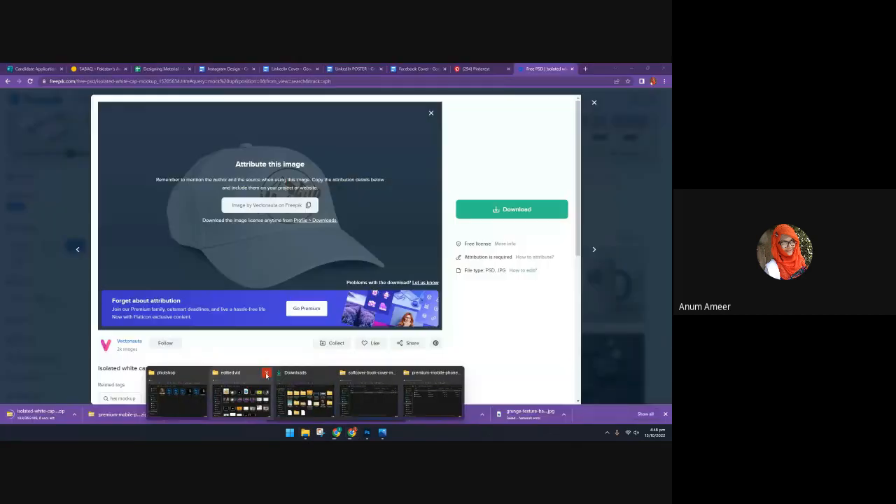
left_click(266, 375)
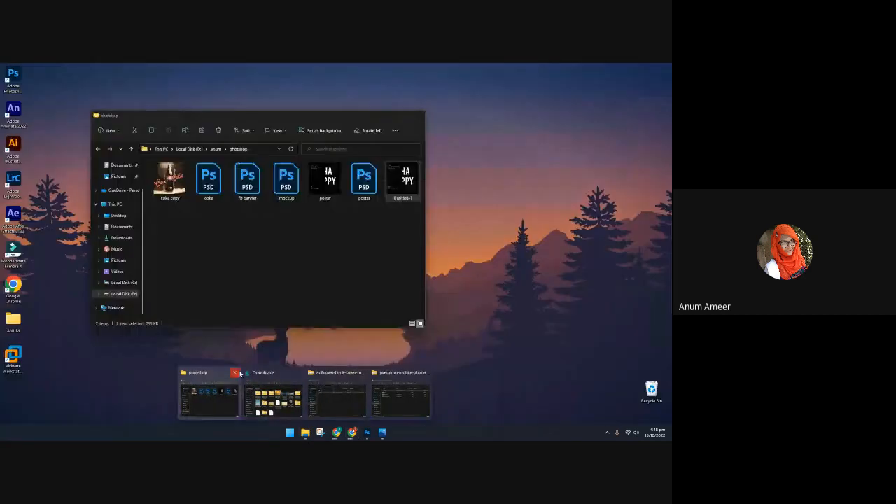
left_click(235, 372)
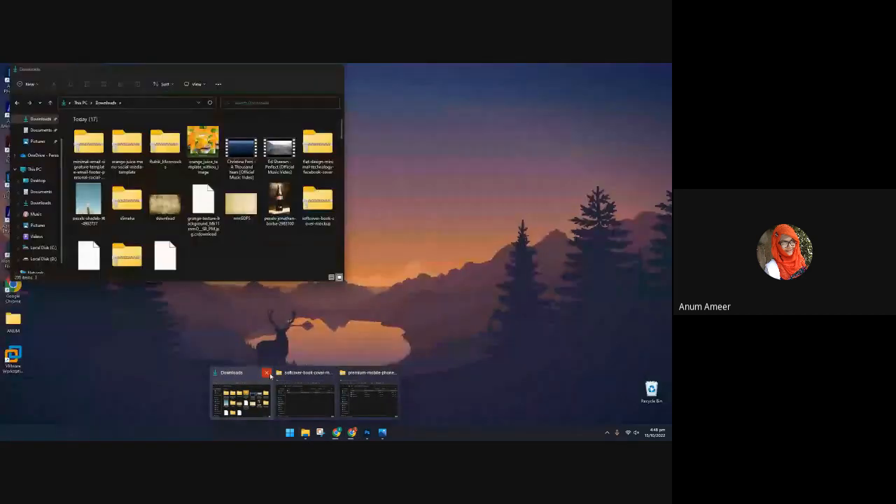
left_click(268, 374)
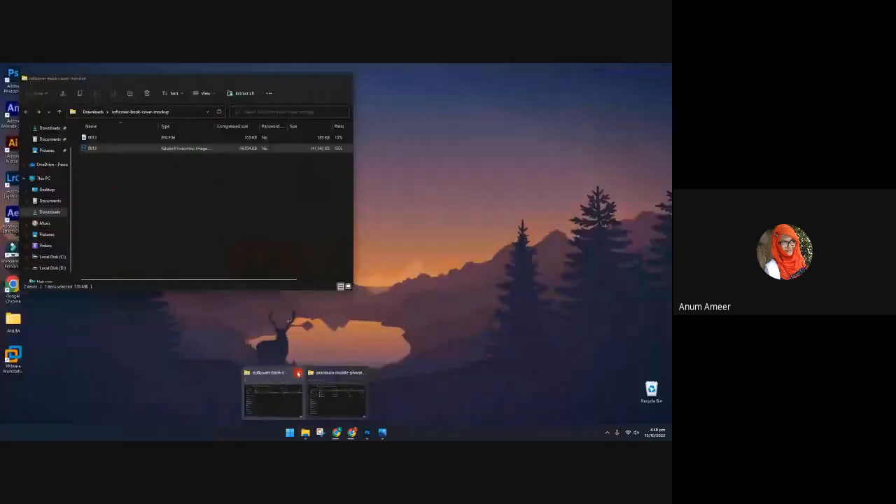
left_click(298, 374)
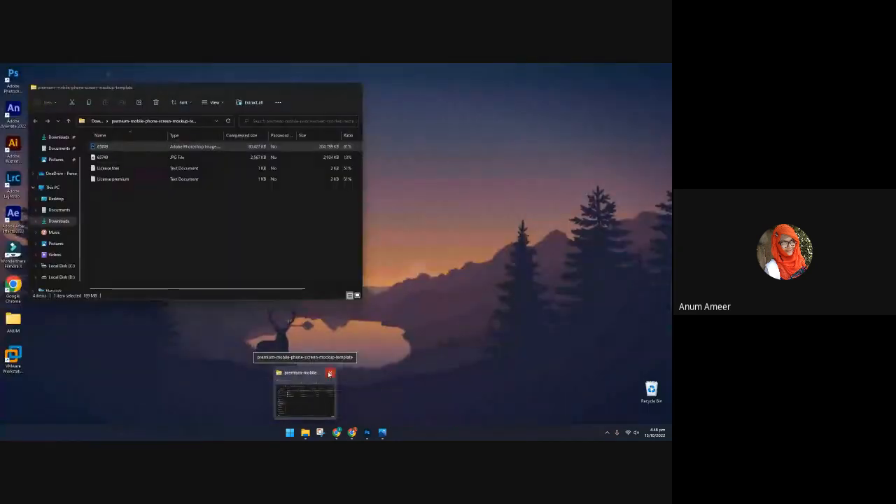
left_click(329, 373)
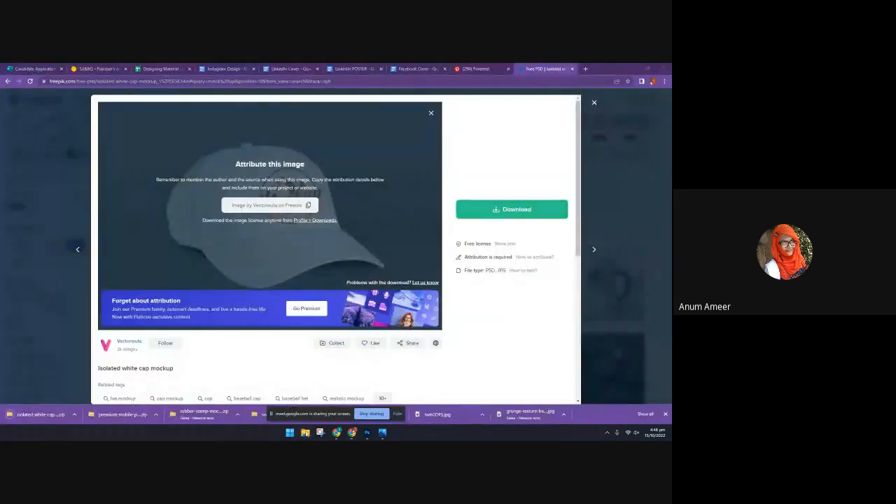
Open the downloaded isolated-white-cap-mockup archive, load the Isolated_White_Cap_Mockup PSD in Photoshop, and select the cap's Texture layer
left_click(42, 415)
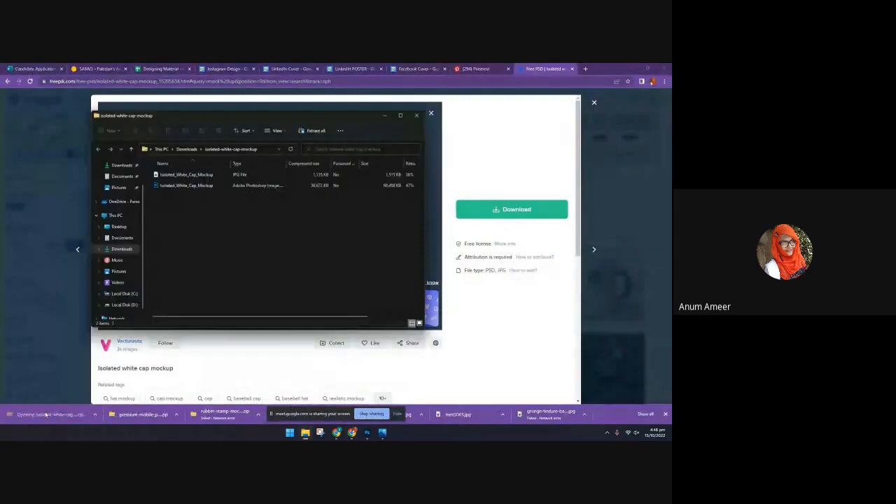
left_click(188, 186)
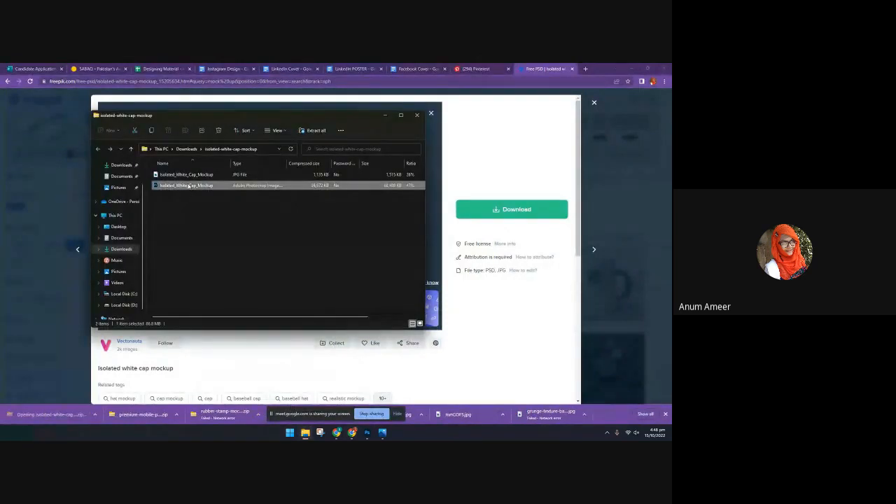
double_click(188, 185)
left_click(514, 229)
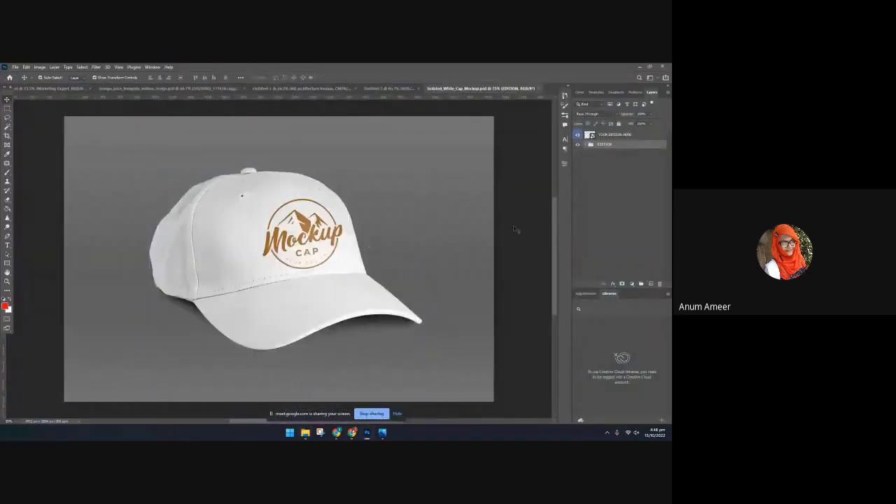
left_click(354, 234)
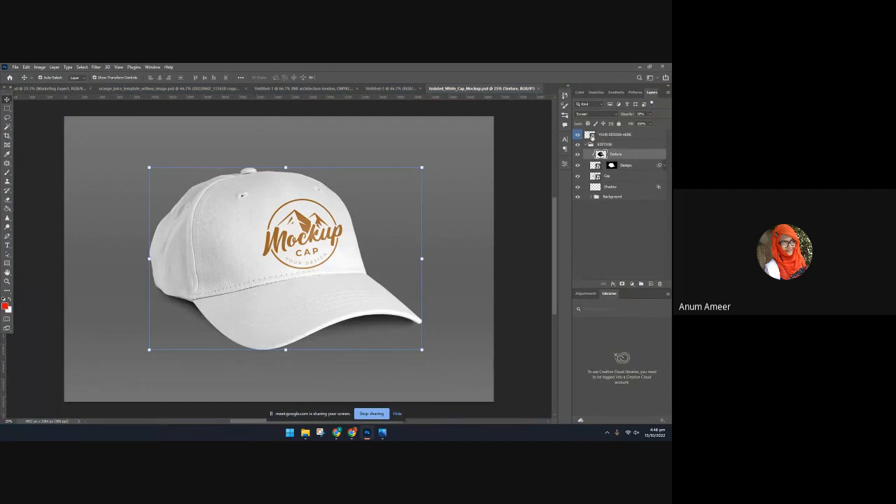
Try to place the ARTY lettering image from the Downloads folder into the cap mockup and shrink it
left_click(308, 433)
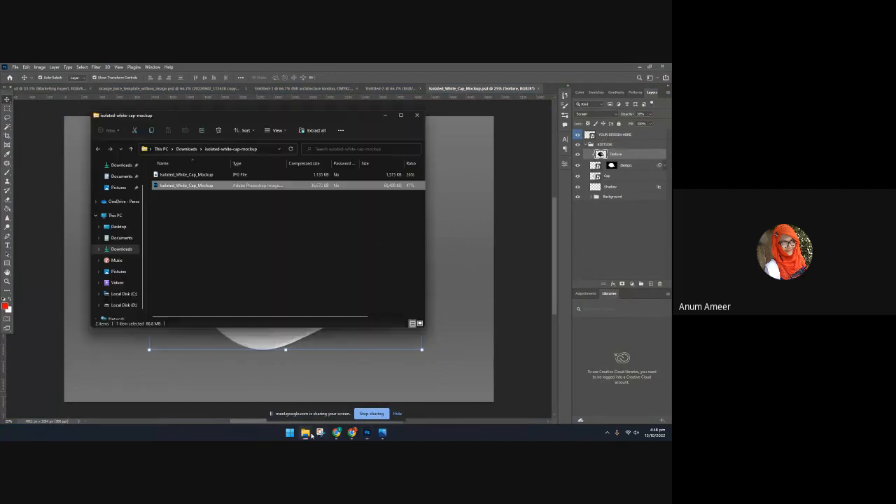
left_click(310, 435)
left_click(353, 434)
left_click(306, 433)
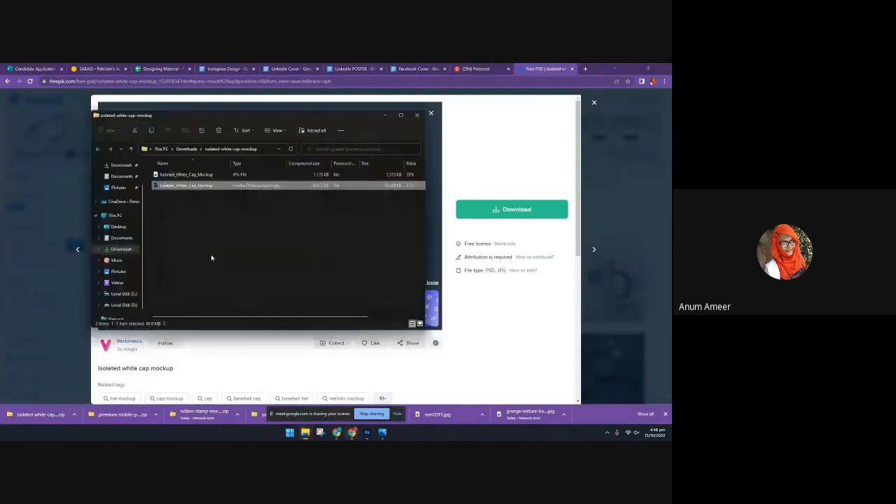
scroll(121, 196, "up", 1)
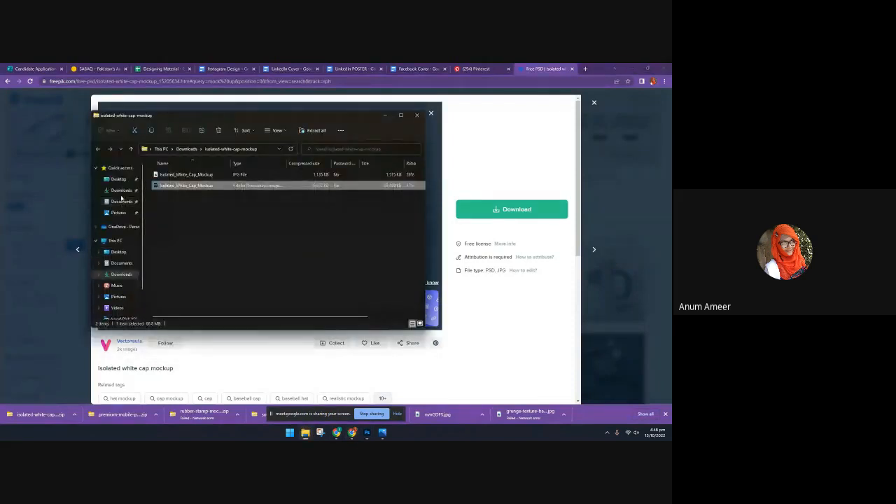
left_click(121, 190)
scroll(251, 244, "down", 5)
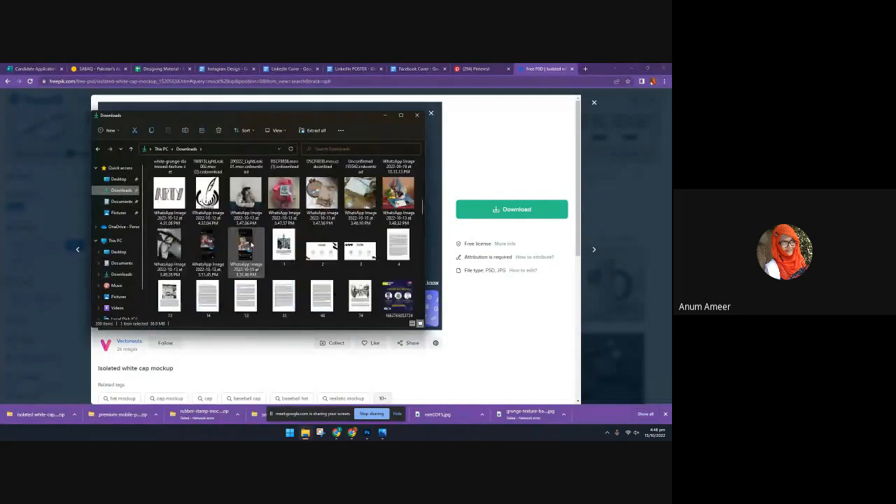
left_click(366, 432)
left_click(305, 432)
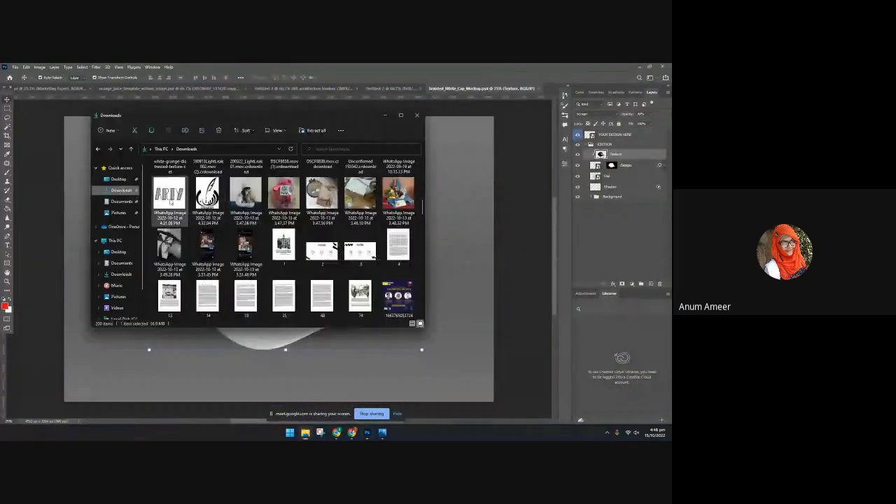
left_click_drag(169, 193, 417, 319)
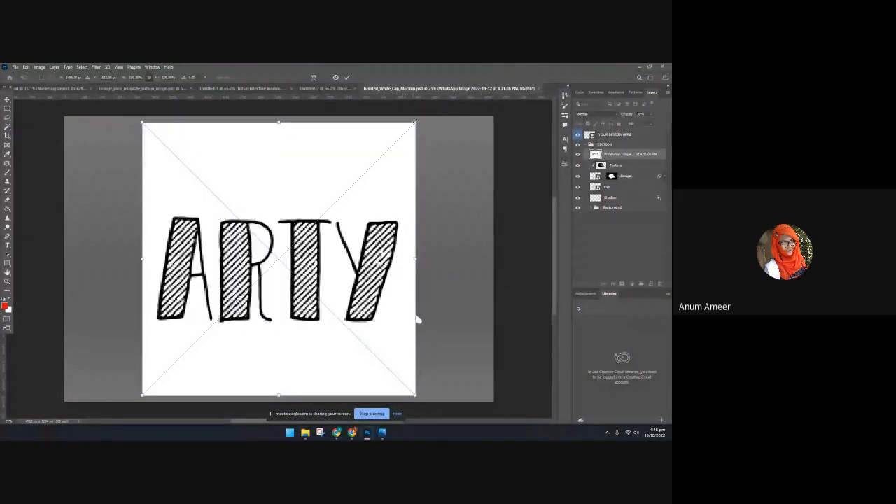
left_click_drag(415, 123, 226, 312)
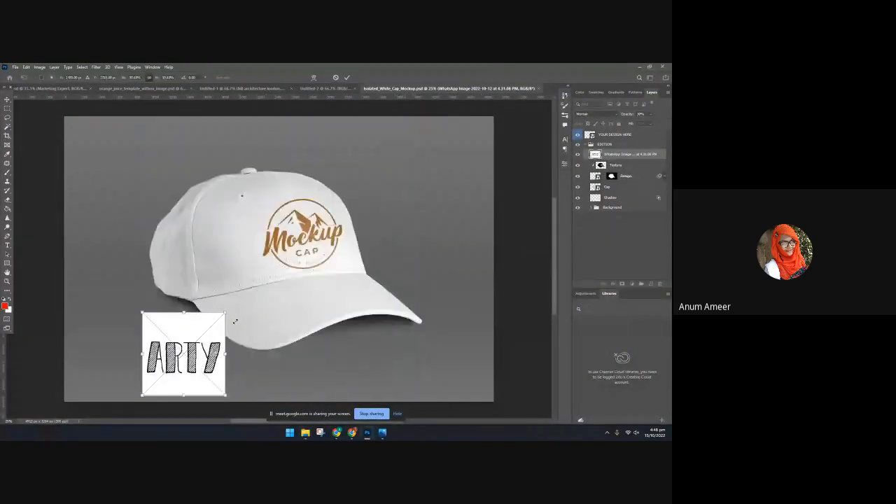
left_click(336, 78)
Open the contents of the YOUR DESIGN HERE smart object and select the Mockup Cap logo inside it
double_click(592, 135)
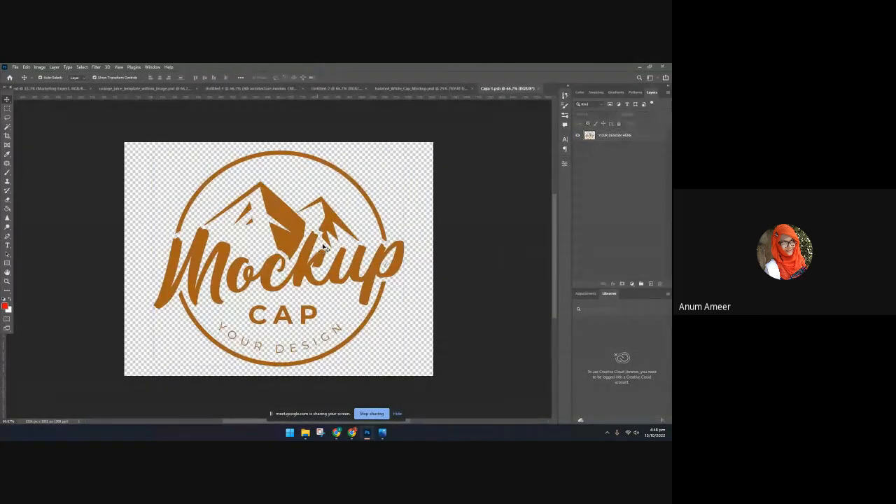
left_click(322, 268)
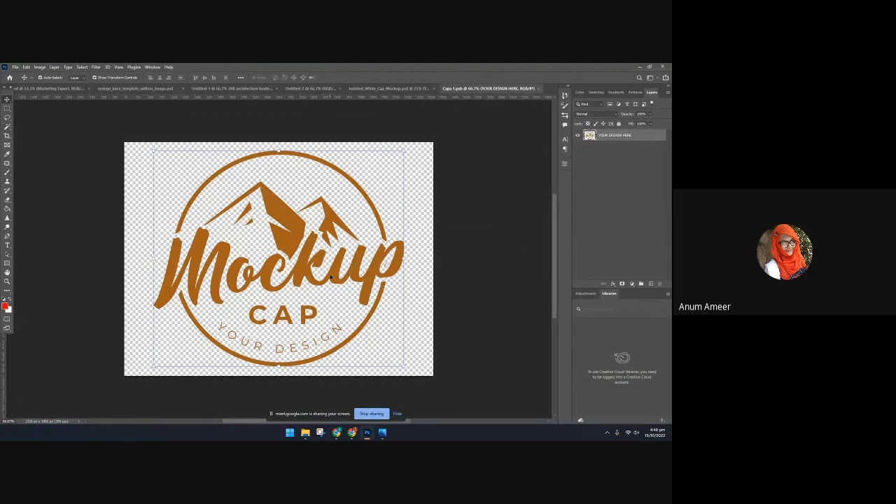
Switch to Chrome and search Google Images for "png logo" in a new tab
left_click(350, 433)
key("ctrl+t")
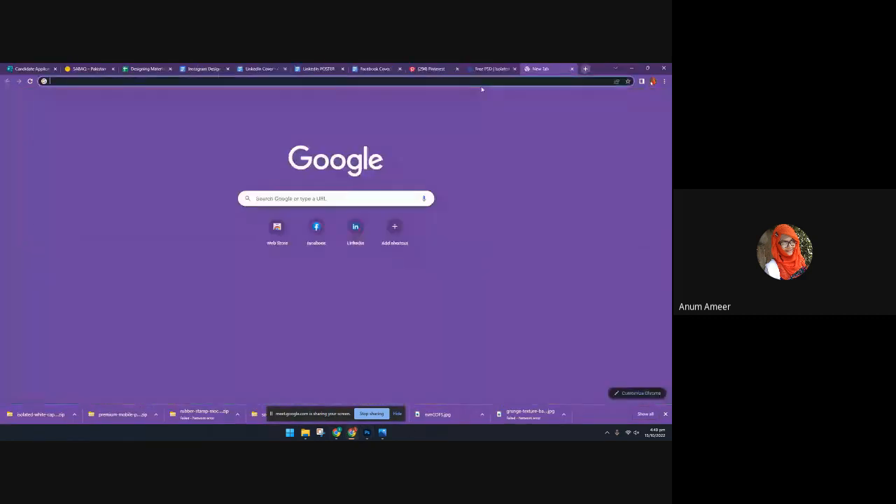
type("png logo")
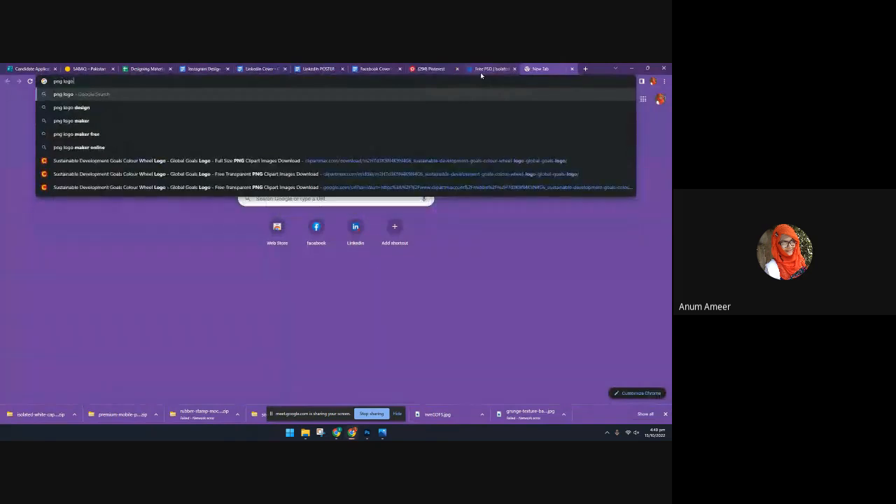
key("Return")
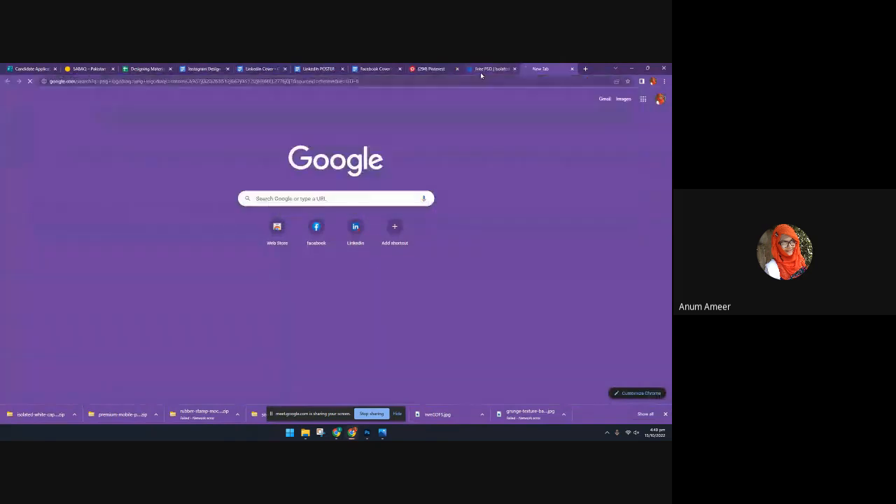
left_click(117, 126)
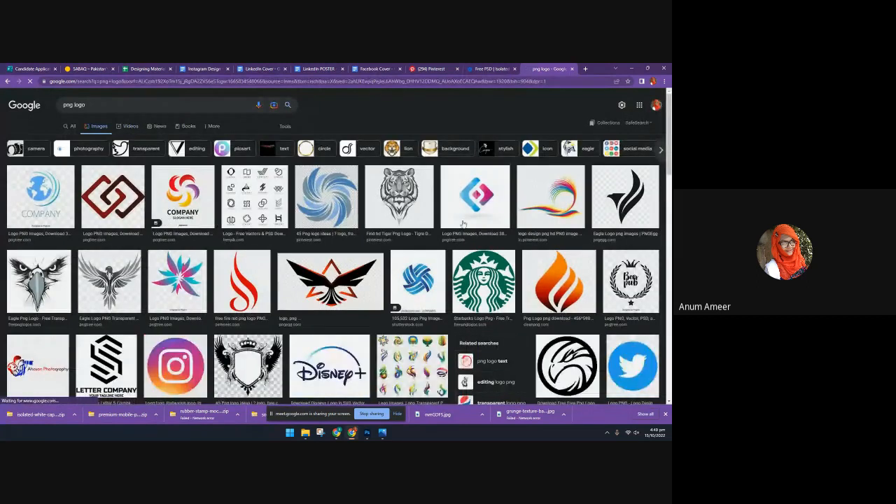
Open the grey tiger PNG logo from the image results and follow its Pinterest pin to the pngfind source page
left_click(406, 213)
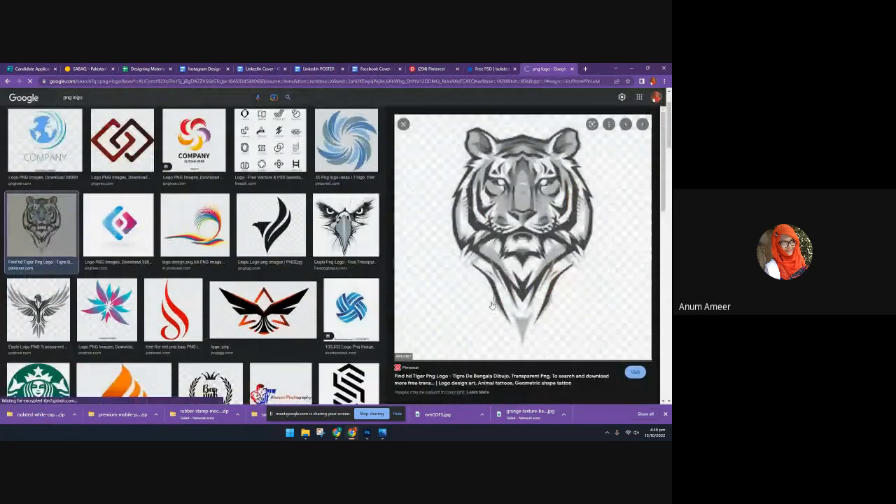
left_click(518, 238)
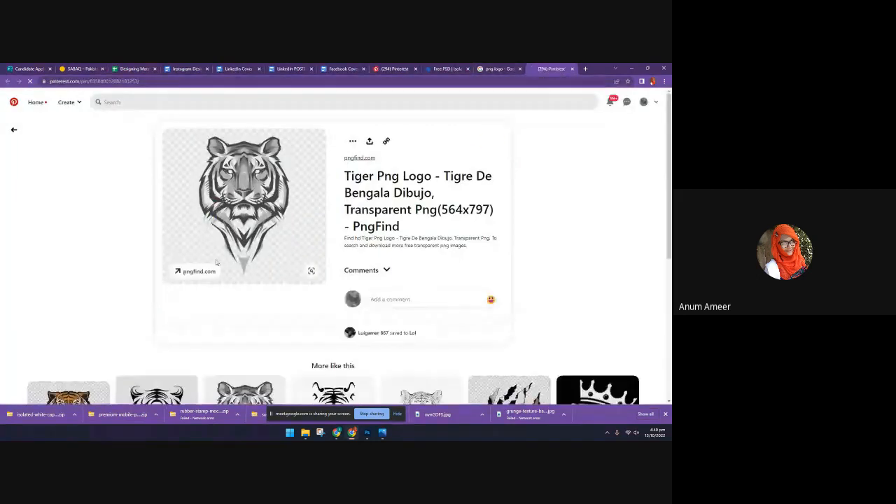
left_click(272, 177)
left_click(502, 68)
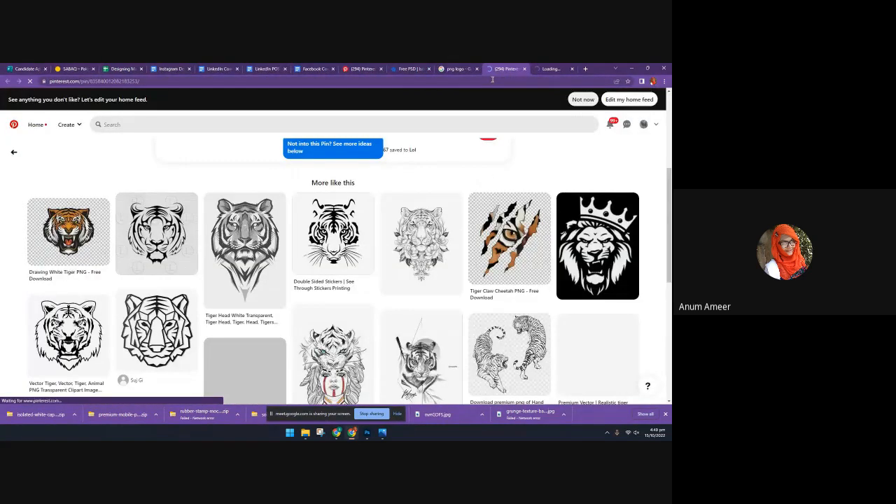
left_click(542, 67)
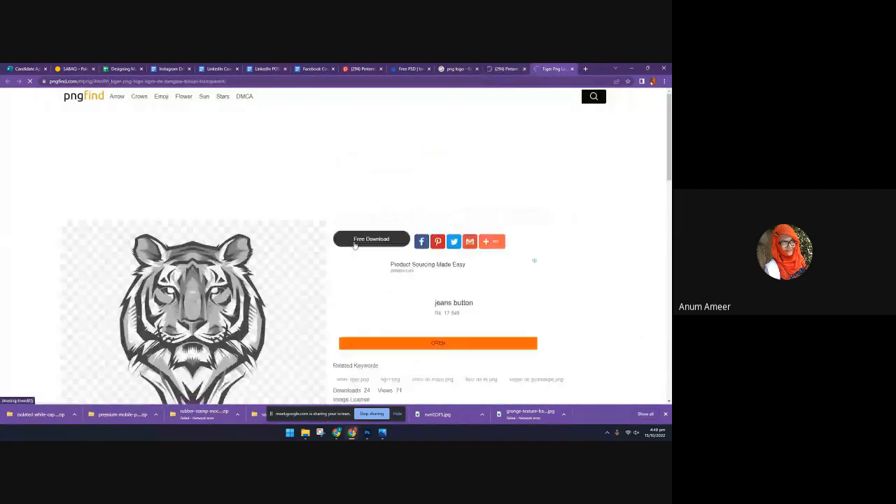
Download the white tiger PNG from pngfind, dismissing the ad, and save the full-size image to the computer
left_click(355, 241)
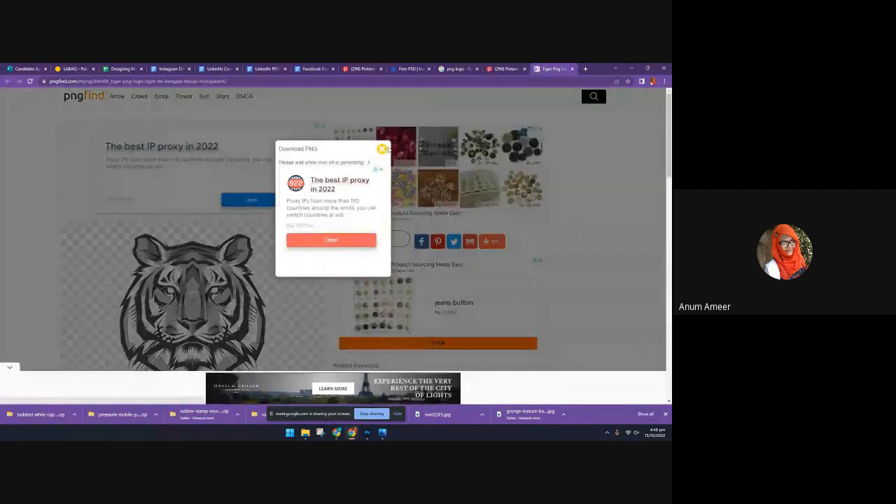
left_click(303, 264)
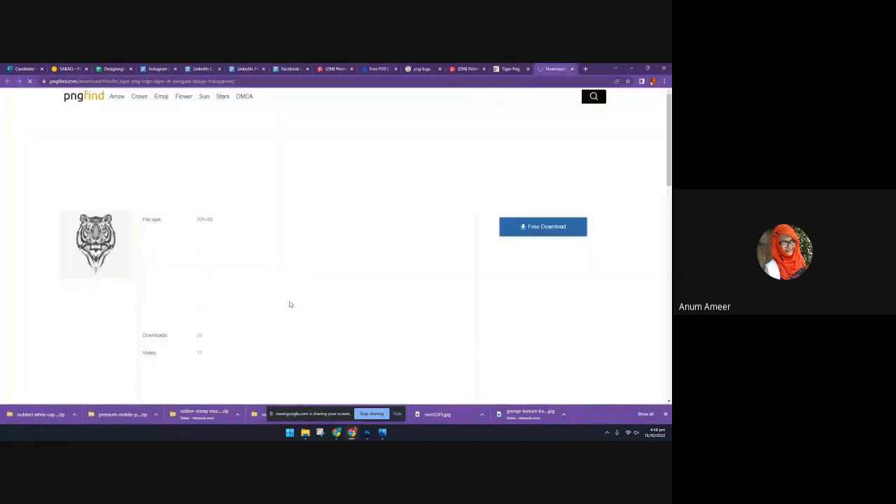
left_click(522, 232)
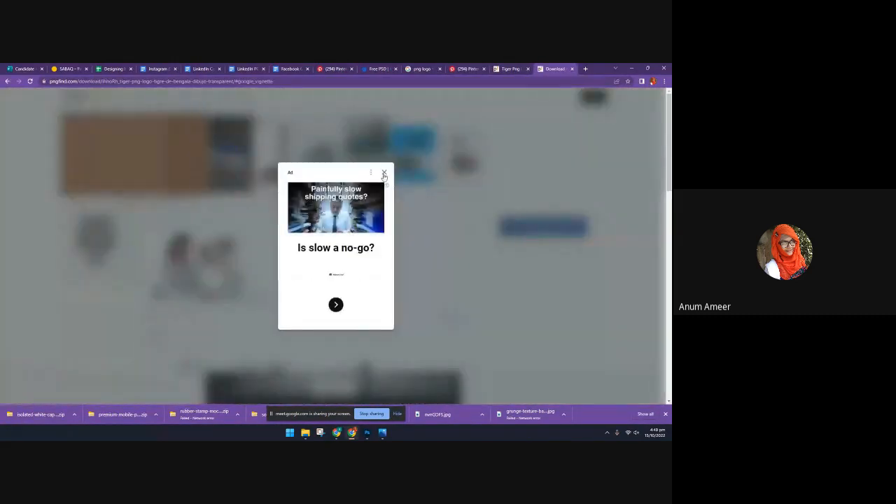
left_click(384, 176)
right_click(347, 265)
left_click(355, 275)
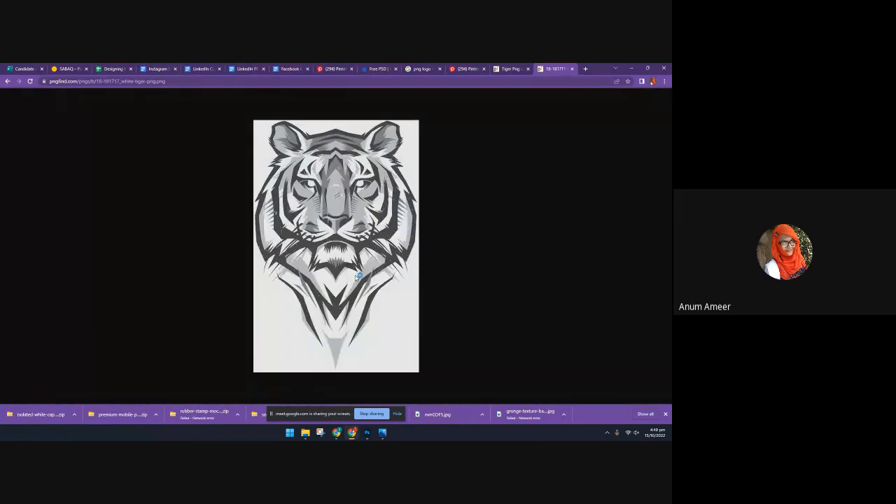
left_click(533, 412)
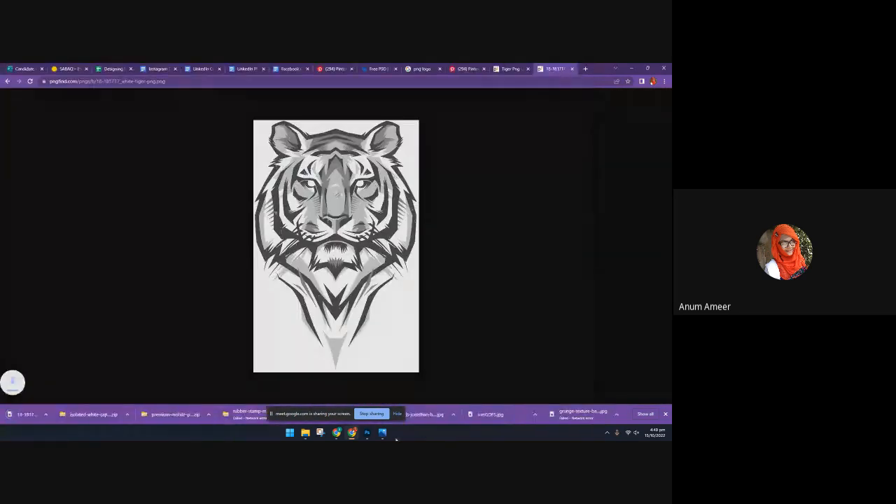
Switch to Photoshop and place the white tiger PNG from the Downloads folder into the open Capa 1.psb document
left_click(382, 432)
left_click(368, 433)
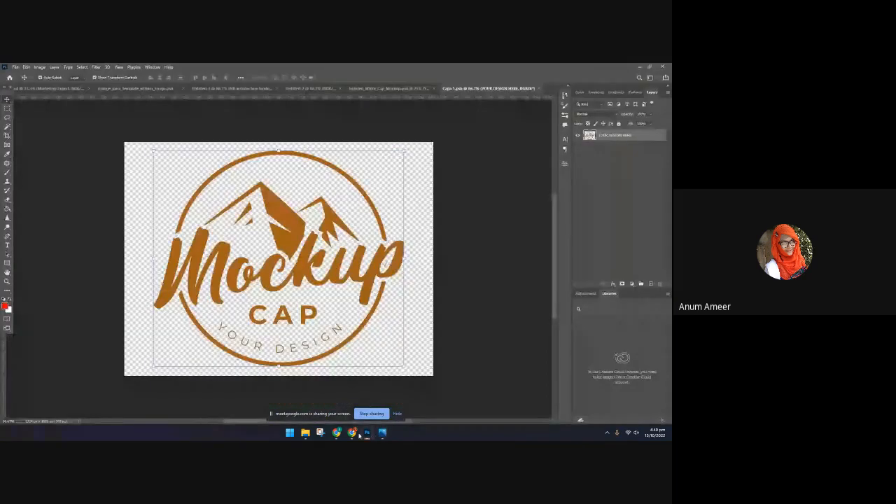
left_click(321, 431)
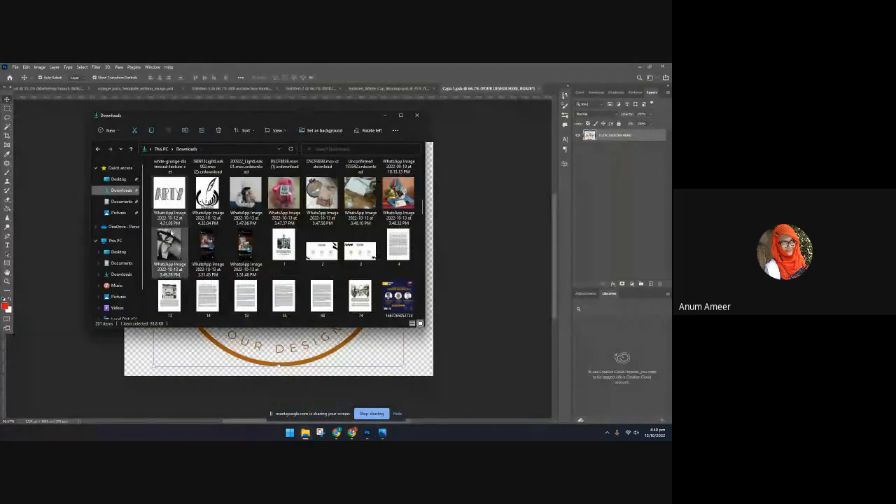
scroll(196, 245, "up", 5)
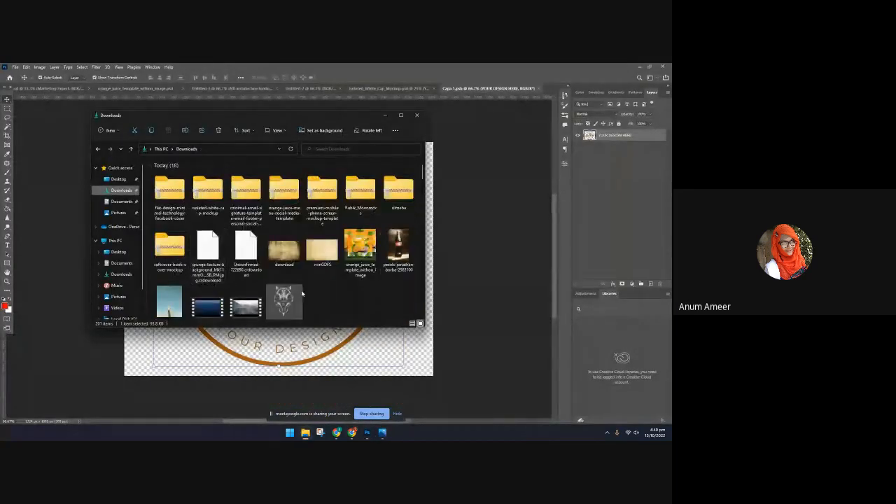
left_click_drag(295, 296, 380, 363)
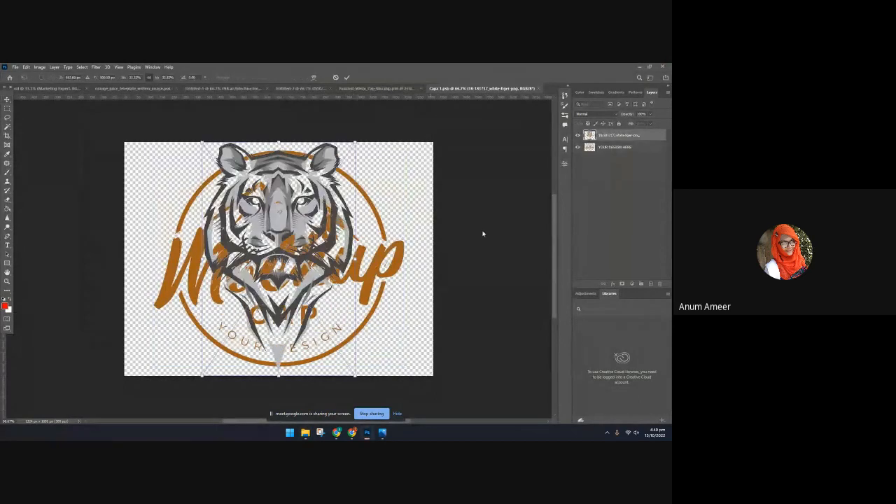
Hide the original YOUR DESIGN HERE logo layer and close Capa 1.psb, saving the changes to the cap mockup
left_click(577, 147)
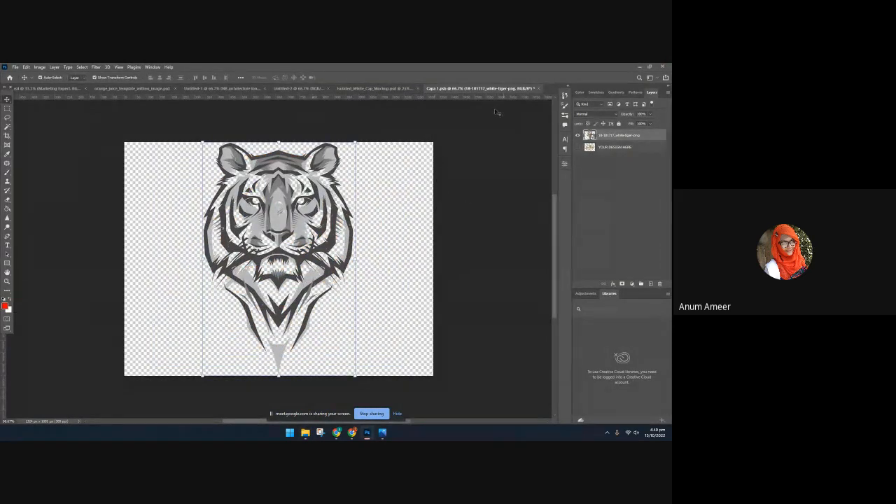
left_click(539, 89)
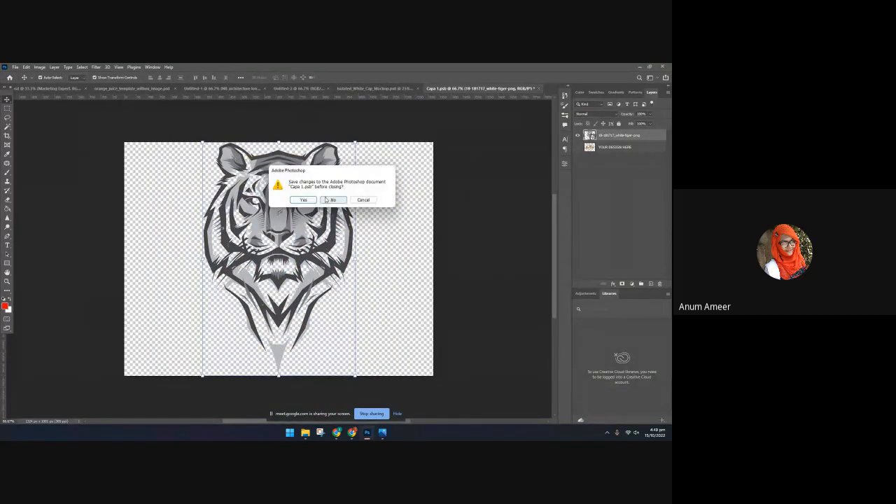
left_click(304, 201)
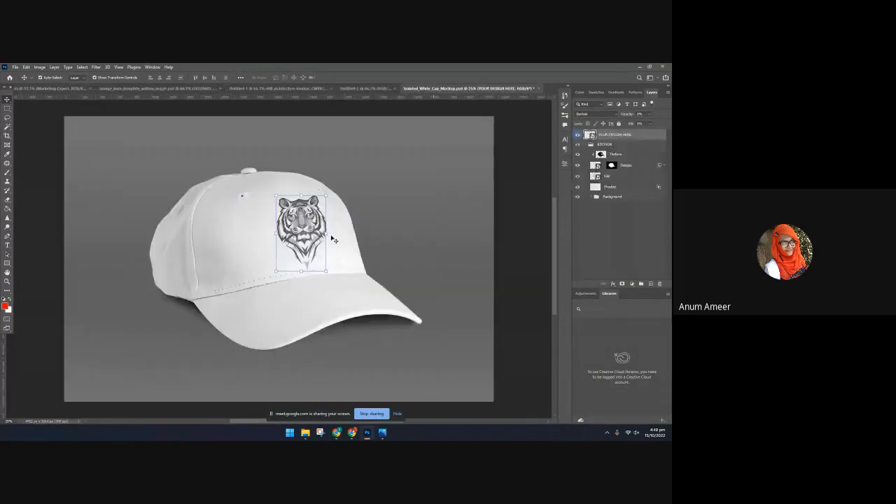
Try to shift the YOUR DESIGN HERE layer sideways on the cap, and undo the move
left_click(399, 280)
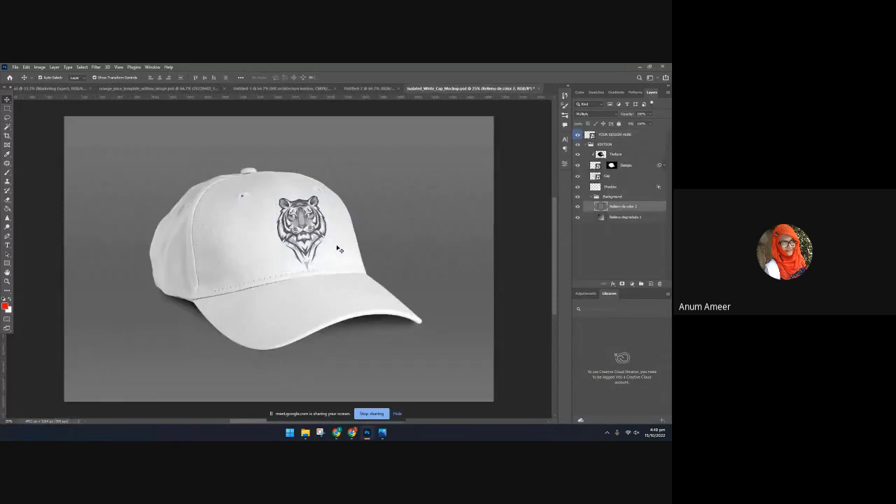
left_click(310, 240)
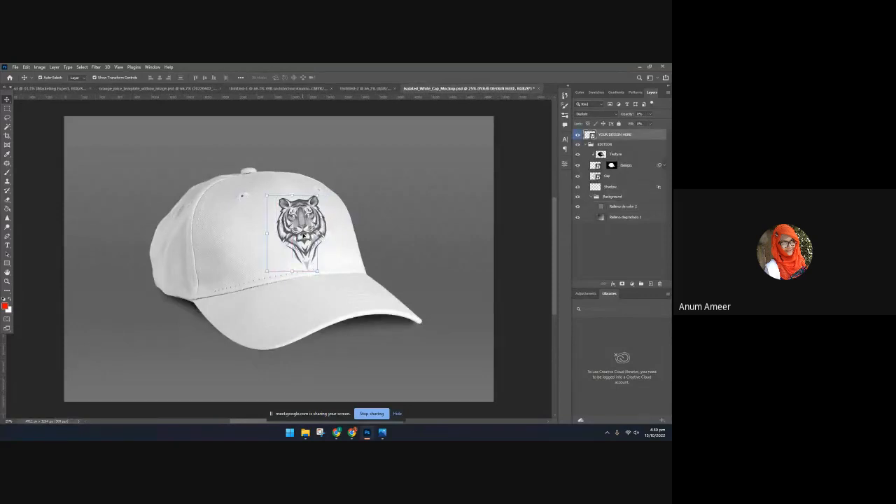
key("ctrl+z")
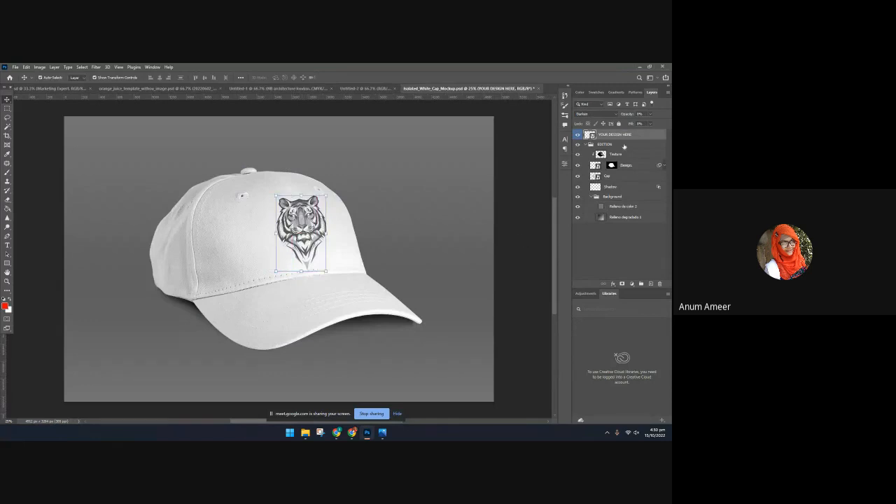
Change the Relleno de color 2 fill in the Background group to a lighter grey sampled from the tiger on the cap
left_click(617, 178)
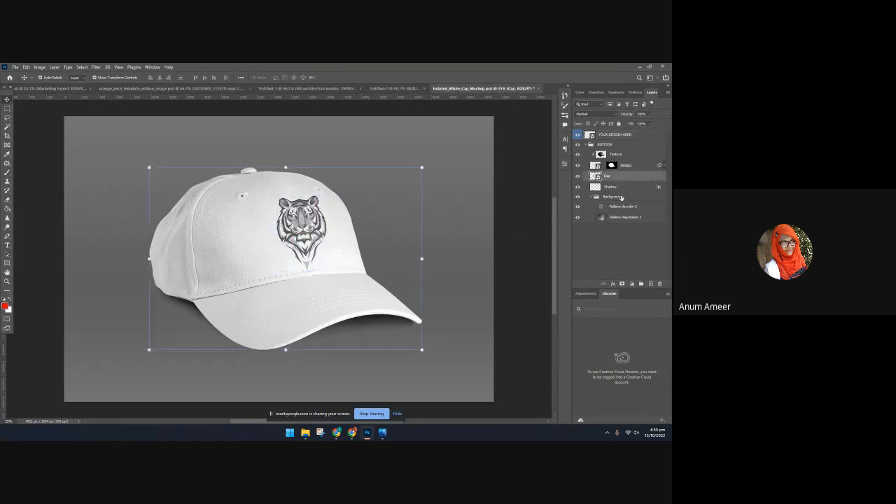
left_click(628, 206)
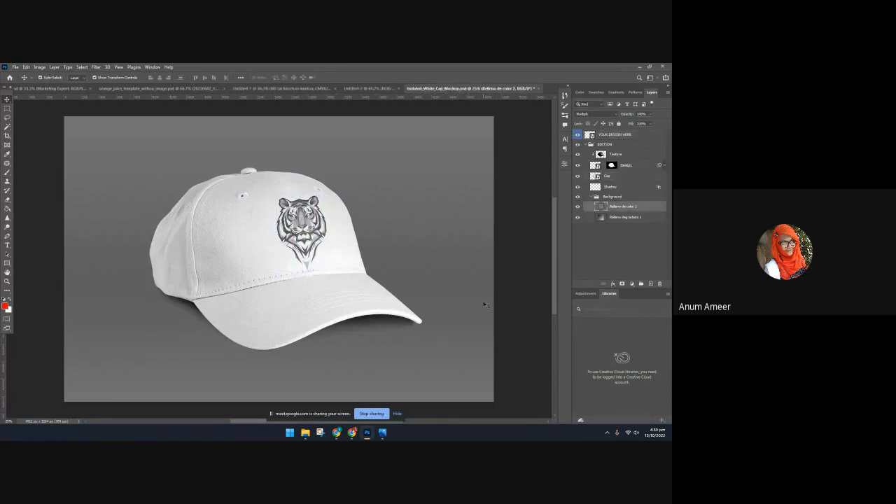
left_click(596, 198)
double_click(601, 210)
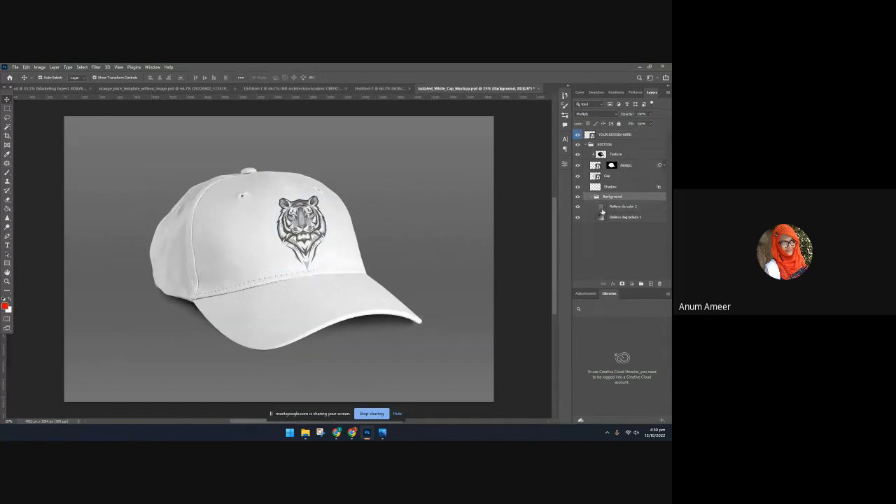
left_click(386, 133)
left_click(257, 200)
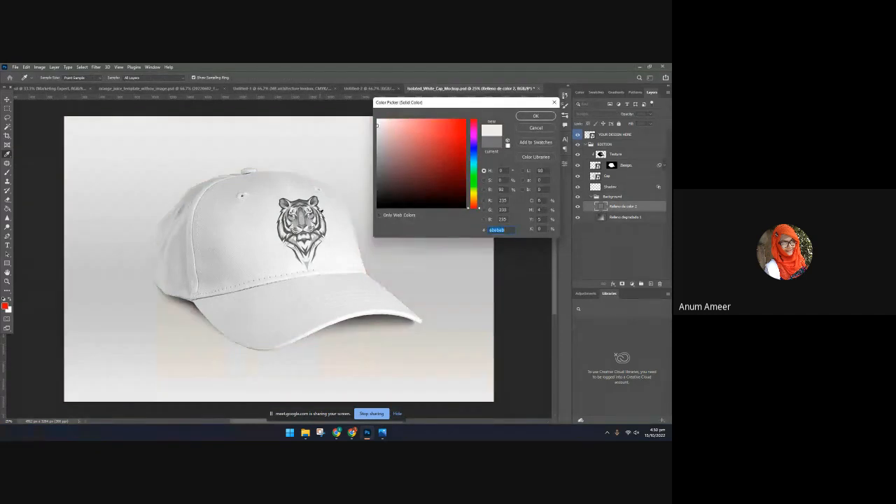
left_click(296, 208)
left_click(289, 226)
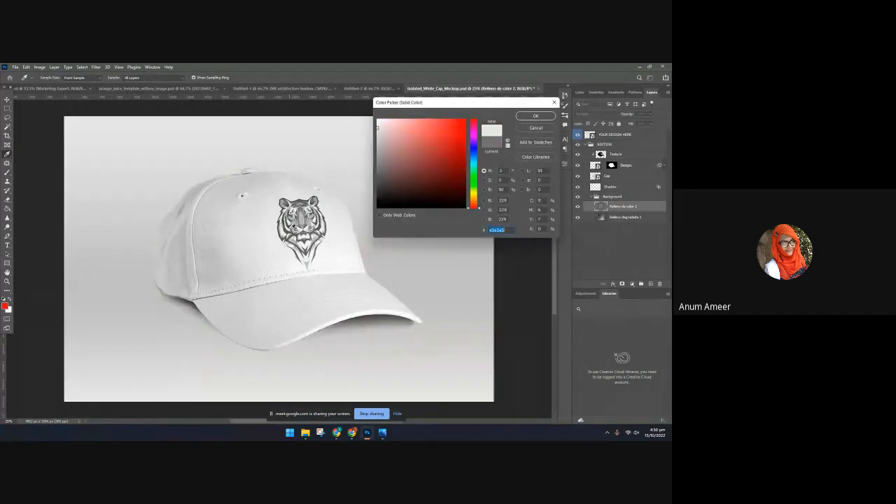
left_click(295, 225)
left_click(529, 115)
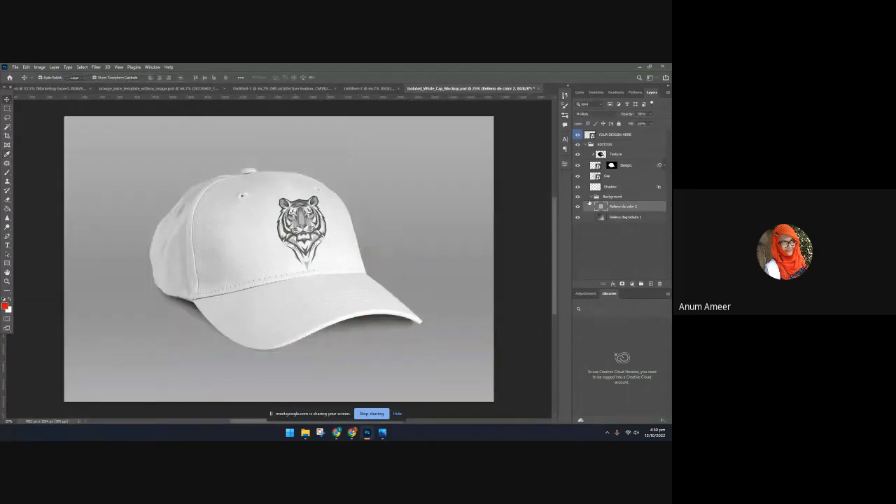
Select the YOUR DESIGN HERE layer and transform it, shifting it slightly across the cap's front panel
left_click(634, 188)
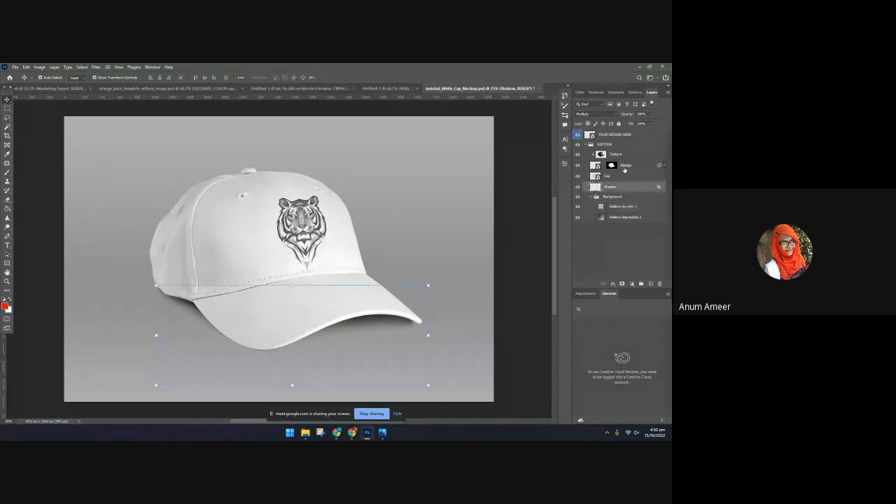
left_click(585, 163)
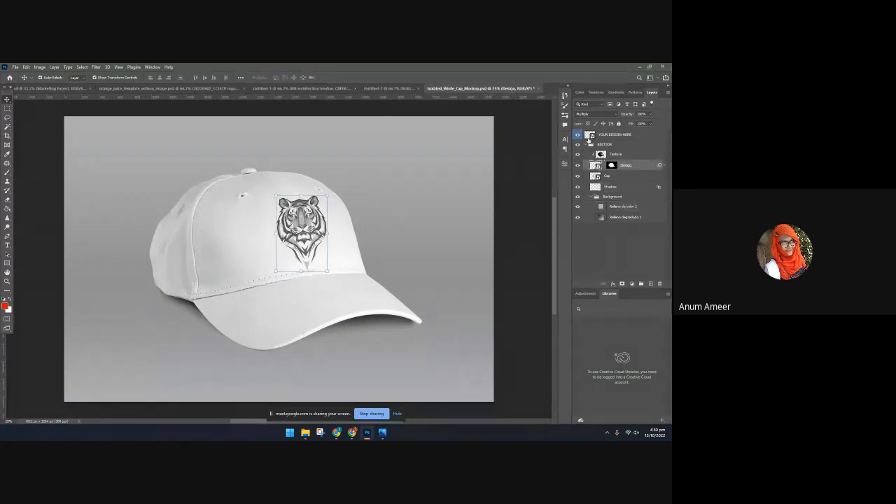
left_click(588, 137)
left_click(323, 194)
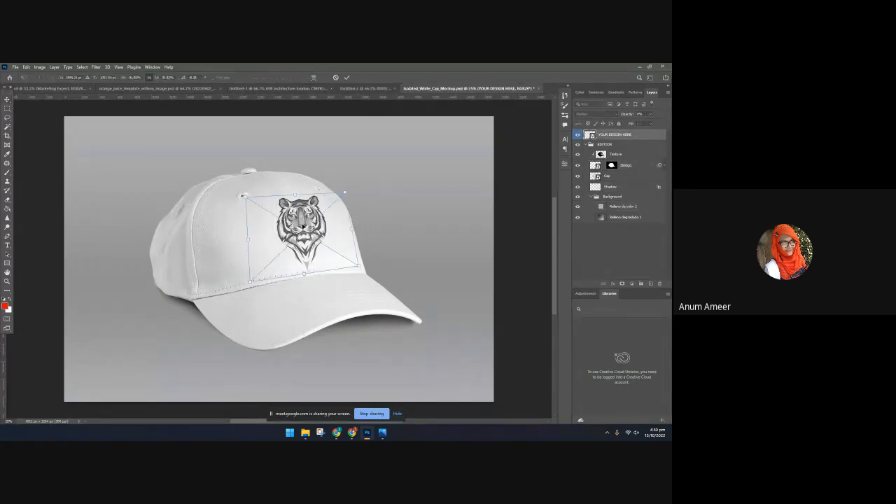
left_click_drag(302, 226, 297, 230)
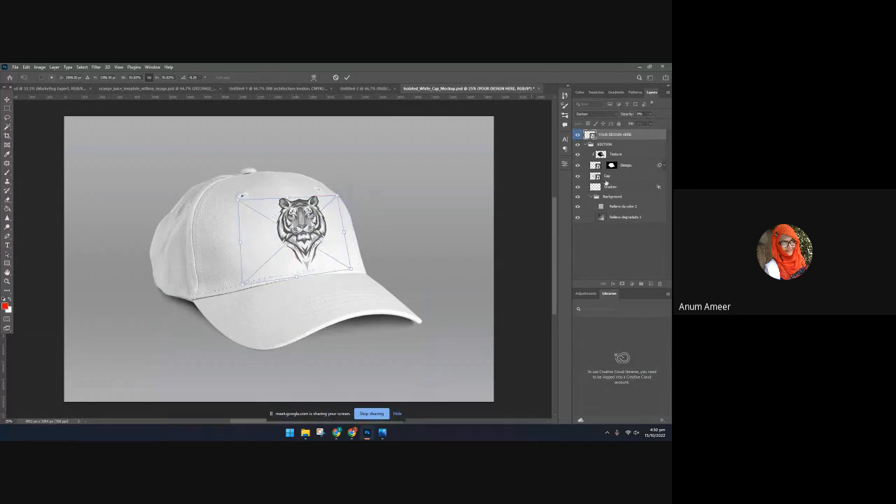
key("Return")
Toggle the EDITION group and Design layer off and on to check their content, and hide the YOUR DESIGN HERE layer
left_click(577, 145)
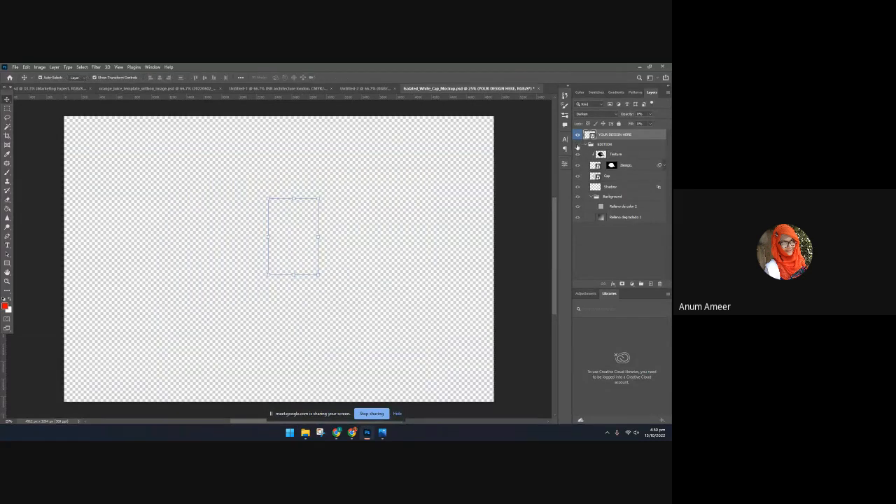
left_click(578, 144)
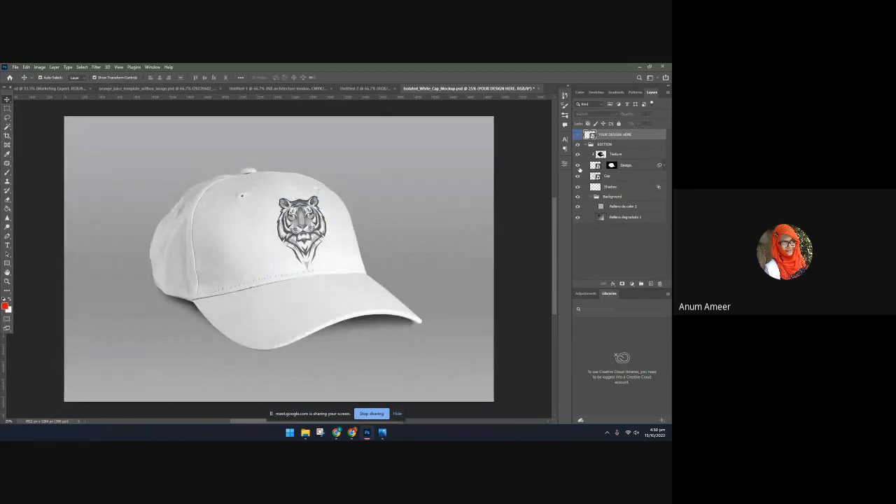
left_click(577, 165)
left_click(577, 165)
Free-transform the Design layer, shrinking and tilting the tiger slightly and repositioning it on the cap's front panel
left_click(650, 168)
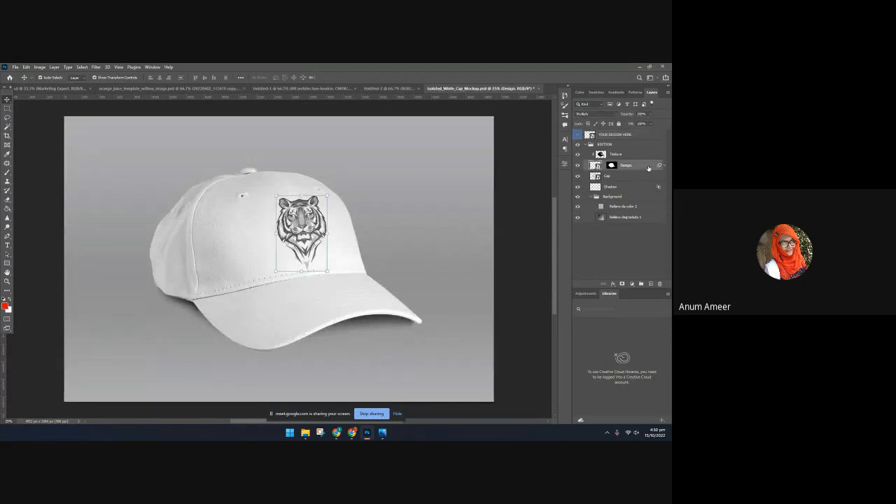
key("ctrl+t")
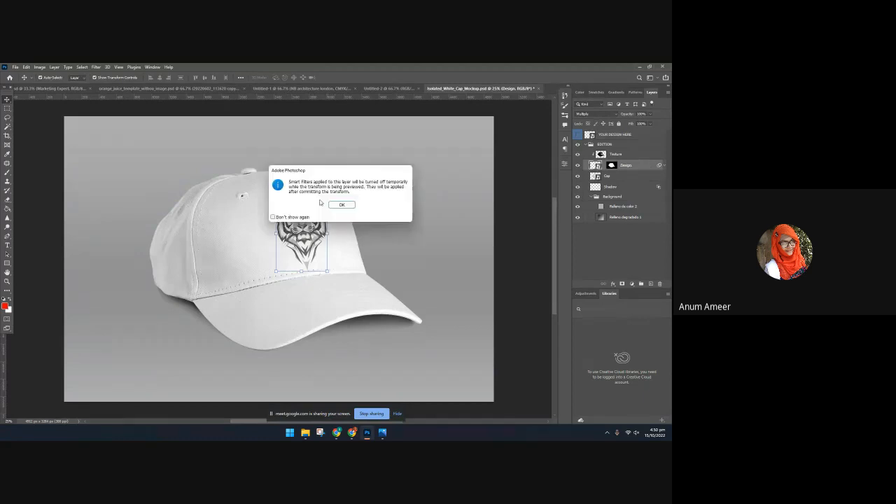
left_click(344, 202)
left_click_drag(310, 217, 303, 208)
left_click_drag(349, 272, 353, 270)
left_click_drag(286, 239, 292, 237)
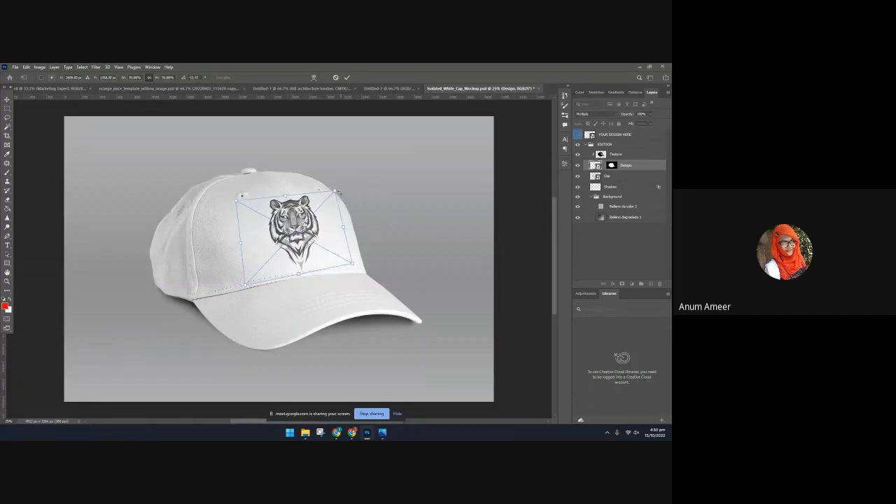
left_click_drag(337, 191, 325, 204)
left_click_drag(274, 238, 304, 206)
left_click(347, 78)
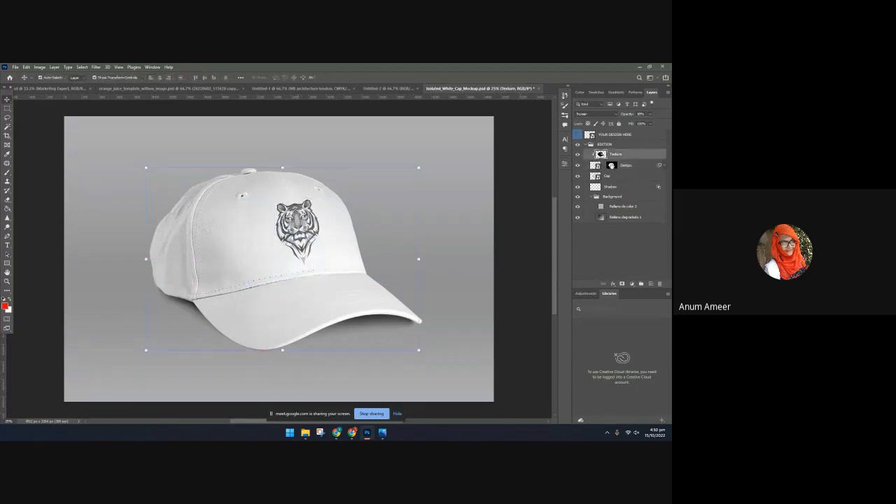
Toggle the Texture and Design layers off and on to identify which one holds the tiger artwork
left_click(613, 166)
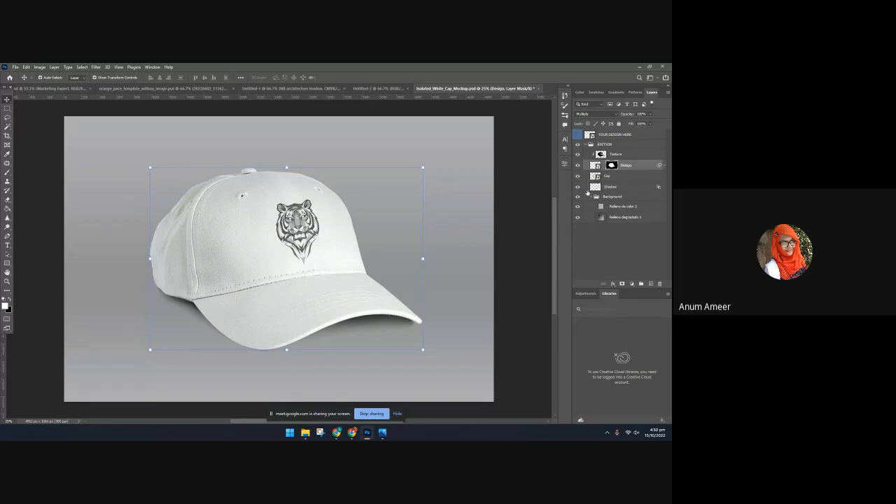
left_click(608, 177)
left_click(300, 221)
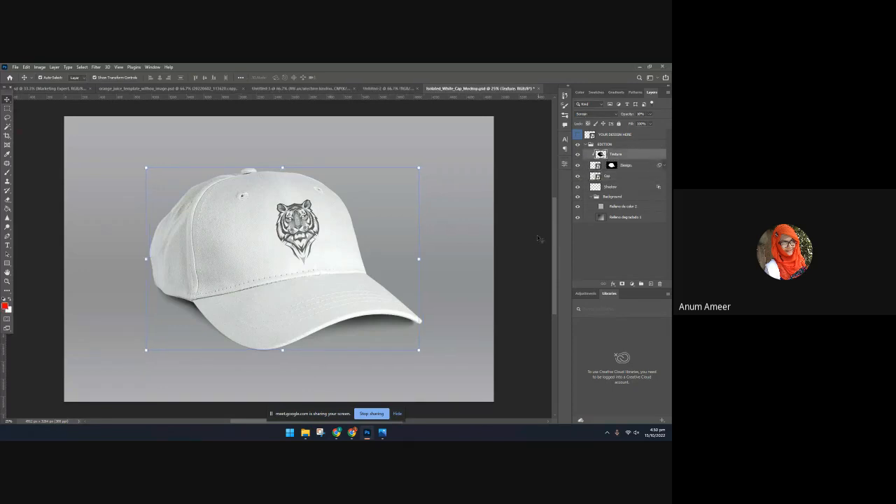
left_click(578, 155)
left_click(578, 155)
left_click(578, 167)
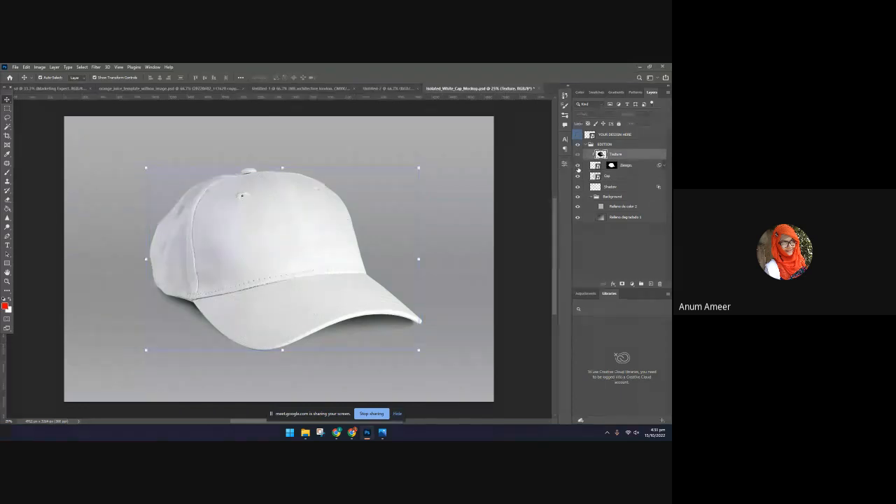
left_click(577, 166)
Free-transform the Design layer, scaling the tiger down slightly and nudging it toward the centre of the cap's front panel
left_click(640, 166)
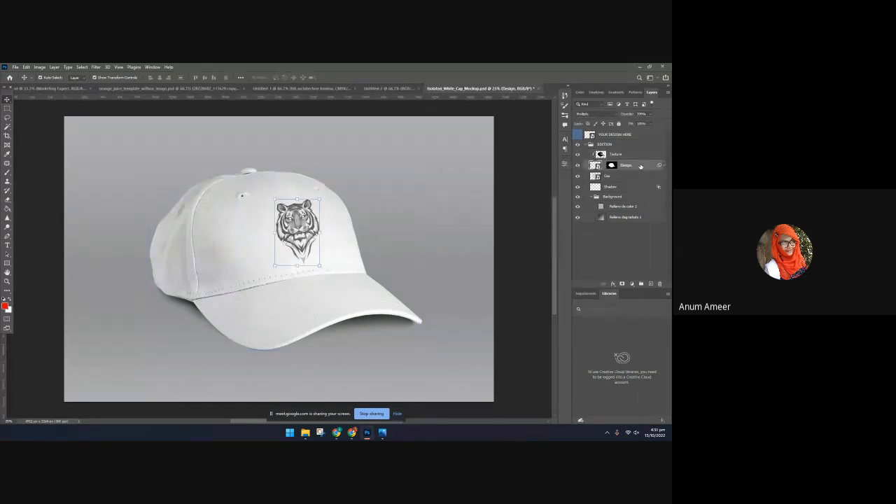
key("ctrl+t")
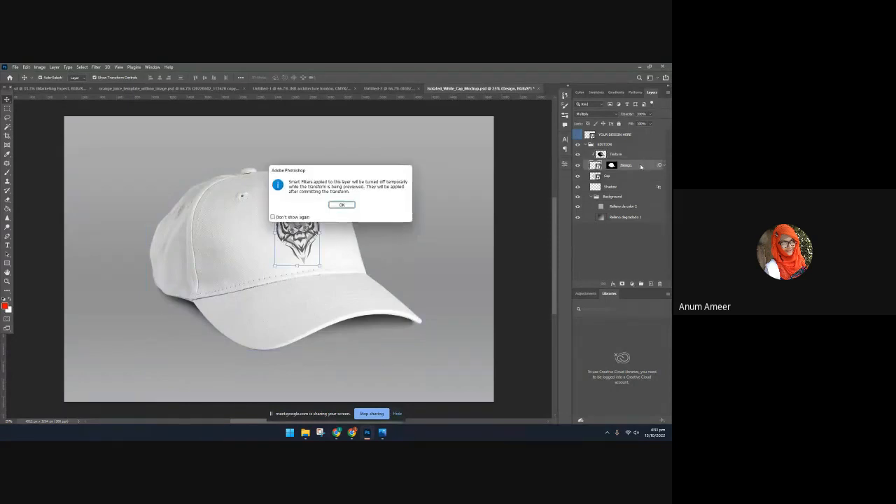
key("Return")
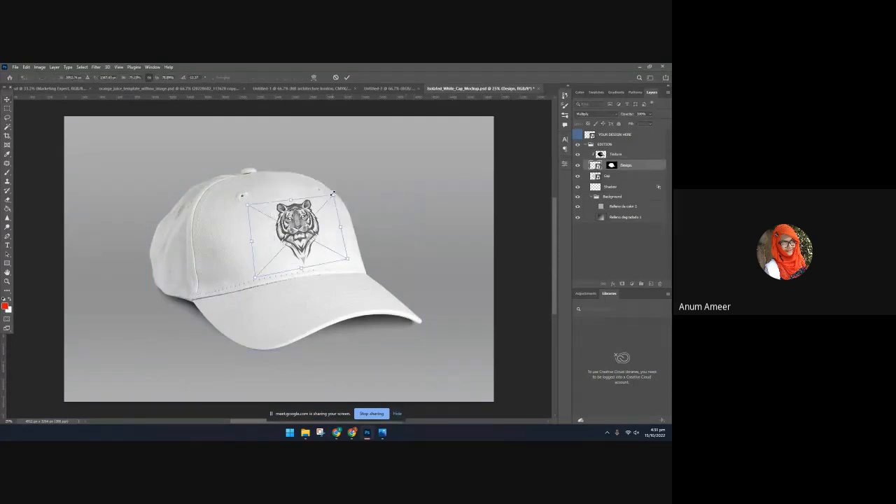
left_click_drag(333, 195, 328, 201)
mouse_move(308, 237)
left_mouse_down()
mouse_move(301, 236)
mouse_move(308, 235)
left_mouse_up()
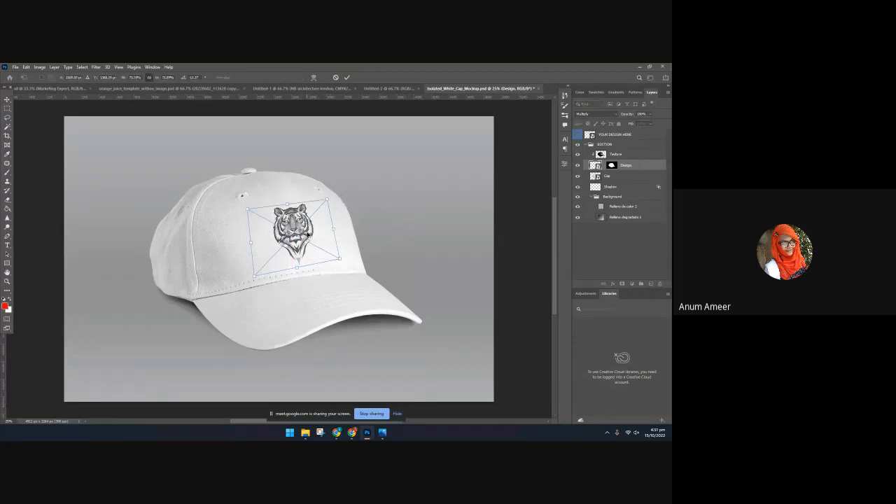
left_click(348, 78)
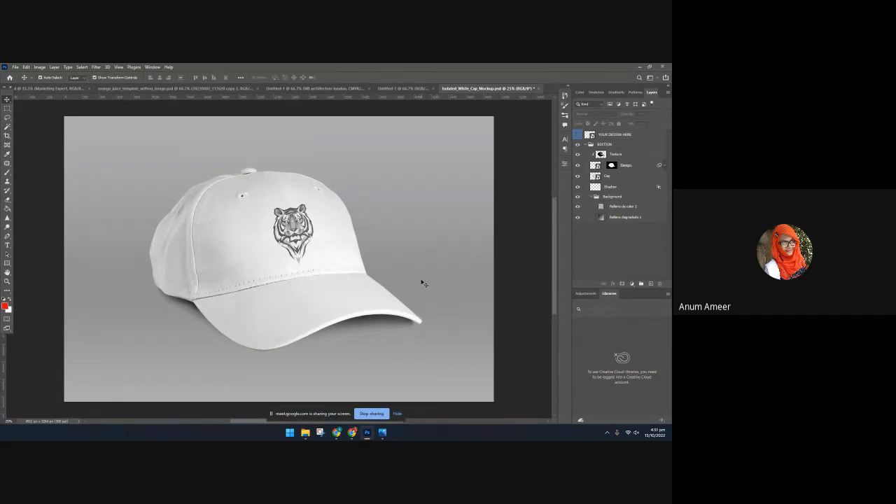
Copy the NB ARCHITECTURE LONDON text from Untitled-1 into the cap mockup and enlarge it to span the whole image
left_click(348, 95)
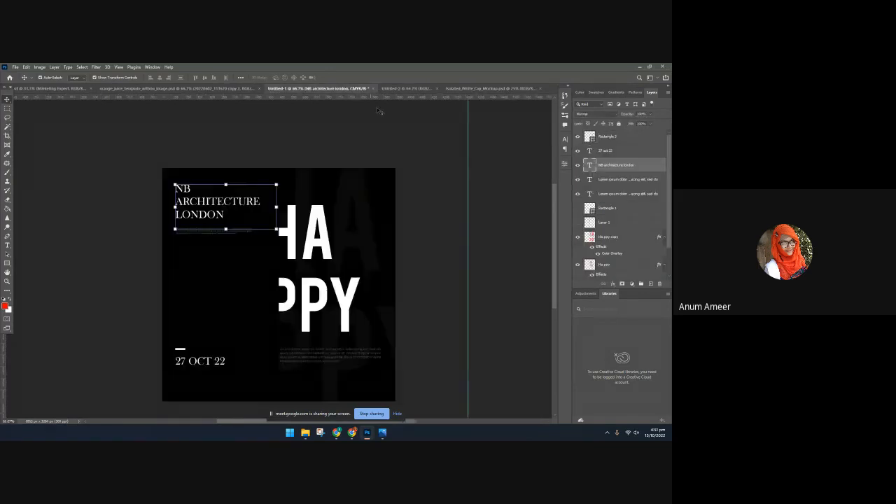
left_click_drag(463, 89, 659, 299)
left_click_drag(355, 279, 246, 283)
scroll(384, 382, "down", 1)
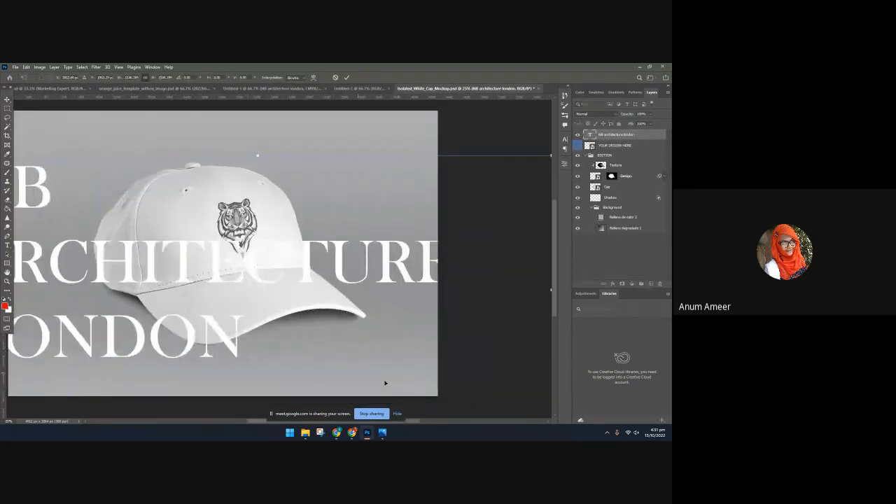
scroll(420, 336, "left", 3)
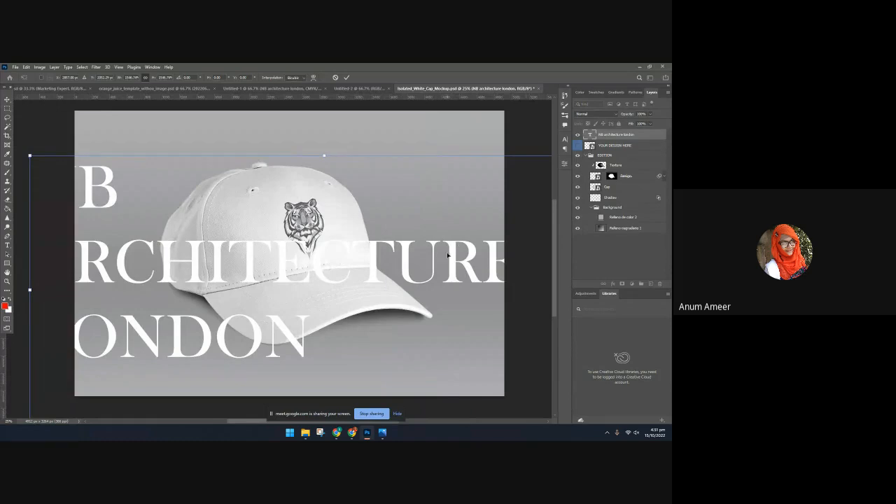
key("Up")
key("Up")
key("Up")
key("Up")
key("Up")
key("Up")
key("Up")
key("Up")
key("Up")
key("Up")
key("Up")
key("Up")
key("Up")
key("Up")
key("Up")
key("Up")
Place the NB architecture london layer directly beneath the Shadow layer, set its blend mode to Soft Light and lower its opacity
left_click_drag(616, 134, 609, 206)
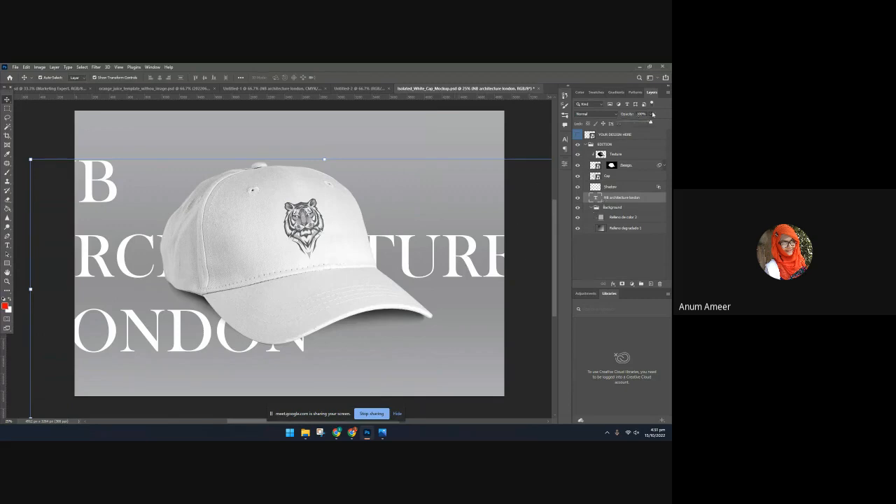
left_click(595, 113)
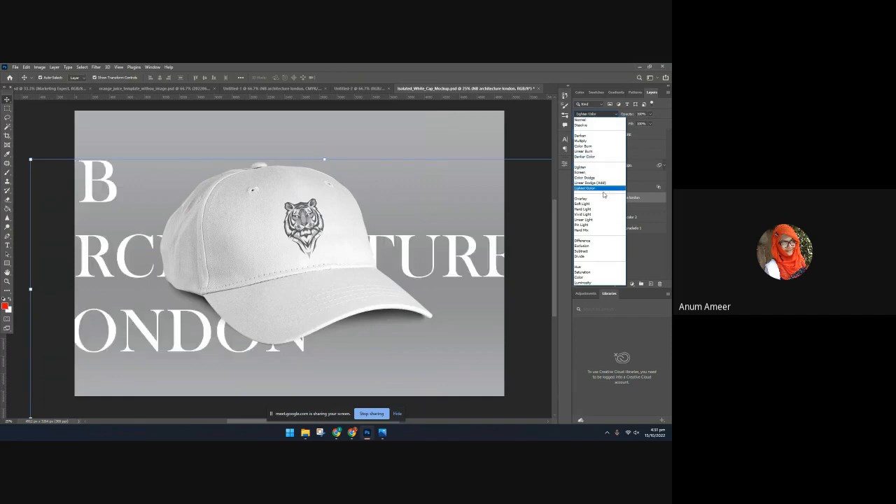
left_click(602, 204)
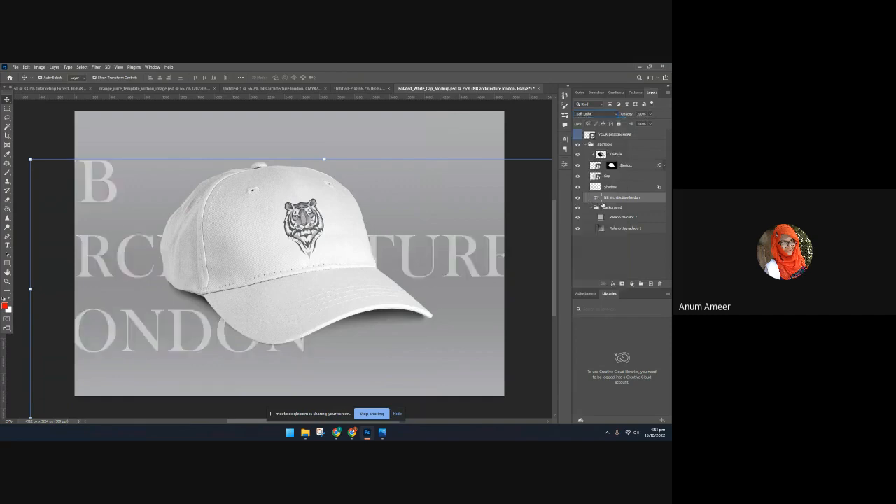
left_click(650, 114)
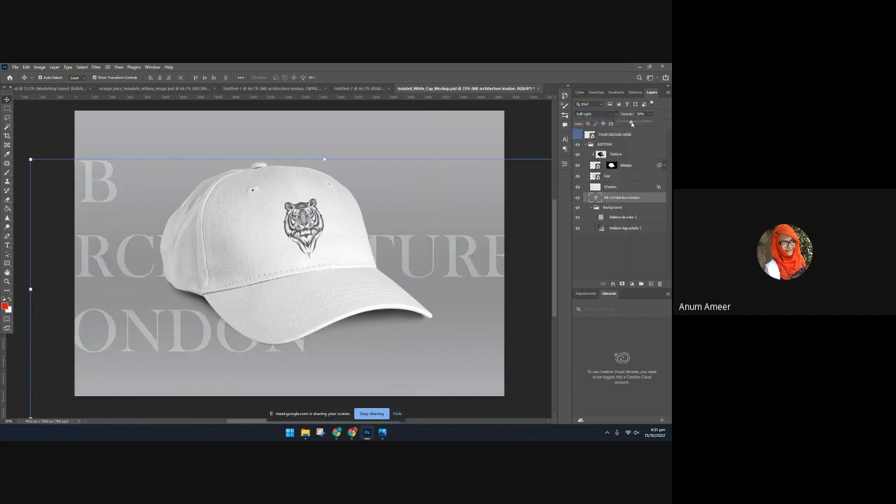
left_click(531, 147)
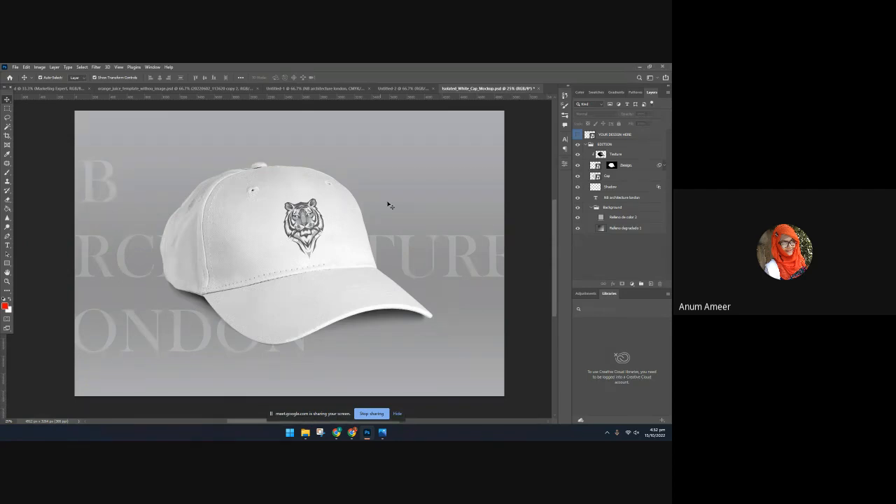
Place the white tiger PNG from the Downloads folder into the mockup and enlarge it to fill the canvas from the cap's front rightward
left_click(306, 431)
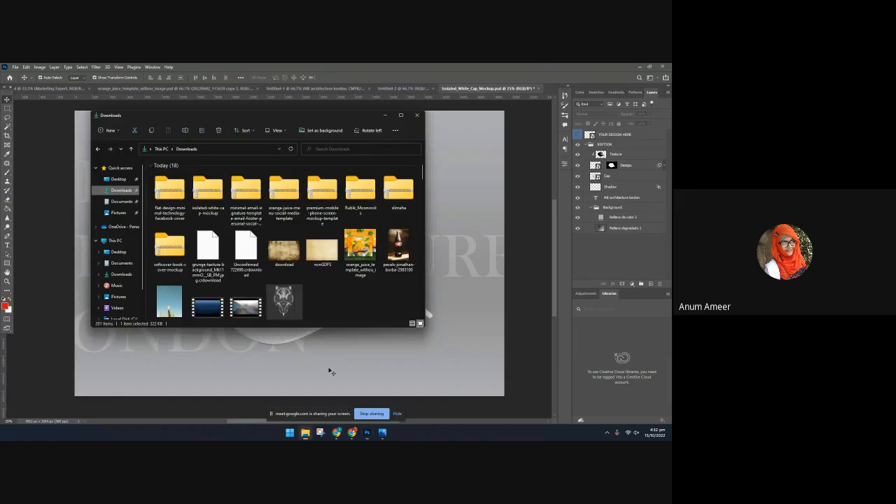
scroll(300, 343, "down", 1)
left_click(286, 281)
left_click_drag(286, 282, 473, 315)
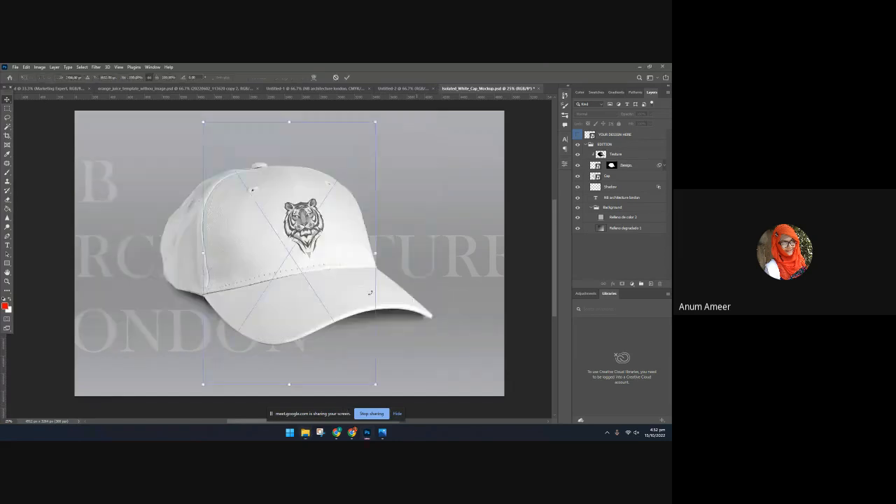
left_click_drag(434, 253, 547, 246)
left_click_drag(434, 230, 454, 249)
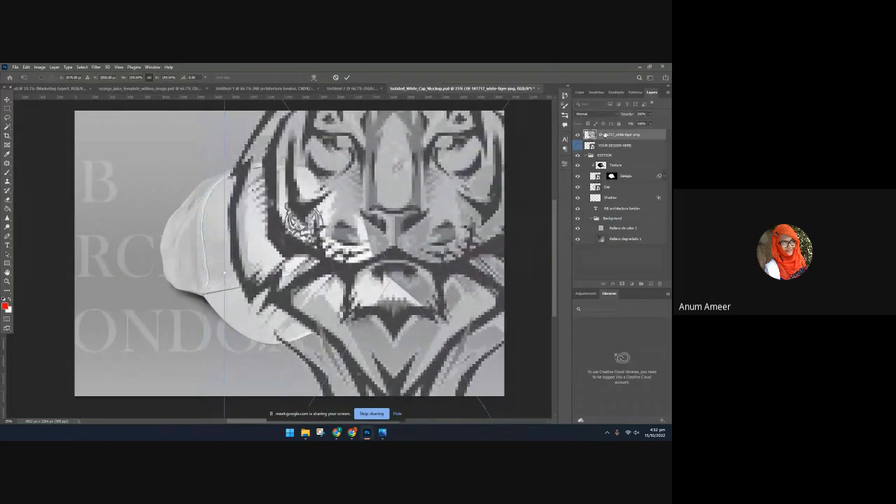
Place the white tiger layer below the text layer, set its blend mode to Exclusion and lower its opacity to a faint watermark
left_click_drag(605, 135, 599, 212)
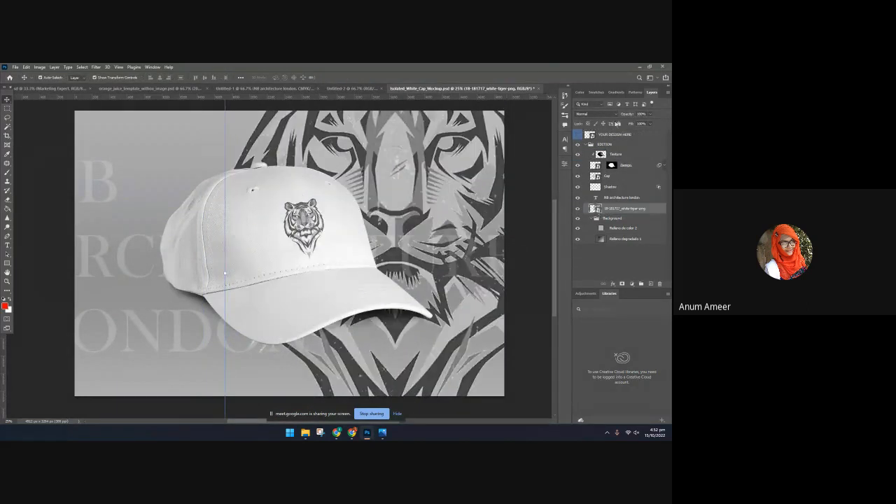
left_click(600, 114)
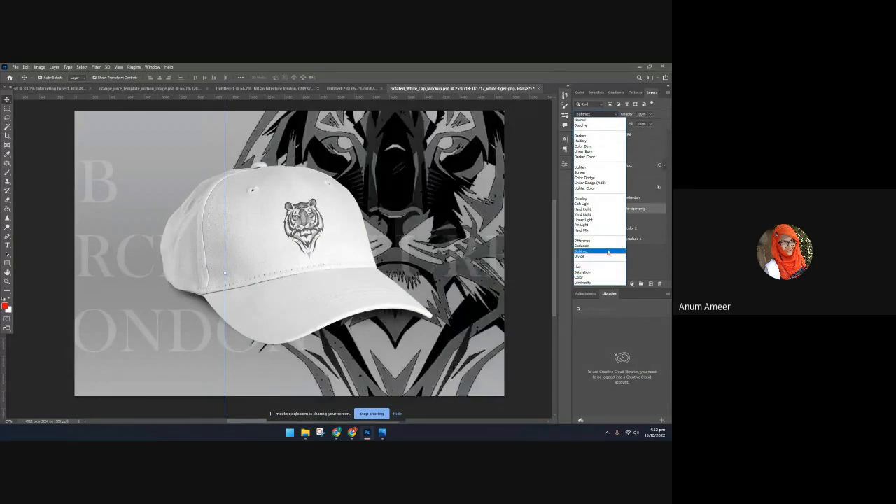
left_click(606, 247)
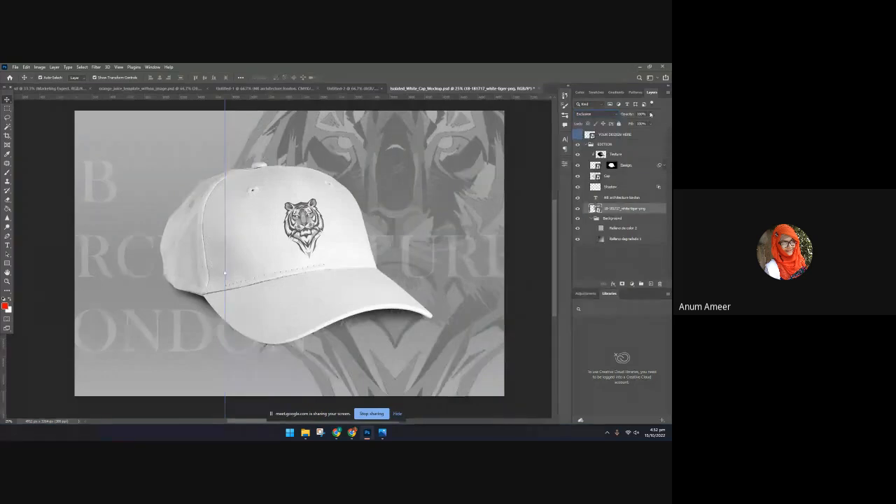
left_click_drag(618, 124, 625, 124)
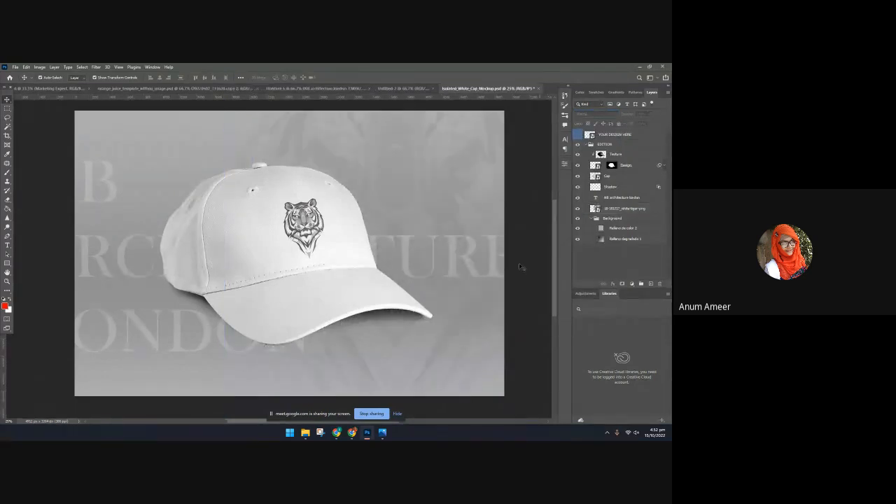
Narrow the NB ARCHITECTURE LONDON text box so its lines rewrap, and reposition it along the canvas's left edge behind the cap
left_click(152, 273)
double_click(152, 273)
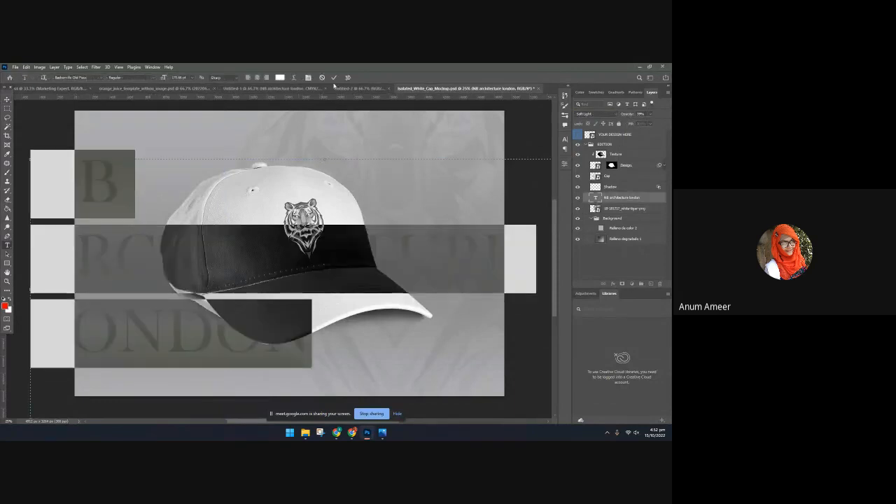
left_click(333, 78)
left_click_drag(515, 250, 424, 246)
left_click_drag(486, 242, 412, 245)
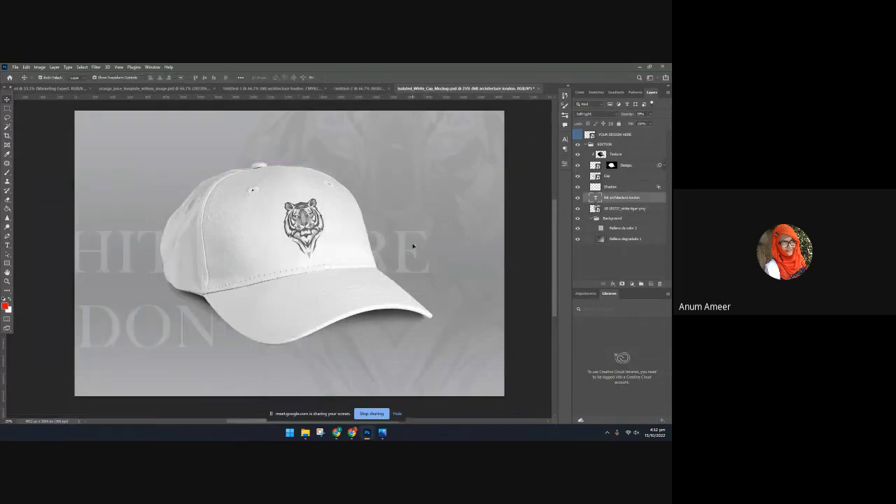
double_click(412, 246)
left_click_drag(528, 286, 283, 296)
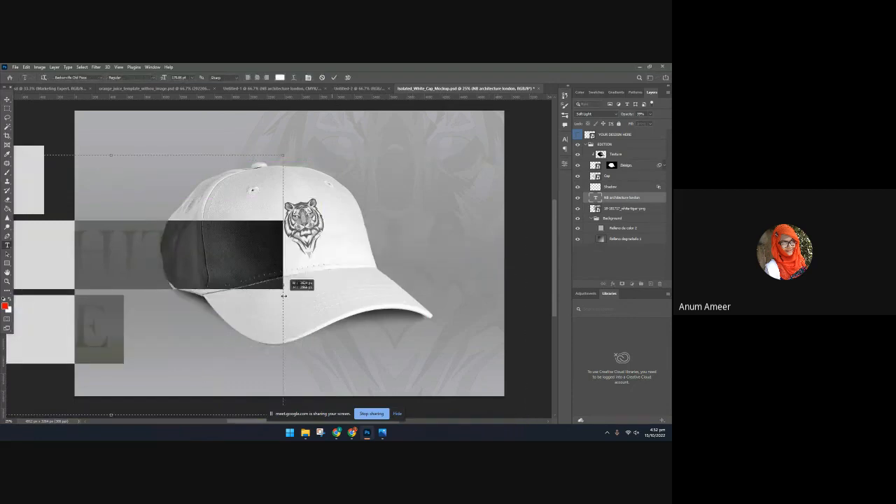
left_click(334, 78)
left_click_drag(130, 250, 282, 309)
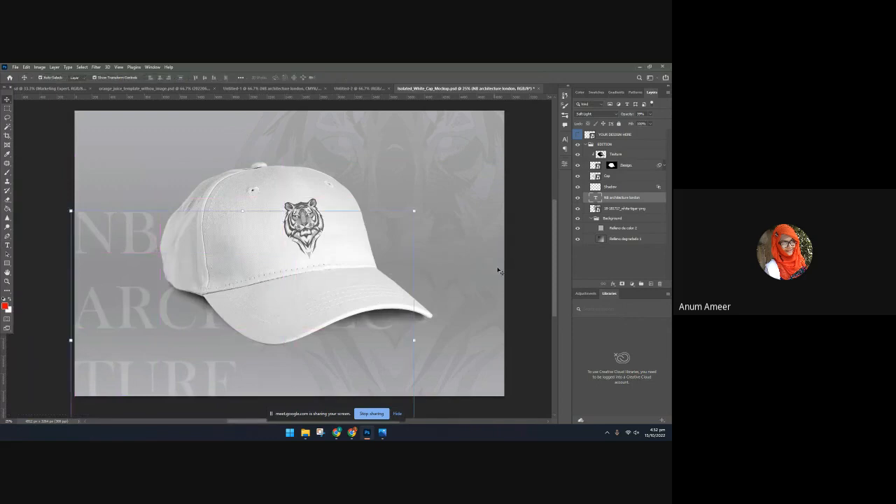
left_click(530, 260)
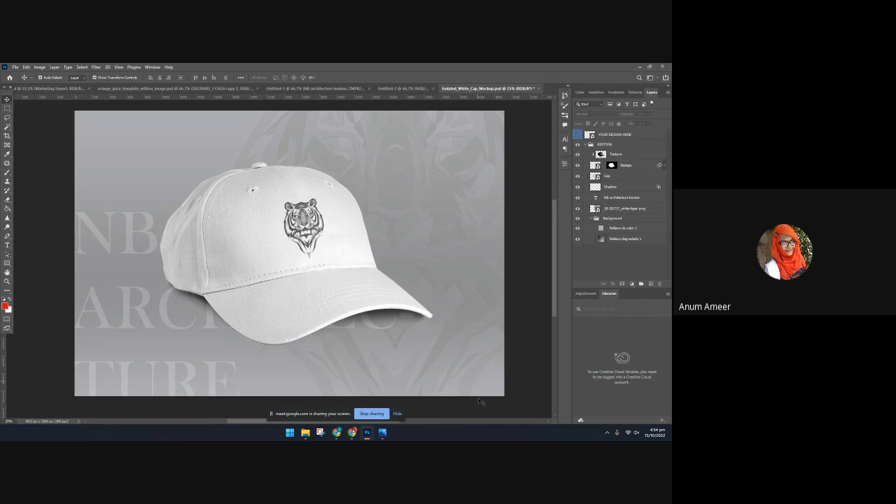
mouse_move(383, 434)
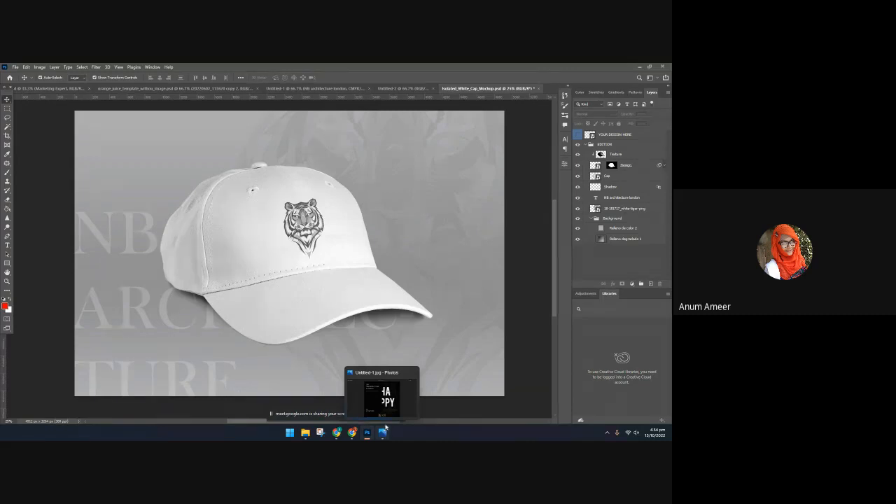
left_click(475, 326)
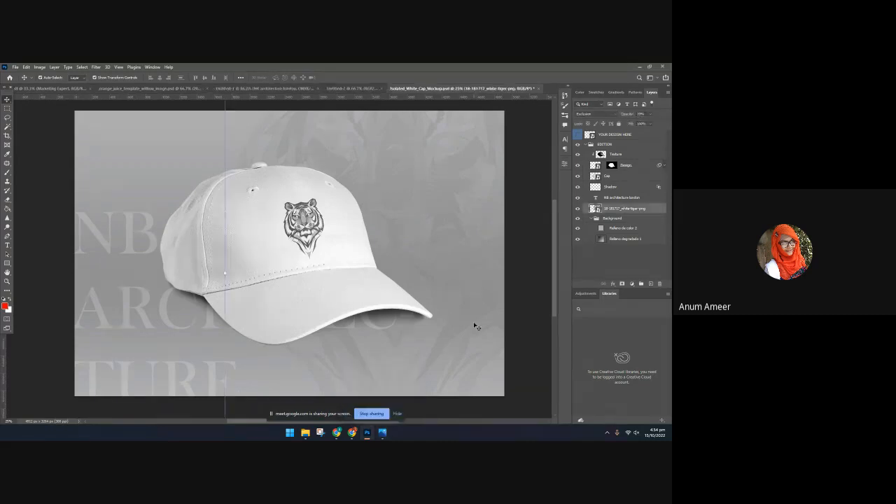
left_click(529, 152)
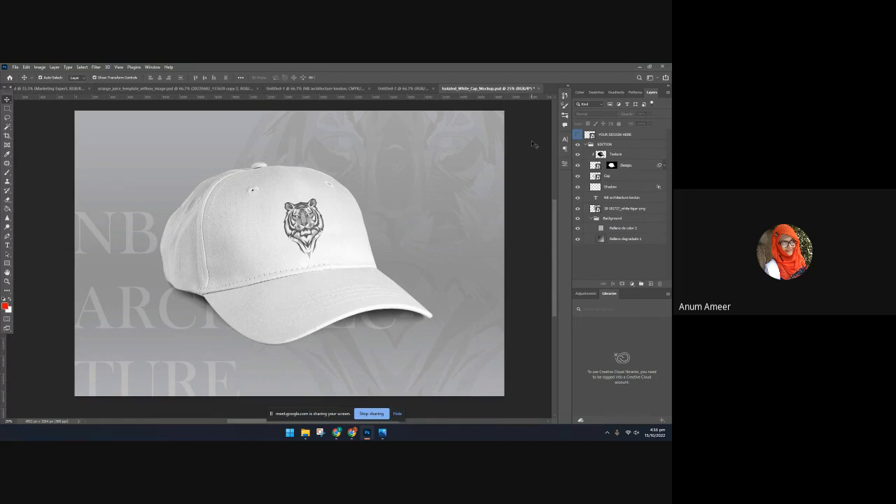
Look at the phone mockup in Untitled-2, return to the cap mockup and stop sharing the screen
left_click(405, 88)
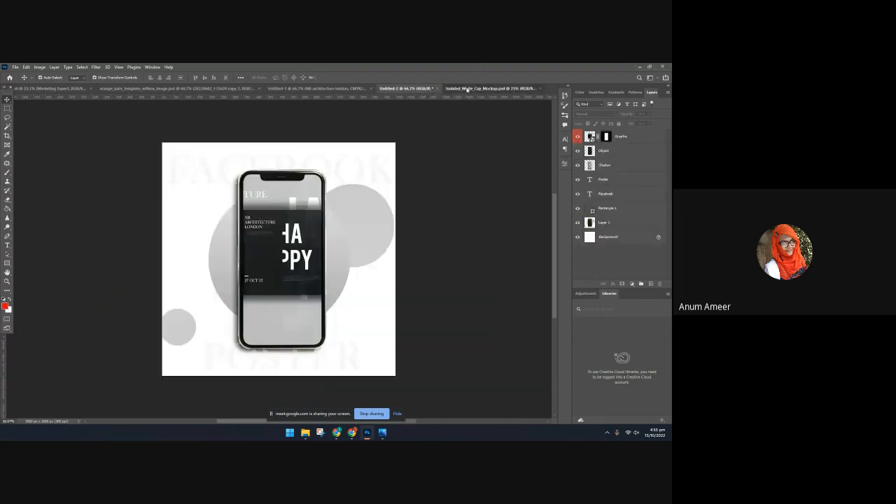
left_click(466, 89)
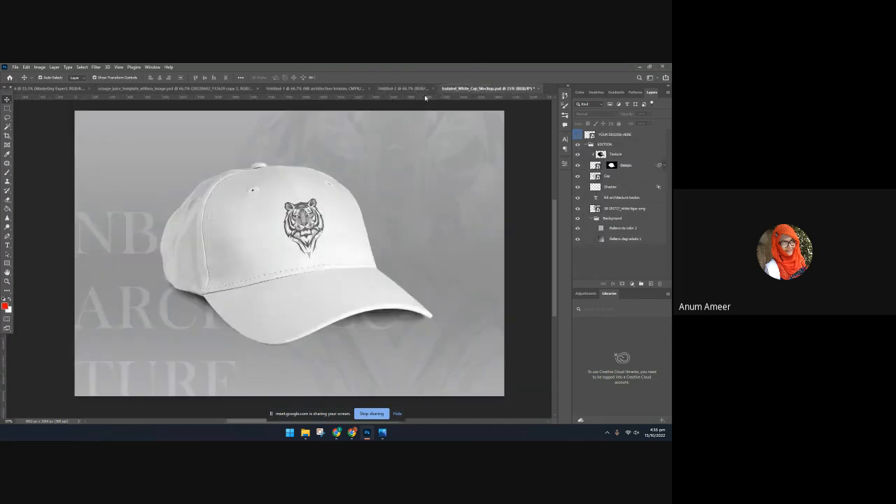
left_click(372, 414)
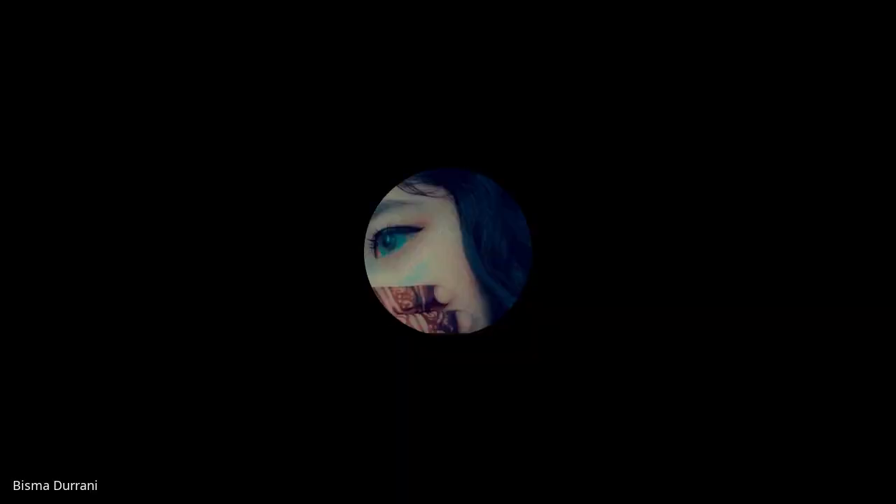